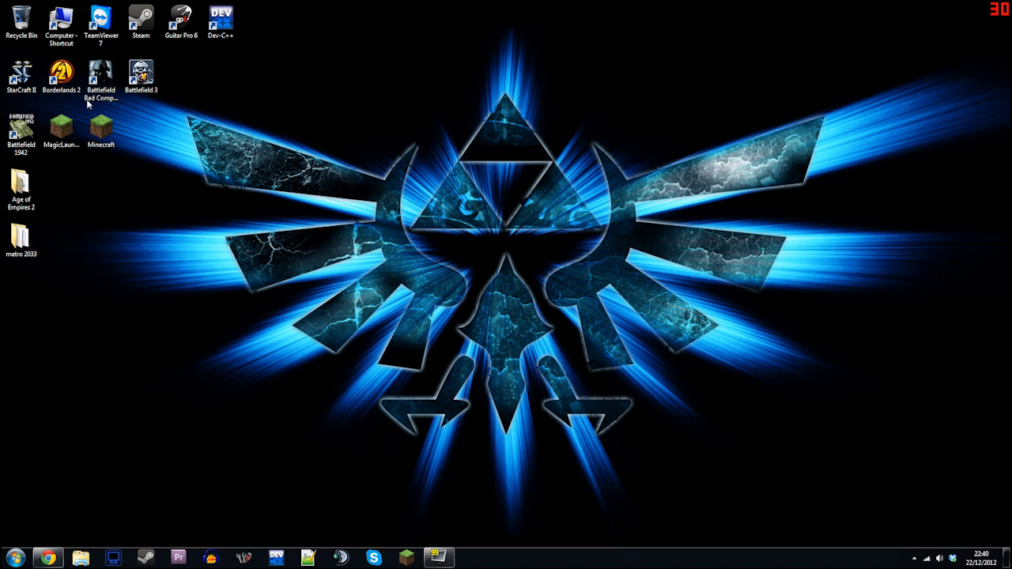
Bring up the Fraps window with its general settings and place it near the upper middle of the desktop.
{"action": "left_click_drag", "start_coordinate": [296, 327], "coordinate": [10, 11]}
{"action": "left_click", "coordinate": [463, 195]}
{"action": "left_click", "coordinate": [439, 558]}
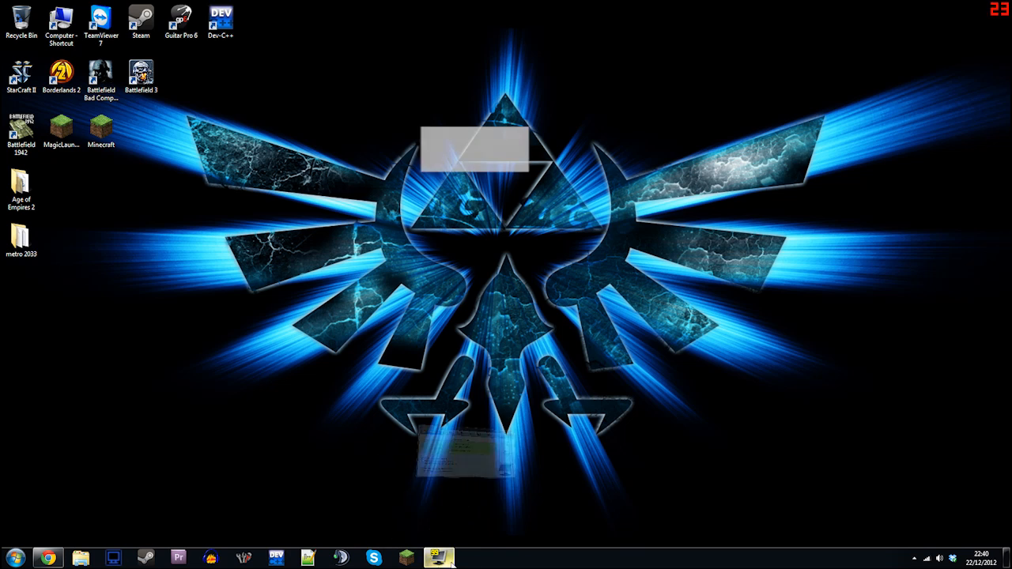
{"action": "left_click_drag", "start_coordinate": [491, 84], "coordinate": [463, 71]}
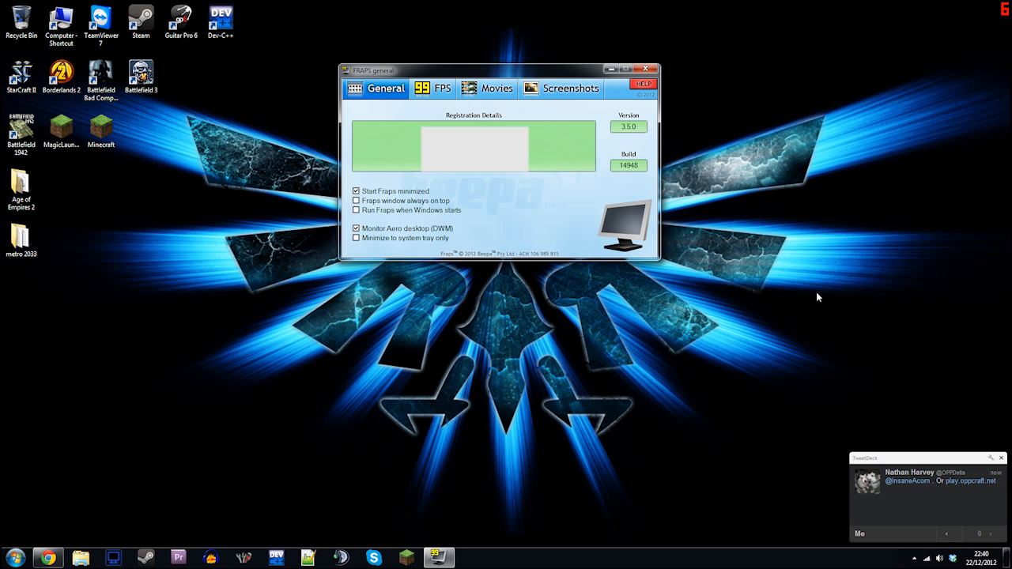
Switch to Chrome to view the OPPCraft blog, and minimize both the browser and the Fraps window.
{"action": "left_click", "coordinate": [48, 558]}
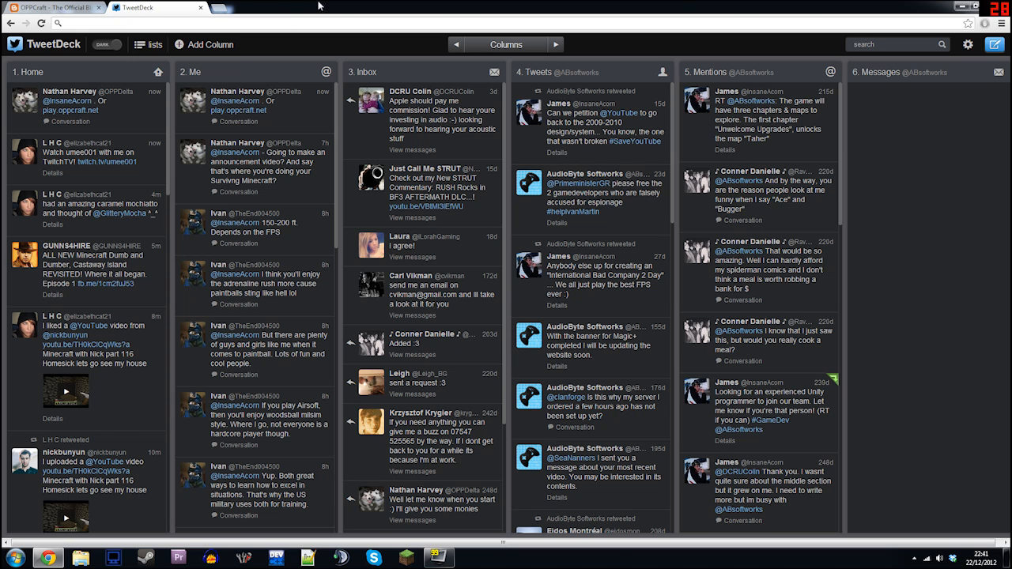
{"action": "left_click", "coordinate": [93, 8]}
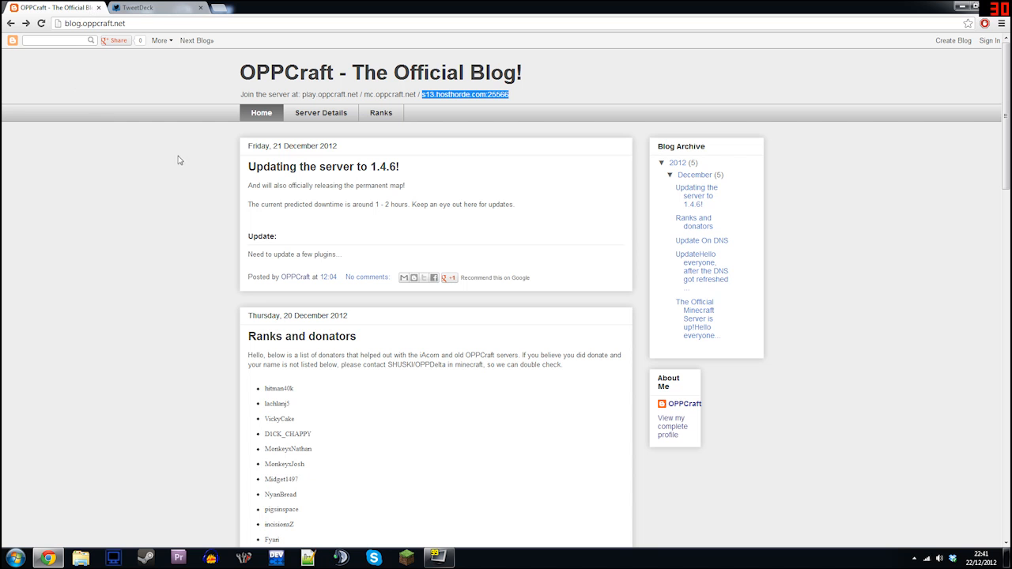
{"action": "left_click", "coordinate": [961, 6]}
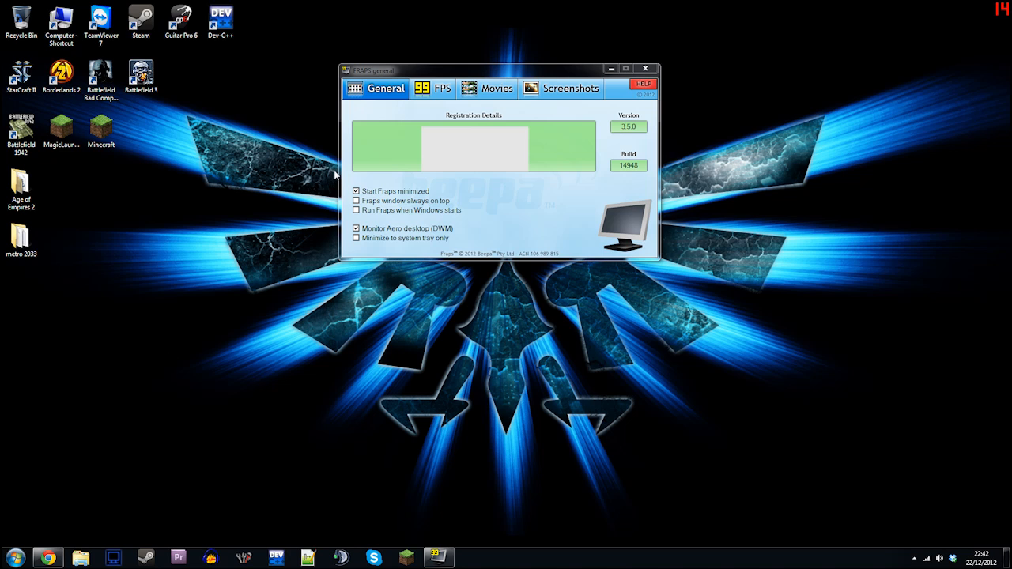
{"action": "left_click", "coordinate": [612, 69]}
{"action": "left_click_drag", "start_coordinate": [334, 104], "coordinate": [650, 263]}
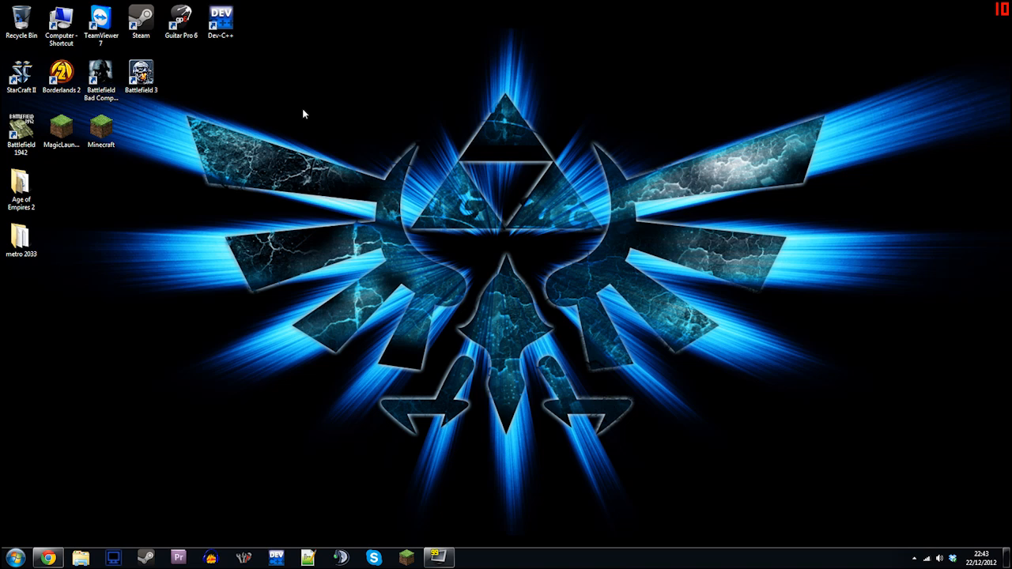
Open the Windows Sound settings and move the dialog to a clear spot on the desktop.
{"action": "left_click", "coordinate": [16, 558]}
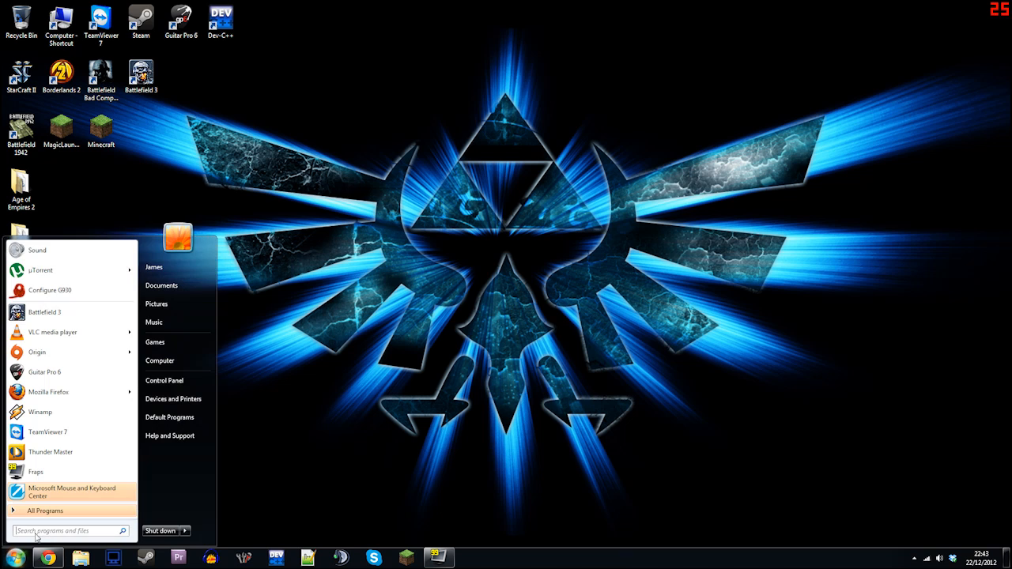
{"action": "left_click", "coordinate": [52, 252]}
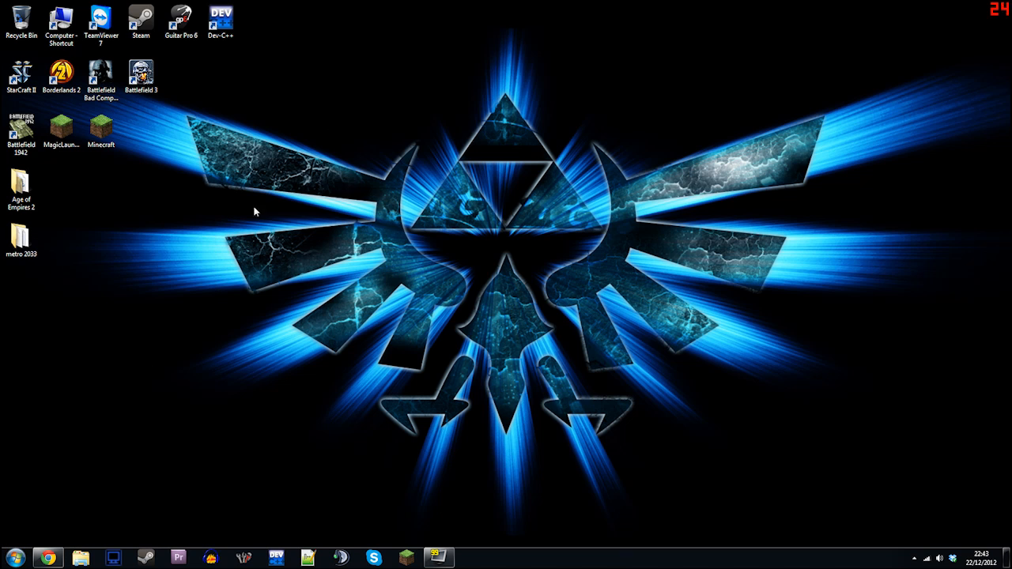
{"action": "left_click_drag", "start_coordinate": [152, 40], "coordinate": [521, 67]}
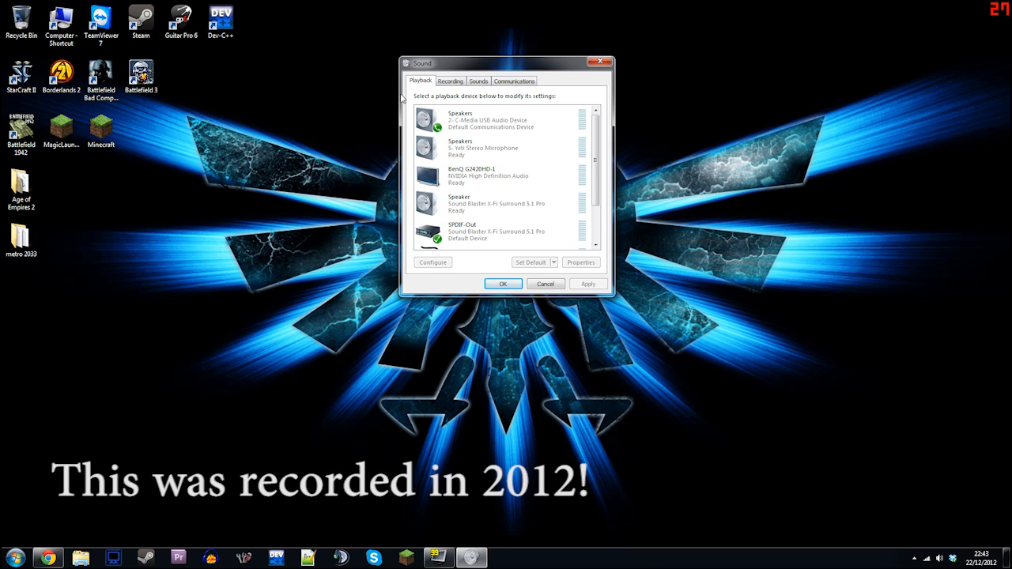
{"action": "left_click_drag", "start_coordinate": [490, 68], "coordinate": [434, 57]}
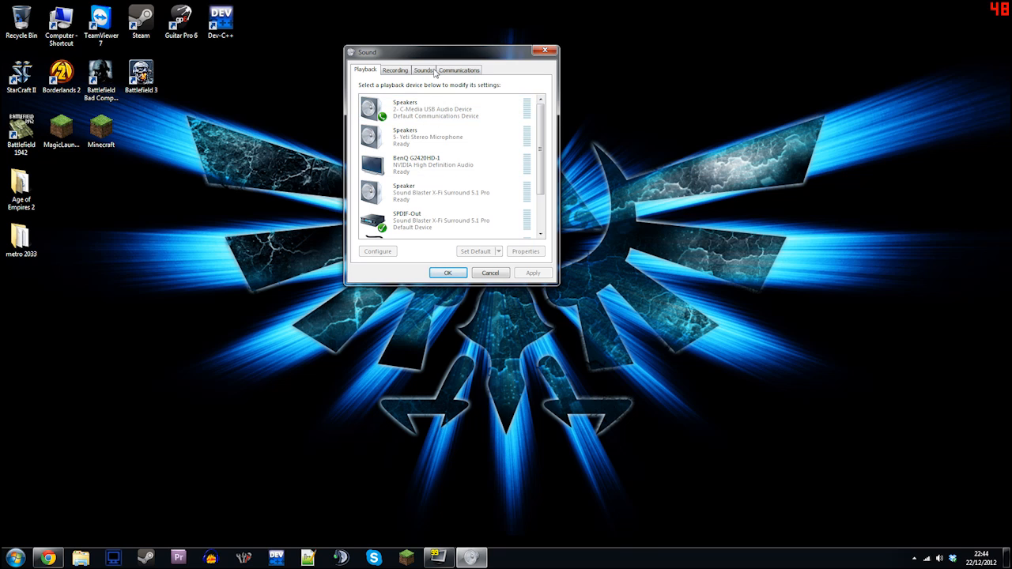
{"action": "left_click_drag", "start_coordinate": [438, 49], "coordinate": [470, 25]}
Examine the playback devices, including the default SPDIF-Out and the options available for the BenQ G2420HD-1.
{"action": "left_click_drag", "start_coordinate": [572, 107], "coordinate": [574, 146]}
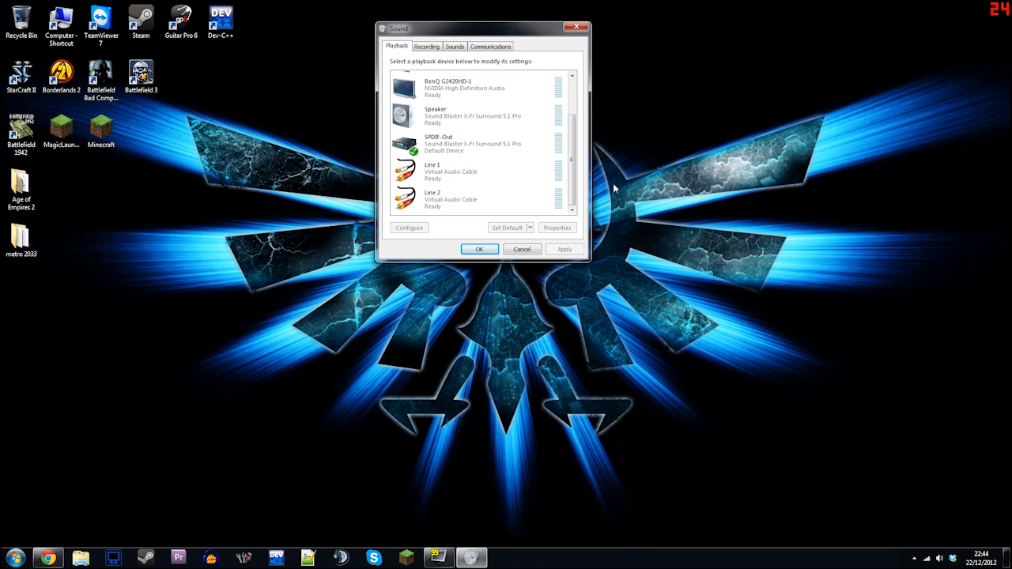
{"action": "scroll", "coordinate": [498, 105], "scroll_direction": "up", "scroll_amount": 2}
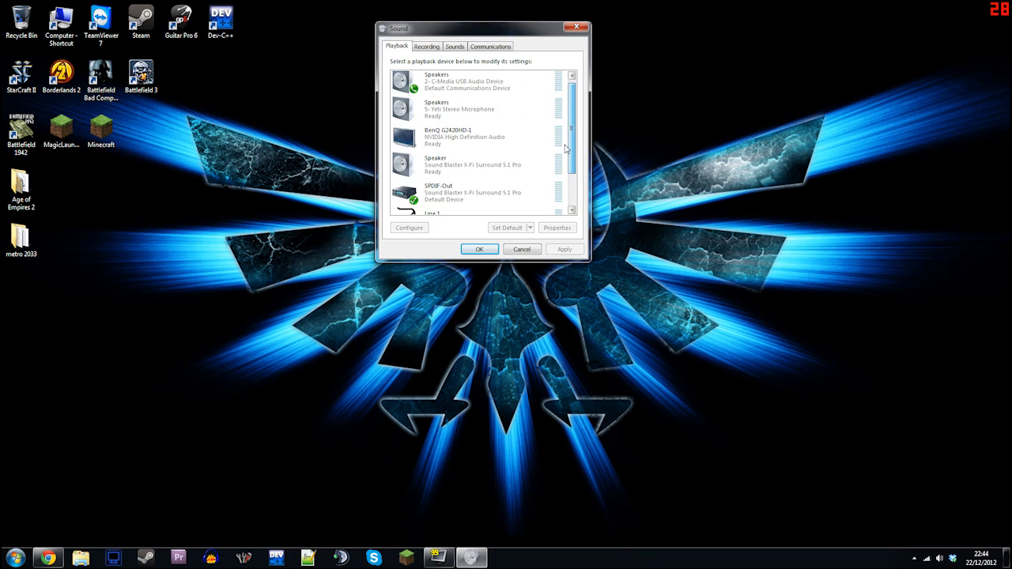
{"action": "left_click", "coordinate": [431, 196]}
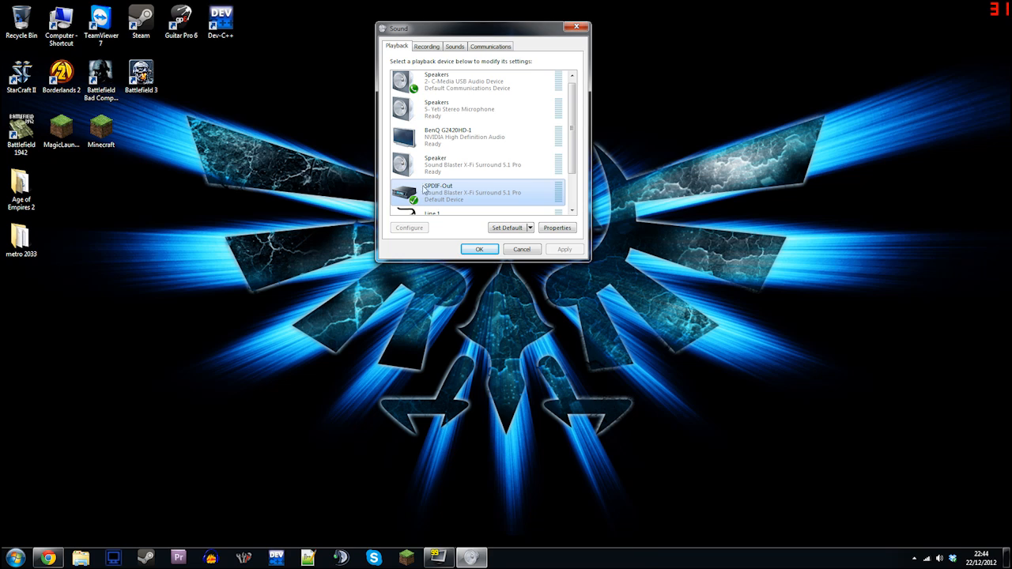
{"action": "left_click", "coordinate": [433, 136]}
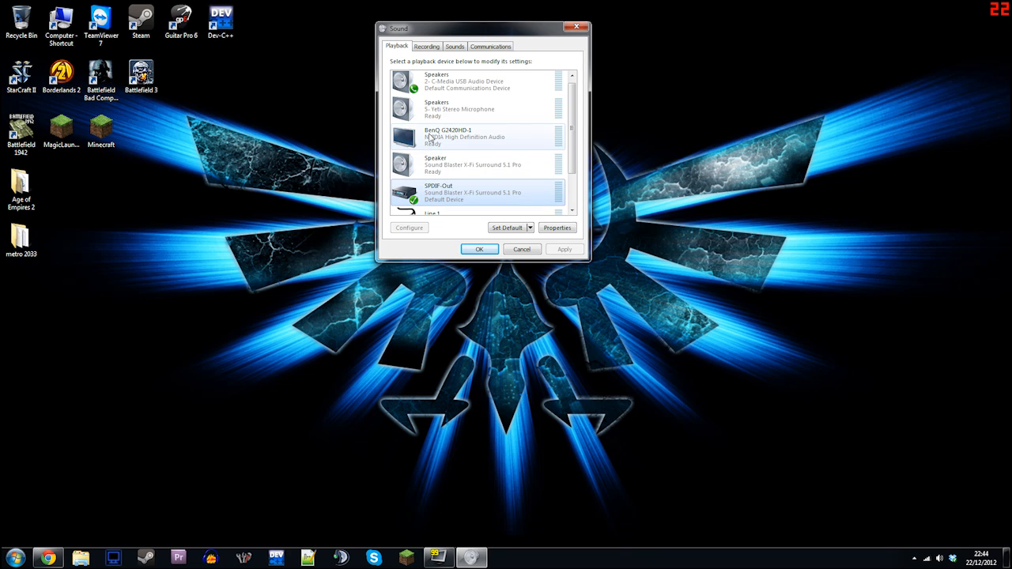
{"action": "right_click", "coordinate": [431, 135]}
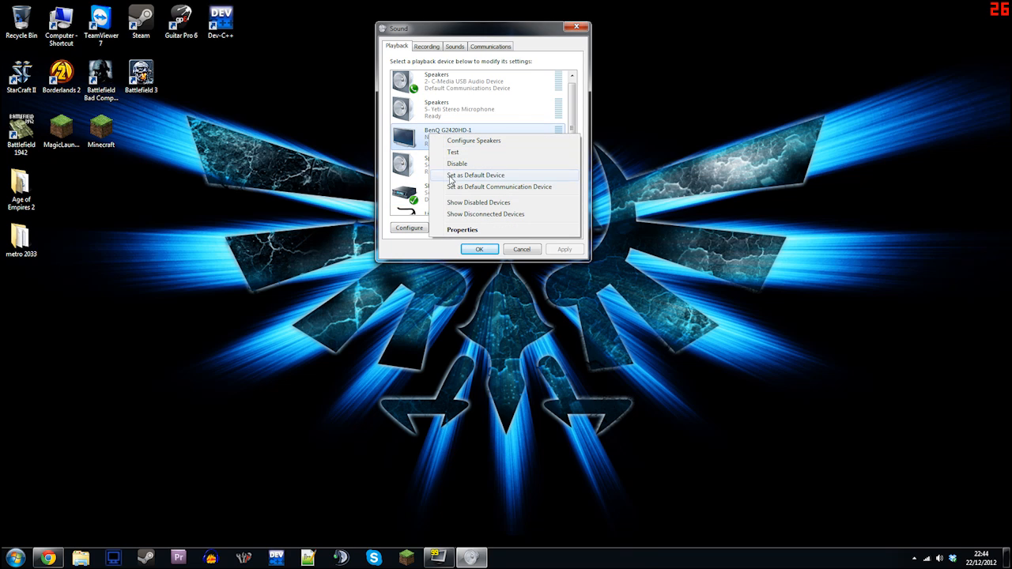
{"action": "left_click", "coordinate": [420, 132]}
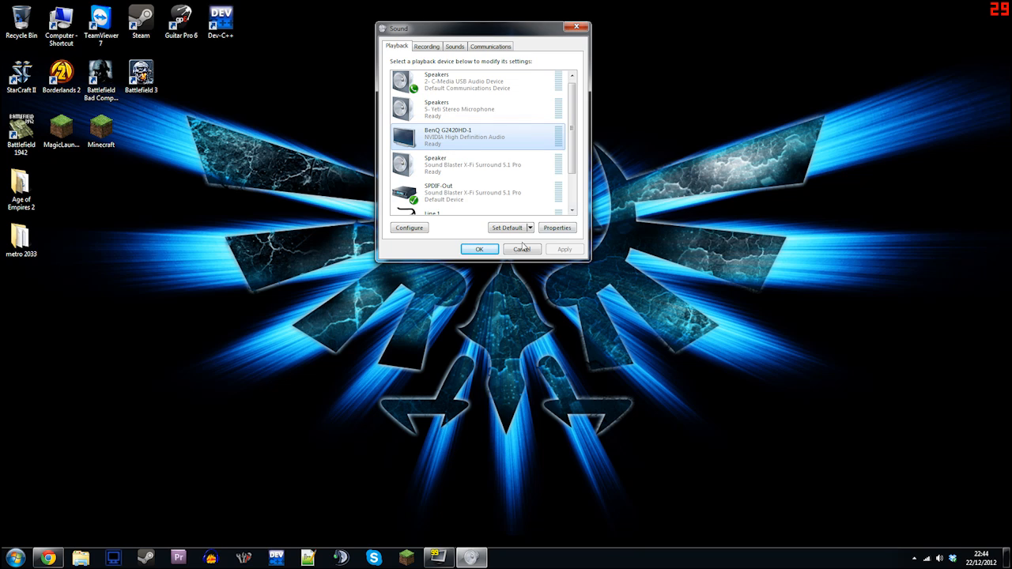
Examine the recording devices, select the Yeti Stereo Microphone, and close the Sound settings with OK.
{"action": "left_click", "coordinate": [434, 48]}
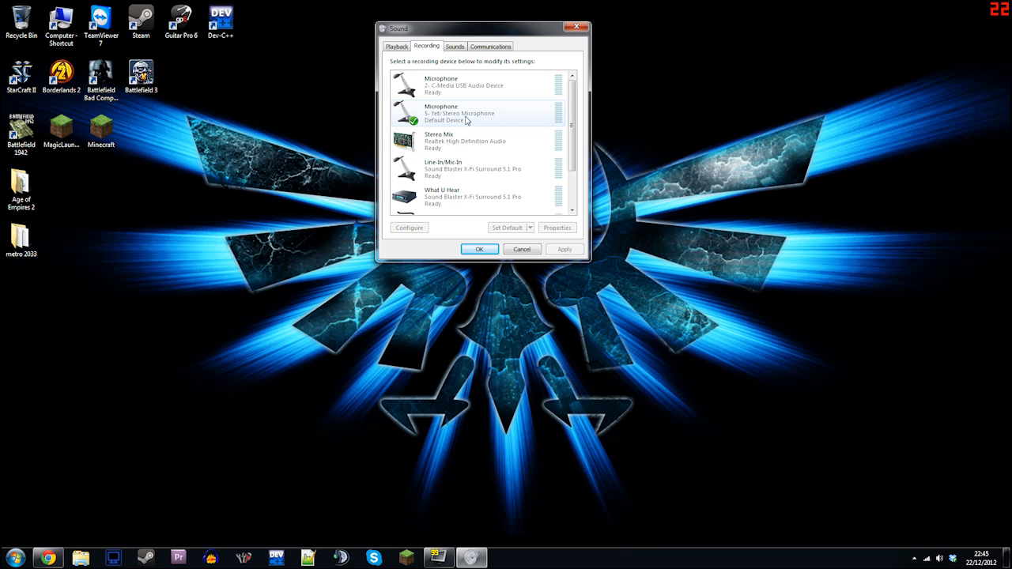
{"action": "scroll", "coordinate": [517, 157], "scroll_direction": "down", "scroll_amount": 1}
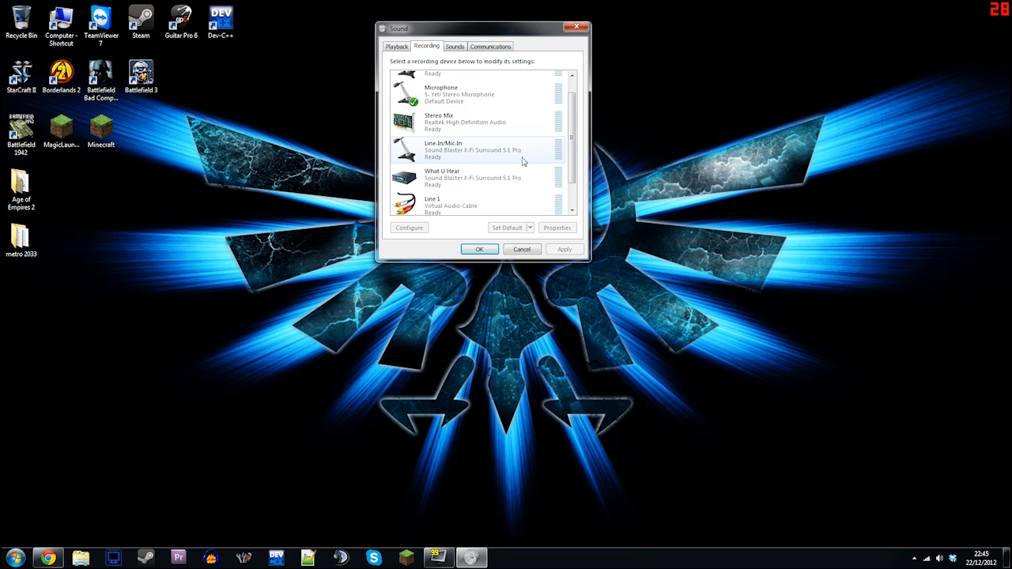
{"action": "left_click_drag", "start_coordinate": [572, 169], "coordinate": [569, 219]}
{"action": "left_click", "coordinate": [453, 172]}
{"action": "left_click", "coordinate": [466, 198]}
{"action": "left_click_drag", "start_coordinate": [572, 168], "coordinate": [567, 114]}
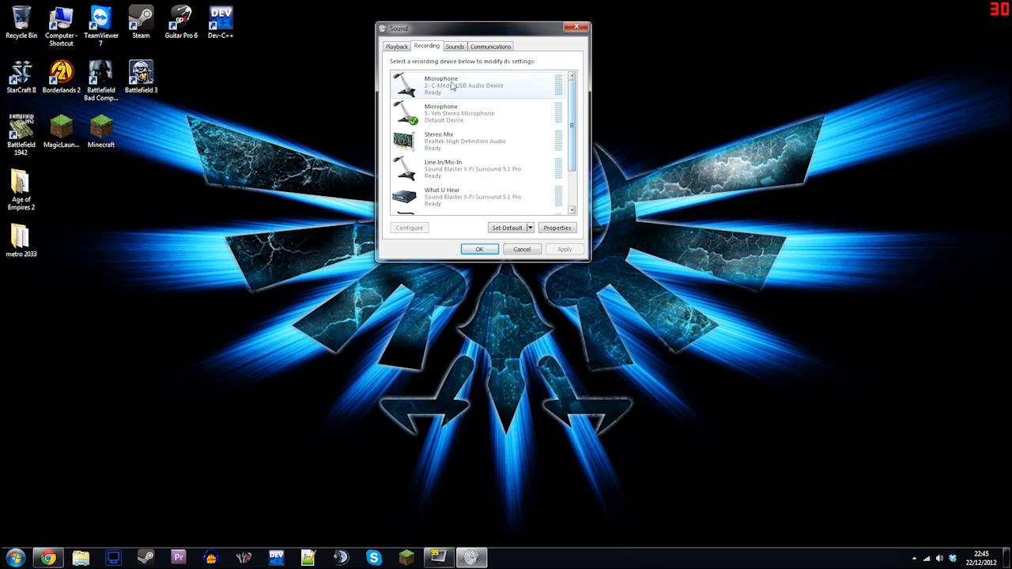
{"action": "left_click", "coordinate": [462, 125]}
{"action": "left_click", "coordinate": [467, 91]}
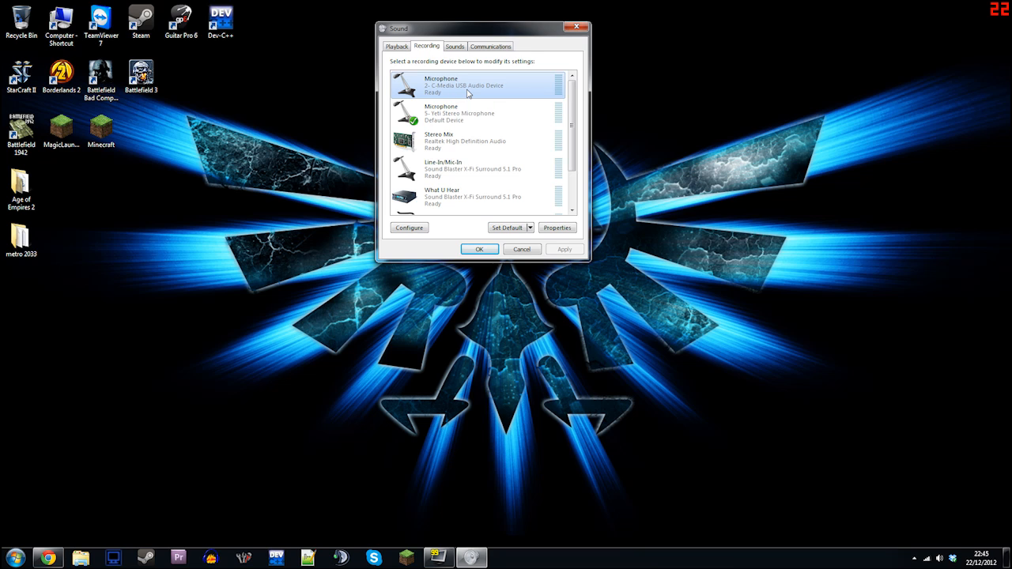
{"action": "left_click", "coordinate": [457, 119]}
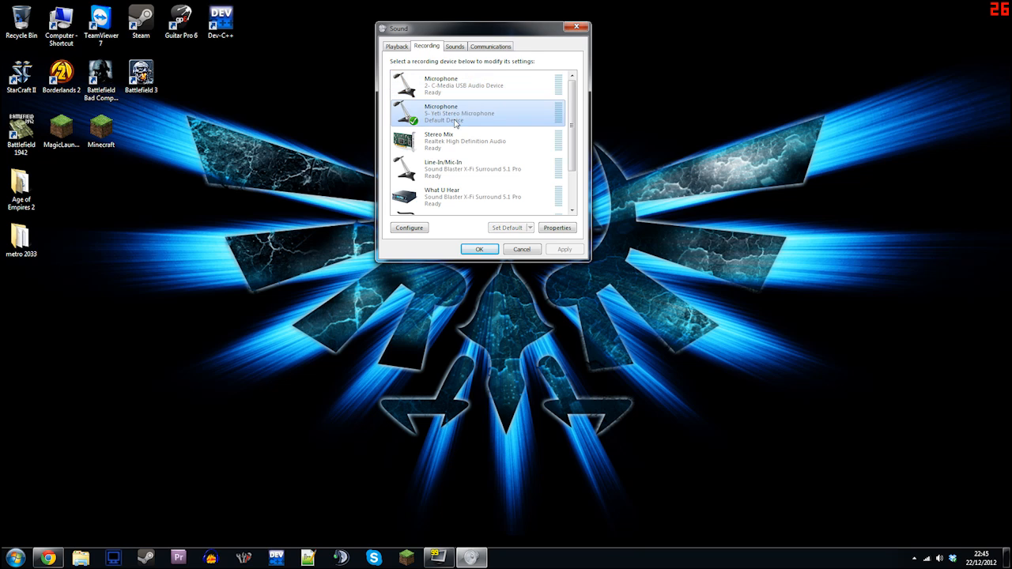
{"action": "left_click", "coordinate": [471, 252]}
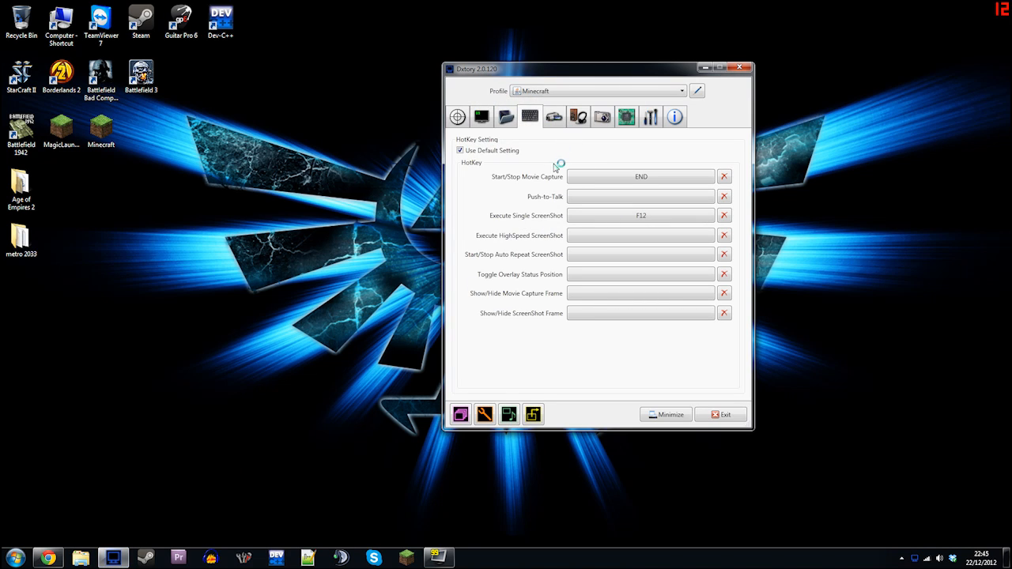
Switch to Dxtory and review its target process information and overlay status settings.
{"action": "left_click", "coordinate": [457, 117]}
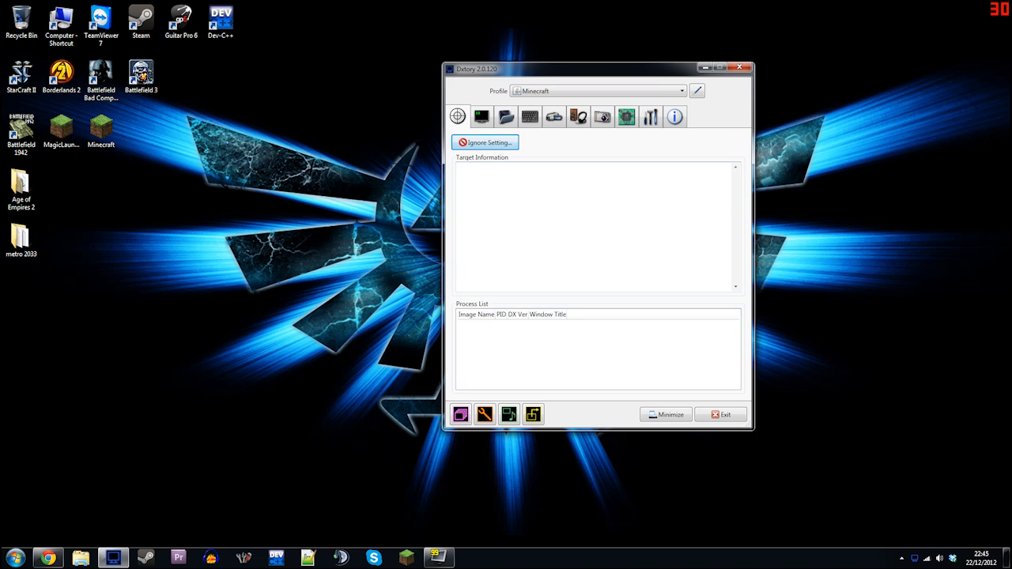
{"action": "left_click", "coordinate": [482, 117]}
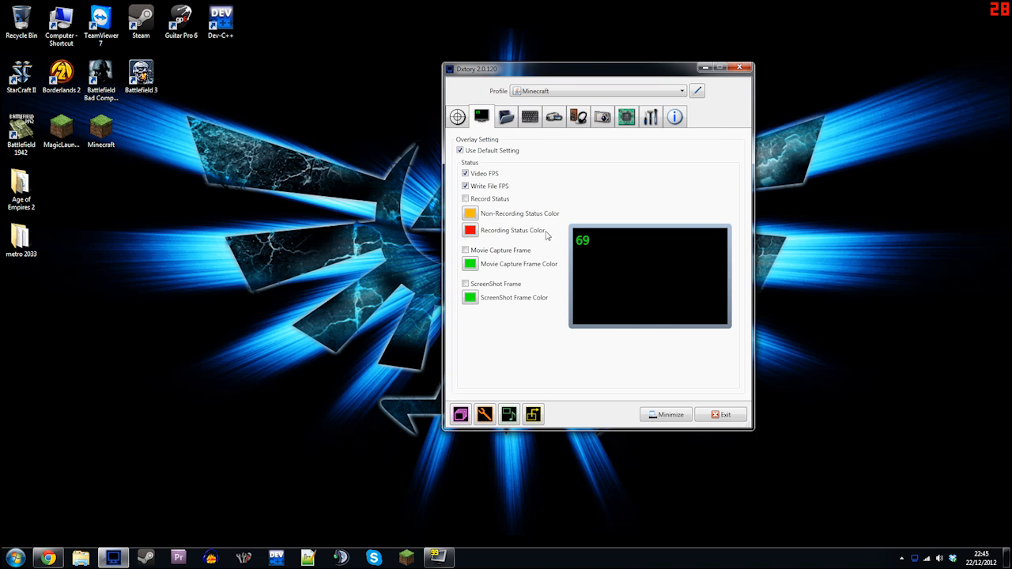
{"action": "left_click", "coordinate": [631, 293]}
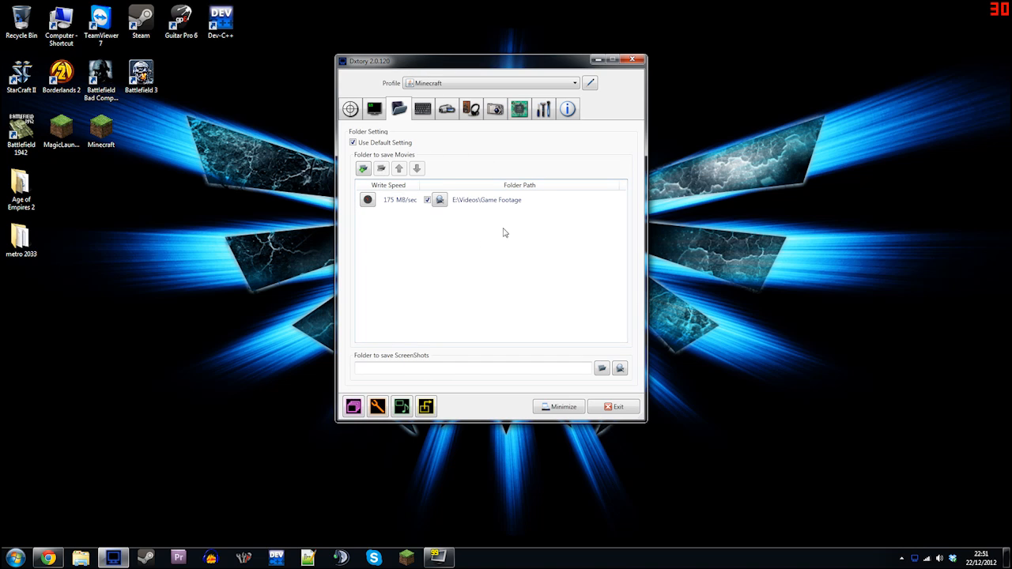
Inspect the movie save folder entry and open its path E:\Videos\Game Footage for editing.
{"action": "left_click", "coordinate": [495, 205]}
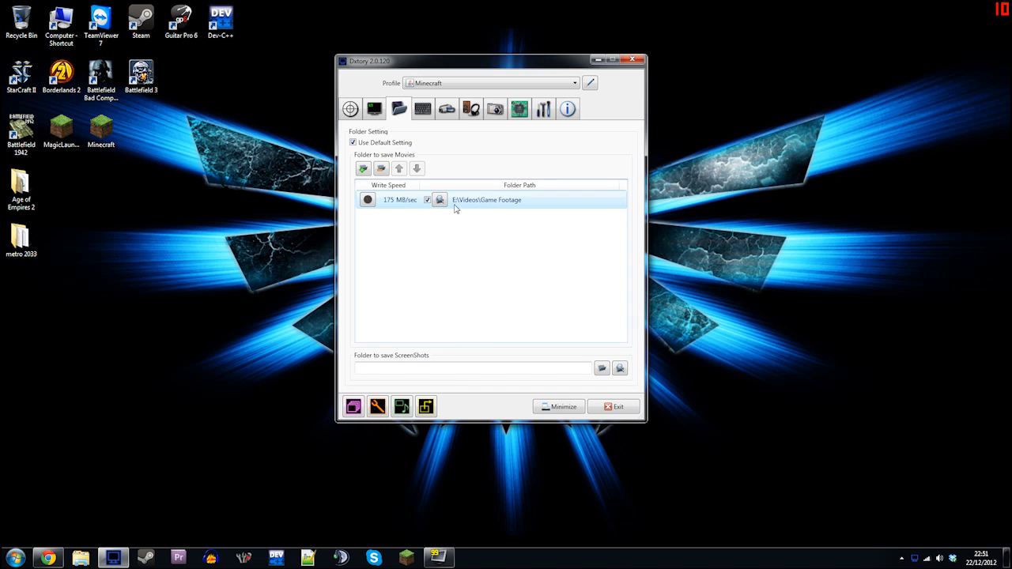
{"action": "left_click", "coordinate": [497, 207]}
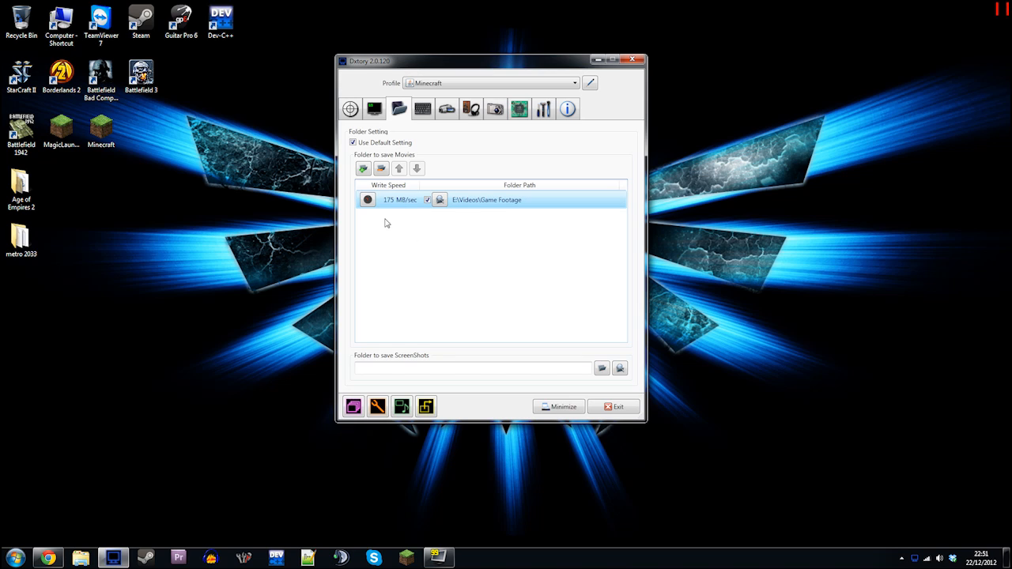
{"action": "double_click", "coordinate": [497, 202]}
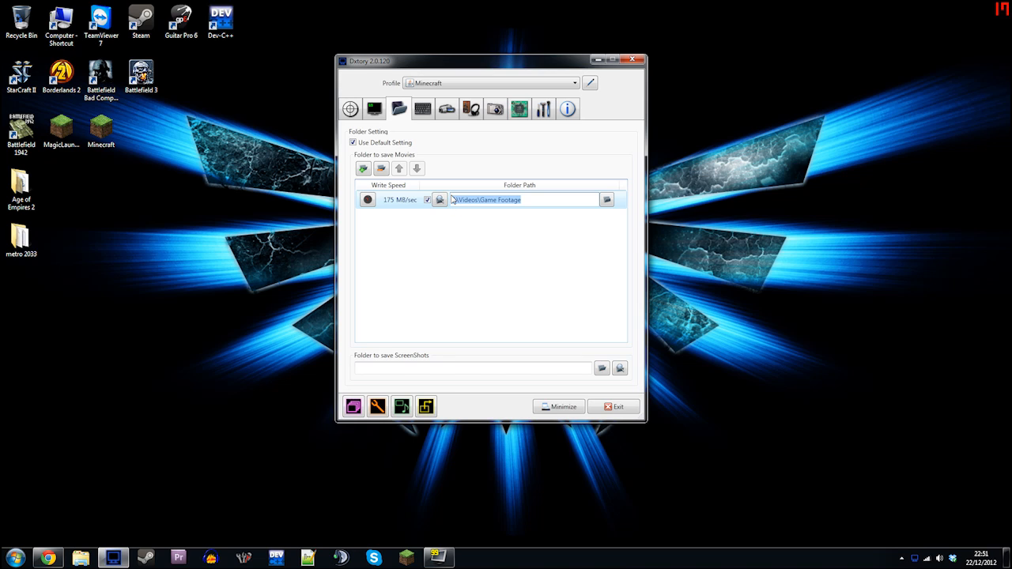
{"action": "left_click", "coordinate": [468, 200]}
{"action": "left_click", "coordinate": [423, 243]}
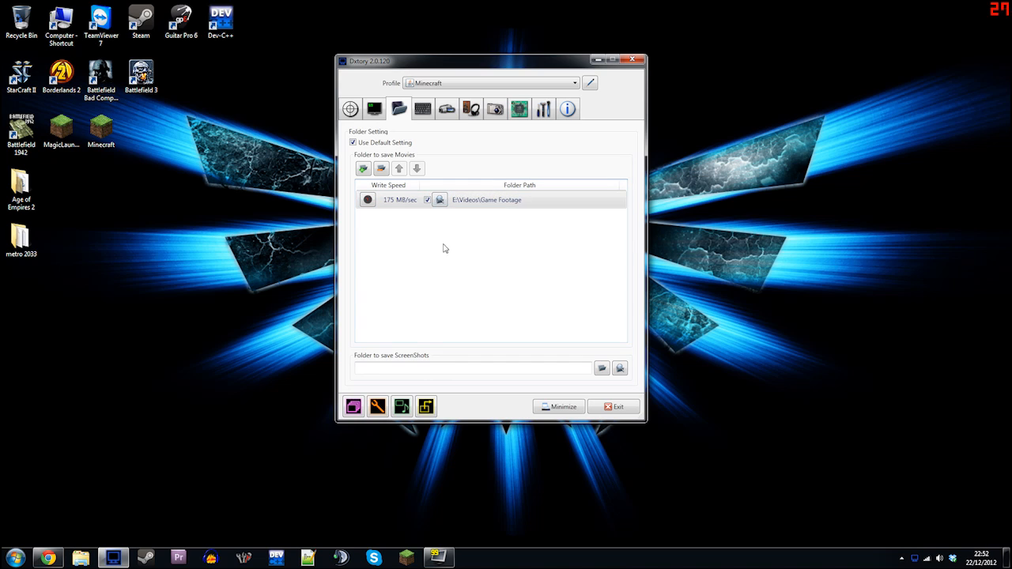
{"action": "left_click", "coordinate": [520, 200]}
{"action": "left_click", "coordinate": [522, 200]}
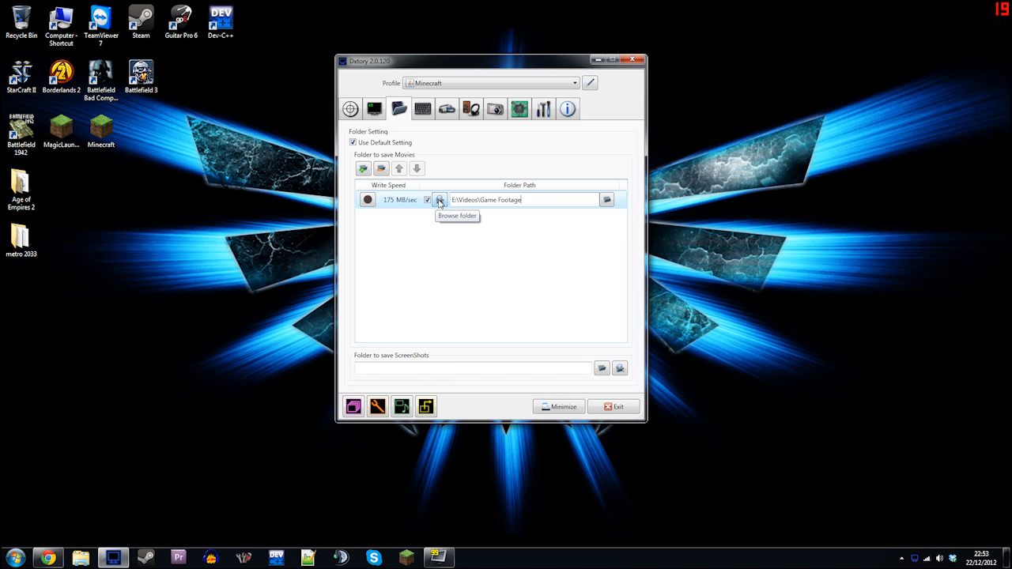
Run the write speed benchmark on the movie save folder with a 1000 MB write size, and cancel out of it.
{"action": "left_click", "coordinate": [395, 205]}
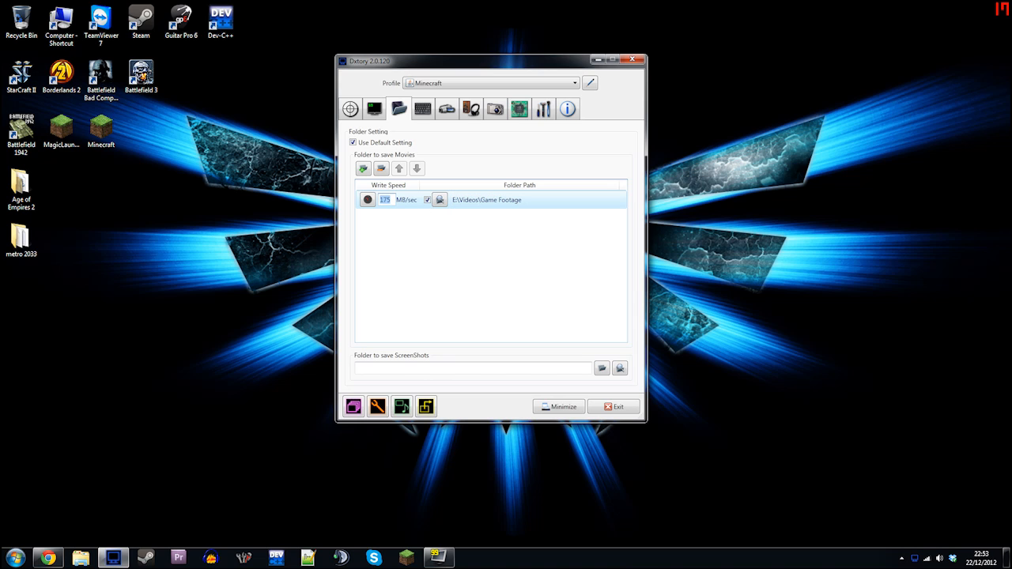
{"action": "left_click", "coordinate": [367, 200]}
{"action": "left_click_drag", "start_coordinate": [429, 202], "coordinate": [578, 200]}
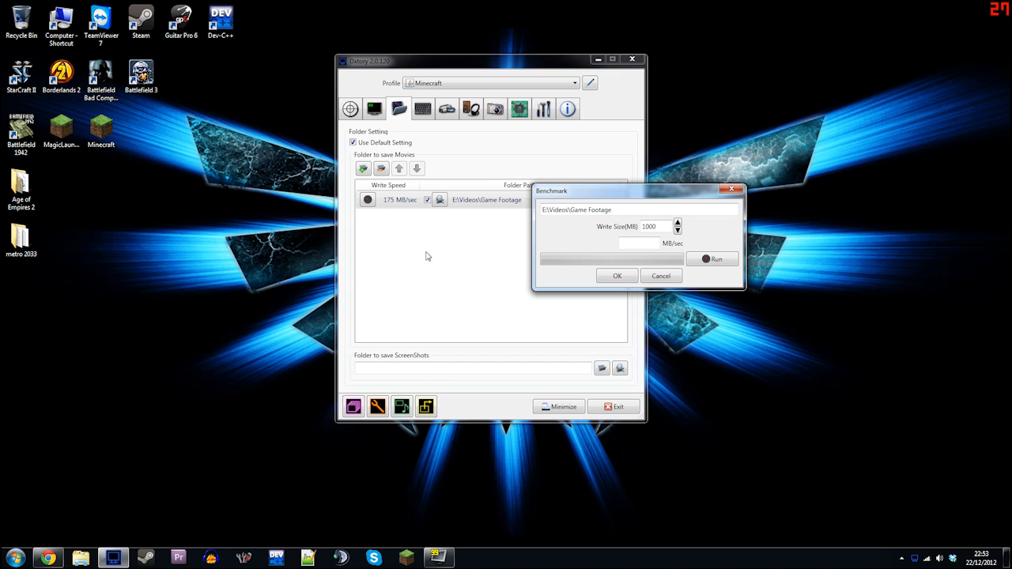
{"action": "left_click", "coordinate": [722, 267]}
{"action": "left_click", "coordinate": [711, 258]}
{"action": "left_click", "coordinate": [669, 279]}
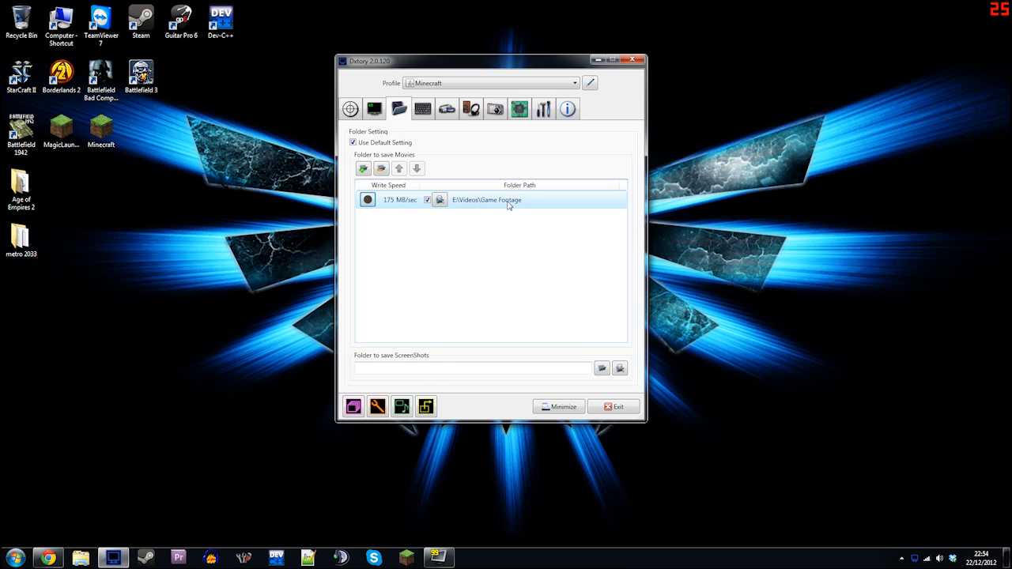
Review the hotkey settings and display the movie settings with codec, frame rate and scaling options.
{"action": "left_click", "coordinate": [421, 119]}
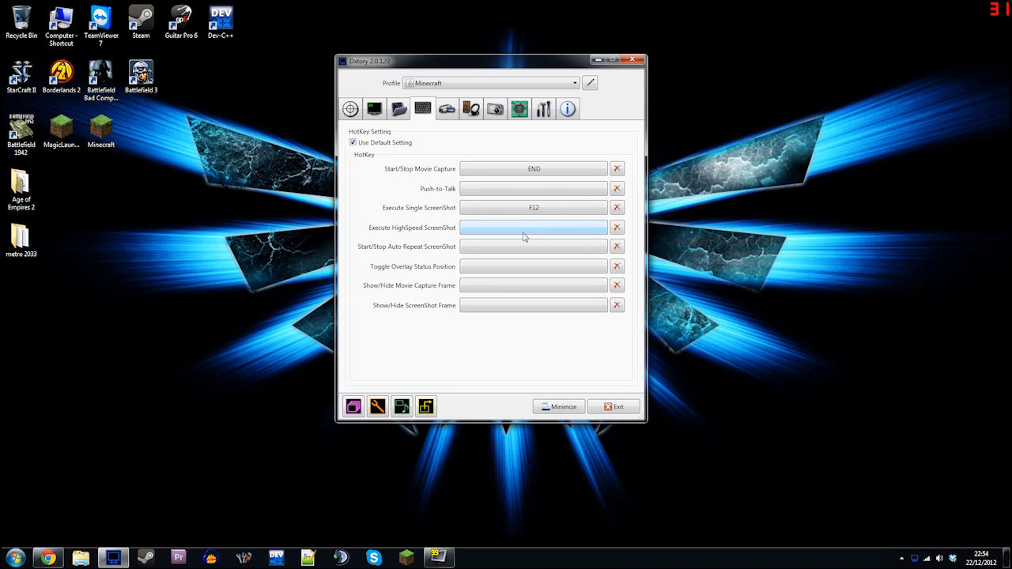
{"action": "left_click", "coordinate": [450, 112]}
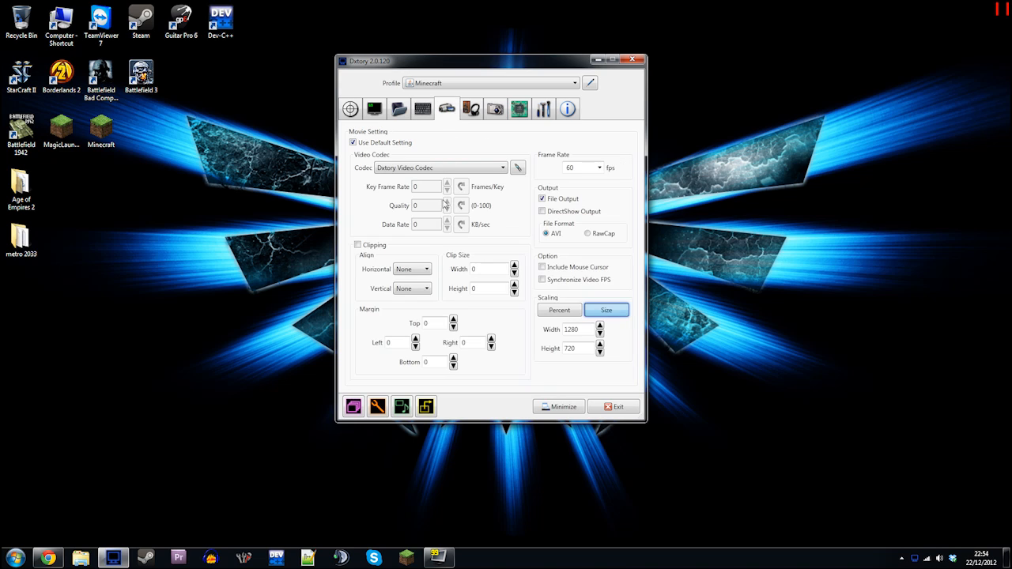
Review the available frame rates and video codecs, and confirm YUV420(2x2) - Medium Quality as the Dxtory Video Codec format.
{"action": "left_click", "coordinate": [599, 168]}
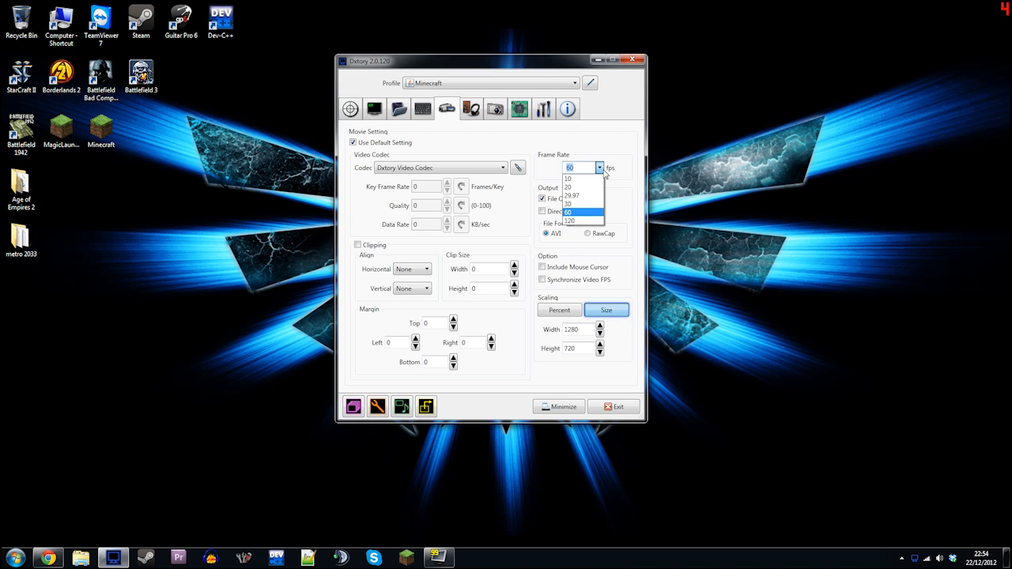
{"action": "left_click", "coordinate": [605, 174]}
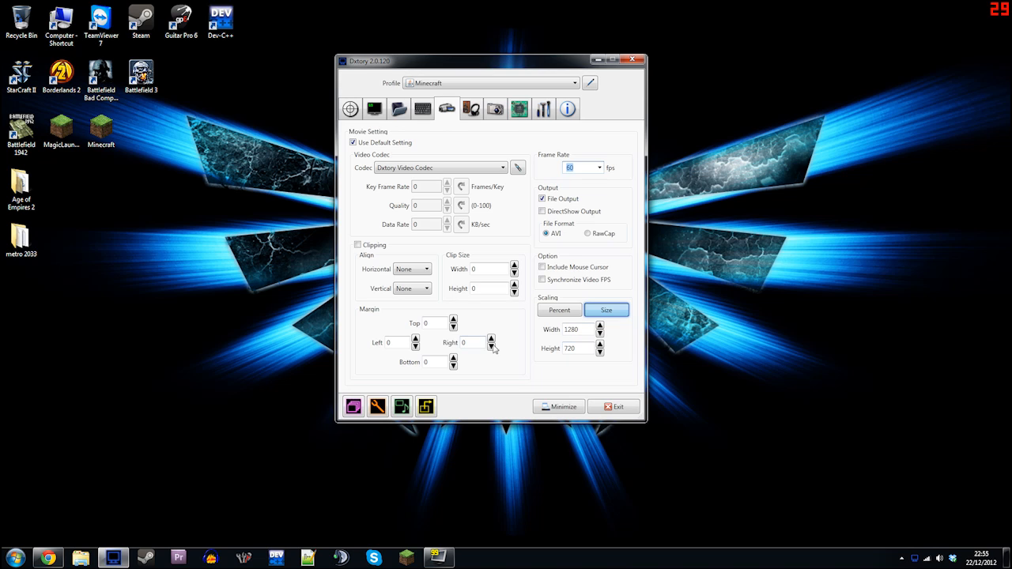
{"action": "left_click", "coordinate": [518, 169]}
{"action": "left_click", "coordinate": [515, 296]}
{"action": "left_click", "coordinate": [472, 169]}
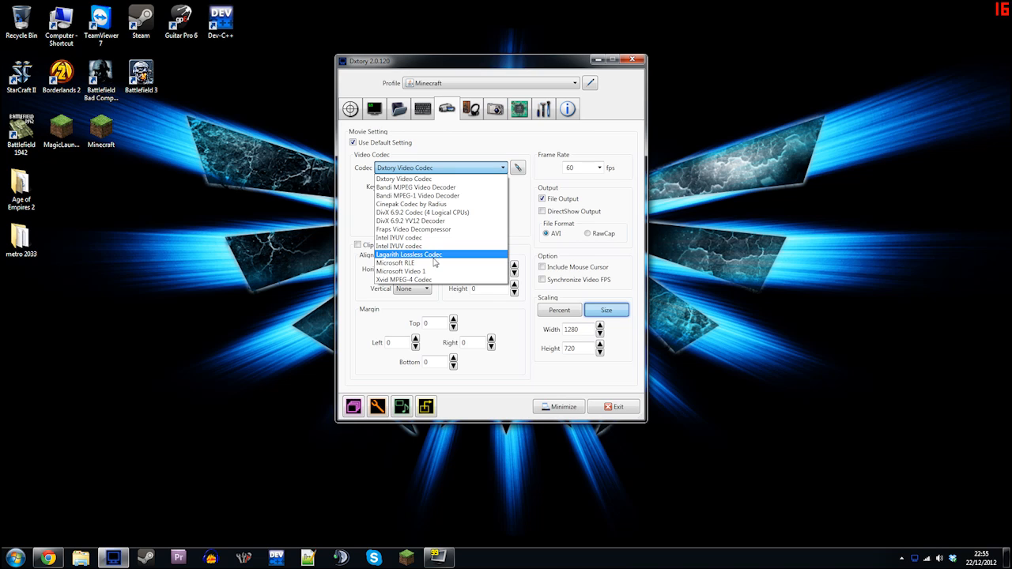
{"action": "left_click", "coordinate": [417, 169]}
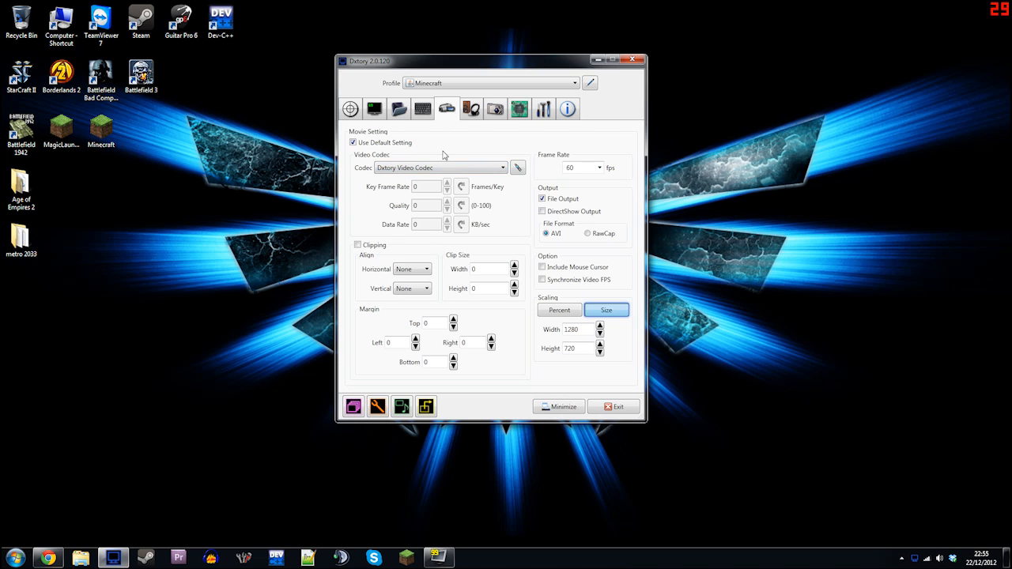
{"action": "left_click", "coordinate": [522, 167]}
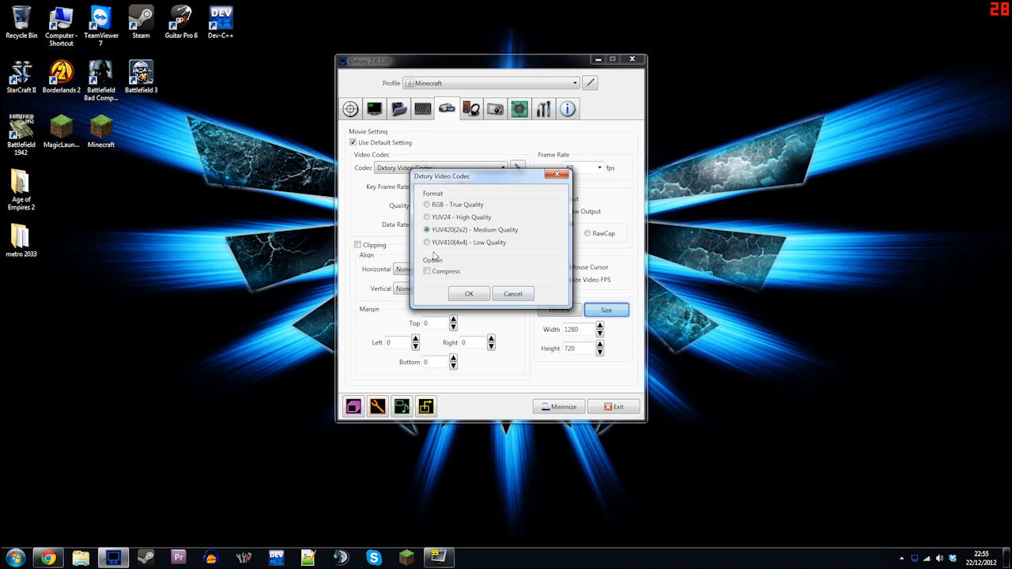
{"action": "left_click", "coordinate": [469, 294]}
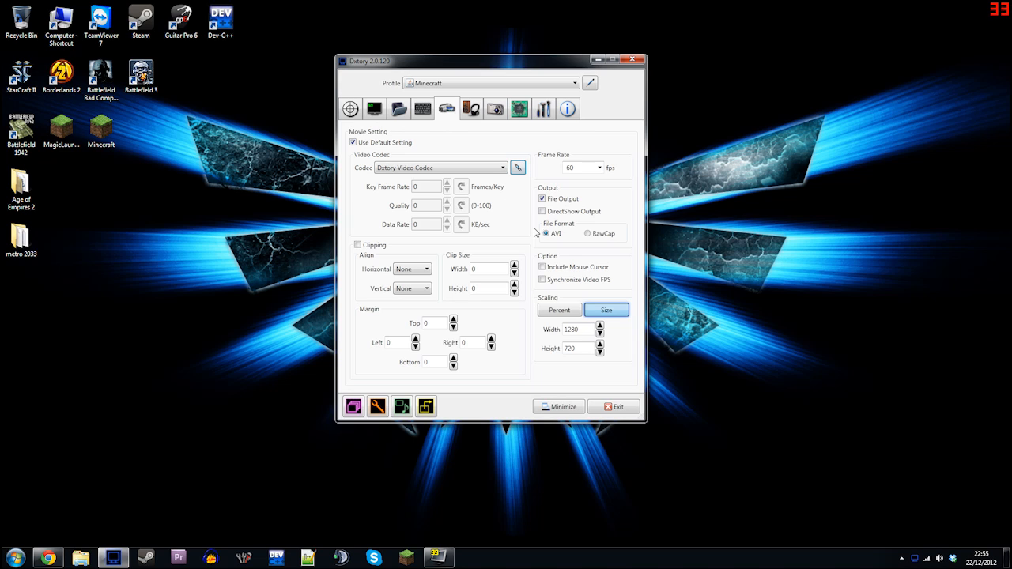
Review the four audio tracks and set track 3's recording device to Speakers, 2- C-Media USB Audio Device.
{"action": "left_click", "coordinate": [470, 111]}
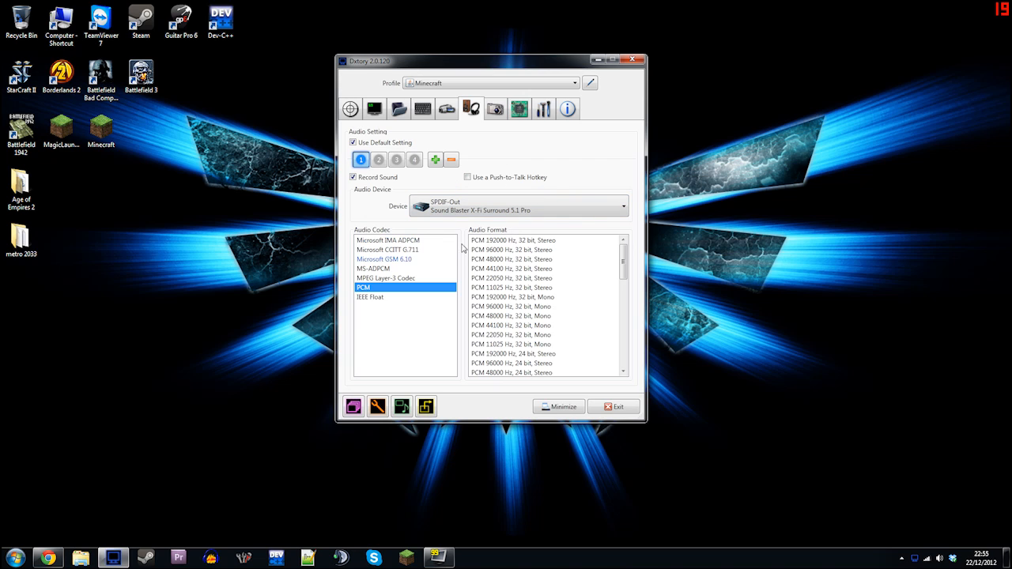
{"action": "left_click", "coordinate": [379, 161]}
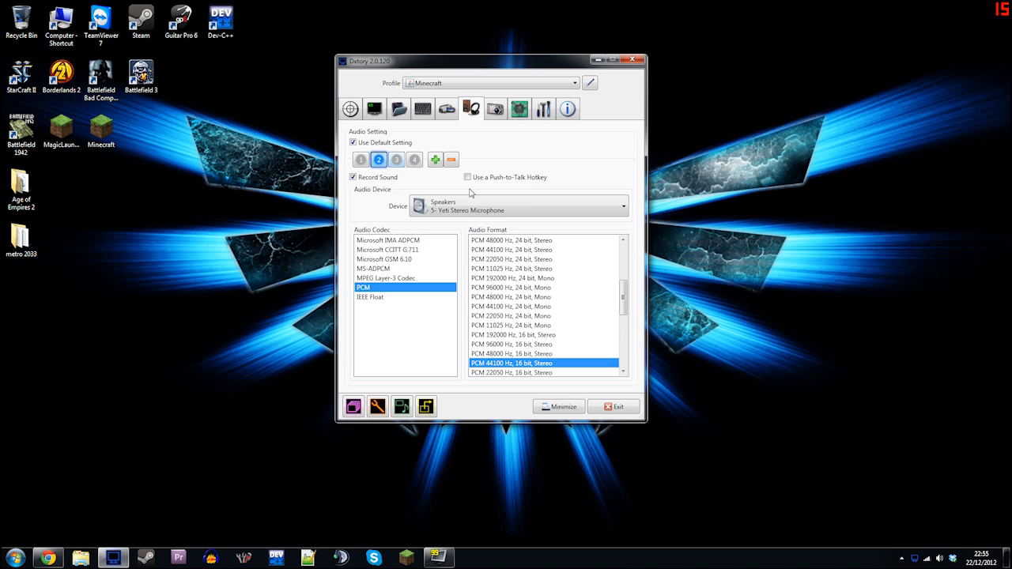
{"action": "left_click", "coordinate": [396, 160]}
{"action": "left_click", "coordinate": [515, 208]}
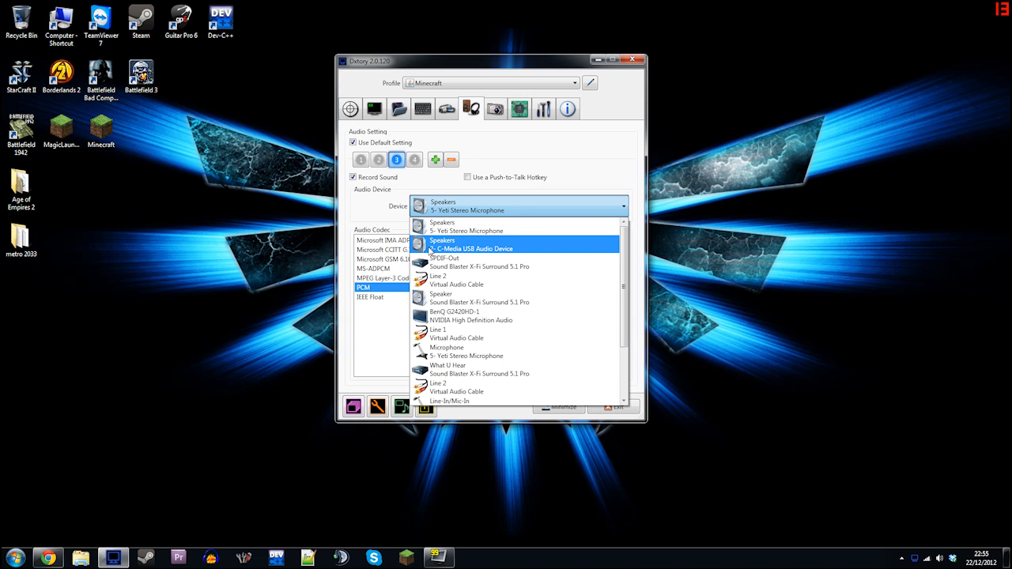
{"action": "left_click", "coordinate": [468, 249]}
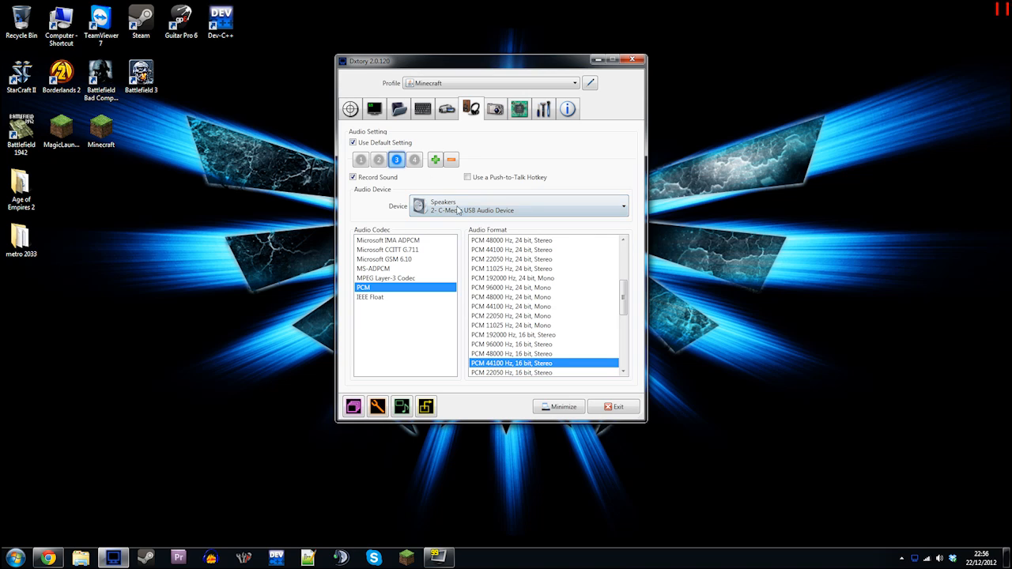
{"action": "left_click", "coordinate": [414, 161]}
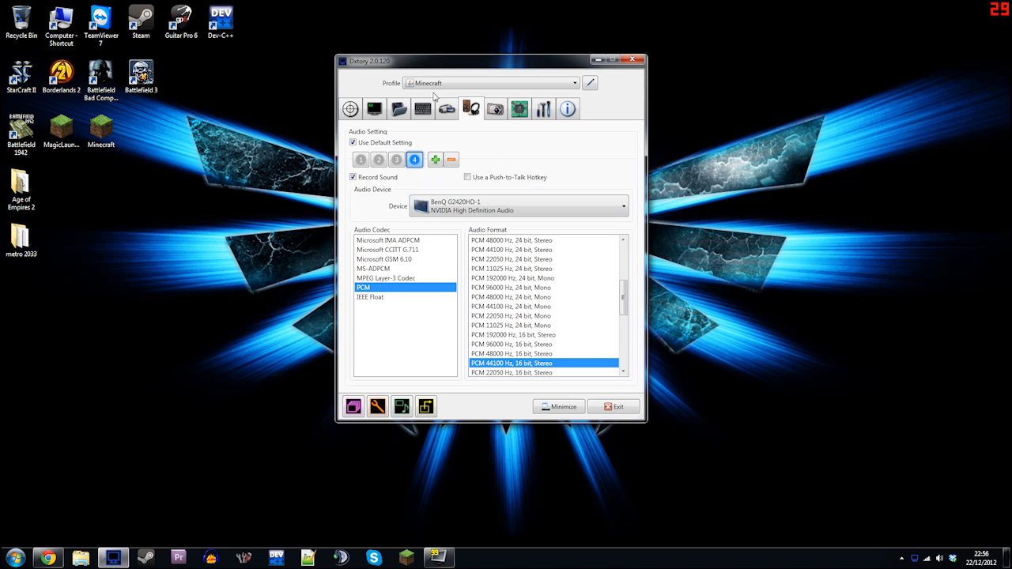
Review the screenshot settings, advanced options including processing threads, global settings and license information.
{"action": "left_click", "coordinate": [493, 111]}
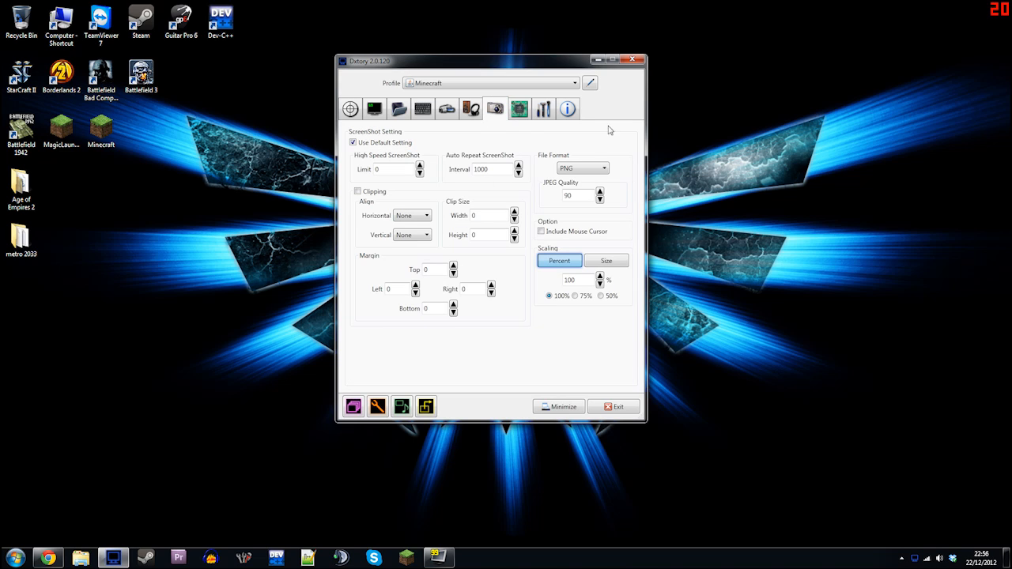
{"action": "left_click", "coordinate": [526, 108]}
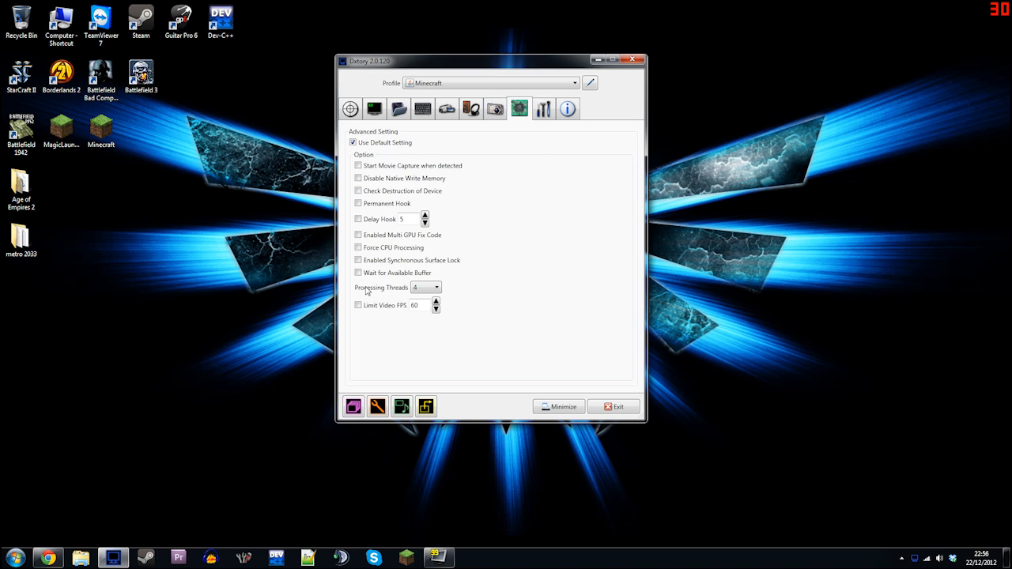
{"action": "left_click", "coordinate": [413, 289]}
{"action": "left_click", "coordinate": [419, 288]}
{"action": "left_click", "coordinate": [547, 110]}
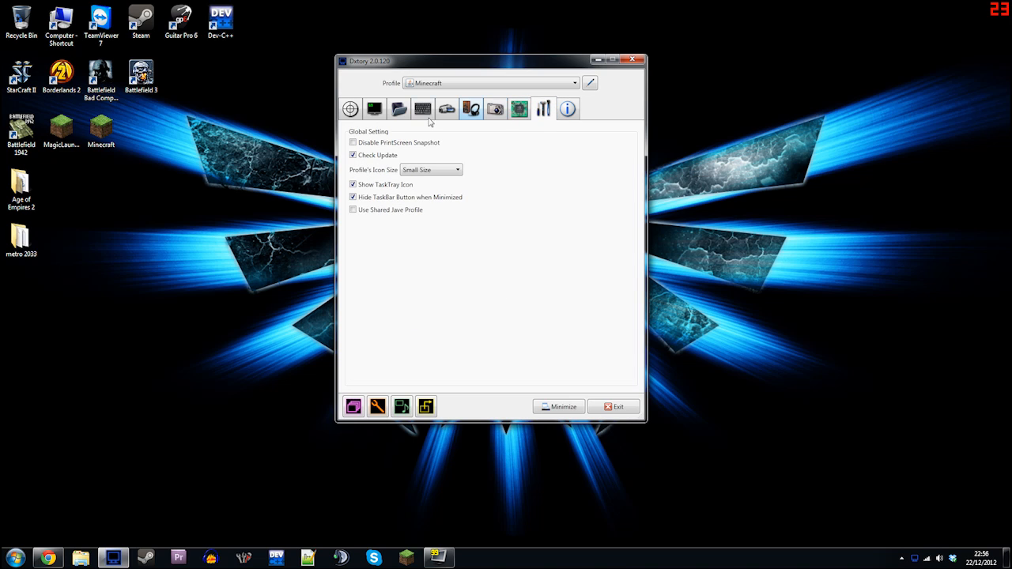
{"action": "left_click", "coordinate": [566, 116]}
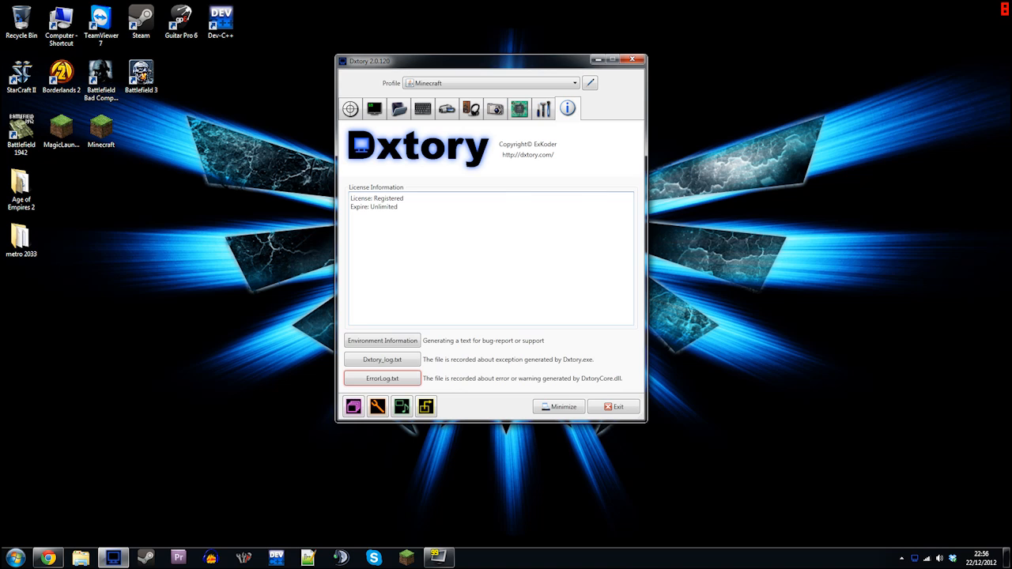
Minimize Dxtory, launch Minecraft from the desktop and maximize its game window.
{"action": "left_click", "coordinate": [598, 59]}
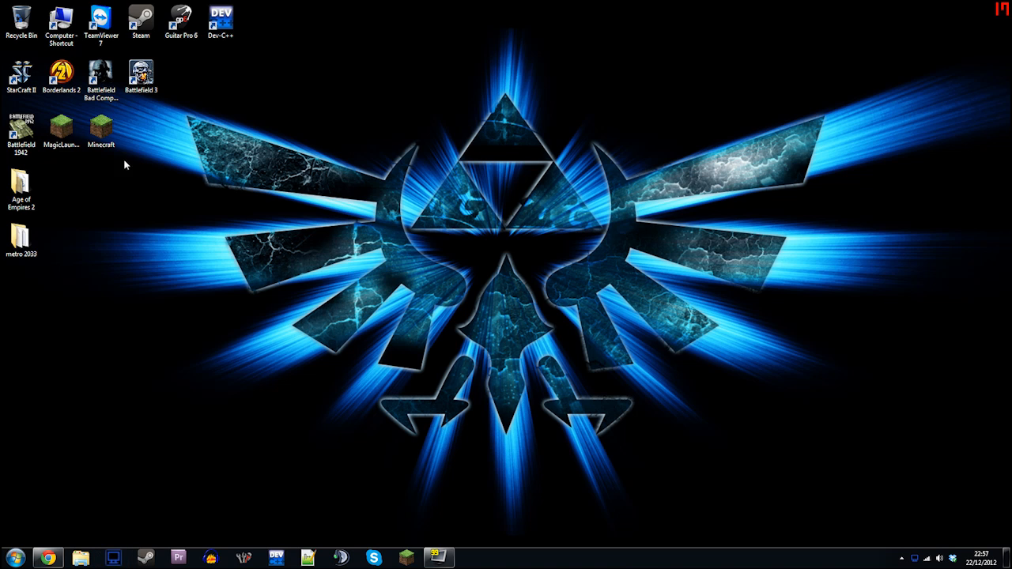
{"action": "left_click", "coordinate": [100, 136]}
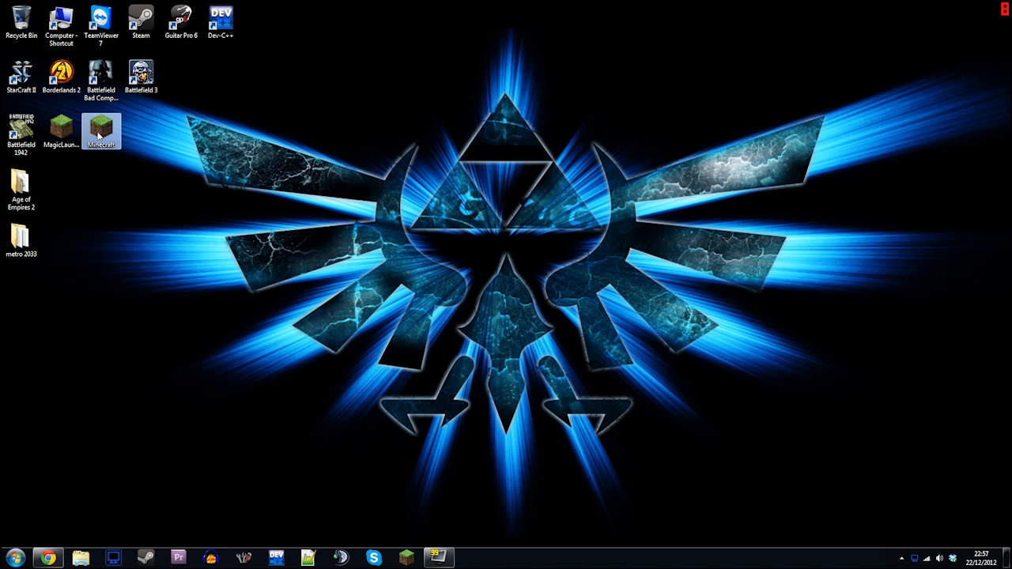
{"action": "left_click", "coordinate": [63, 131]}
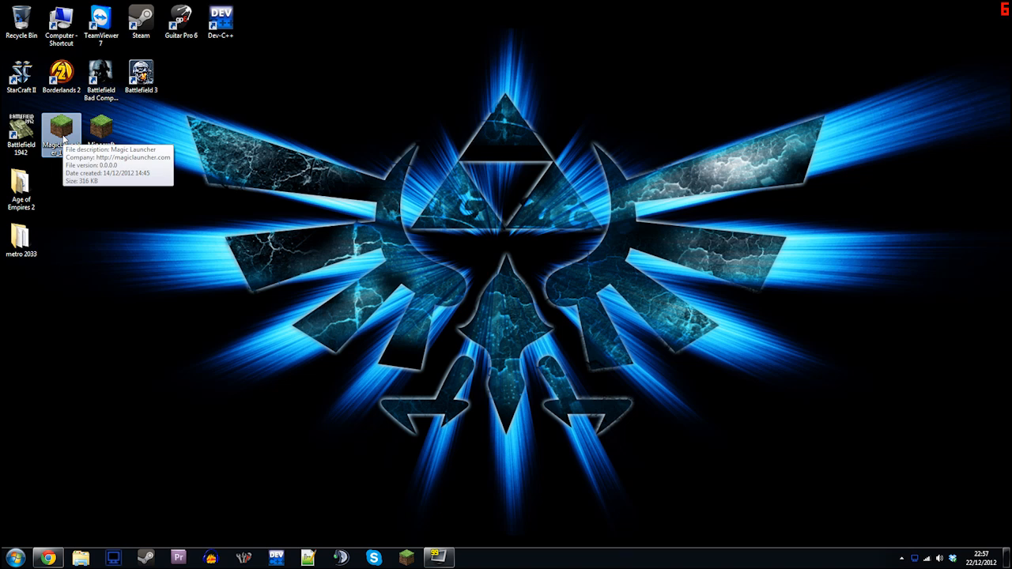
{"action": "left_click", "coordinate": [102, 131]}
{"action": "double_click", "coordinate": [103, 130]}
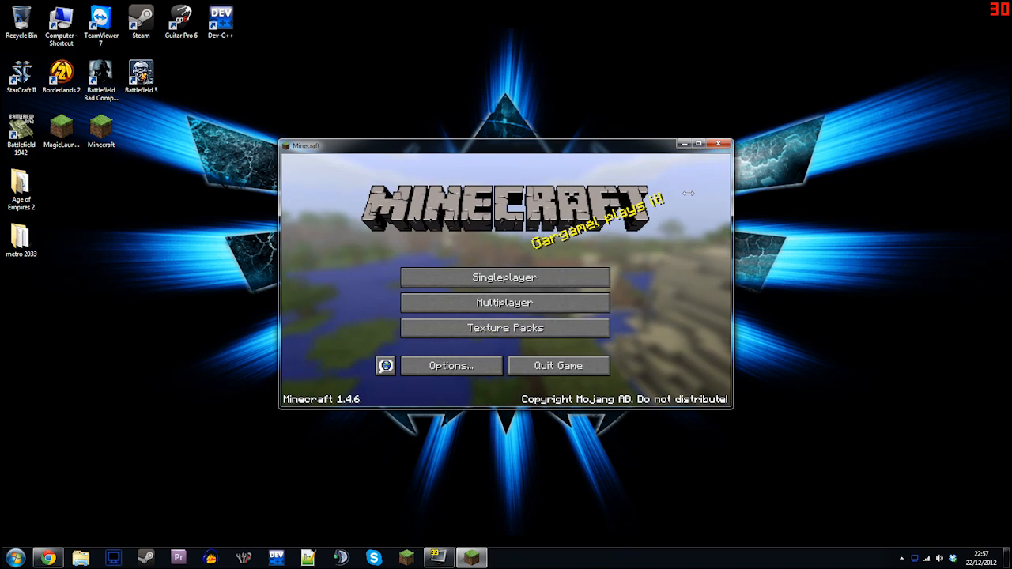
{"action": "left_click", "coordinate": [698, 145]}
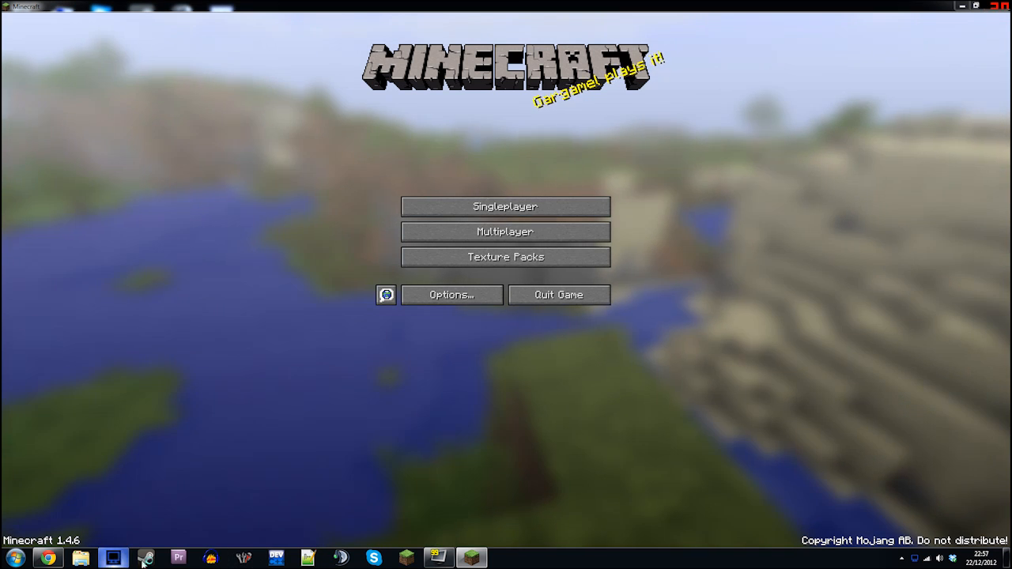
Bring Dxtory up over the game, minimize it again and open Minecraft's multiplayer server list.
{"action": "left_click", "coordinate": [115, 559]}
{"action": "left_click", "coordinate": [598, 60]}
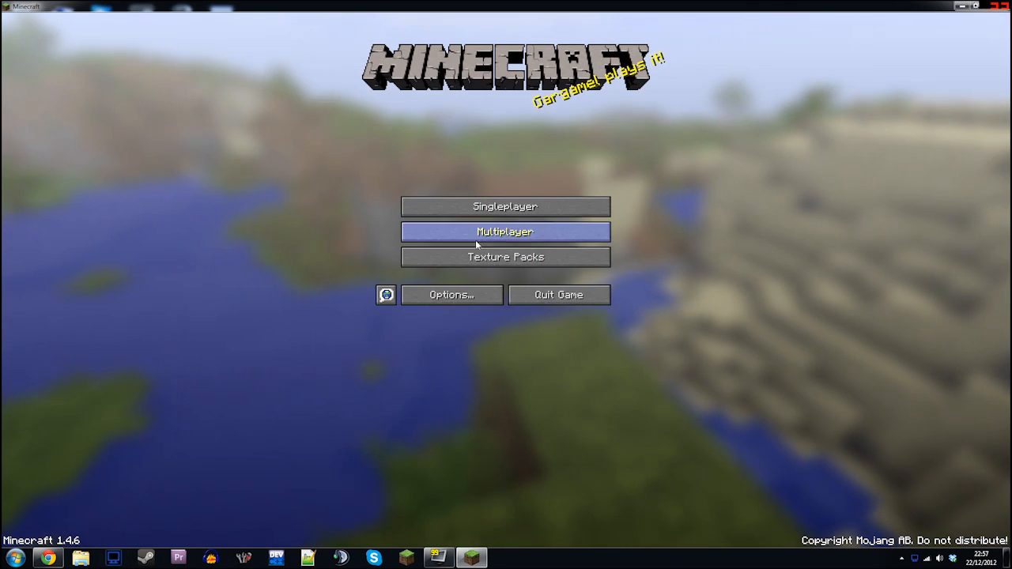
{"action": "left_click", "coordinate": [433, 232]}
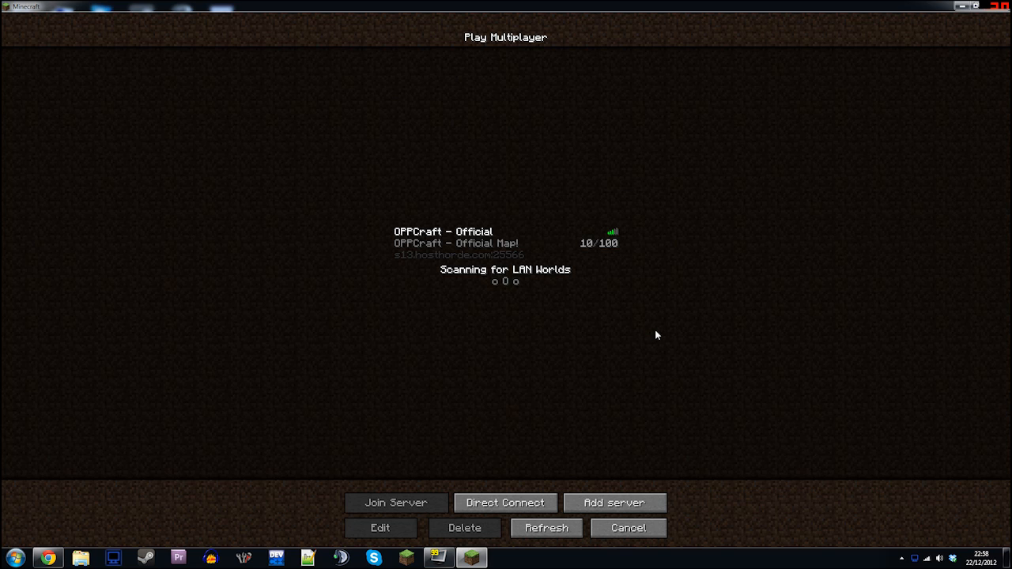
Switch to Chrome, look through the OPPCraft blog's server update and donator list, and return to Minecraft.
{"action": "left_click", "coordinate": [49, 559]}
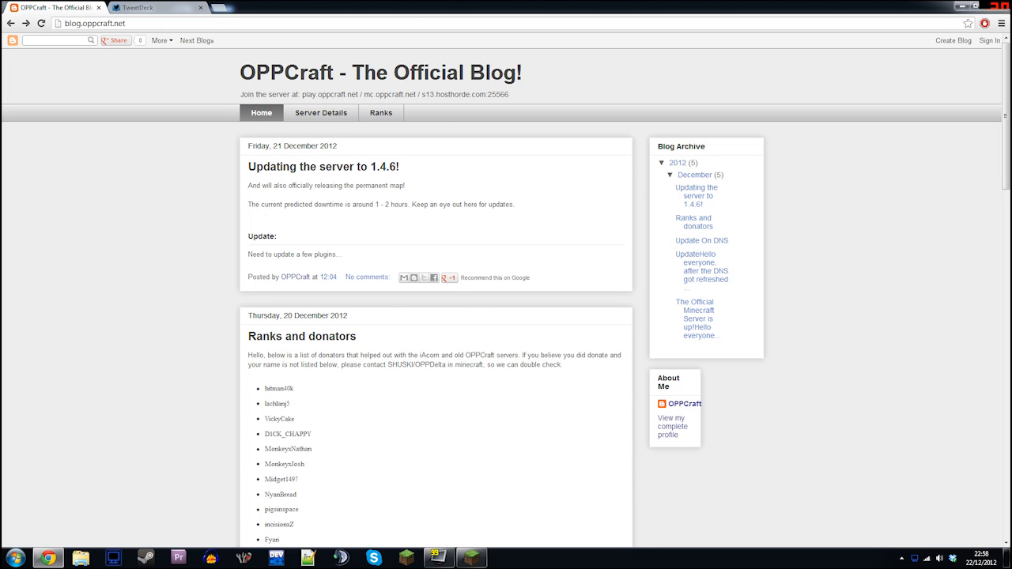
{"action": "scroll", "coordinate": [227, 221], "scroll_direction": "down", "scroll_amount": 4}
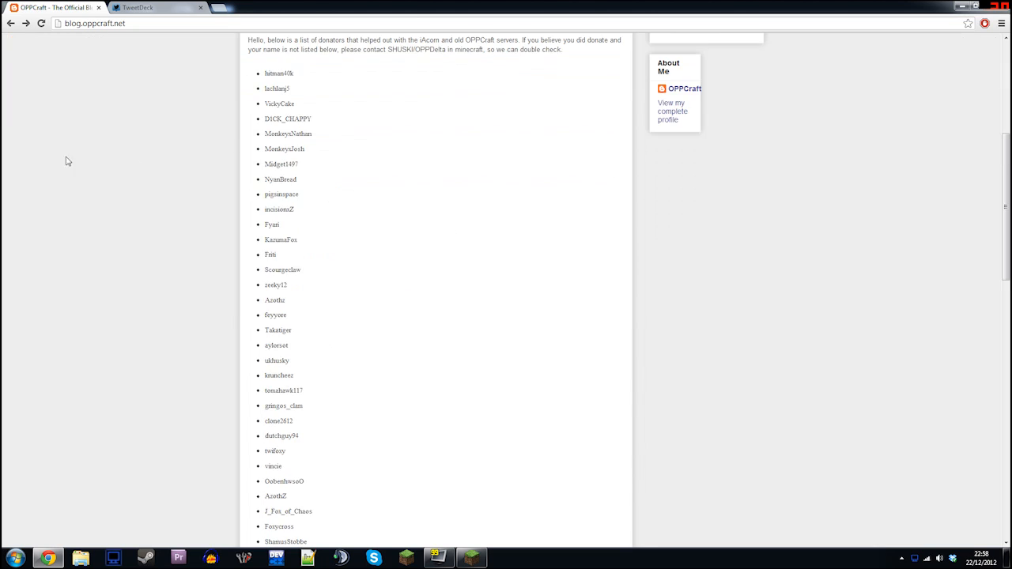
{"action": "scroll", "coordinate": [227, 310], "scroll_direction": "down", "scroll_amount": 2}
{"action": "scroll", "coordinate": [220, 364], "scroll_direction": "up", "scroll_amount": 6}
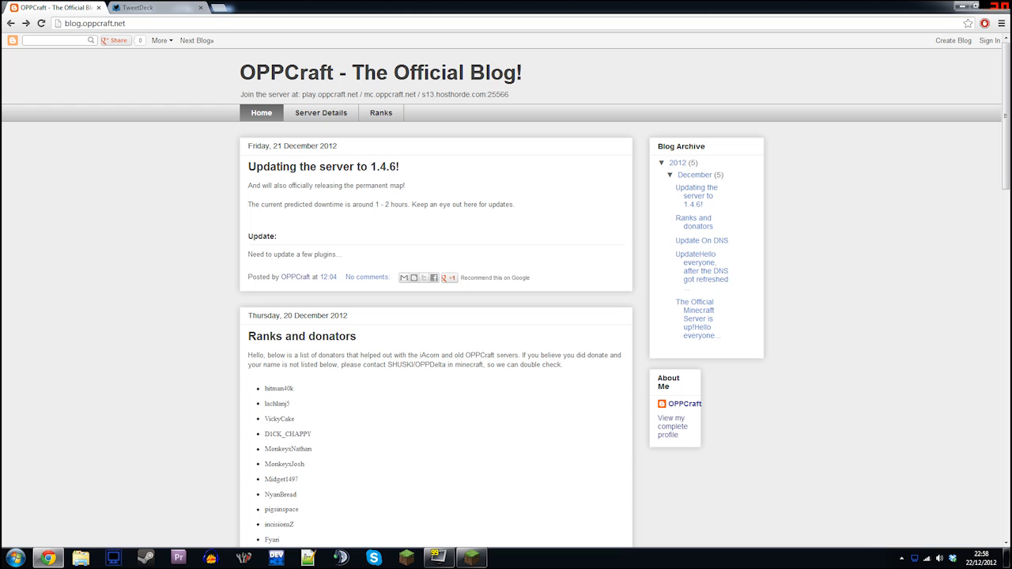
{"action": "scroll", "coordinate": [472, 427], "scroll_direction": "down", "scroll_amount": 2}
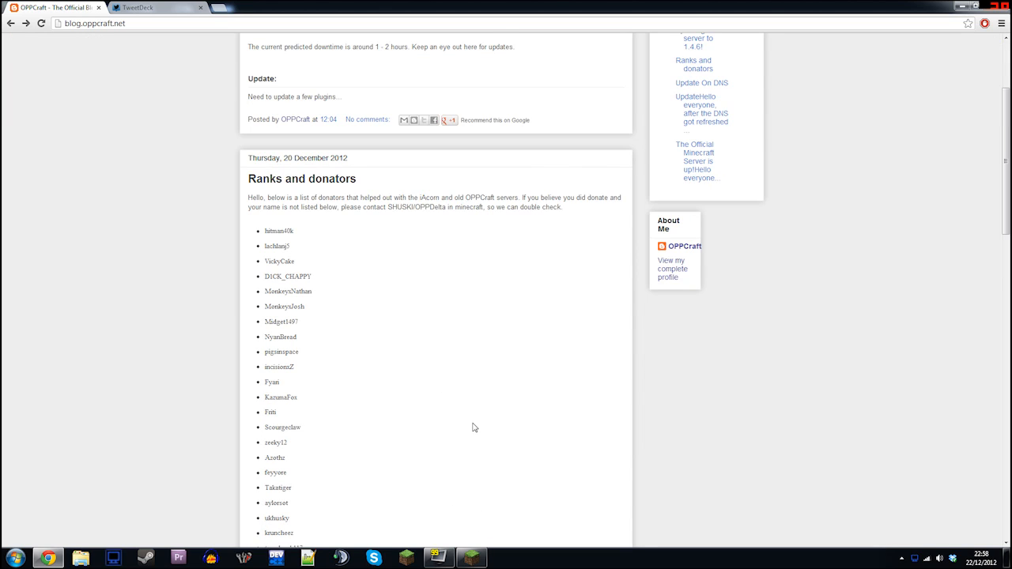
{"action": "scroll", "coordinate": [474, 427], "scroll_direction": "down", "scroll_amount": 2}
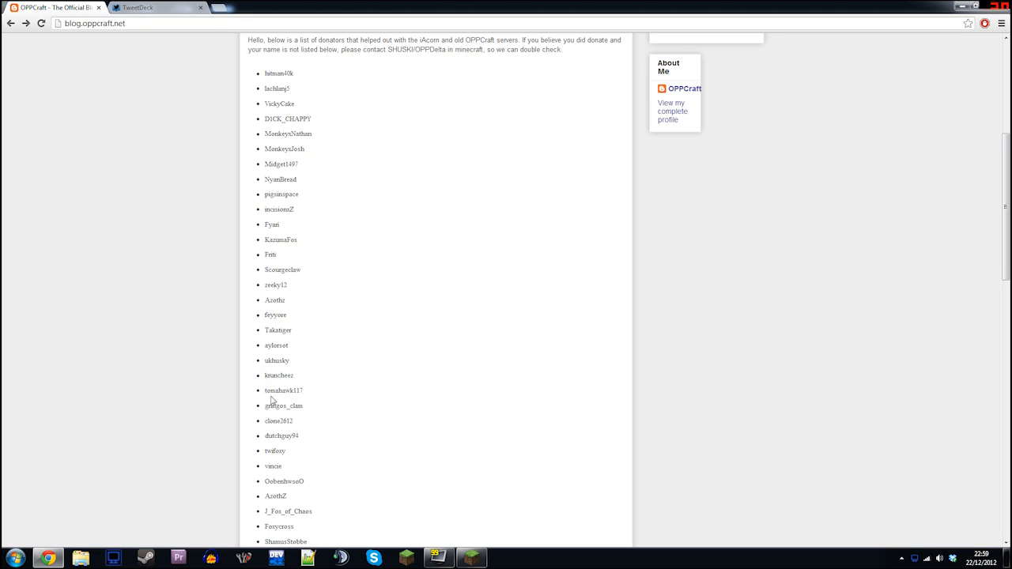
{"action": "scroll", "coordinate": [440, 296], "scroll_direction": "up", "scroll_amount": 4}
{"action": "scroll", "coordinate": [440, 297], "scroll_direction": "down", "scroll_amount": 15}
{"action": "scroll", "coordinate": [391, 261], "scroll_direction": "up", "scroll_amount": 15}
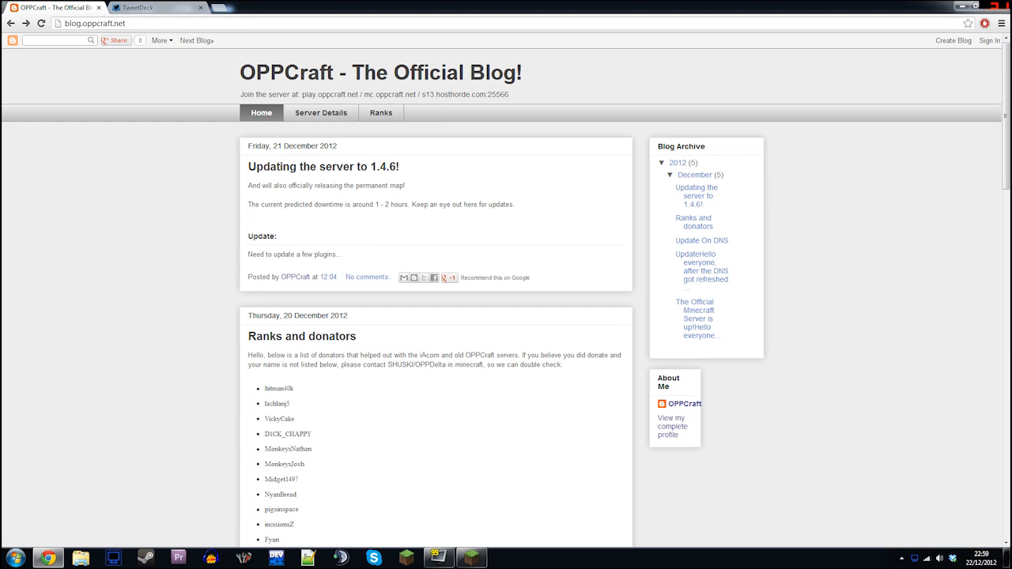
{"action": "left_click", "coordinate": [975, 5]}
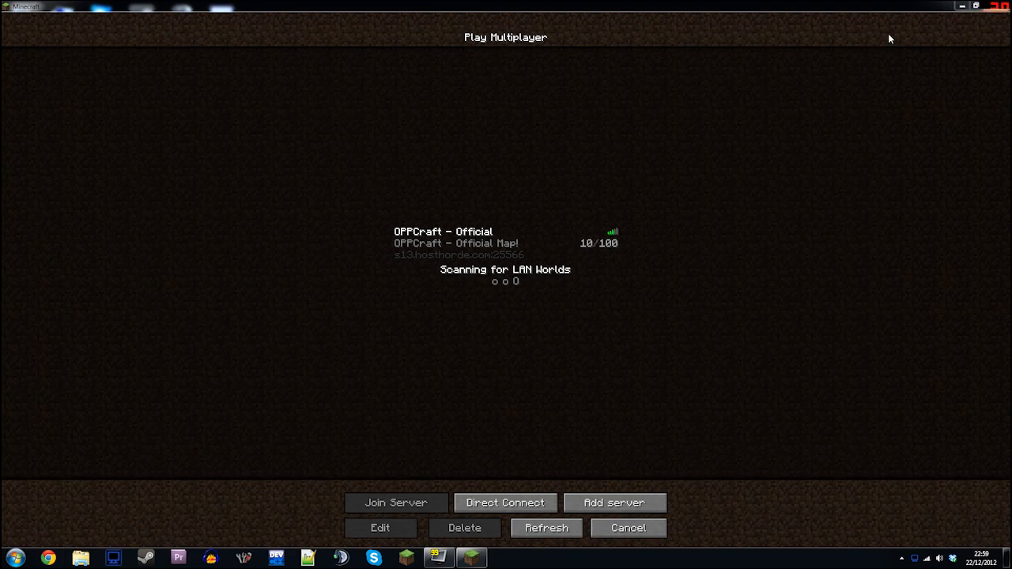
Join the OPPCraft - Official server and view its chat and online player list.
{"action": "double_click", "coordinate": [489, 238]}
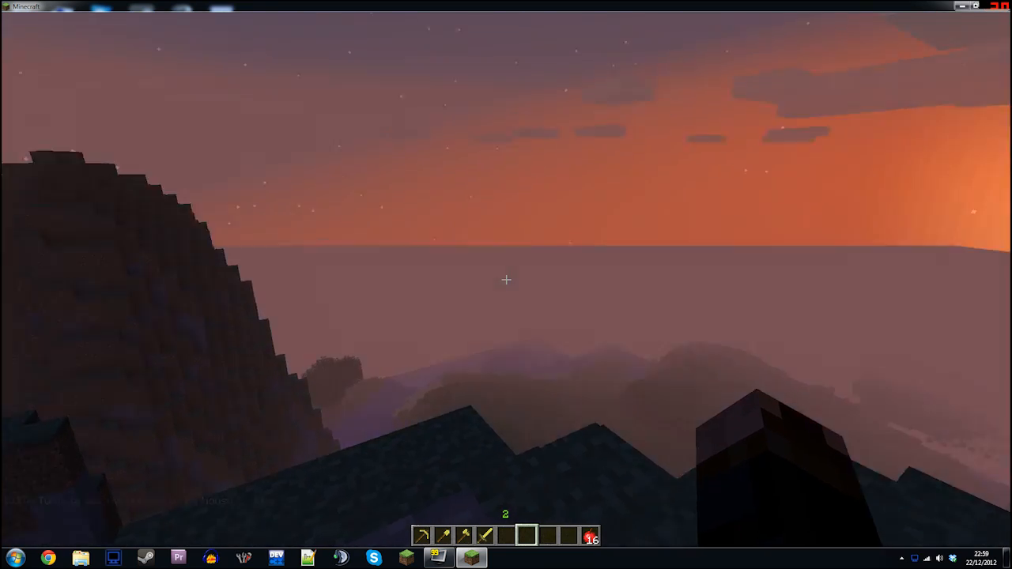
{"action": "key", "text": "t"}
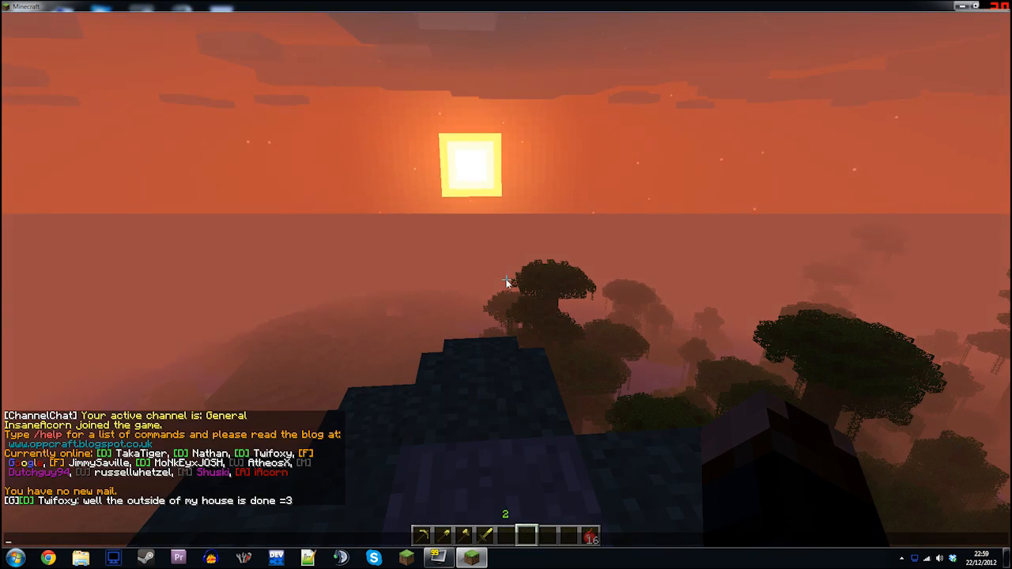
{"action": "key", "text": "Escape"}
{"action": "key", "text": "Tab"}
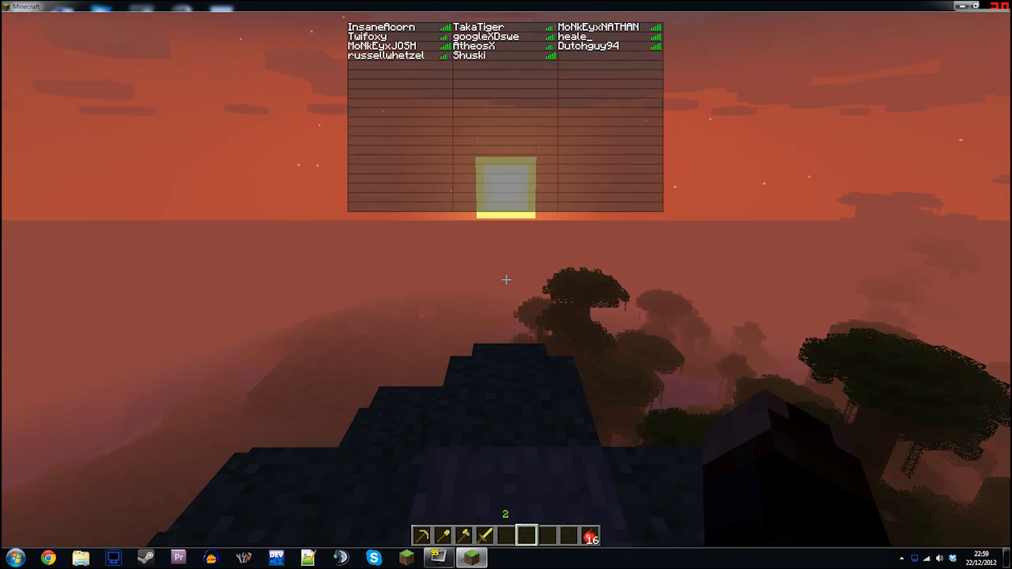
{"action": "key", "text": "Tab"}
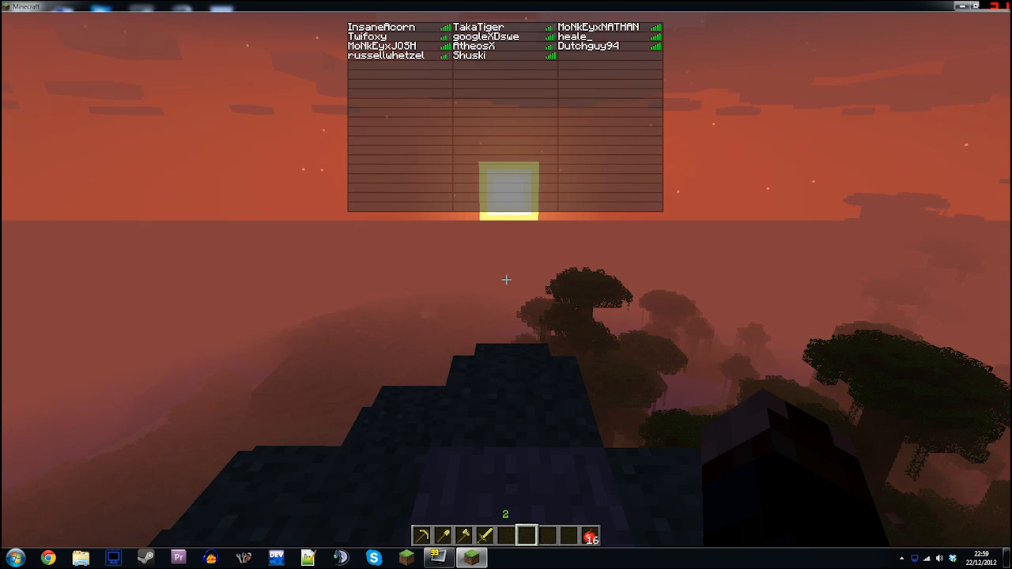
{"action": "key", "text": "t"}
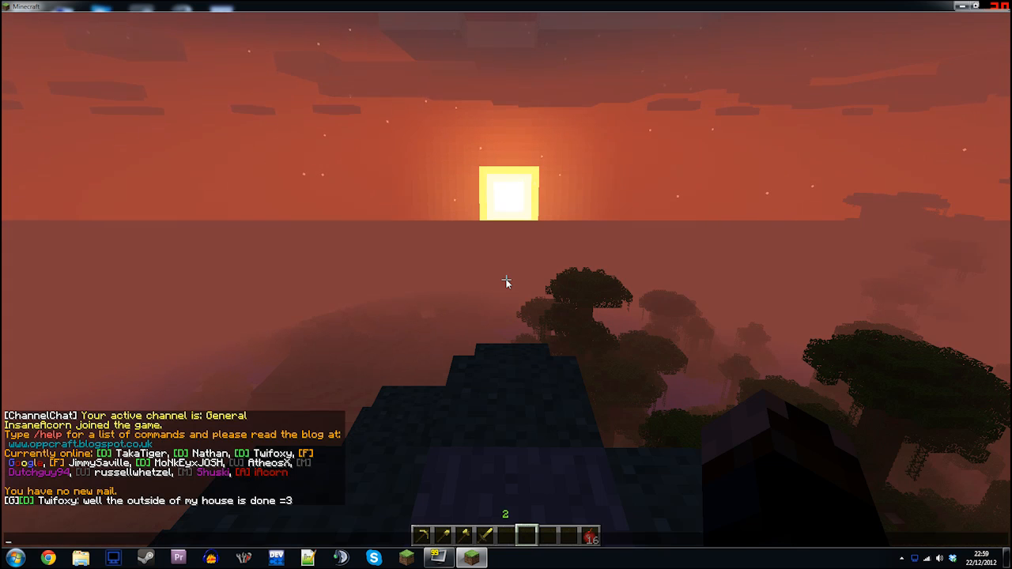
Leave the server's general chat channel with the command /cc leave general.
{"action": "type", "text": "/cc le"}
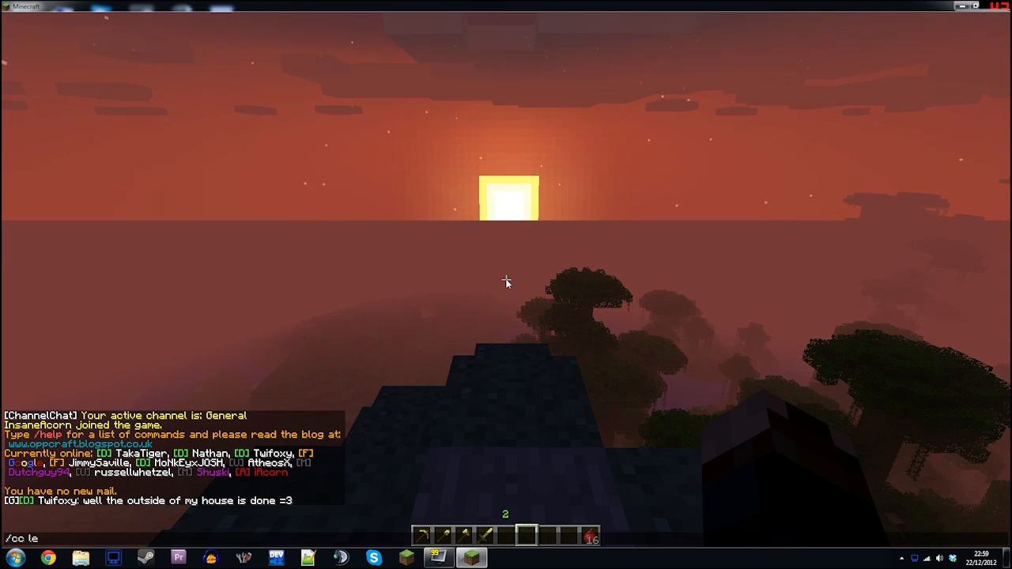
{"action": "type", "text": "ave general"}
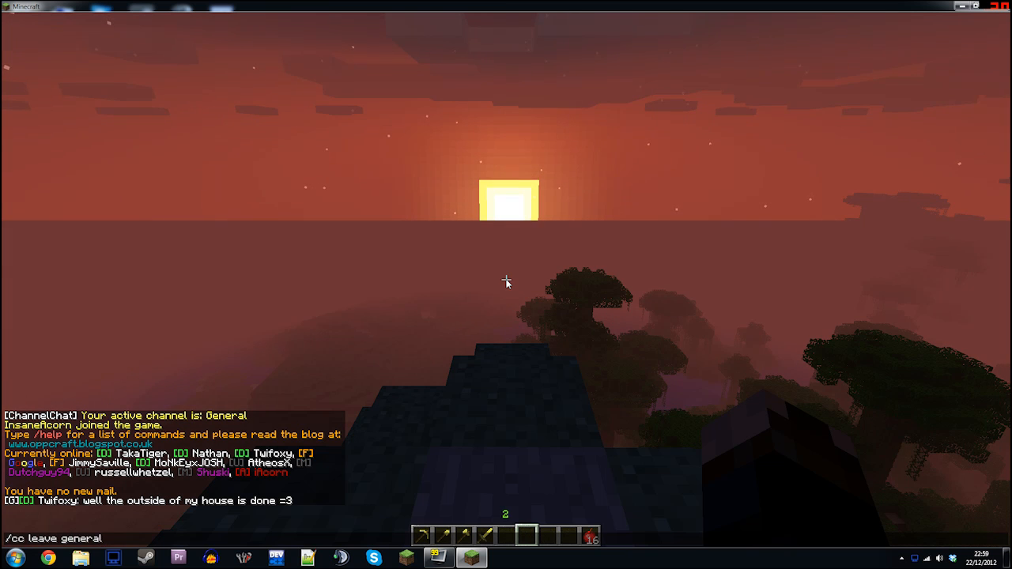
{"action": "key", "text": "Return"}
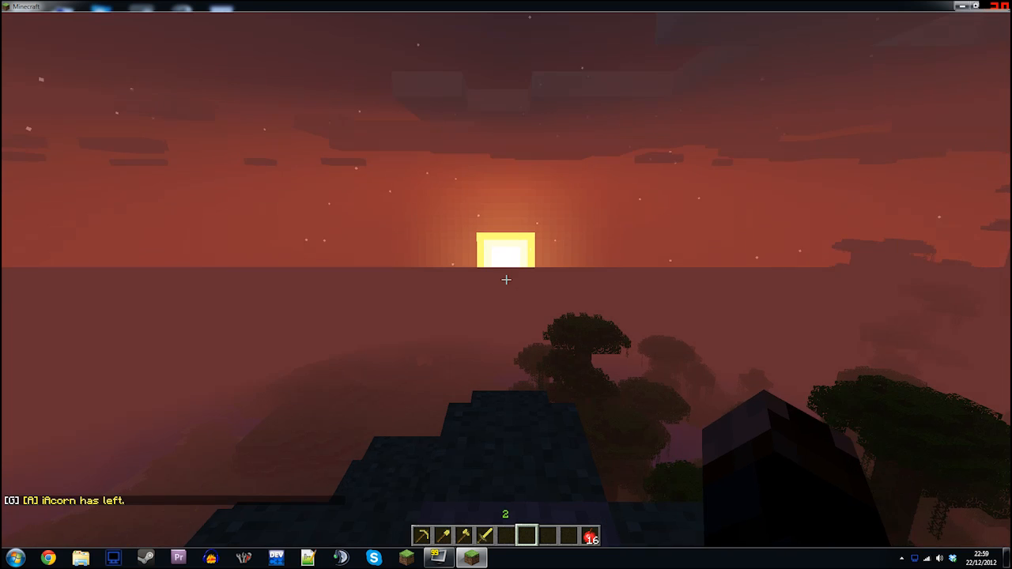
{"action": "key", "text": "t"}
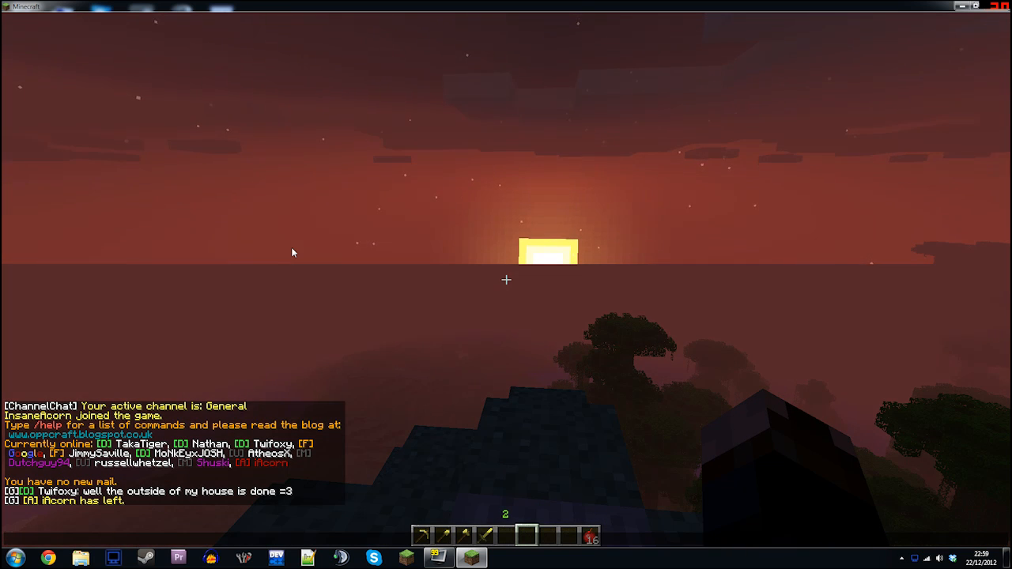
{"action": "key", "text": "Escape"}
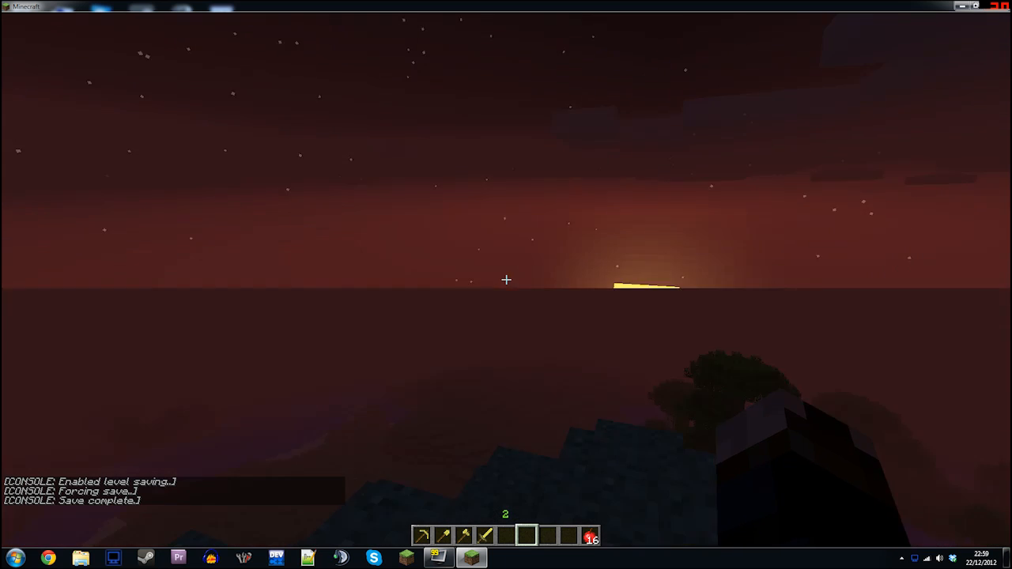
{"action": "key", "text": "t"}
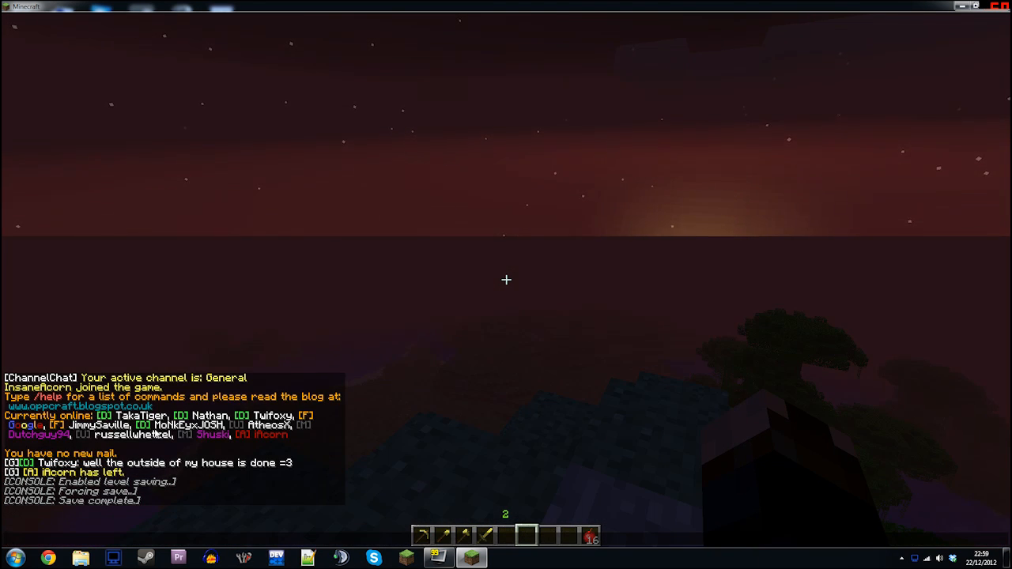
{"action": "key", "text": "Escape"}
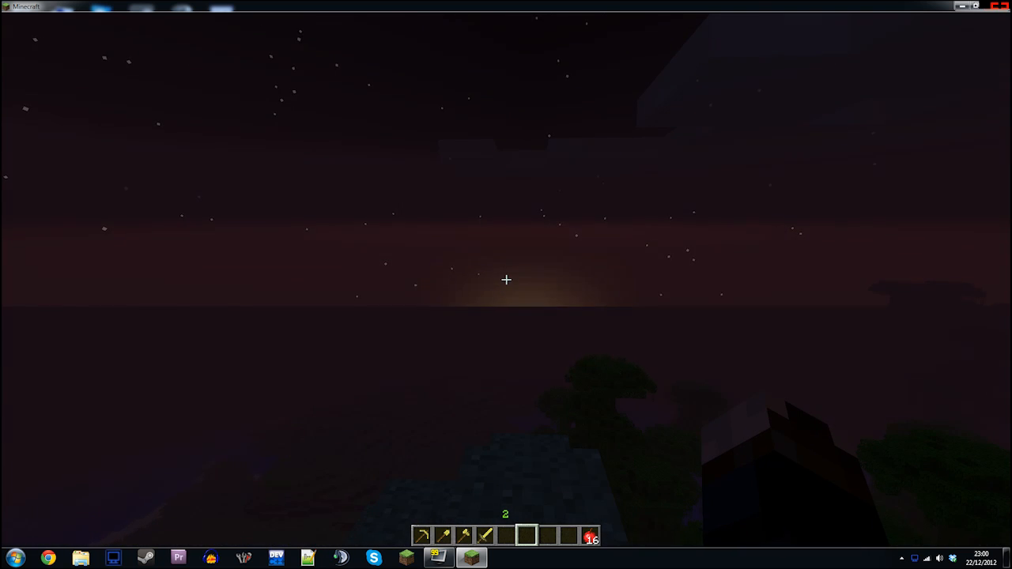
Set the world time to day with /time day and switch to game mode 0 with /gm 0.
{"action": "type", "text": "/"}
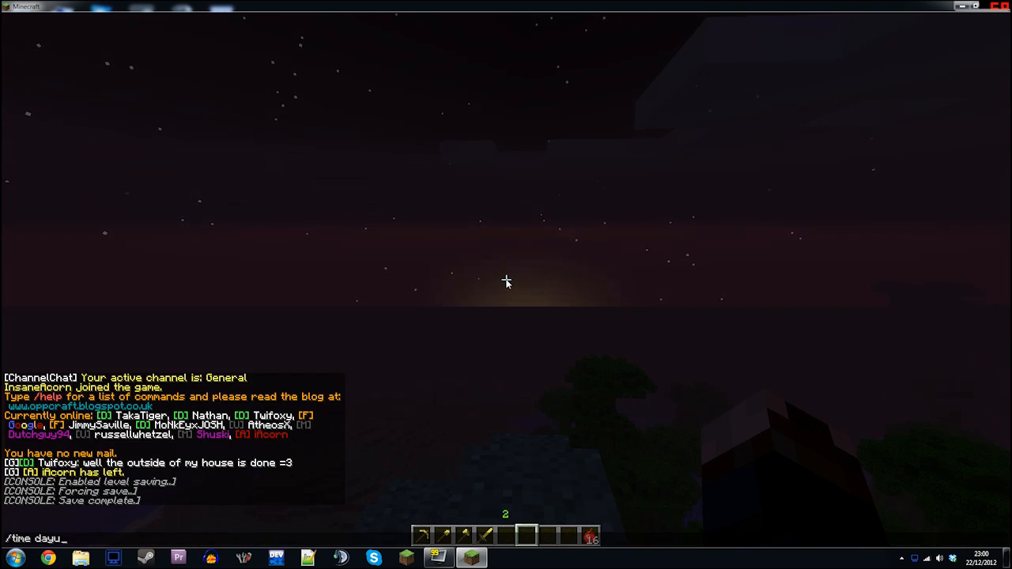
{"action": "type", "text": "time day"}
{"action": "key", "text": "Return"}
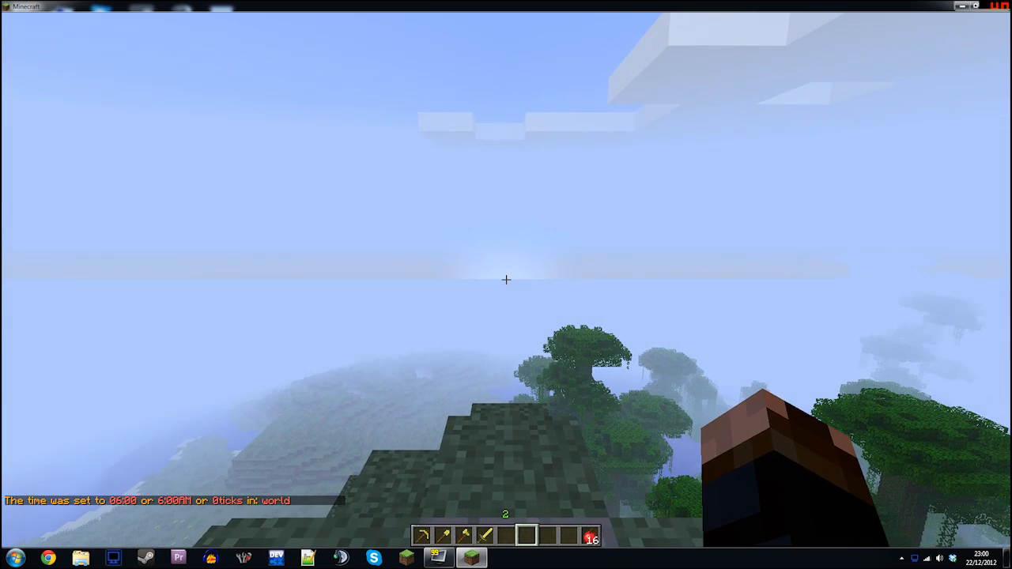
{"action": "key", "text": "t"}
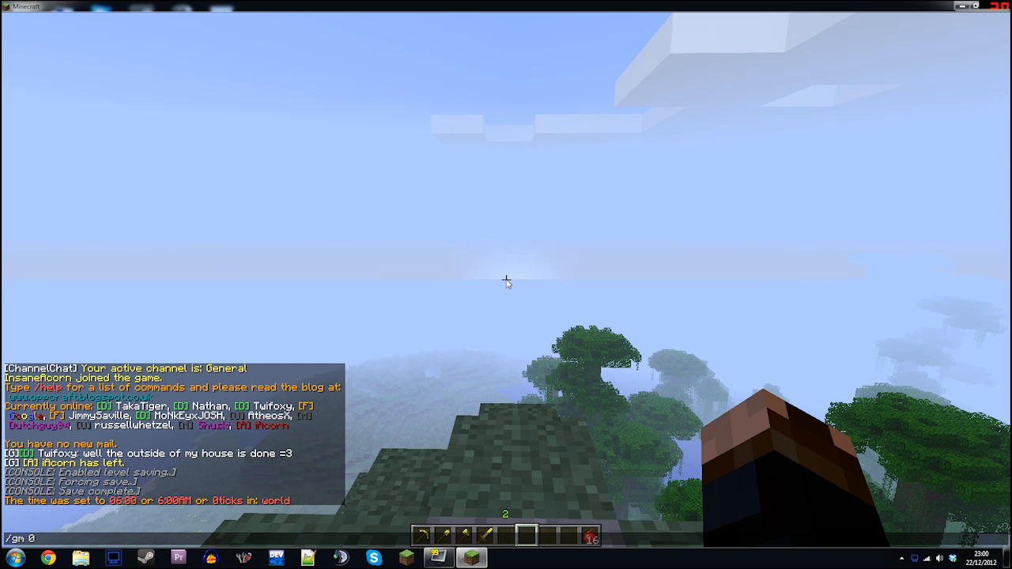
{"action": "key", "text": "Return"}
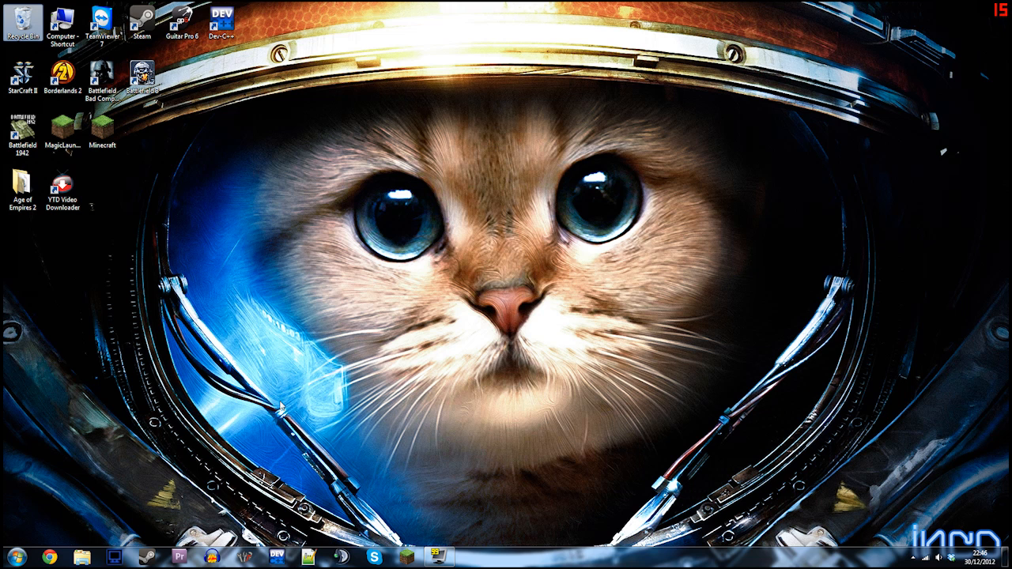
Open File Explorer and browse the Videos library to the Minecraft folder inside Game Footage.
{"action": "left_click", "coordinate": [69, 560]}
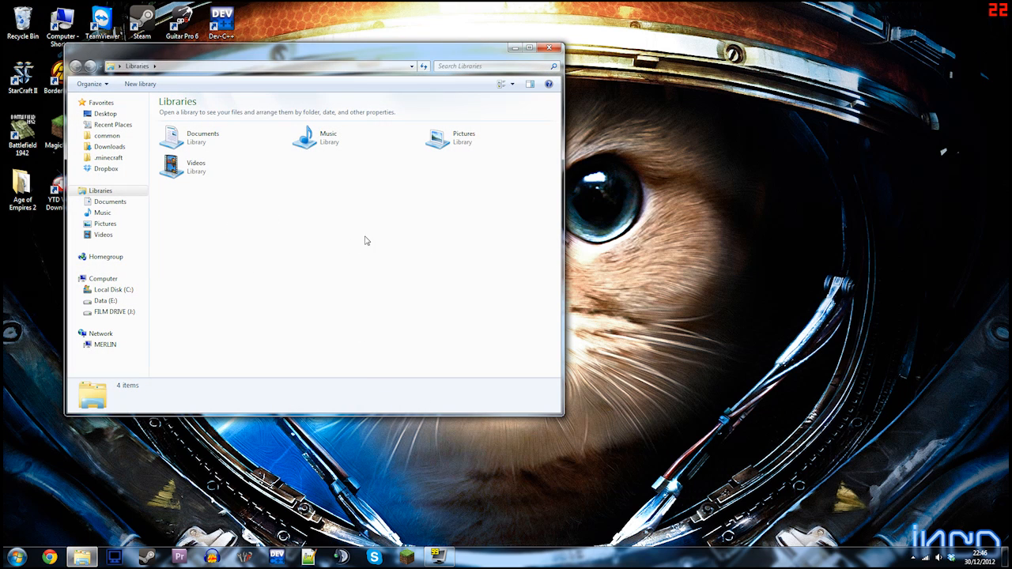
{"action": "left_click", "coordinate": [104, 235]}
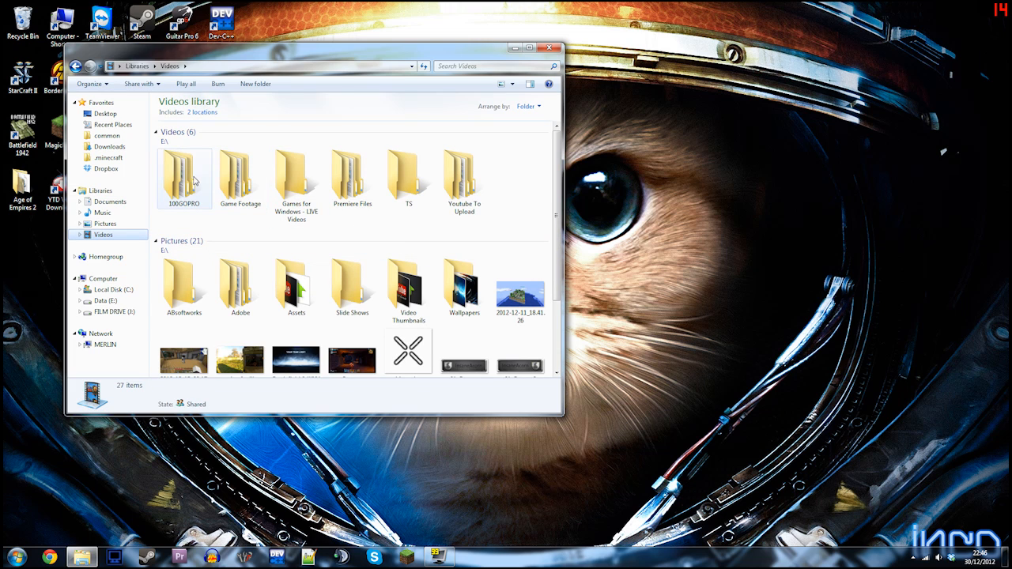
{"action": "left_click", "coordinate": [235, 181]}
{"action": "double_click", "coordinate": [235, 180]}
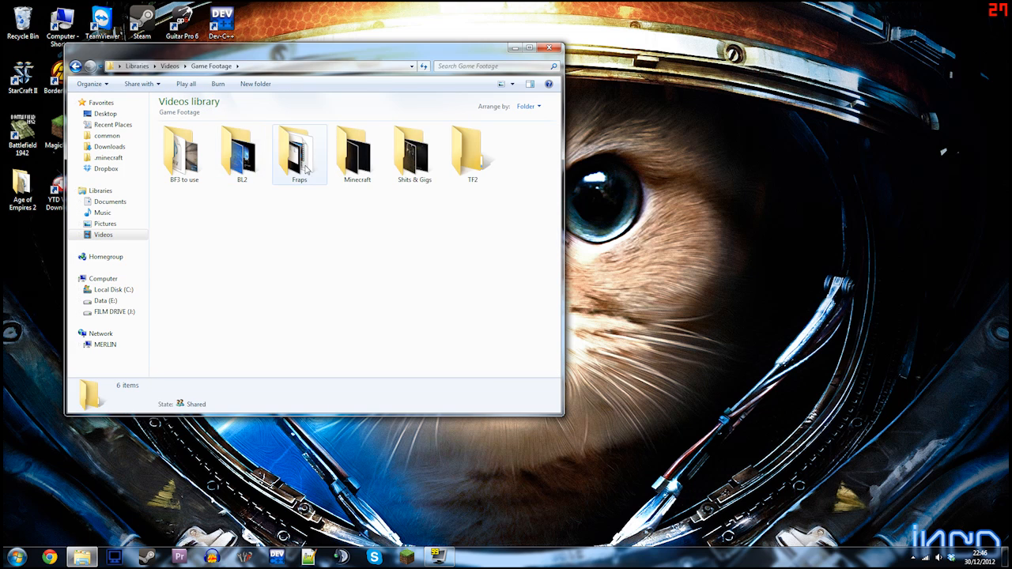
{"action": "double_click", "coordinate": [366, 168]}
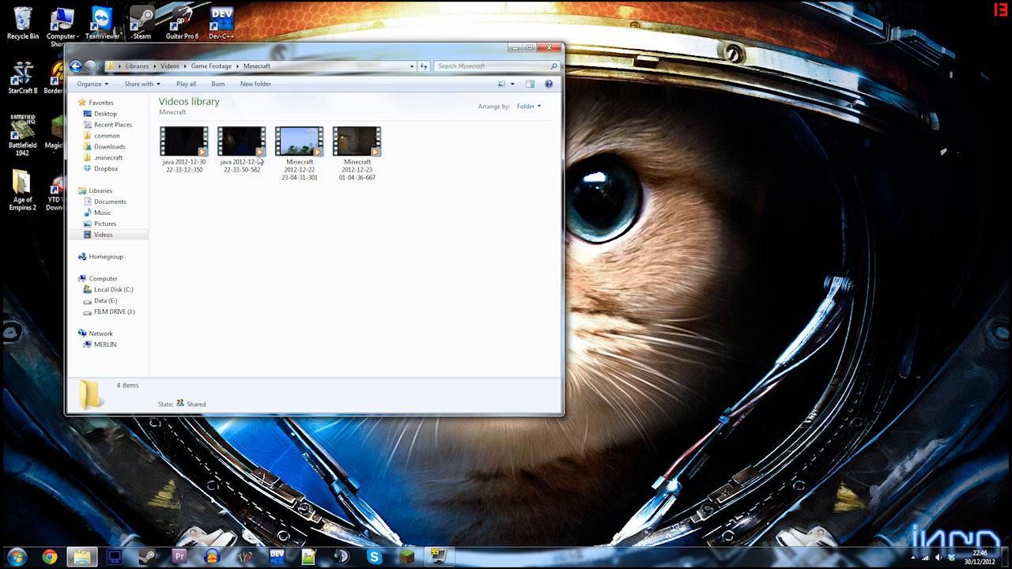
{"action": "left_click", "coordinate": [187, 158]}
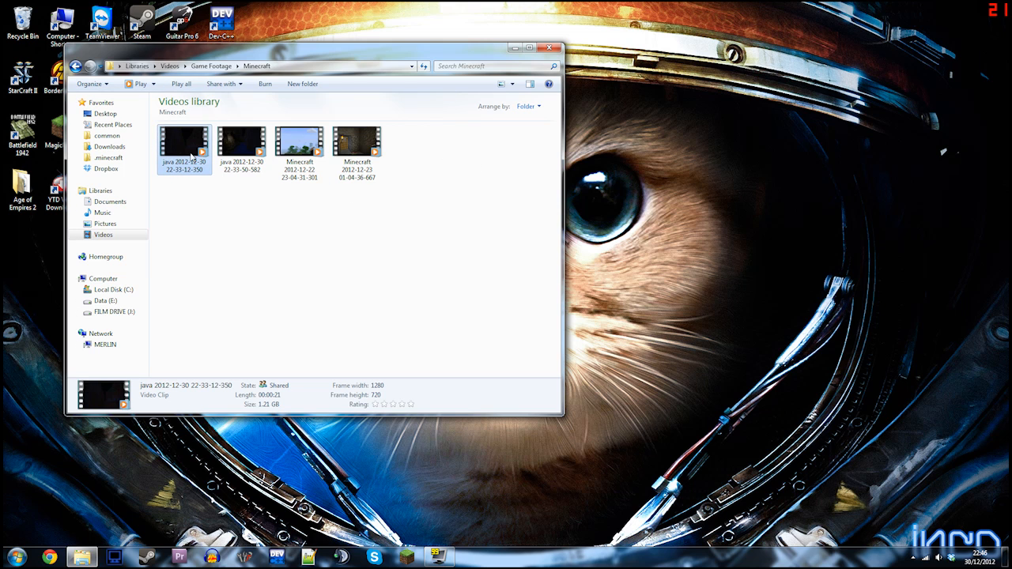
{"action": "double_click", "coordinate": [188, 144]}
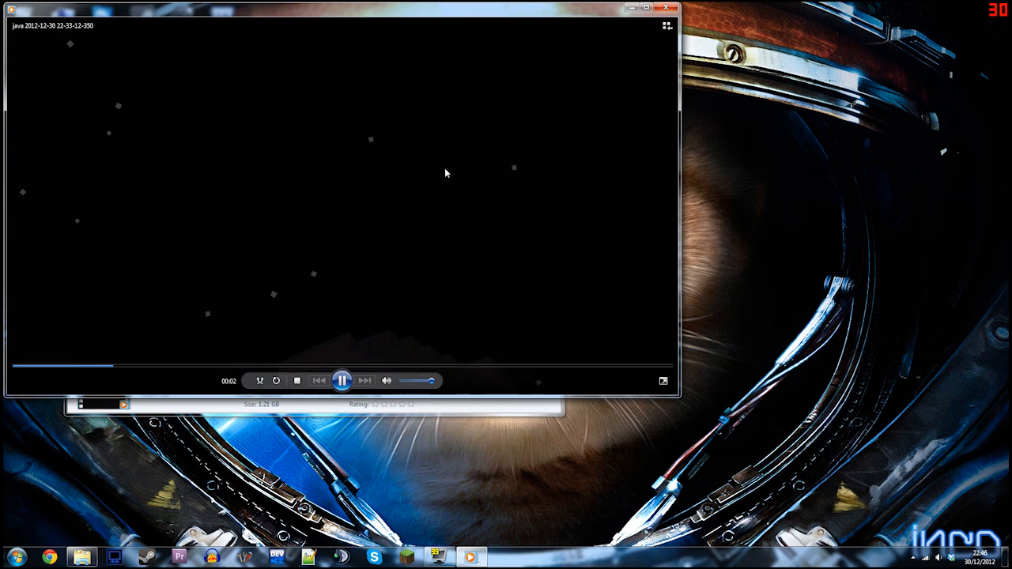
{"action": "left_click", "coordinate": [241, 367]}
{"action": "left_click", "coordinate": [460, 368]}
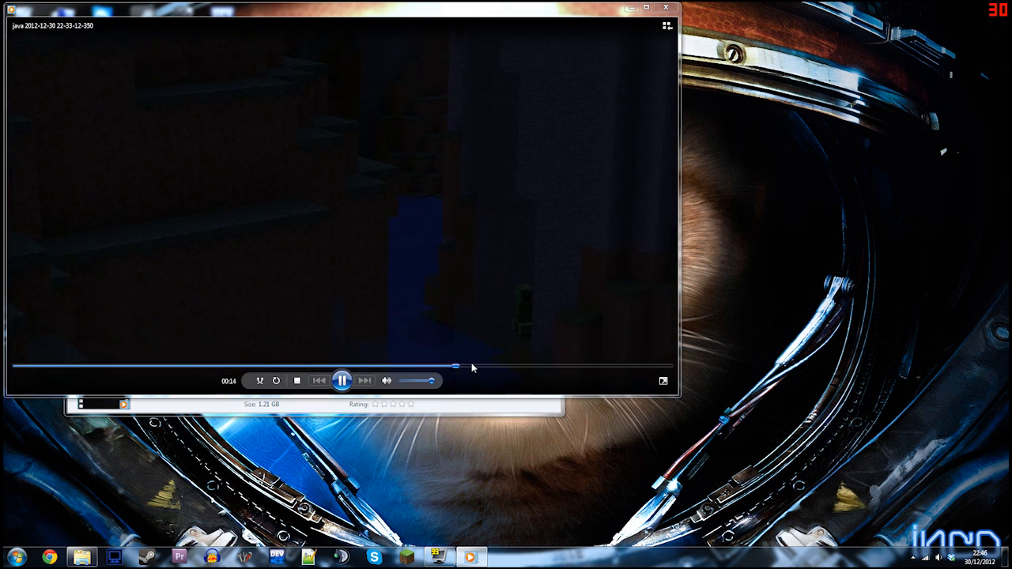
{"action": "left_click", "coordinate": [668, 7]}
{"action": "left_click_drag", "start_coordinate": [188, 211], "coordinate": [182, 136]}
{"action": "key", "text": "Delete"}
{"action": "key", "text": "Return"}
{"action": "double_click", "coordinate": [169, 140]}
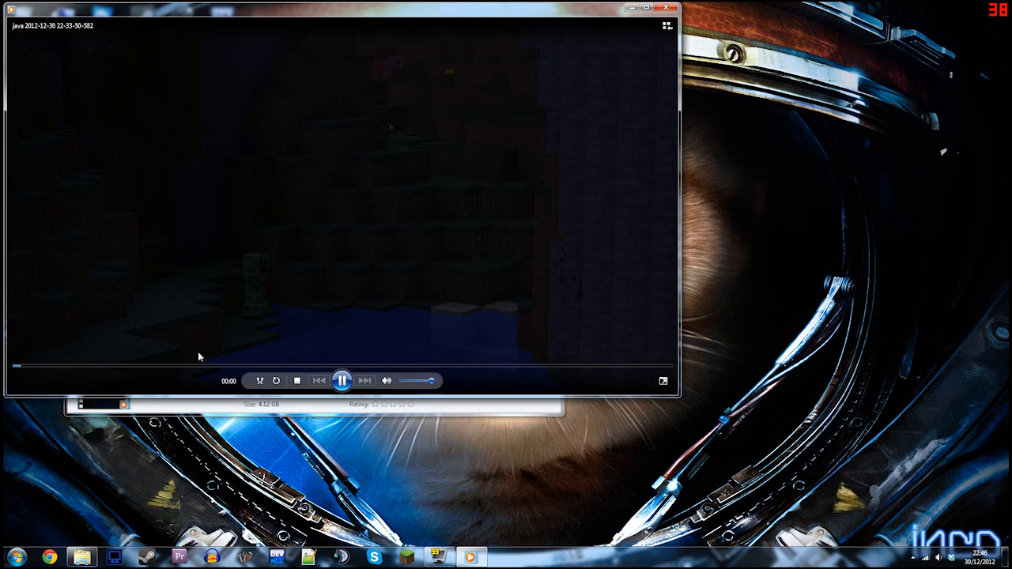
{"action": "left_click", "coordinate": [195, 365]}
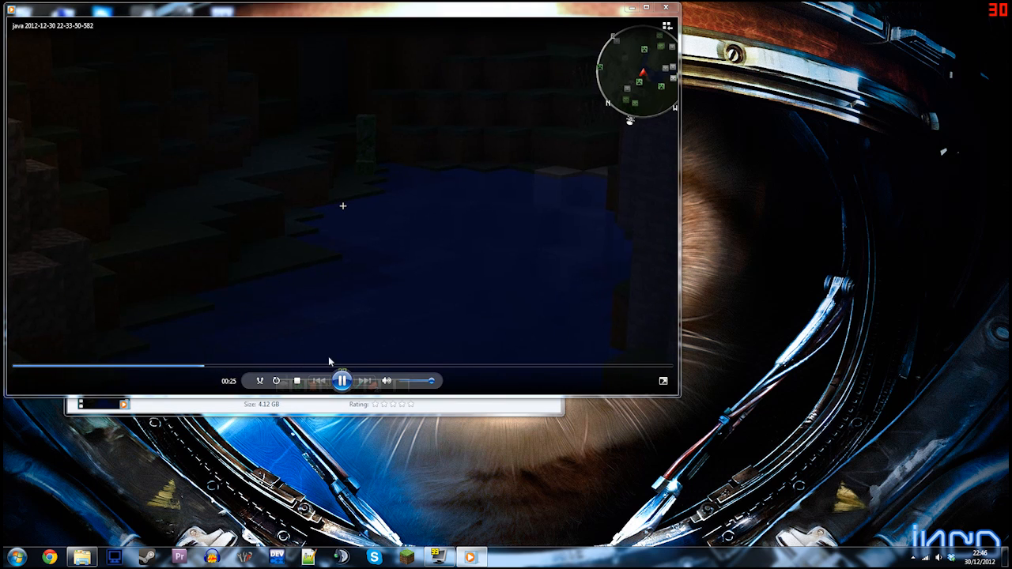
{"action": "left_click", "coordinate": [447, 365]}
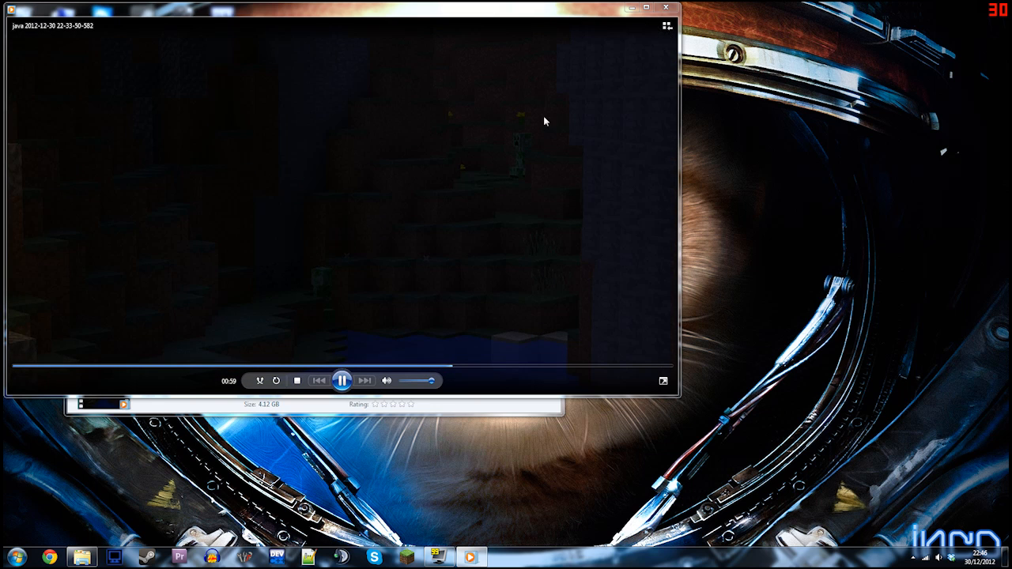
{"action": "left_click", "coordinate": [666, 7]}
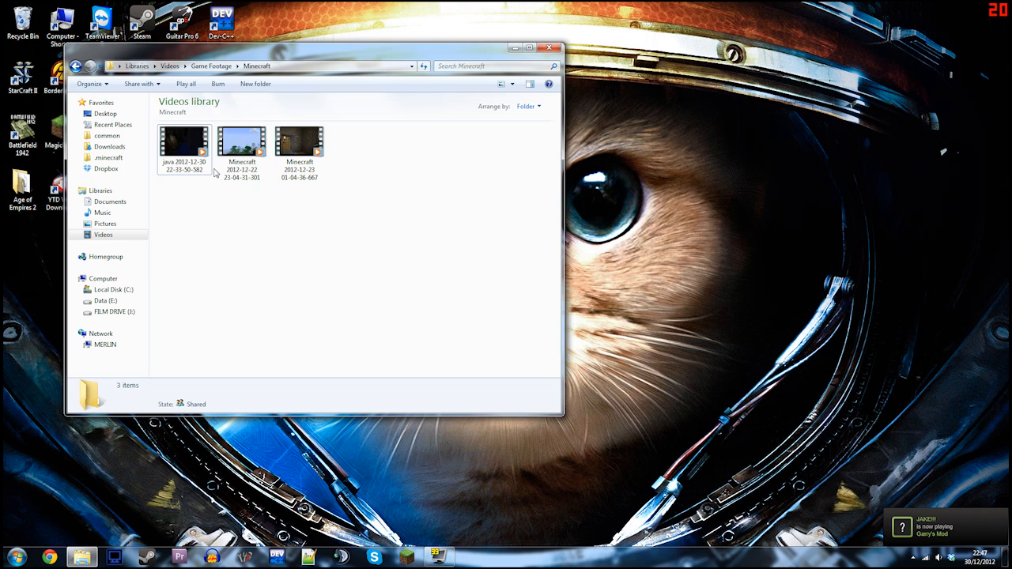
{"action": "left_click", "coordinate": [253, 144]}
{"action": "key", "text": "Right"}
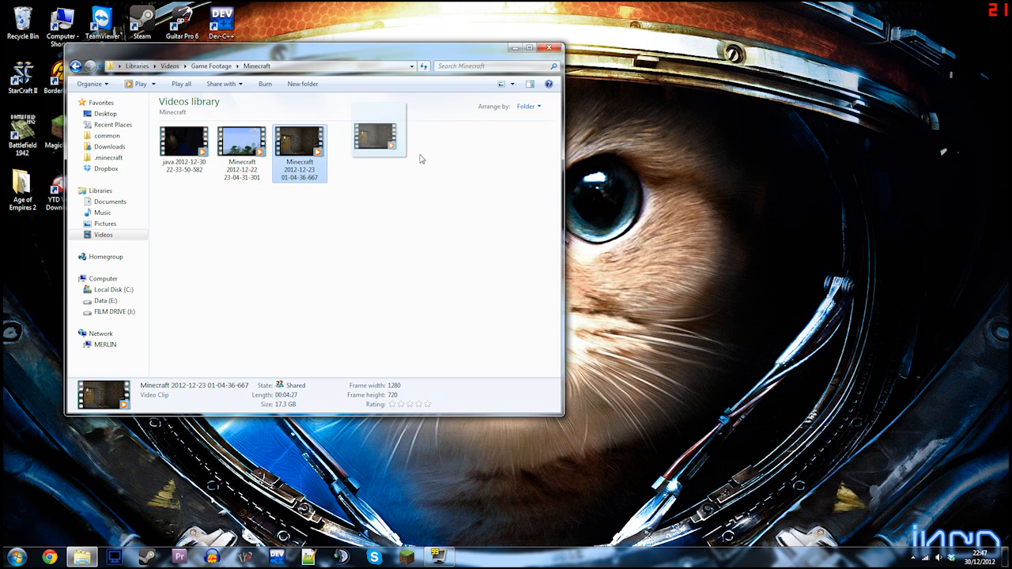
{"action": "left_click", "coordinate": [230, 205]}
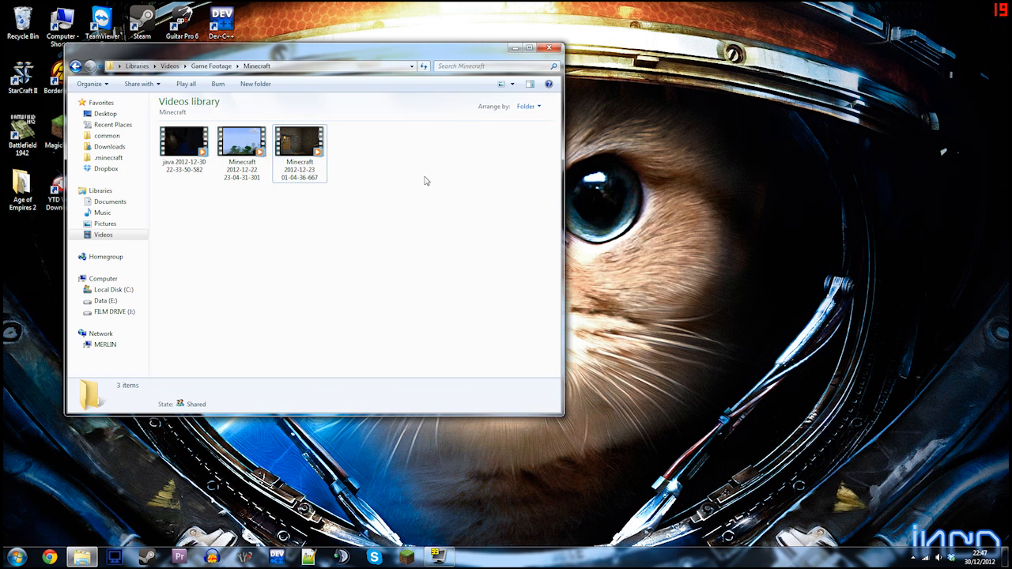
{"action": "left_click", "coordinate": [246, 148]}
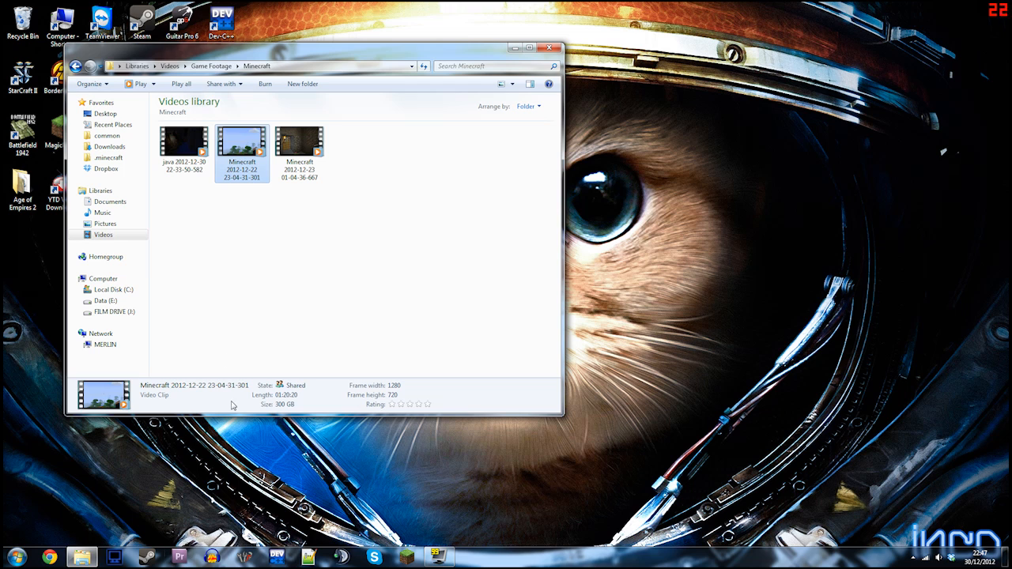
{"action": "right_click", "coordinate": [245, 152]}
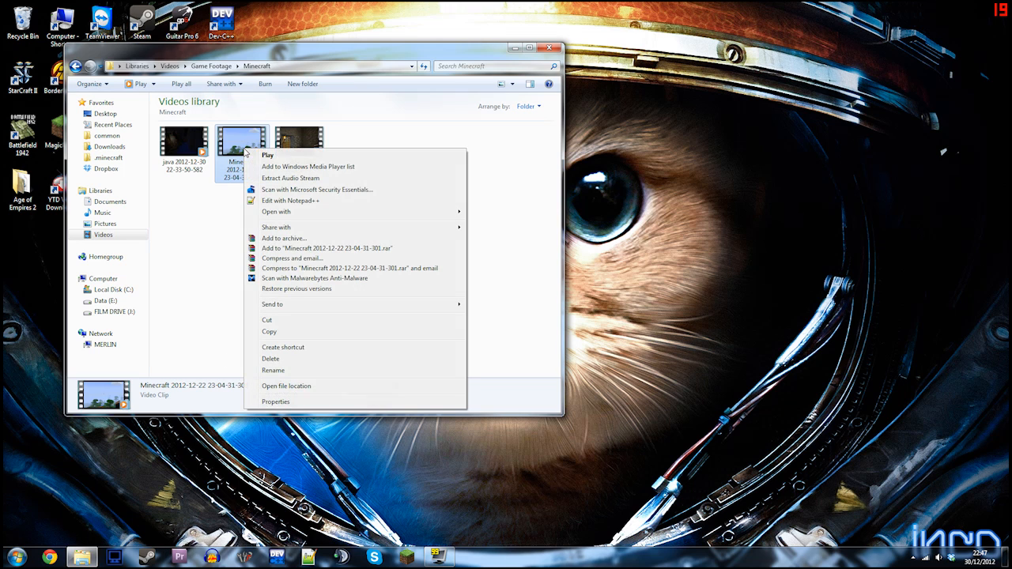
{"action": "left_click", "coordinate": [287, 181]}
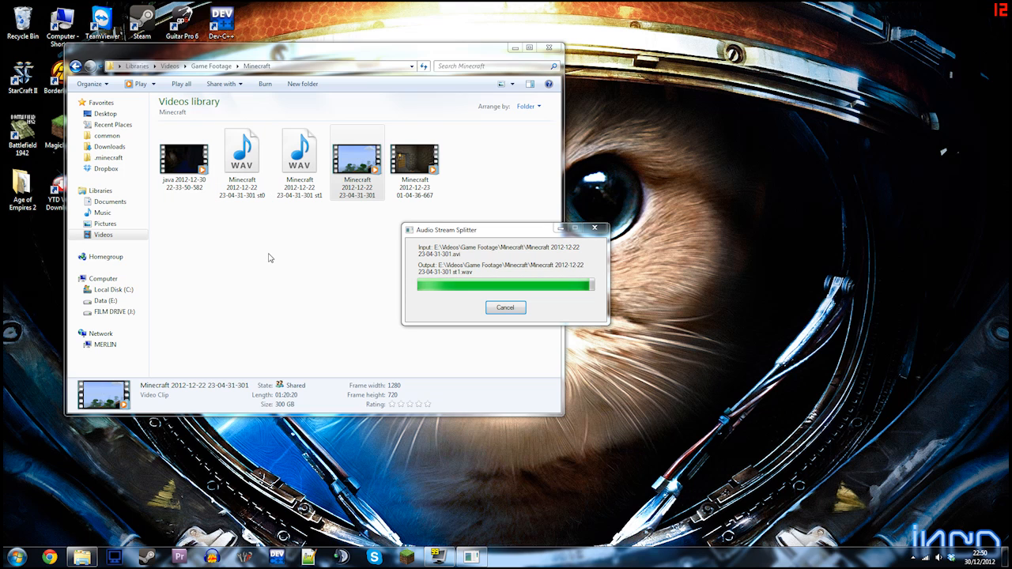
{"action": "left_click", "coordinate": [505, 308]}
{"action": "left_click", "coordinate": [360, 164]}
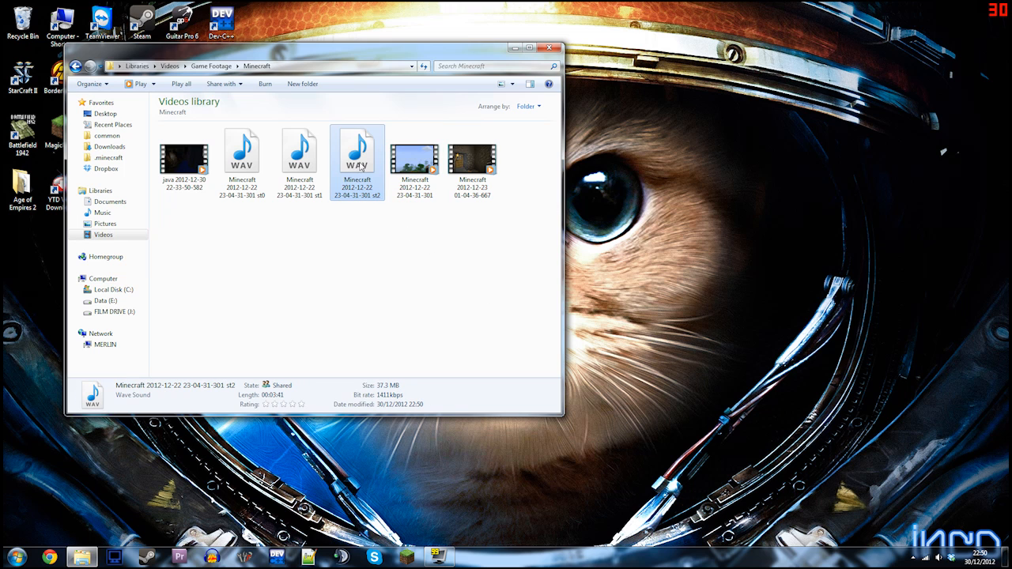
{"action": "key", "text": "Delete"}
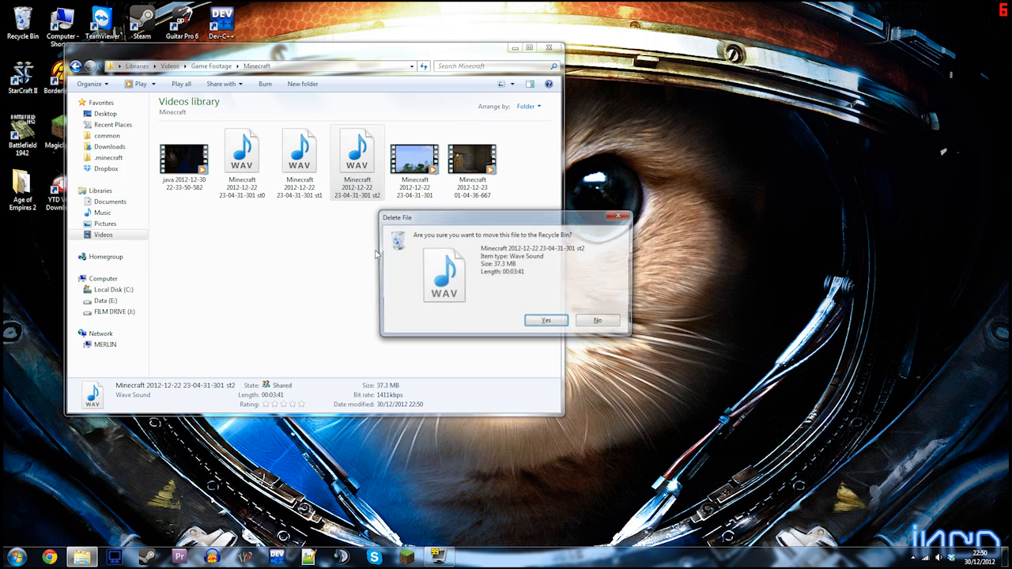
{"action": "left_click", "coordinate": [546, 323]}
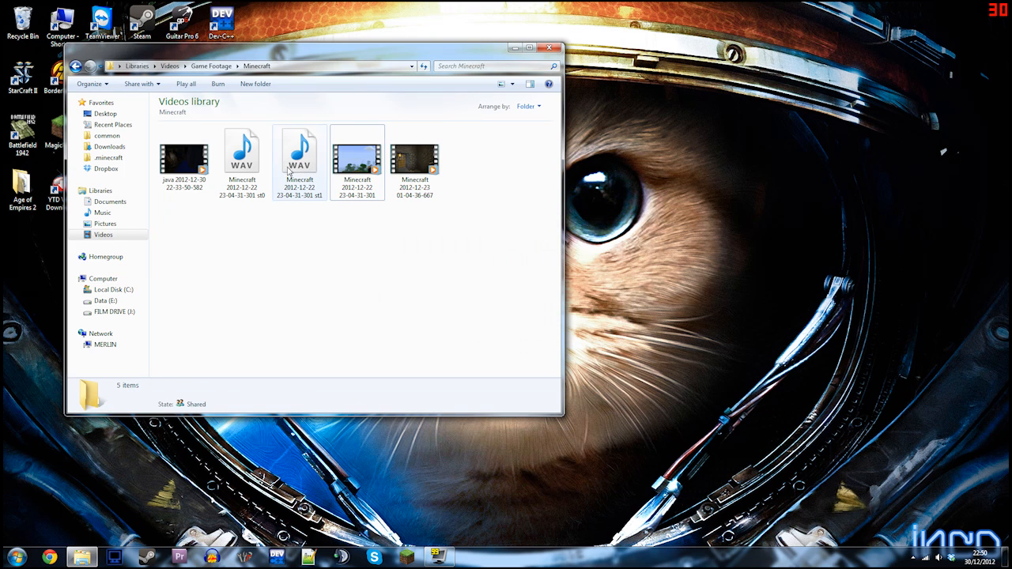
Play the extracted st0 WAV file in an enlarged player, skip to later parts, then restore and close the player.
{"action": "double_click", "coordinate": [247, 158]}
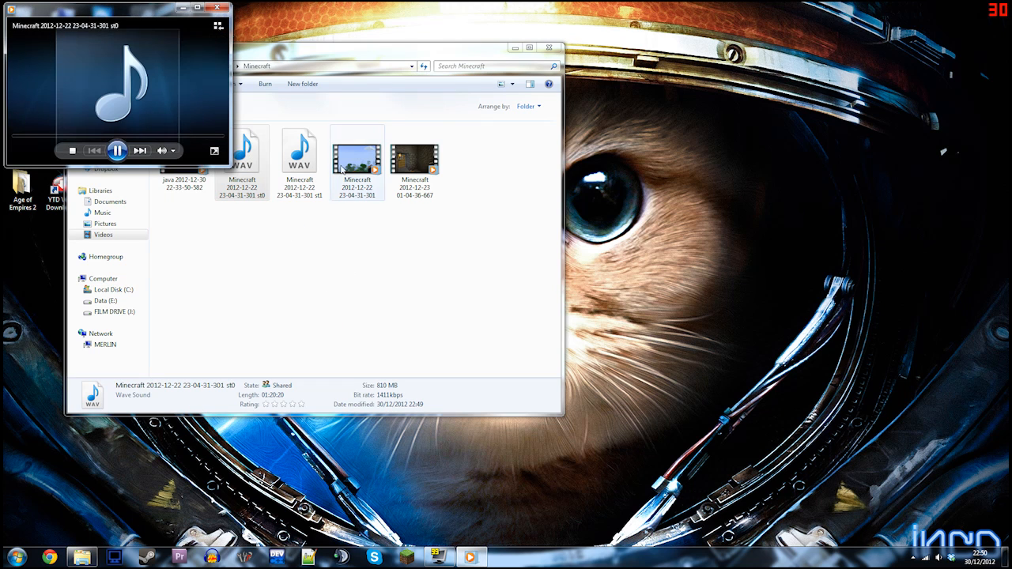
{"action": "left_click", "coordinate": [199, 7]}
{"action": "left_click", "coordinate": [244, 518]}
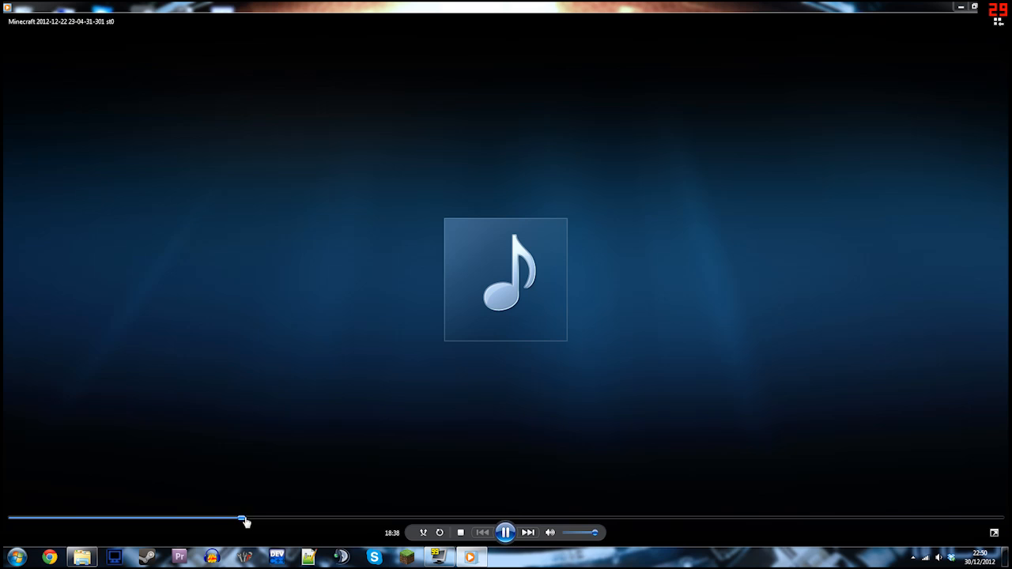
{"action": "left_click", "coordinate": [340, 518]}
{"action": "left_click_drag", "start_coordinate": [886, 8], "coordinate": [862, 52]}
{"action": "left_click", "coordinate": [826, 53]}
Play the extracted st1 WAV file, skip within its opening part and close the player.
{"action": "left_click", "coordinate": [368, 264]}
{"action": "double_click", "coordinate": [300, 158]}
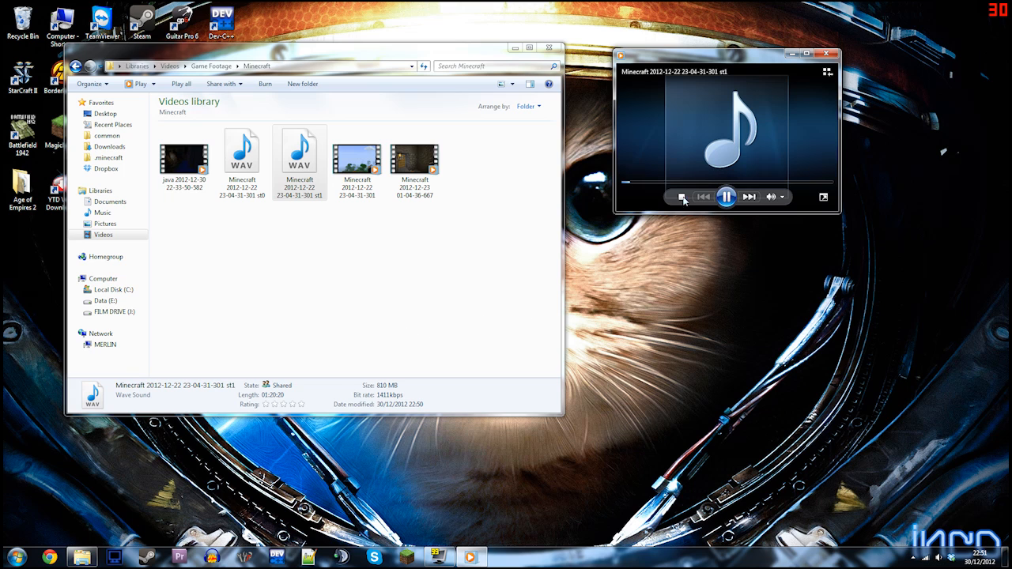
{"action": "left_click", "coordinate": [644, 183]}
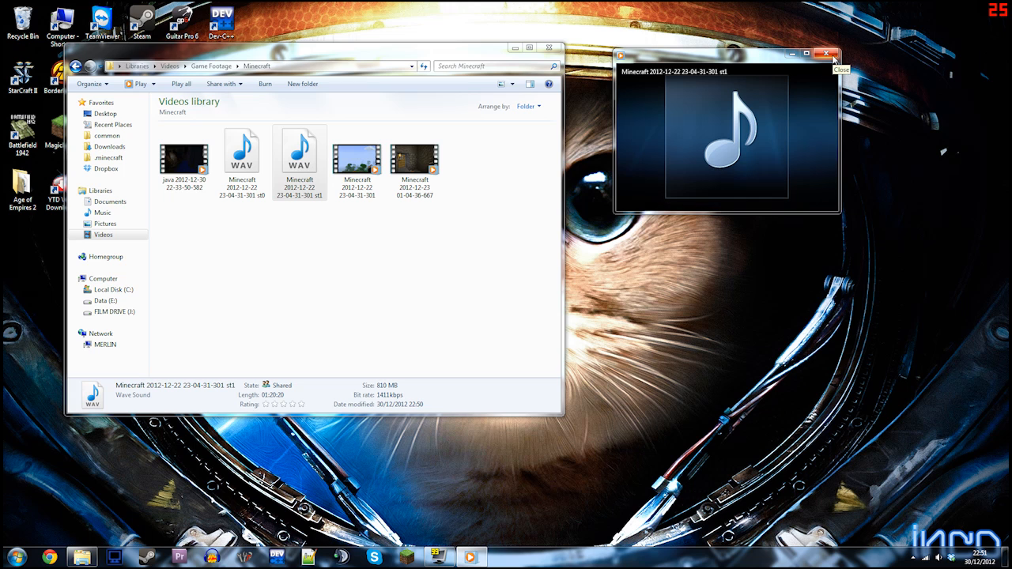
{"action": "left_click", "coordinate": [826, 53]}
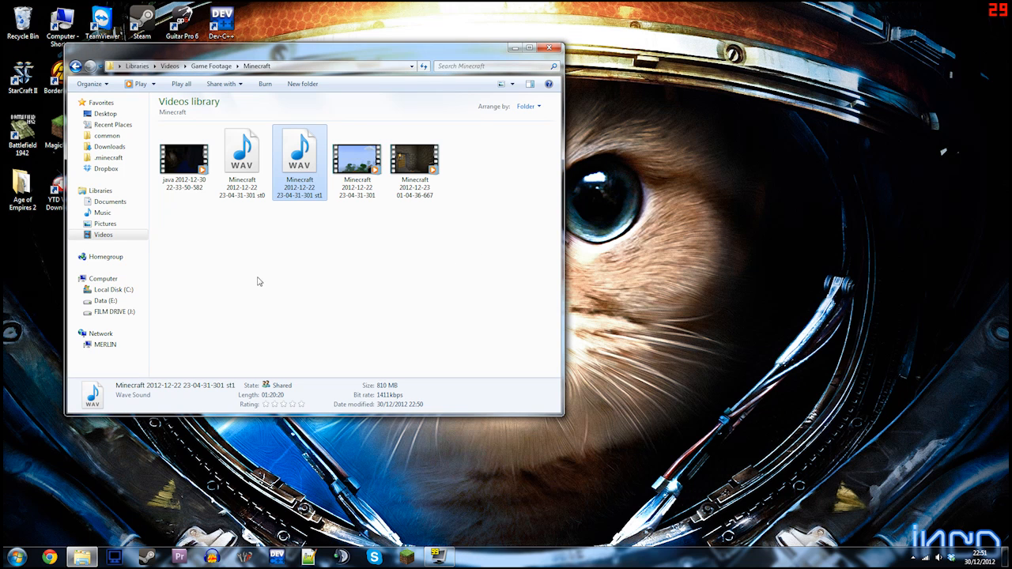
{"action": "left_click", "coordinate": [378, 266]}
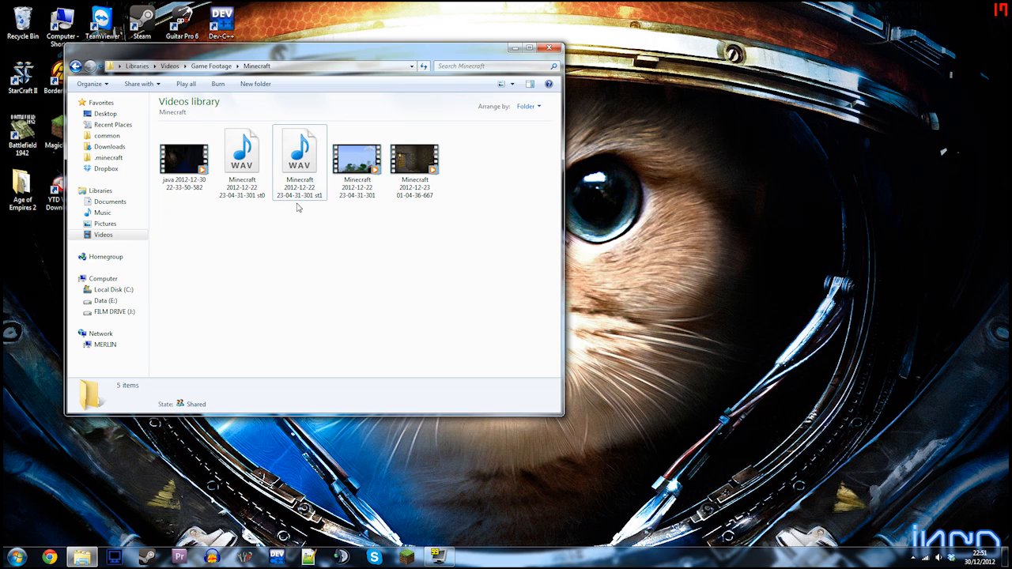
{"action": "left_click_drag", "start_coordinate": [366, 227], "coordinate": [243, 173]}
{"action": "left_click", "coordinate": [271, 222]}
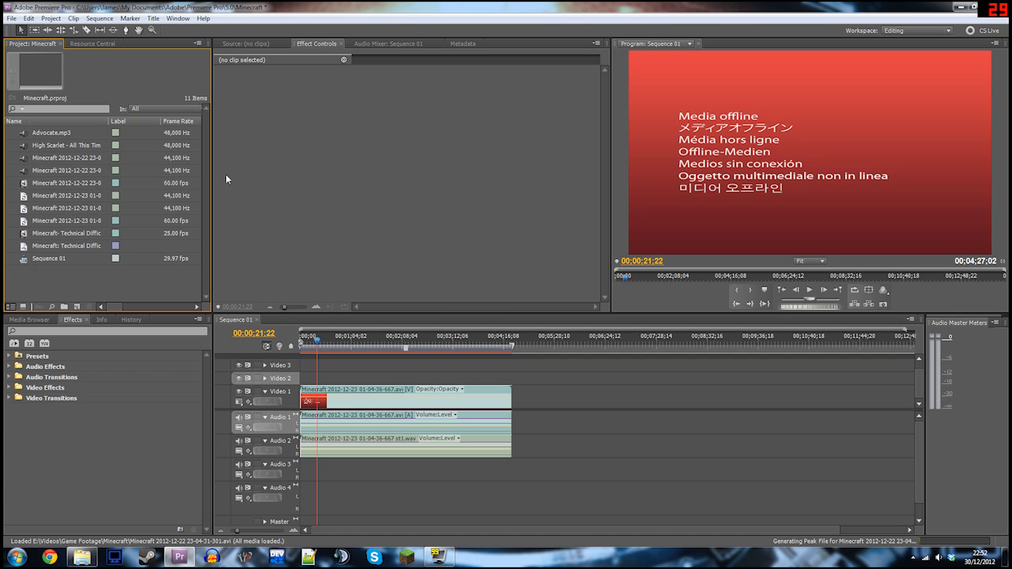
In Premiere Pro, clear all clips from the Sequence 01 timeline and delete every project item except Sequence 01.
{"action": "left_click_drag", "start_coordinate": [587, 380], "coordinate": [420, 462]}
{"action": "key", "text": "Delete"}
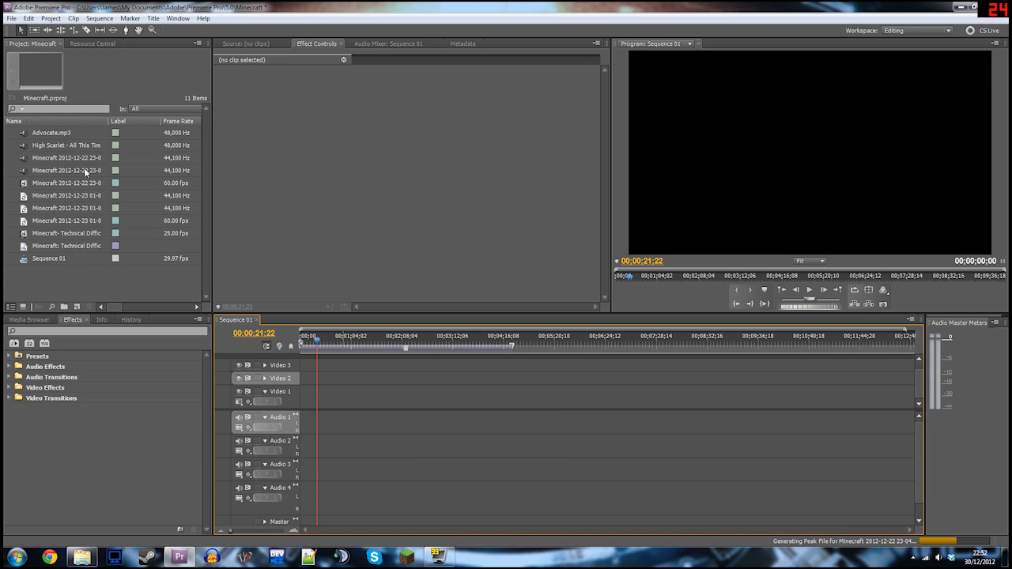
{"action": "left_click_drag", "start_coordinate": [7, 133], "coordinate": [70, 247]}
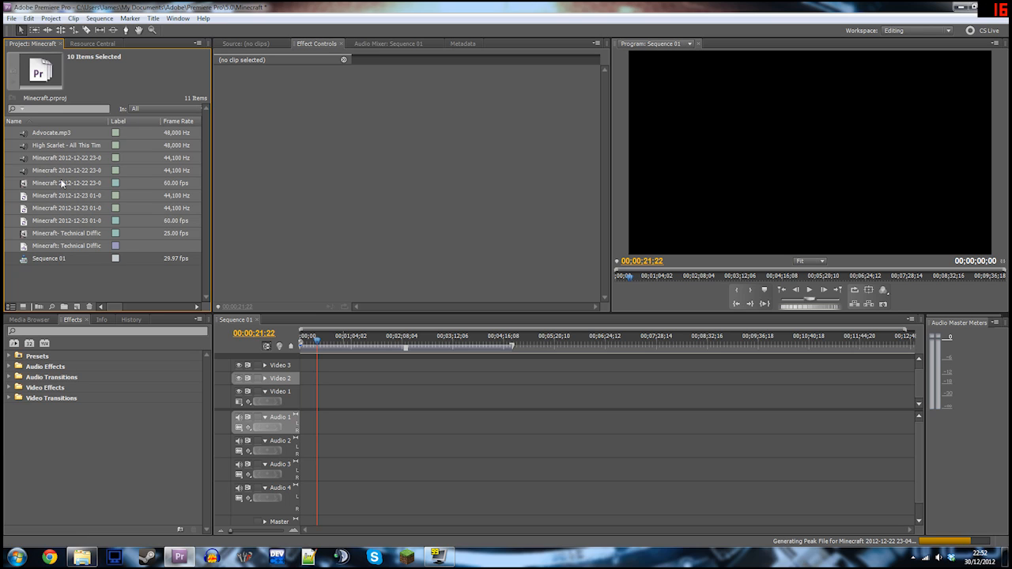
{"action": "key", "text": "Delete"}
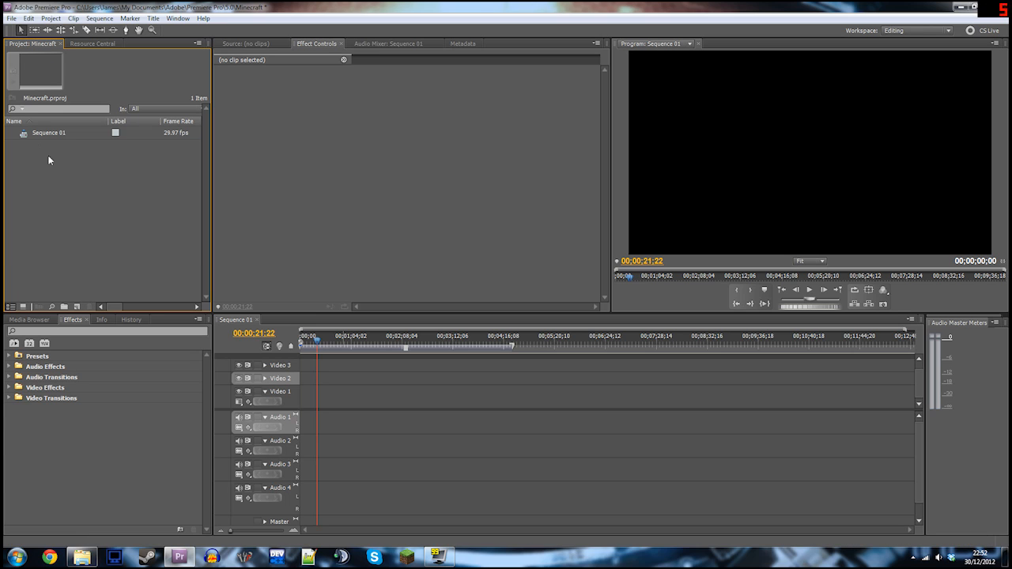
{"action": "left_click", "coordinate": [25, 135]}
{"action": "left_click", "coordinate": [359, 387]}
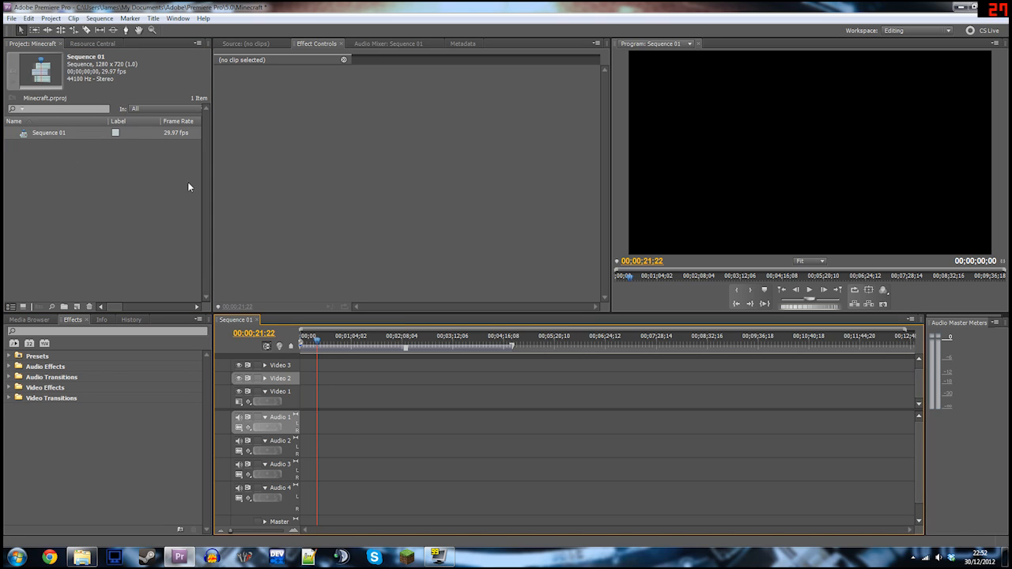
{"action": "left_click", "coordinate": [82, 557]}
{"action": "left_click_drag", "start_coordinate": [368, 220], "coordinate": [247, 156]}
{"action": "left_click_drag", "start_coordinate": [244, 159], "coordinate": [35, 179]}
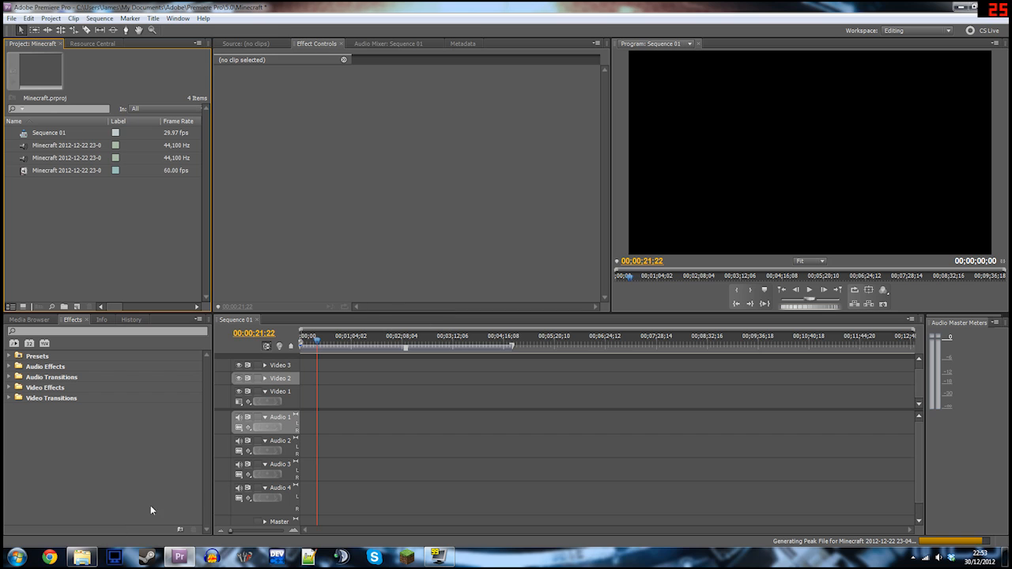
{"action": "left_click", "coordinate": [82, 558]}
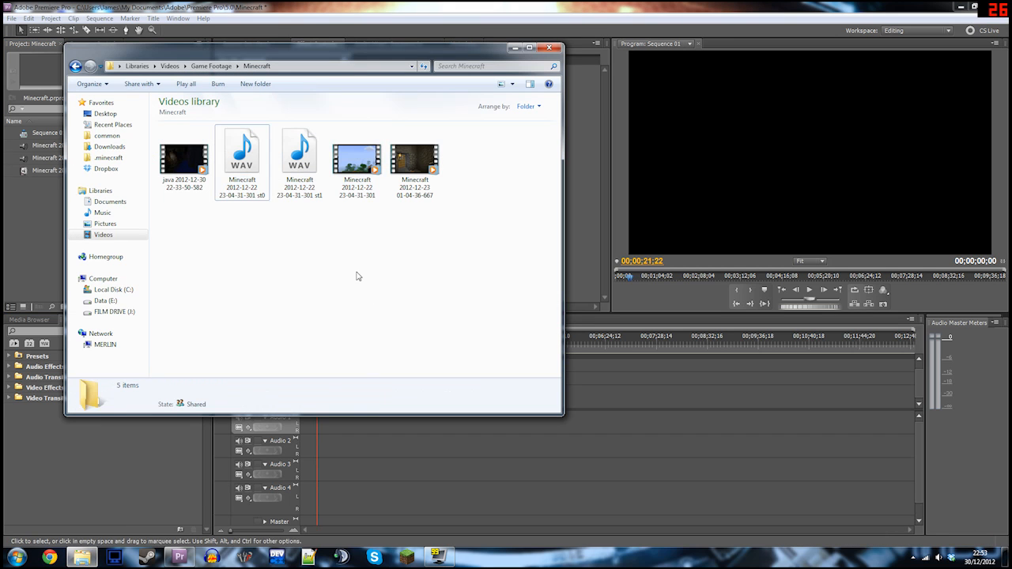
{"action": "double_click", "coordinate": [361, 162]}
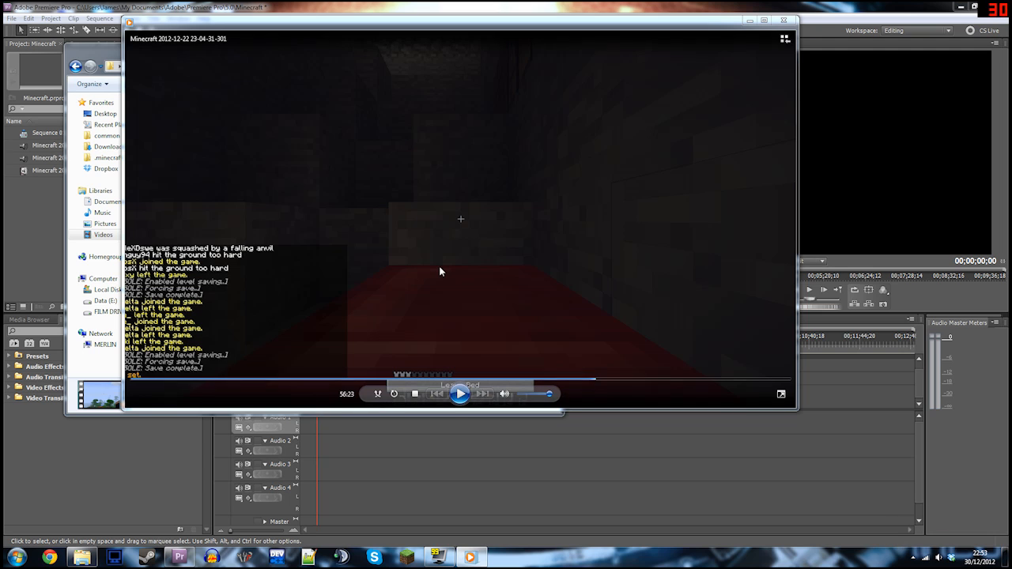
{"action": "mouse_move", "coordinate": [441, 273]}
{"action": "left_click", "coordinate": [764, 21]}
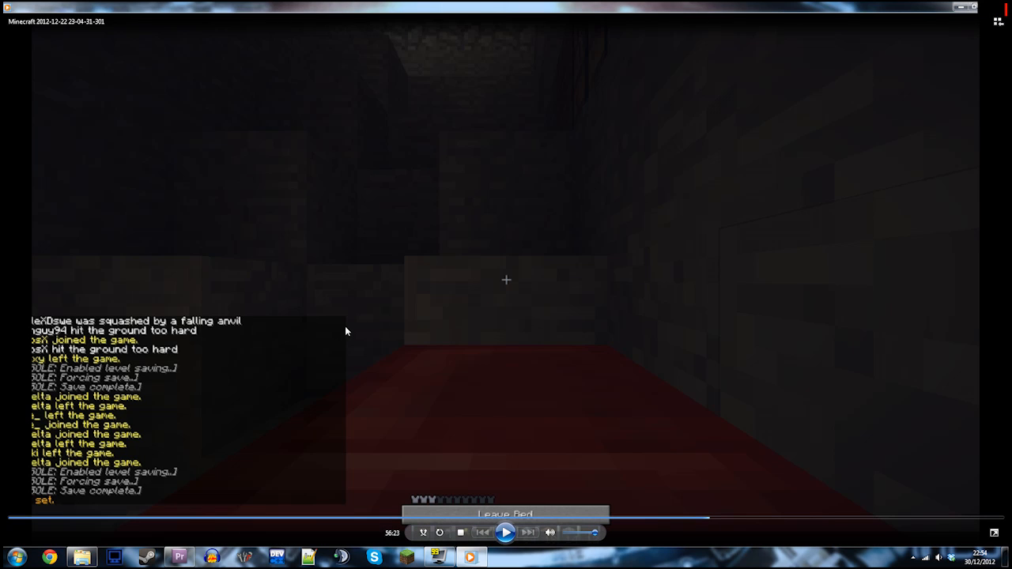
{"action": "left_click_drag", "start_coordinate": [492, 5], "coordinate": [435, 65]}
{"action": "left_click", "coordinate": [760, 69]}
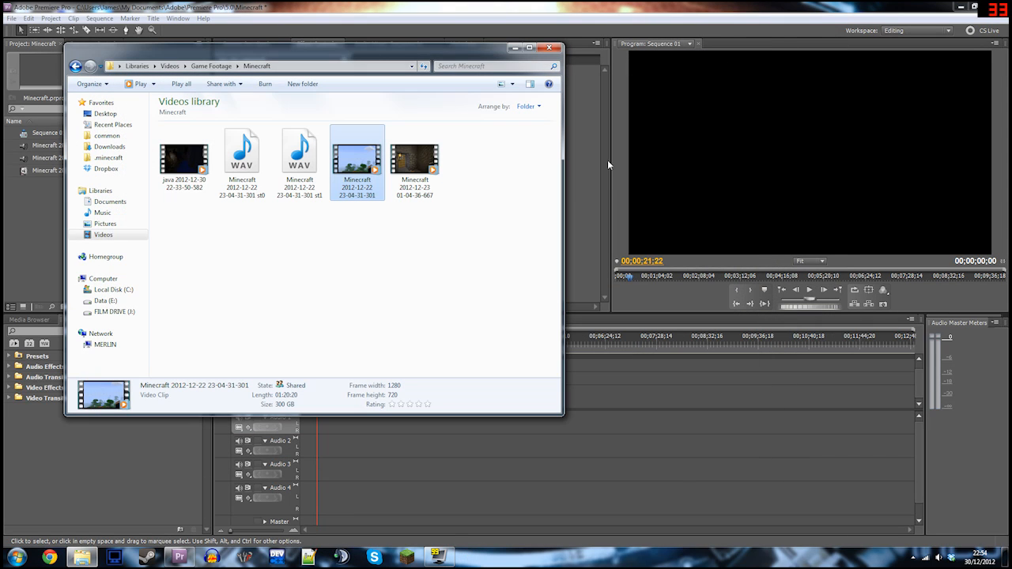
{"action": "left_click", "coordinate": [548, 48]}
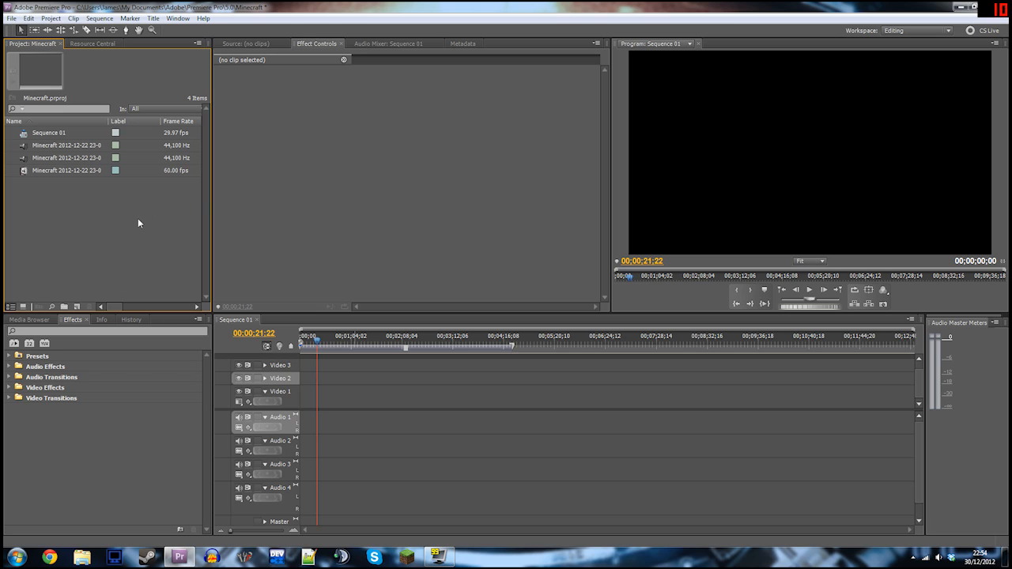
Create a project bin named Video and move the Minecraft AVI clip into it.
{"action": "right_click", "coordinate": [62, 205]}
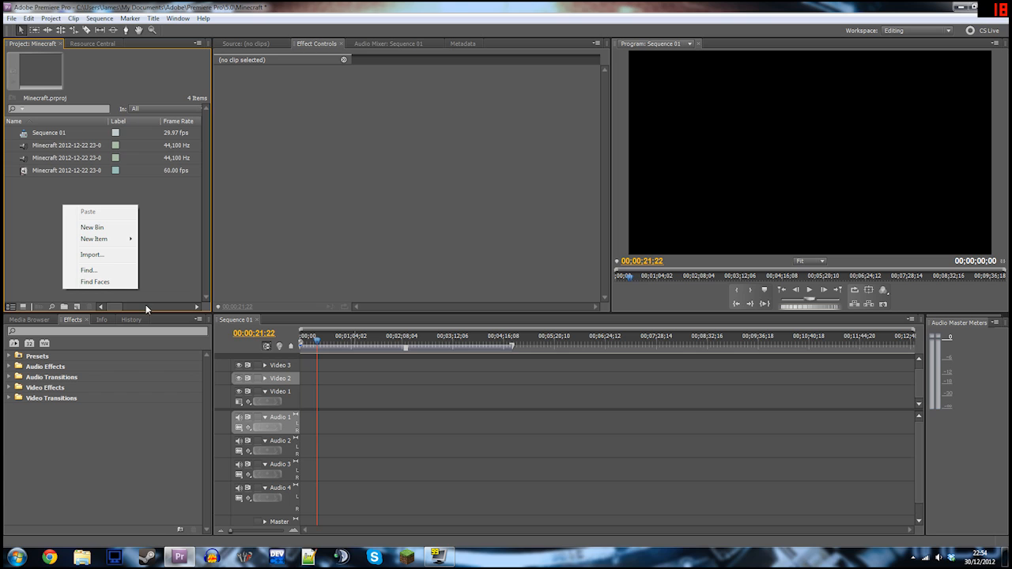
{"action": "mouse_move", "coordinate": [125, 242]}
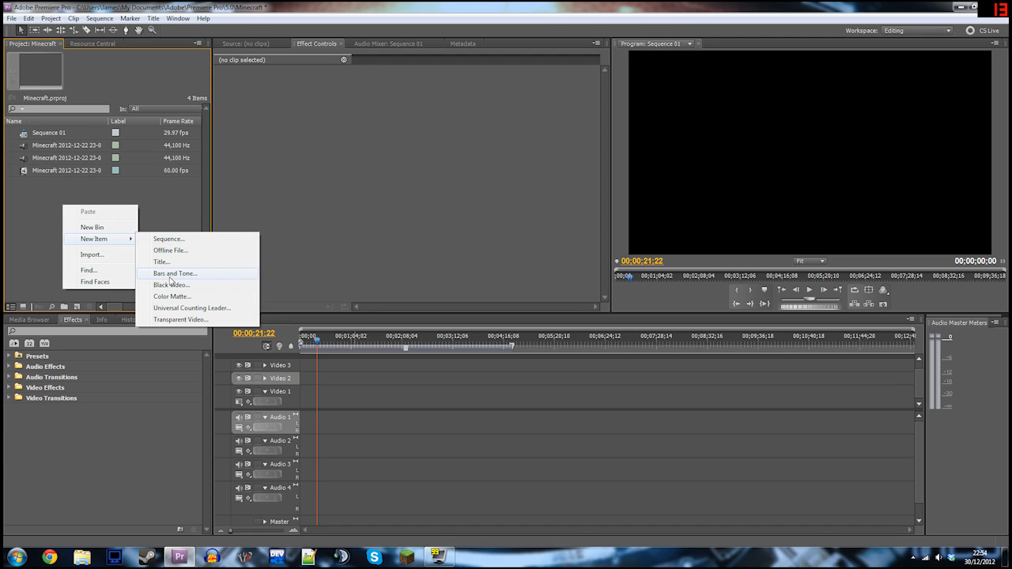
{"action": "left_click", "coordinate": [119, 228]}
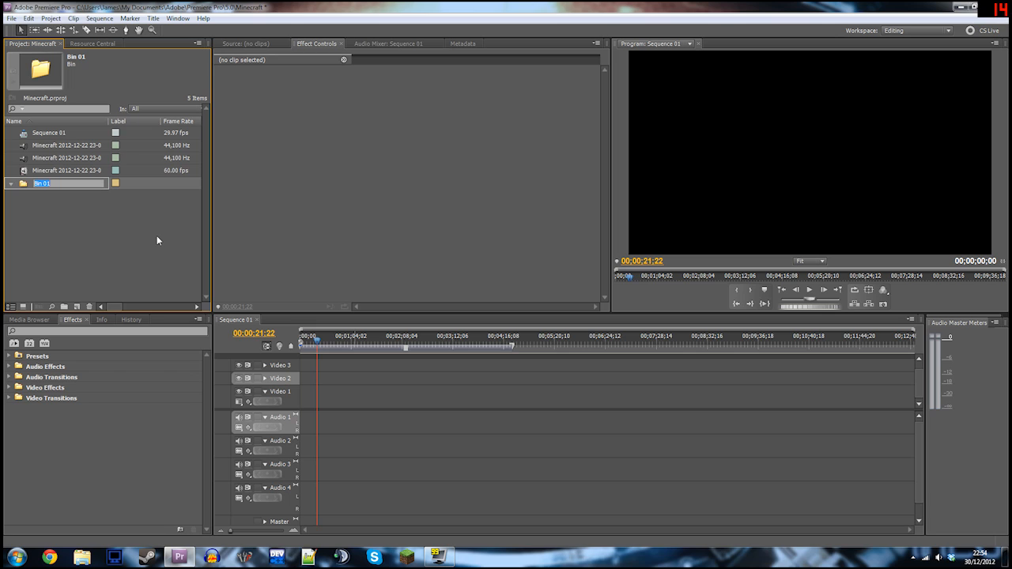
{"action": "type", "text": "V"}
{"action": "key", "text": "Return"}
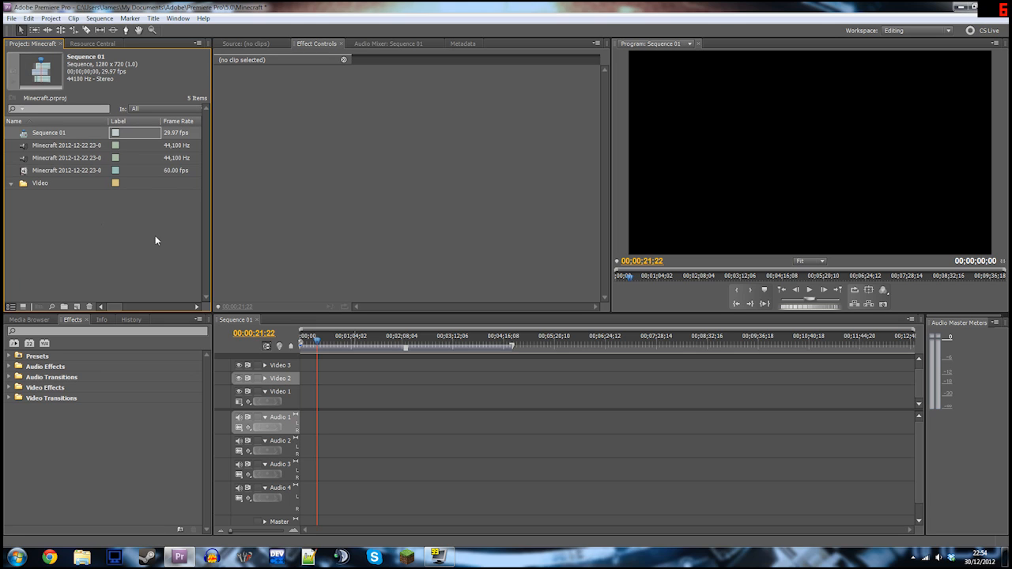
{"action": "left_click_drag", "start_coordinate": [26, 172], "coordinate": [38, 183]}
{"action": "left_click", "coordinate": [10, 170]}
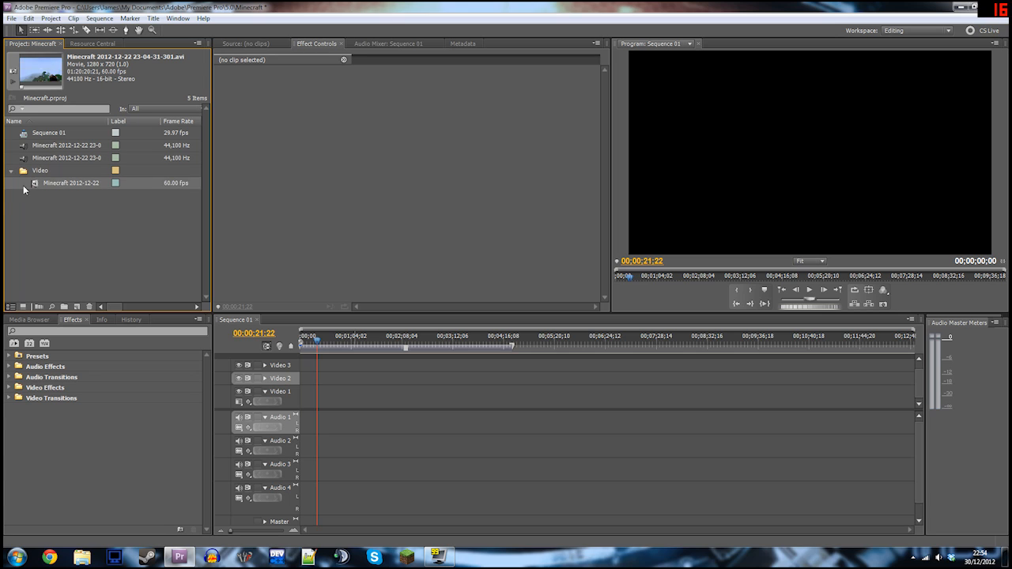
Create a project bin named Audio and move both Minecraft WAV clips into it.
{"action": "right_click", "coordinate": [63, 205]}
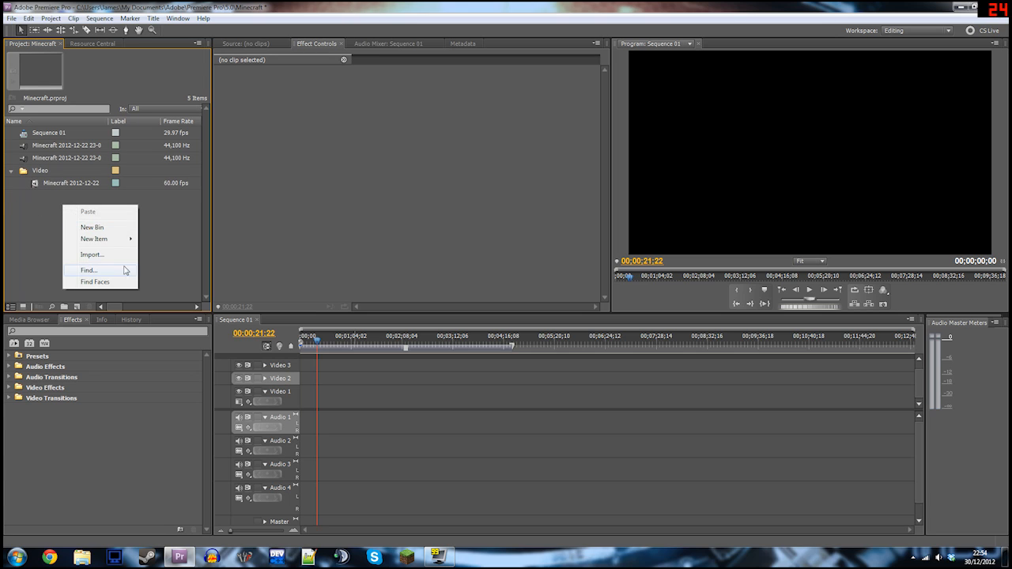
{"action": "left_click", "coordinate": [100, 228]}
{"action": "type", "text": "Audio"}
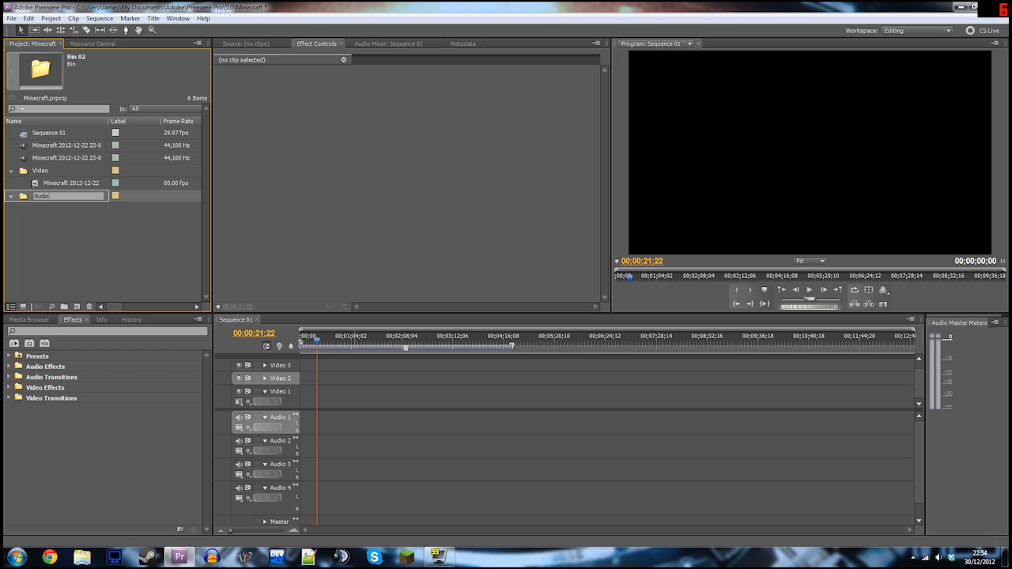
{"action": "key", "text": "Return"}
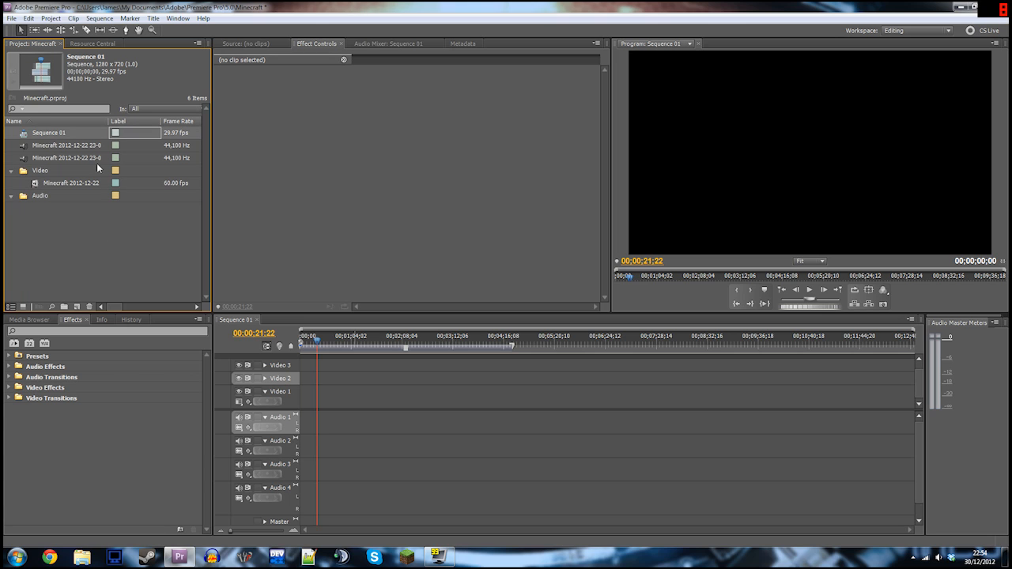
{"action": "left_click_drag", "start_coordinate": [13, 143], "coordinate": [29, 199]}
{"action": "left_click", "coordinate": [85, 277]}
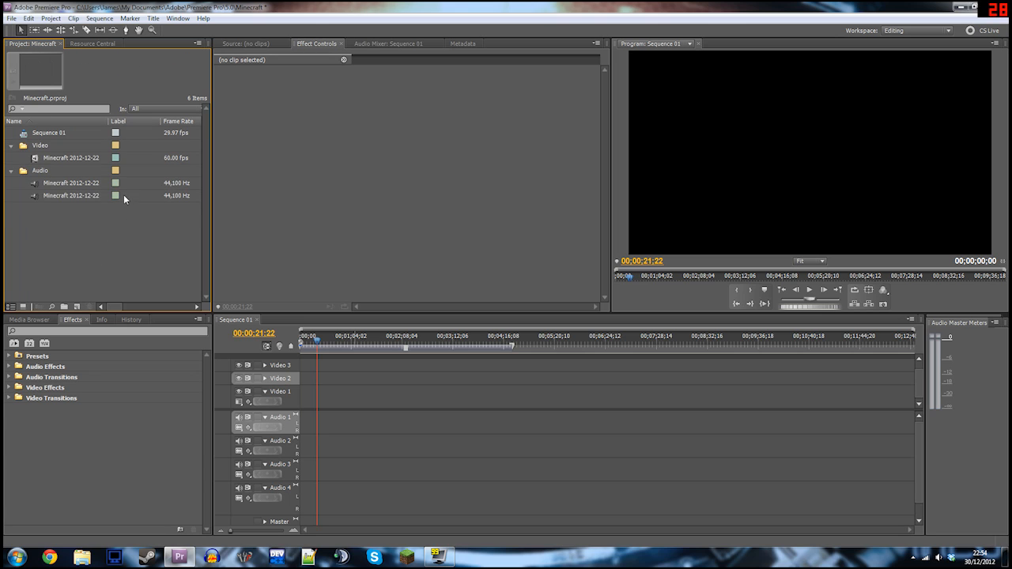
Rename the st0 audio clip in the Audio bin as Game.wav.
{"action": "left_click", "coordinate": [40, 183]}
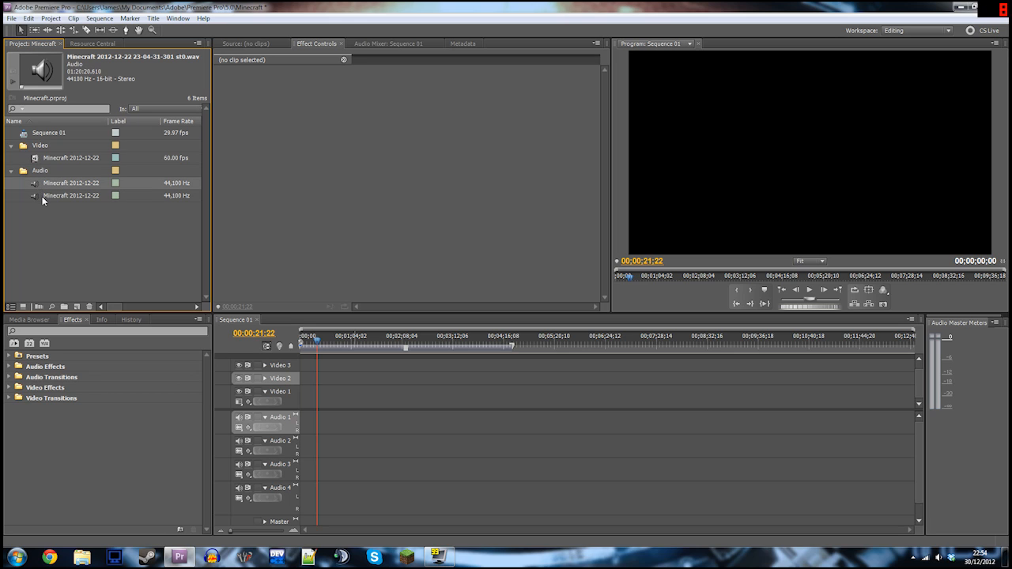
{"action": "left_click", "coordinate": [75, 182]}
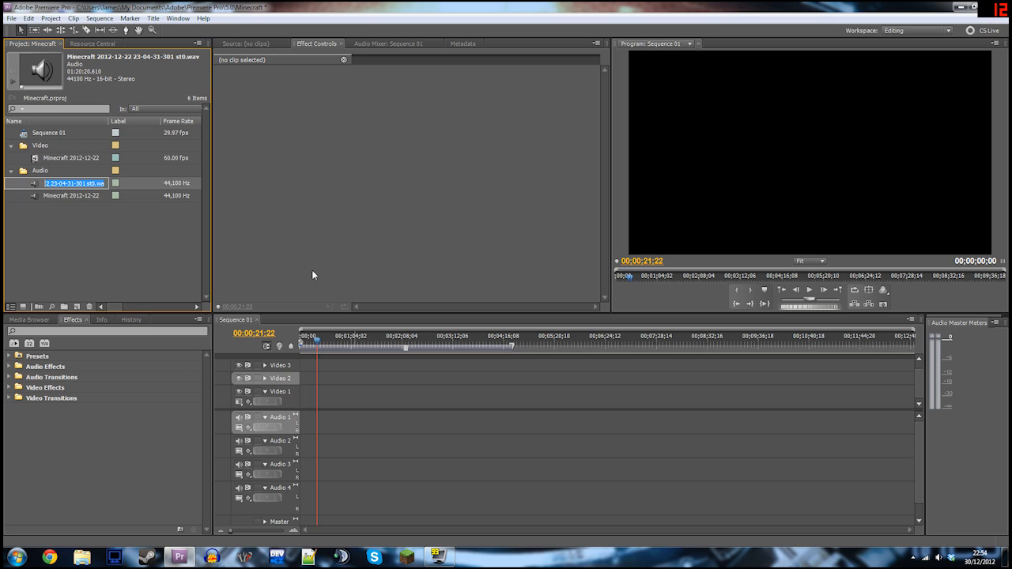
{"action": "key", "text": "Right"}
{"action": "key", "text": "BackSpace"}
{"action": "key", "text": "BackSpace"}
{"action": "key", "text": "BackSpace"}
{"action": "key", "text": "BackSpace"}
{"action": "key", "text": "BackSpace"}
{"action": "key", "text": "BackSpace"}
{"action": "key", "text": "BackSpace"}
{"action": "key", "text": "BackSpace"}
{"action": "key", "text": "BackSpace"}
{"action": "key", "text": "BackSpace"}
{"action": "key", "text": "BackSpace"}
{"action": "key", "text": "BackSpace"}
{"action": "key", "text": "BackSpace"}
{"action": "key", "text": "BackSpace"}
{"action": "key", "text": "BackSpace"}
{"action": "key", "text": "BackSpace"}
{"action": "key", "text": "BackSpace"}
{"action": "key", "text": "BackSpace"}
{"action": "key", "text": "BackSpace"}
{"action": "key", "text": "BackSpace"}
{"action": "type", "text": "Game"}
{"action": "key", "text": "Tab"}
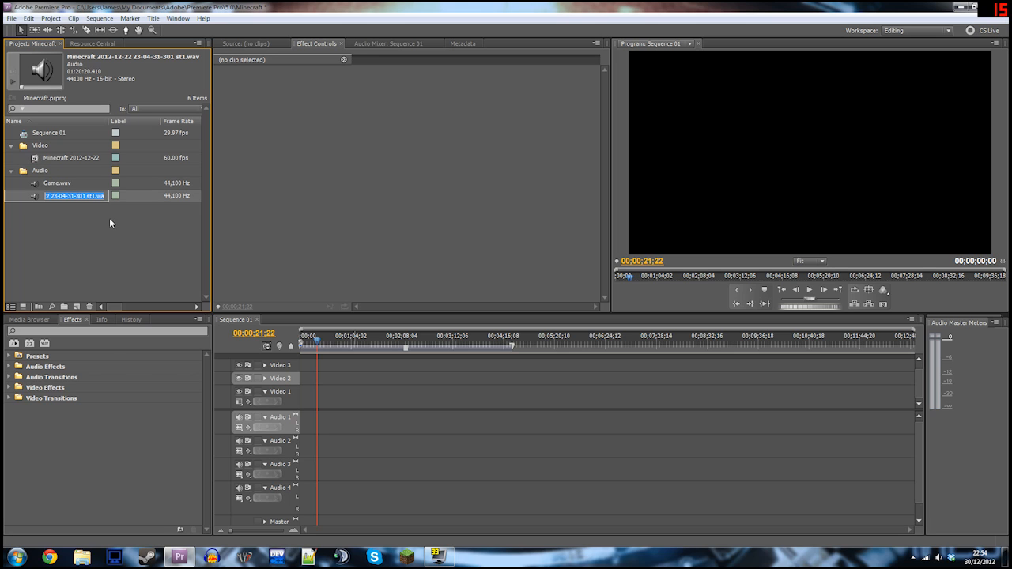
Rename the st1 audio clip in the Audio bin as Mic.wav.
{"action": "left_click", "coordinate": [66, 206]}
{"action": "left_click", "coordinate": [34, 196]}
{"action": "left_click", "coordinate": [60, 197]}
{"action": "left_click", "coordinate": [101, 196]}
{"action": "key", "text": "BackSpace"}
{"action": "key", "text": "BackSpace"}
{"action": "key", "text": "BackSpace"}
{"action": "key", "text": "BackSpace"}
{"action": "key", "text": "BackSpace"}
{"action": "key", "text": "BackSpace"}
{"action": "key", "text": "BackSpace"}
{"action": "key", "text": "BackSpace"}
{"action": "key", "text": "BackSpace"}
{"action": "key", "text": "BackSpace"}
{"action": "key", "text": "BackSpace"}
{"action": "key", "text": "BackSpace"}
{"action": "key", "text": "BackSpace"}
{"action": "key", "text": "BackSpace"}
{"action": "key", "text": "BackSpace"}
{"action": "key", "text": "BackSpace"}
{"action": "key", "text": "BackSpace"}
{"action": "key", "text": "BackSpace"}
{"action": "key", "text": "BackSpace"}
{"action": "key", "text": "BackSpace"}
{"action": "key", "text": "BackSpace"}
{"action": "type", "text": "Mic"}
{"action": "key", "text": "Return"}
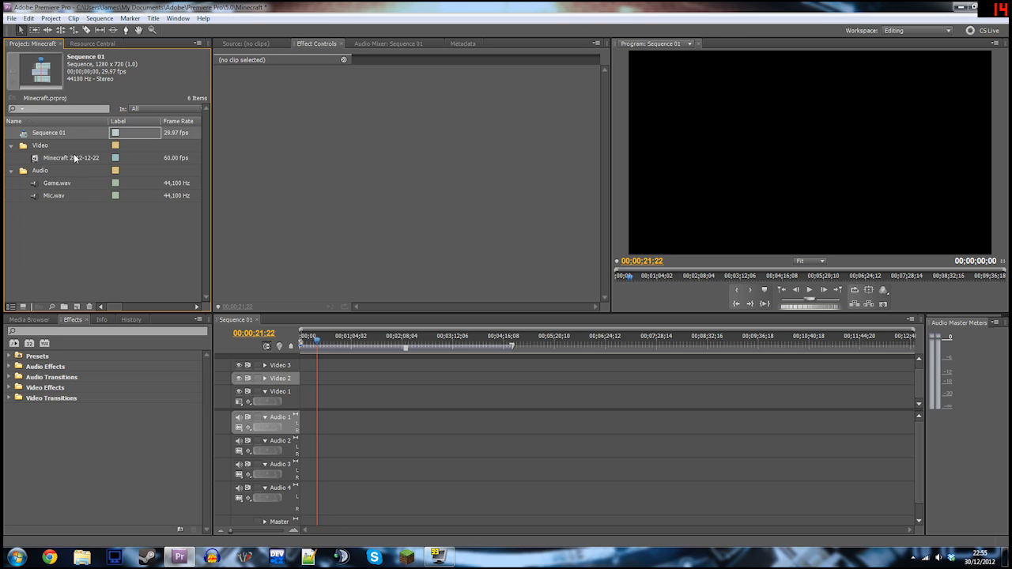
Place the Minecraft video at the start of the Video 1 track and Mic.wav at the start of Audio 2.
{"action": "left_click_drag", "start_coordinate": [35, 160], "coordinate": [322, 400]}
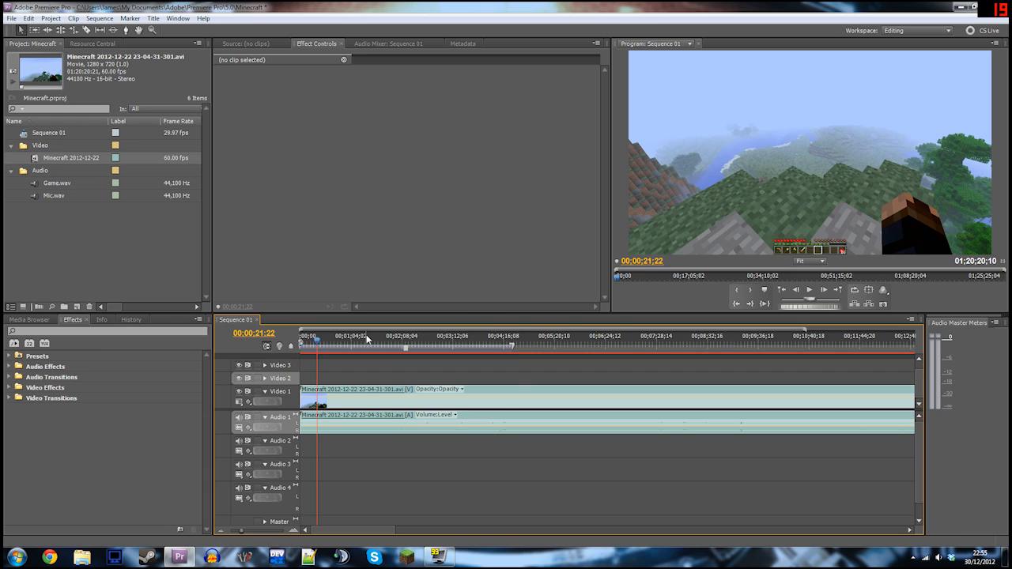
{"action": "left_click", "coordinate": [51, 217]}
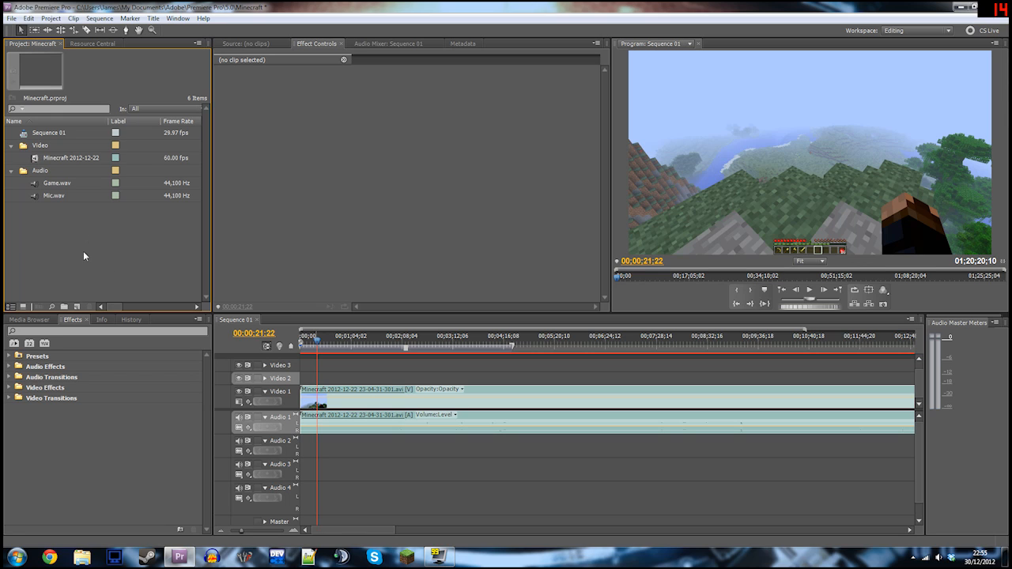
{"action": "left_click_drag", "start_coordinate": [32, 196], "coordinate": [313, 444]}
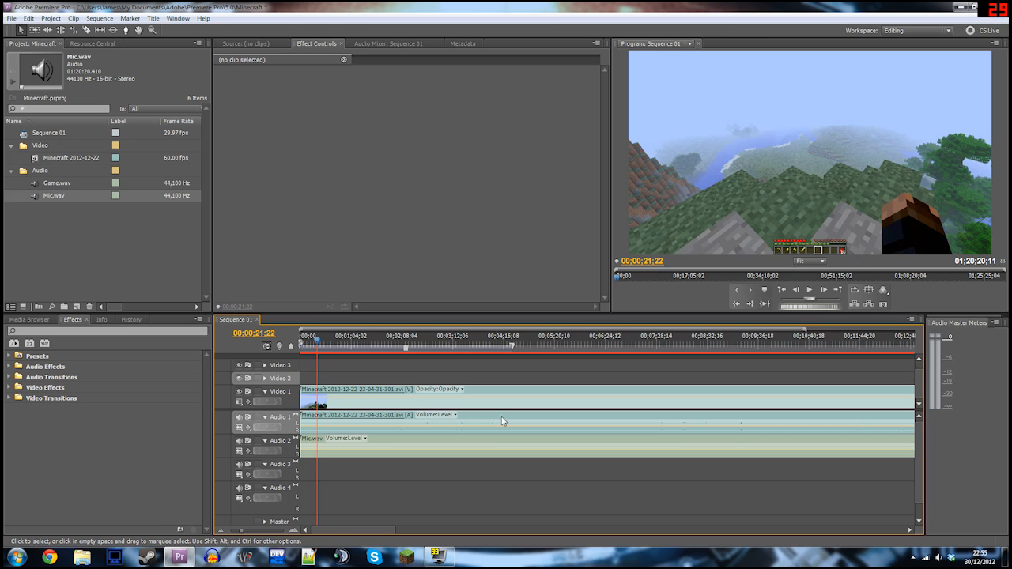
Compare where the Minecraft video and Mic.wav clips end on the timeline, then return the view to the sequence start.
{"action": "left_click", "coordinate": [38, 158]}
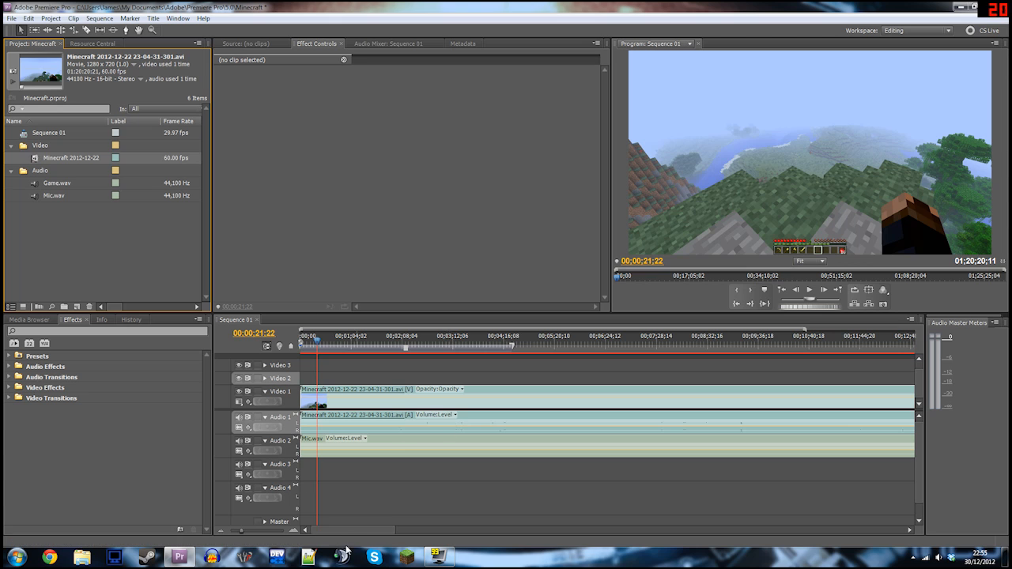
{"action": "left_click_drag", "start_coordinate": [323, 531], "coordinate": [790, 504]}
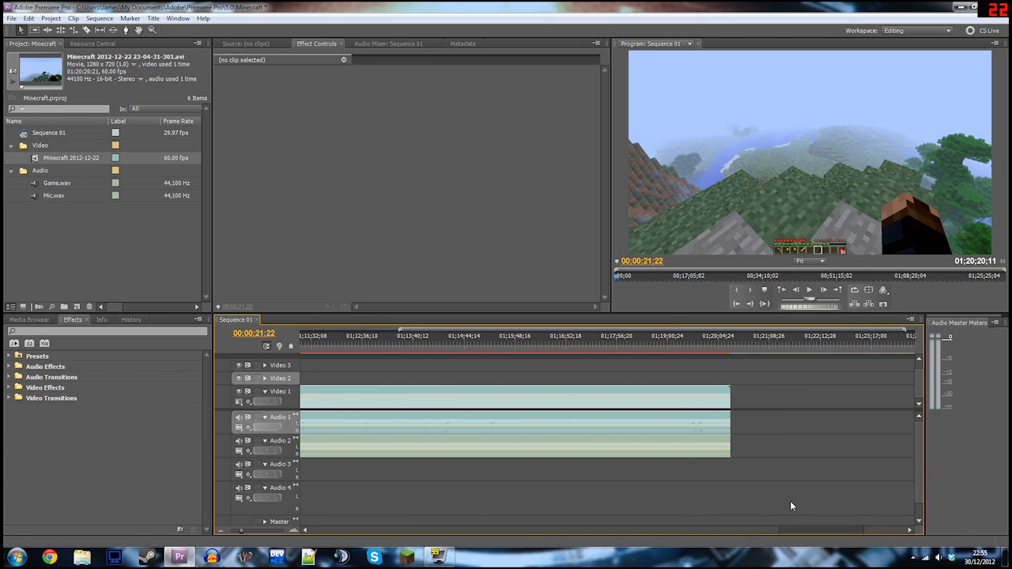
{"action": "left_click", "coordinate": [726, 349]}
{"action": "left_click_drag", "start_coordinate": [725, 349], "coordinate": [731, 349]}
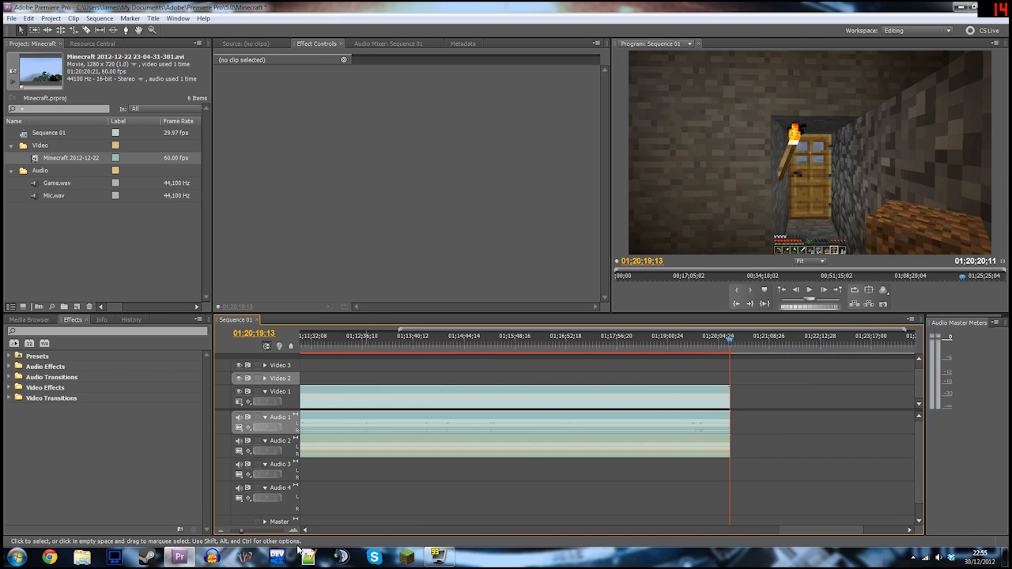
{"action": "left_click", "coordinate": [269, 530]}
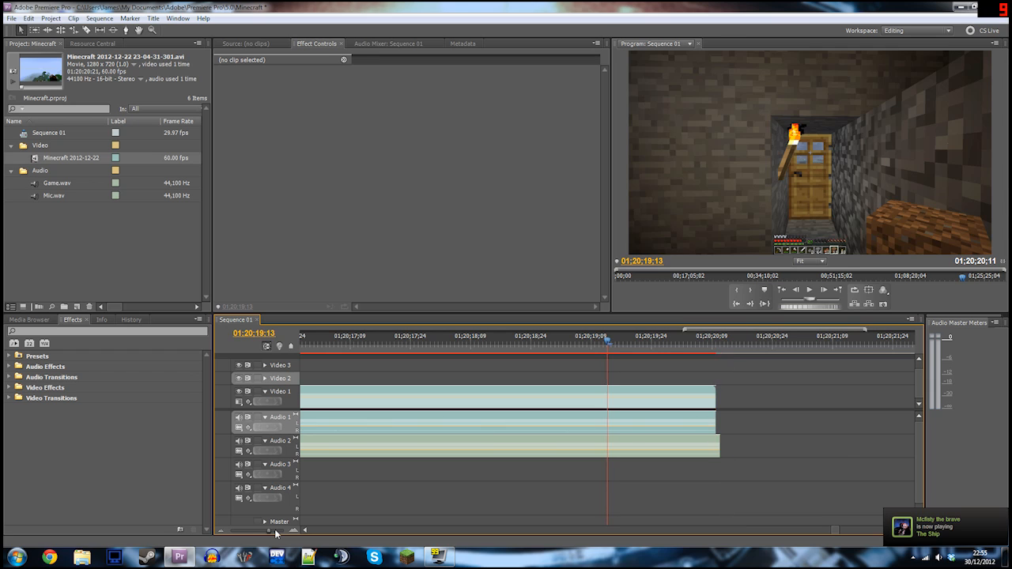
{"action": "left_click", "coordinate": [276, 530]}
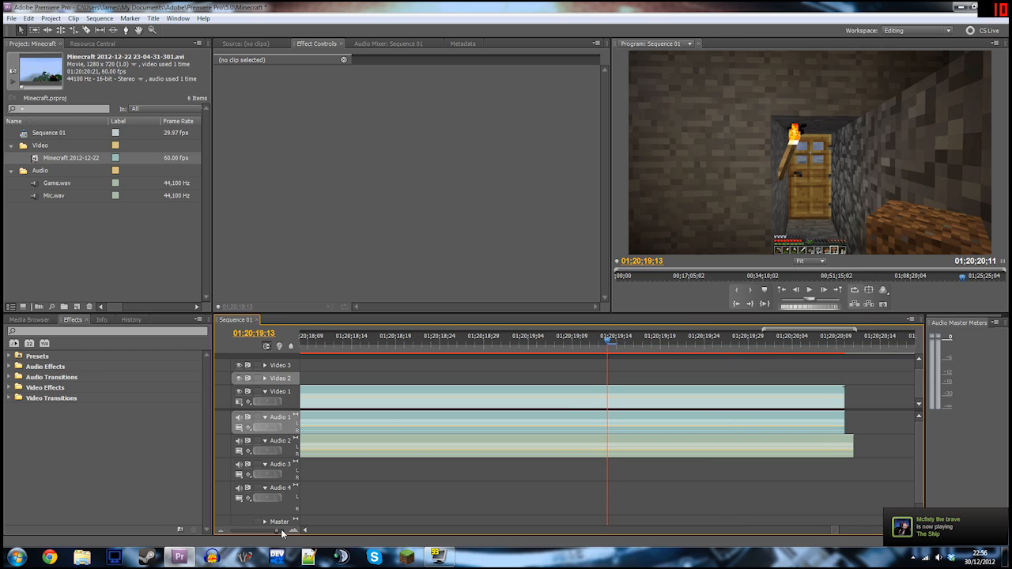
{"action": "left_click", "coordinate": [265, 531]}
{"action": "left_click", "coordinate": [253, 531]}
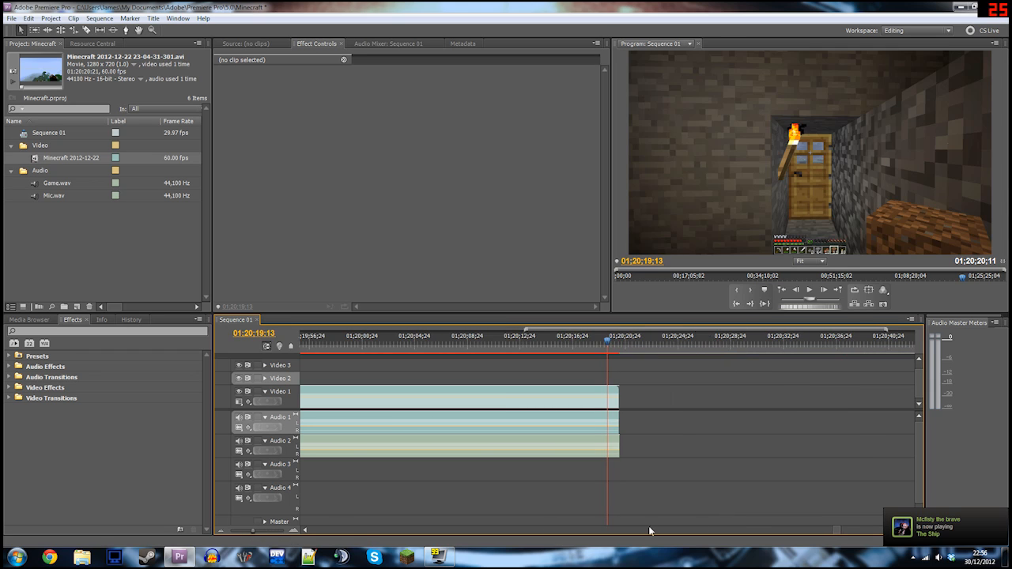
{"action": "left_click_drag", "start_coordinate": [825, 526], "coordinate": [277, 529]}
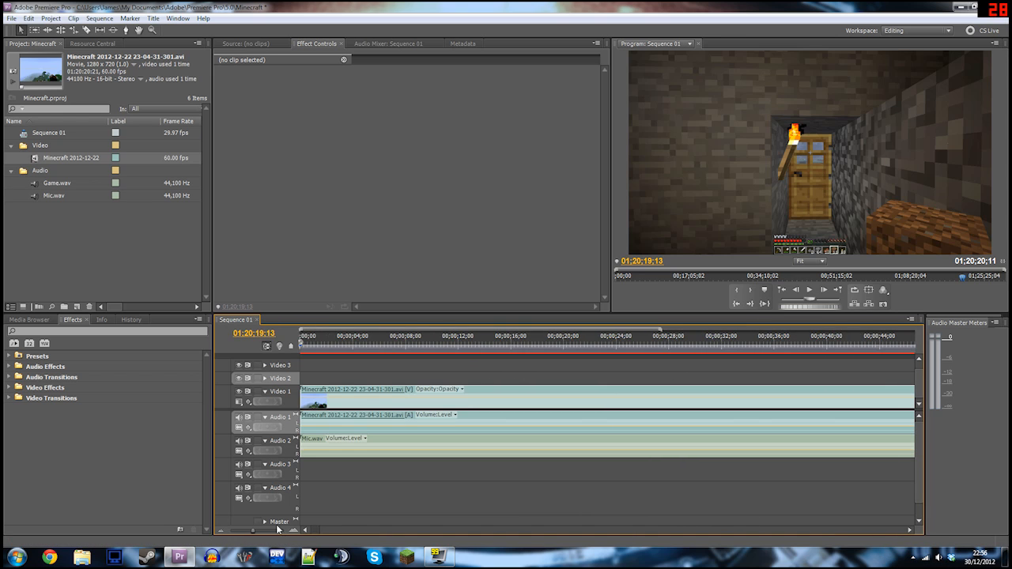
Examine the clip ends at frame level and place the playhead at the end of the Minecraft video to compare it with Mic.wav.
{"action": "key", "text": "Home"}
{"action": "left_click", "coordinate": [266, 535]}
{"action": "left_click", "coordinate": [266, 535]}
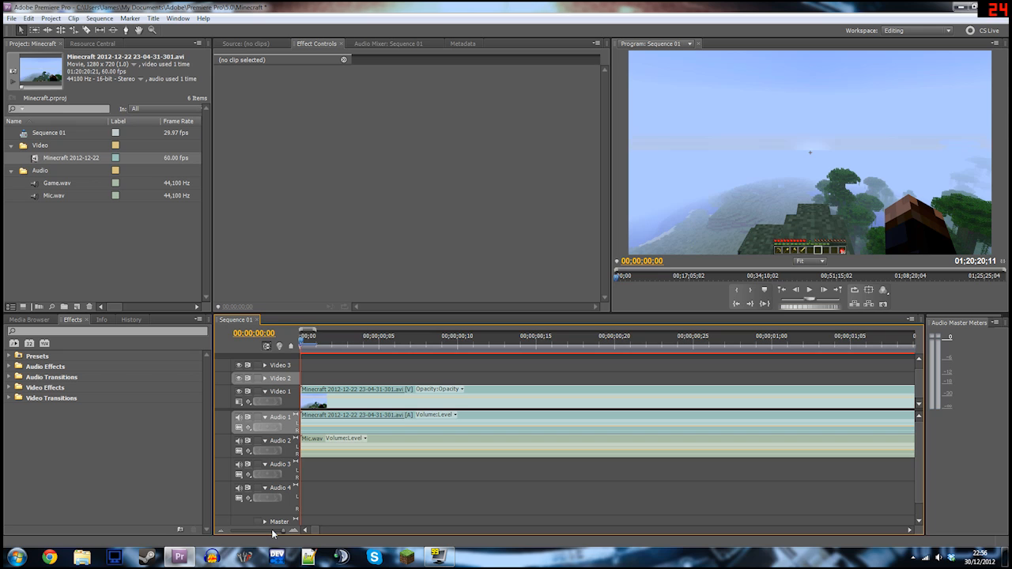
{"action": "left_click_drag", "start_coordinate": [274, 533], "coordinate": [250, 534]}
{"action": "left_click_drag", "start_coordinate": [316, 532], "coordinate": [839, 525]}
{"action": "left_click", "coordinate": [540, 342]}
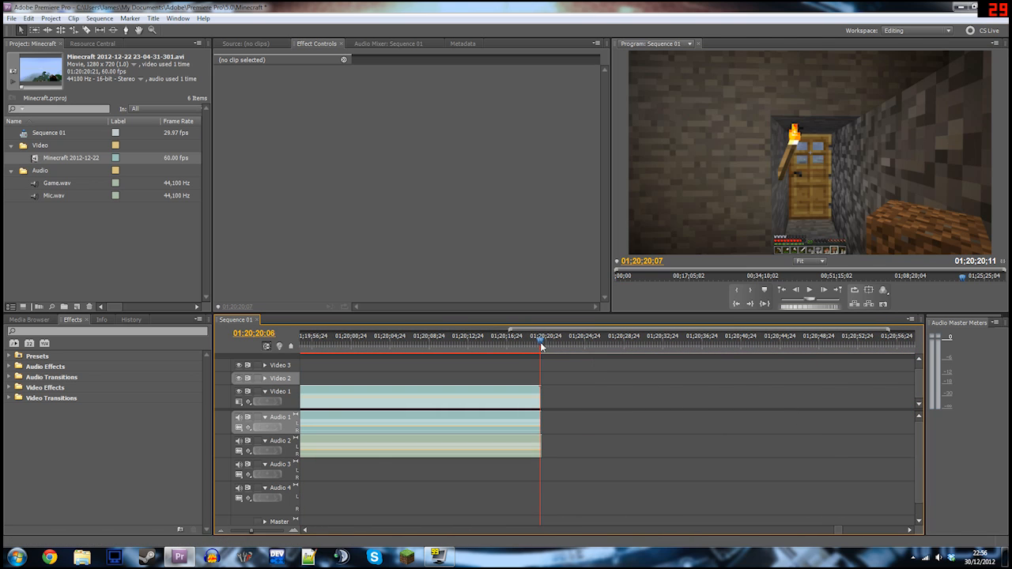
{"action": "key", "text": "equal"}
{"action": "key", "text": "equal"}
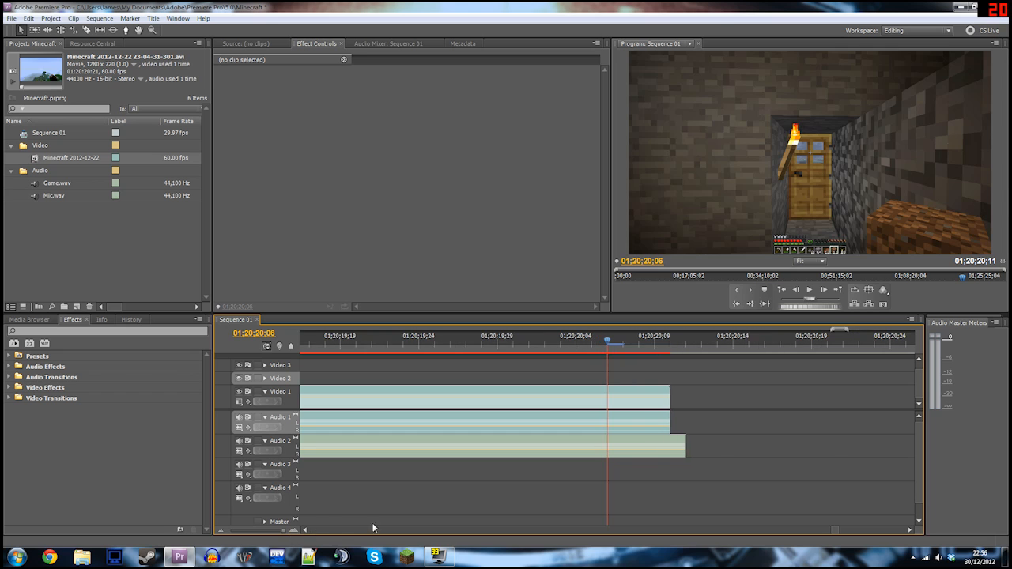
{"action": "left_click_drag", "start_coordinate": [606, 342], "coordinate": [670, 342]}
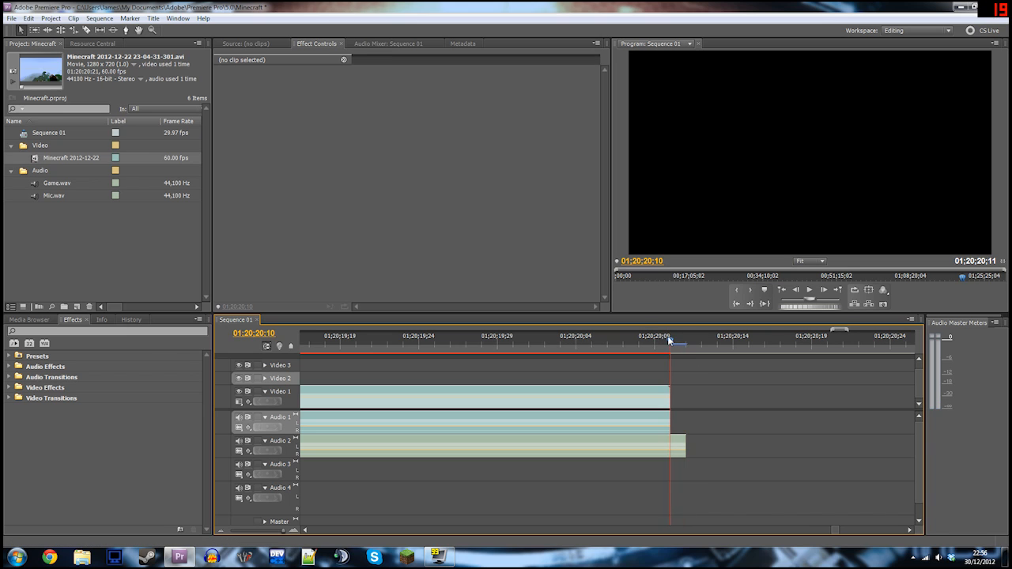
Move the playhead to 00;30;13;04 in the sequence and mute the Audio 2 track holding Mic.wav.
{"action": "left_click_drag", "start_coordinate": [253, 531], "coordinate": [238, 535]}
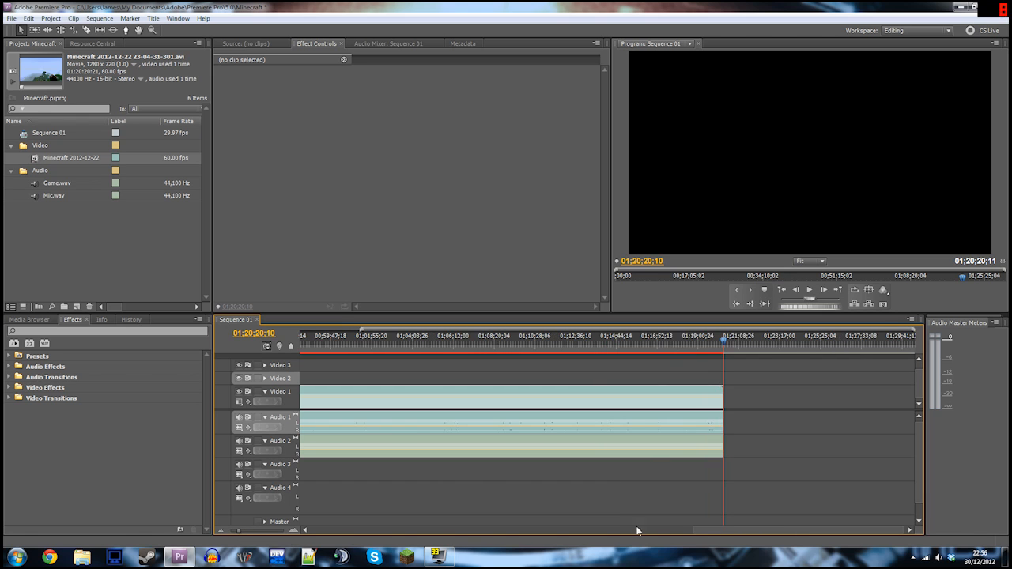
{"action": "left_click_drag", "start_coordinate": [732, 528], "coordinate": [230, 533]}
{"action": "left_click", "coordinate": [387, 350]}
{"action": "left_click_drag", "start_coordinate": [387, 350], "coordinate": [557, 393]}
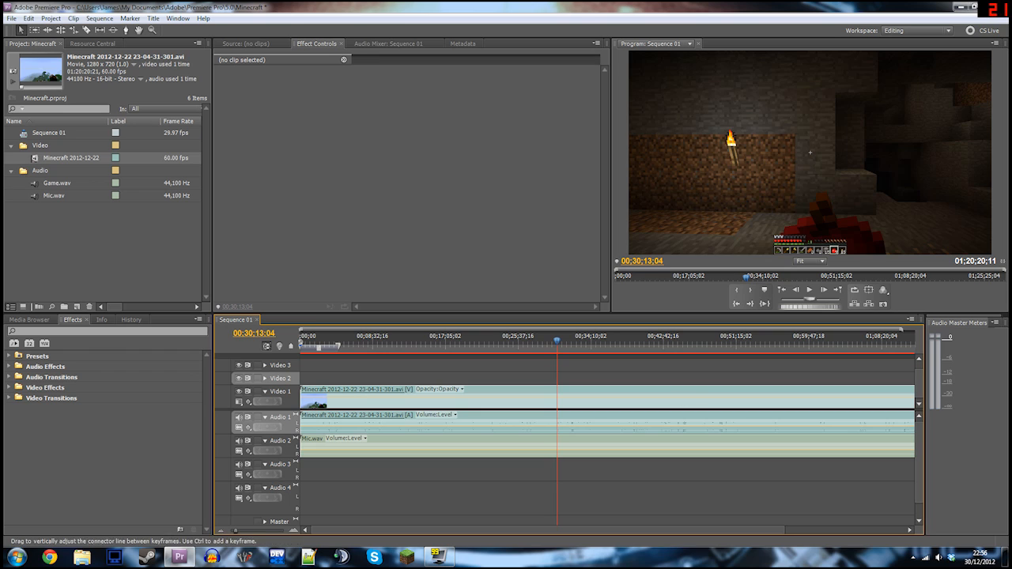
{"action": "left_click", "coordinate": [238, 440]}
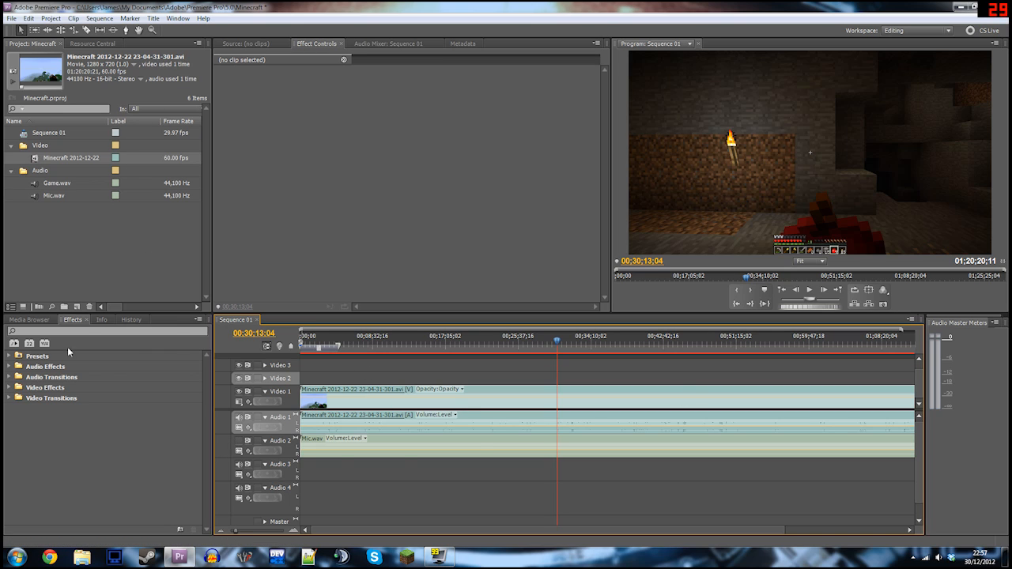
Apply the BF3 Sharp preset to the Minecraft video clip and hide the keyframe timeline in its effect settings.
{"action": "left_click", "coordinate": [10, 357]}
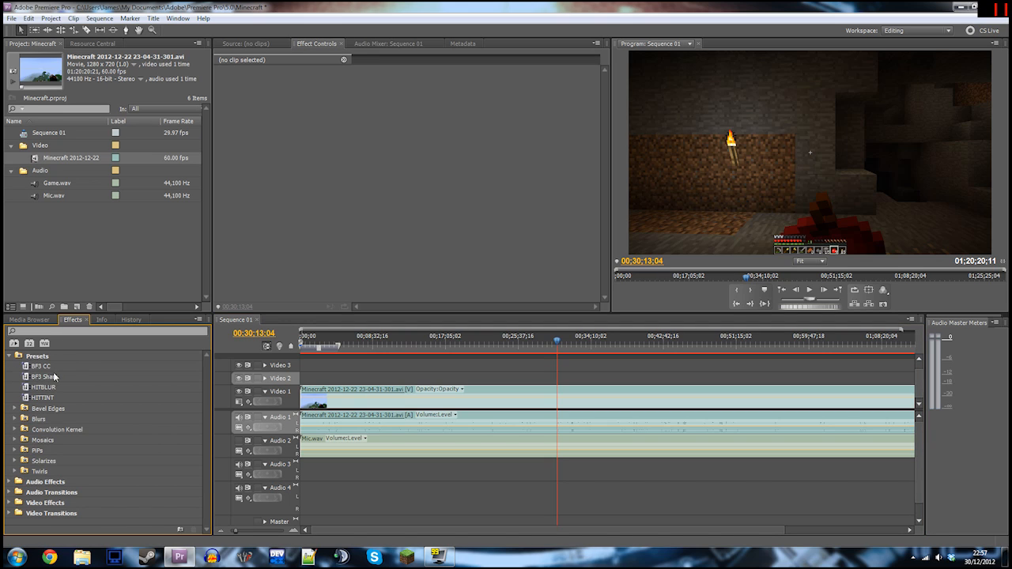
{"action": "left_click_drag", "start_coordinate": [39, 377], "coordinate": [486, 399]}
{"action": "mouse_move", "coordinate": [558, 341]}
{"action": "left_mouse_down"}
{"action": "mouse_move", "coordinate": [524, 344]}
{"action": "mouse_move", "coordinate": [575, 345]}
{"action": "left_mouse_up"}
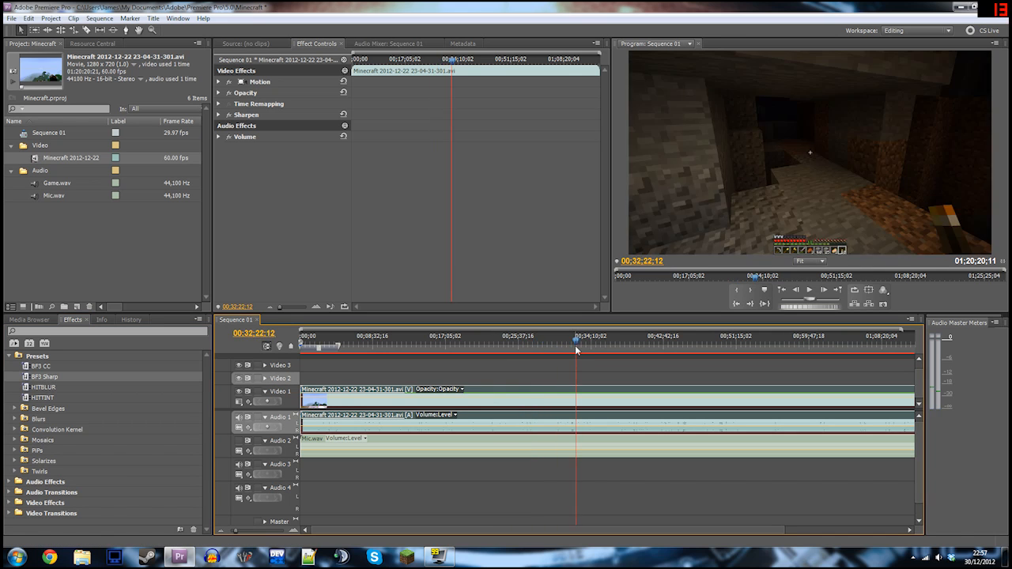
{"action": "left_click", "coordinate": [345, 59]}
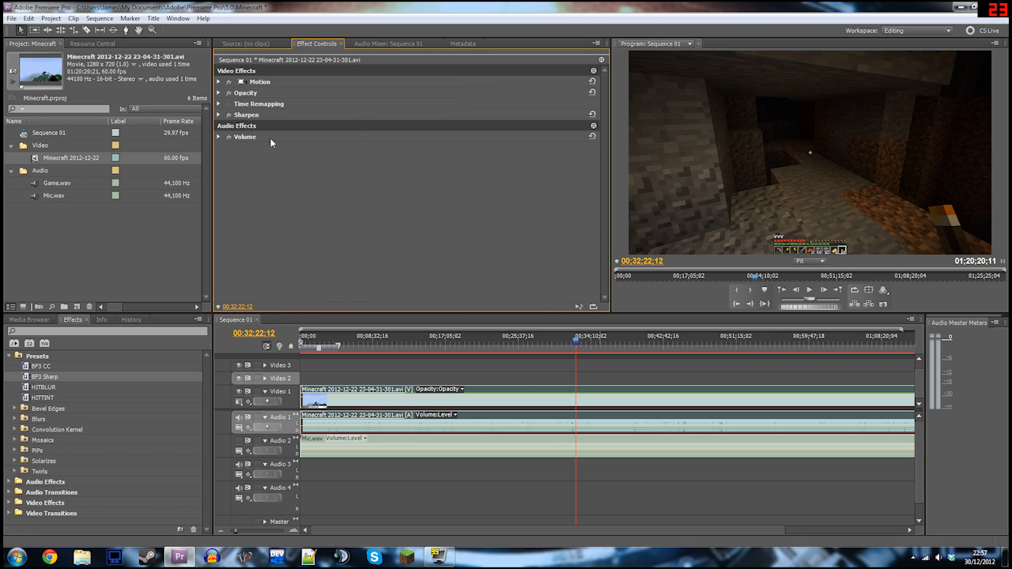
Try a Sharpen Amount of 100 on the Minecraft clip and play a short stretch of the sequence.
{"action": "left_click", "coordinate": [218, 116]}
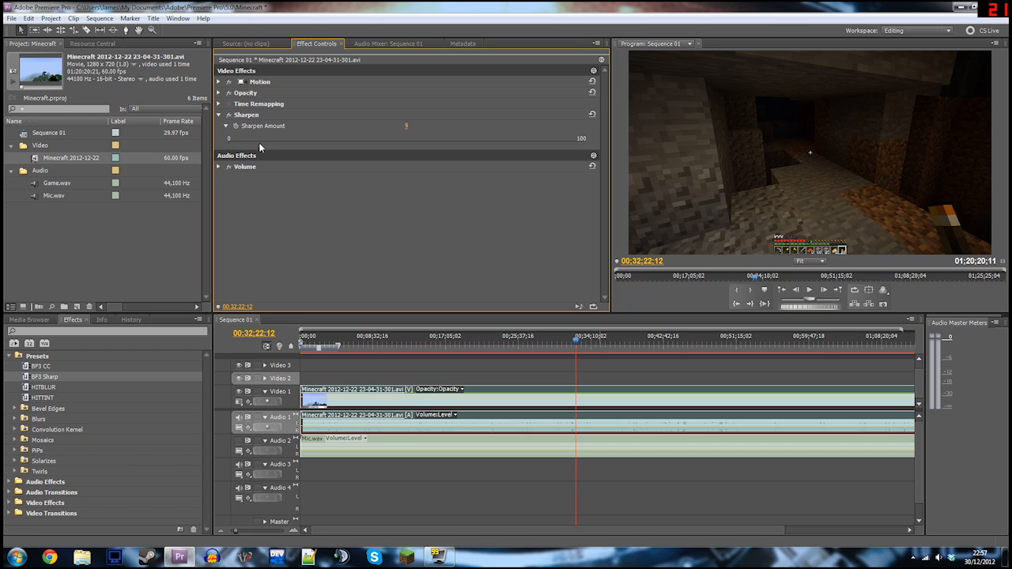
{"action": "left_click_drag", "start_coordinate": [257, 144], "coordinate": [398, 147]}
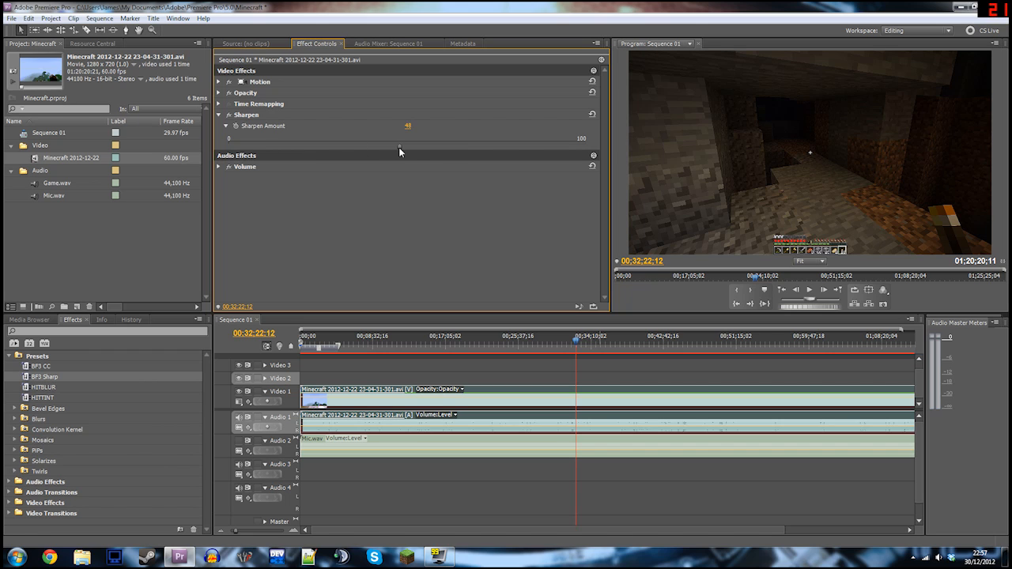
{"action": "left_click_drag", "start_coordinate": [584, 142], "coordinate": [594, 139]}
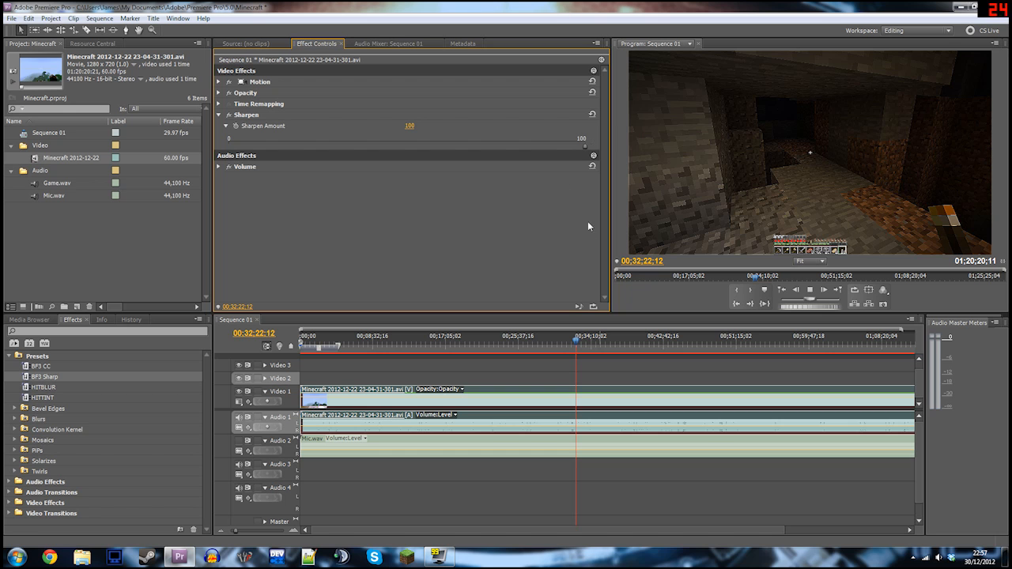
{"action": "key", "text": "space"}
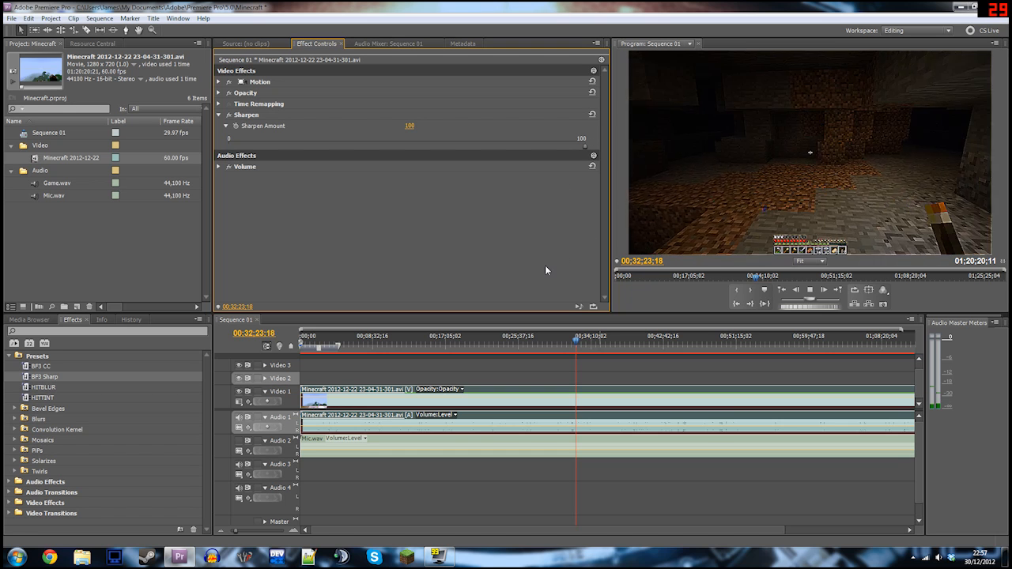
{"action": "key", "text": "space"}
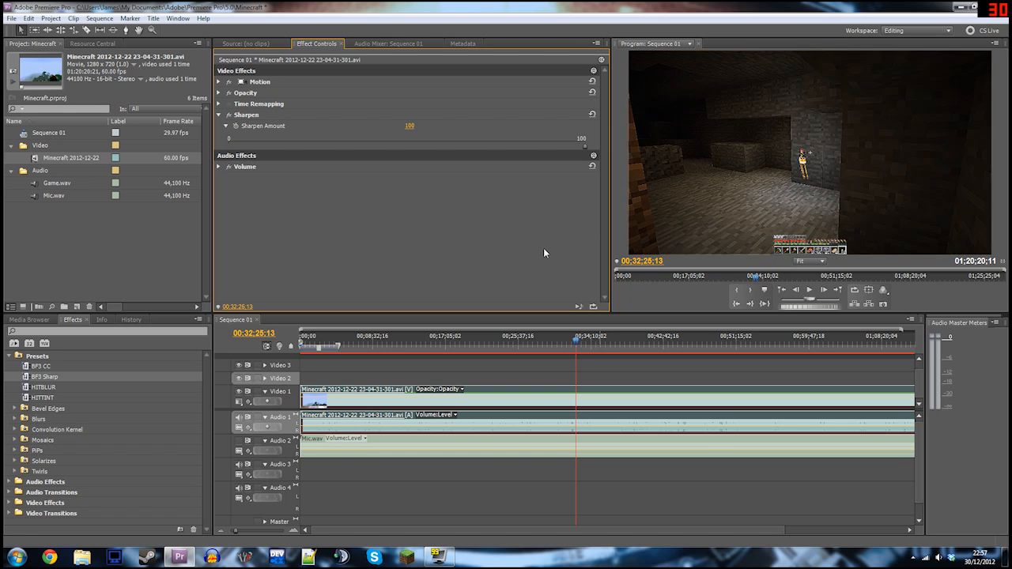
Set the Sharpen Amount to 12, preview the sequence around 00;28;58;25, and collapse the Sharpen settings.
{"action": "left_click_drag", "start_coordinate": [506, 149], "coordinate": [301, 152]}
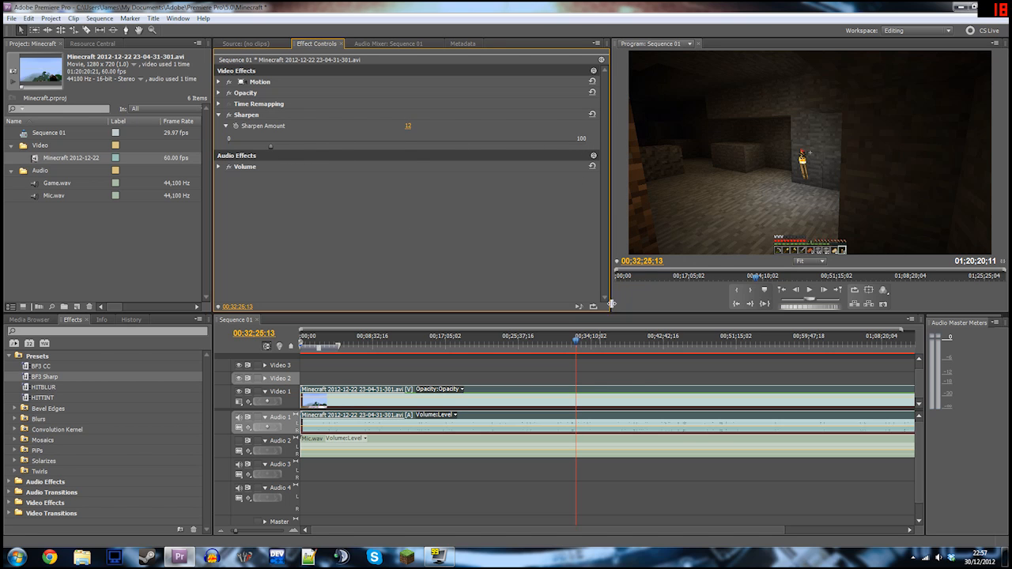
{"action": "left_click_drag", "start_coordinate": [580, 346], "coordinate": [547, 351]}
{"action": "key", "text": "space"}
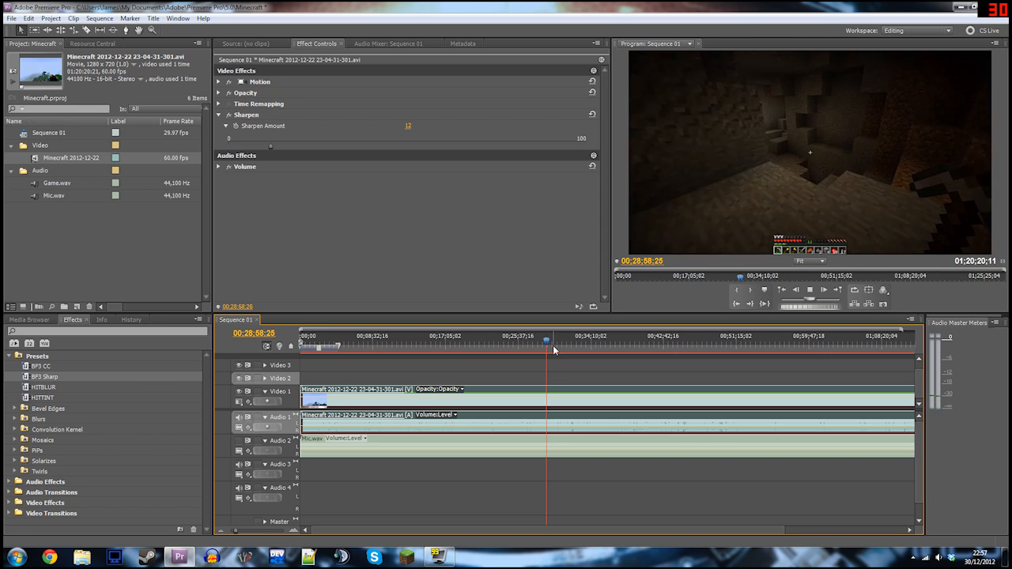
{"action": "key", "text": "space"}
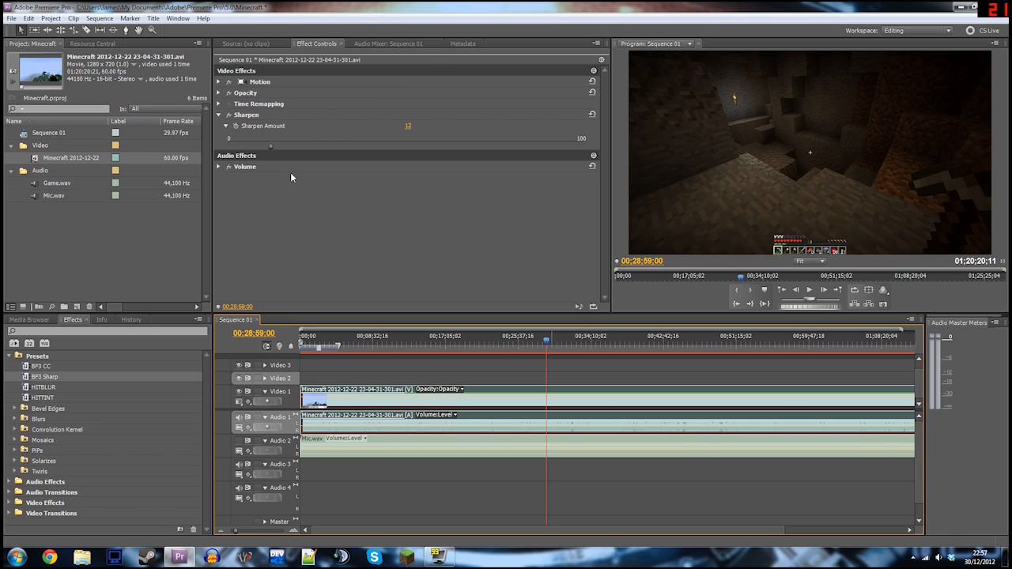
{"action": "left_click", "coordinate": [221, 117]}
{"action": "left_click", "coordinate": [220, 116]}
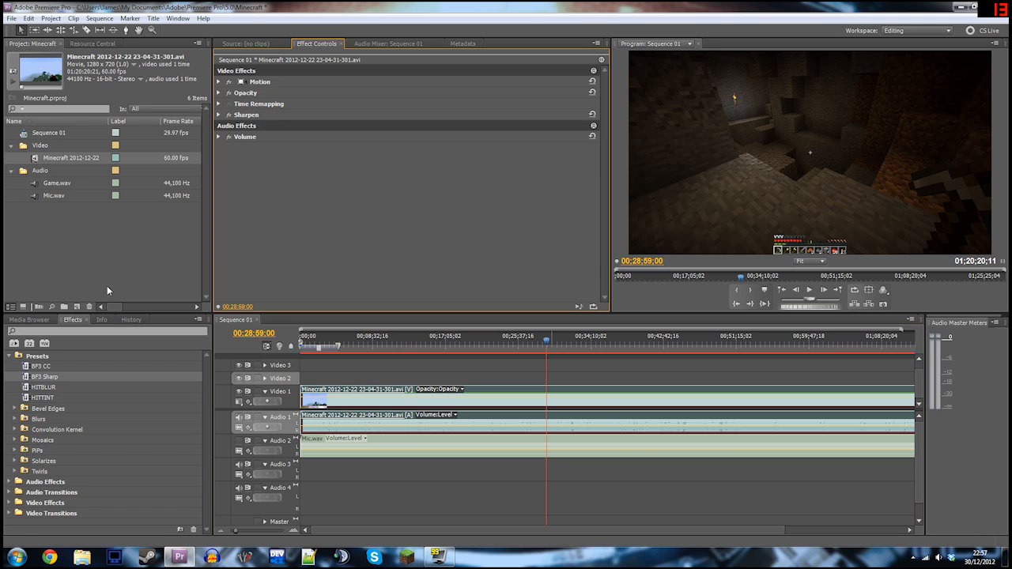
Apply the BF3 CC preset to the Minecraft clip and expand its Fast Color Corrector settings.
{"action": "left_click", "coordinate": [35, 367]}
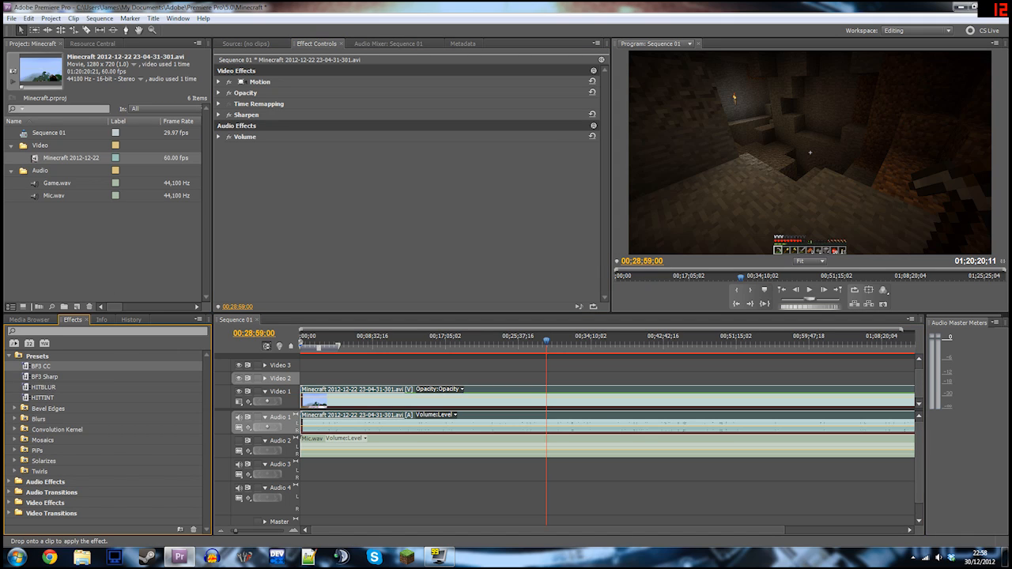
{"action": "left_click_drag", "start_coordinate": [40, 366], "coordinate": [336, 158]}
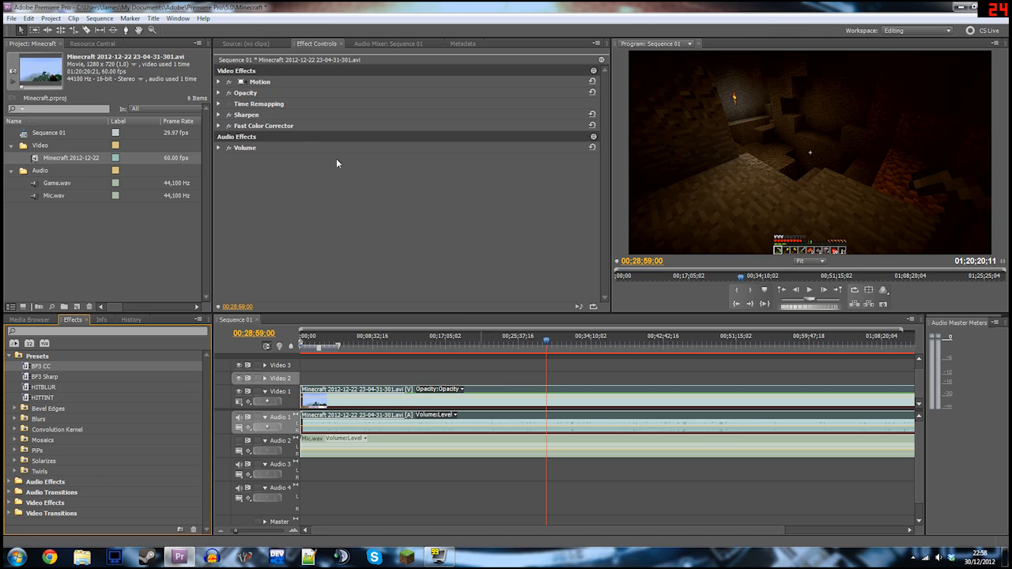
{"action": "left_click", "coordinate": [246, 127]}
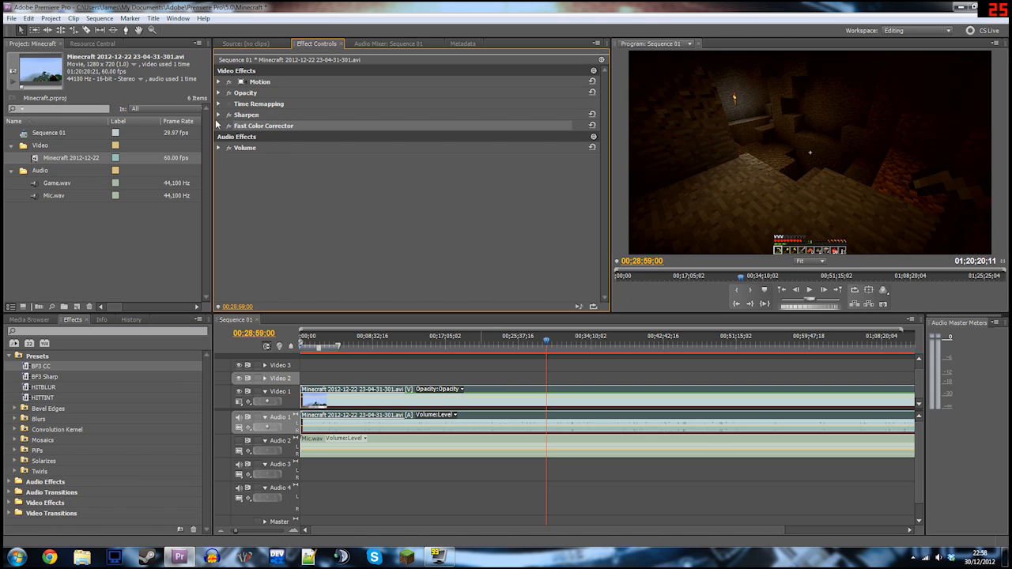
{"action": "left_click", "coordinate": [219, 126]}
Adjust the color balance near the wheel's center and set Input Black Level to 0.00 and Input White Level to 249.86.
{"action": "left_click_drag", "start_coordinate": [603, 133], "coordinate": [601, 189]}
{"action": "left_click_drag", "start_coordinate": [403, 174], "coordinate": [406, 181]}
{"action": "left_click_drag", "start_coordinate": [603, 179], "coordinate": [602, 252]}
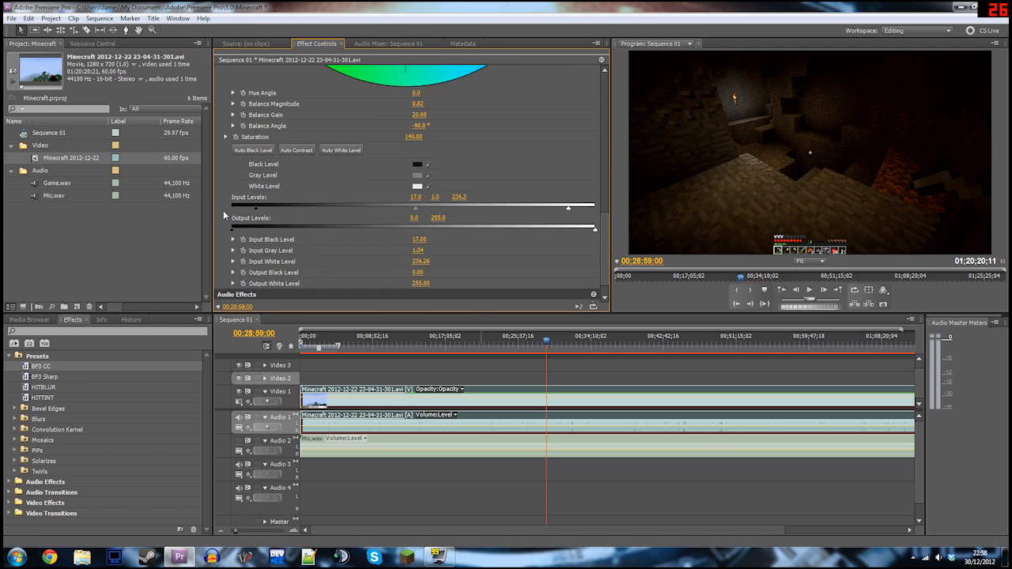
{"action": "left_click_drag", "start_coordinate": [255, 211], "coordinate": [231, 211]}
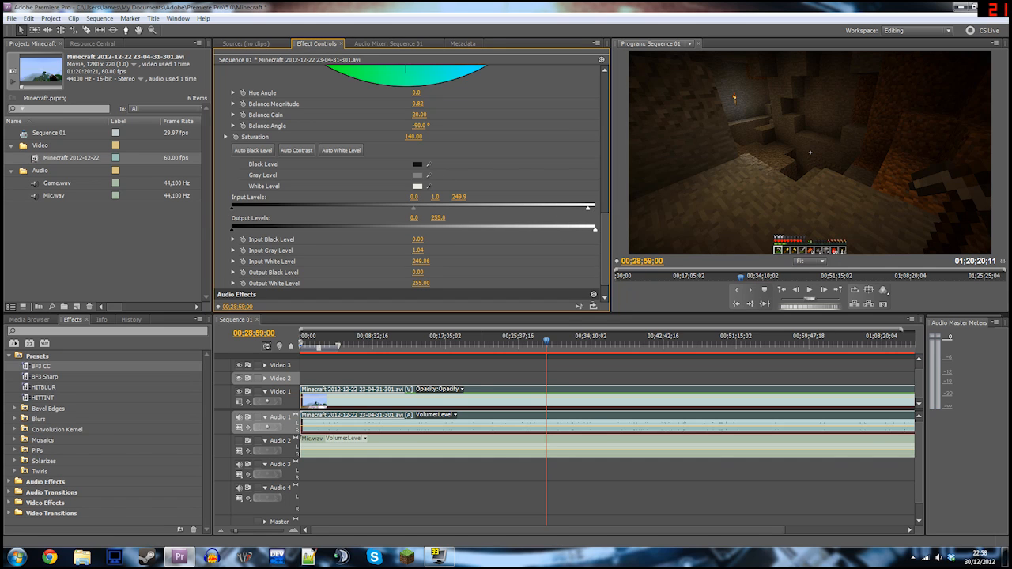
Try a Fast Color Corrector Saturation of 200 and preview the look at several points between 00;39;19;22 and 00;44;07;22.
{"action": "left_click_drag", "start_coordinate": [604, 235], "coordinate": [603, 221]}
{"action": "left_click_drag", "start_coordinate": [535, 343], "coordinate": [635, 322]}
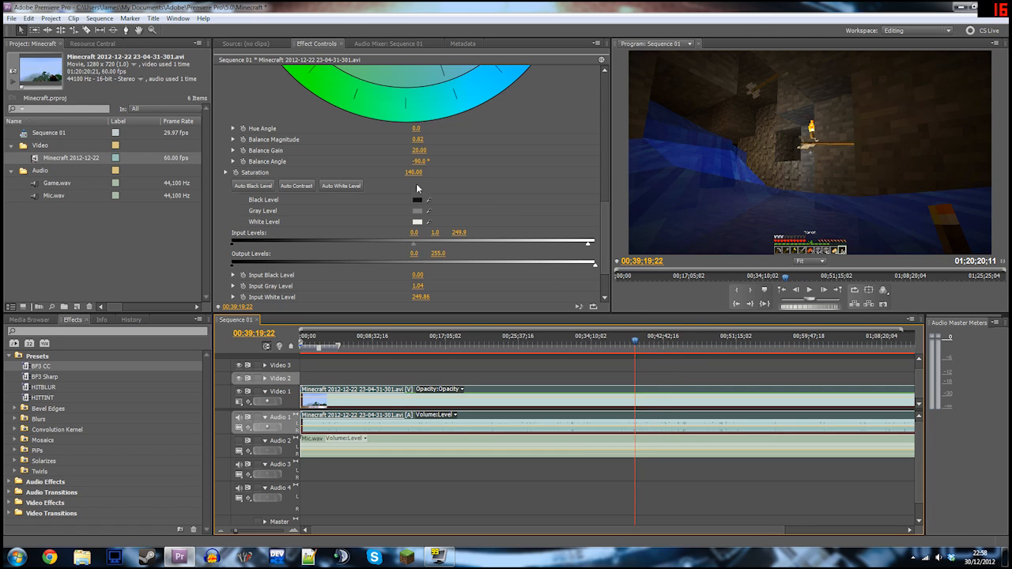
{"action": "left_click_drag", "start_coordinate": [414, 172], "coordinate": [463, 172]}
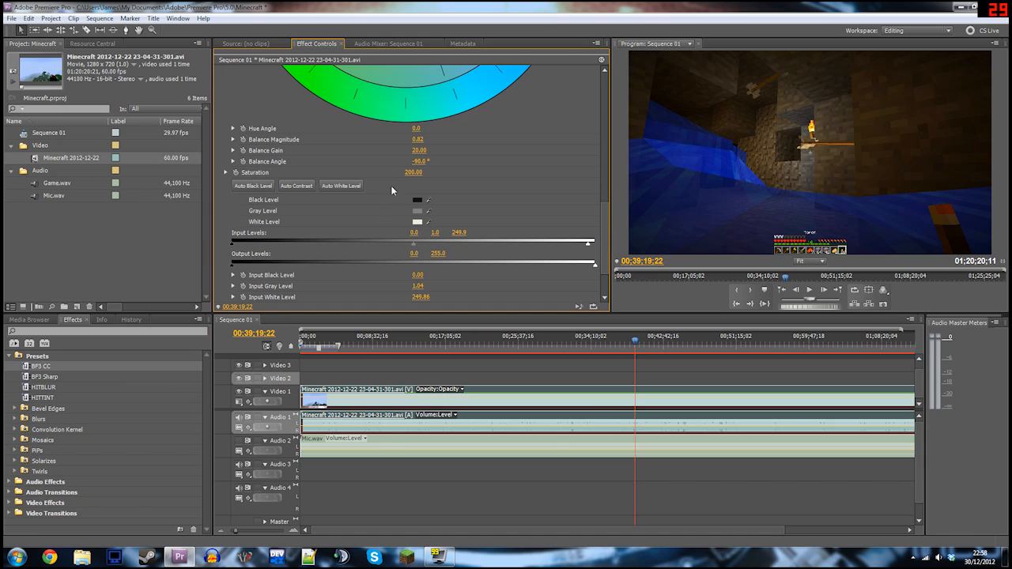
{"action": "left_click_drag", "start_coordinate": [608, 250], "coordinate": [609, 233]}
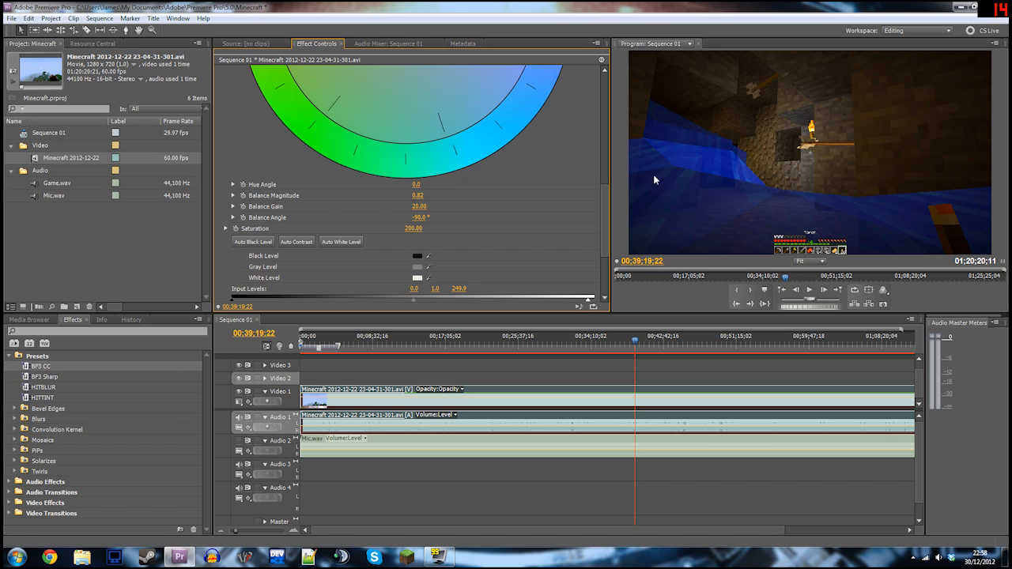
{"action": "left_click", "coordinate": [652, 347]}
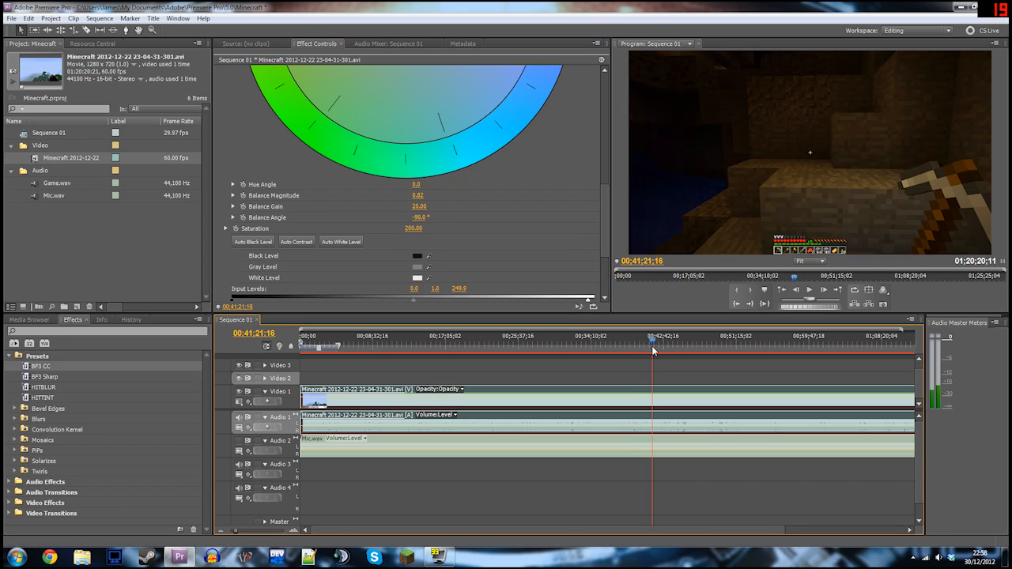
{"action": "left_click_drag", "start_coordinate": [651, 345], "coordinate": [676, 346]}
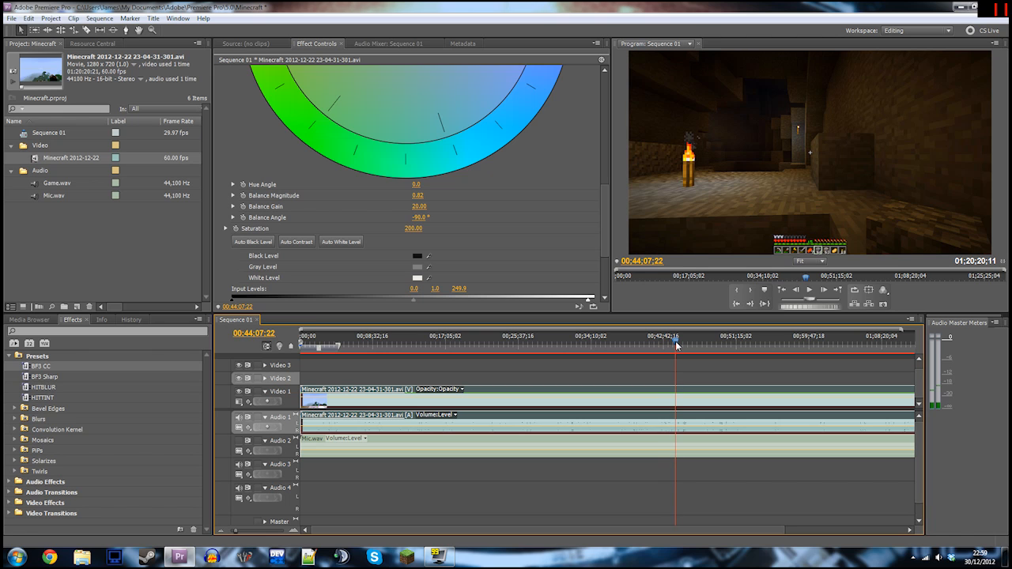
{"action": "left_click_drag", "start_coordinate": [676, 346], "coordinate": [637, 337]}
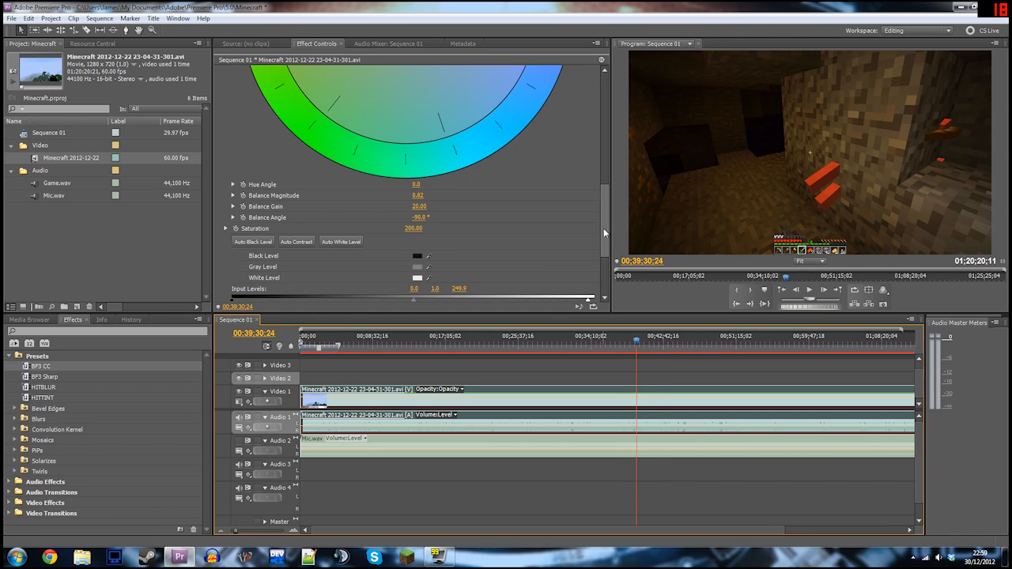
Set the color balance to magnitude 9.35, gain 1.00 and angle -131.4°, with Saturation at 128.
{"action": "left_click_drag", "start_coordinate": [603, 227], "coordinate": [604, 192]}
{"action": "scroll", "coordinate": [483, 210], "scroll_direction": "up", "scroll_amount": 2}
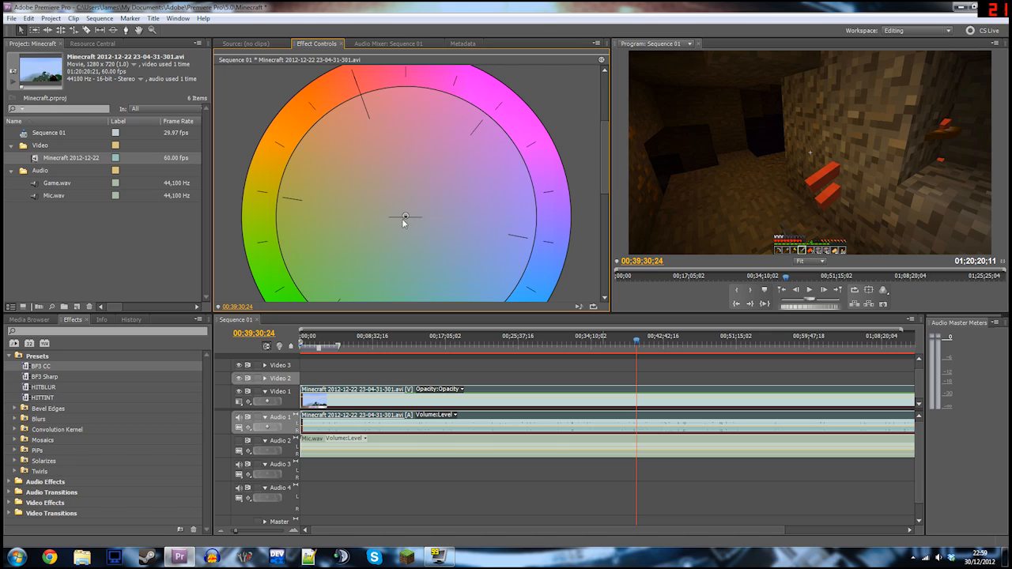
{"action": "left_click_drag", "start_coordinate": [405, 216], "coordinate": [413, 225]}
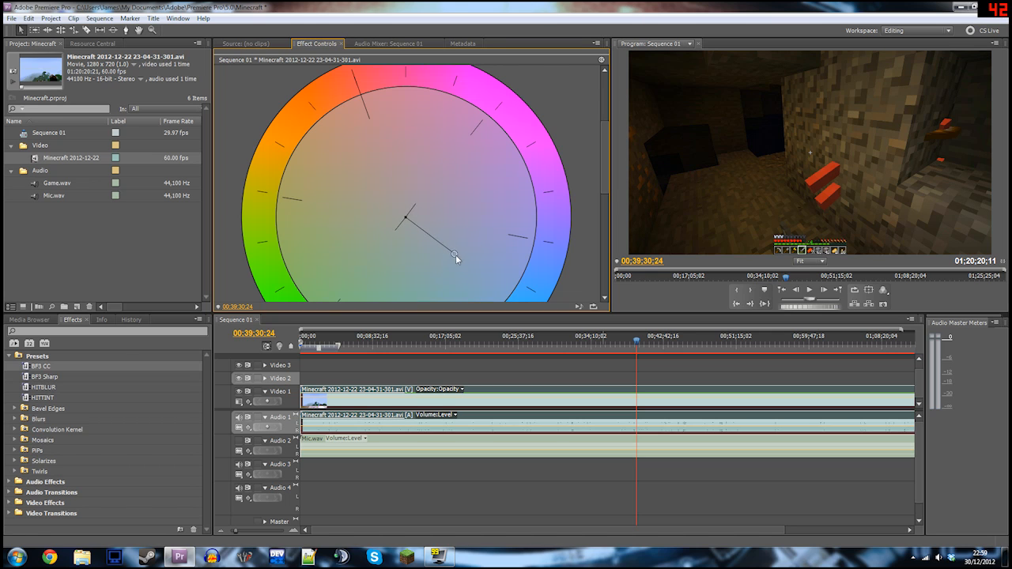
{"action": "left_click_drag", "start_coordinate": [492, 272], "coordinate": [398, 210]}
{"action": "left_click_drag", "start_coordinate": [605, 163], "coordinate": [601, 230]}
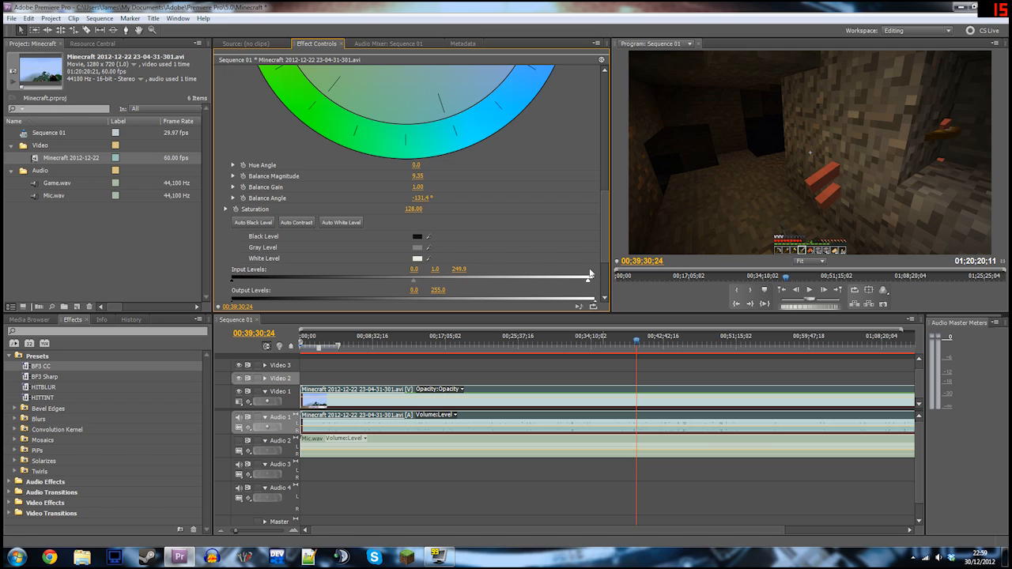
Sample the Fast Color Corrector White Level from the white sheep at 00;23;38;00 for an Input White Level of 250.00.
{"action": "left_click_drag", "start_coordinate": [603, 211], "coordinate": [603, 219]}
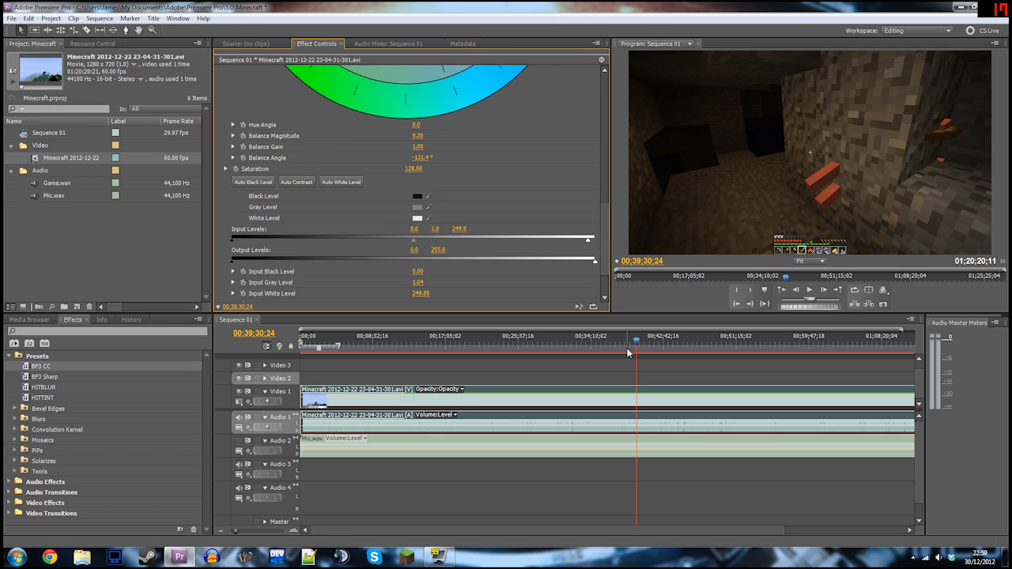
{"action": "left_click_drag", "start_coordinate": [631, 352], "coordinate": [501, 341]}
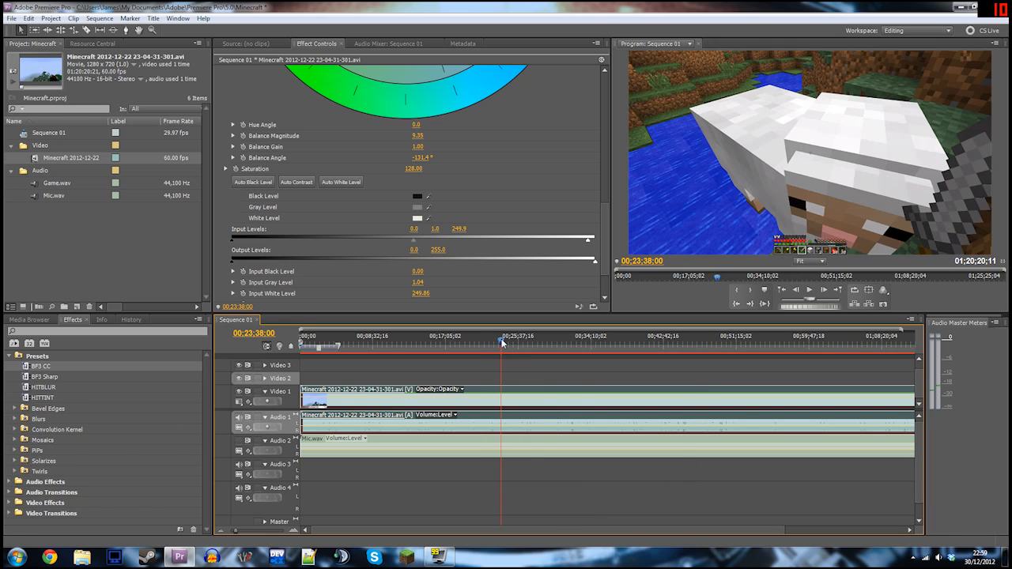
{"action": "left_click", "coordinate": [428, 218]}
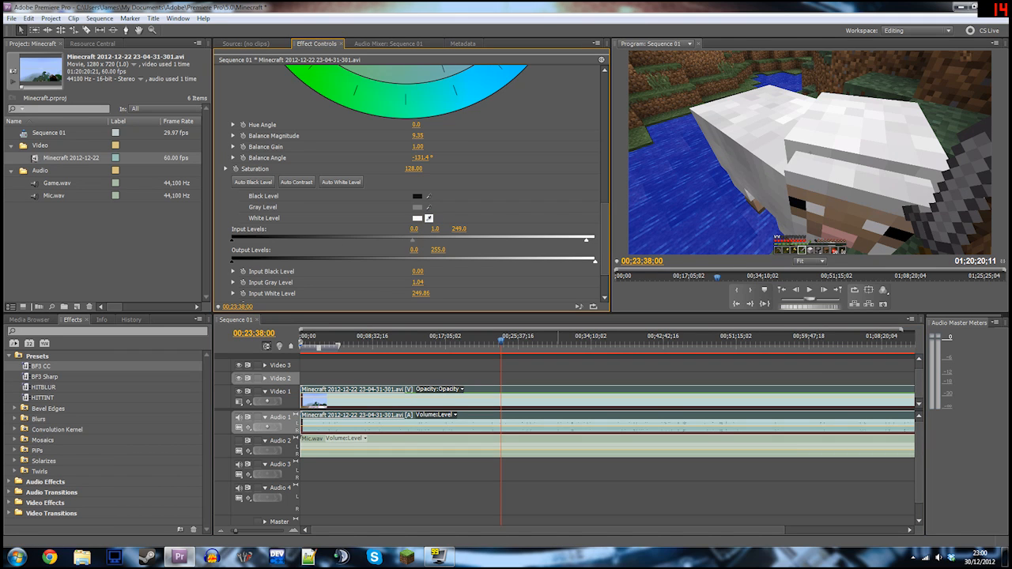
{"action": "left_click", "coordinate": [710, 212]}
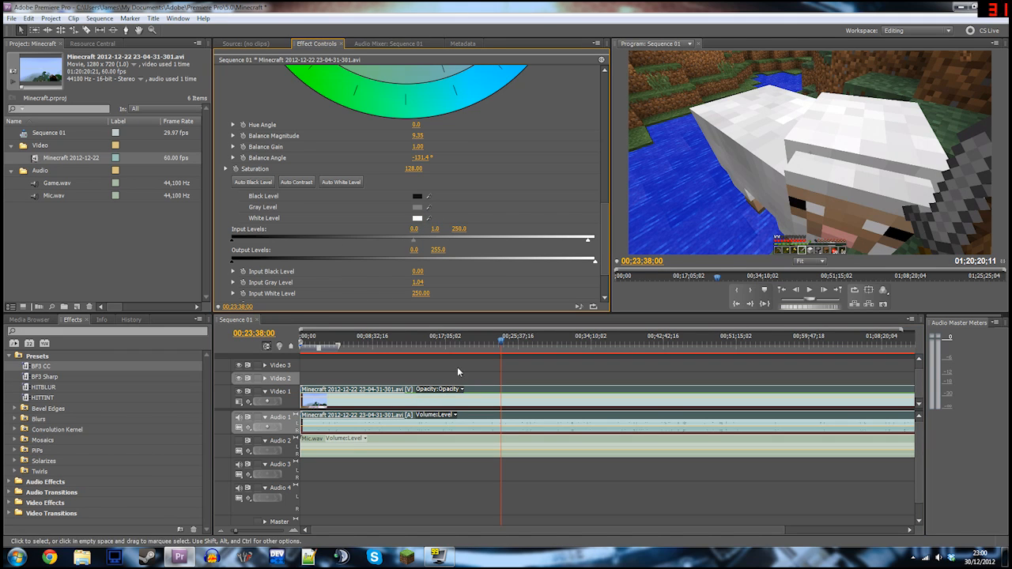
Sample the Black Level from a dark area of the cave footage at 00;25;47;08.
{"action": "left_click", "coordinate": [480, 342]}
{"action": "left_click_drag", "start_coordinate": [481, 345], "coordinate": [521, 338]}
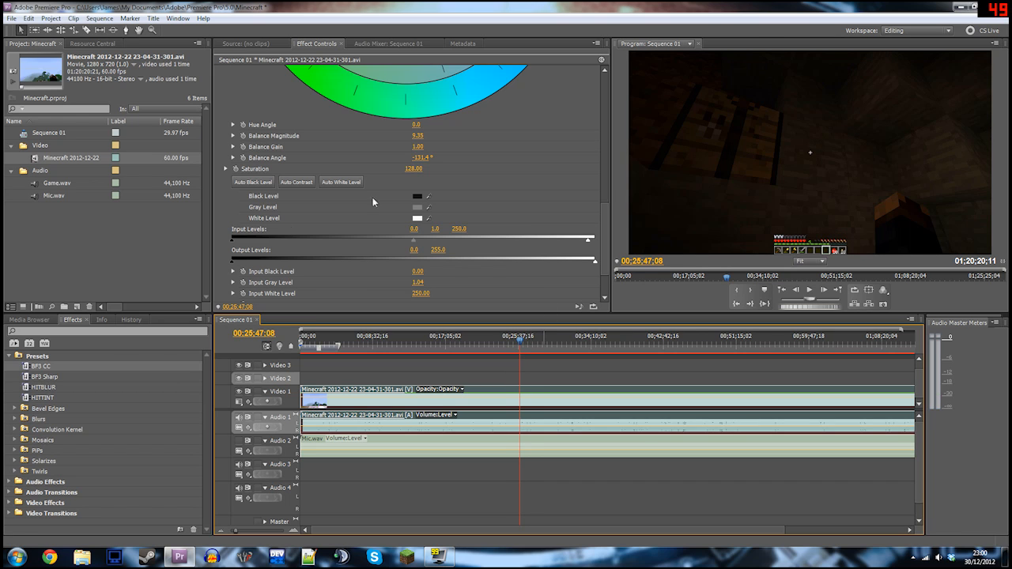
{"action": "left_click", "coordinate": [428, 196]}
{"action": "left_click", "coordinate": [810, 152]}
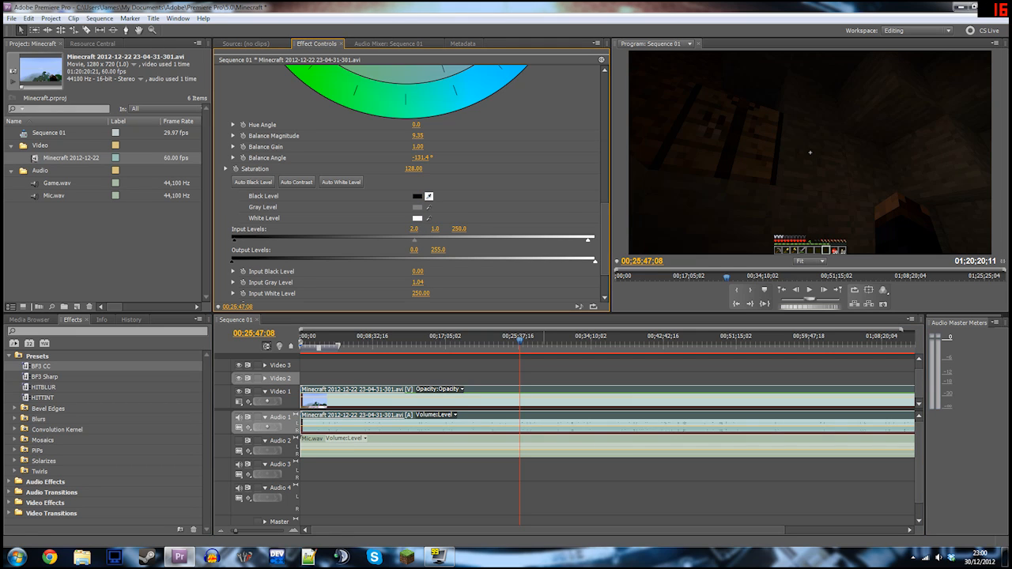
{"action": "left_click", "coordinate": [671, 143]}
Set the input levels to black 8.45, gray 1.21 and white 239.94, checking dark scenes up to 00;31;01;05.
{"action": "left_click_drag", "start_coordinate": [234, 244], "coordinate": [241, 246]}
{"action": "left_click_drag", "start_coordinate": [585, 242], "coordinate": [553, 241]}
{"action": "left_click_drag", "start_coordinate": [242, 241], "coordinate": [242, 243]}
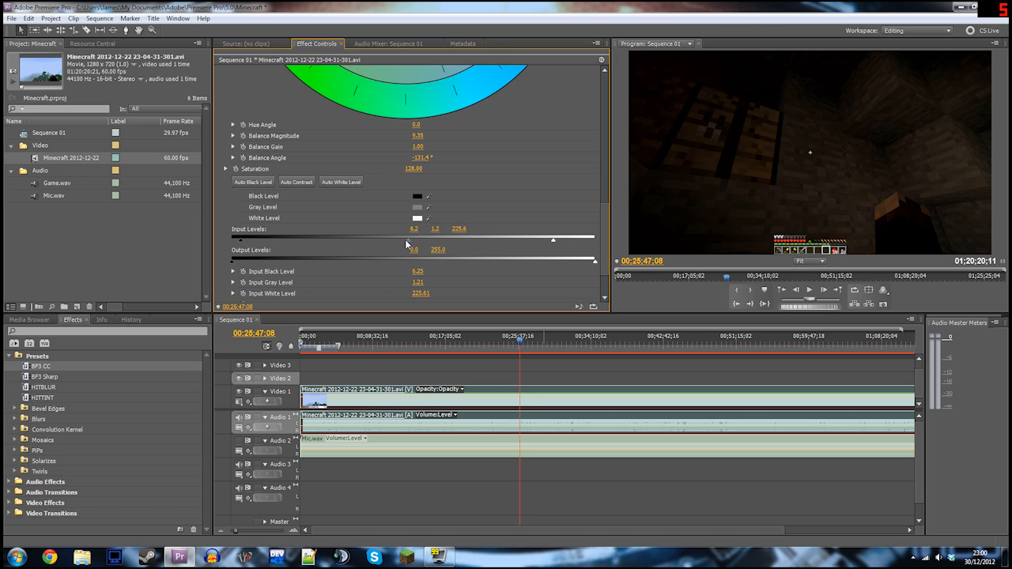
{"action": "left_click_drag", "start_coordinate": [516, 340], "coordinate": [550, 342]}
{"action": "left_click_drag", "start_coordinate": [409, 244], "coordinate": [405, 240]}
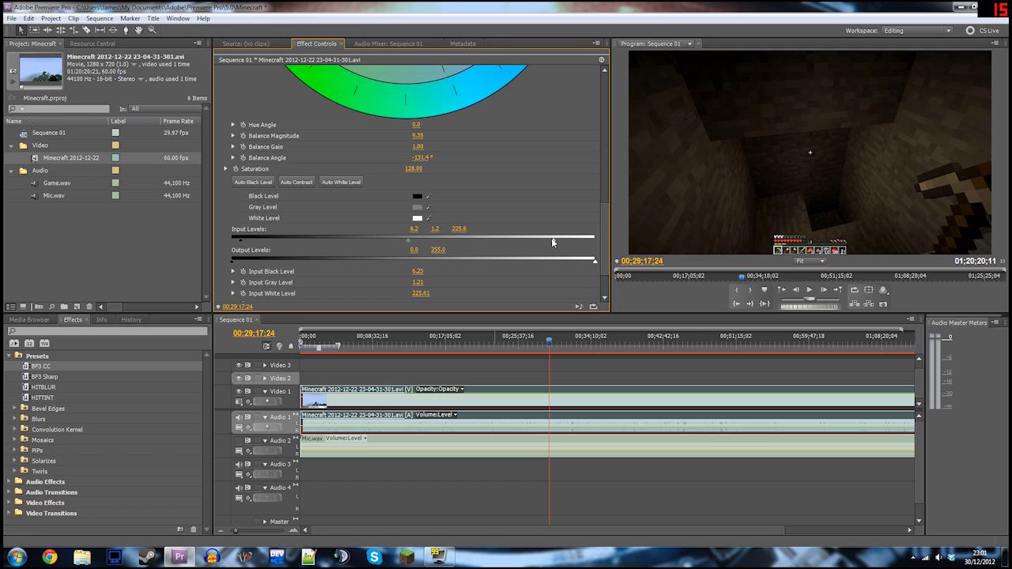
{"action": "left_click_drag", "start_coordinate": [552, 242], "coordinate": [573, 242]}
{"action": "left_click_drag", "start_coordinate": [241, 243], "coordinate": [244, 244]}
{"action": "left_click_drag", "start_coordinate": [525, 348], "coordinate": [564, 344]}
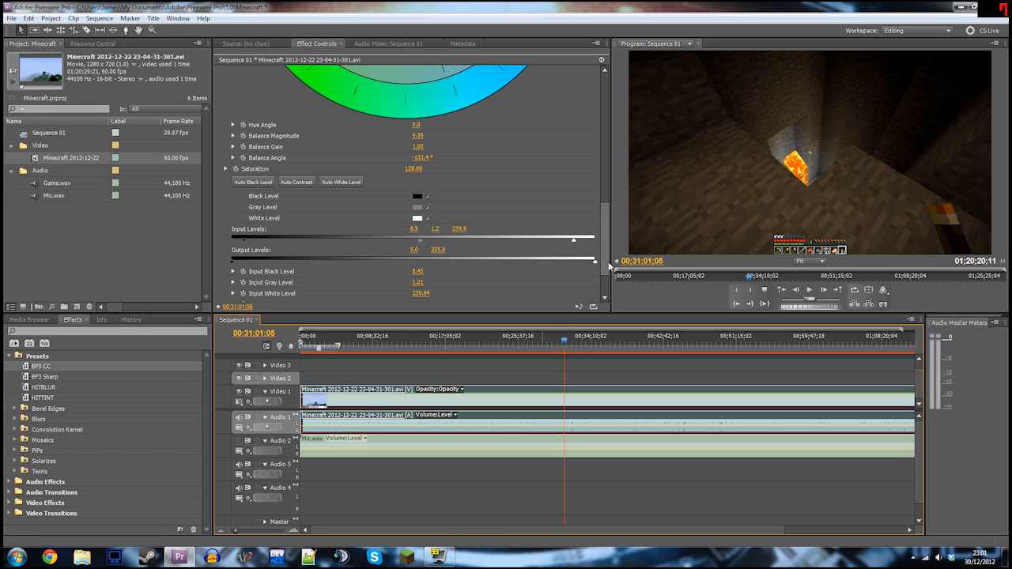
Collapse the Fast Color Corrector settings and scrub through the corrected footage back to 00;01;02;23.
{"action": "left_click_drag", "start_coordinate": [607, 269], "coordinate": [623, 117]}
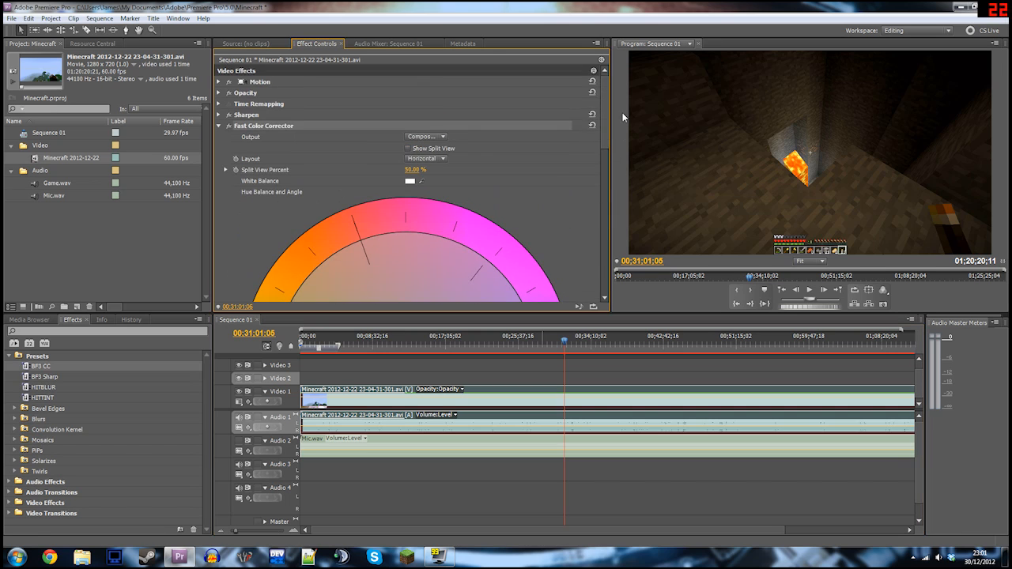
{"action": "left_click", "coordinate": [219, 126]}
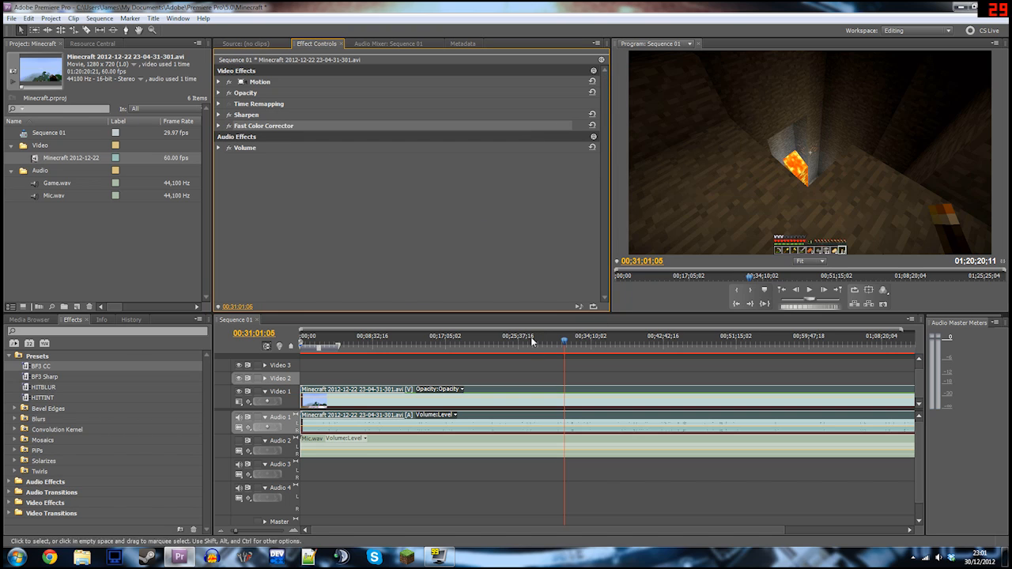
{"action": "left_click_drag", "start_coordinate": [364, 527], "coordinate": [586, 514]}
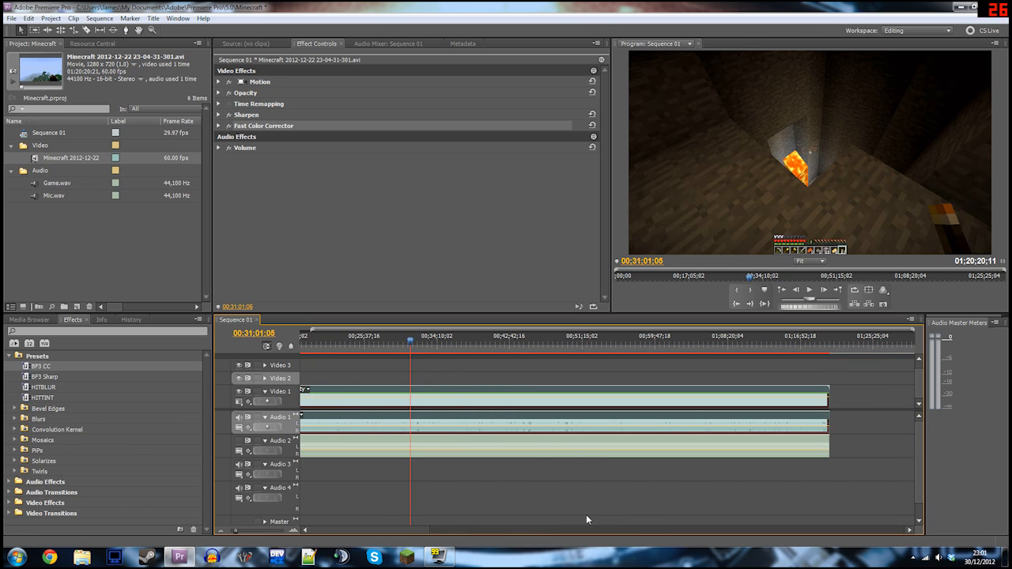
{"action": "left_click_drag", "start_coordinate": [820, 344], "coordinate": [363, 345]}
{"action": "left_click_drag", "start_coordinate": [506, 531], "coordinate": [352, 538]}
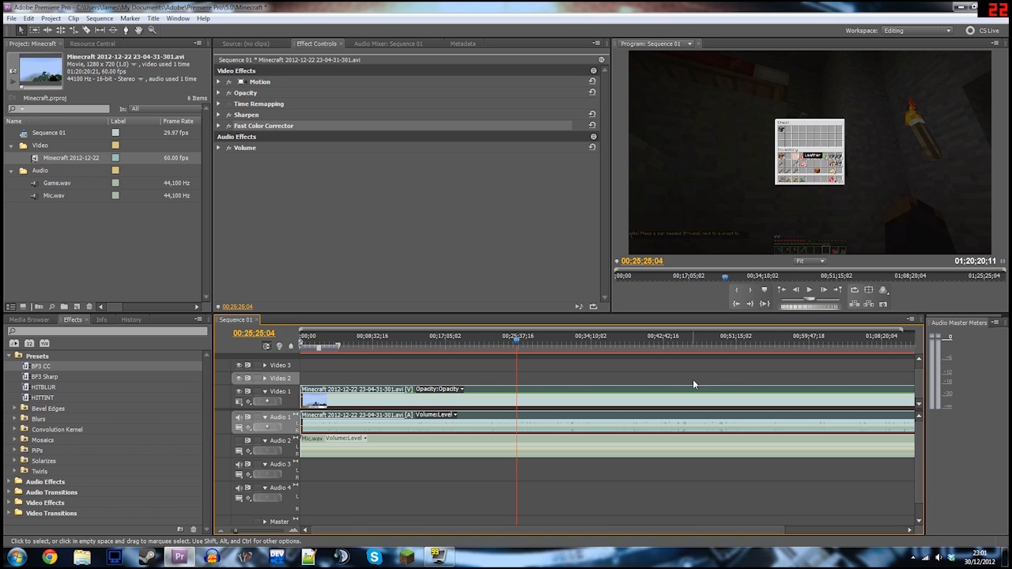
{"action": "left_click_drag", "start_coordinate": [523, 343], "coordinate": [309, 347]}
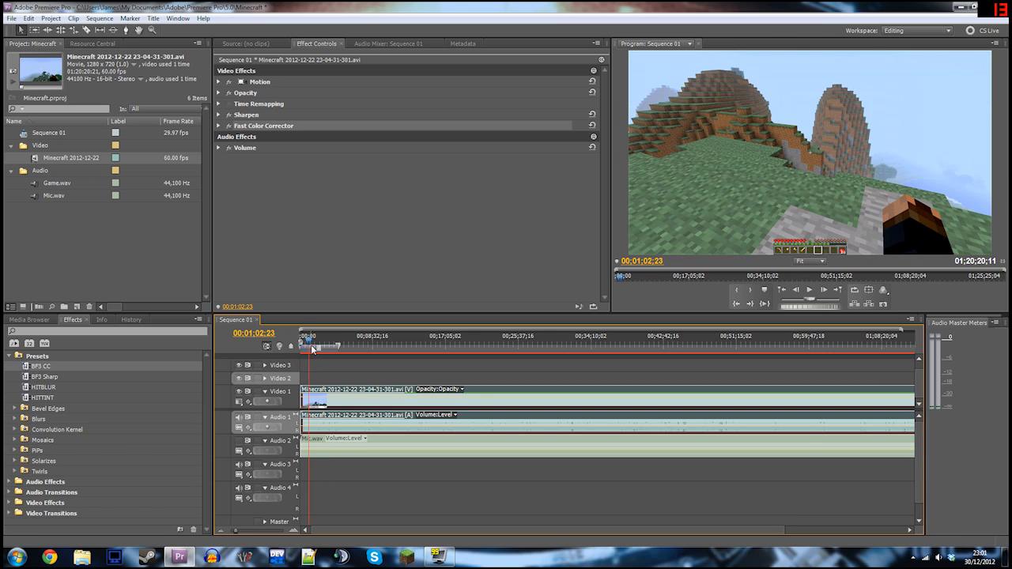
Play the opening of the footage and park the playhead at 00;00;13;23.
{"action": "left_click", "coordinate": [246, 532]}
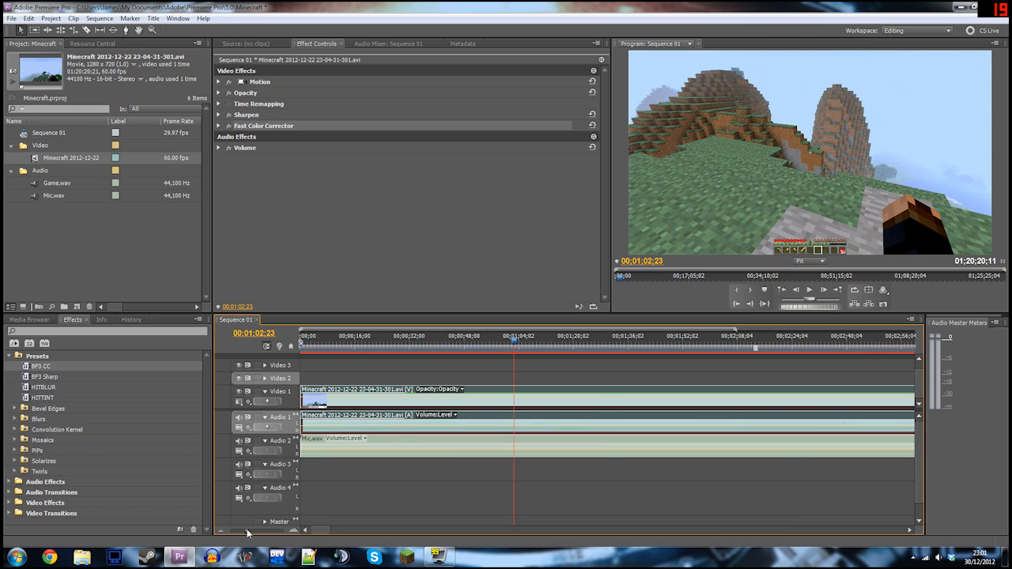
{"action": "left_click", "coordinate": [246, 532]}
{"action": "left_click_drag", "start_coordinate": [371, 354], "coordinate": [316, 356]}
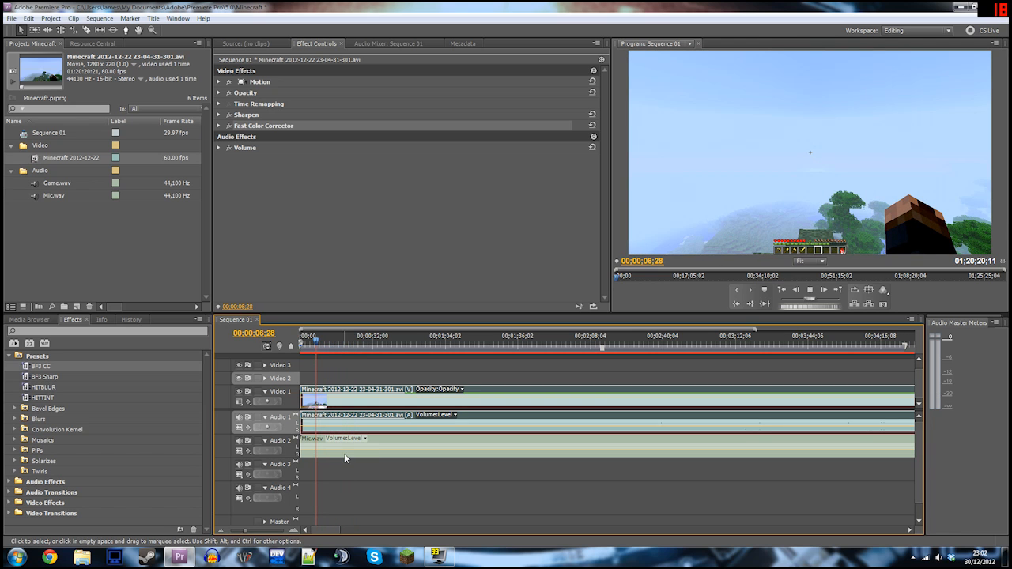
{"action": "key", "text": "space"}
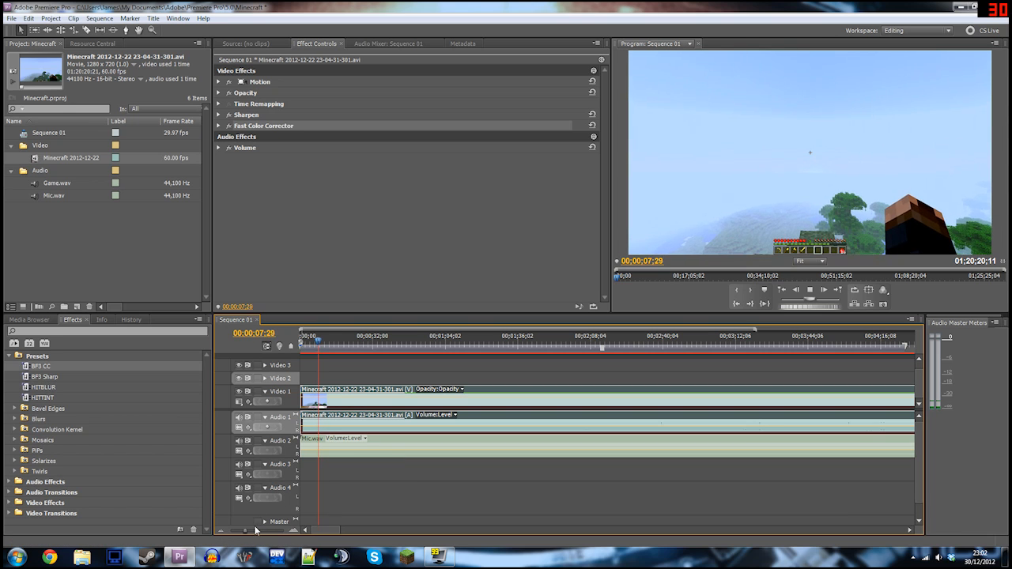
{"action": "left_click", "coordinate": [255, 531]}
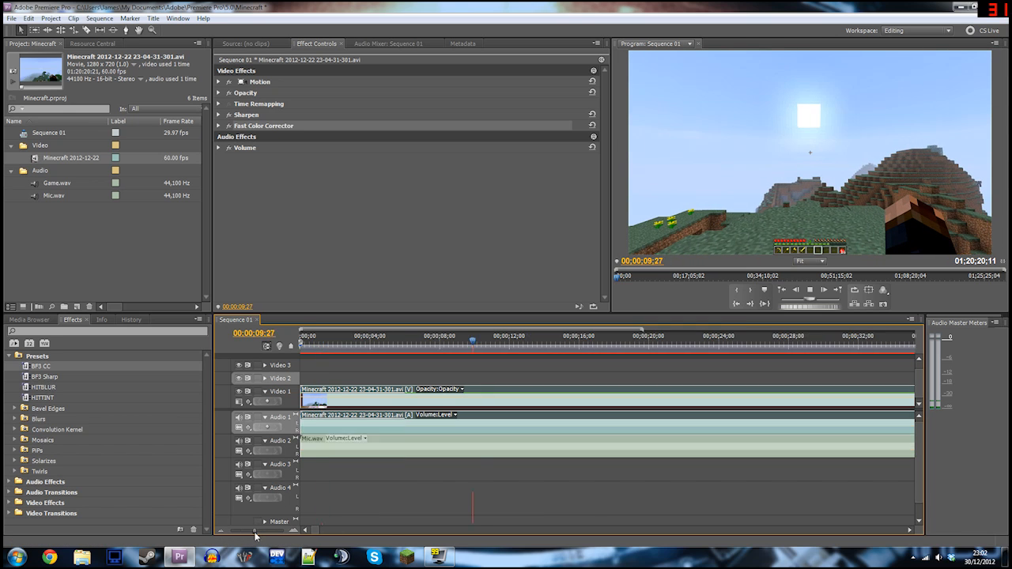
{"action": "left_click_drag", "start_coordinate": [255, 532], "coordinate": [269, 531]}
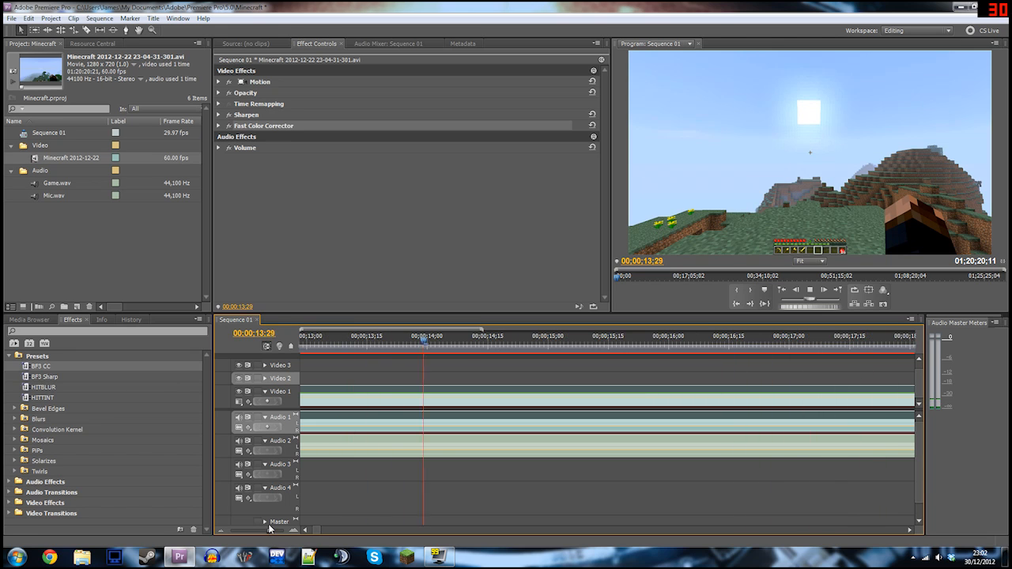
{"action": "key", "text": "space"}
{"action": "left_click_drag", "start_coordinate": [503, 352], "coordinate": [399, 348]}
Split the Minecraft clip with its linked audio and the Mic.wav clip at 00;00;13;23 using the Razor tool.
{"action": "key", "text": "c"}
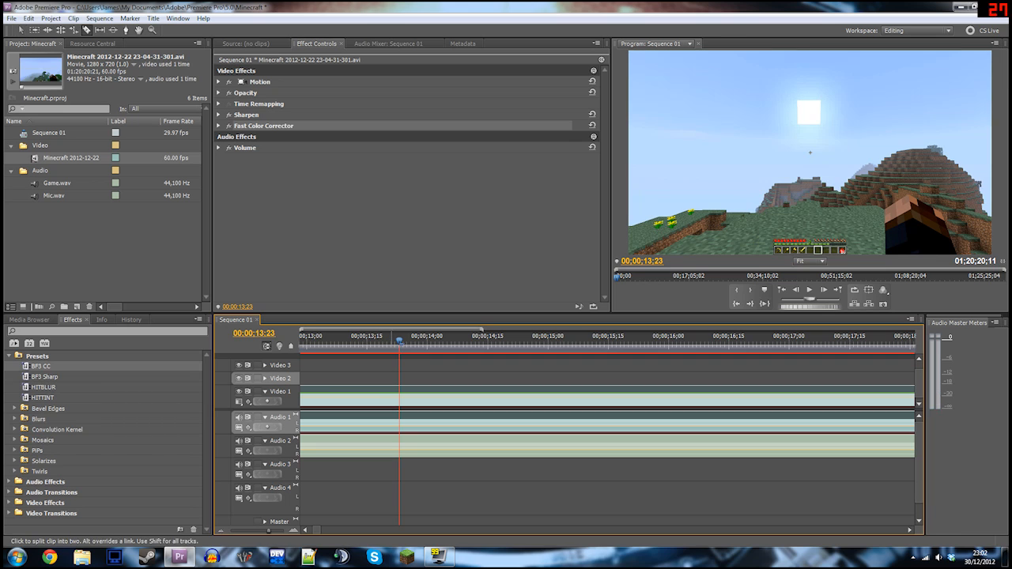
{"action": "left_click_drag", "start_coordinate": [269, 531], "coordinate": [283, 531]}
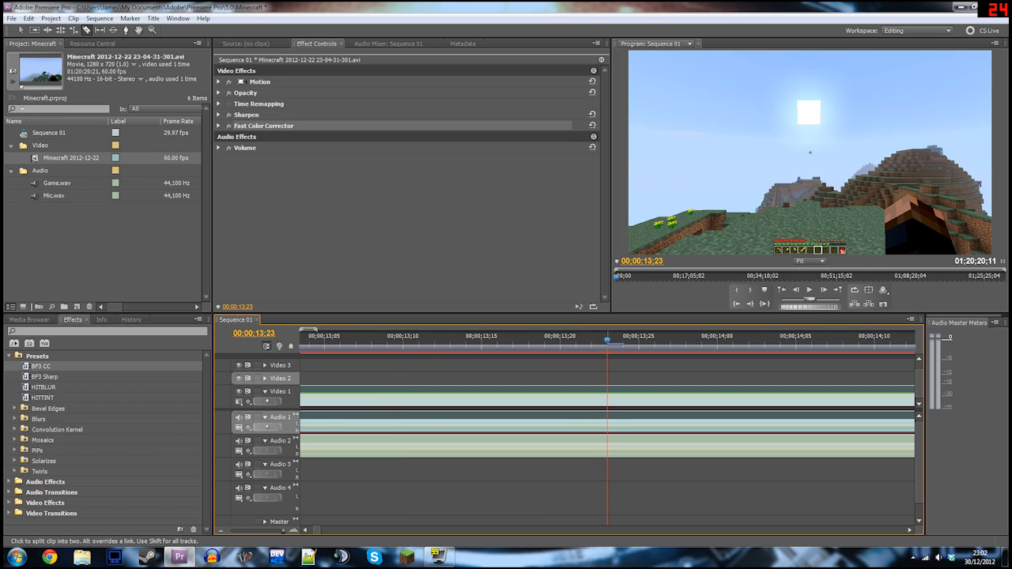
{"action": "left_click", "coordinate": [607, 399]}
{"action": "left_click", "coordinate": [608, 444]}
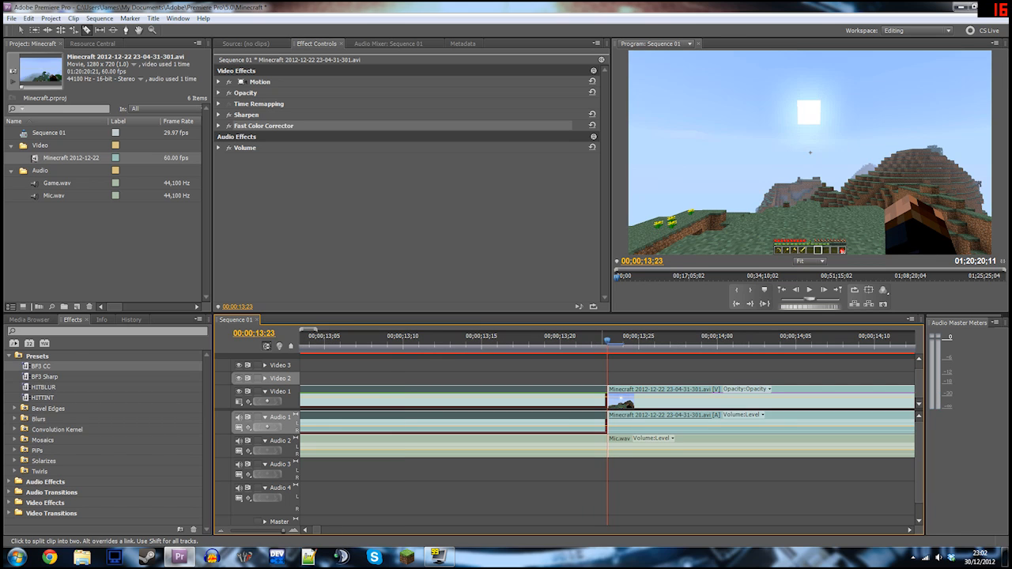
Delete the video and audio segments before the cut at 00;00;13;23.
{"action": "key", "text": "v"}
{"action": "left_click_drag", "start_coordinate": [551, 377], "coordinate": [503, 478]}
{"action": "key", "text": "Delete"}
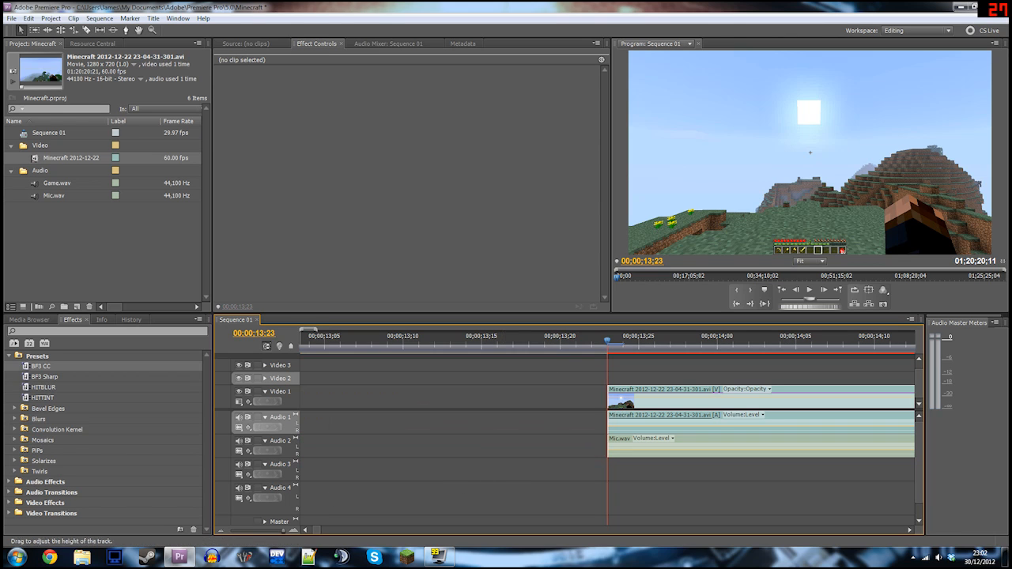
Try moving the remaining video and audio clips together to the start of the sequence.
{"action": "left_click_drag", "start_coordinate": [283, 531], "coordinate": [251, 532]}
{"action": "left_click_drag", "start_coordinate": [393, 378], "coordinate": [480, 487]}
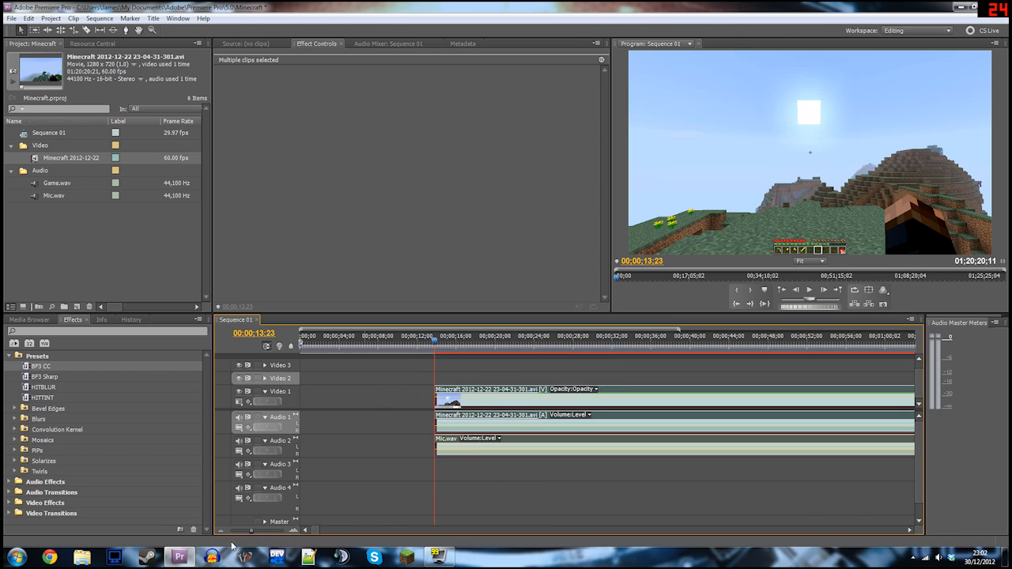
{"action": "left_click_drag", "start_coordinate": [251, 530], "coordinate": [241, 530]}
{"action": "left_click_drag", "start_coordinate": [341, 395], "coordinate": [327, 396]}
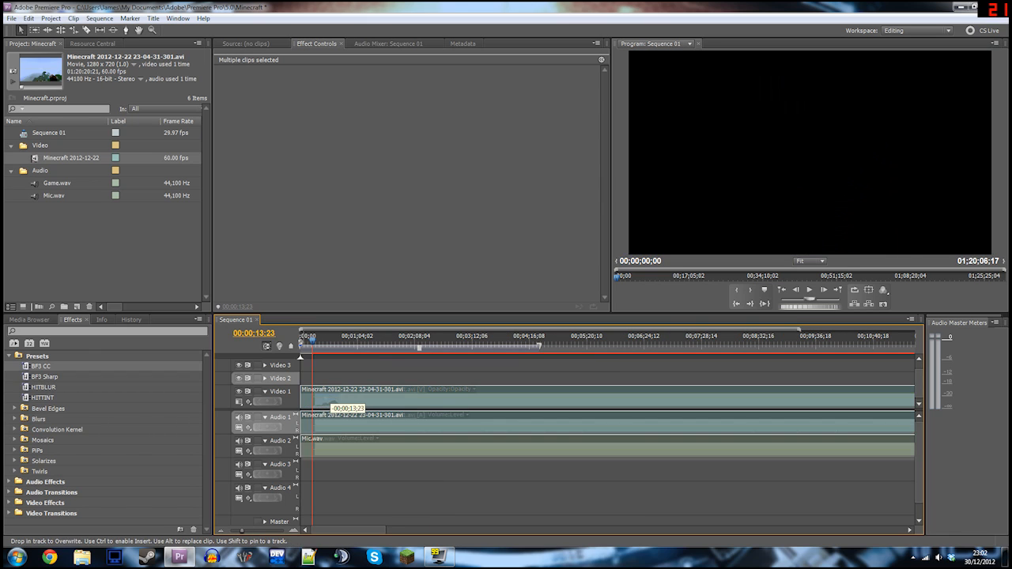
{"action": "left_click_drag", "start_coordinate": [328, 397], "coordinate": [340, 407]}
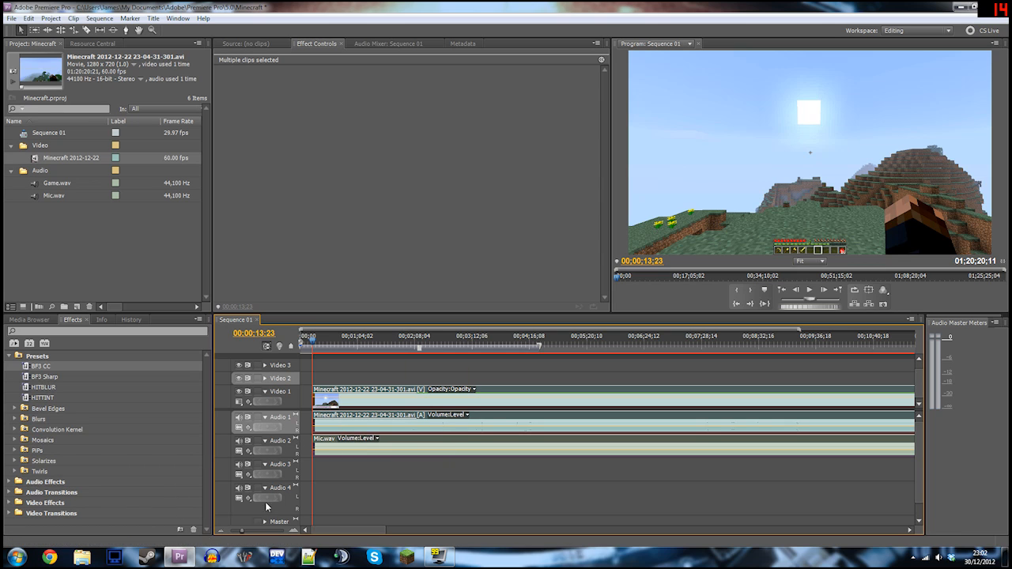
Deselect the clips and briefly play the trimmed footage from 00;00;13;23.
{"action": "left_click", "coordinate": [252, 530]}
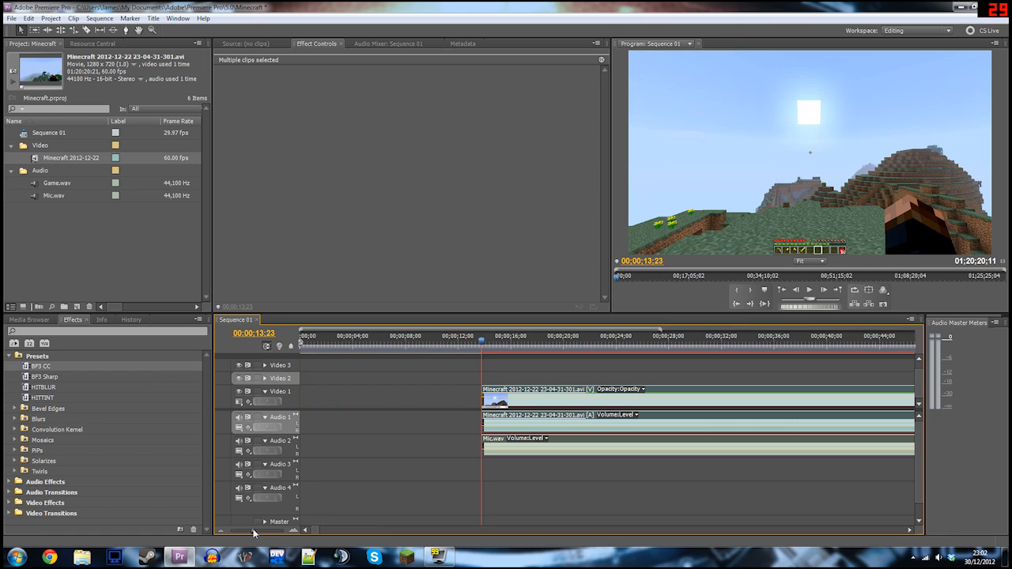
{"action": "left_click", "coordinate": [265, 532]}
{"action": "left_click", "coordinate": [574, 460]}
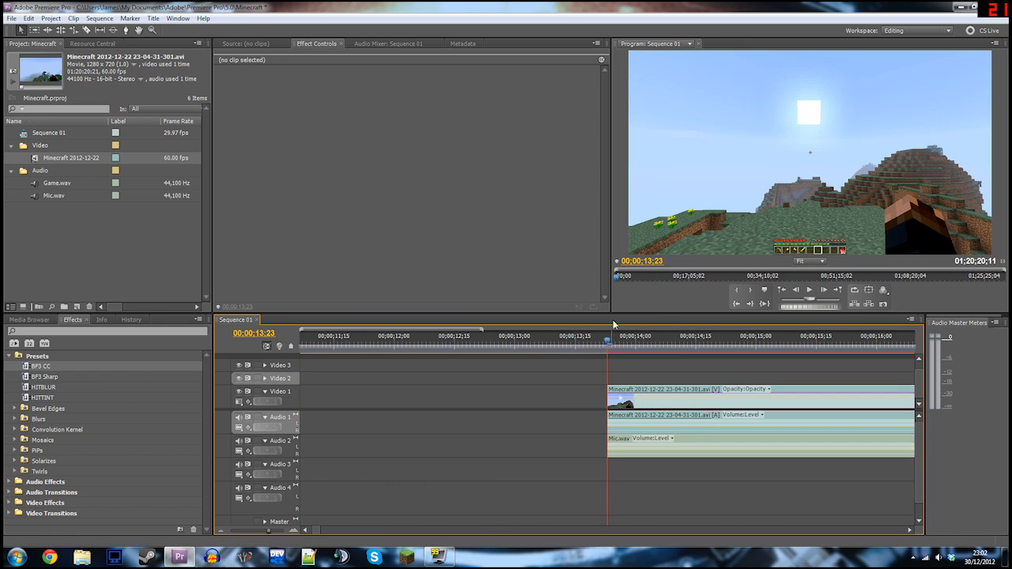
{"action": "key", "text": "space"}
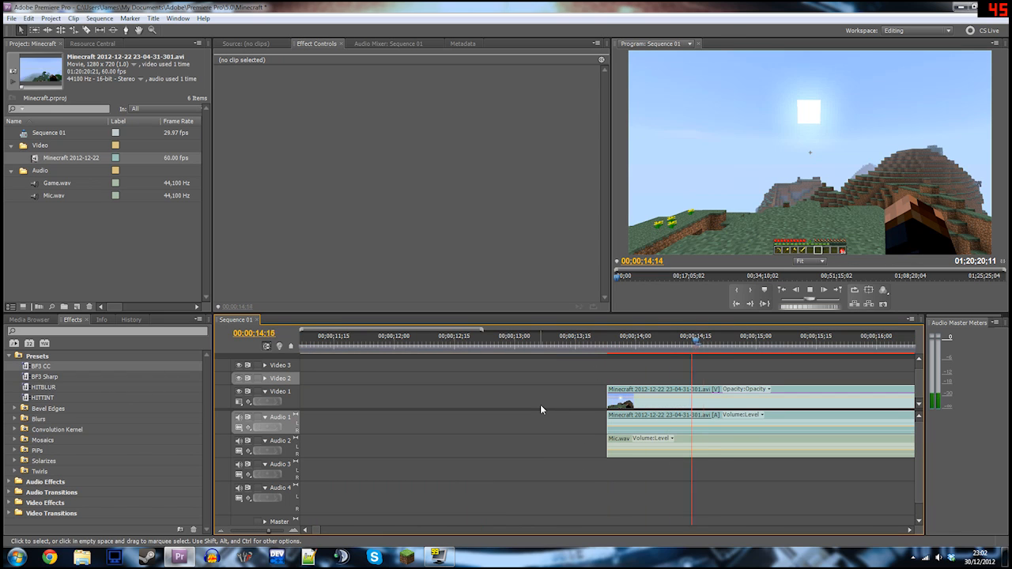
{"action": "key", "text": "space"}
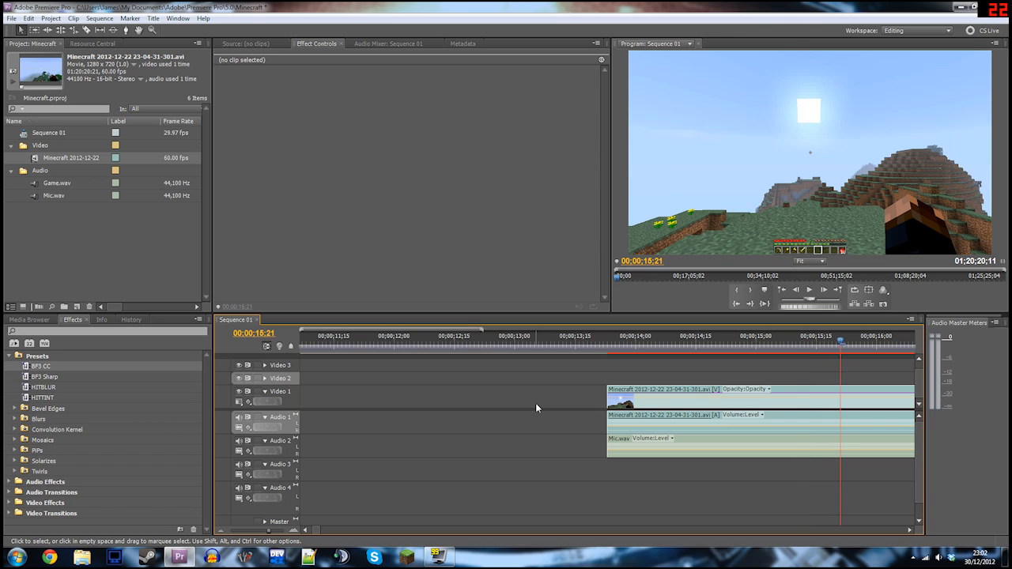
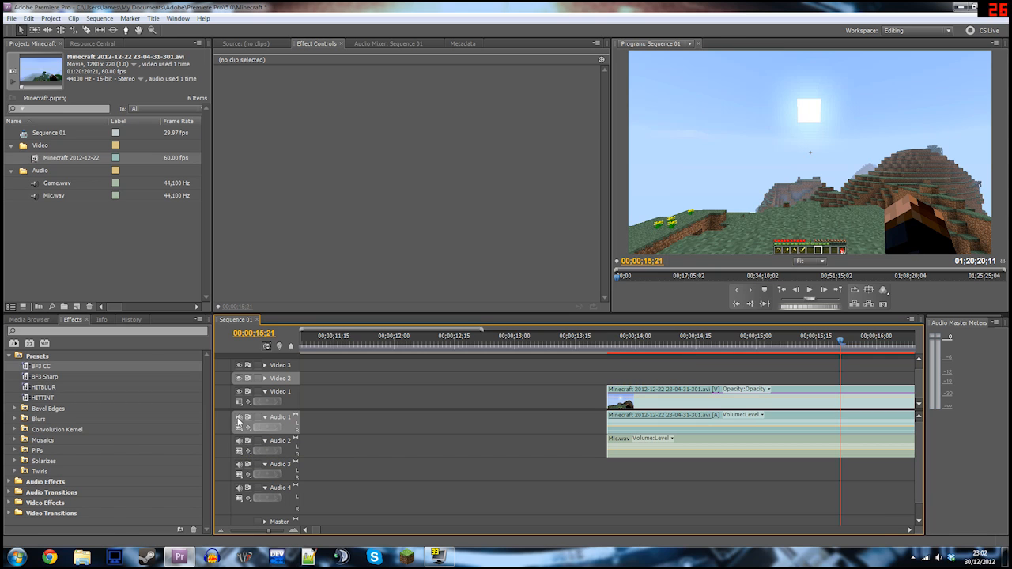
Mute the Audio 1 track and play the sequence from about 00;00;15;21 to listen to the microphone audio alone.
{"action": "left_click", "coordinate": [608, 348]}
{"action": "left_click_drag", "start_coordinate": [608, 348], "coordinate": [613, 349]}
{"action": "key", "text": "space"}
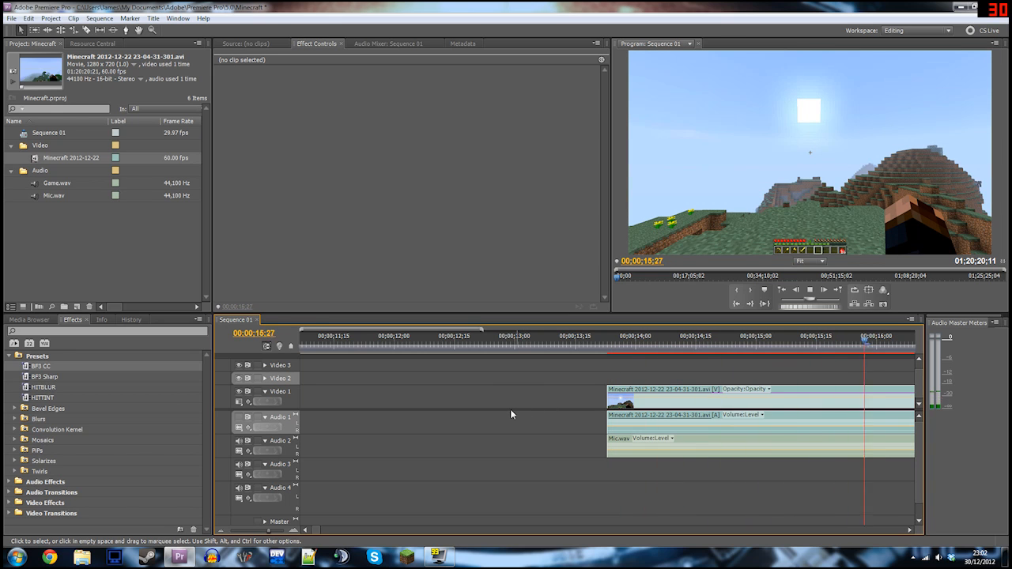
{"action": "key", "text": "space"}
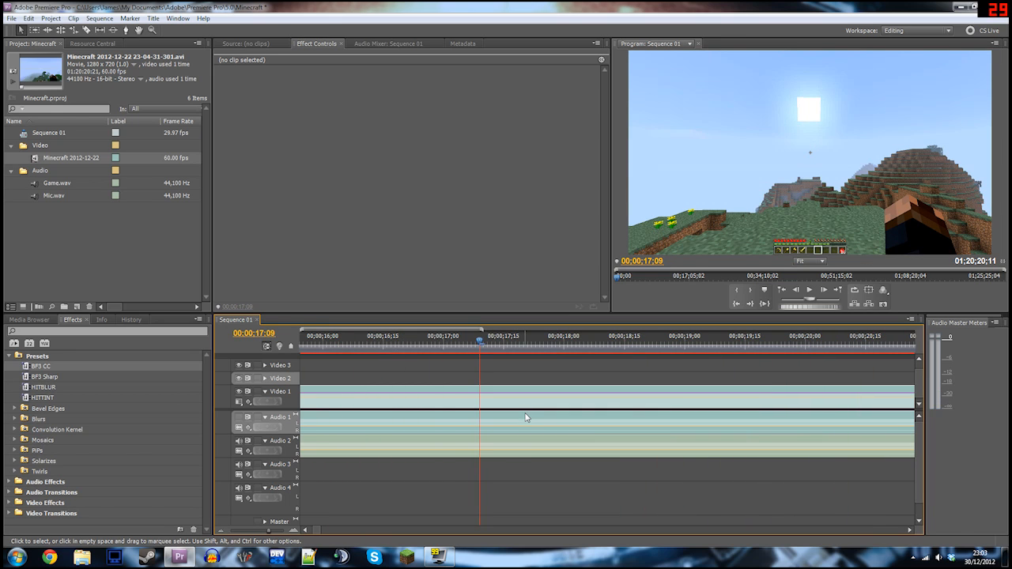
Collapse the Presets effects folder and replay the microphone audio from 00;00;16;05.
{"action": "left_click", "coordinate": [957, 387]}
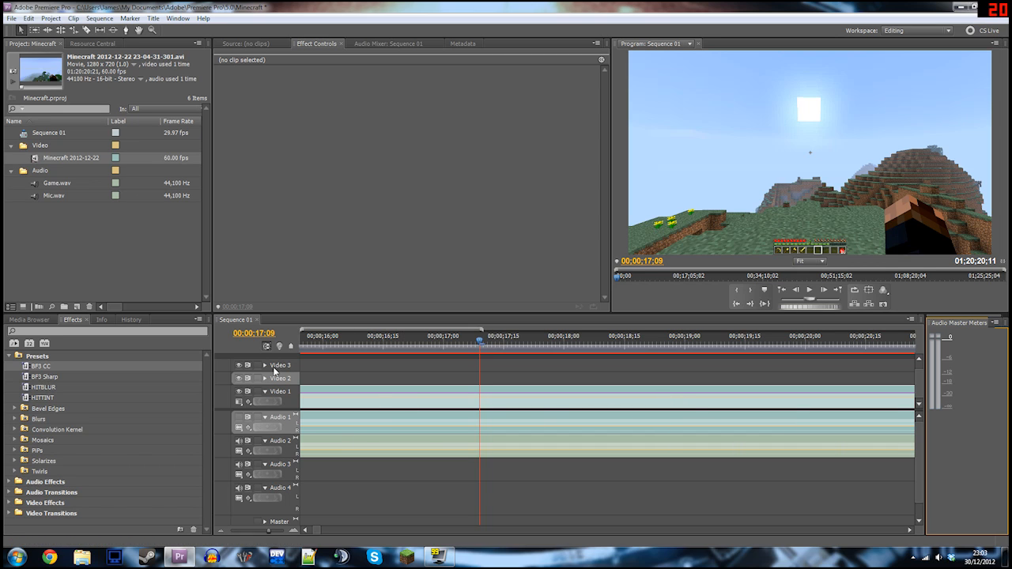
{"action": "left_click", "coordinate": [10, 357]}
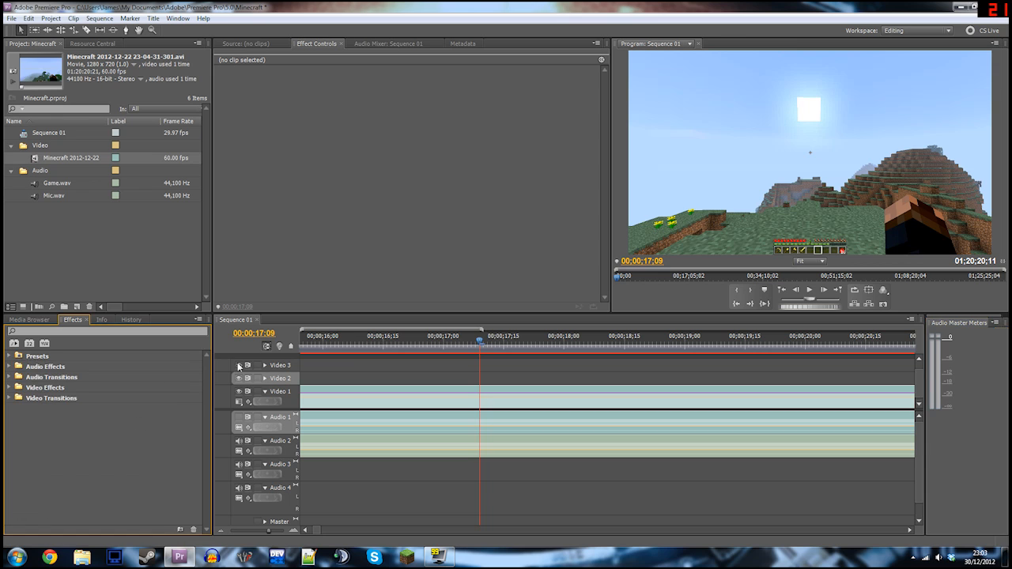
{"action": "left_click_drag", "start_coordinate": [406, 346], "coordinate": [343, 346]}
{"action": "key", "text": "space"}
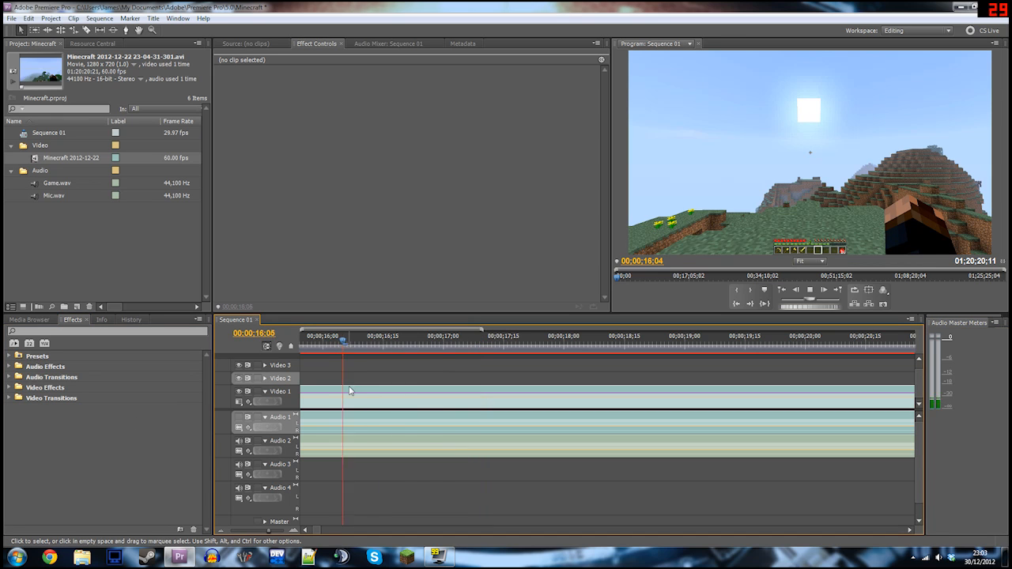
{"action": "key", "text": "space"}
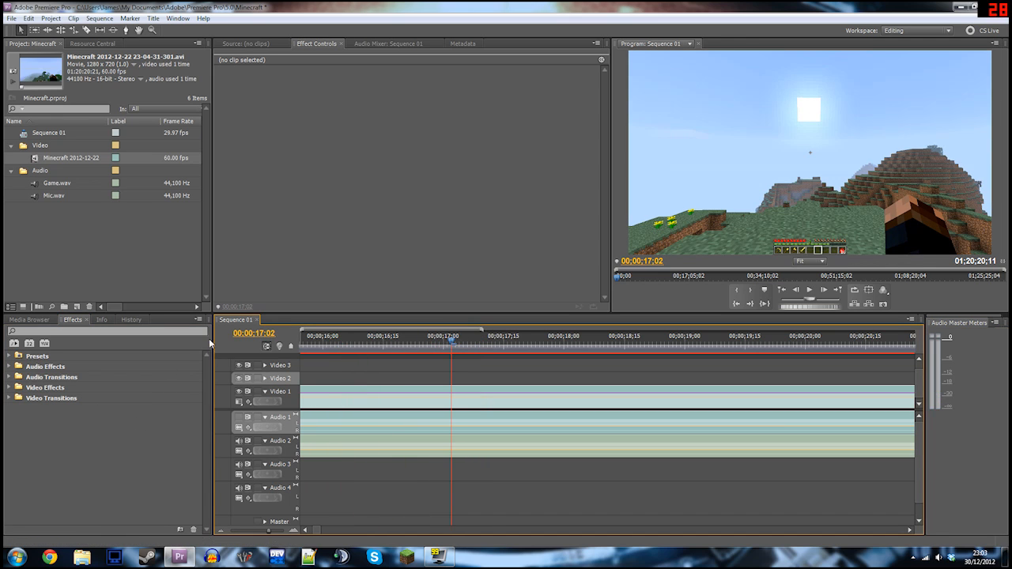
Apply the stereo DeNoiser audio effect to the Mic.wav clip on Audio 2.
{"action": "left_click", "coordinate": [10, 366]}
{"action": "left_click", "coordinate": [14, 388]}
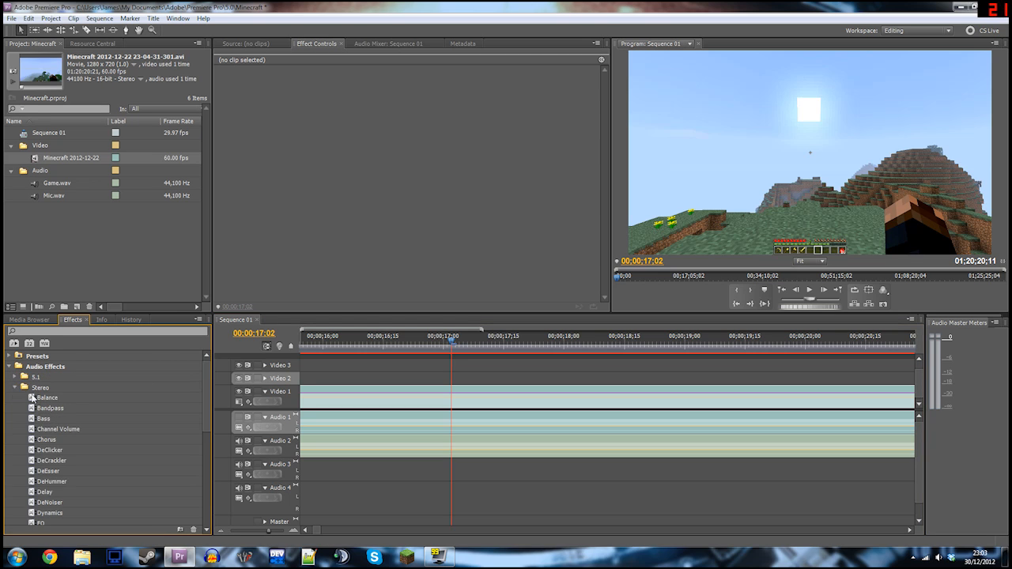
{"action": "left_click_drag", "start_coordinate": [204, 402], "coordinate": [205, 426]}
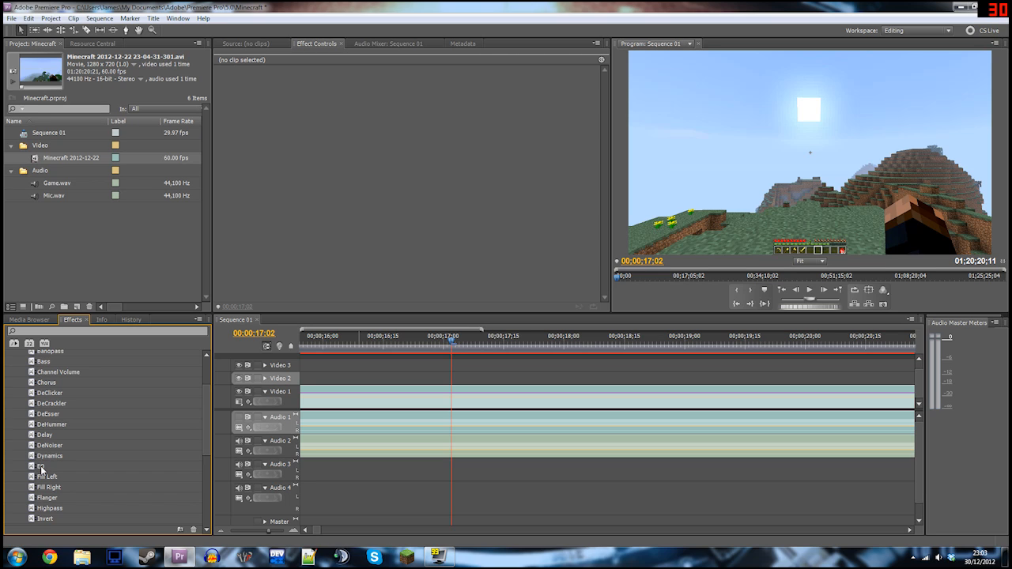
{"action": "left_click_drag", "start_coordinate": [47, 448], "coordinate": [372, 446]}
Rename the Audio 2 track as Mic and the Audio 1 track as Game.
{"action": "right_click", "coordinate": [276, 444]}
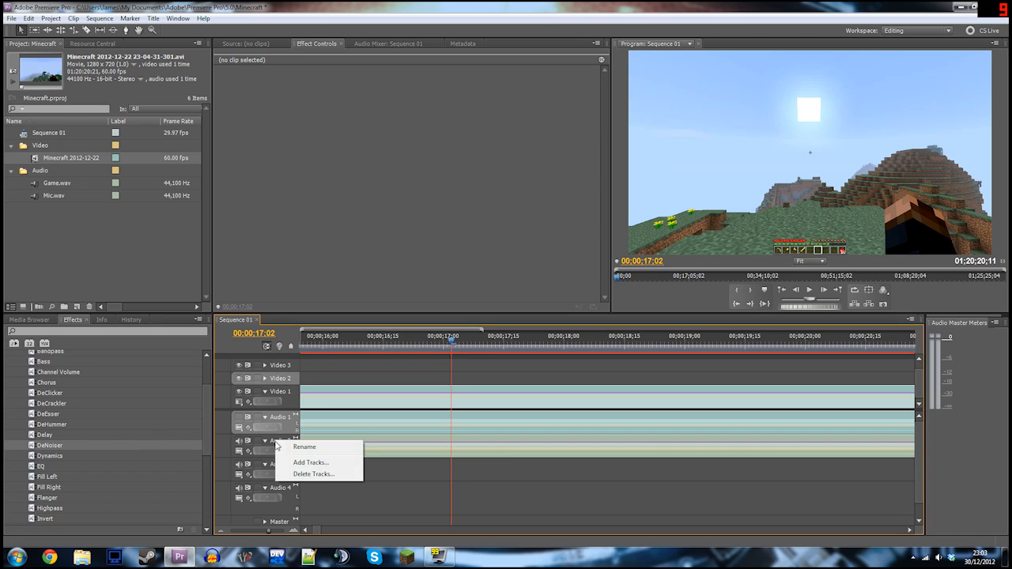
{"action": "left_click", "coordinate": [285, 448]}
{"action": "type", "text": "Ac"}
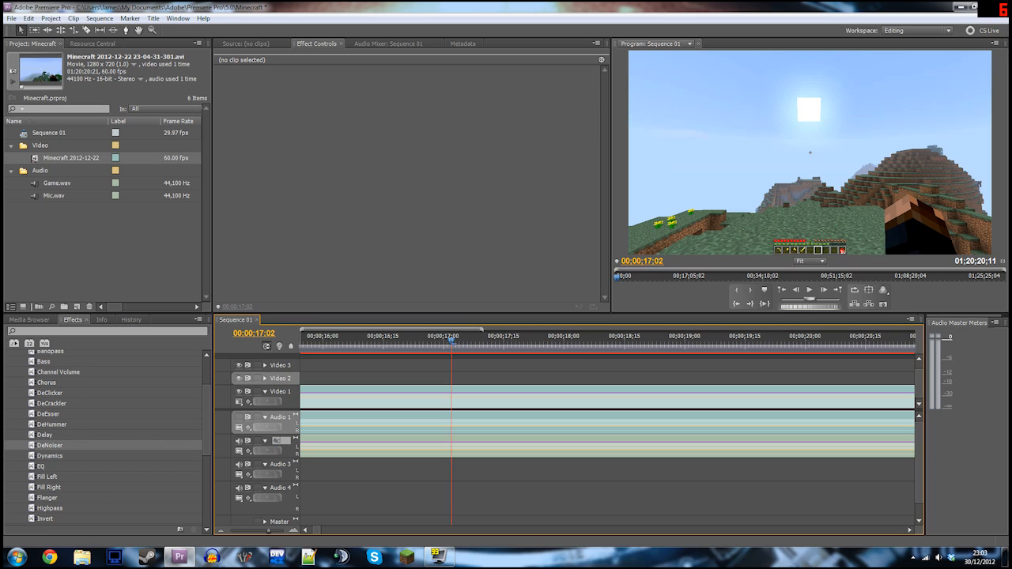
{"action": "right_click", "coordinate": [290, 417]}
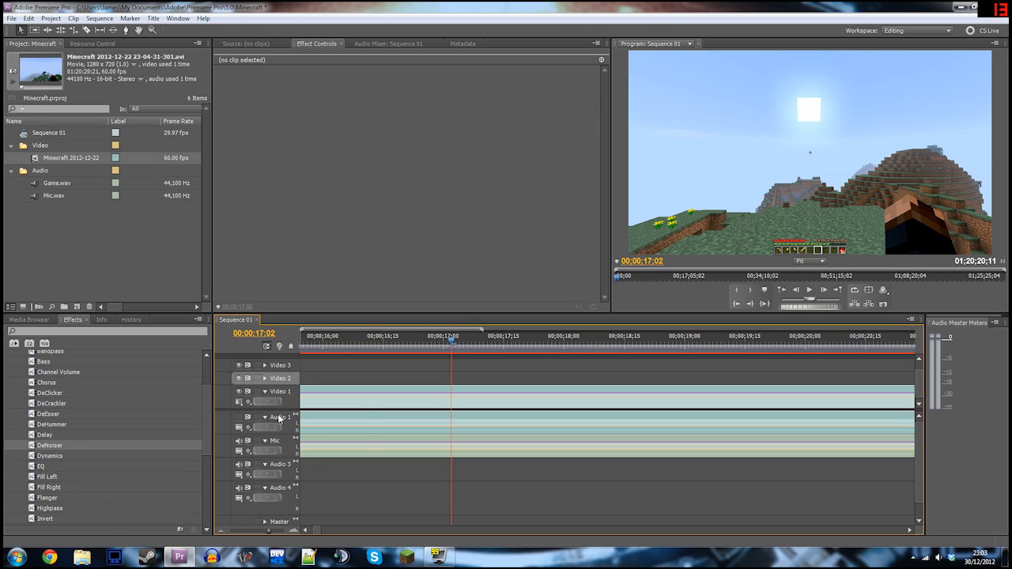
{"action": "left_click", "coordinate": [309, 425]}
{"action": "type", "text": "Game"}
{"action": "key", "text": "Return"}
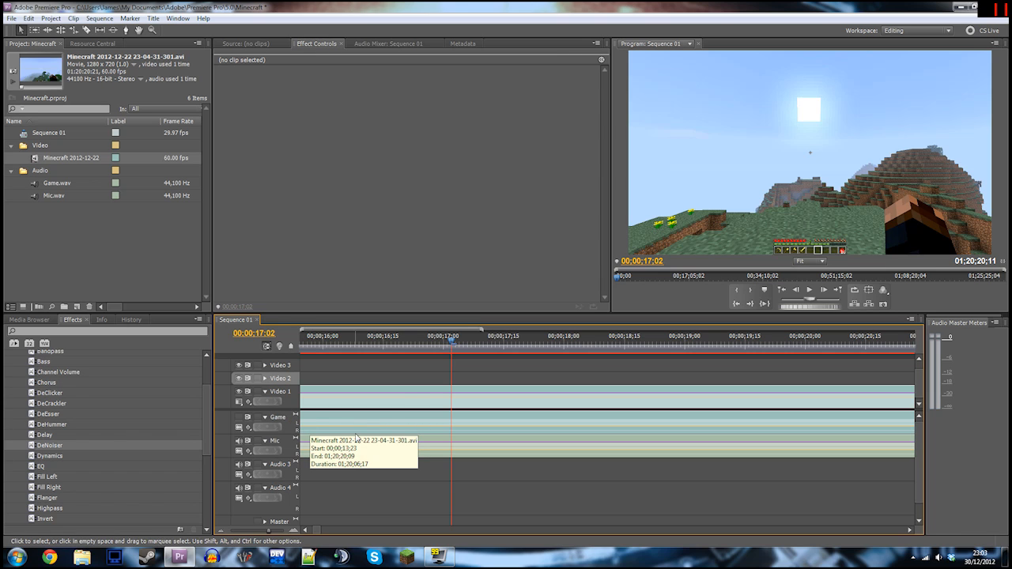
Select the Mic.wav clip and expand the Custom Setup controls of its DeNoiser effect.
{"action": "left_click", "coordinate": [350, 441]}
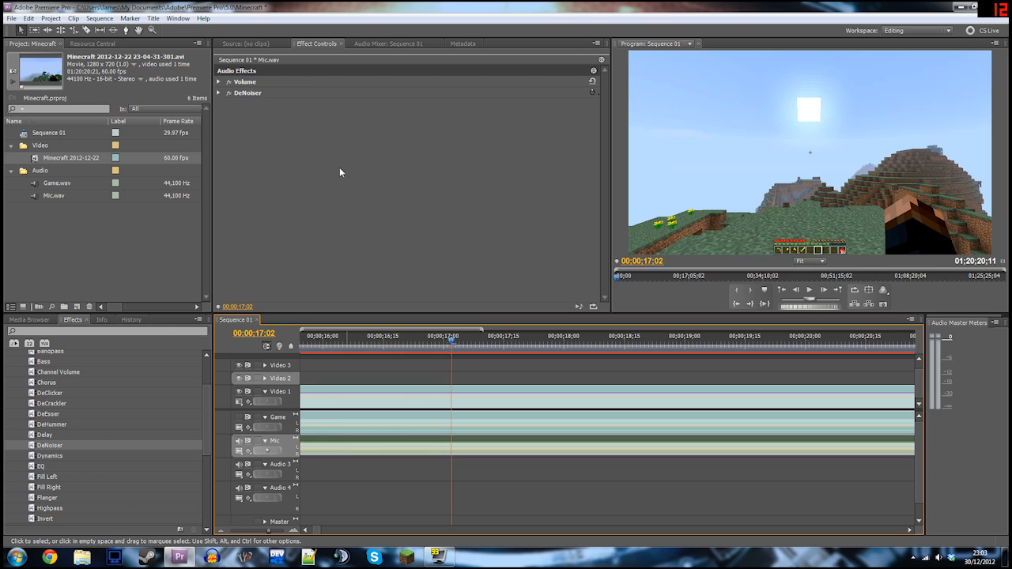
{"action": "left_click", "coordinate": [218, 94]}
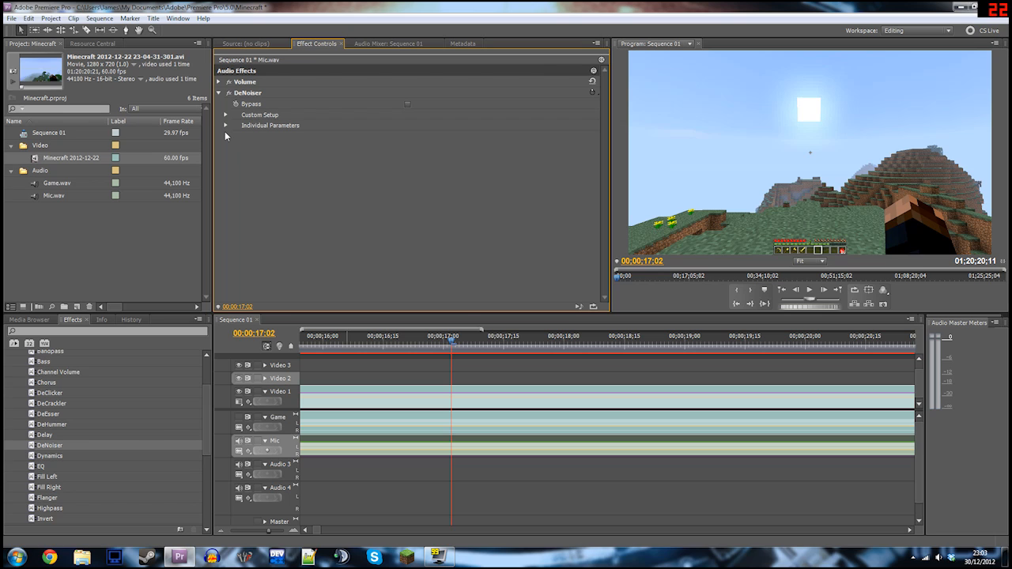
{"action": "left_click", "coordinate": [226, 125]}
{"action": "left_click", "coordinate": [227, 125]}
{"action": "left_click", "coordinate": [226, 116]}
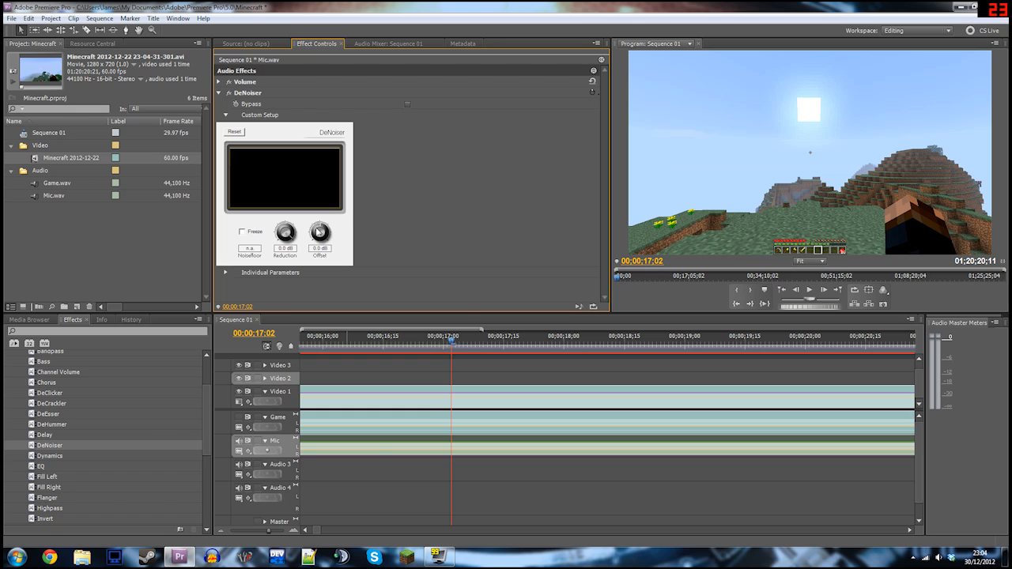
While playing the Mic.wav clip from 00;00;16;05, set the DeNoiser's Reduction to -20.0 dB and its Offset to 10.0 dB.
{"action": "left_click_drag", "start_coordinate": [383, 350], "coordinate": [343, 352]}
{"action": "left_click_drag", "start_coordinate": [320, 236], "coordinate": [287, 246]}
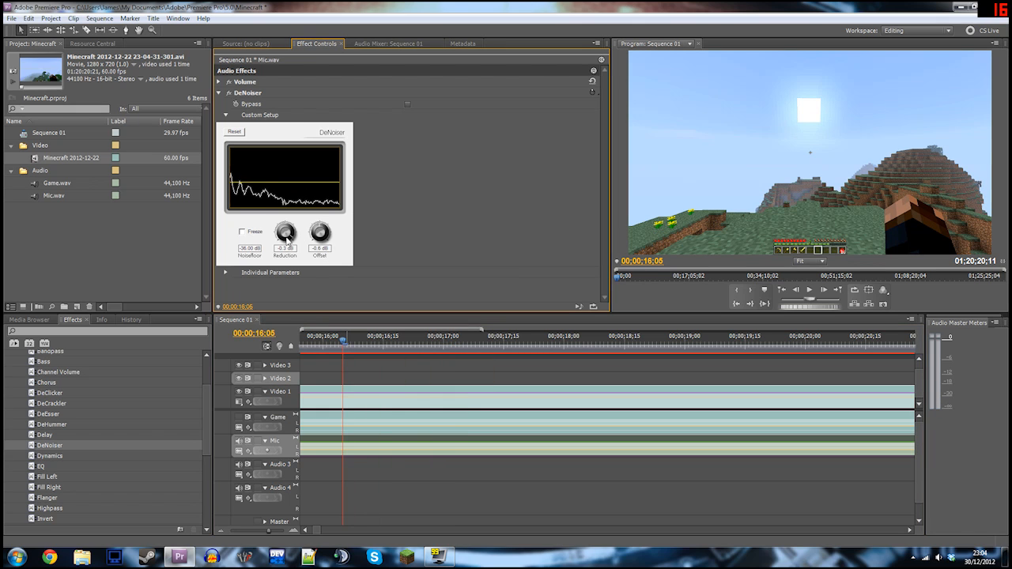
{"action": "key", "text": "space"}
{"action": "mouse_move", "coordinate": [321, 232]}
{"action": "left_mouse_down"}
{"action": "mouse_move", "coordinate": [318, 195]}
{"action": "mouse_move", "coordinate": [311, 303]}
{"action": "mouse_move", "coordinate": [314, 231]}
{"action": "left_mouse_up"}
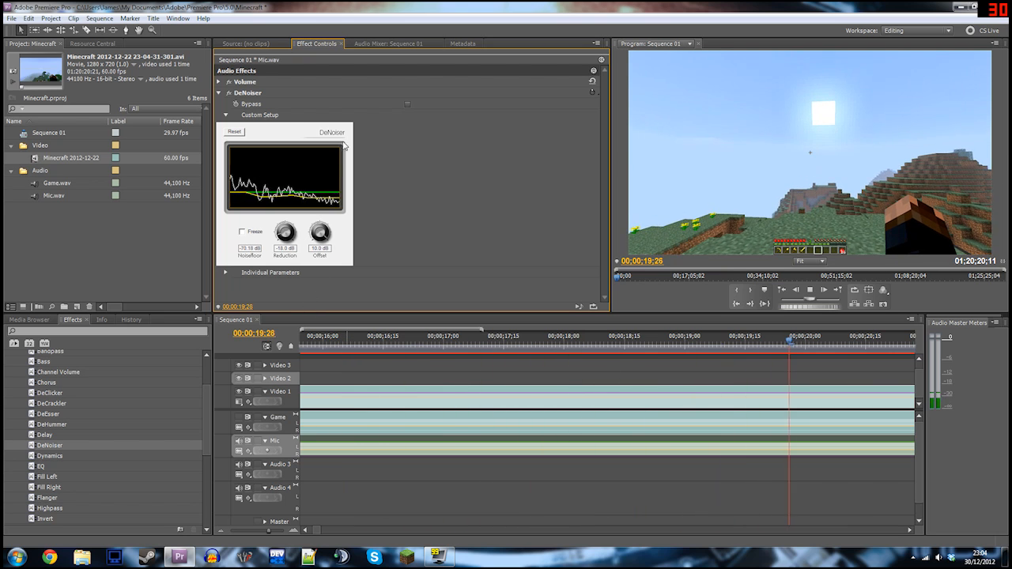
{"action": "left_click_drag", "start_coordinate": [285, 233], "coordinate": [282, 231]}
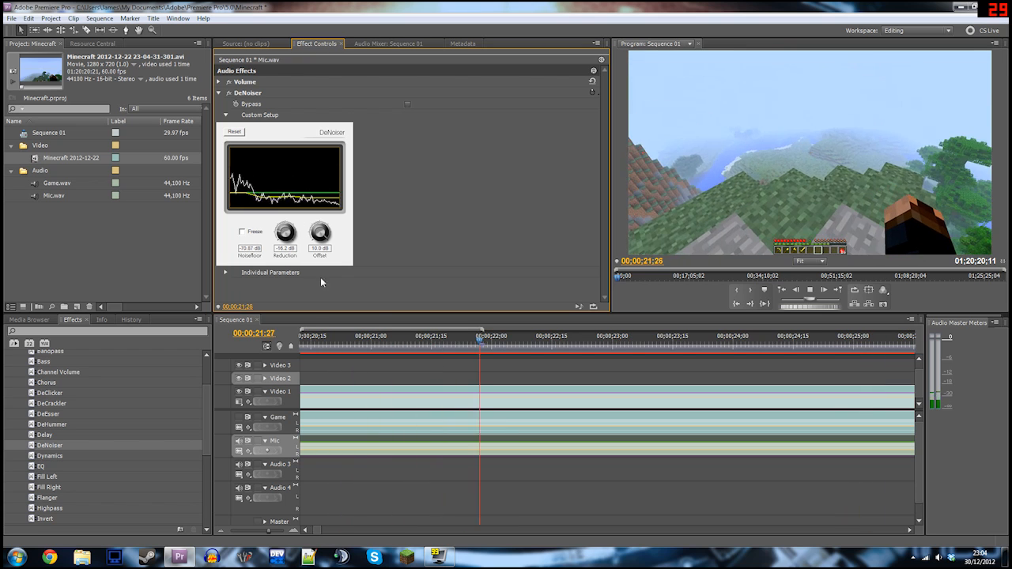
{"action": "left_click_drag", "start_coordinate": [317, 530], "coordinate": [285, 528]}
{"action": "left_click", "coordinate": [248, 533]}
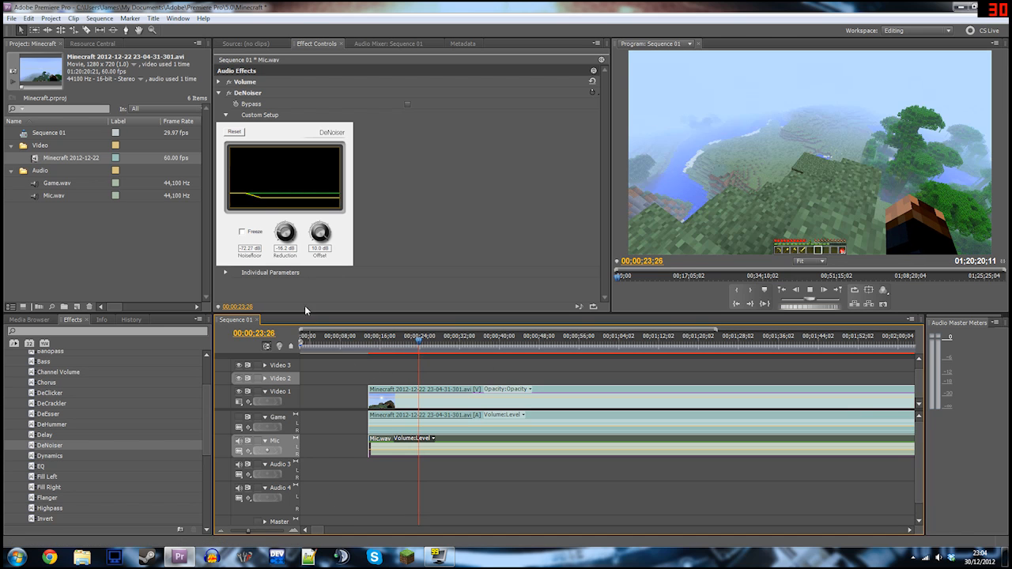
{"action": "left_click", "coordinate": [321, 239]}
{"action": "left_click_drag", "start_coordinate": [321, 239], "coordinate": [323, 282]}
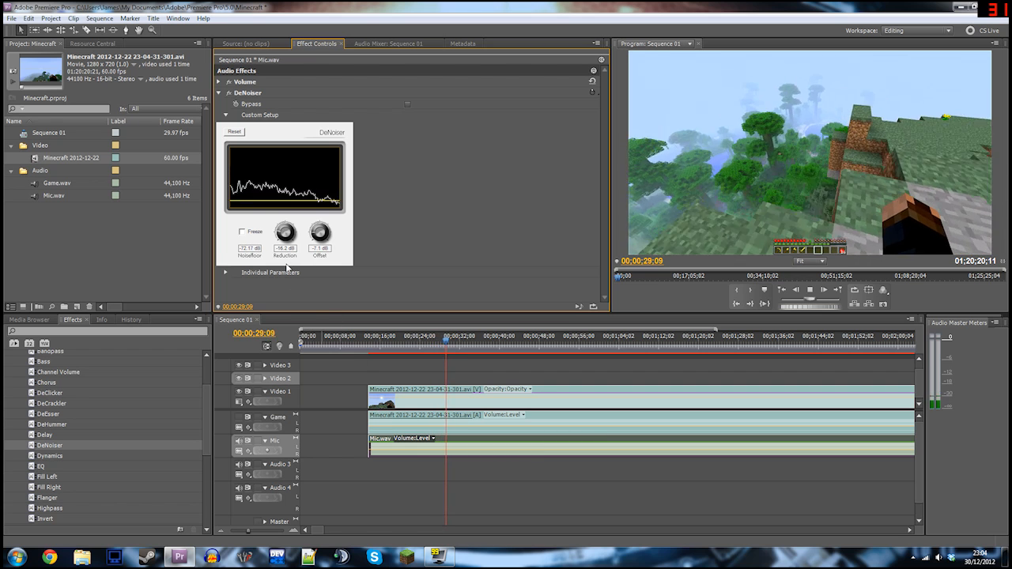
{"action": "left_click_drag", "start_coordinate": [287, 272], "coordinate": [287, 277]}
{"action": "left_click_drag", "start_coordinate": [320, 238], "coordinate": [333, 146]}
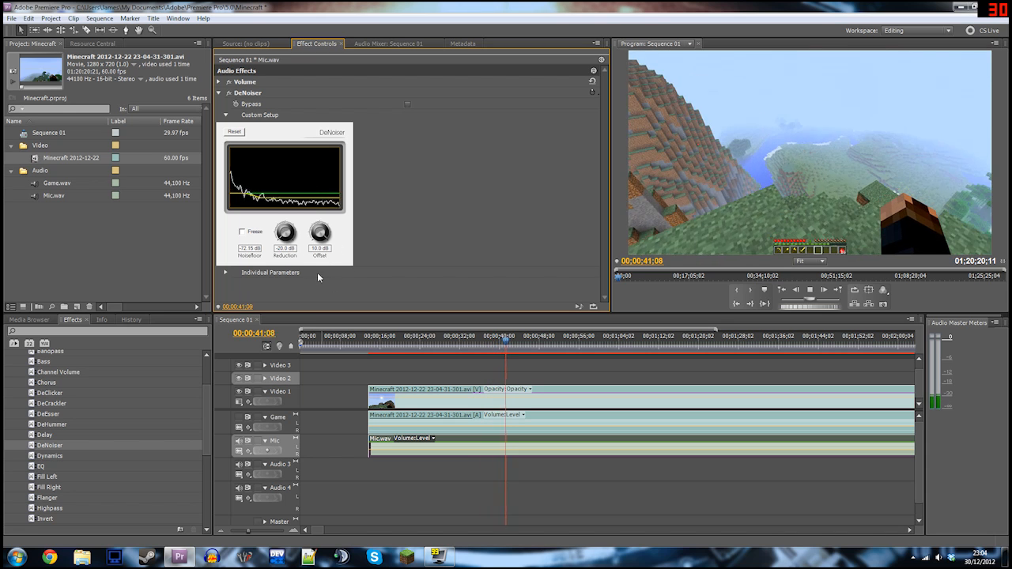
Preview the denoised mic audio at several points in the sequence and set the DeNoiser's Reduction to about -18.8 dB.
{"action": "left_click", "coordinate": [461, 338]}
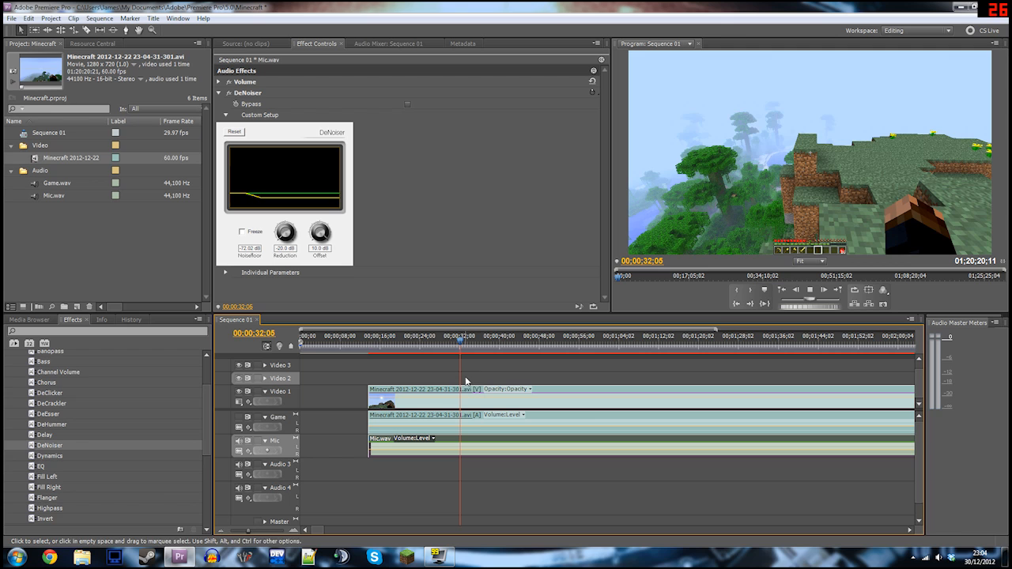
{"action": "left_click", "coordinate": [371, 338]}
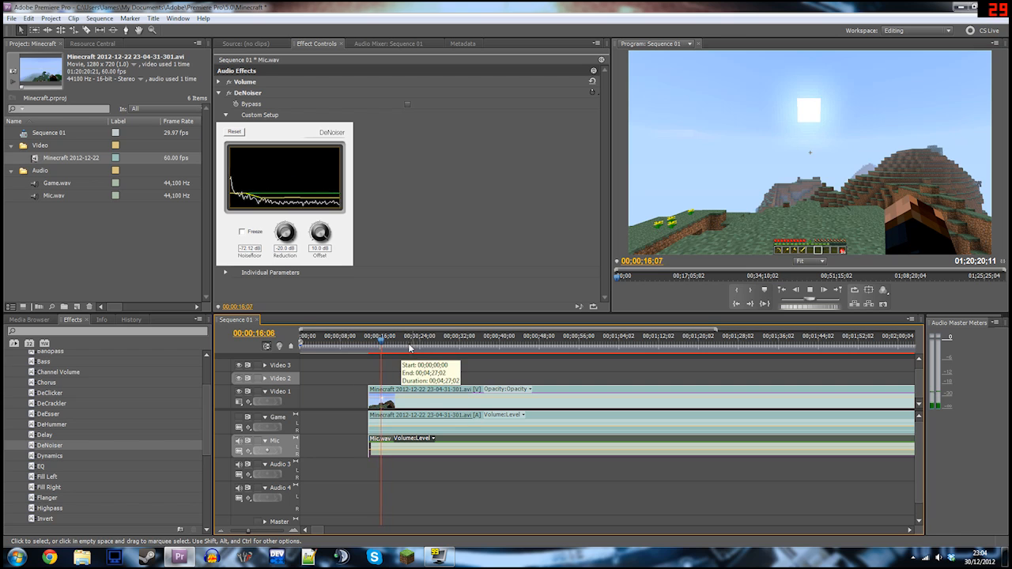
{"action": "left_click_drag", "start_coordinate": [399, 341], "coordinate": [506, 344]}
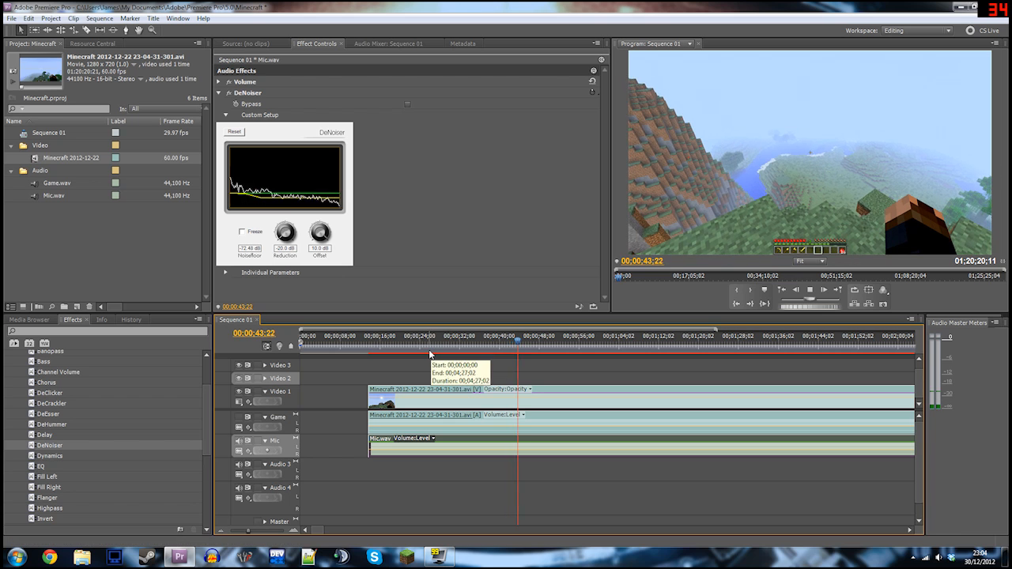
{"action": "left_click_drag", "start_coordinate": [282, 231], "coordinate": [279, 224]}
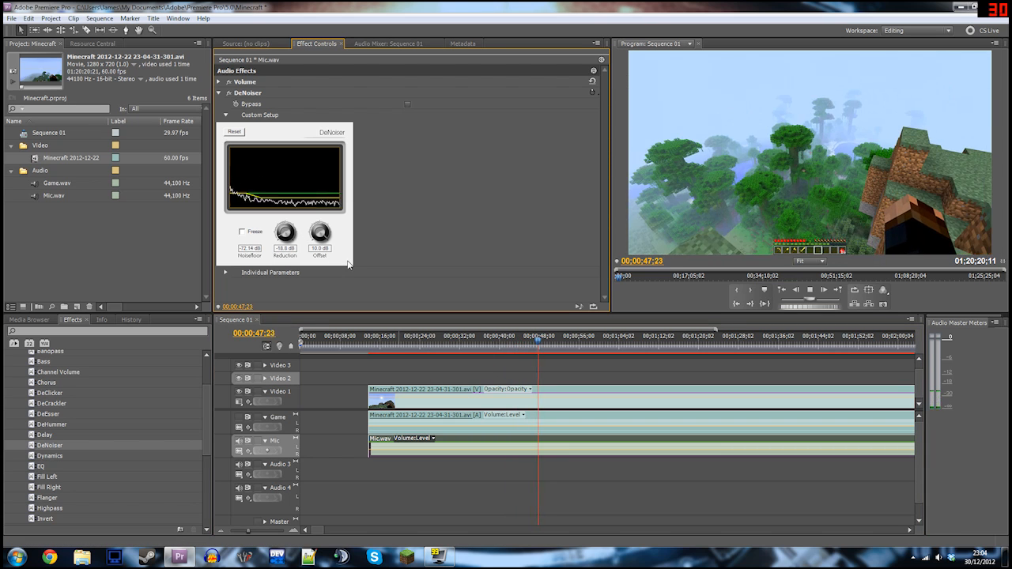
{"action": "left_click_drag", "start_coordinate": [615, 344], "coordinate": [670, 349]}
{"action": "key", "text": "space"}
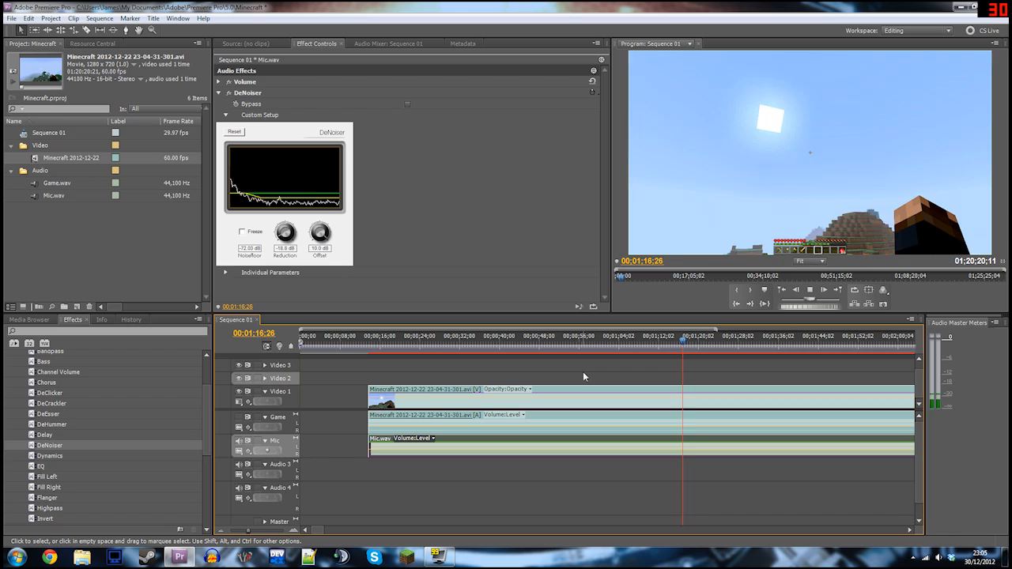
{"action": "key", "text": "space"}
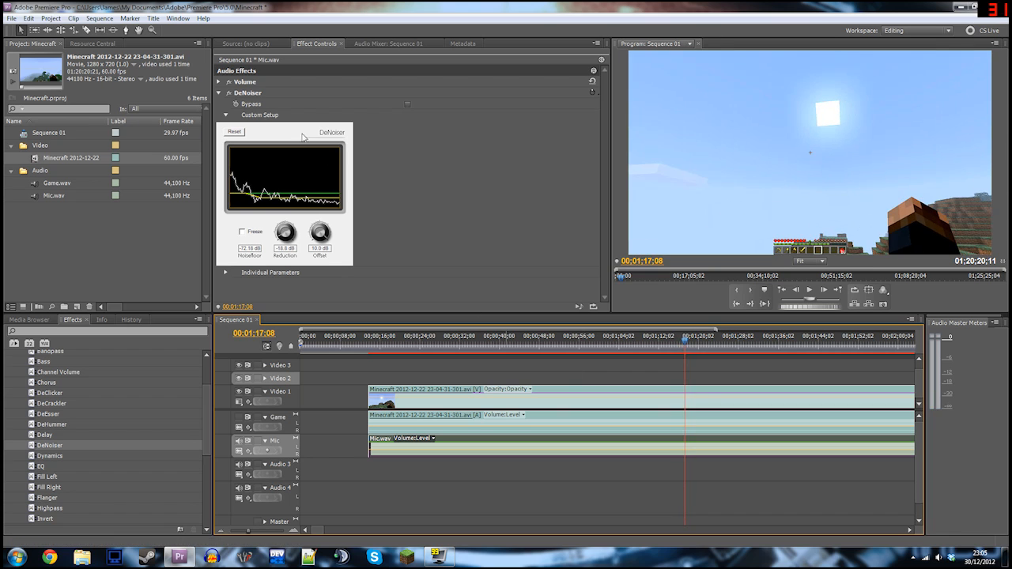
Collapse the DeNoiser settings, then apply the EQ audio effect to Mic.wav and expand its Custom Setup.
{"action": "left_click", "coordinate": [219, 94]}
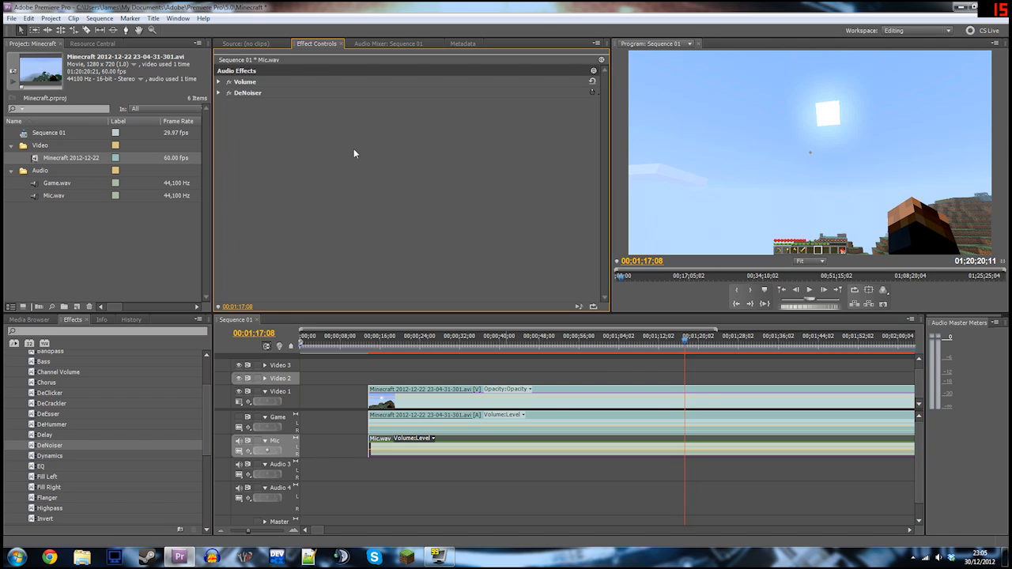
{"action": "left_click", "coordinate": [32, 469]}
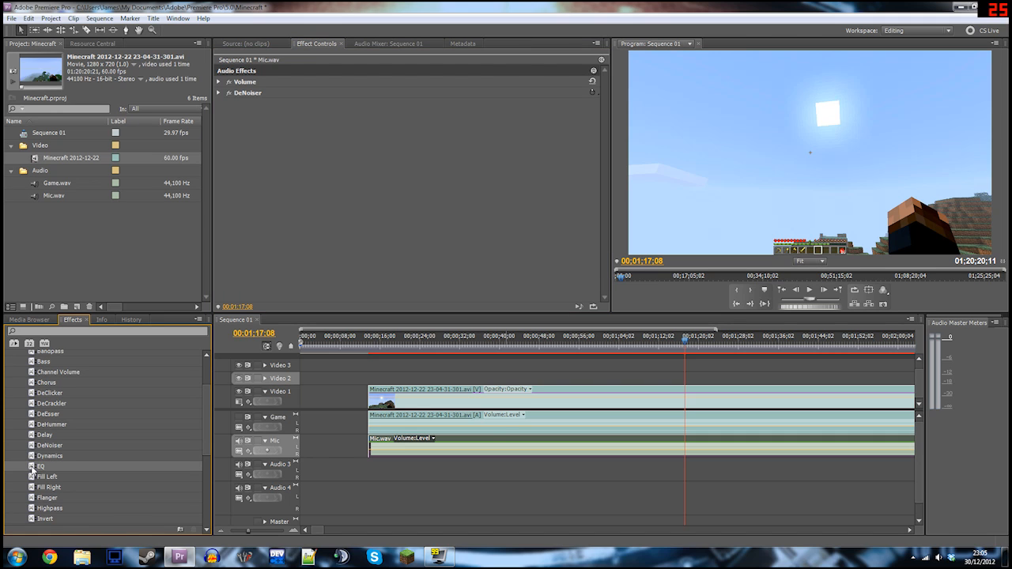
{"action": "left_click_drag", "start_coordinate": [32, 469], "coordinate": [429, 453]}
{"action": "left_click", "coordinate": [220, 105]}
{"action": "left_click", "coordinate": [220, 105]}
{"action": "left_click", "coordinate": [225, 126]}
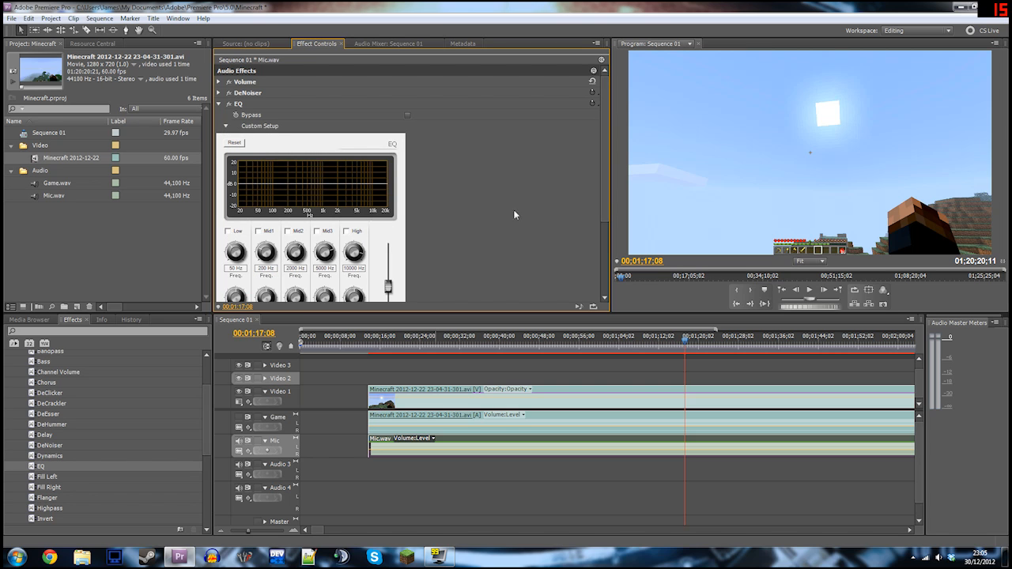
Enable the EQ's Low band with Cut at 60 Hz and its Mid3 band at 5000 Hz with a gain of -20.0 dB.
{"action": "left_click_drag", "start_coordinate": [600, 173], "coordinate": [602, 206]}
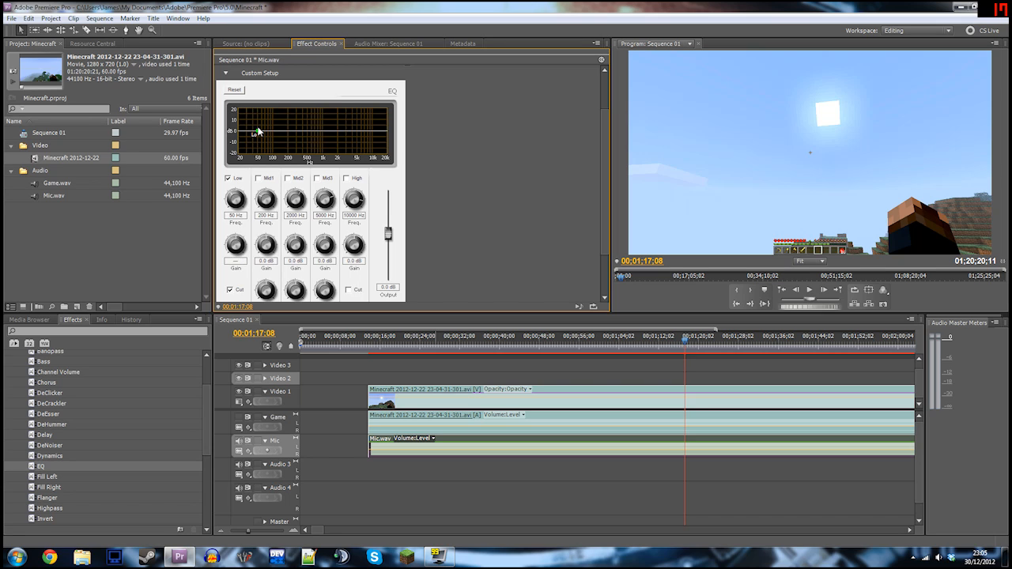
{"action": "key", "text": "space"}
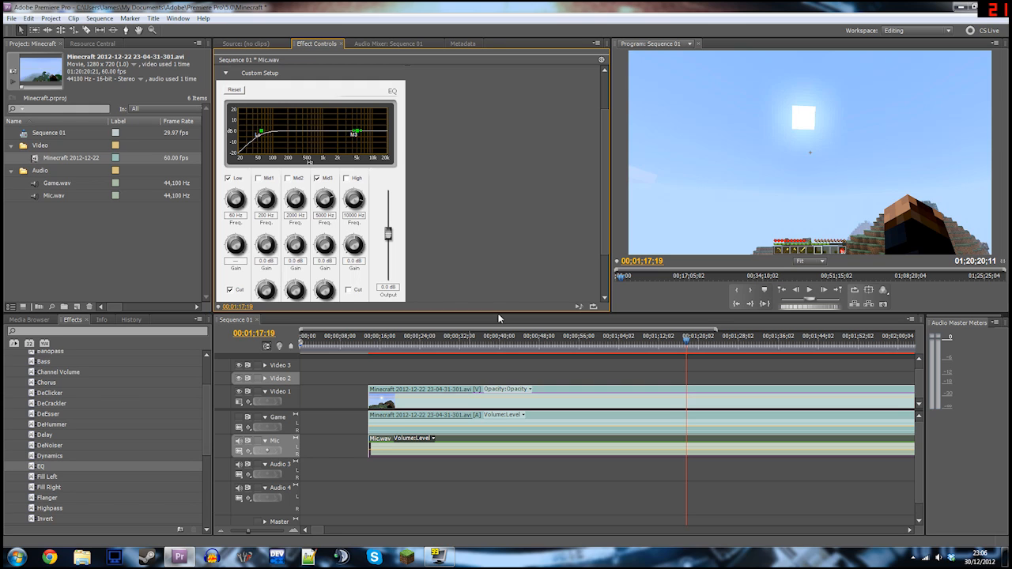
{"action": "left_click_drag", "start_coordinate": [321, 226], "coordinate": [329, 247]}
{"action": "left_click_drag", "start_coordinate": [326, 291], "coordinate": [323, 315]}
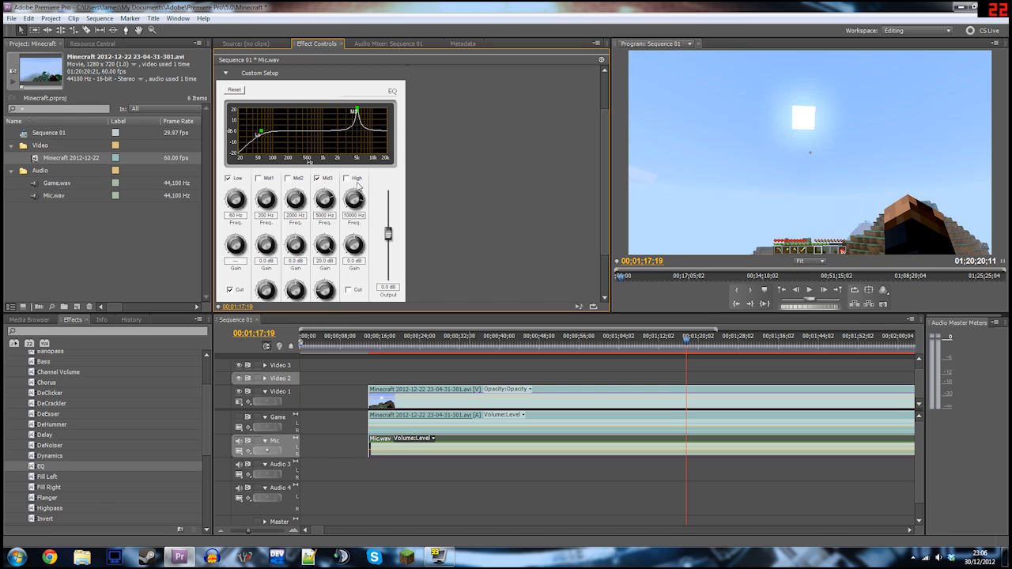
{"action": "left_click_drag", "start_coordinate": [326, 251], "coordinate": [325, 339]}
Play the mic audio from about 00;00;16;18 while lowering the EQ's Mid3 frequency to 1110 Hz.
{"action": "left_click", "coordinate": [432, 353]}
{"action": "left_click", "coordinate": [383, 353]}
{"action": "key", "text": "space"}
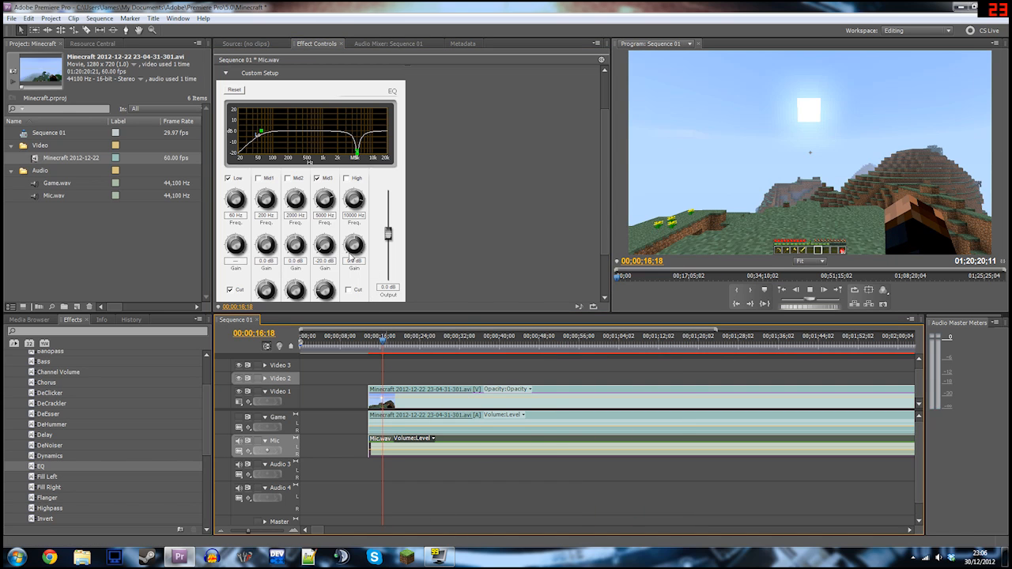
{"action": "left_click_drag", "start_coordinate": [325, 207], "coordinate": [320, 224]}
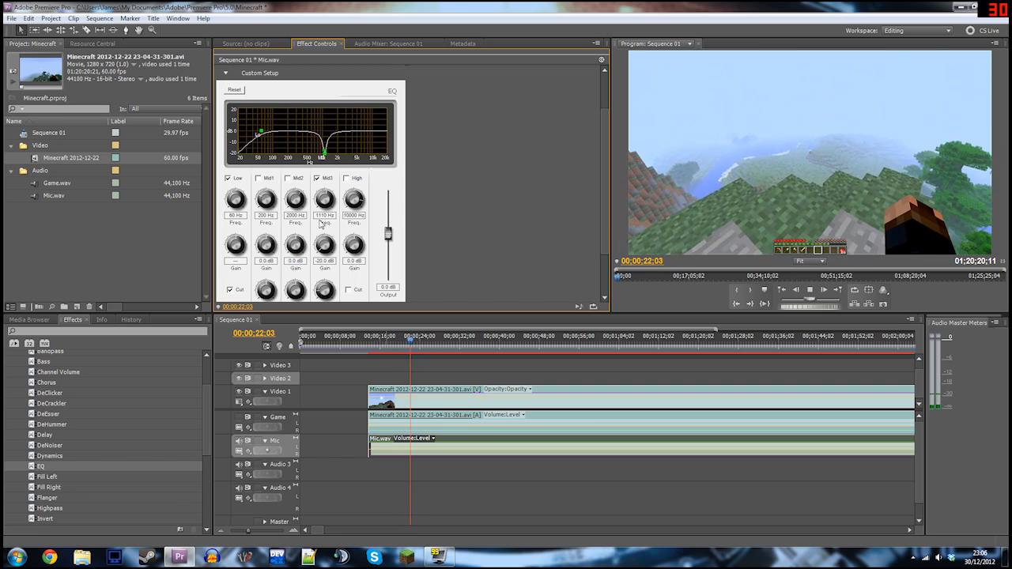
Preview the equalized mic audio around 00;00;50, 00;04;54 and 00;05;40 in the sequence.
{"action": "left_click", "coordinate": [544, 346]}
{"action": "key", "text": "space"}
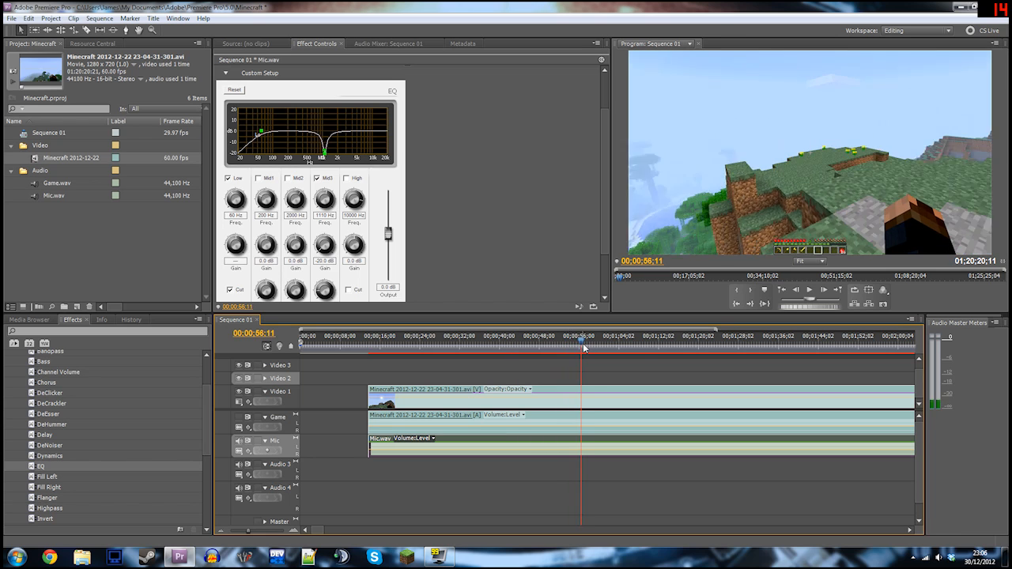
{"action": "key", "text": "space"}
{"action": "left_click_drag", "start_coordinate": [318, 530], "coordinate": [345, 530]}
{"action": "left_click", "coordinate": [544, 340]}
{"action": "key", "text": "space"}
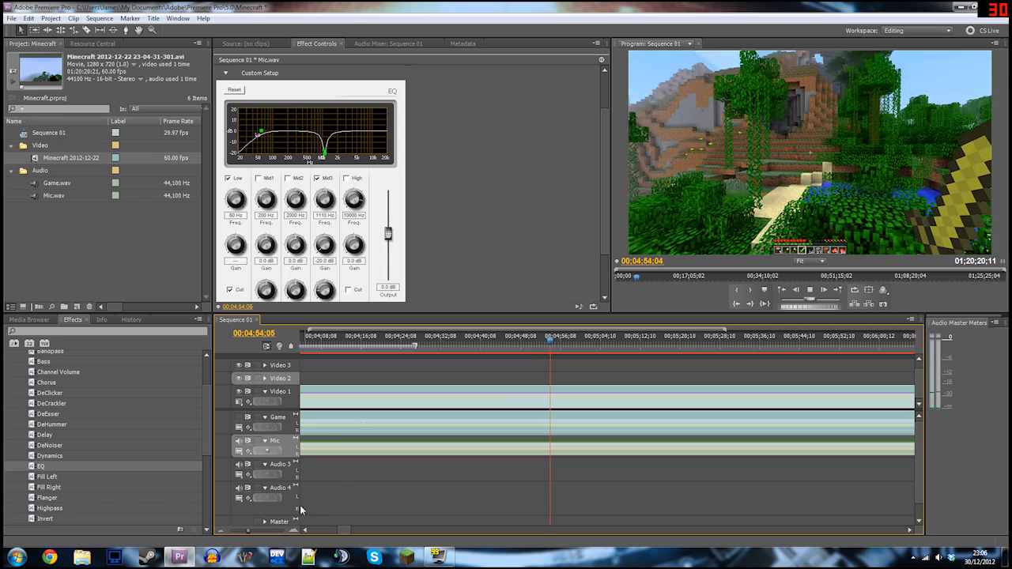
{"action": "left_click", "coordinate": [762, 340]}
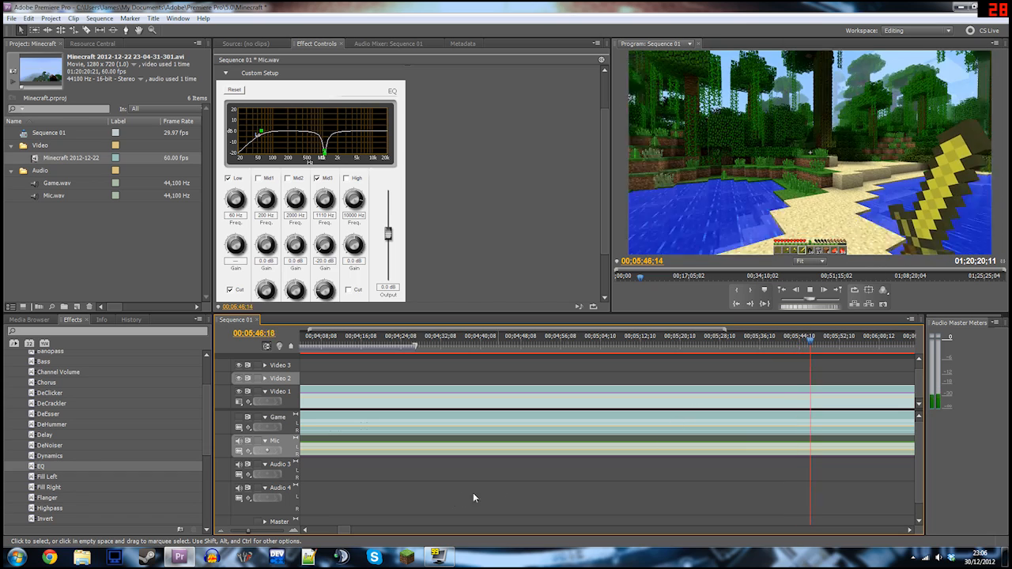
Preview the mic audio further along the sequence, around 00;07;57 and 00;15;38.
{"action": "left_click_drag", "start_coordinate": [247, 531], "coordinate": [242, 532]}
{"action": "left_click_drag", "start_coordinate": [868, 342], "coordinate": [852, 345]}
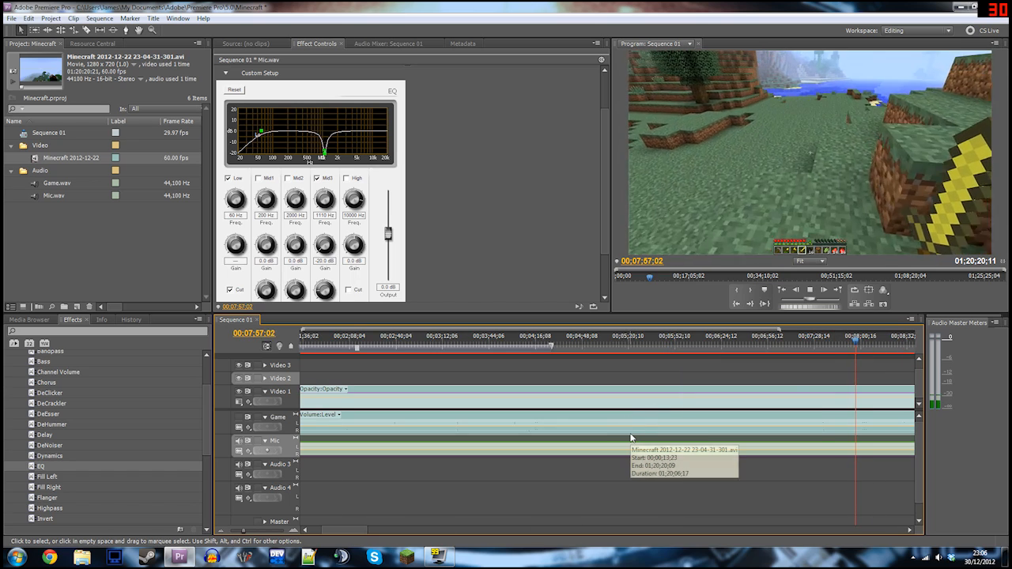
{"action": "scroll", "coordinate": [575, 491], "scroll_direction": "down", "scroll_amount": 10}
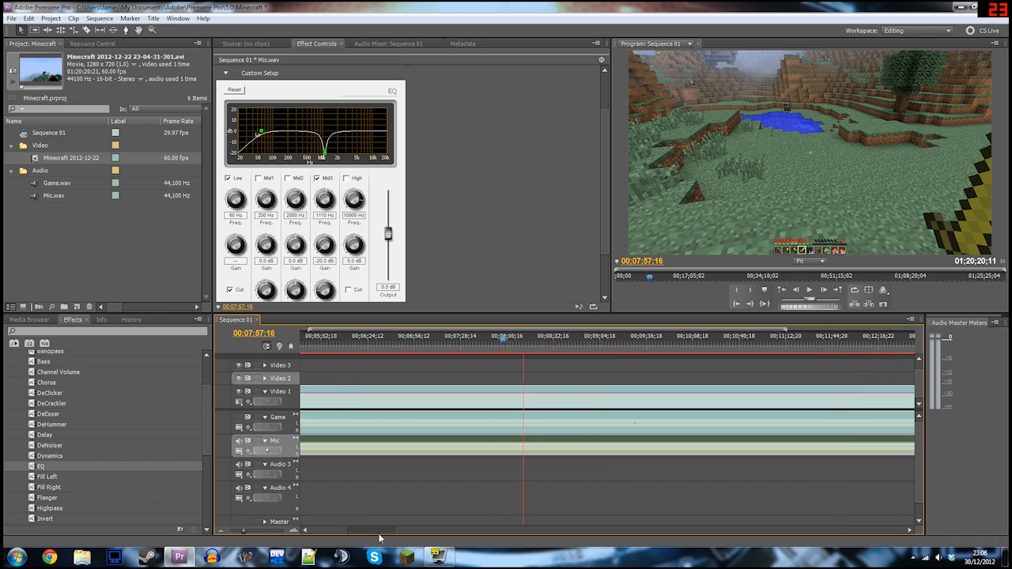
{"action": "left_click", "coordinate": [734, 342]}
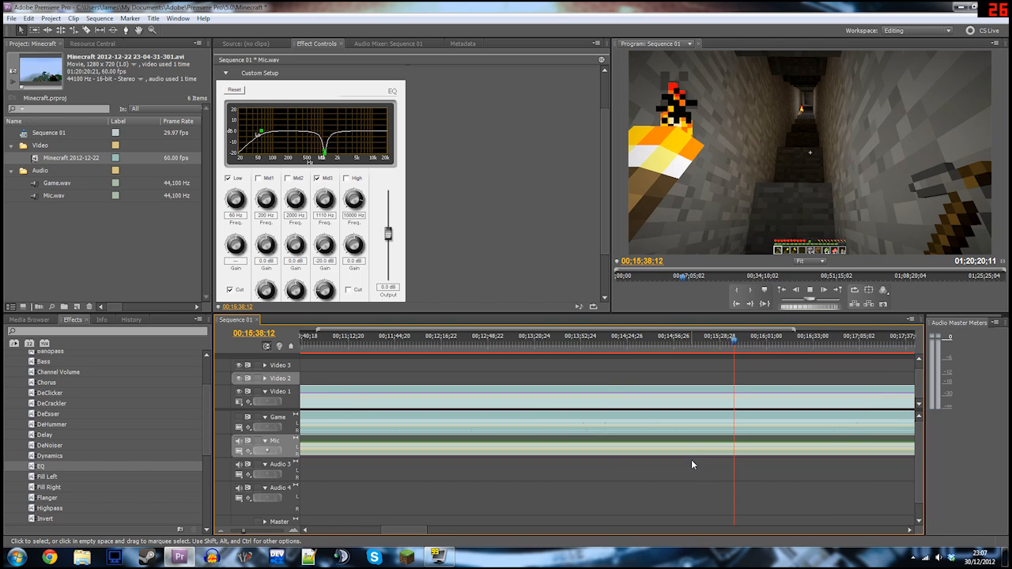
{"action": "key", "text": "space"}
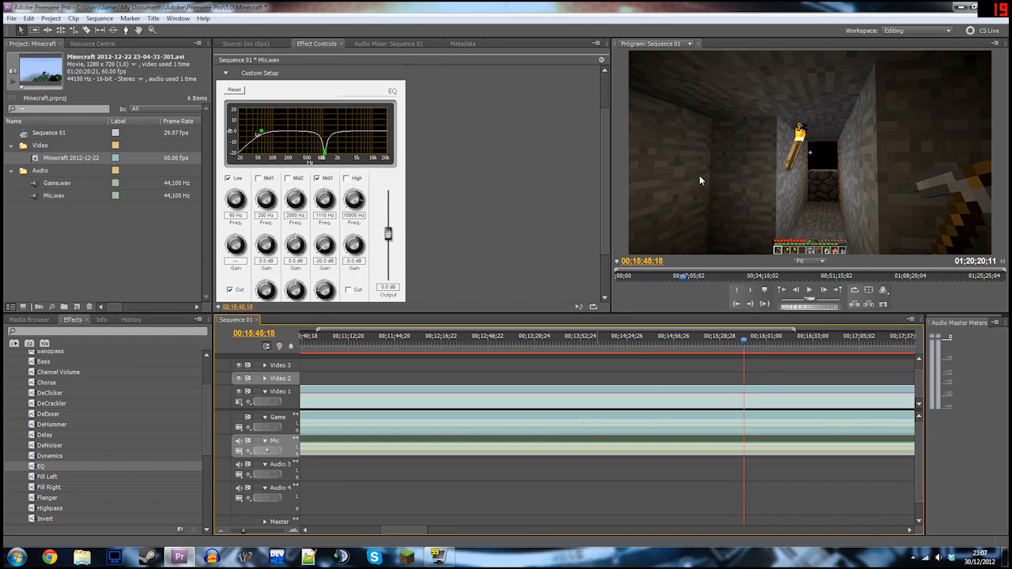
Play from about 00;15;28;20 while tuning the EQ's Mid3 band to 1474 Hz, set its gain to -11.6 dB and adjust its bandwidth.
{"action": "left_click", "coordinate": [700, 342]}
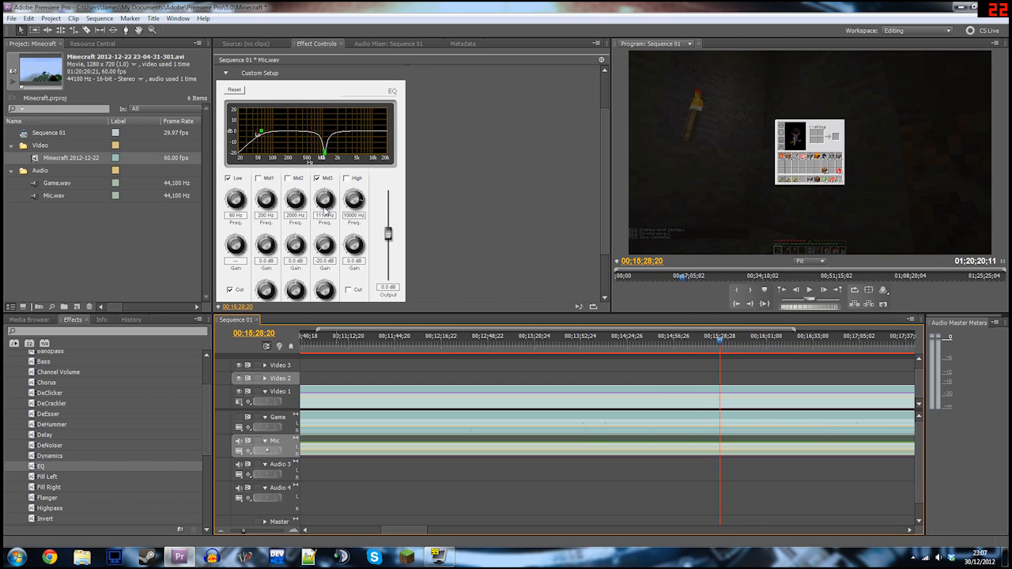
{"action": "key", "text": "space"}
{"action": "left_click_drag", "start_coordinate": [324, 207], "coordinate": [324, 202]}
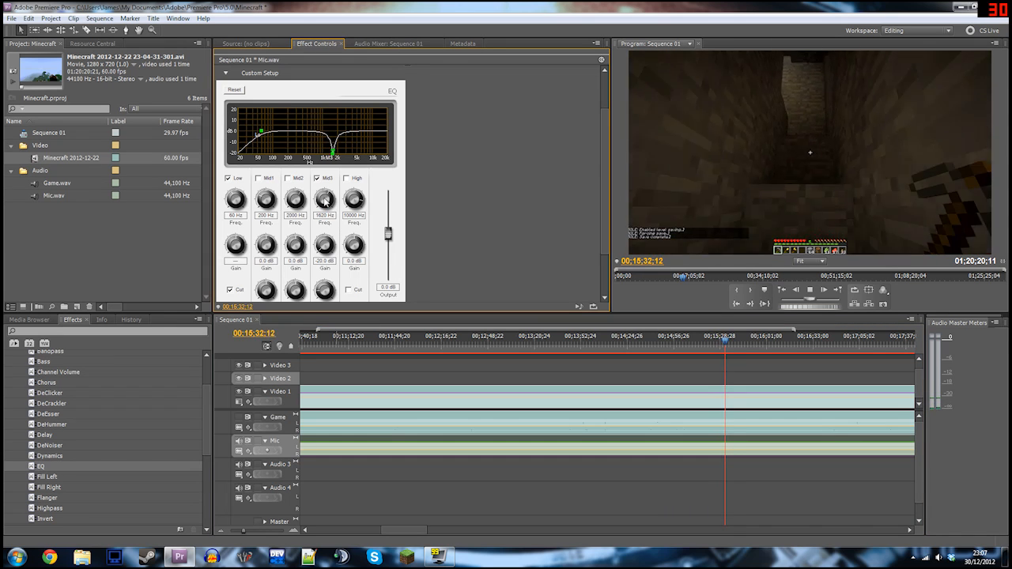
{"action": "mouse_move", "coordinate": [325, 201]}
{"action": "left_mouse_down"}
{"action": "mouse_move", "coordinate": [325, 188]}
{"action": "mouse_move", "coordinate": [325, 202]}
{"action": "left_mouse_up"}
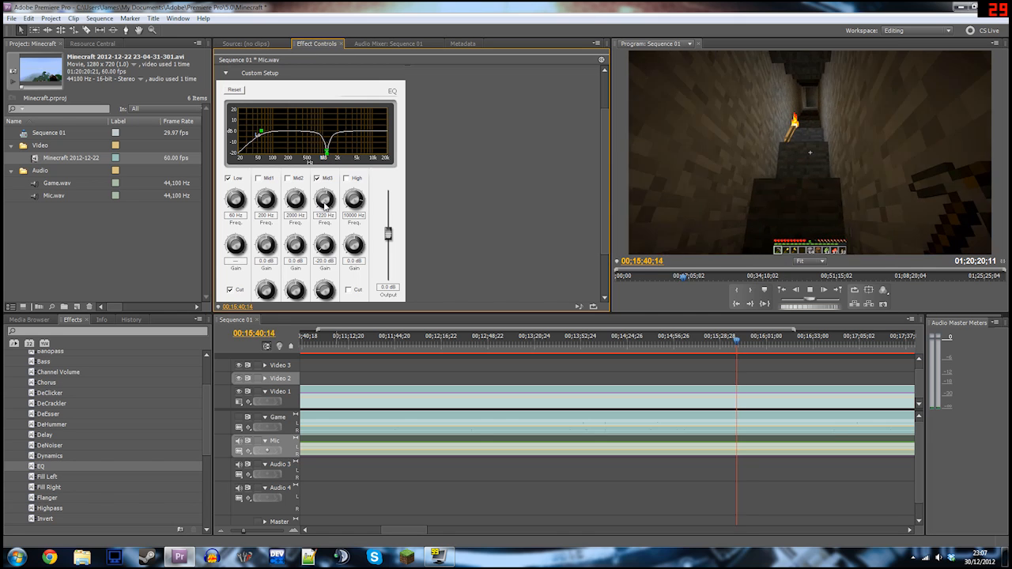
{"action": "left_click_drag", "start_coordinate": [325, 206], "coordinate": [325, 203]}
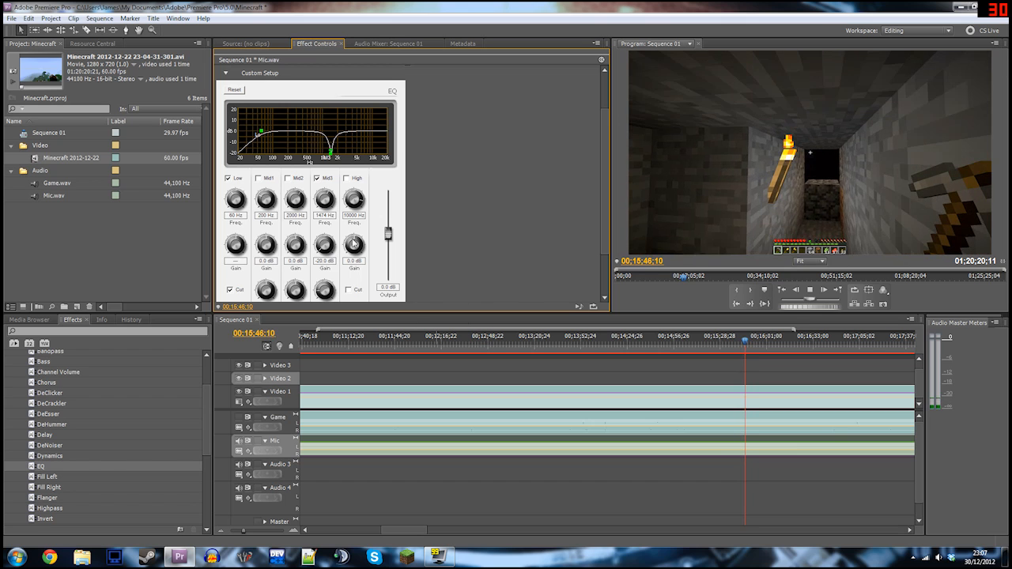
{"action": "left_click_drag", "start_coordinate": [325, 252], "coordinate": [321, 227]}
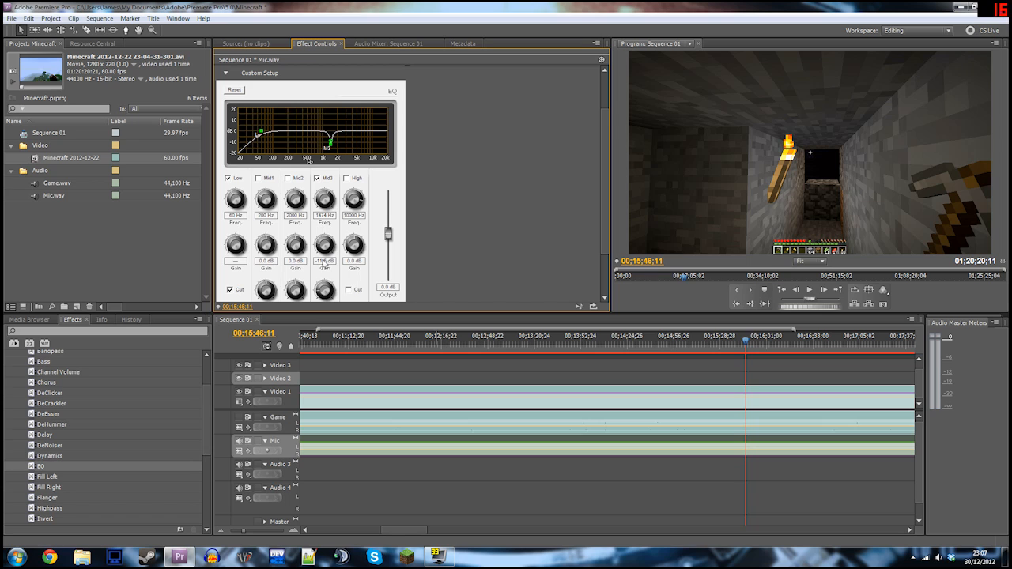
{"action": "mouse_move", "coordinate": [318, 286]}
{"action": "left_mouse_down"}
{"action": "mouse_move", "coordinate": [319, 259]}
{"action": "mouse_move", "coordinate": [324, 305]}
{"action": "left_mouse_up"}
Enable the EQ's Mid2 band at 2652 Hz with a 1.2 dB gain and its High band with a -3.0 dB gain.
{"action": "left_click", "coordinate": [290, 179]}
{"action": "left_click_drag", "start_coordinate": [295, 200], "coordinate": [294, 196]}
{"action": "left_click_drag", "start_coordinate": [293, 238], "coordinate": [292, 235]}
{"action": "left_click", "coordinate": [347, 180]}
{"action": "left_click_drag", "start_coordinate": [352, 250], "coordinate": [351, 257]}
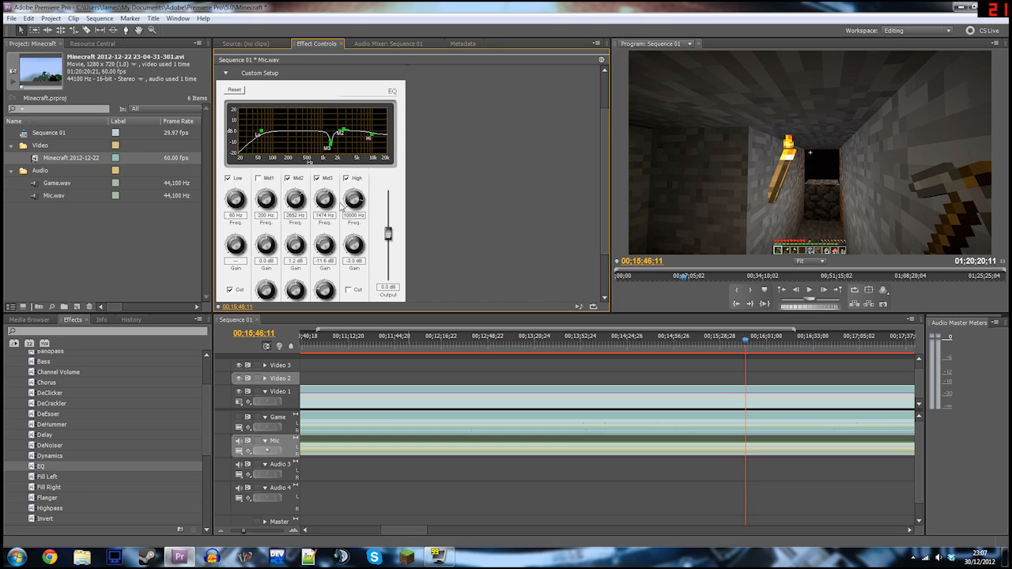
Enable the EQ's Mid1 band at 488 Hz with a 6.0 dB gain, adjust its bandwidth and preview the audio briefly.
{"action": "left_click", "coordinate": [258, 179]}
{"action": "left_click_drag", "start_coordinate": [274, 206], "coordinate": [267, 183]}
{"action": "left_click_drag", "start_coordinate": [264, 245], "coordinate": [265, 238]}
{"action": "left_click_drag", "start_coordinate": [266, 291], "coordinate": [264, 245]}
{"action": "key", "text": "space"}
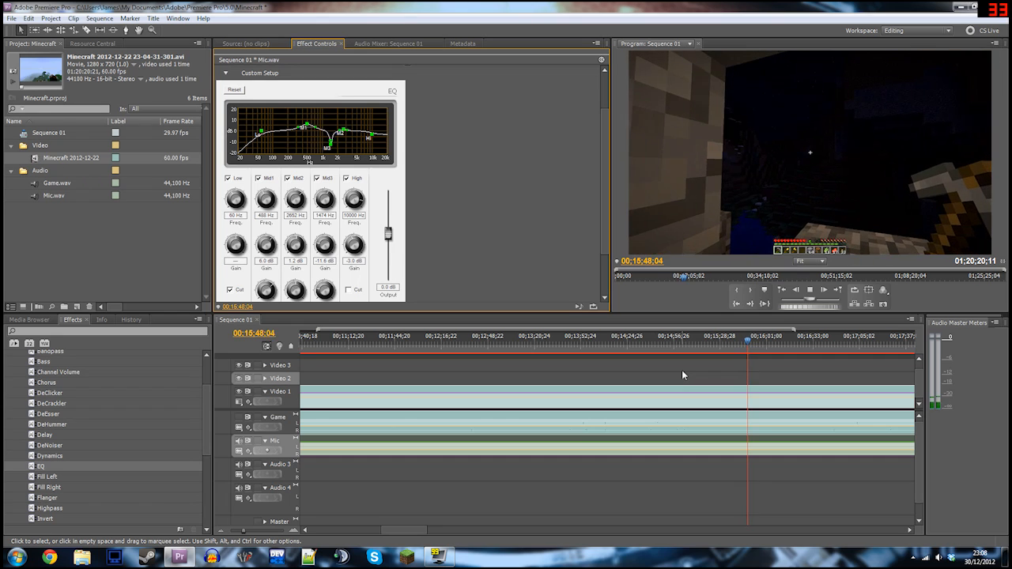
{"action": "key", "text": "space"}
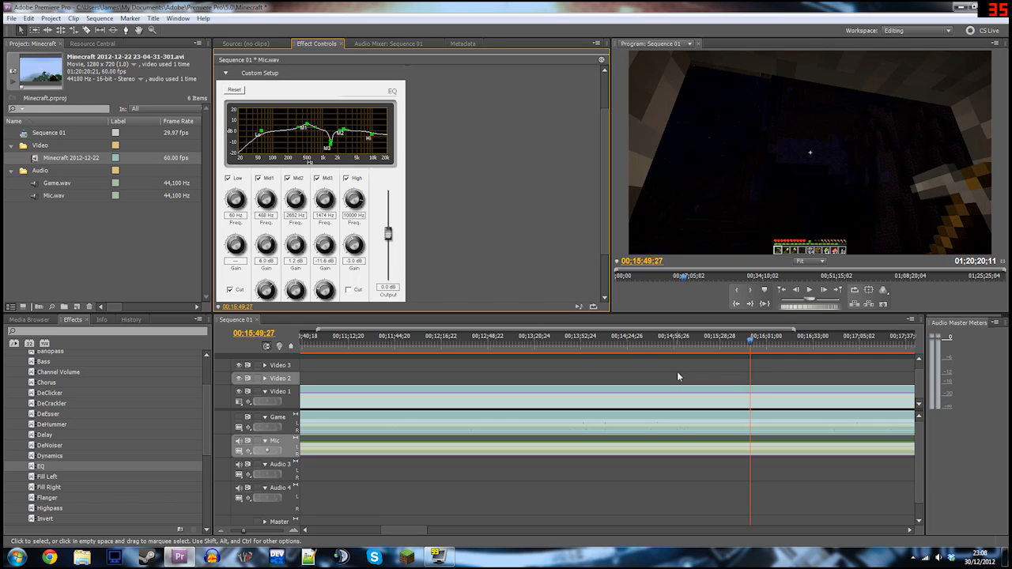
Show the start of the sequence in the timeline and apply the Dynamics audio effect to Mic.wav.
{"action": "left_click", "coordinate": [575, 367]}
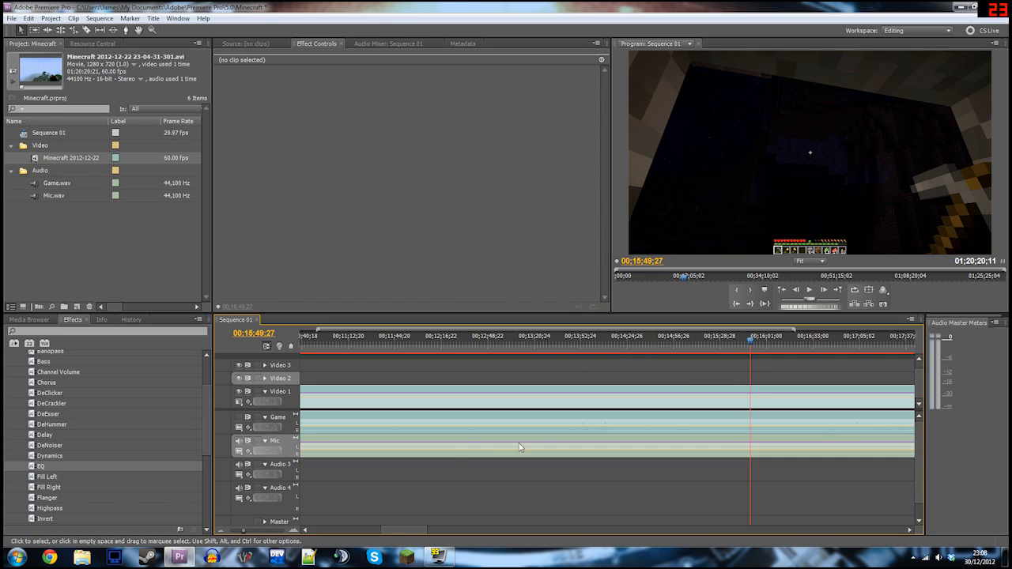
{"action": "left_click_drag", "start_coordinate": [409, 530], "coordinate": [423, 532]}
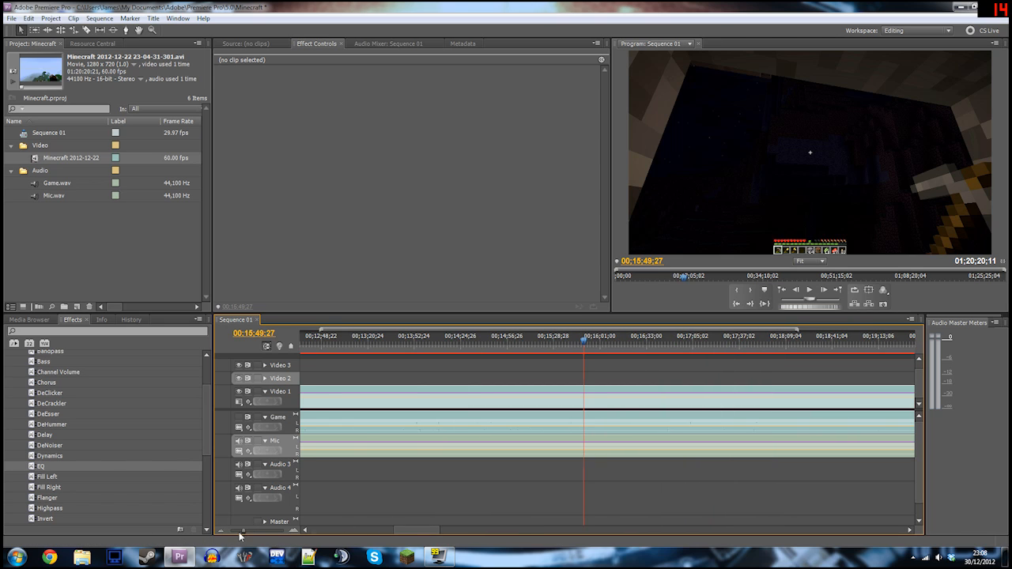
{"action": "left_click_drag", "start_coordinate": [239, 533], "coordinate": [236, 533]}
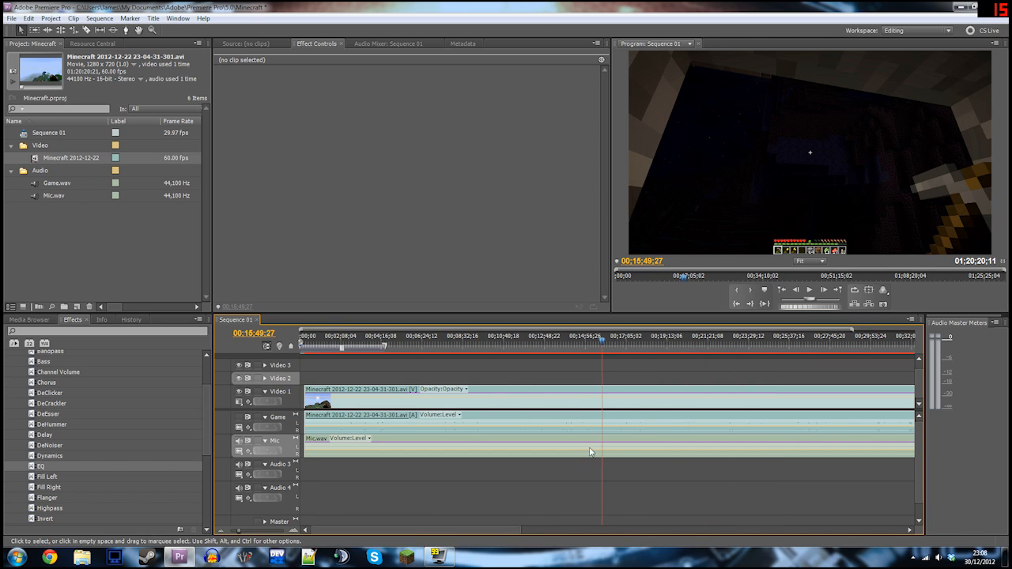
{"action": "left_click", "coordinate": [41, 457]}
{"action": "left_click_drag", "start_coordinate": [41, 457], "coordinate": [468, 448]}
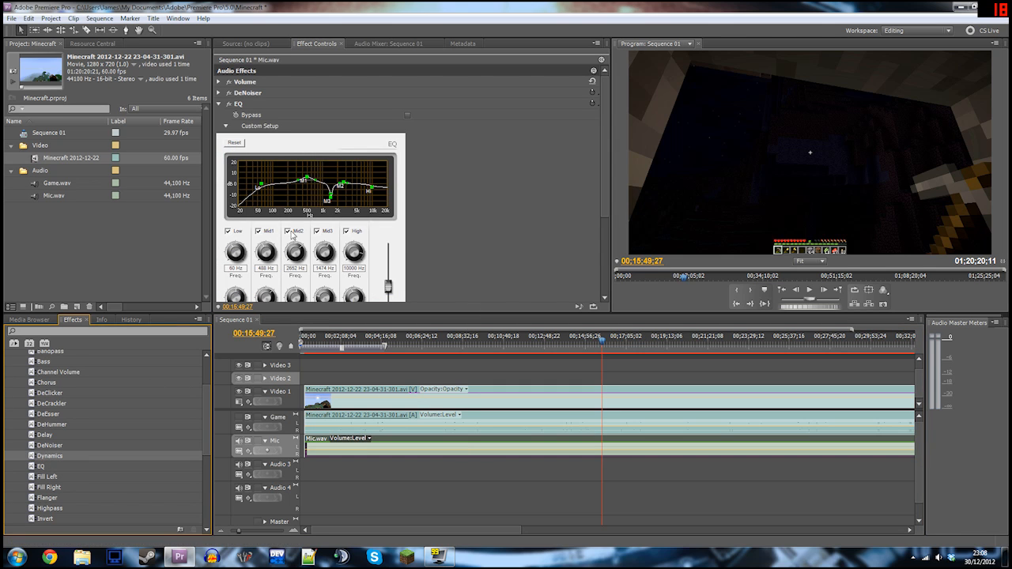
Collapse the EQ settings on Mic.wav and expand the Custom Setup of Dynamics.
{"action": "left_click", "coordinate": [219, 104]}
{"action": "left_click", "coordinate": [218, 115]}
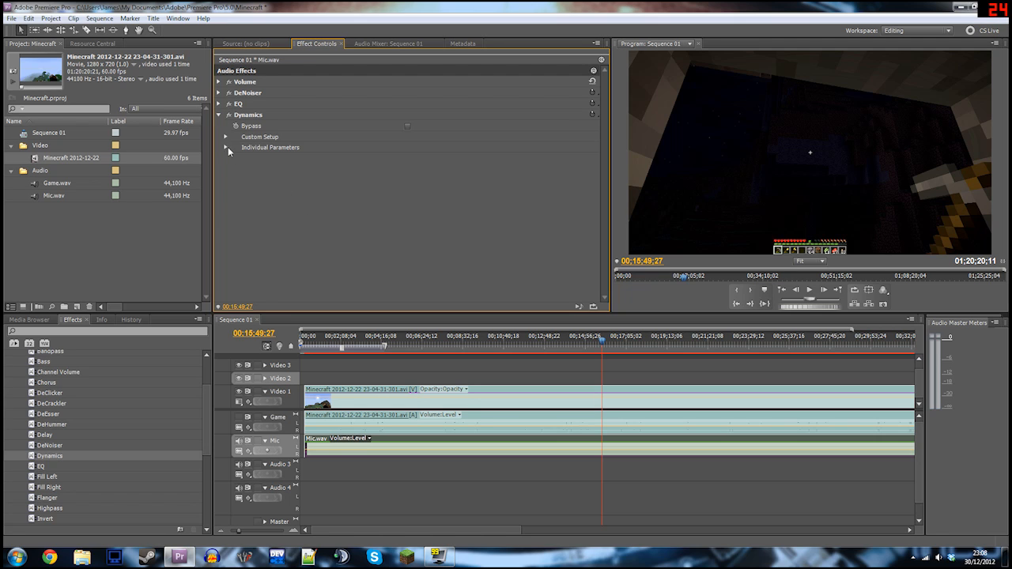
{"action": "left_click", "coordinate": [227, 147]}
{"action": "left_click", "coordinate": [225, 147]}
{"action": "left_click", "coordinate": [225, 136]}
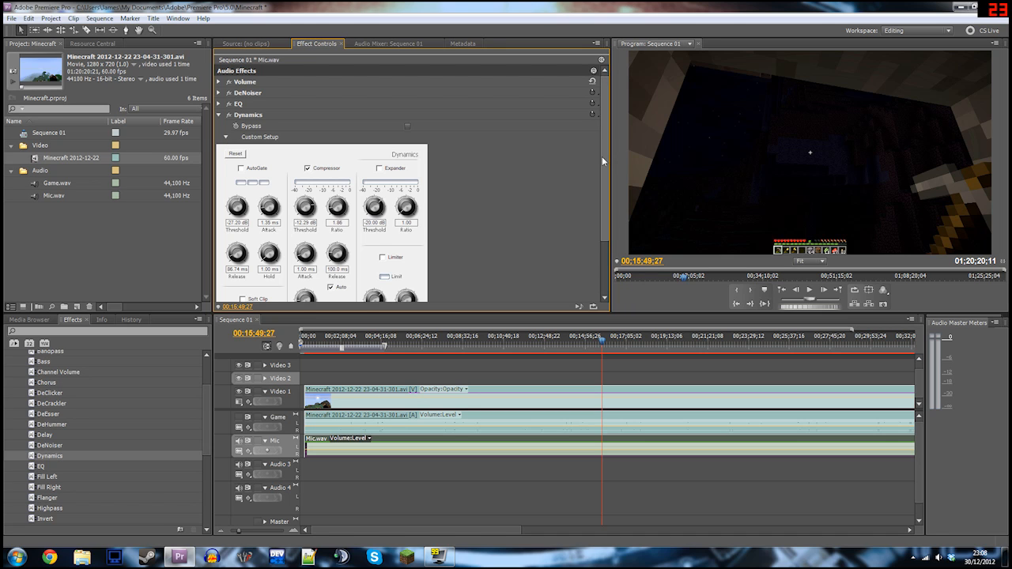
Set the mic compressor to Threshold -32.99 dB, Ratio 2.49, Attack 0.10 ms, Release 500.0 ms and MakeUp 10.48 dB.
{"action": "scroll", "coordinate": [602, 156], "scroll_direction": "down", "scroll_amount": 2}
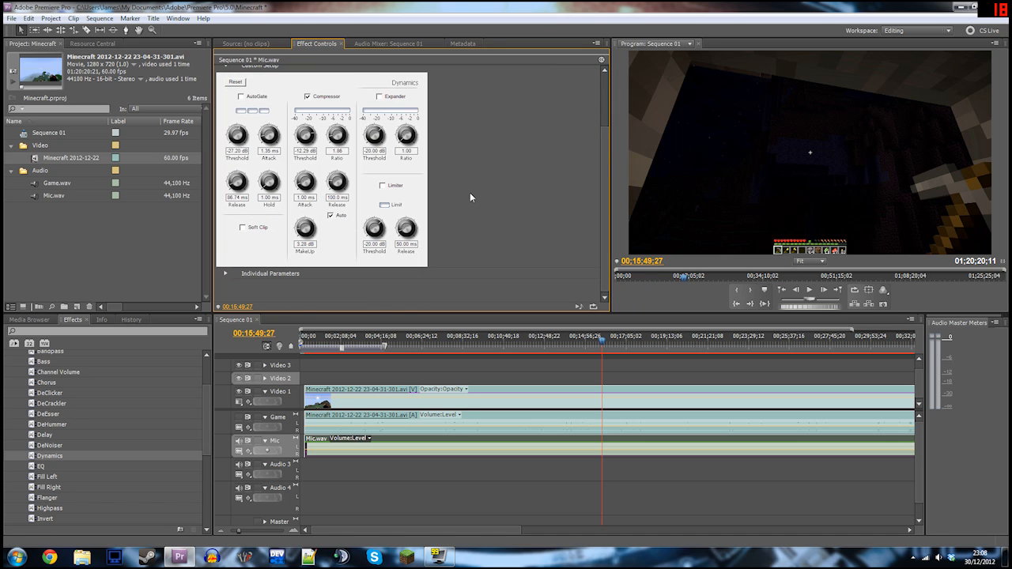
{"action": "left_click_drag", "start_coordinate": [349, 143], "coordinate": [336, 136]}
{"action": "left_click_drag", "start_coordinate": [304, 137], "coordinate": [301, 164]}
{"action": "left_click_drag", "start_coordinate": [305, 181], "coordinate": [339, 119]}
{"action": "left_click_drag", "start_coordinate": [302, 180], "coordinate": [304, 262]}
Play the compressed mic audio from about one minute in and reduce the compressor's MakeUp to 6.88 dB.
{"action": "left_click_drag", "start_coordinate": [324, 343], "coordinate": [317, 344]}
{"action": "key", "text": "space"}
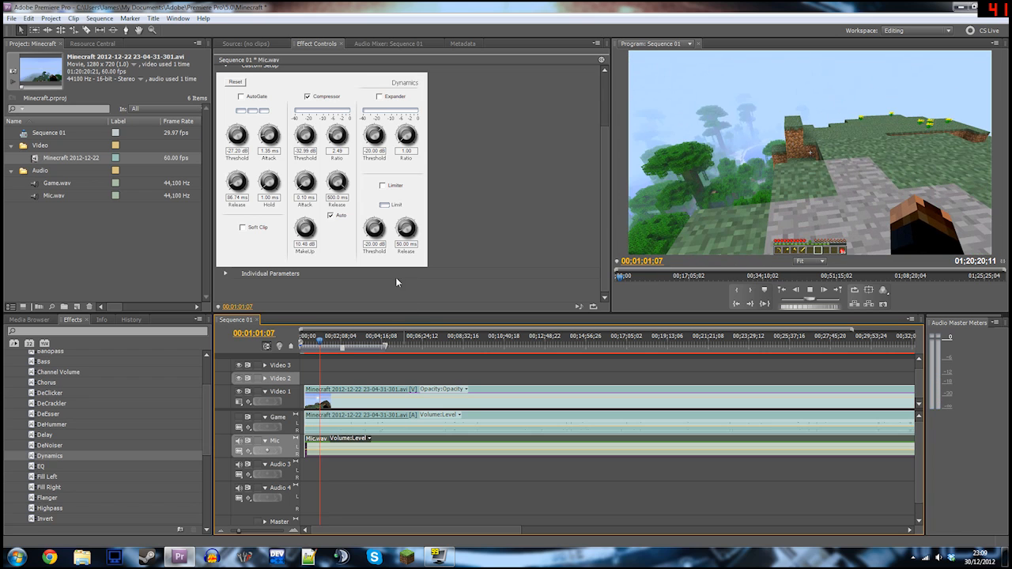
{"action": "left_click_drag", "start_coordinate": [317, 232], "coordinate": [305, 245]}
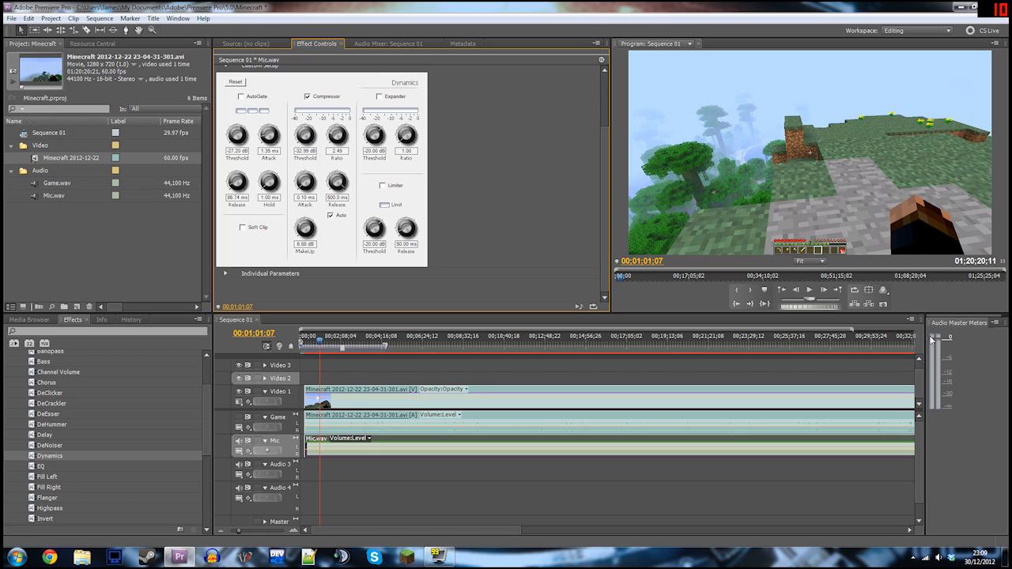
{"action": "left_click", "coordinate": [948, 386]}
{"action": "key", "text": "space"}
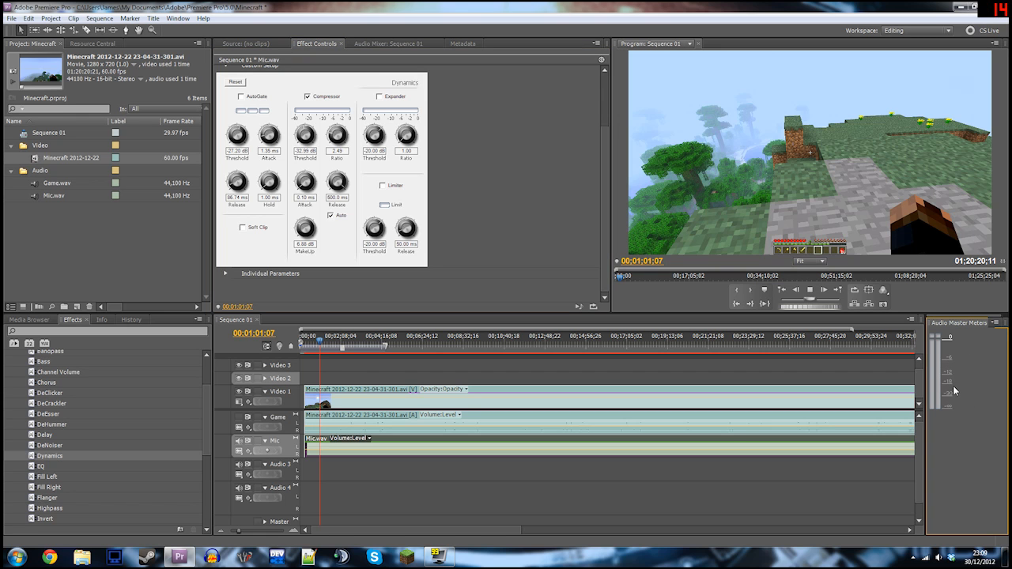
{"action": "key", "text": "space"}
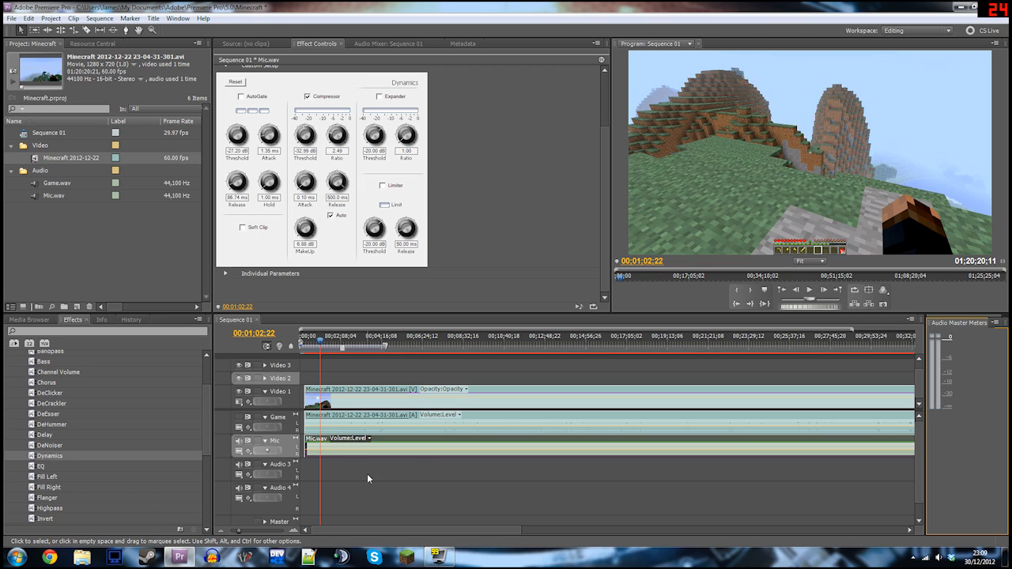
Unmute the Game track, play both tracks from about 00;07;57 and set the mic compressor's MakeUp to 11.20 dB.
{"action": "left_click", "coordinate": [240, 417]}
{"action": "key", "text": "space"}
{"action": "left_click_drag", "start_coordinate": [348, 339], "coordinate": [451, 353]}
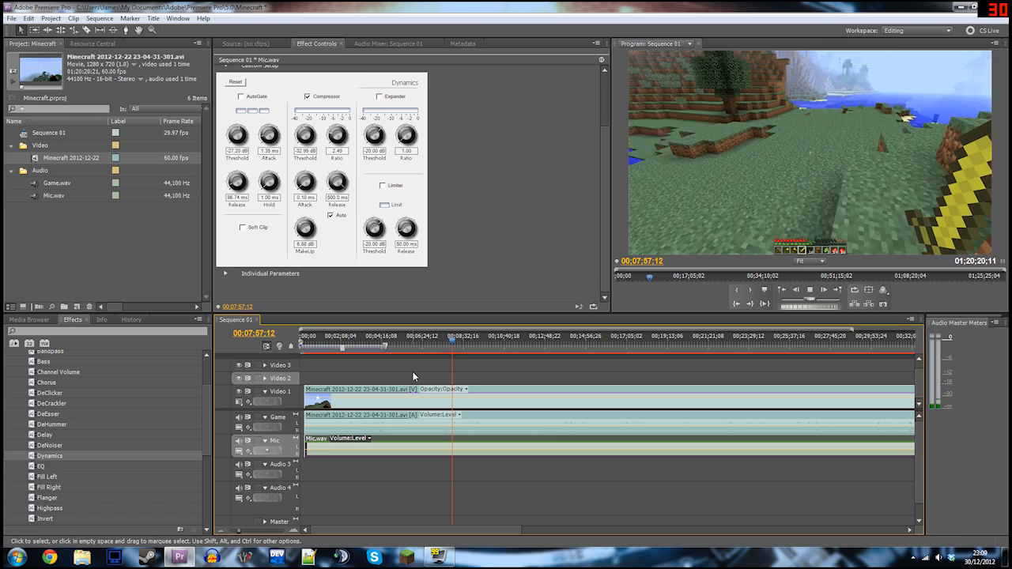
{"action": "mouse_move", "coordinate": [305, 230]}
{"action": "left_mouse_down"}
{"action": "mouse_move", "coordinate": [299, 209]}
{"action": "mouse_move", "coordinate": [299, 227]}
{"action": "left_mouse_up"}
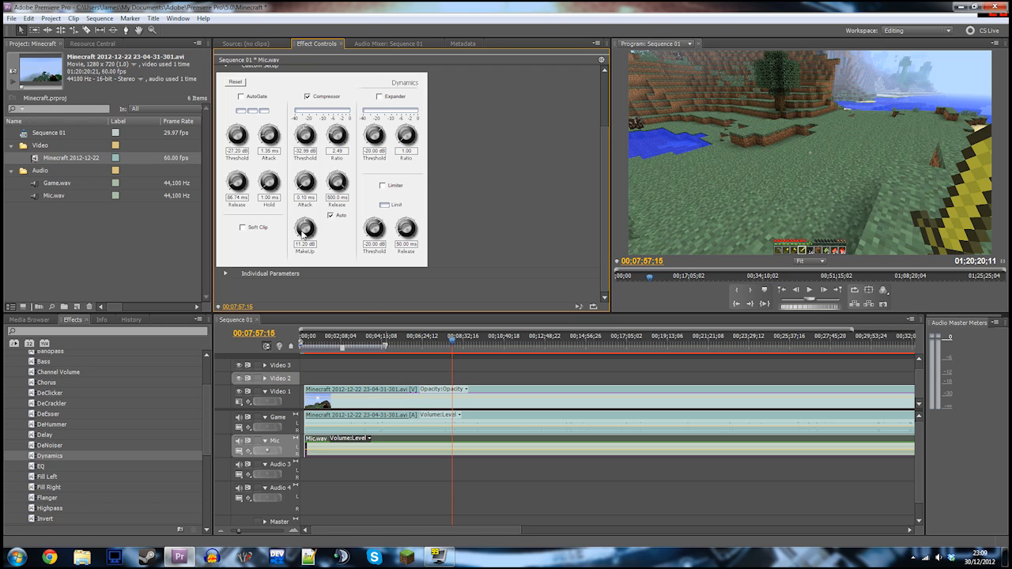
{"action": "key", "text": "space"}
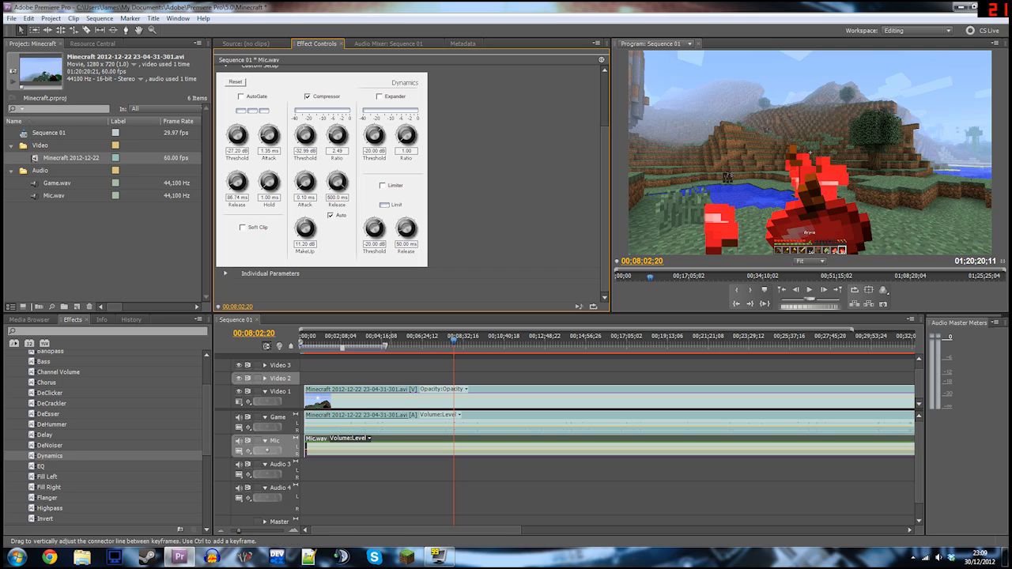
Target the Game track instead of the Mic track and apply the Dynamics effect to the gameplay clip's audio.
{"action": "left_click", "coordinate": [364, 466]}
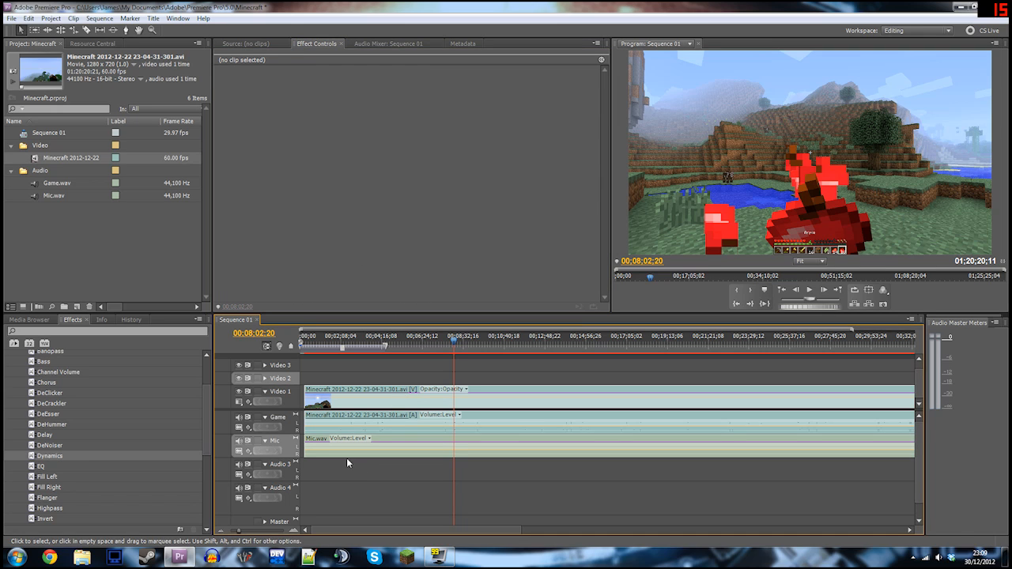
{"action": "left_click", "coordinate": [278, 428]}
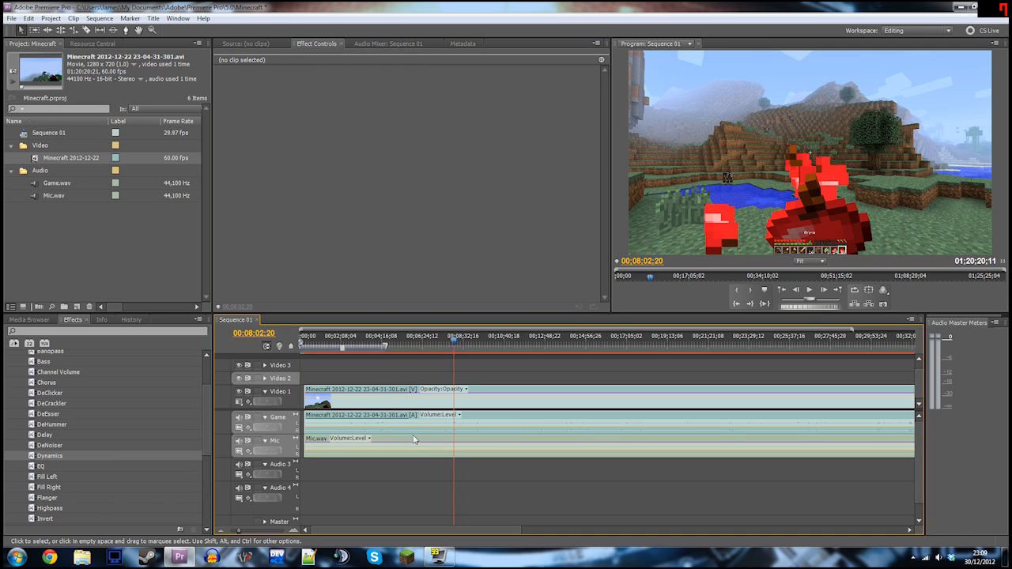
{"action": "left_click", "coordinate": [275, 448]}
{"action": "left_click_drag", "start_coordinate": [43, 457], "coordinate": [372, 423]}
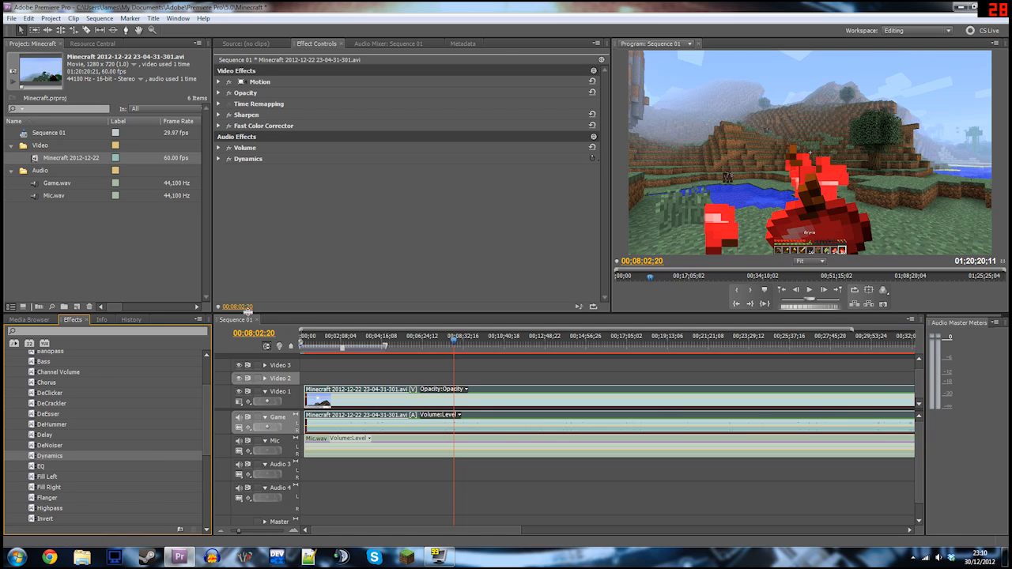
Set the gameplay audio's Dynamics compressor to Threshold -50.99 dB, Ratio 2.18, Attack 0.10 ms and Release 500.0 ms.
{"action": "left_click", "coordinate": [218, 160]}
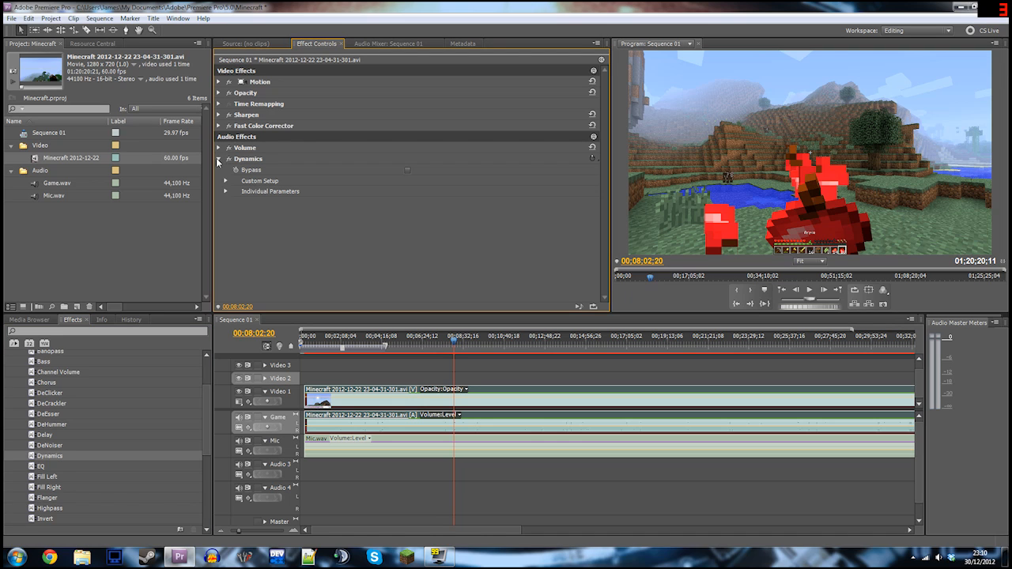
{"action": "left_click", "coordinate": [224, 181]}
{"action": "scroll", "coordinate": [436, 208], "scroll_direction": "down", "scroll_amount": 1}
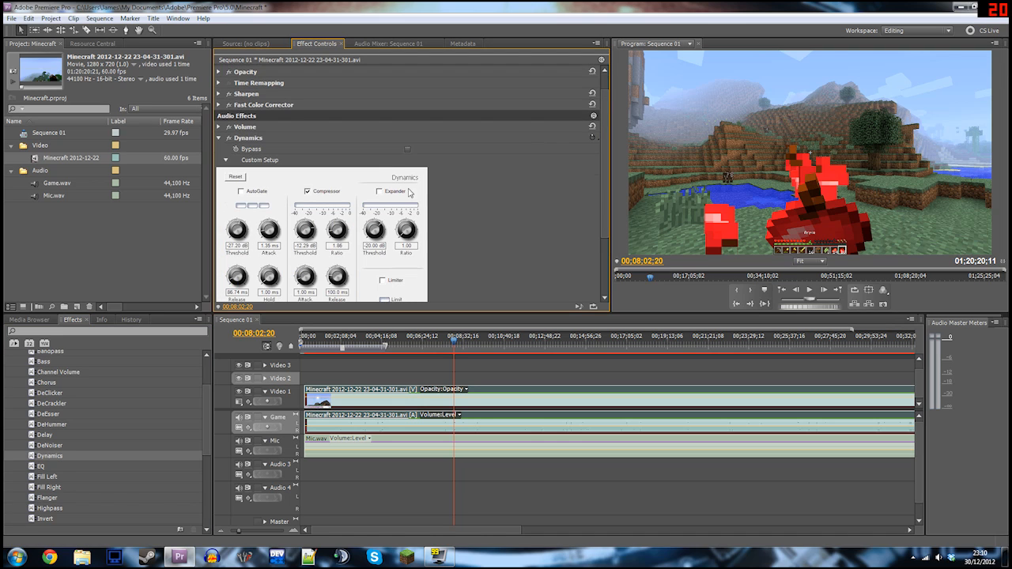
{"action": "left_click_drag", "start_coordinate": [307, 238], "coordinate": [335, 224]}
{"action": "scroll", "coordinate": [488, 222], "scroll_direction": "down", "scroll_amount": 1}
{"action": "left_click_drag", "start_coordinate": [306, 203], "coordinate": [345, 202]}
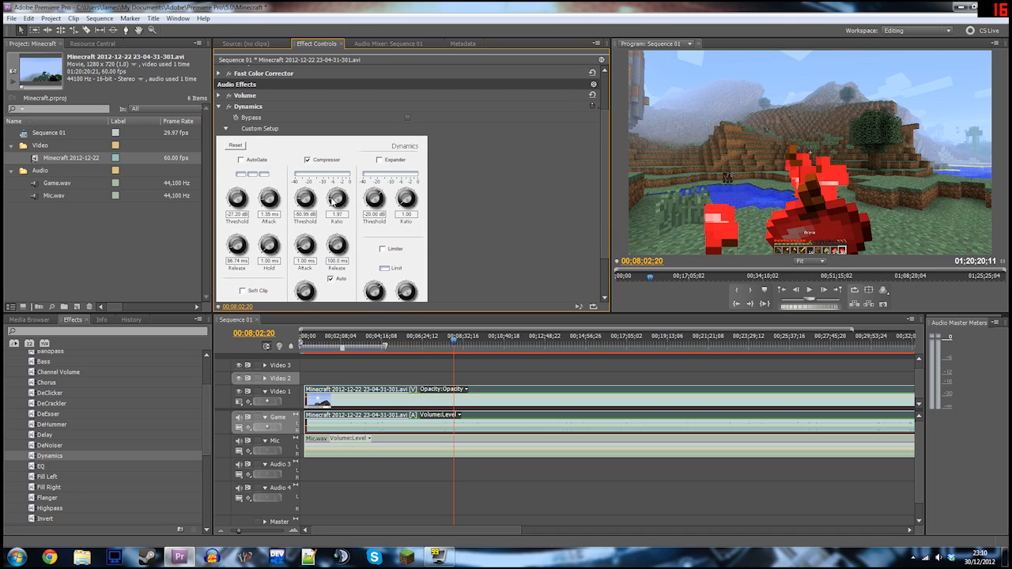
{"action": "scroll", "coordinate": [489, 203], "scroll_direction": "down", "scroll_amount": 1}
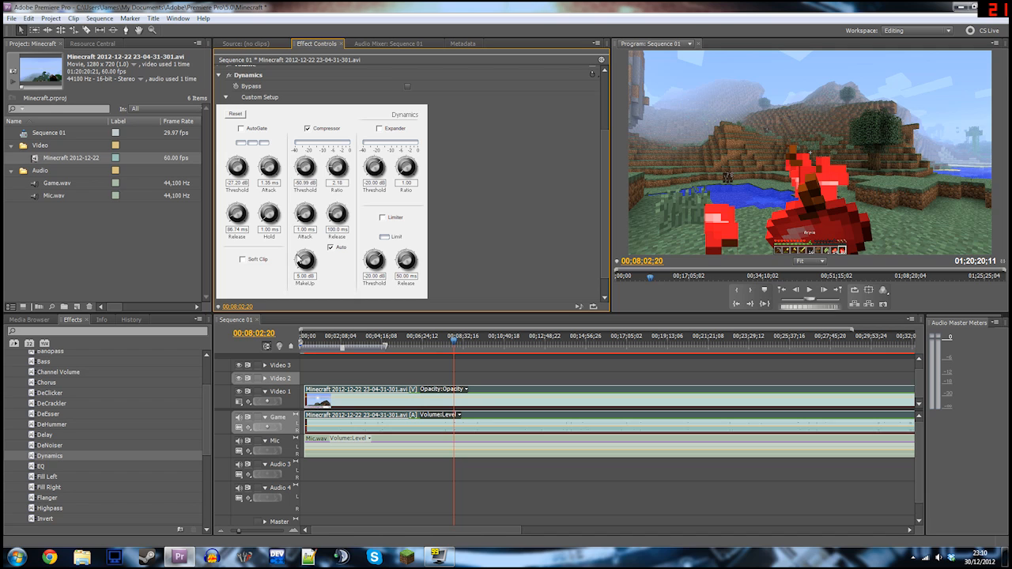
{"action": "left_click_drag", "start_coordinate": [304, 209], "coordinate": [306, 288]}
Play the sequence from 00;08;02;20 and set the gameplay compressor's MakeUp to 2.20 dB.
{"action": "key", "text": "space"}
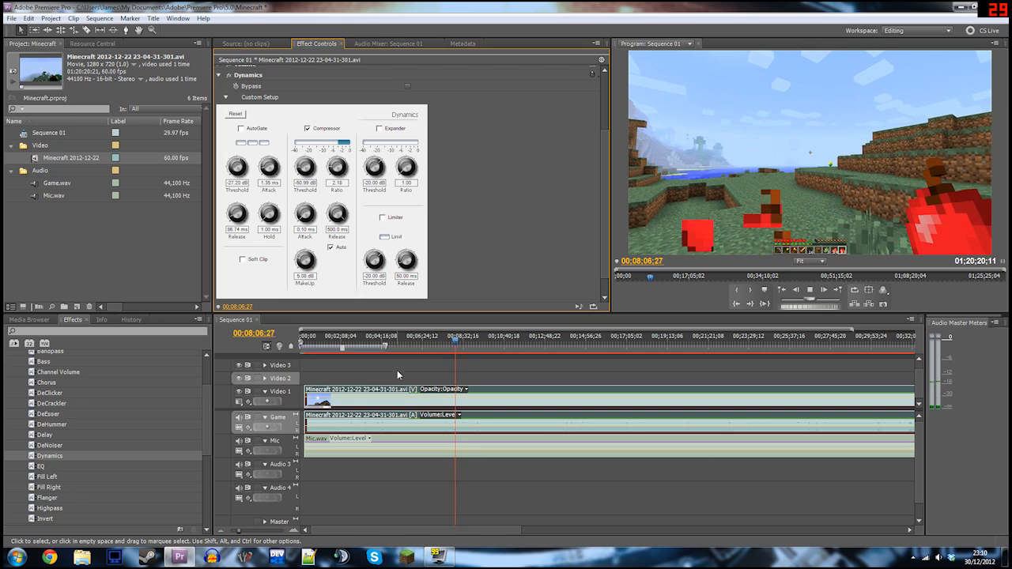
{"action": "left_click_drag", "start_coordinate": [307, 266], "coordinate": [296, 271]}
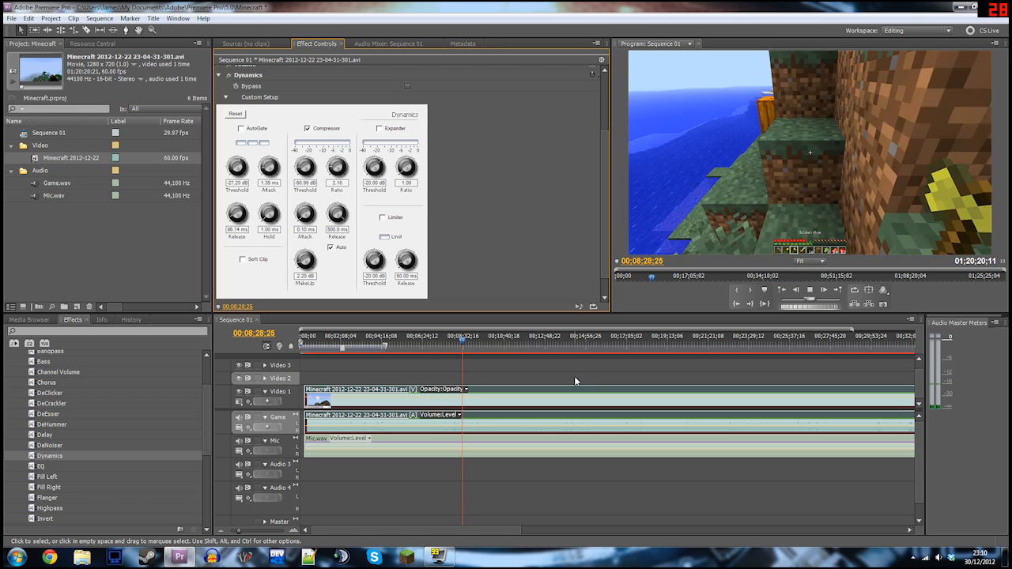
{"action": "key", "text": "space"}
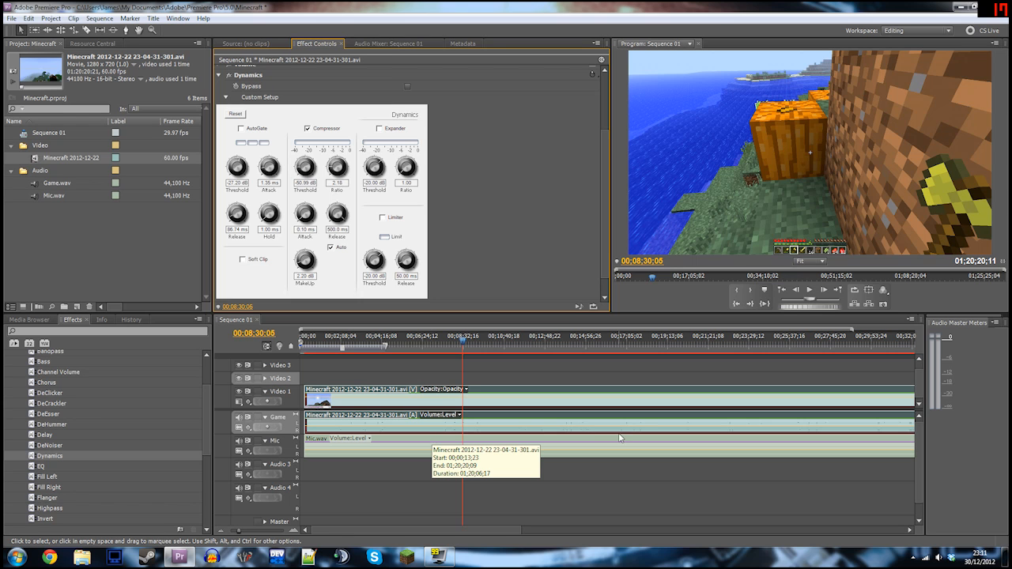
Scrub through the recording from about 15 to 40 minutes and play it from about 38 minutes to look for a cutting point.
{"action": "right_click", "coordinate": [671, 389]}
{"action": "left_click", "coordinate": [434, 366]}
{"action": "left_click_drag", "start_coordinate": [311, 340], "coordinate": [589, 358]}
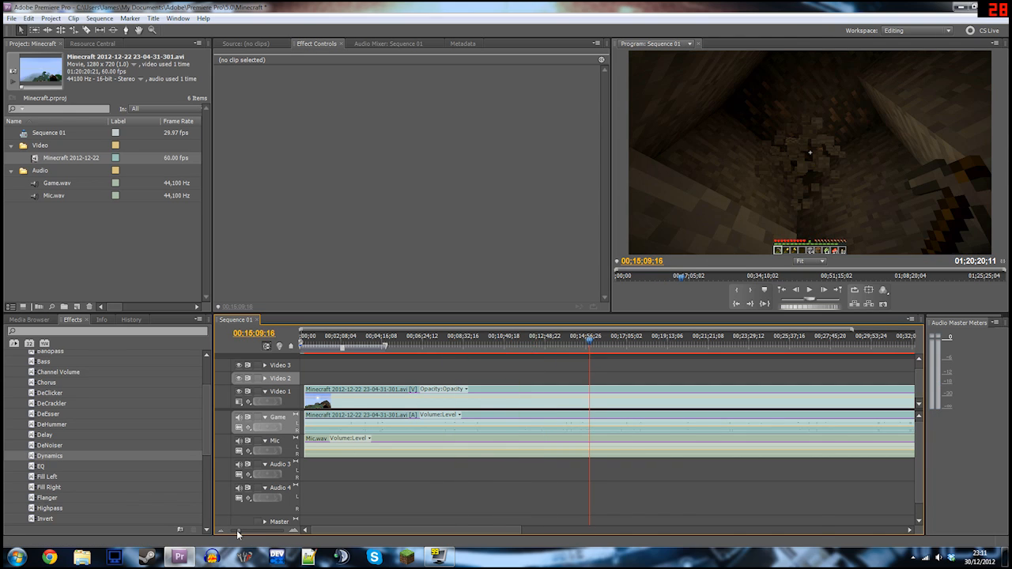
{"action": "left_click_drag", "start_coordinate": [238, 532], "coordinate": [235, 532]}
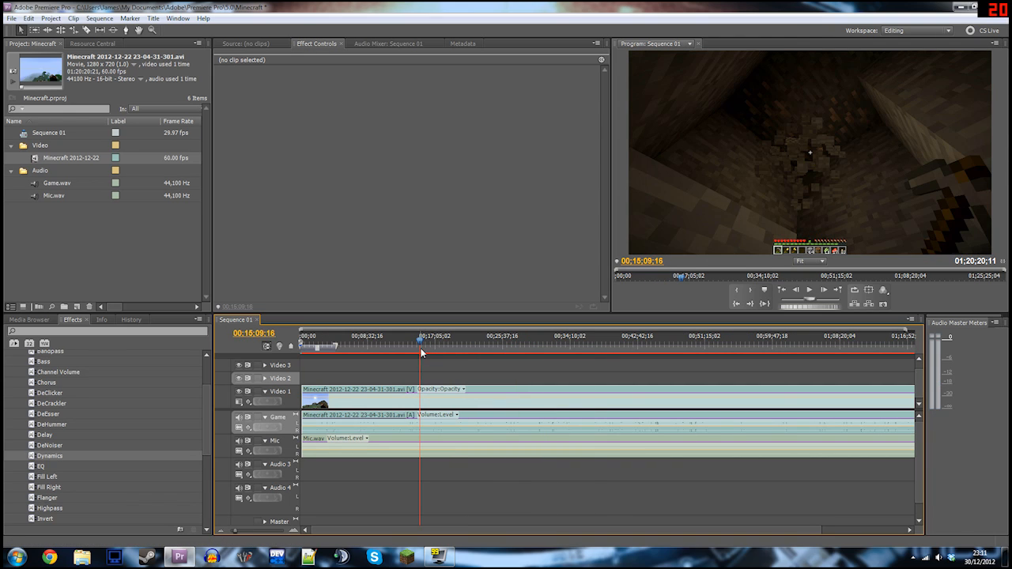
{"action": "left_click_drag", "start_coordinate": [421, 346], "coordinate": [463, 342]}
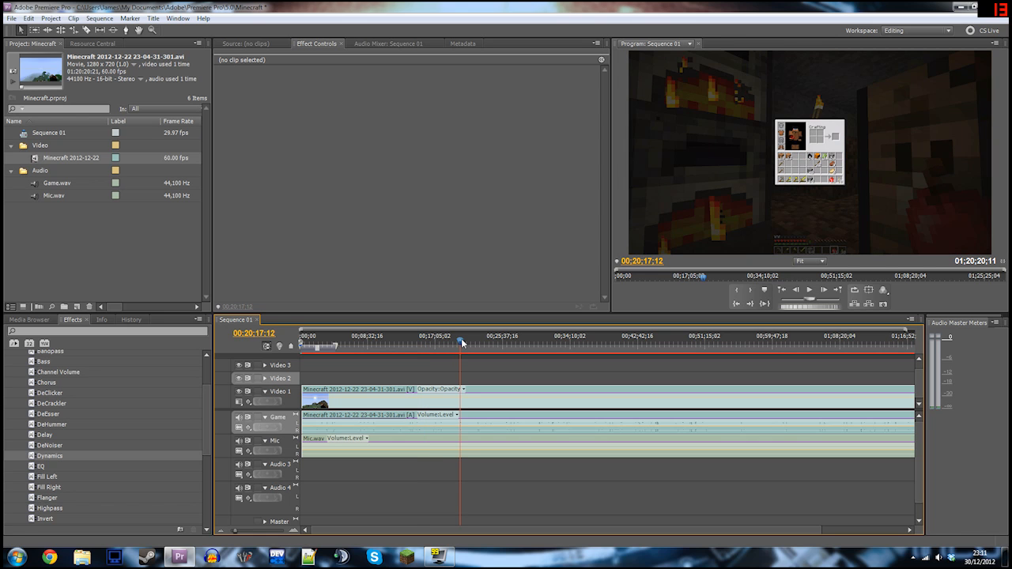
{"action": "left_click_drag", "start_coordinate": [462, 343], "coordinate": [624, 341]}
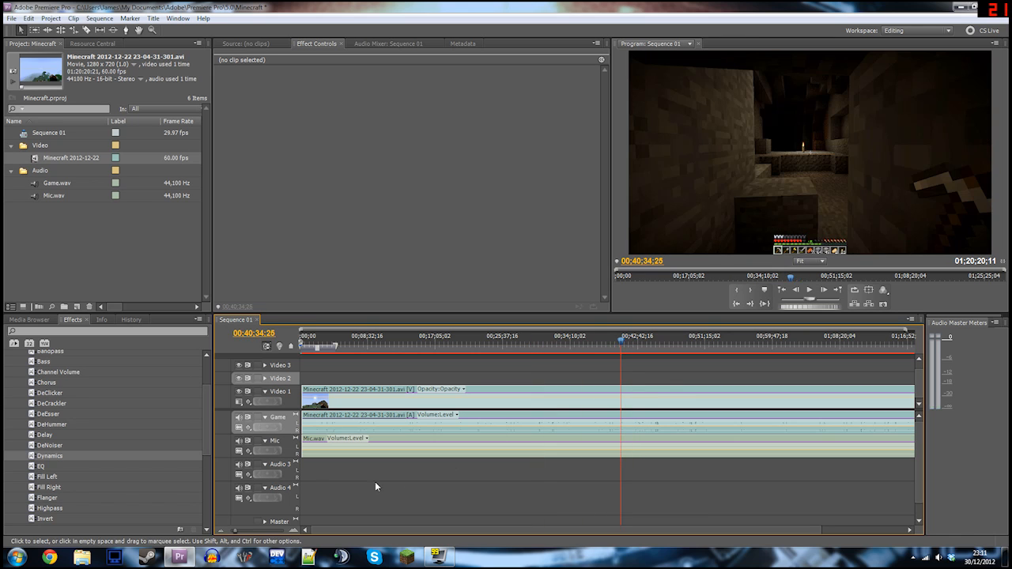
{"action": "left_click", "coordinate": [235, 531]}
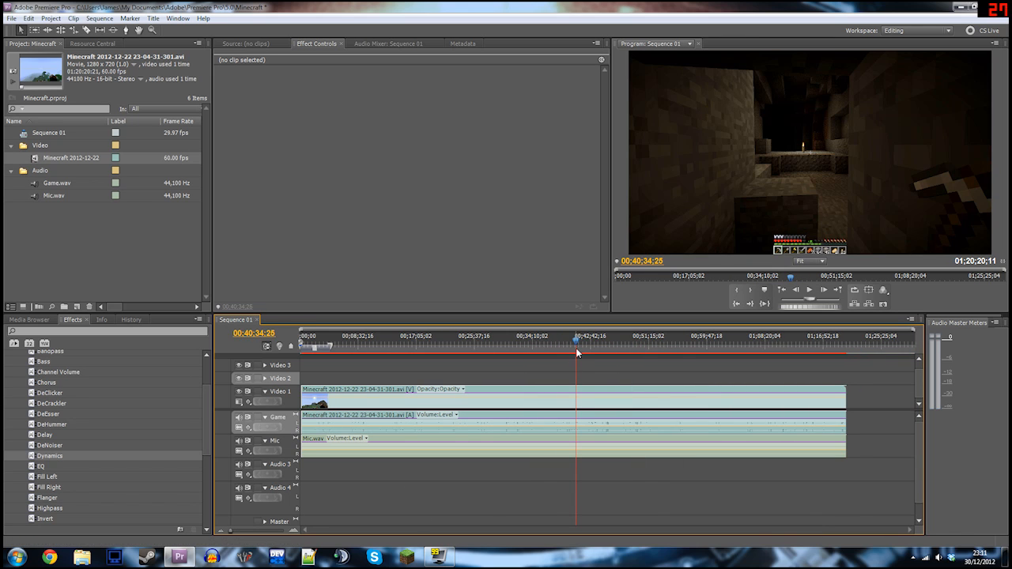
{"action": "mouse_move", "coordinate": [576, 347]}
{"action": "left_mouse_down"}
{"action": "mouse_move", "coordinate": [547, 349]}
{"action": "mouse_move", "coordinate": [618, 353]}
{"action": "mouse_move", "coordinate": [562, 347]}
{"action": "left_mouse_up"}
{"action": "key", "text": "space"}
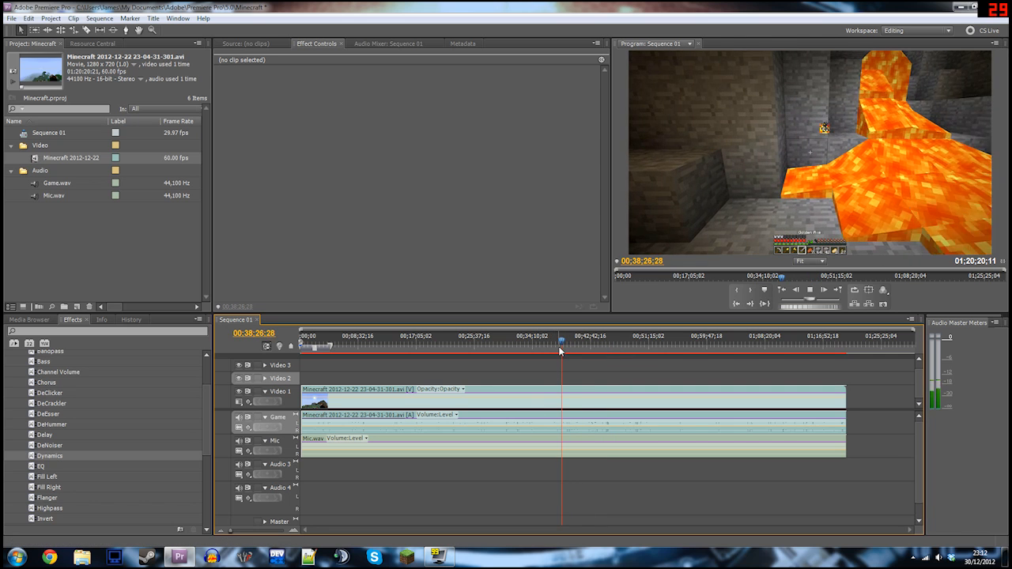
Play the footage in short stretches from about 00;38;08 to narrow down the cutting point.
{"action": "left_click", "coordinate": [555, 348]}
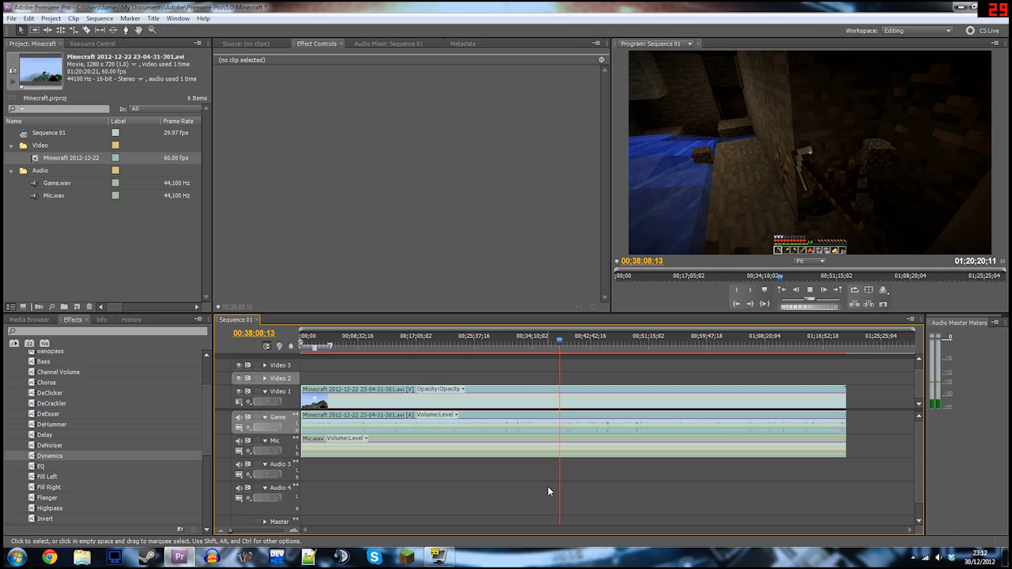
{"action": "key", "text": "space"}
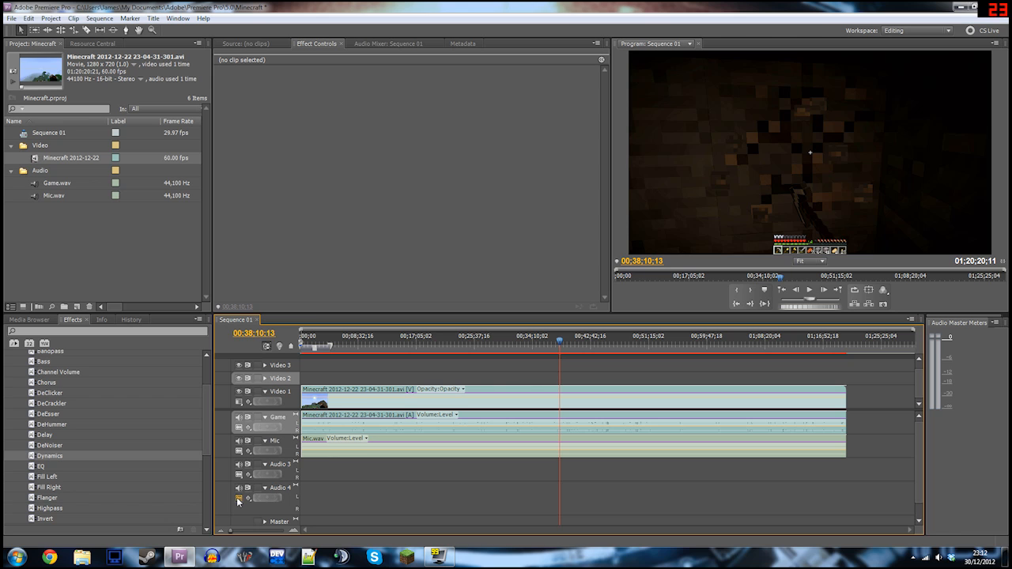
{"action": "key", "text": "space"}
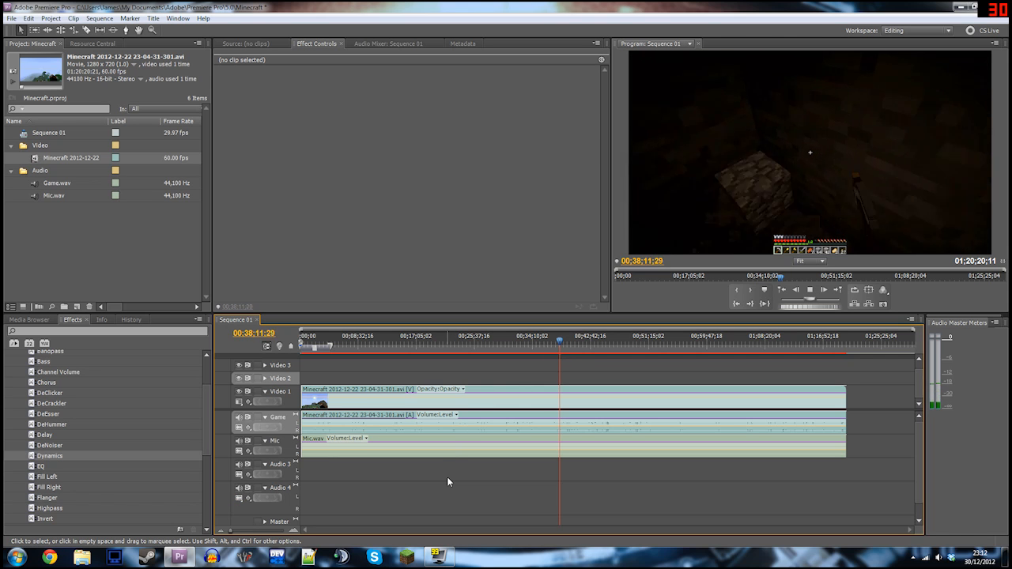
{"action": "key", "text": "space"}
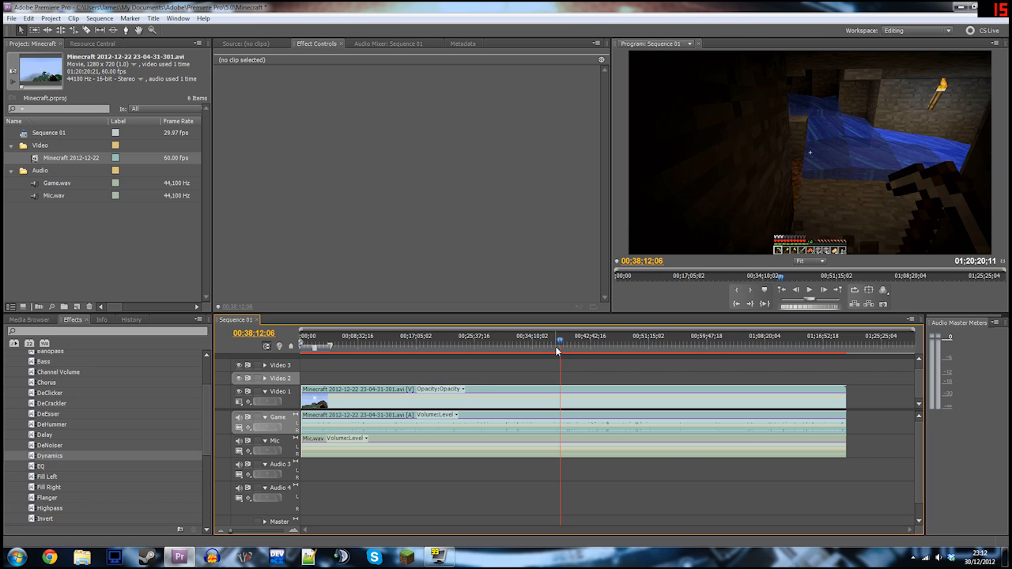
{"action": "key", "text": "space"}
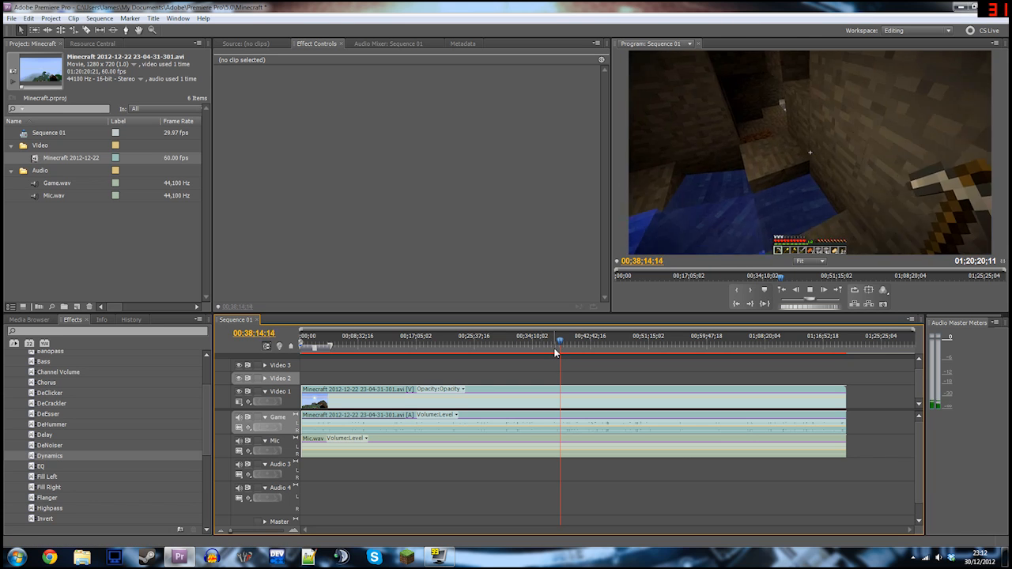
Play on to 00;38;15;12 and split the gameplay clip and Mic.wav there with the Razor tool.
{"action": "left_click", "coordinate": [250, 535]}
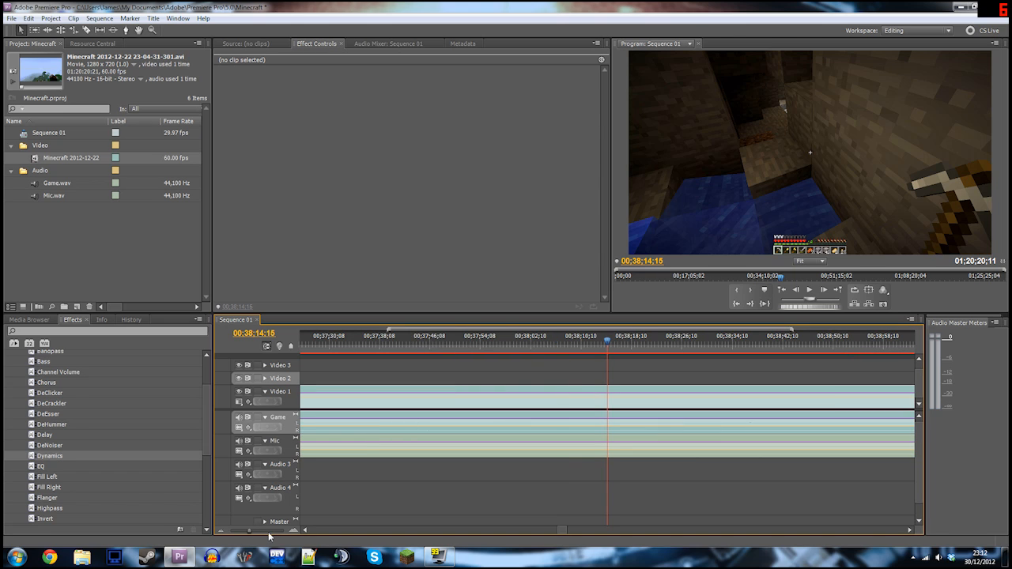
{"action": "left_click", "coordinate": [269, 535]}
{"action": "key", "text": "c"}
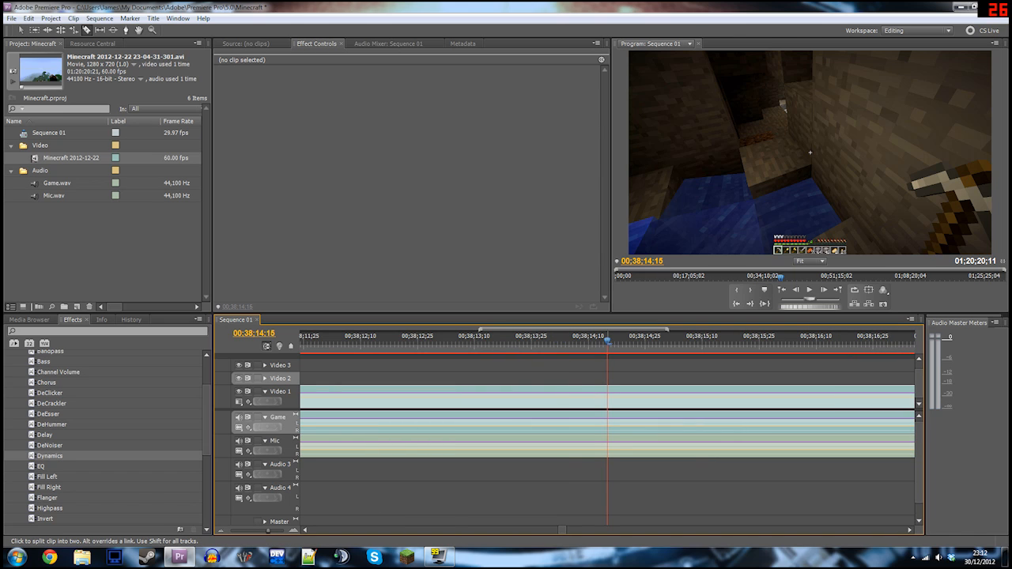
{"action": "key", "text": "space"}
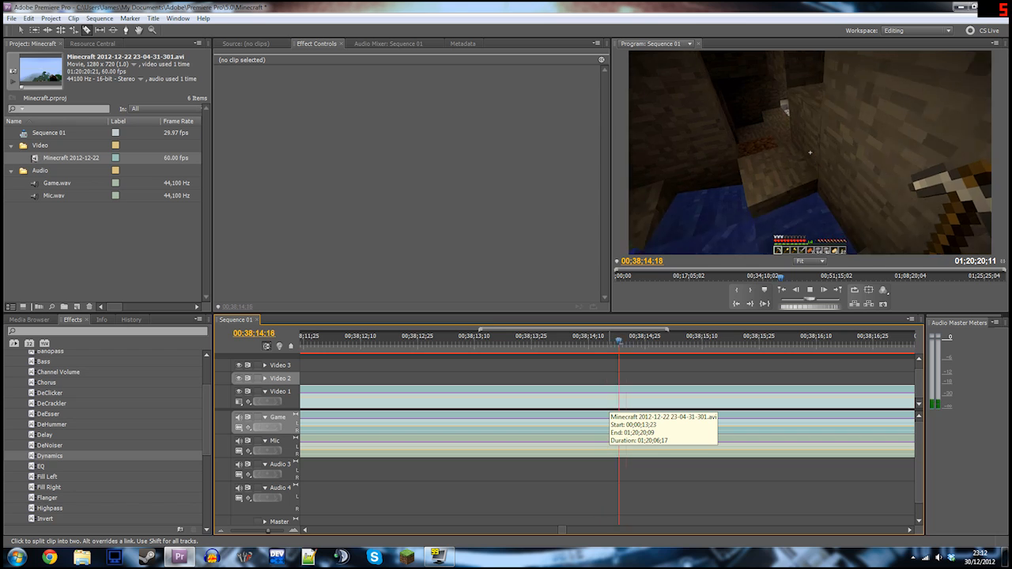
{"action": "key", "text": "space"}
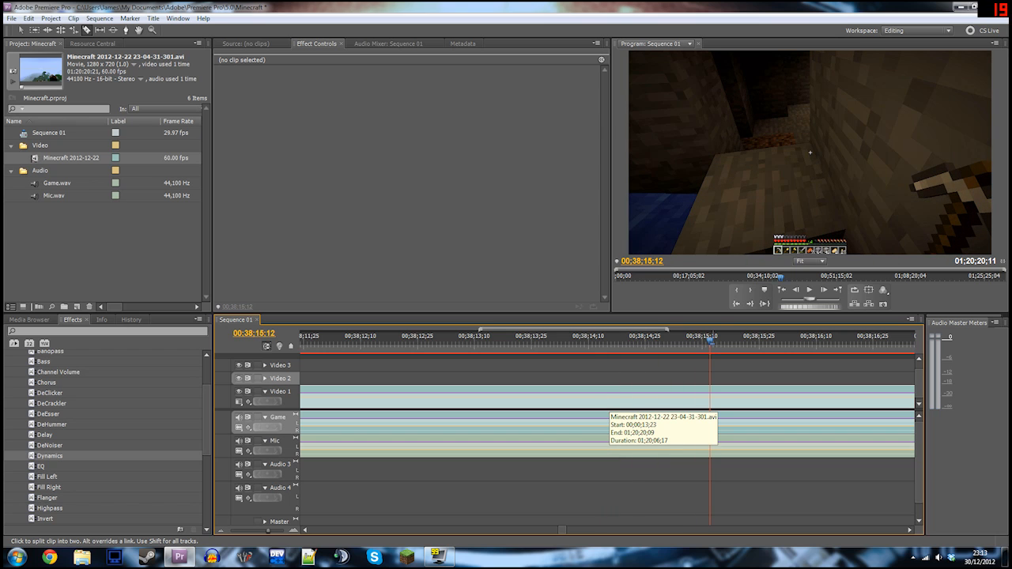
{"action": "key", "text": "equal"}
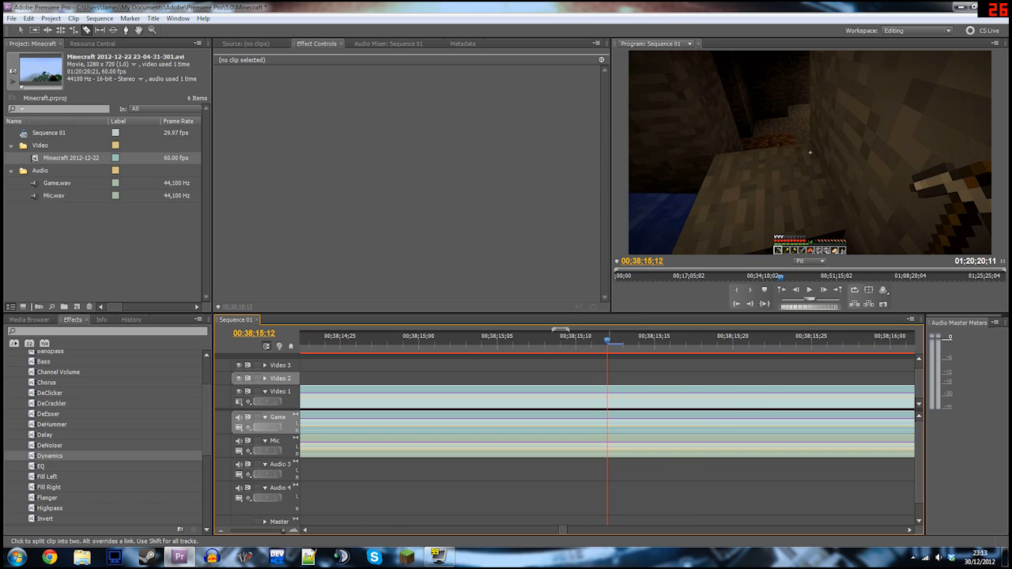
{"action": "left_click", "coordinate": [607, 401]}
{"action": "left_click", "coordinate": [608, 447]}
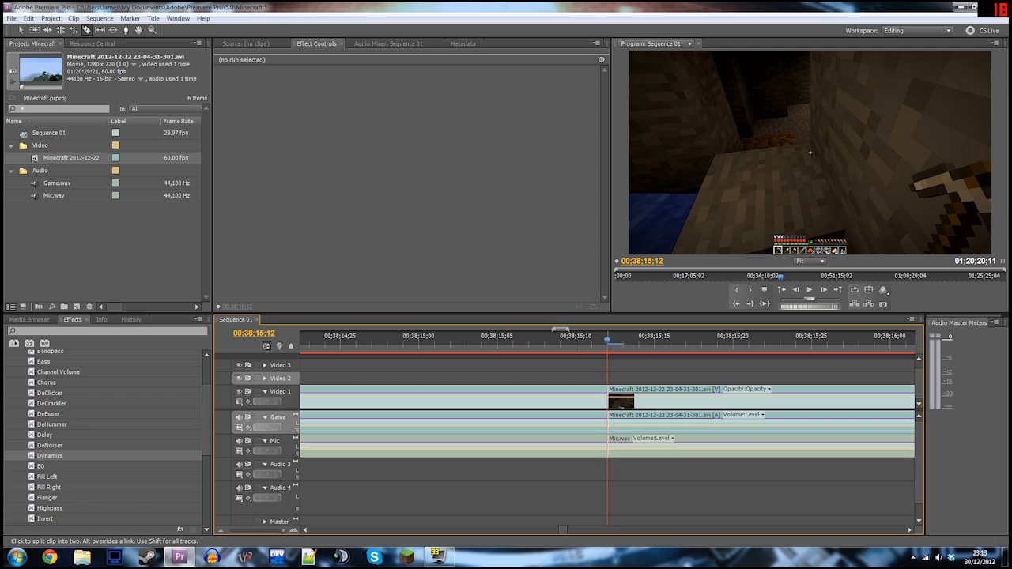
Select the video, game and mic clips after the cut and move them together about 20 minutes further along the timeline.
{"action": "left_click", "coordinate": [245, 531]}
{"action": "key", "text": "v"}
{"action": "left_click_drag", "start_coordinate": [627, 375], "coordinate": [676, 453]}
{"action": "left_click", "coordinate": [242, 531]}
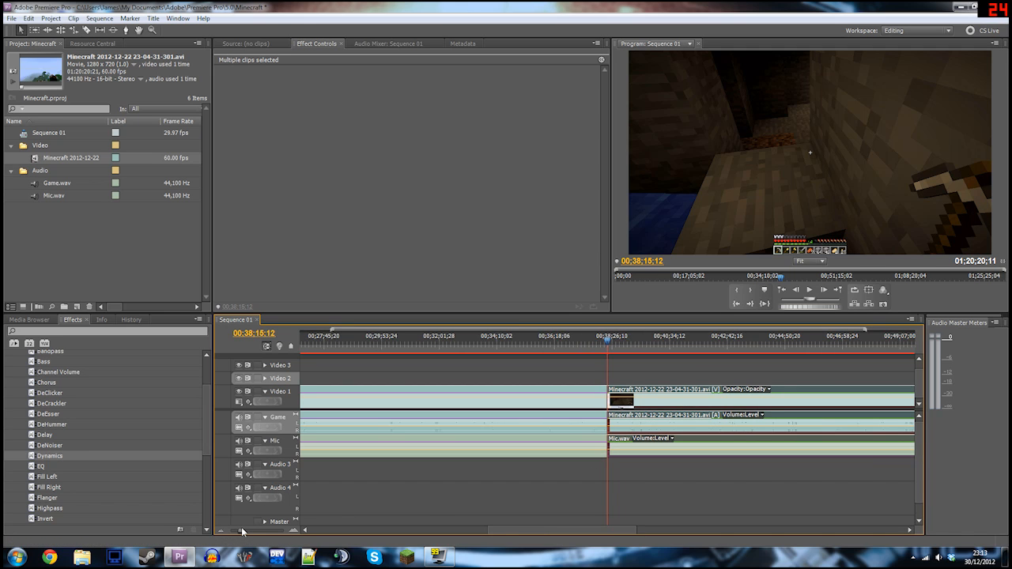
{"action": "left_click", "coordinate": [241, 531]}
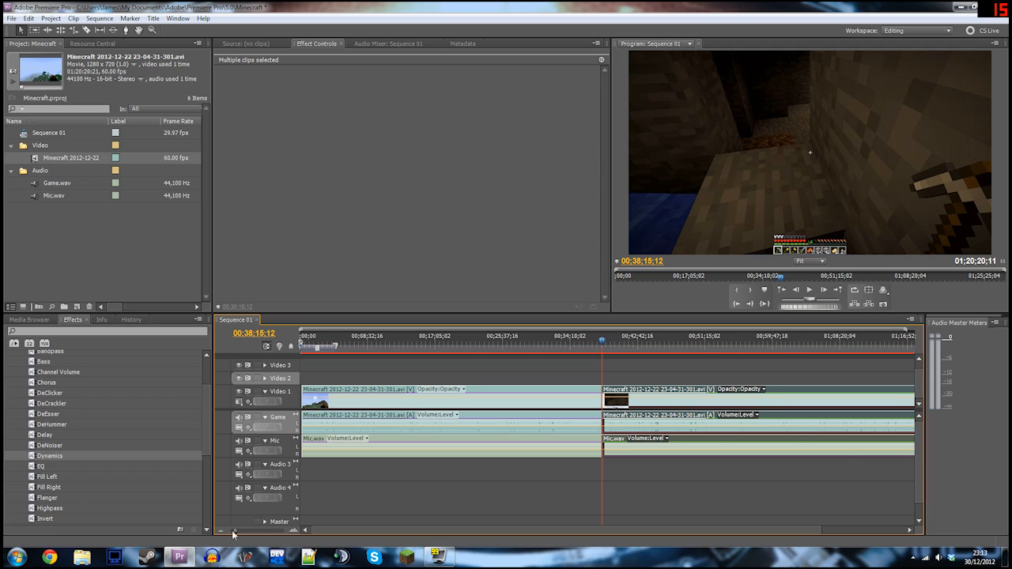
{"action": "left_click_drag", "start_coordinate": [586, 396], "coordinate": [684, 399]}
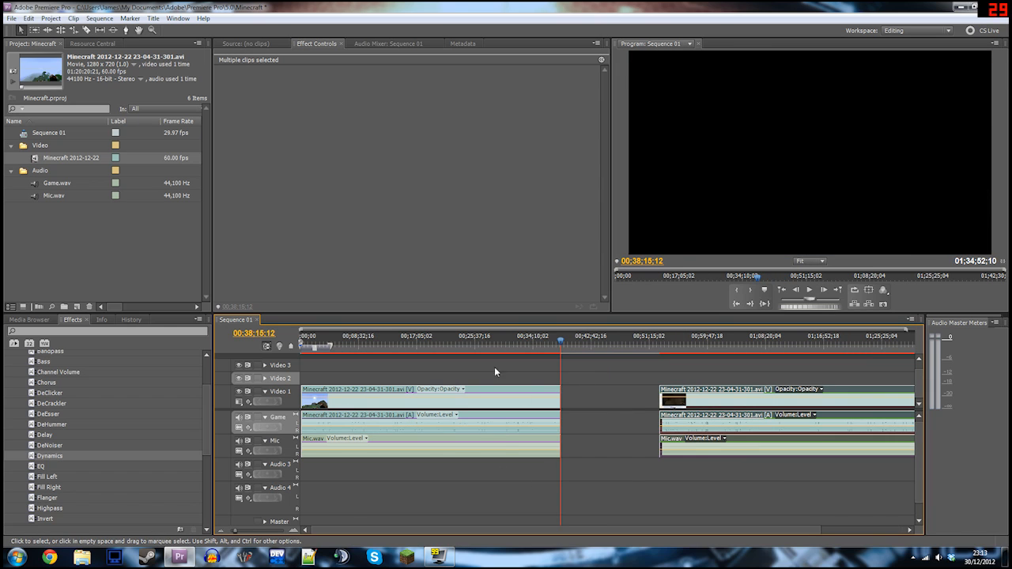
{"action": "left_click_drag", "start_coordinate": [687, 400], "coordinate": [725, 400]}
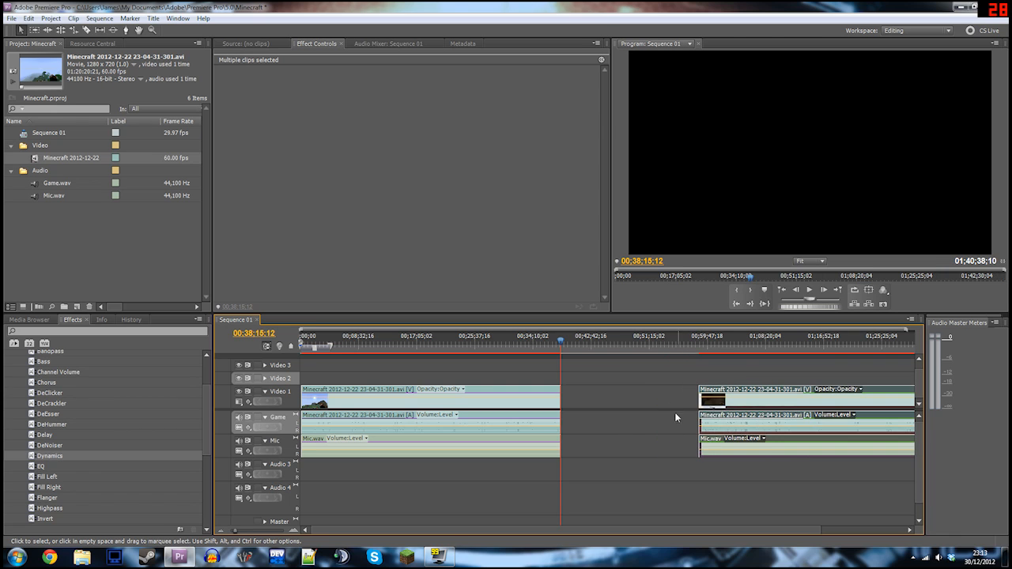
Select the clips of the first part, move the playhead to 00;04;55;07 and clear the selection.
{"action": "left_click", "coordinate": [634, 425]}
{"action": "left_click_drag", "start_coordinate": [614, 370], "coordinate": [512, 486]}
{"action": "left_click_drag", "start_coordinate": [431, 346], "coordinate": [333, 348]}
{"action": "left_click_drag", "start_coordinate": [231, 530], "coordinate": [236, 539]}
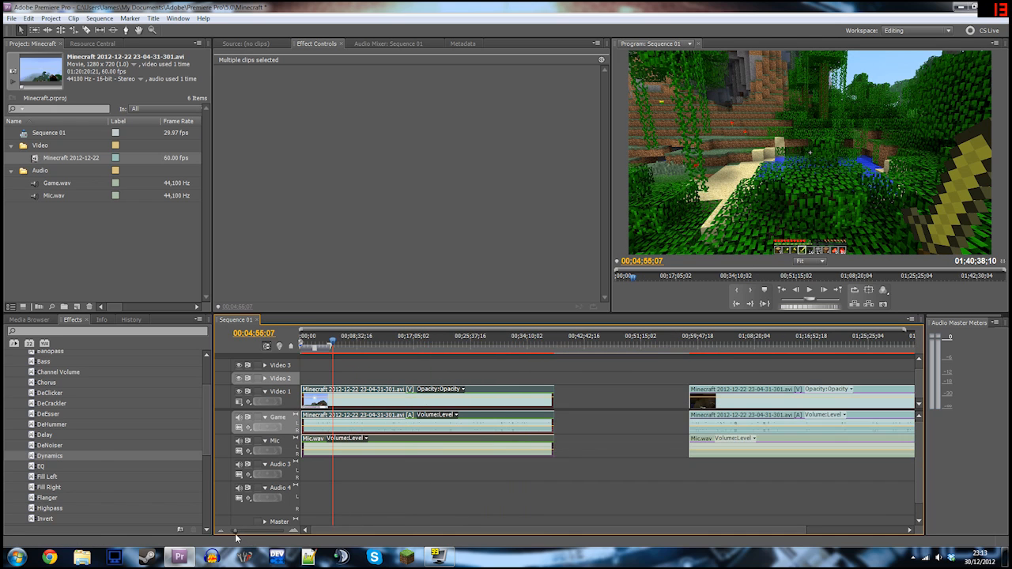
{"action": "left_click", "coordinate": [371, 494]}
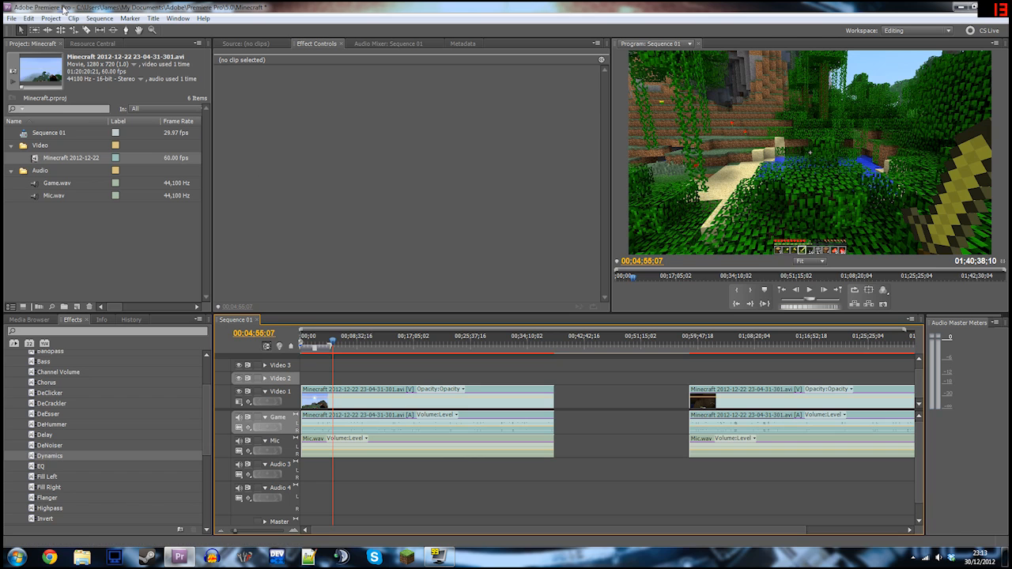
Start saving the project as a new file and create and open a folder named MC inside Videos > Premiere Files.
{"action": "left_click", "coordinate": [11, 18]}
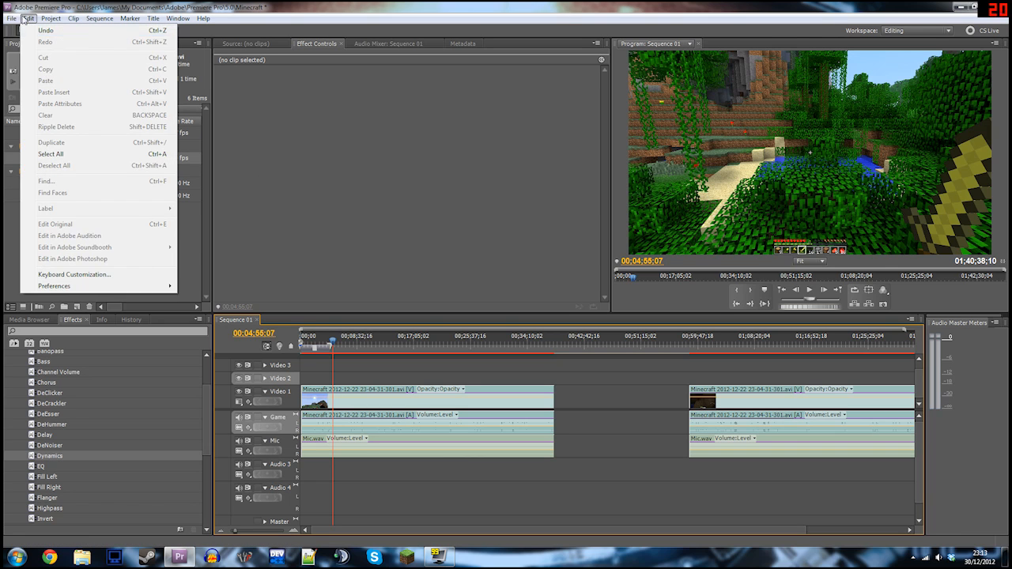
{"action": "left_click", "coordinate": [34, 115]}
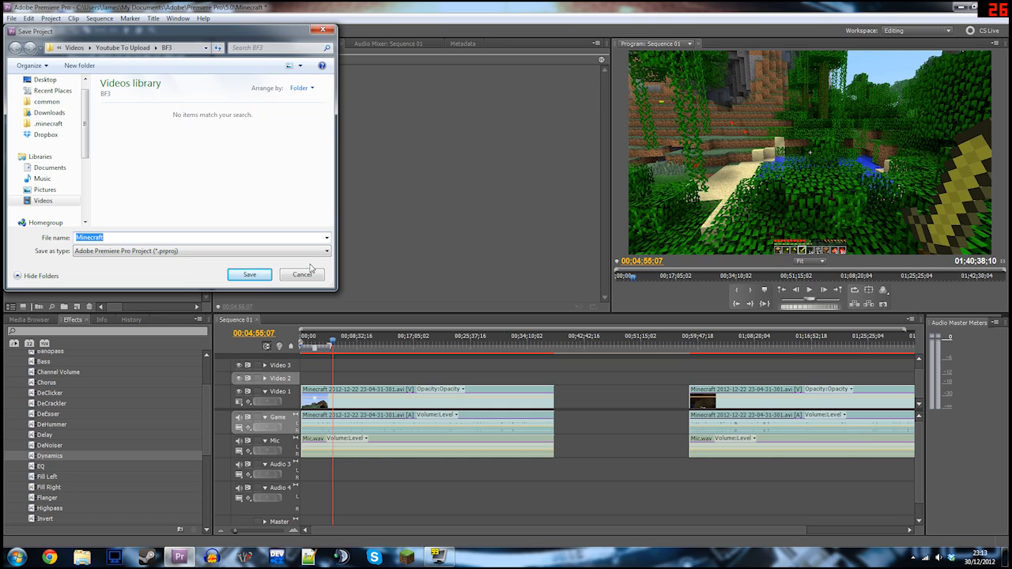
{"action": "left_click", "coordinate": [44, 201]}
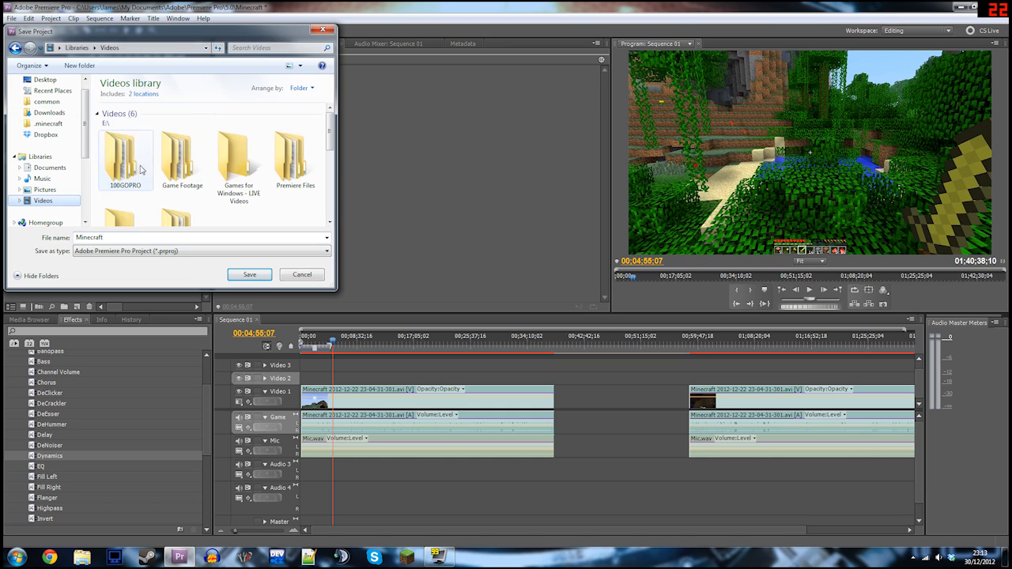
{"action": "double_click", "coordinate": [295, 162]}
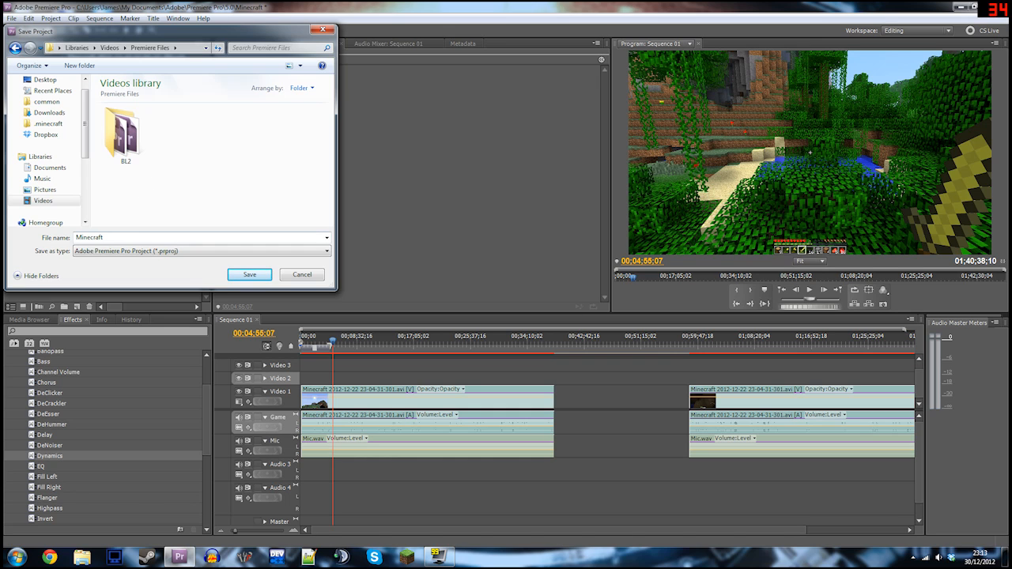
{"action": "right_click", "coordinate": [181, 187]}
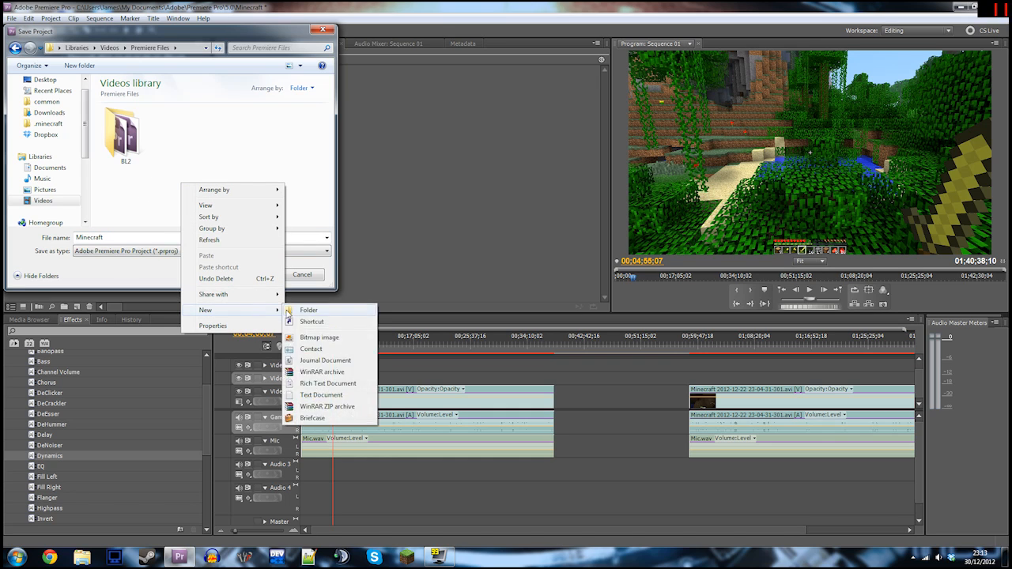
{"action": "left_click", "coordinate": [288, 312]}
{"action": "type", "text": "MC"}
{"action": "key", "text": "Return"}
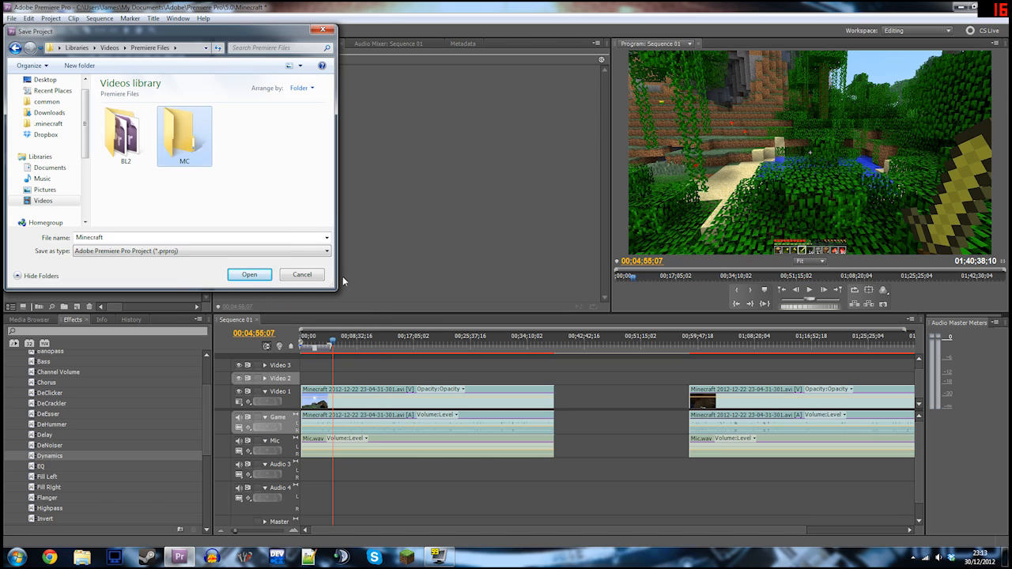
{"action": "double_click", "coordinate": [173, 146]}
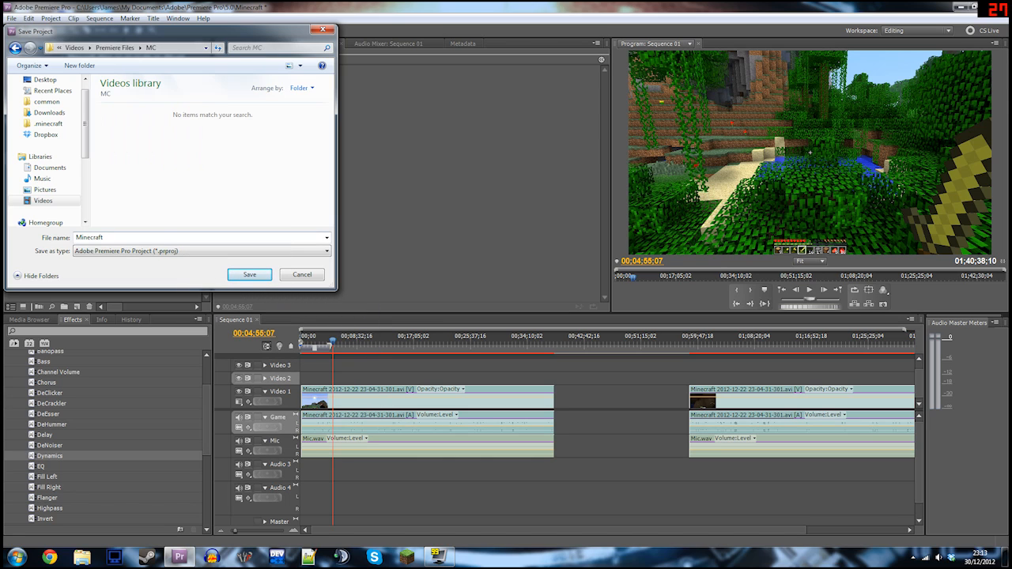
Save the project in the MC folder under the name Surviving MCEP1.
{"action": "type", "text": "Surviving MCEP1"}
{"action": "key", "text": "Return"}
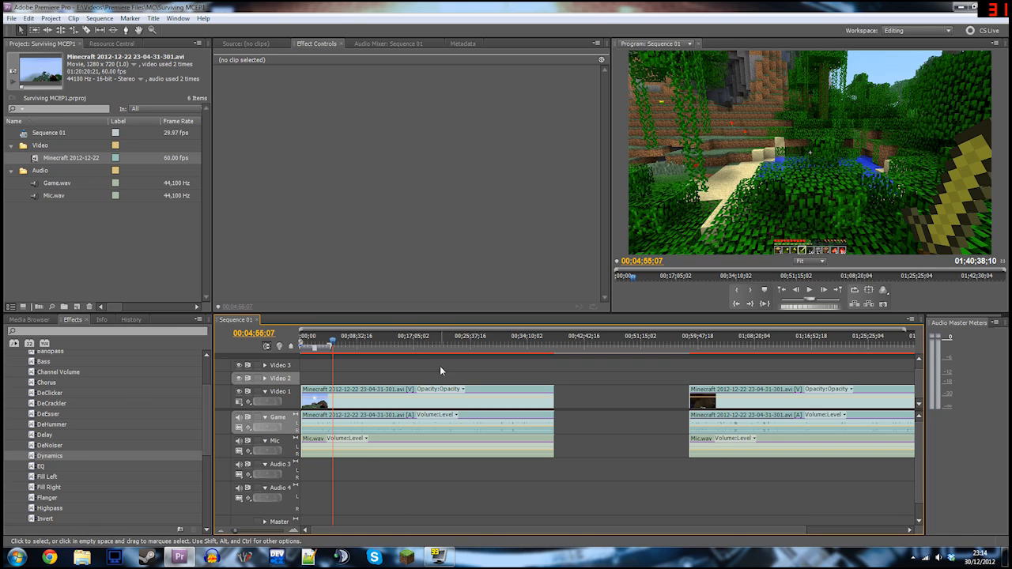
Look over both parts on the timeline and park the playhead at 00;38;11;18, just before the first part's end.
{"action": "left_click_drag", "start_coordinate": [376, 530], "coordinate": [484, 529]}
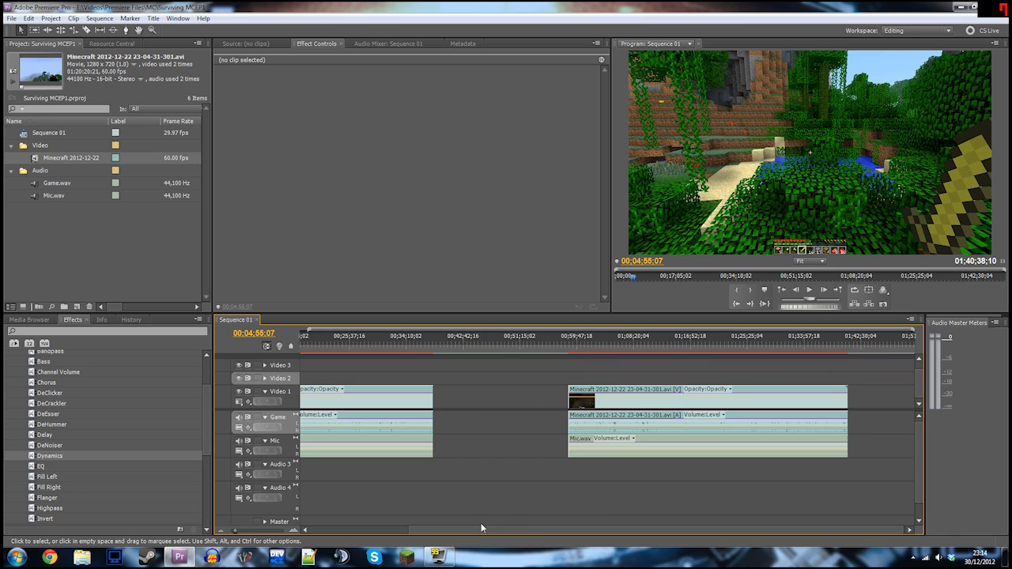
{"action": "left_click_drag", "start_coordinate": [474, 529], "coordinate": [376, 529]}
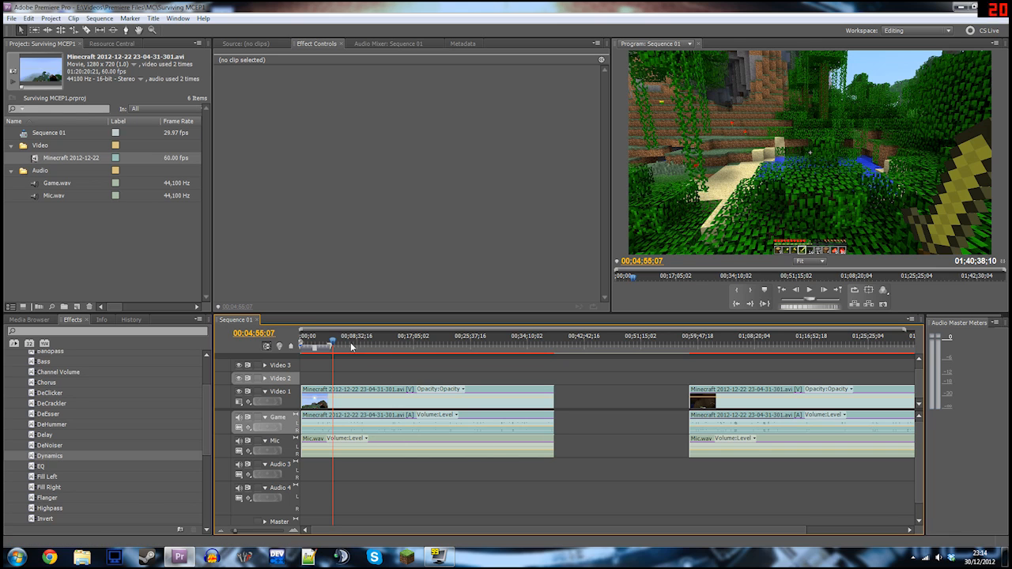
{"action": "left_click_drag", "start_coordinate": [350, 346], "coordinate": [556, 347]}
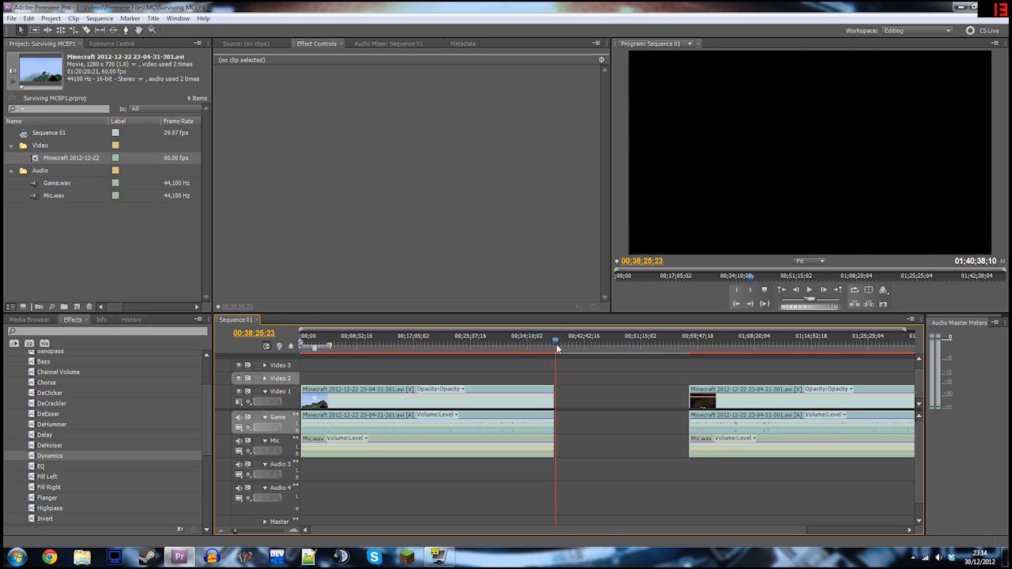
{"action": "left_click_drag", "start_coordinate": [556, 343], "coordinate": [554, 345]}
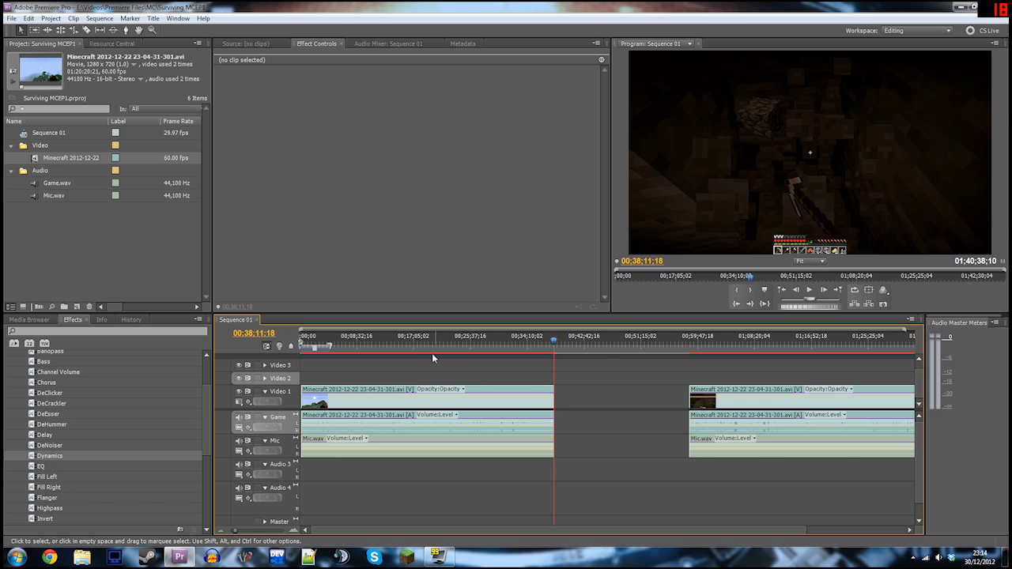
Scrub through the first part's opening at 00;00;29;09 and its middle at 00;19;28;11 to review the footage.
{"action": "left_click_drag", "start_coordinate": [414, 349], "coordinate": [337, 352]}
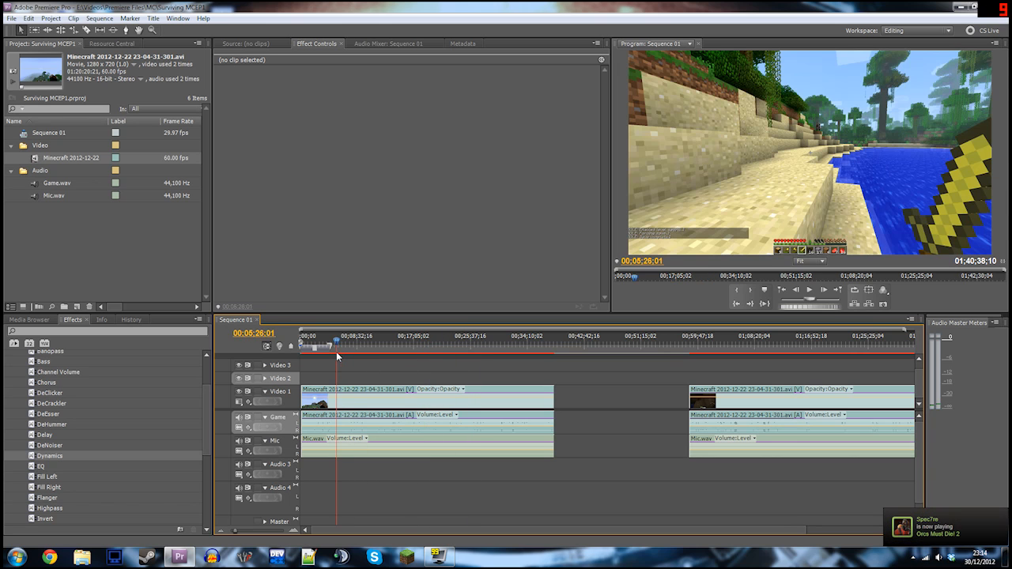
{"action": "left_click", "coordinate": [243, 532]}
{"action": "left_click_drag", "start_coordinate": [387, 530], "coordinate": [332, 530]}
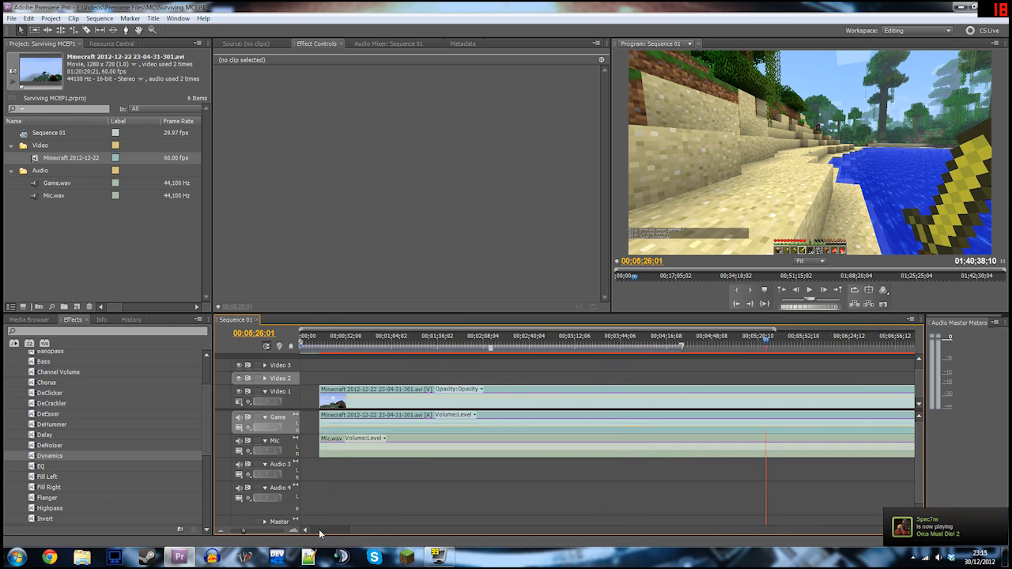
{"action": "left_click", "coordinate": [337, 353]}
{"action": "mouse_move", "coordinate": [337, 353]}
{"action": "left_mouse_down"}
{"action": "mouse_move", "coordinate": [384, 354]}
{"action": "mouse_move", "coordinate": [320, 353]}
{"action": "mouse_move", "coordinate": [384, 356]}
{"action": "mouse_move", "coordinate": [342, 361]}
{"action": "left_mouse_up"}
{"action": "left_click", "coordinate": [239, 531]}
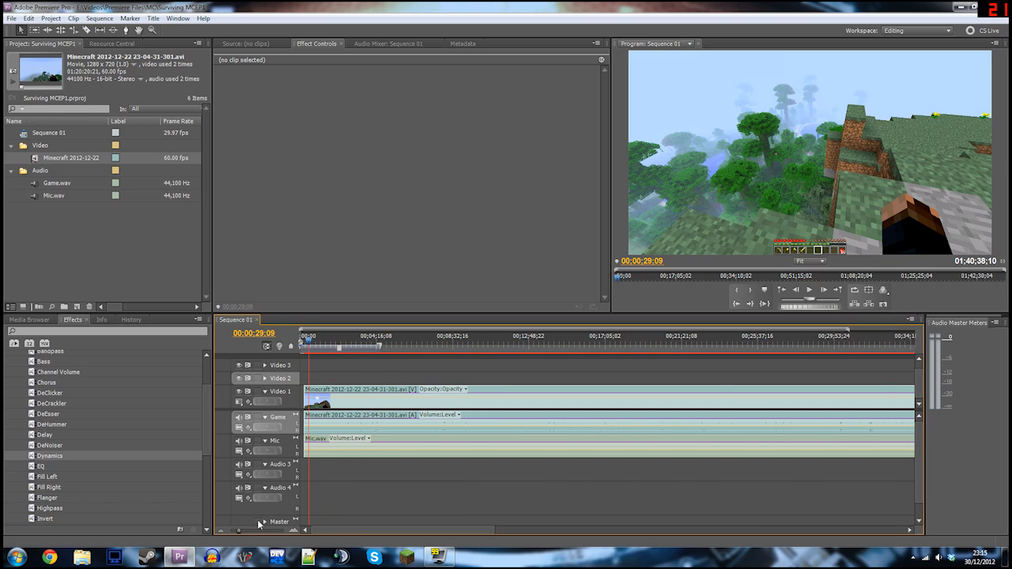
{"action": "left_click", "coordinate": [237, 532]}
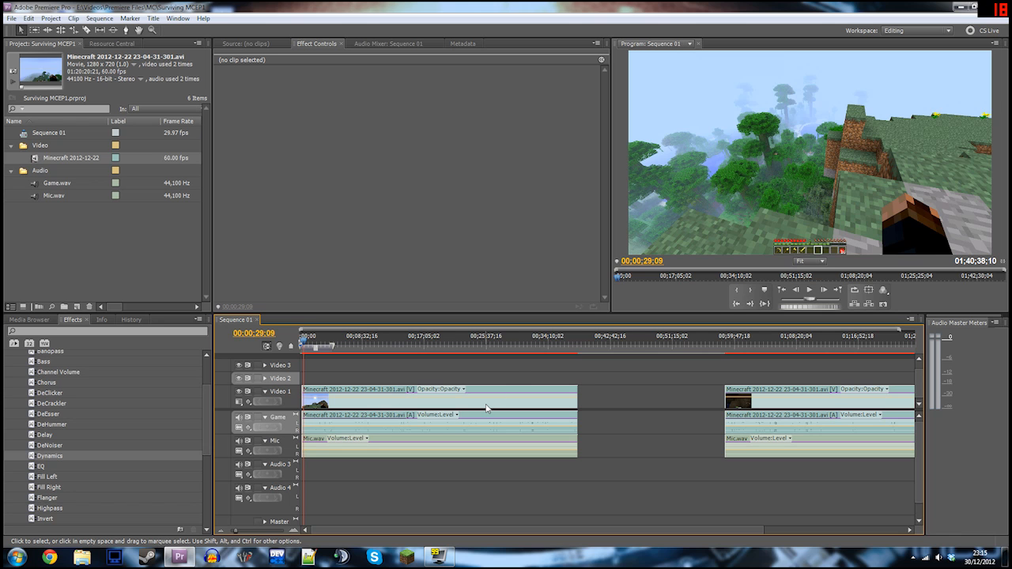
{"action": "left_click_drag", "start_coordinate": [310, 351], "coordinate": [444, 366]}
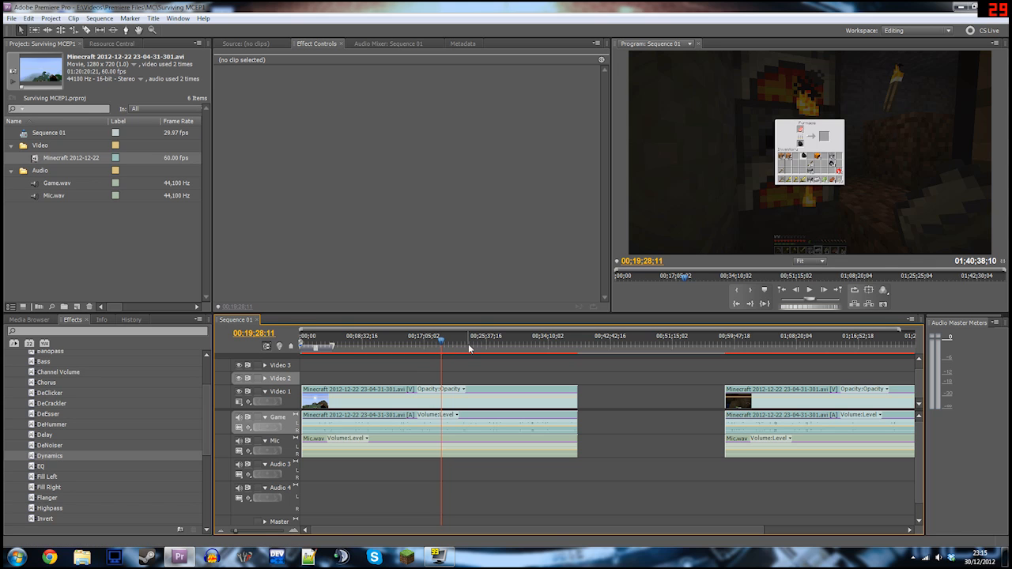
{"action": "left_click_drag", "start_coordinate": [441, 345], "coordinate": [394, 365]}
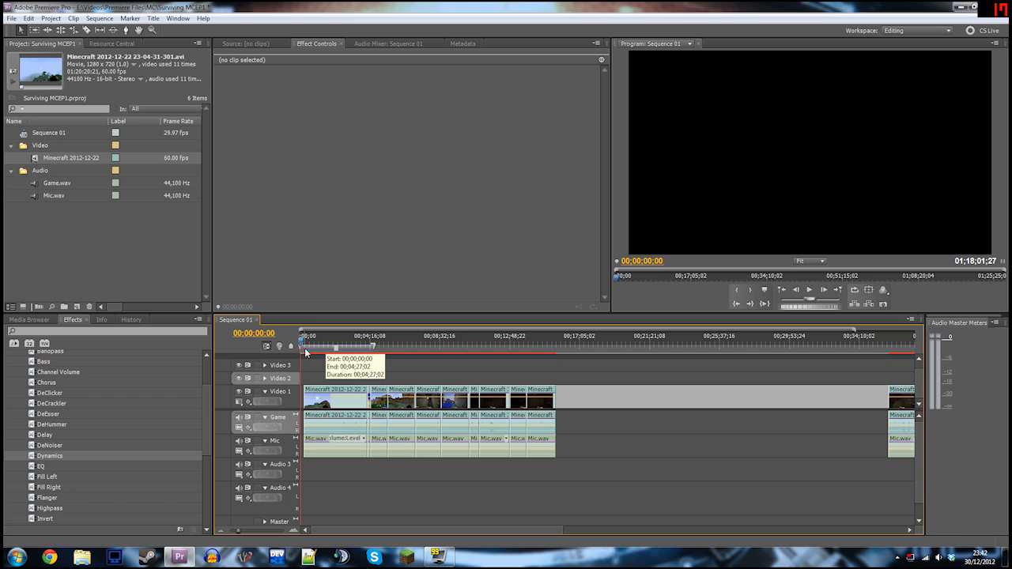
Scrub the trimmed first part to its last clip and play it from 00;14;58;18.
{"action": "left_click_drag", "start_coordinate": [310, 344], "coordinate": [545, 403]}
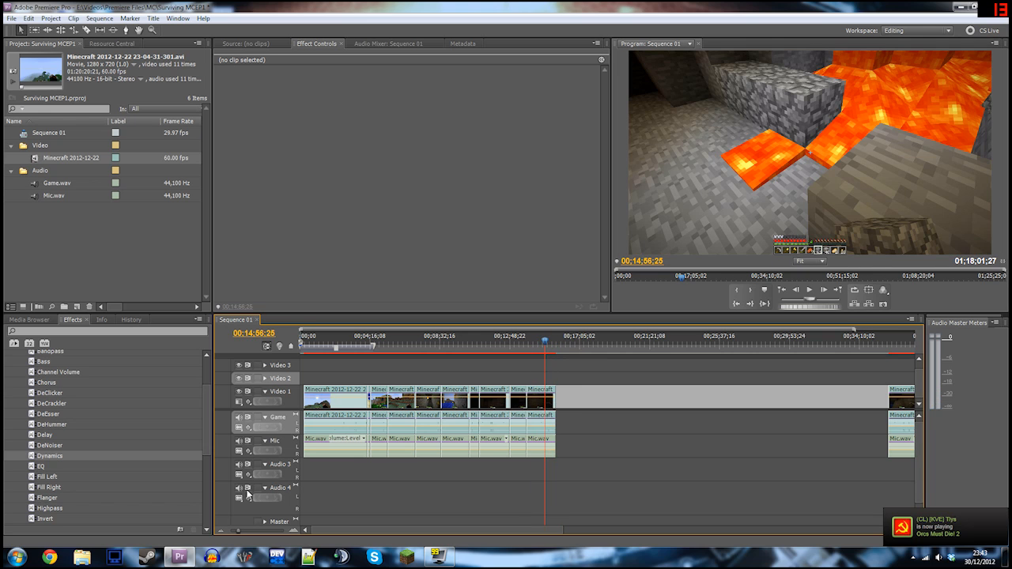
{"action": "left_click", "coordinate": [264, 530]}
{"action": "left_click", "coordinate": [256, 530]}
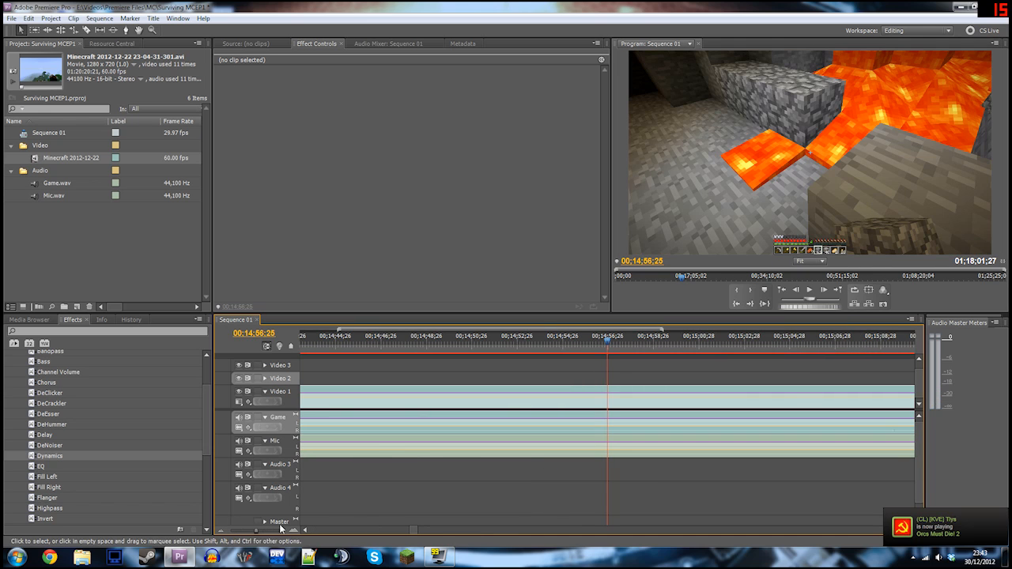
{"action": "left_click", "coordinate": [248, 531]}
{"action": "left_click", "coordinate": [246, 532]}
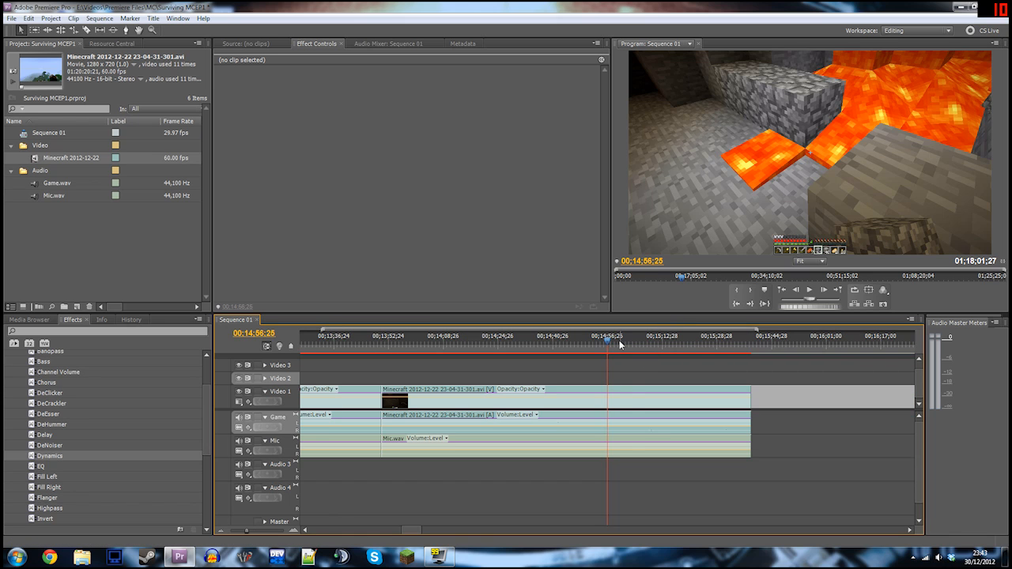
{"action": "mouse_move", "coordinate": [609, 340]}
{"action": "left_mouse_down"}
{"action": "mouse_move", "coordinate": [639, 342]}
{"action": "mouse_move", "coordinate": [616, 344]}
{"action": "left_mouse_up"}
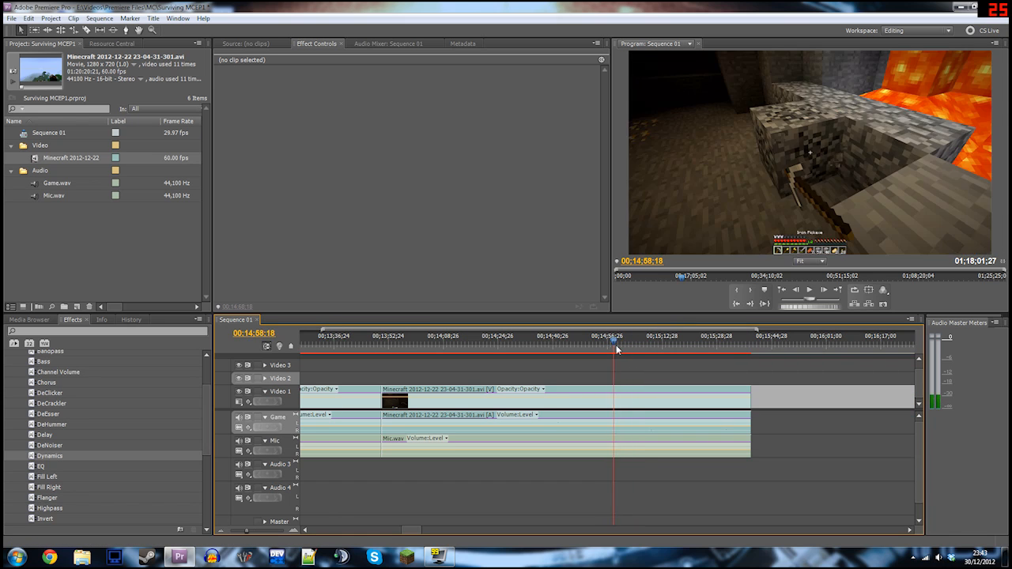
{"action": "key", "text": "space"}
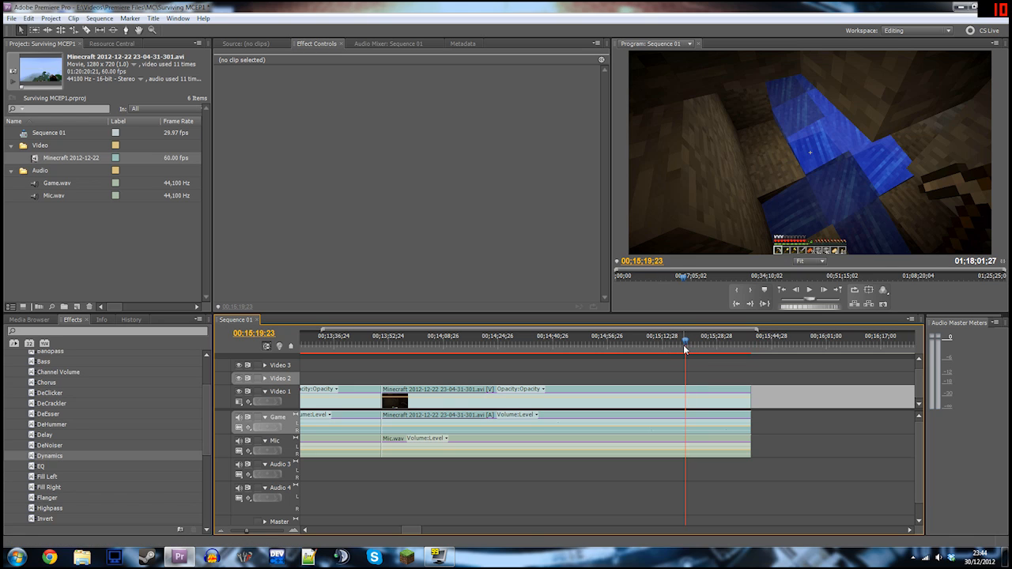
Replay short stretches between about 00;15;14 and 00;15;19 to find the cutting point.
{"action": "left_click_drag", "start_coordinate": [684, 348], "coordinate": [674, 348]}
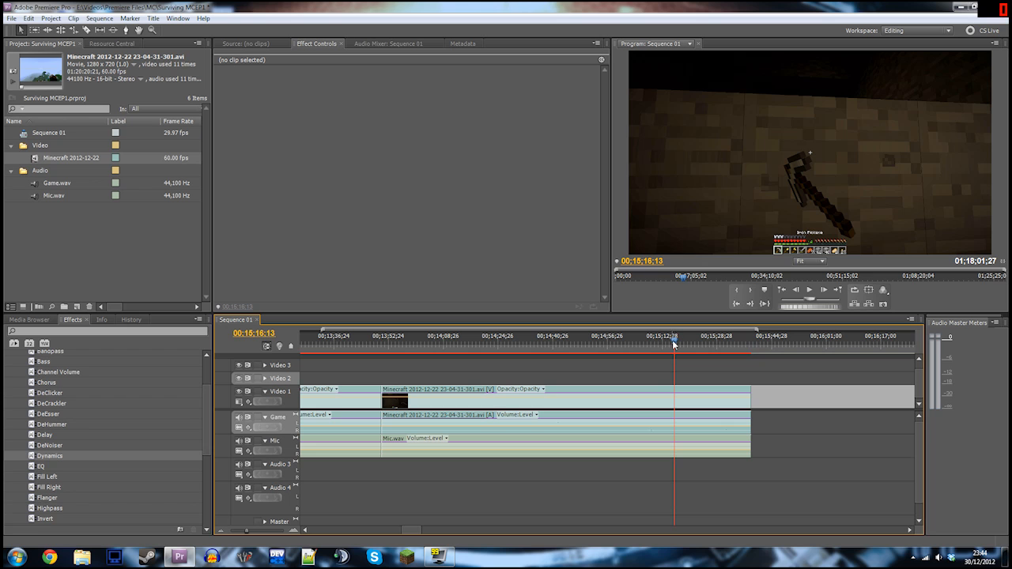
{"action": "left_click_drag", "start_coordinate": [672, 340], "coordinate": [673, 340]}
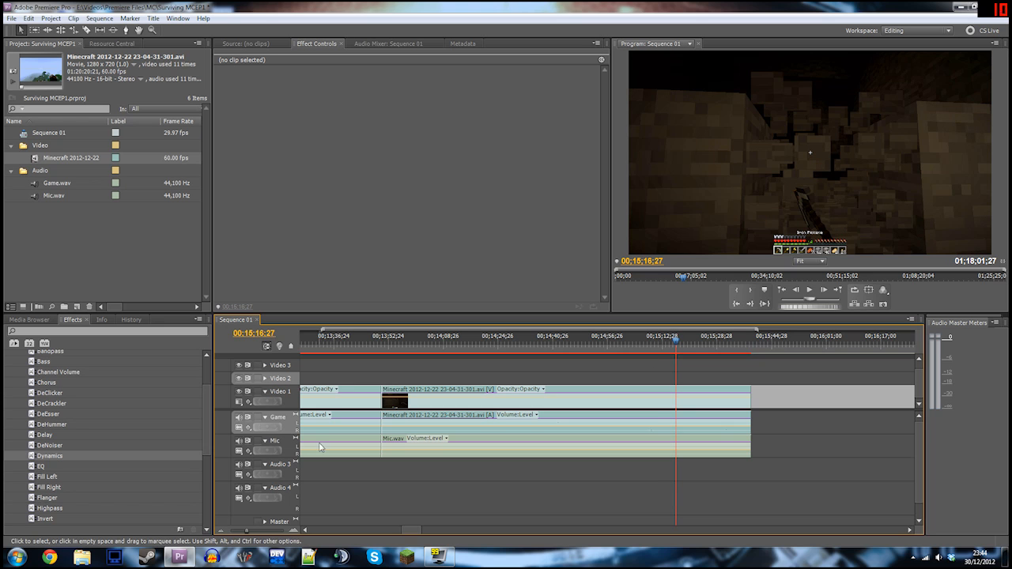
{"action": "key", "text": "space"}
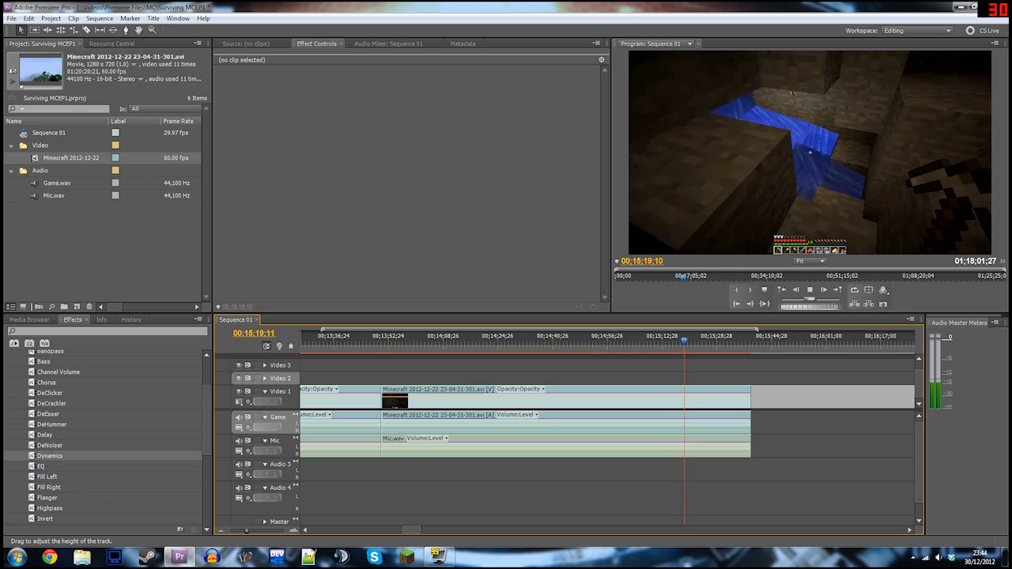
{"action": "left_click", "coordinate": [672, 345]}
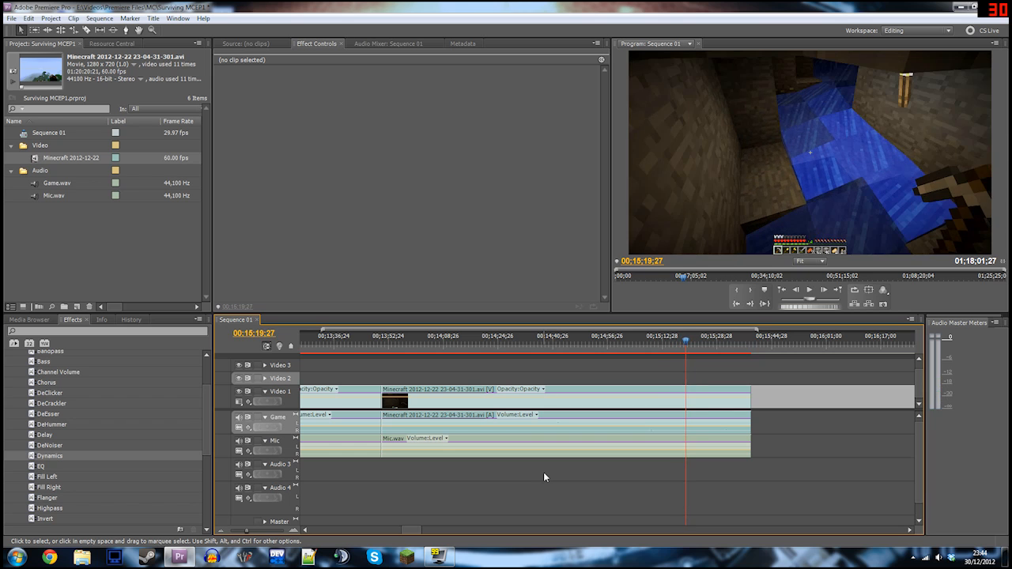
{"action": "left_click", "coordinate": [650, 344]}
{"action": "key", "text": "space"}
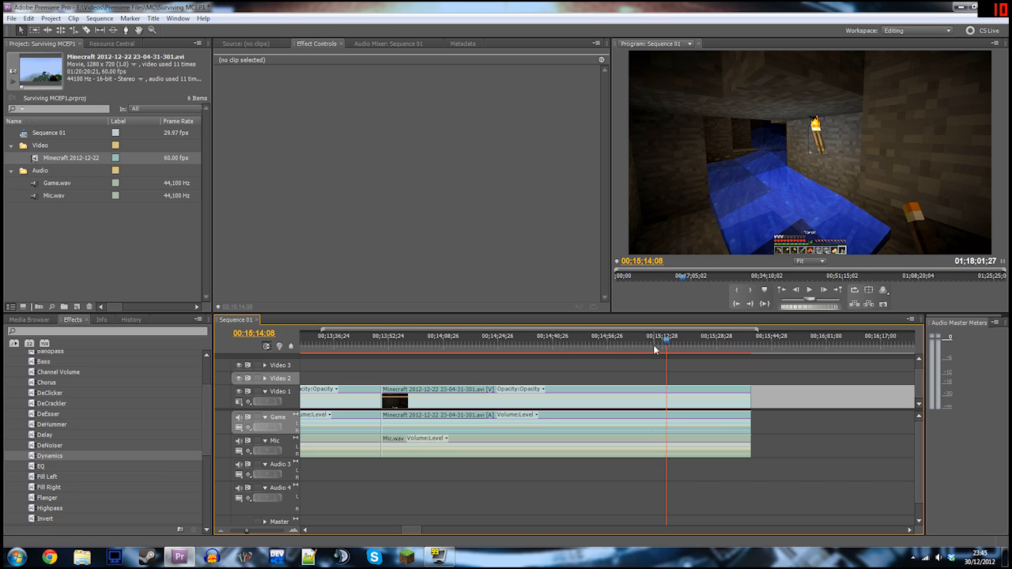
Play on to 00;15;14;19 and split the gameplay clip and Mic.wav there with the Razor tool.
{"action": "left_click", "coordinate": [254, 532]}
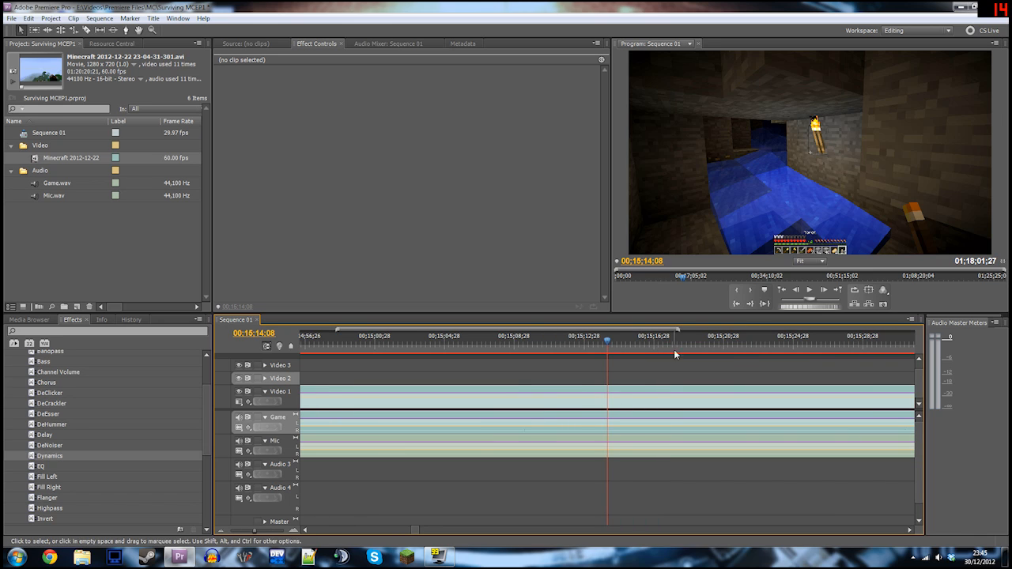
{"action": "key", "text": "space"}
{"action": "key", "text": "c"}
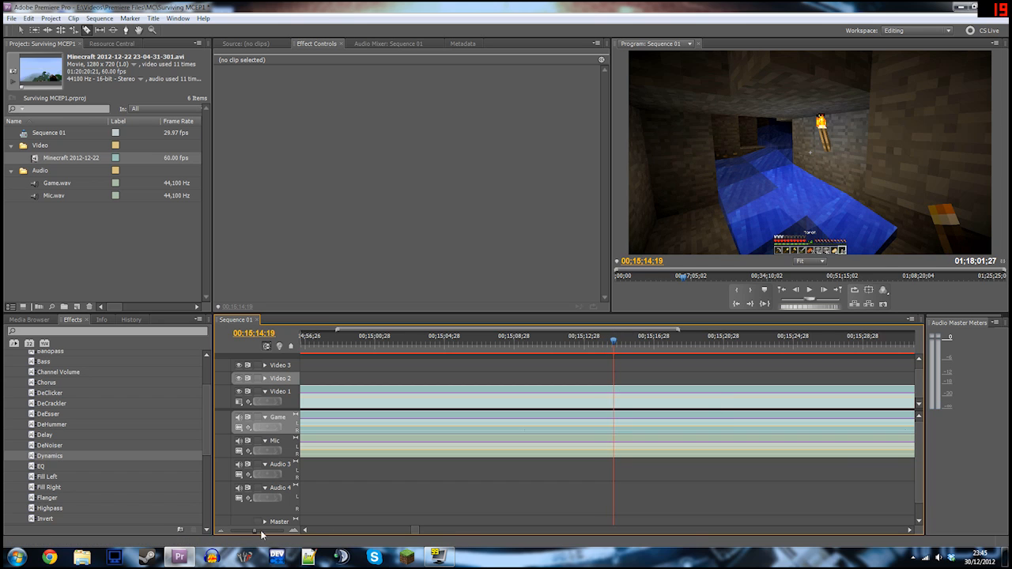
{"action": "left_click_drag", "start_coordinate": [256, 532], "coordinate": [283, 532]}
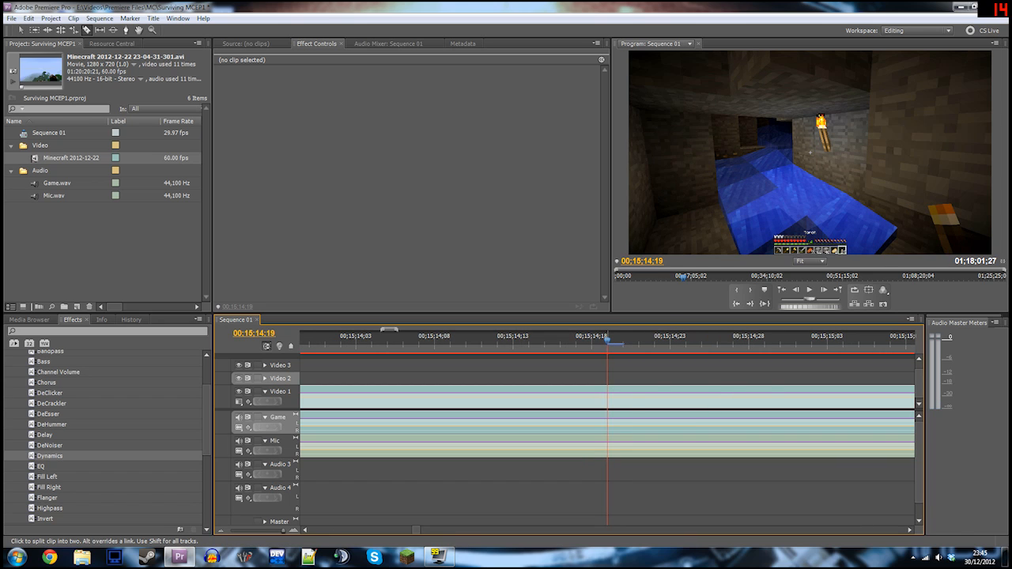
{"action": "left_click", "coordinate": [607, 396]}
{"action": "left_click", "coordinate": [607, 446]}
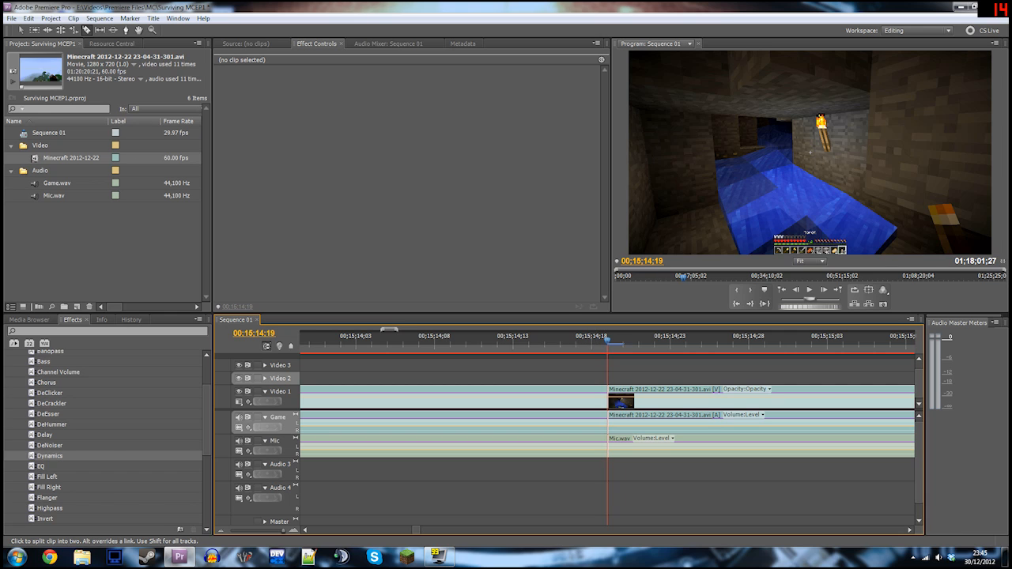
Apply a Cross Dissolve video transition to the start of the gameplay clip that begins at the 00;15;14;19 cut.
{"action": "left_click", "coordinate": [257, 531]}
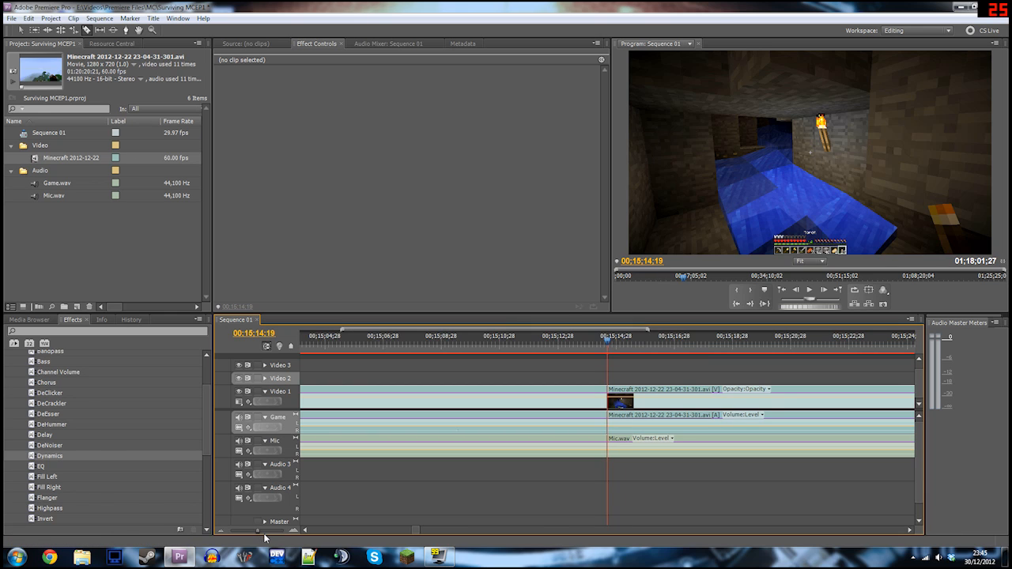
{"action": "left_click", "coordinate": [662, 405]}
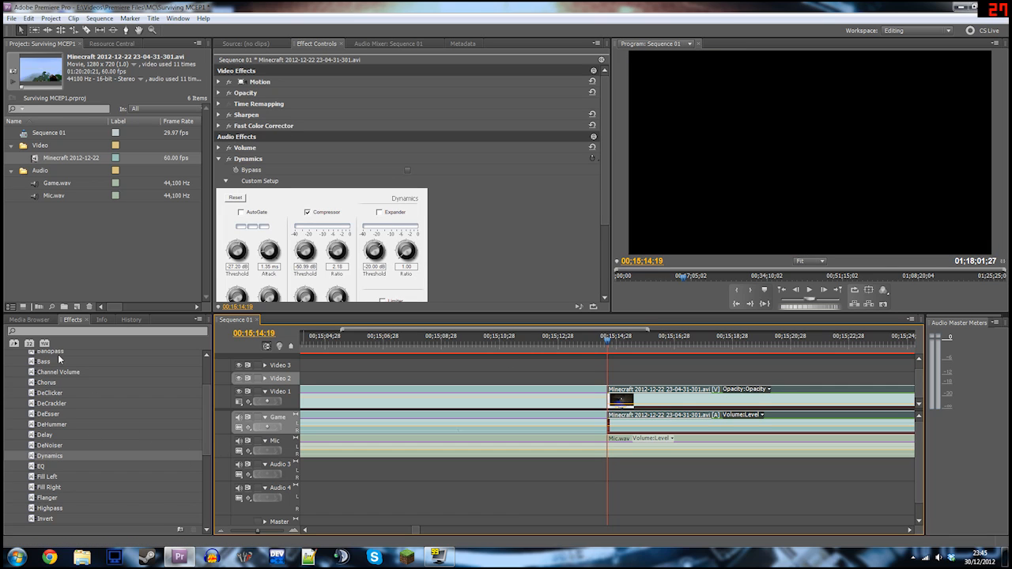
{"action": "left_click_drag", "start_coordinate": [209, 403], "coordinate": [204, 371]}
{"action": "left_click", "coordinate": [8, 367]}
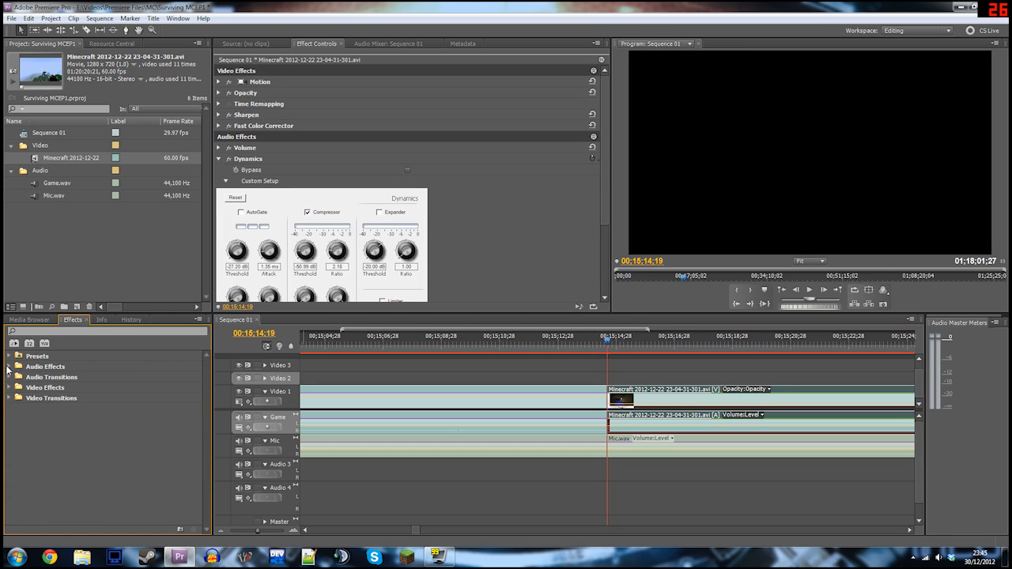
{"action": "left_click", "coordinate": [10, 399]}
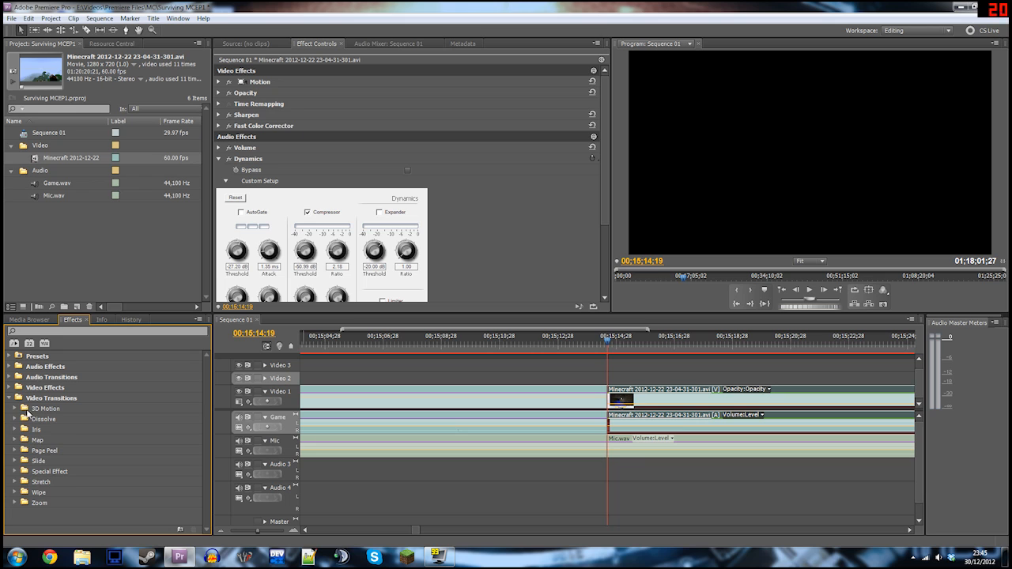
{"action": "left_click", "coordinate": [14, 420]}
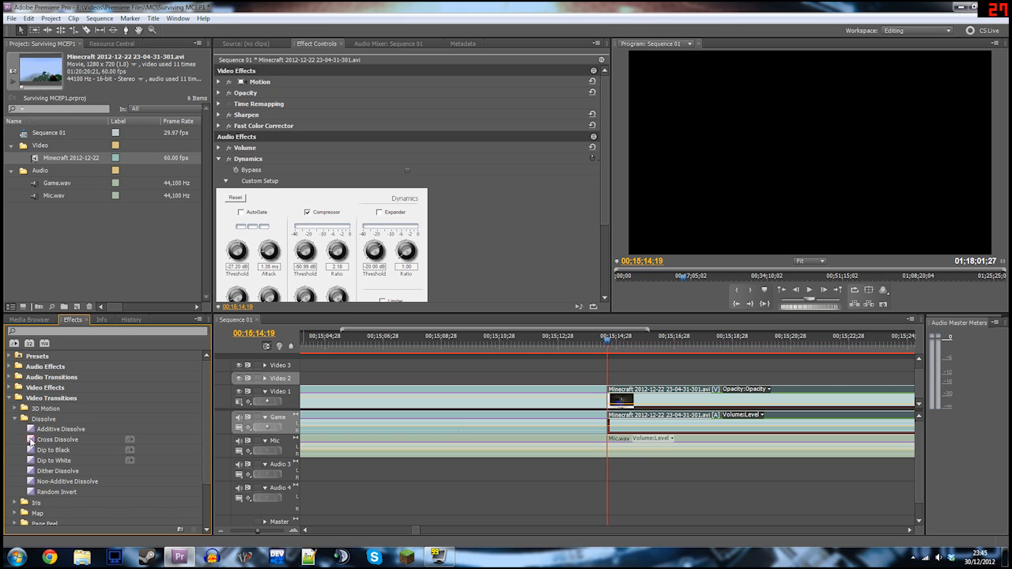
{"action": "left_click", "coordinate": [30, 441]}
{"action": "left_click_drag", "start_coordinate": [48, 440], "coordinate": [613, 398]}
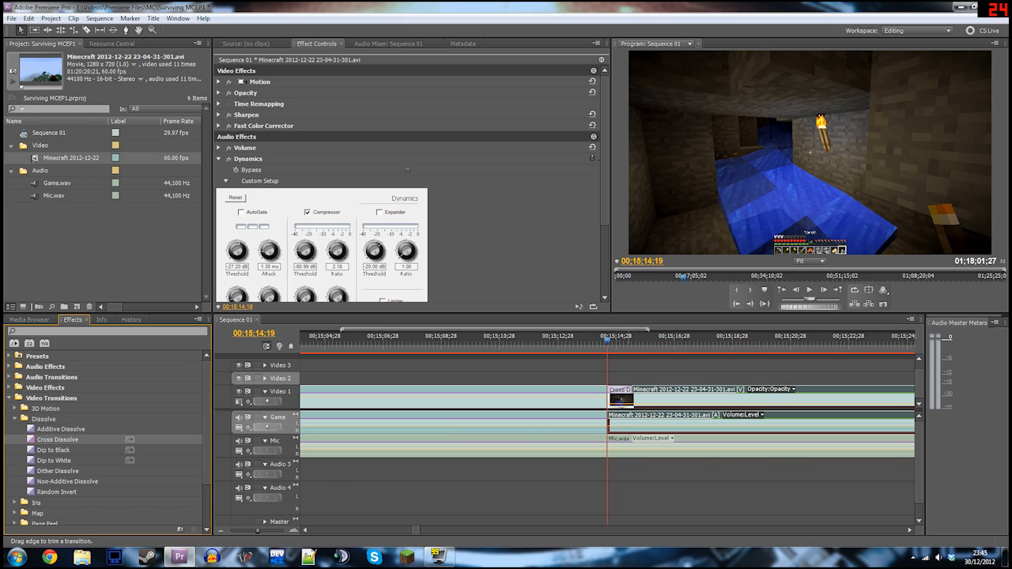
Preview the Cross Dissolve by playing from 00;15;12;25 and scrubbing across the cut to 00;15;17;17.
{"action": "left_click", "coordinate": [620, 396]}
{"action": "left_click", "coordinate": [555, 345]}
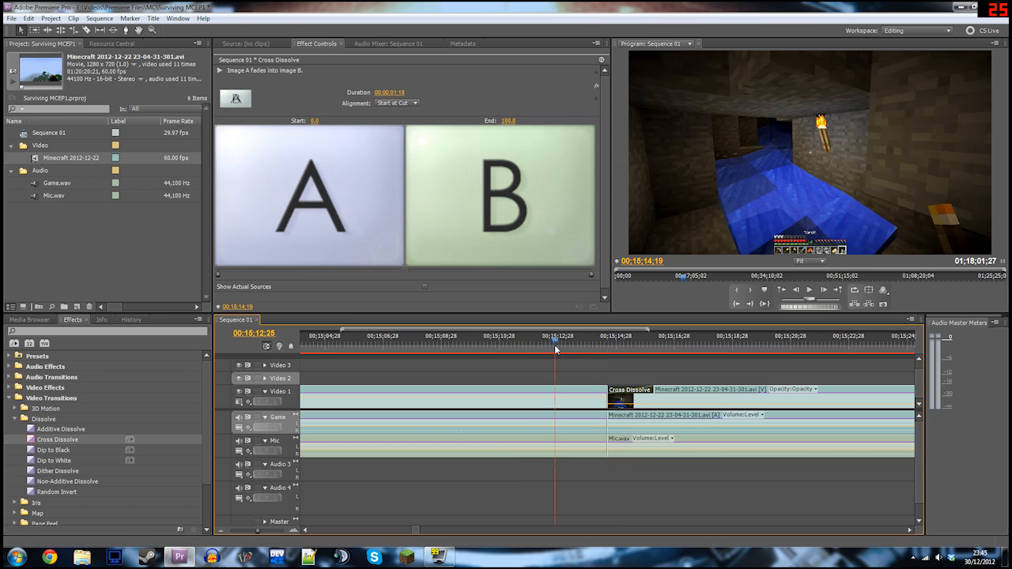
{"action": "key", "text": "space"}
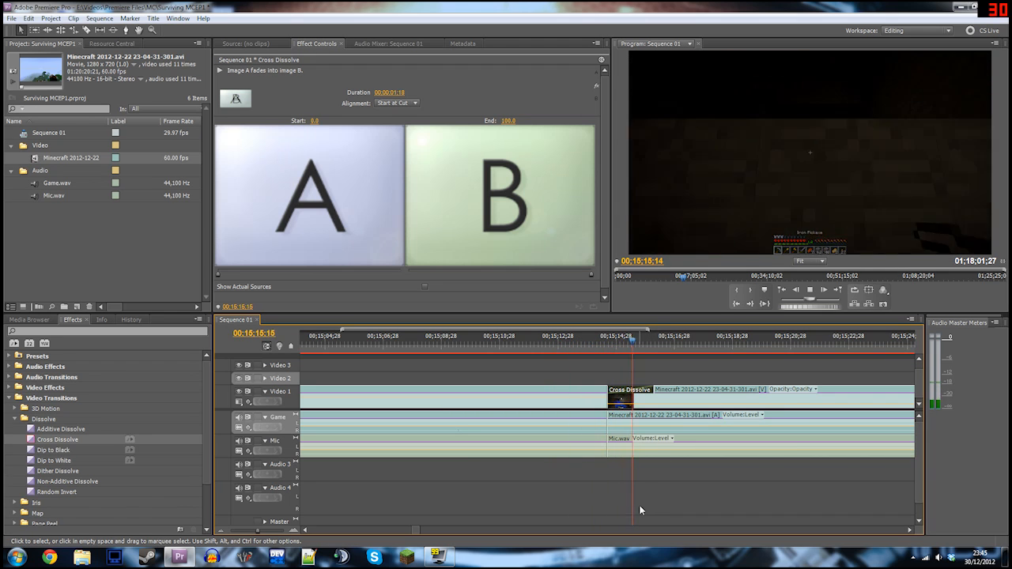
{"action": "key", "text": "space"}
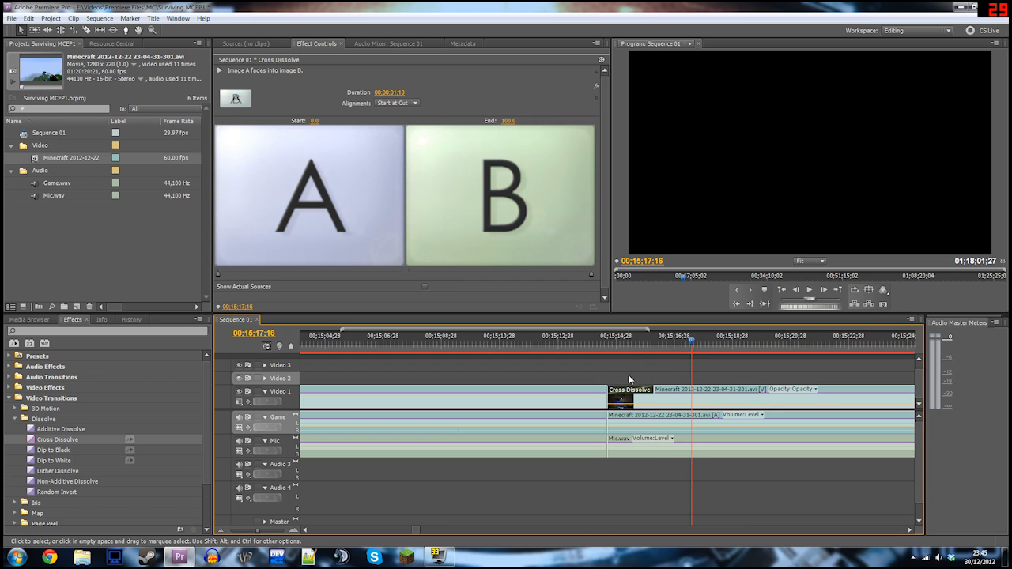
{"action": "left_click", "coordinate": [597, 347]}
{"action": "left_click", "coordinate": [590, 346]}
{"action": "left_click_drag", "start_coordinate": [591, 346], "coordinate": [693, 367]}
Inspect the end of the first part and play the black section after the dissolve on to 00;15;20;21.
{"action": "left_click", "coordinate": [245, 533]}
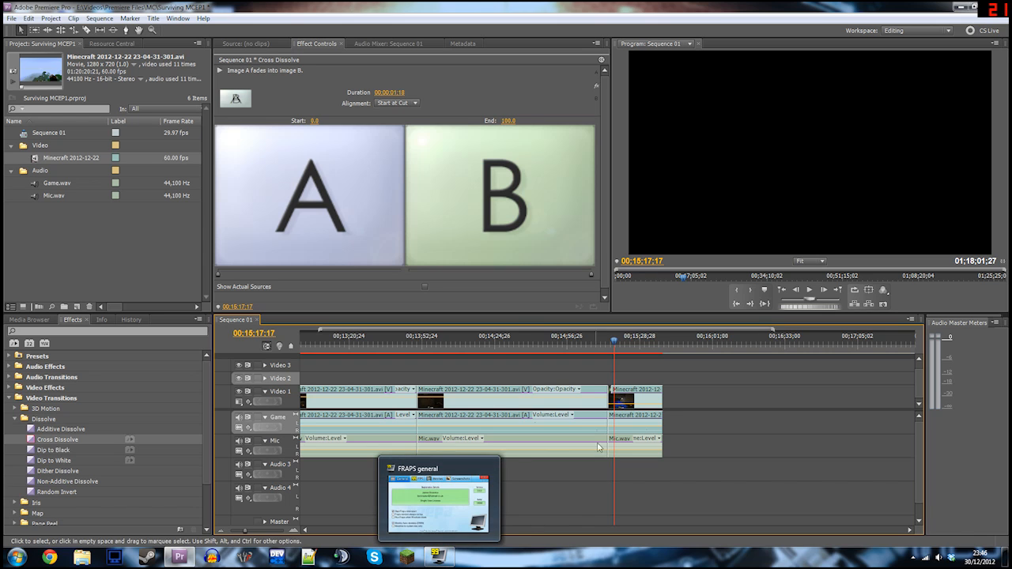
{"action": "left_click", "coordinate": [726, 449]}
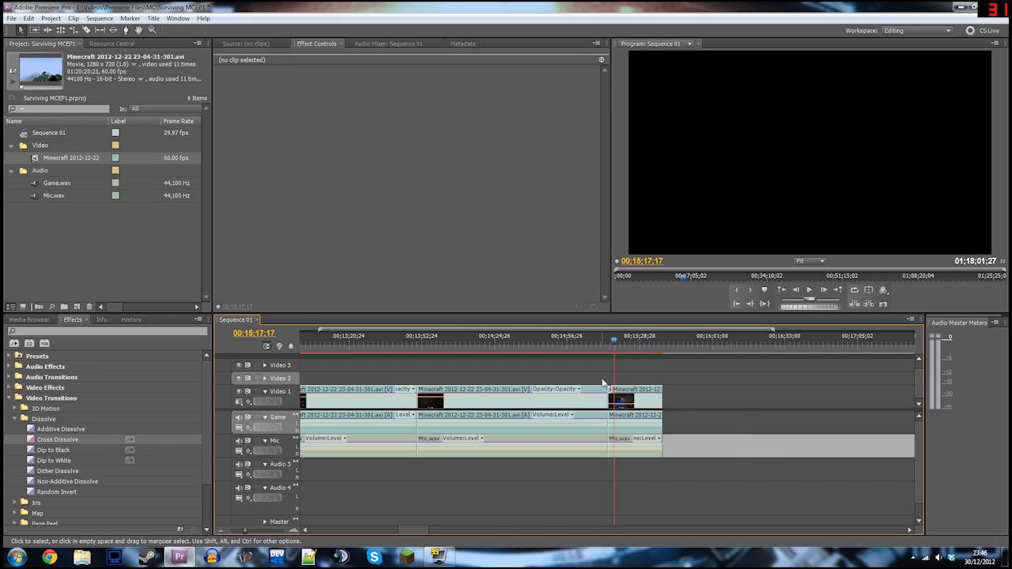
{"action": "left_click", "coordinate": [260, 533]}
{"action": "key", "text": "space"}
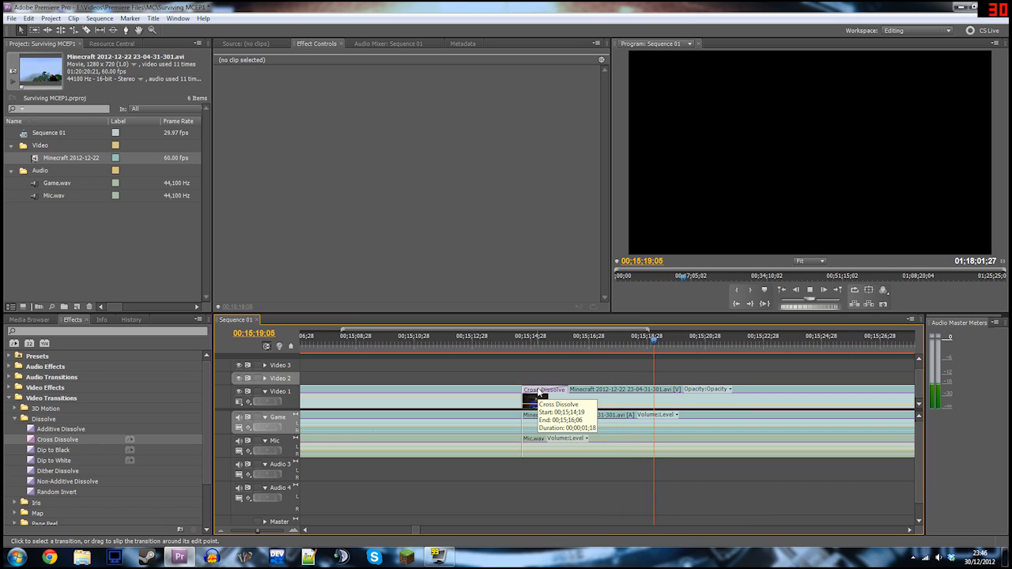
{"action": "key", "text": "space"}
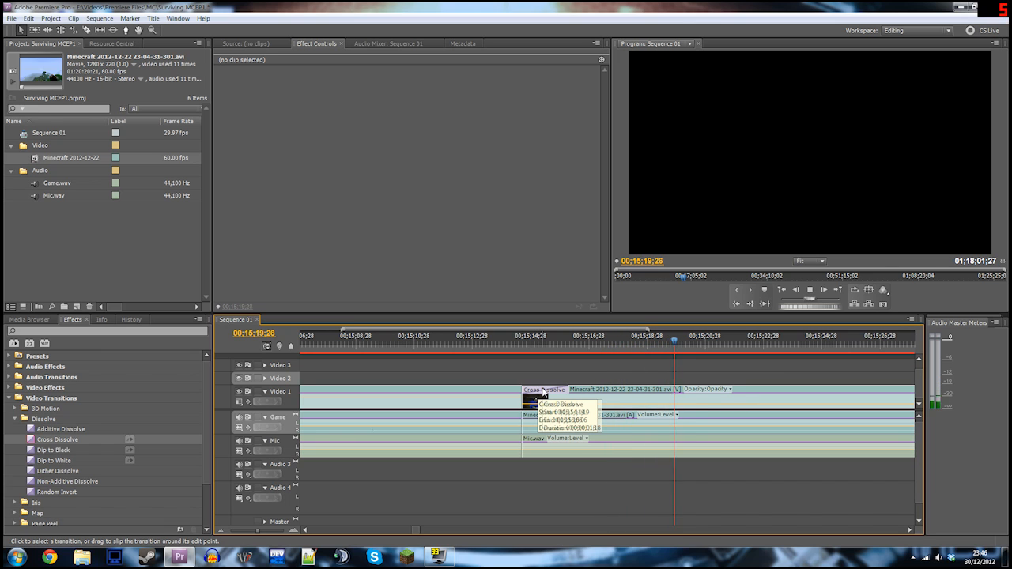
{"action": "key", "text": "space"}
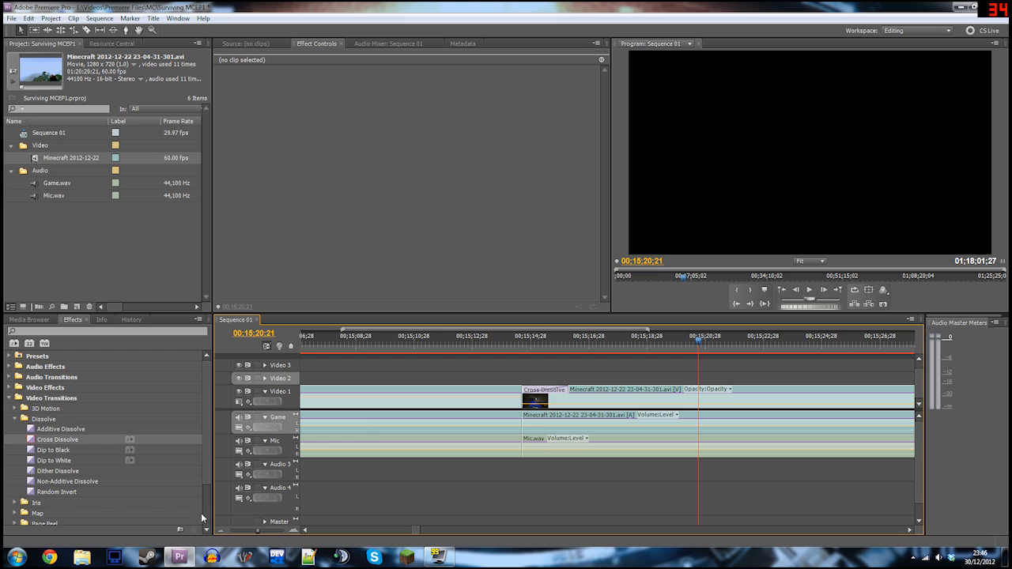
{"action": "left_click", "coordinate": [250, 531]}
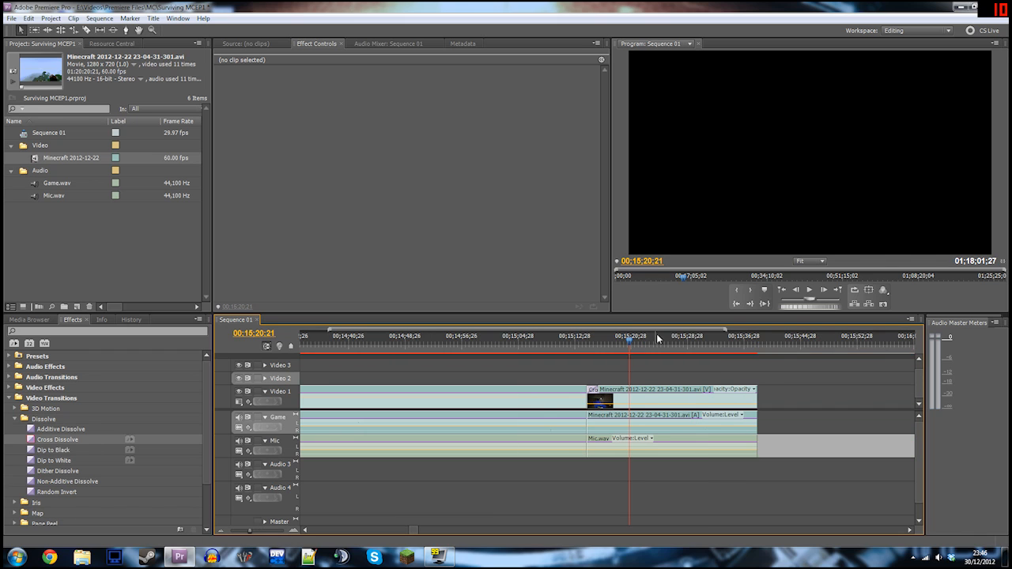
Create a new 1280 x 720 title named Next Ep in the project.
{"action": "left_click", "coordinate": [74, 251]}
{"action": "right_click", "coordinate": [75, 251]}
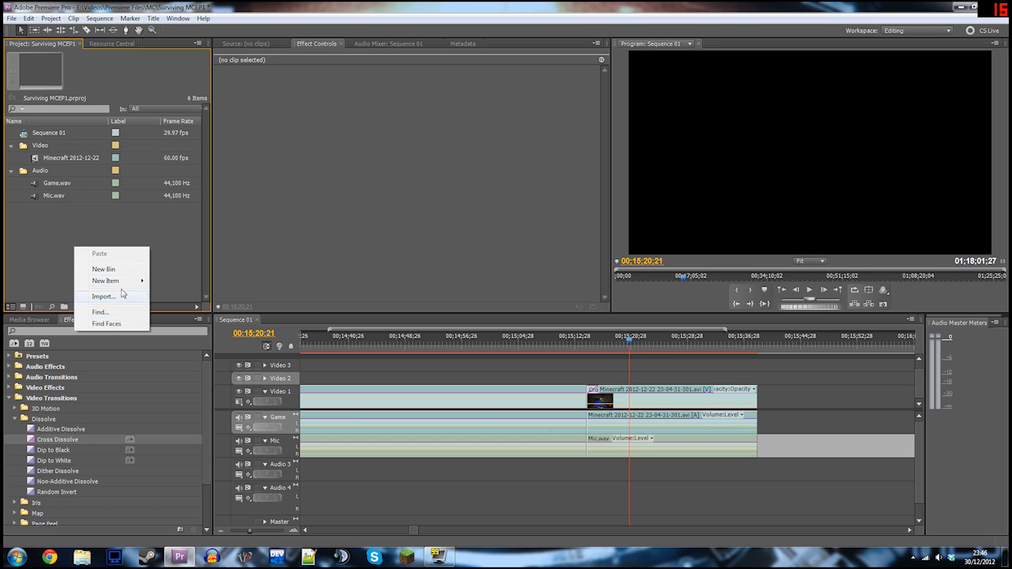
{"action": "mouse_move", "coordinate": [127, 281]}
{"action": "left_click", "coordinate": [186, 303]}
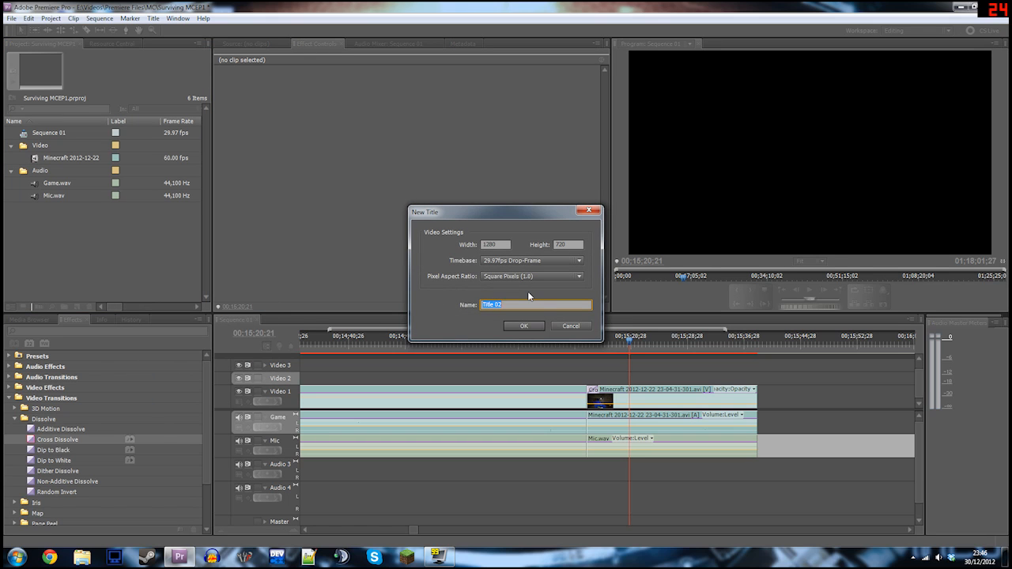
{"action": "type", "text": "Next Ep"}
{"action": "key", "text": "Return"}
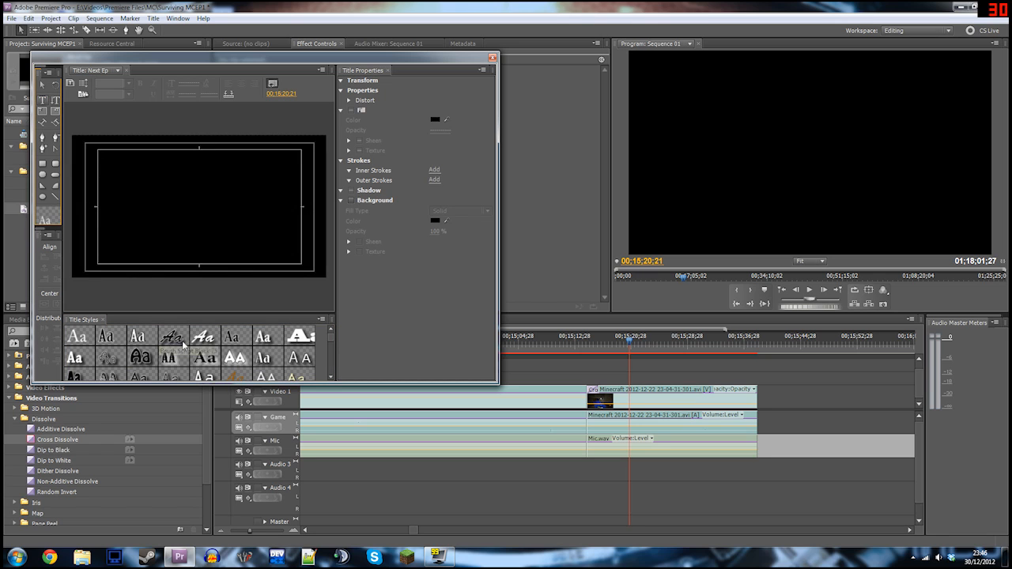
Add the text "Next Episode" to the title in the white Brush Script style.
{"action": "left_click", "coordinate": [201, 339]}
{"action": "left_click", "coordinate": [172, 229]}
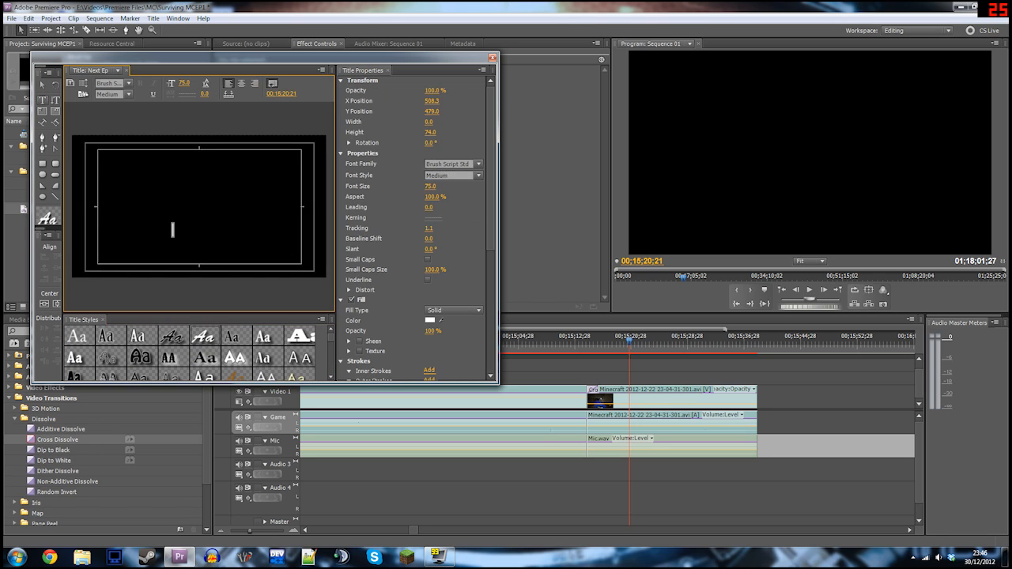
{"action": "type", "text": "Nex"}
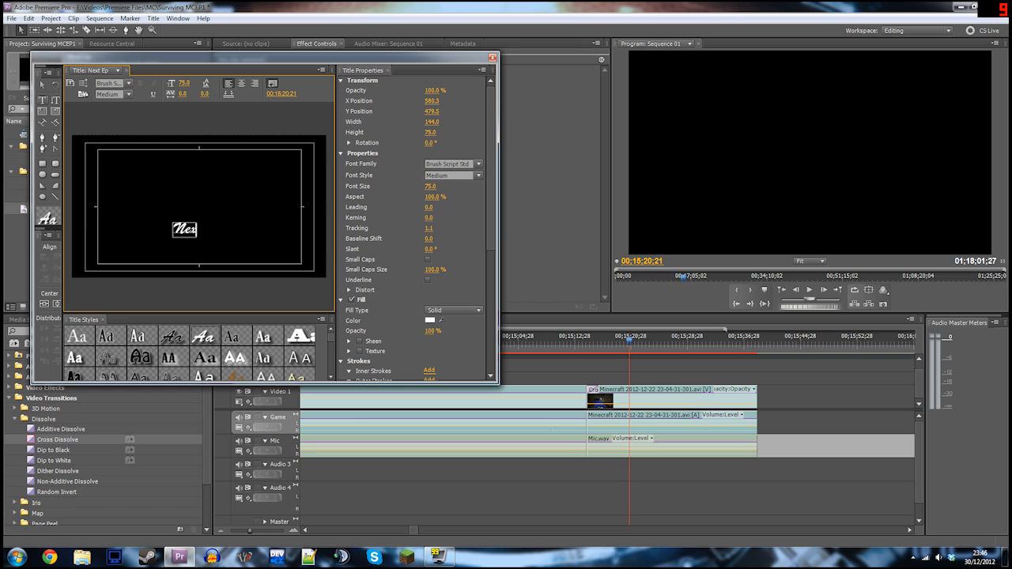
{"action": "type", "text": "t Episodew"}
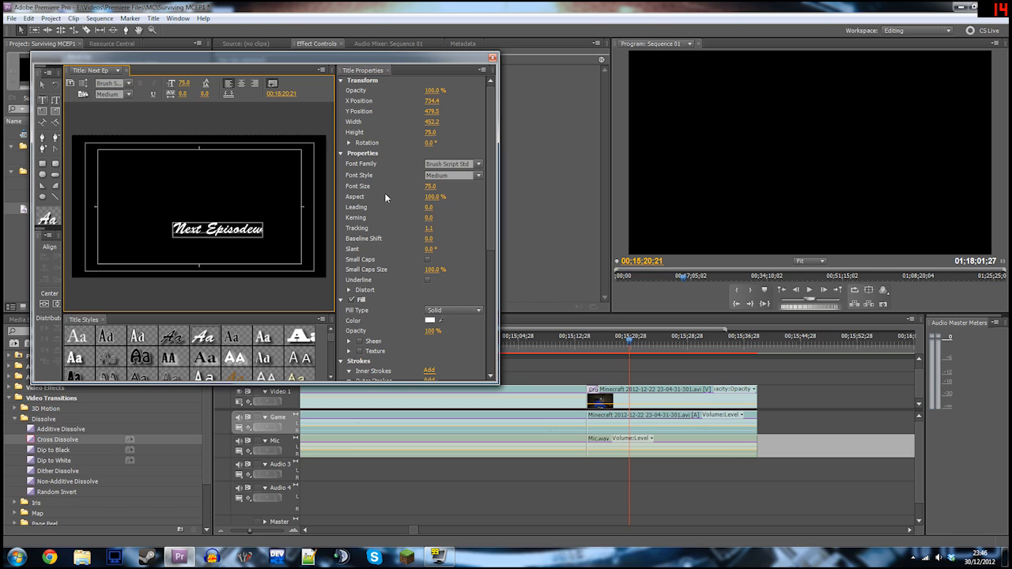
{"action": "key", "text": "BackSpace"}
Move the text to the title-safe area's lower-right corner and place the title on Video 2 from 00;15;20;21 to the last clip's end.
{"action": "left_click", "coordinate": [42, 85]}
{"action": "left_click_drag", "start_coordinate": [213, 229], "coordinate": [260, 252]}
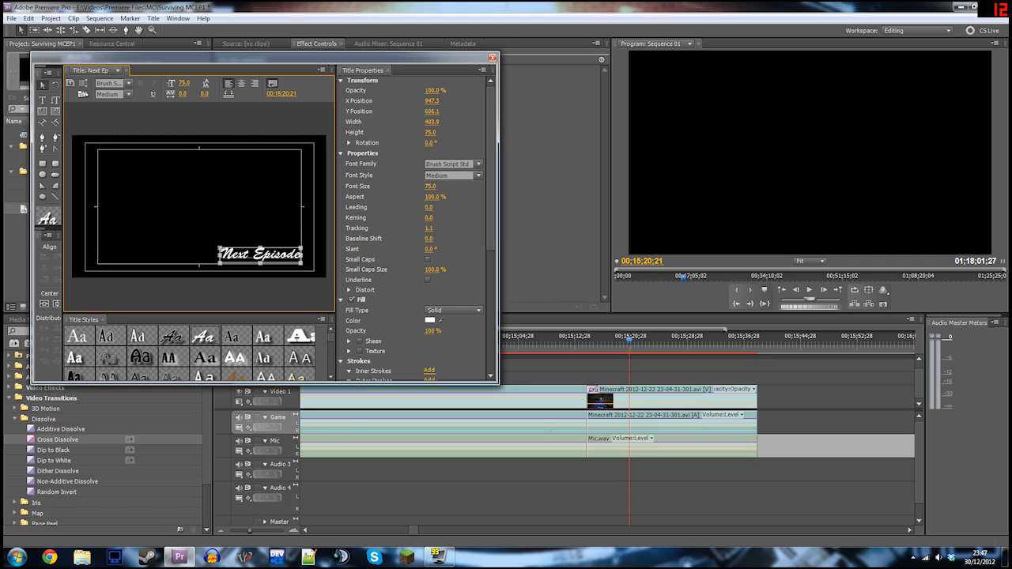
{"action": "left_click", "coordinate": [218, 208]}
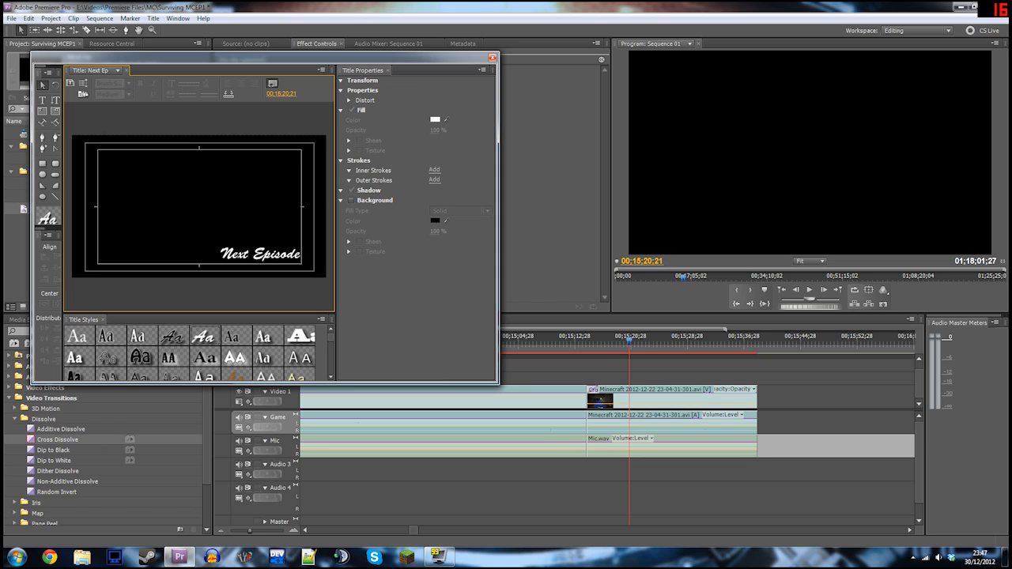
{"action": "left_click", "coordinate": [491, 58]}
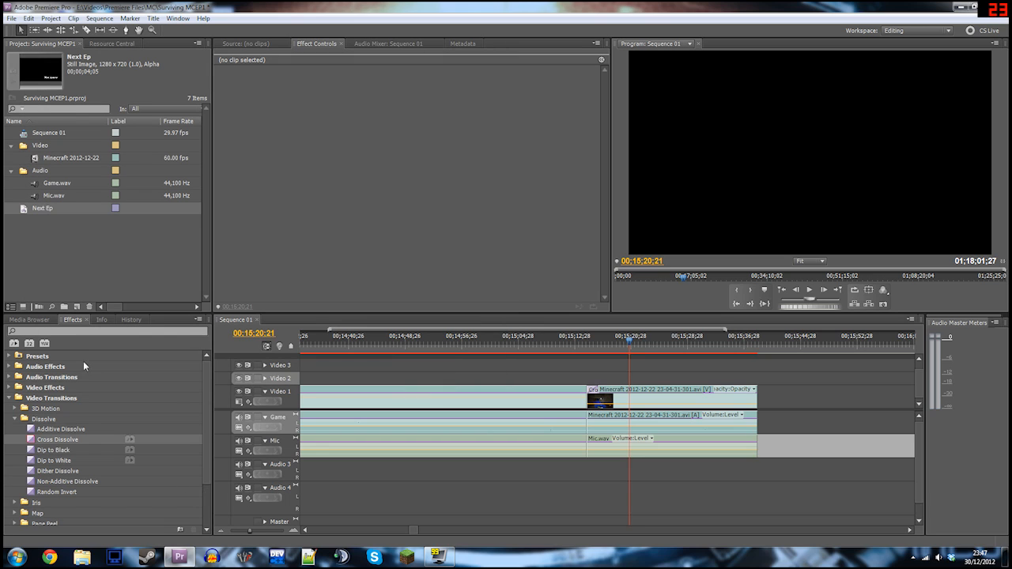
{"action": "left_click_drag", "start_coordinate": [26, 212], "coordinate": [757, 378]}
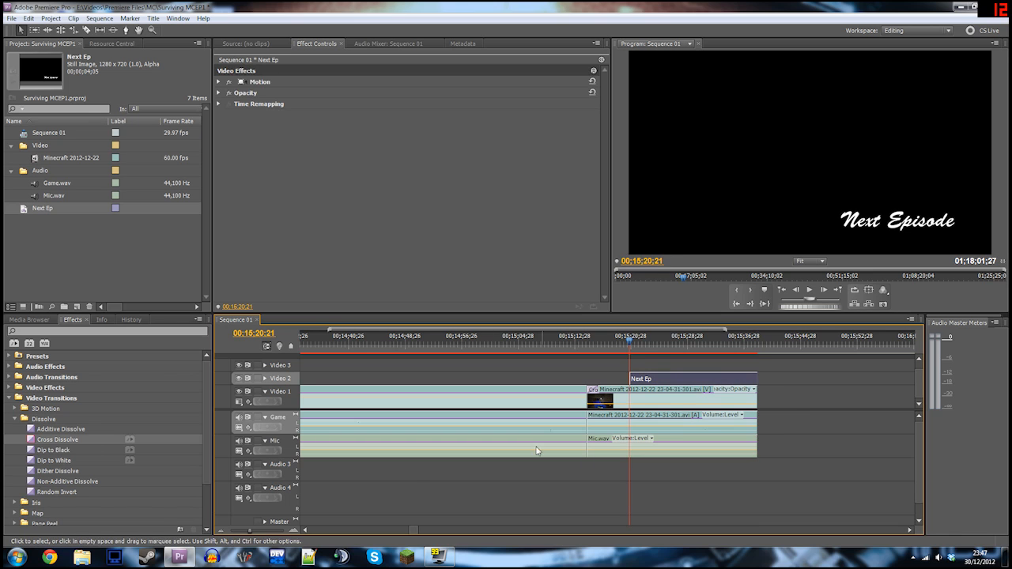
Scrub and play through the second part's footage to find a preview moment, stopping at 00;54;16;19.
{"action": "left_click", "coordinate": [244, 533]}
{"action": "left_click_drag", "start_coordinate": [406, 530], "coordinate": [568, 533]}
{"action": "left_click", "coordinate": [242, 534]}
{"action": "left_click", "coordinate": [475, 351]}
{"action": "left_click_drag", "start_coordinate": [482, 357], "coordinate": [724, 356]}
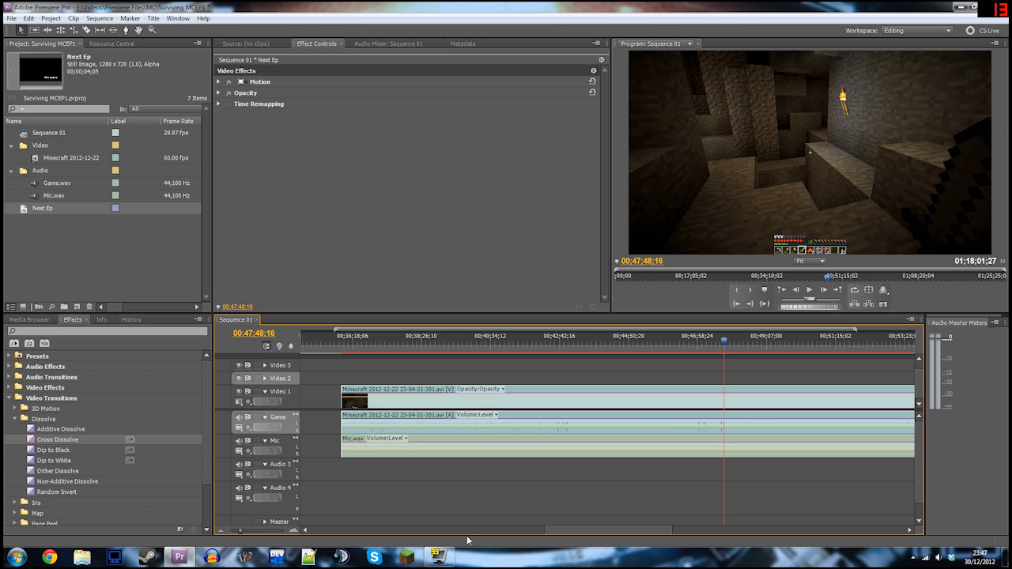
{"action": "left_click_drag", "start_coordinate": [596, 528], "coordinate": [659, 531]}
{"action": "left_click_drag", "start_coordinate": [512, 356], "coordinate": [630, 357]}
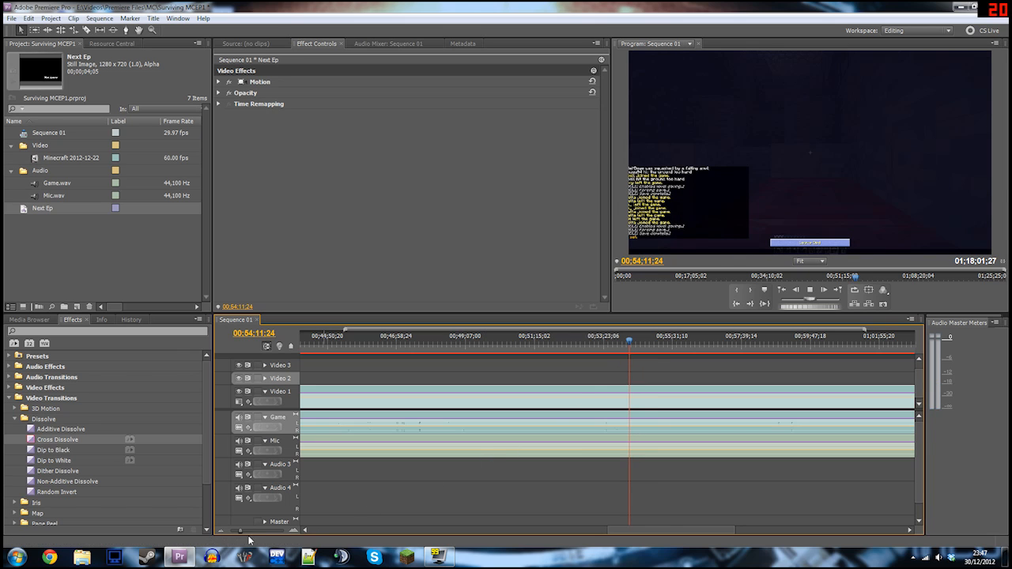
{"action": "left_click_drag", "start_coordinate": [249, 533], "coordinate": [268, 533]}
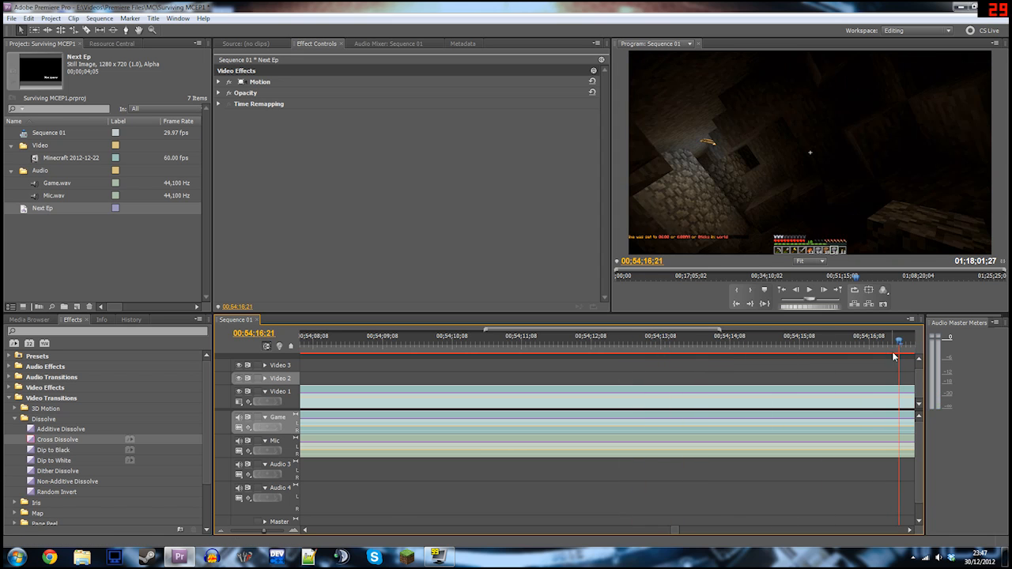
{"action": "key", "text": "space"}
{"action": "left_click_drag", "start_coordinate": [359, 340], "coordinate": [324, 355]}
Split the gameplay clip at 00;54;16;19 and 00;54;17;21 with the Razor tool to isolate a short preview segment.
{"action": "key", "text": "c"}
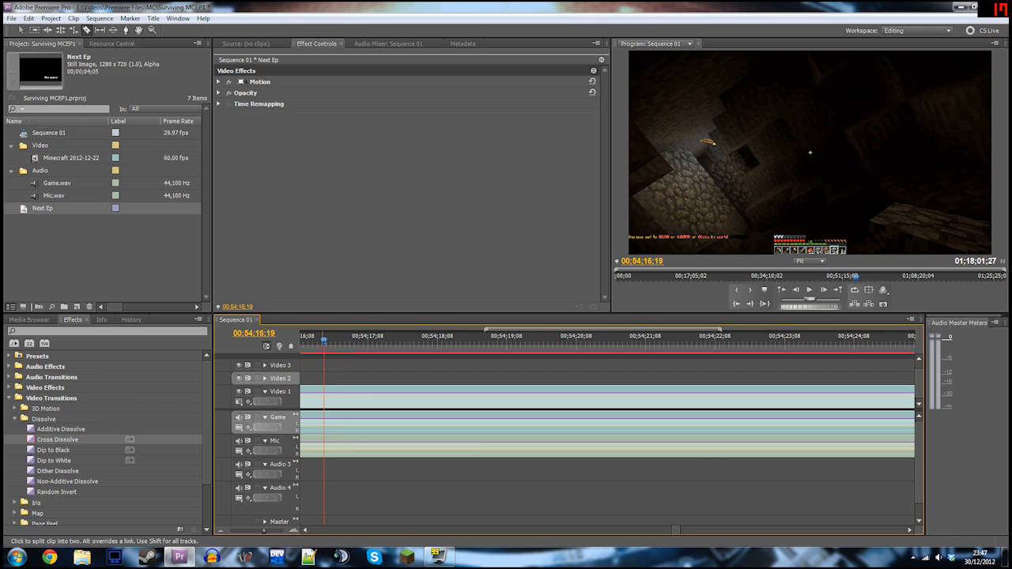
{"action": "left_click", "coordinate": [324, 398]}
{"action": "left_click_drag", "start_coordinate": [332, 349], "coordinate": [399, 349]}
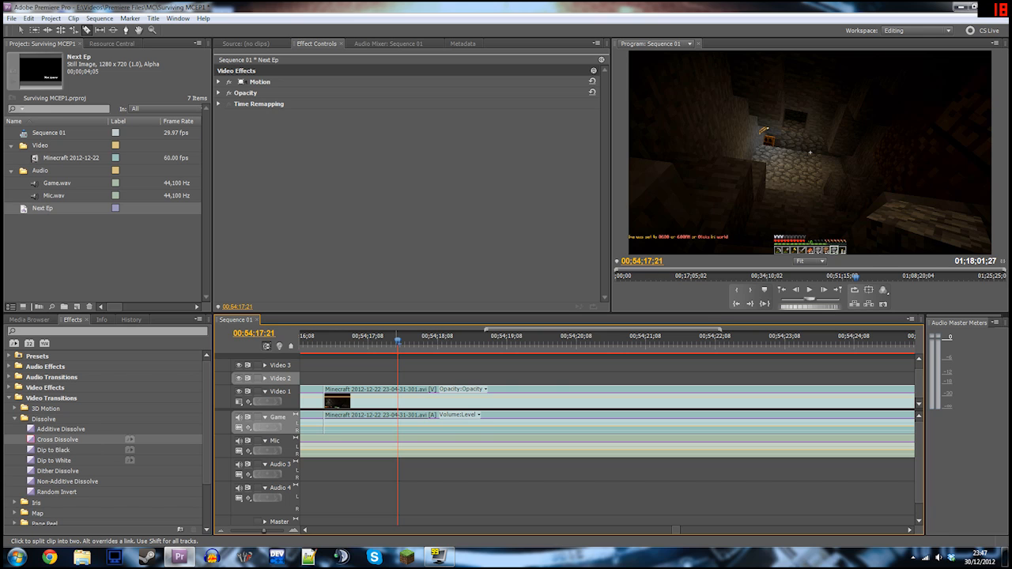
{"action": "left_click", "coordinate": [399, 396]}
Unlink the isolated segment's video from its audio and copy only the video clip.
{"action": "key", "text": "v"}
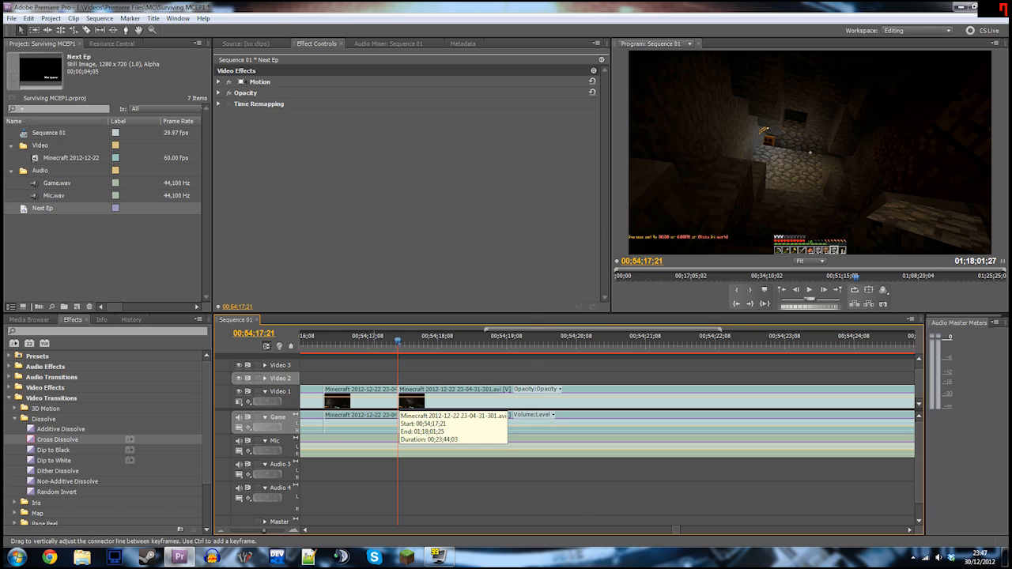
{"action": "right_click", "coordinate": [374, 397]}
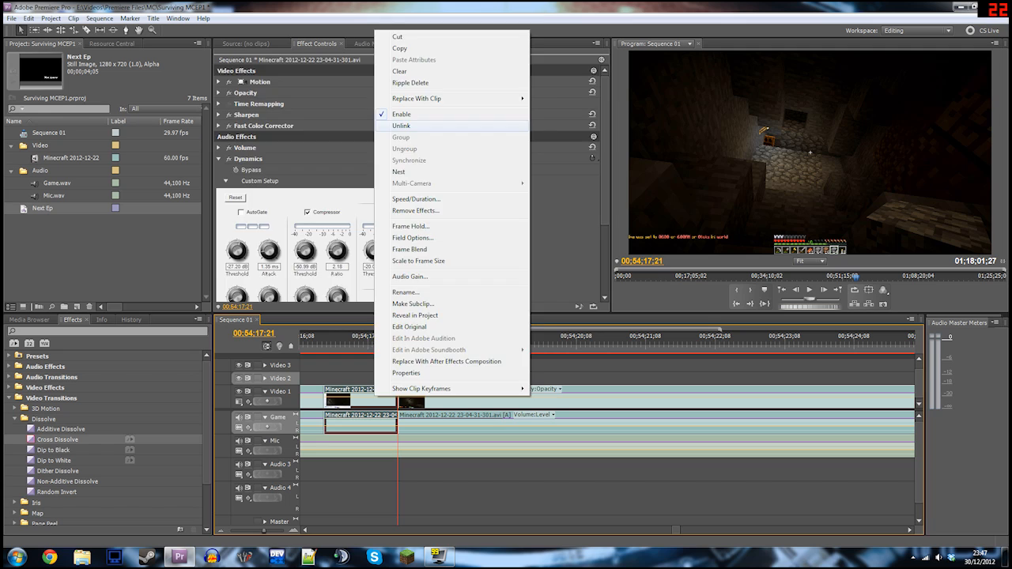
{"action": "left_click", "coordinate": [402, 125]}
{"action": "left_click", "coordinate": [364, 378]}
{"action": "left_click", "coordinate": [363, 391]}
{"action": "right_click", "coordinate": [362, 392]}
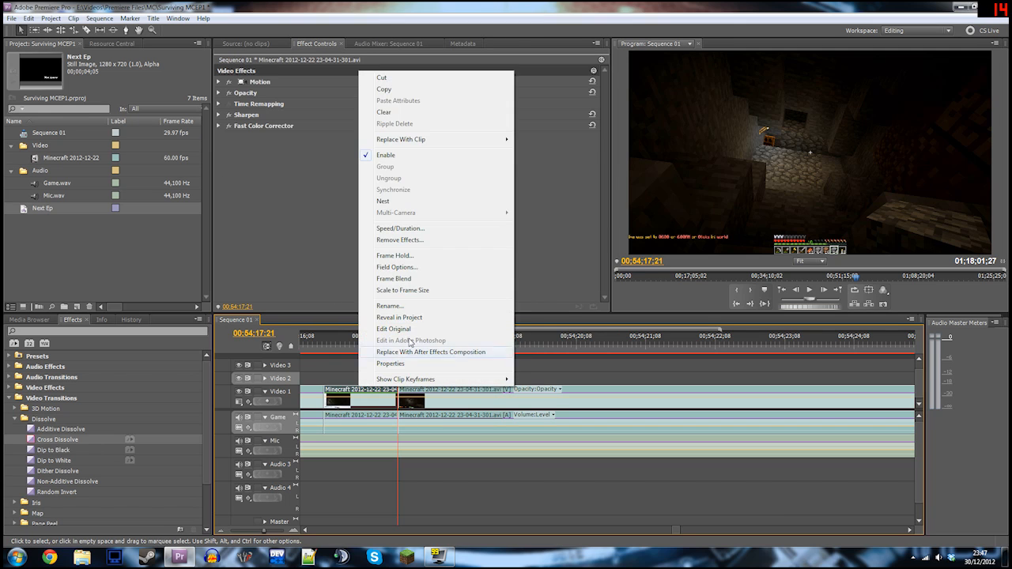
{"action": "left_click", "coordinate": [385, 90]}
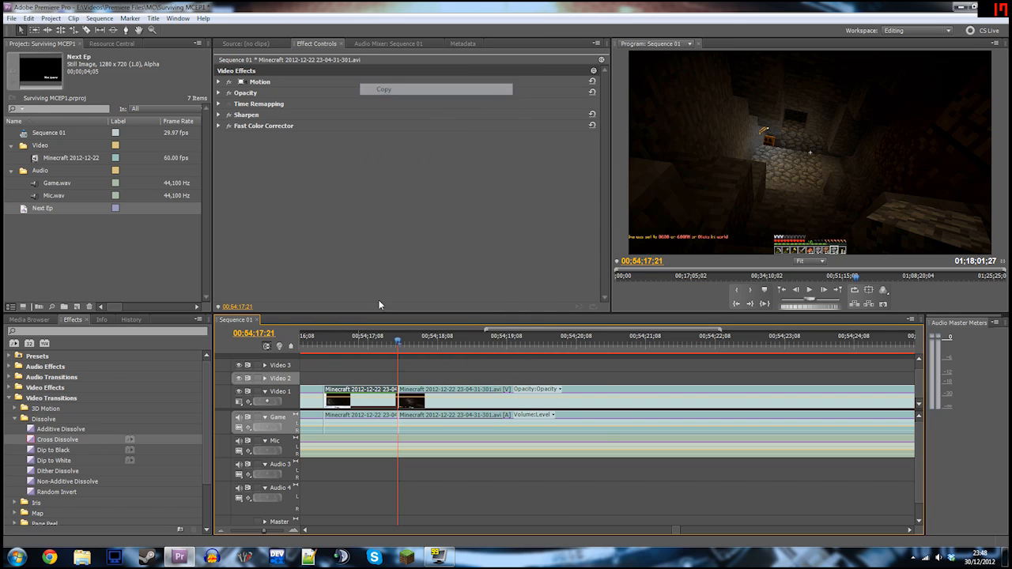
Paste the copied preview clip onto Video 2 at 00;16;18;17, in the empty stretch after the first part's end.
{"action": "left_click", "coordinate": [242, 531]}
{"action": "left_click_drag", "start_coordinate": [642, 525], "coordinate": [387, 535]}
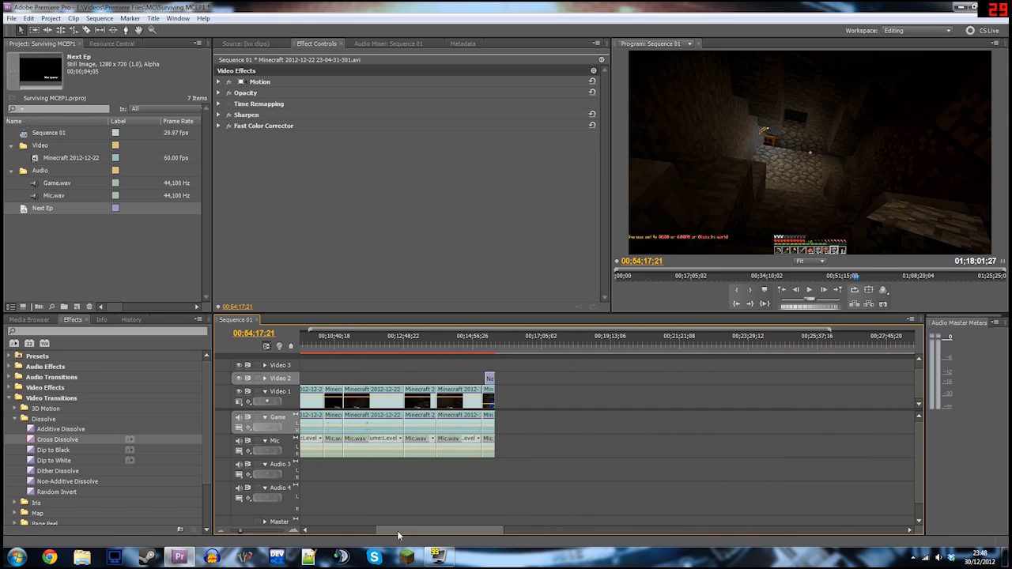
{"action": "left_click", "coordinate": [516, 340]}
{"action": "left_click", "coordinate": [527, 402]}
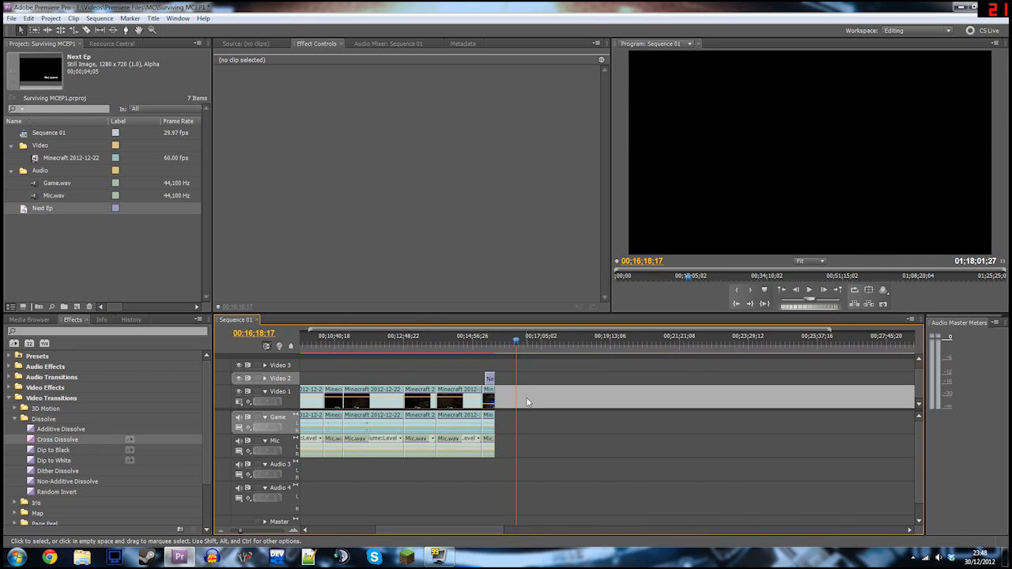
{"action": "left_click", "coordinate": [262, 535]}
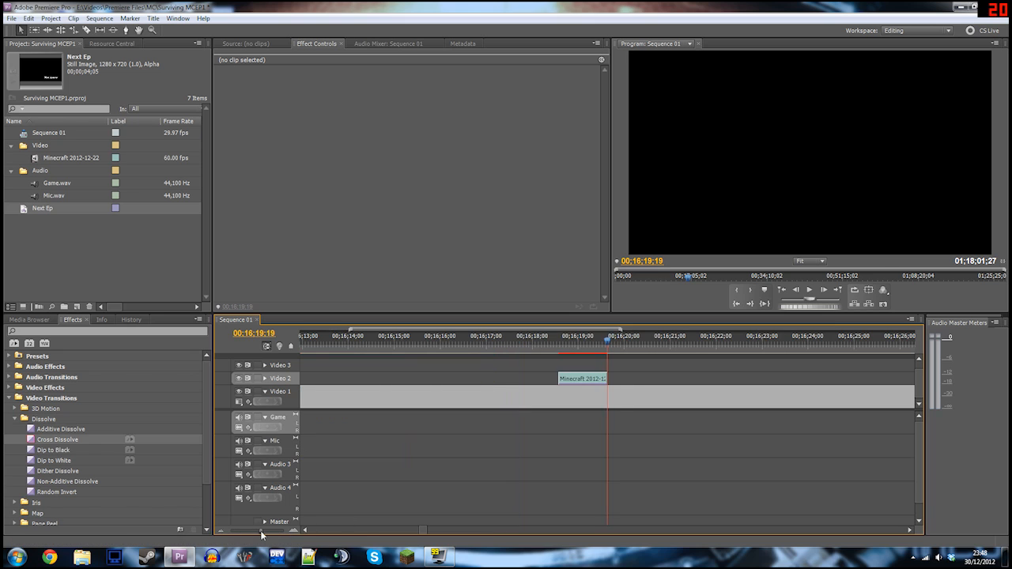
{"action": "left_click", "coordinate": [246, 535]}
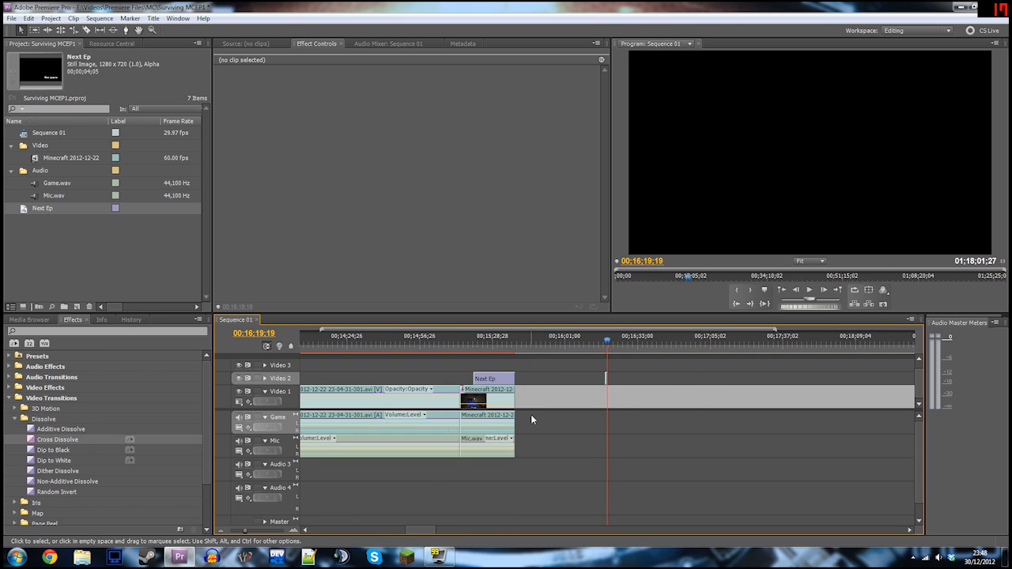
{"action": "left_click", "coordinate": [264, 531]}
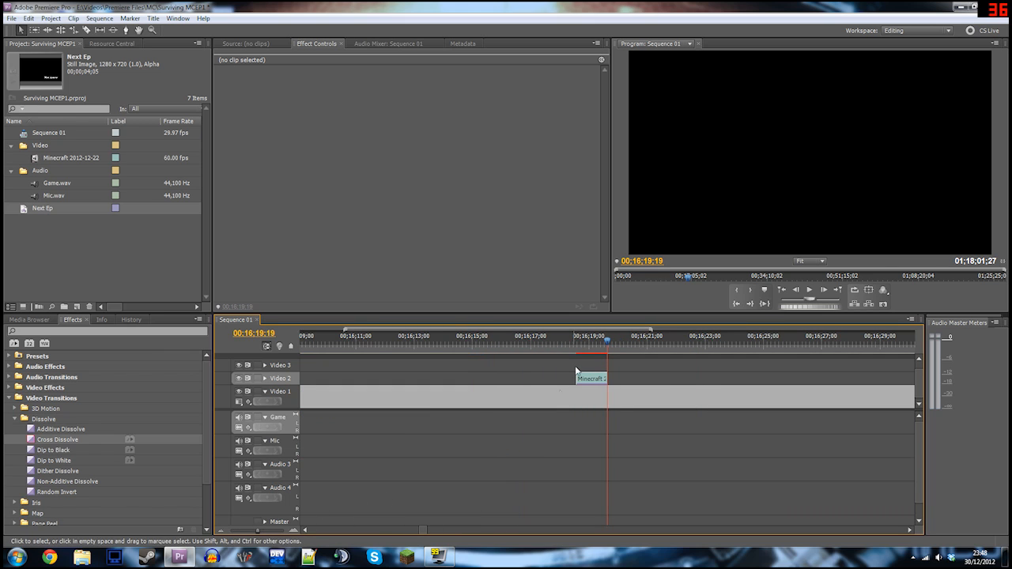
Move the pasted preview clip to Video 3 above the Next Ep title and stretch it to match the title's length.
{"action": "left_click_drag", "start_coordinate": [592, 379], "coordinate": [319, 365]}
{"action": "left_click", "coordinate": [308, 530]}
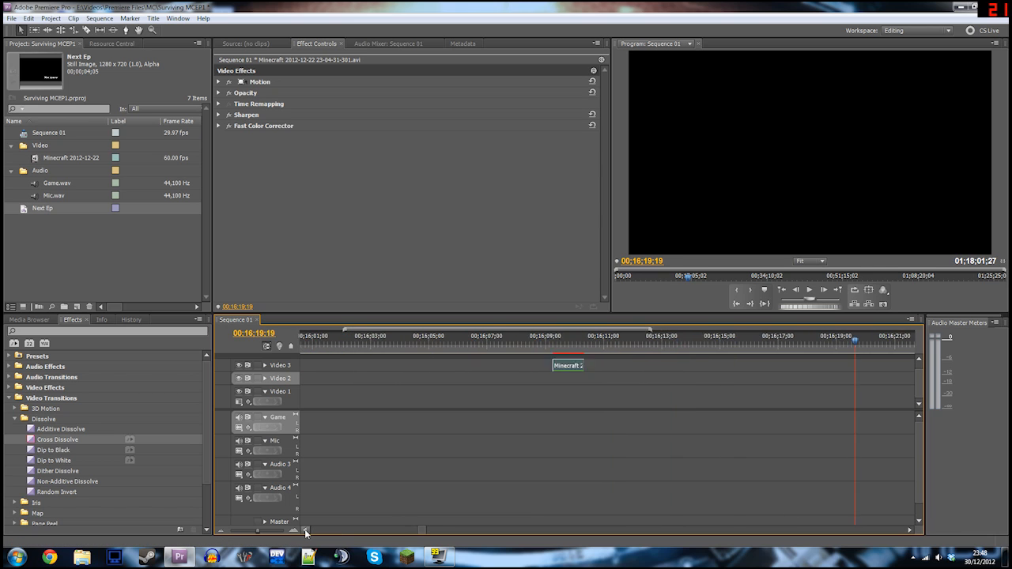
{"action": "left_click", "coordinate": [250, 531]}
{"action": "left_click", "coordinate": [249, 531]}
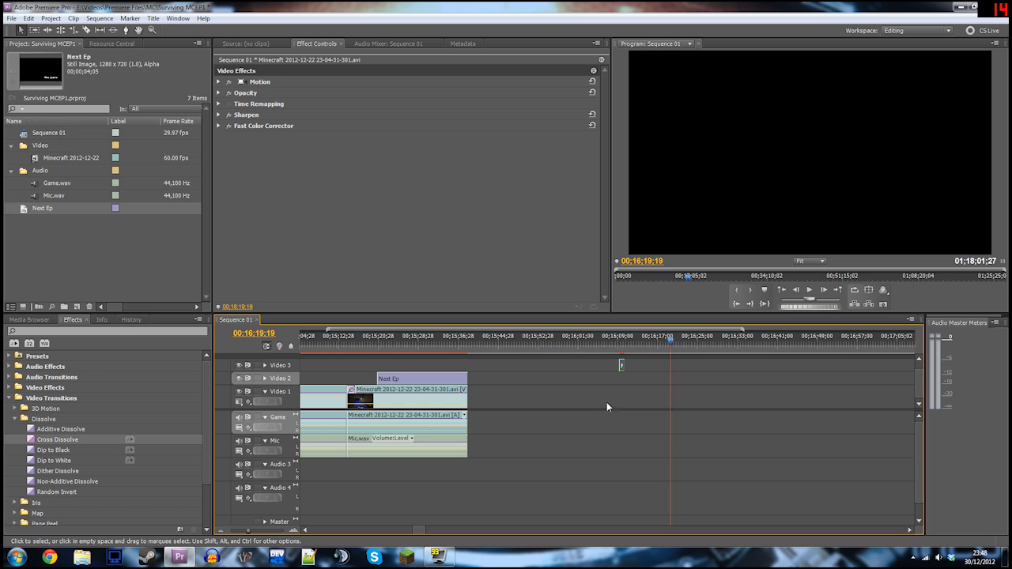
{"action": "left_click_drag", "start_coordinate": [622, 366], "coordinate": [467, 366]}
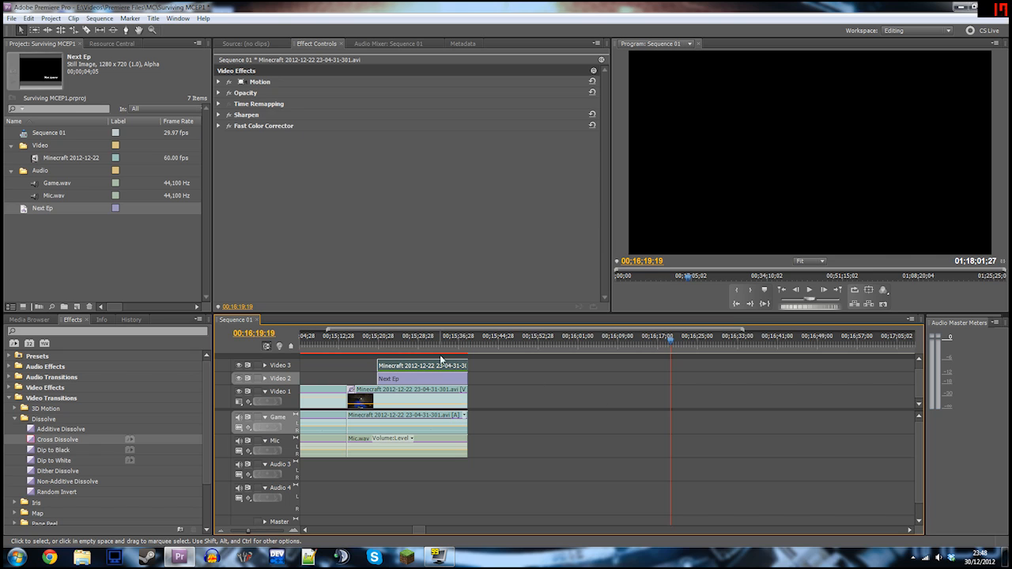
Scale the Video 3 preview clip in the frame at 00;15;25;20 to about half size, keeping it centred.
{"action": "left_click", "coordinate": [403, 336]}
{"action": "left_click", "coordinate": [739, 202]}
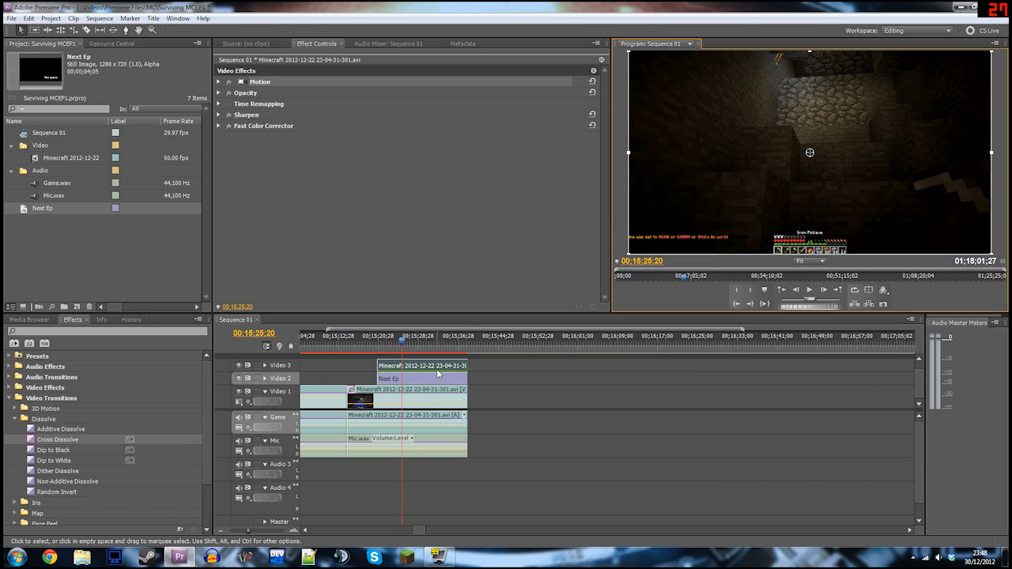
{"action": "left_click_drag", "start_coordinate": [629, 254], "coordinate": [718, 204]}
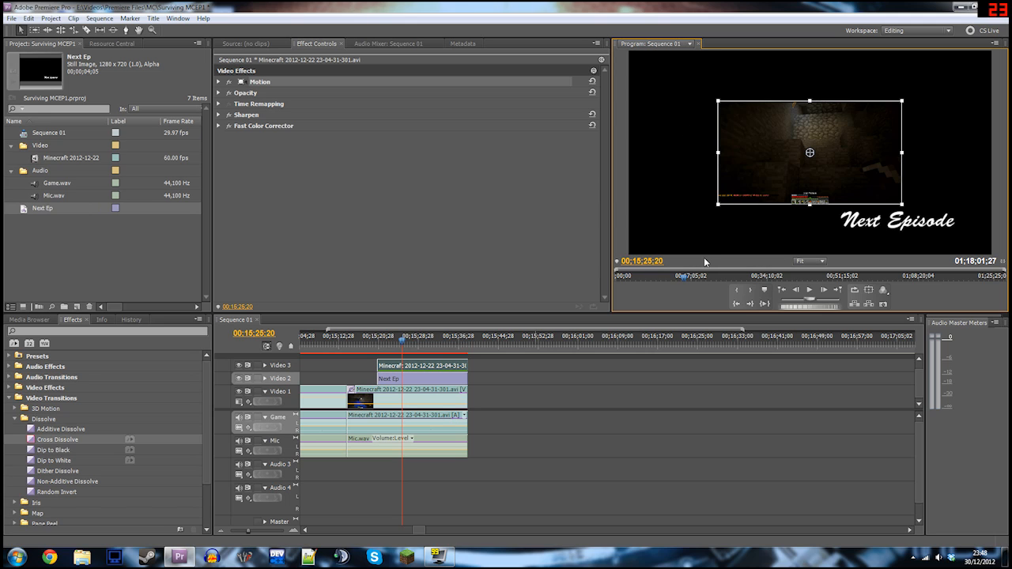
{"action": "left_click", "coordinate": [610, 374]}
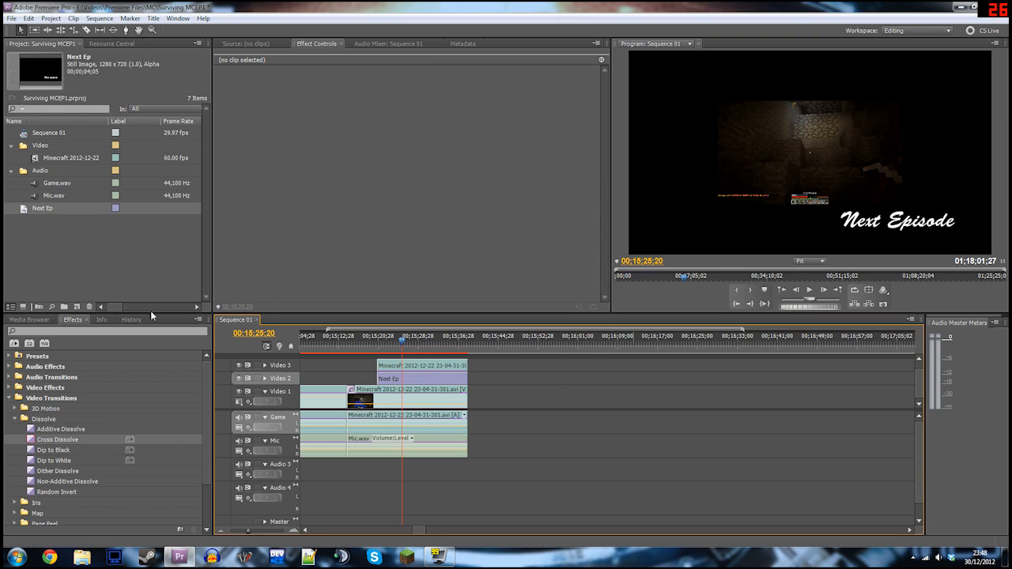
Apply the Lighting Effects video effect to the Video 3 preview clip and place it above Sharpen in the effect order.
{"action": "left_click", "coordinate": [10, 398]}
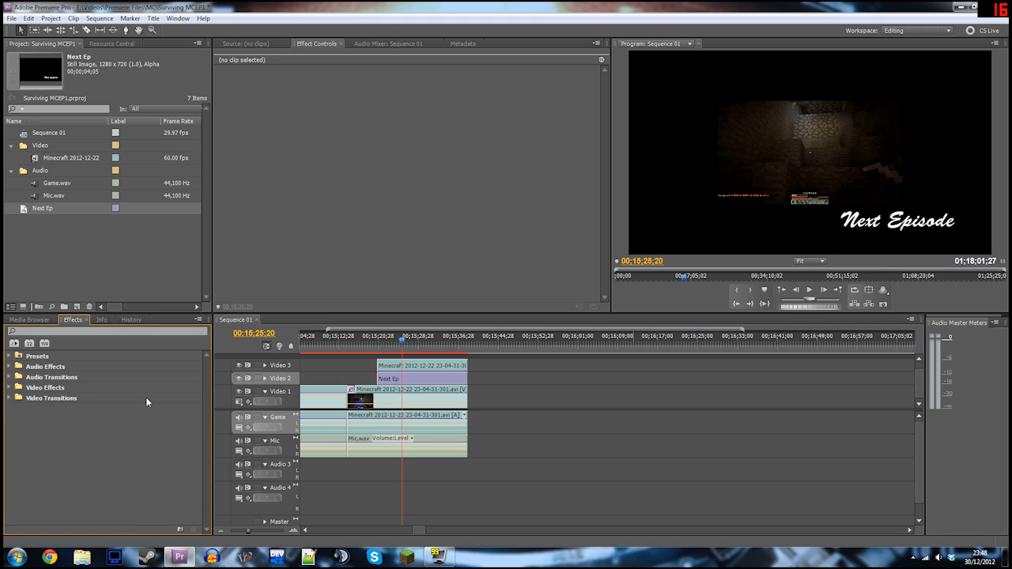
{"action": "left_click", "coordinate": [10, 388]}
{"action": "double_click", "coordinate": [50, 400]}
{"action": "left_click", "coordinate": [68, 425]}
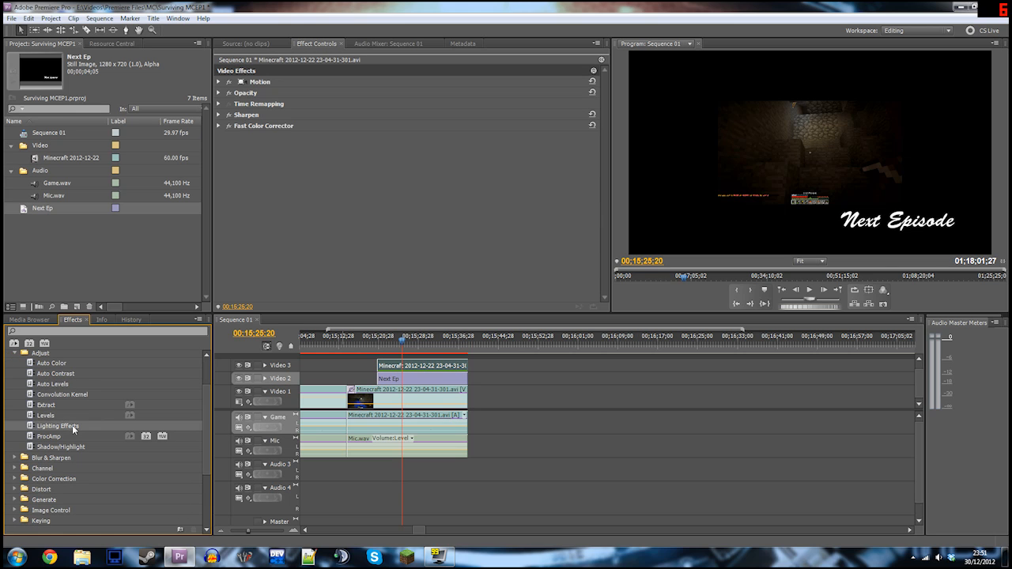
{"action": "left_click_drag", "start_coordinate": [68, 425], "coordinate": [419, 365]}
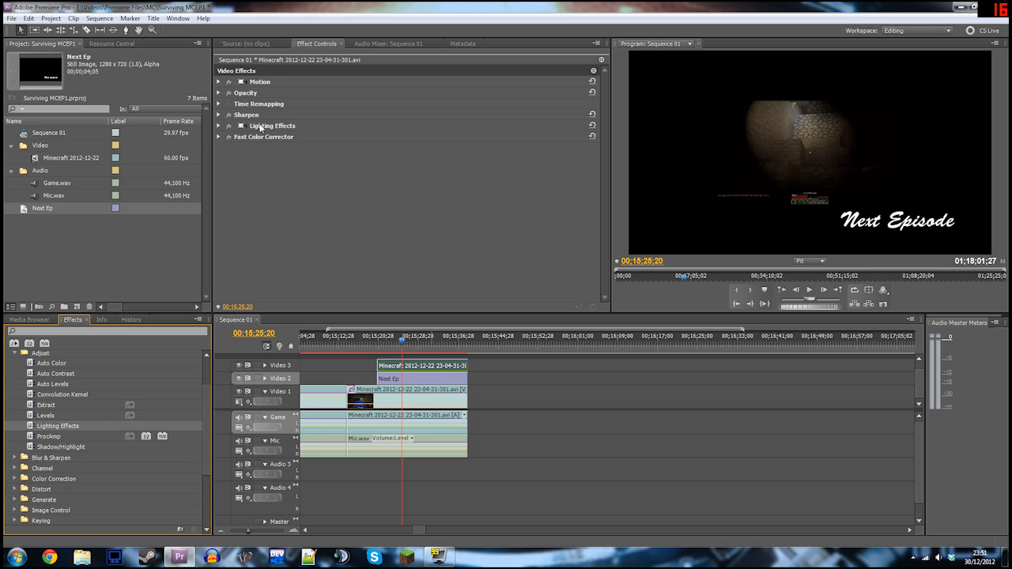
{"action": "left_click_drag", "start_coordinate": [274, 129], "coordinate": [274, 118]}
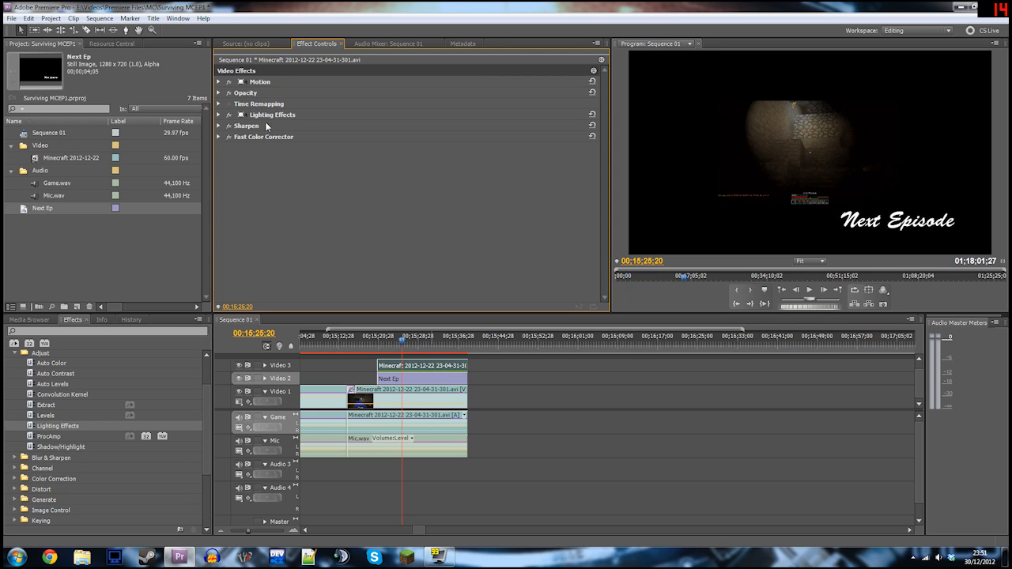
Set Light 1's colour in Lighting Effects to light grey, RGB 227, 227, 227.
{"action": "left_click", "coordinate": [268, 116]}
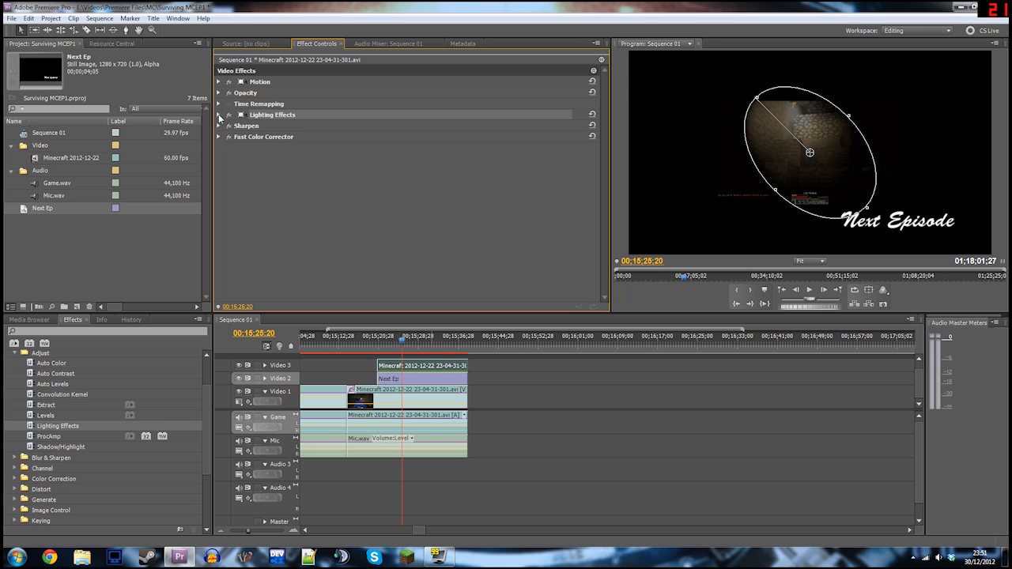
{"action": "left_click", "coordinate": [218, 115]}
{"action": "left_click", "coordinate": [225, 126]}
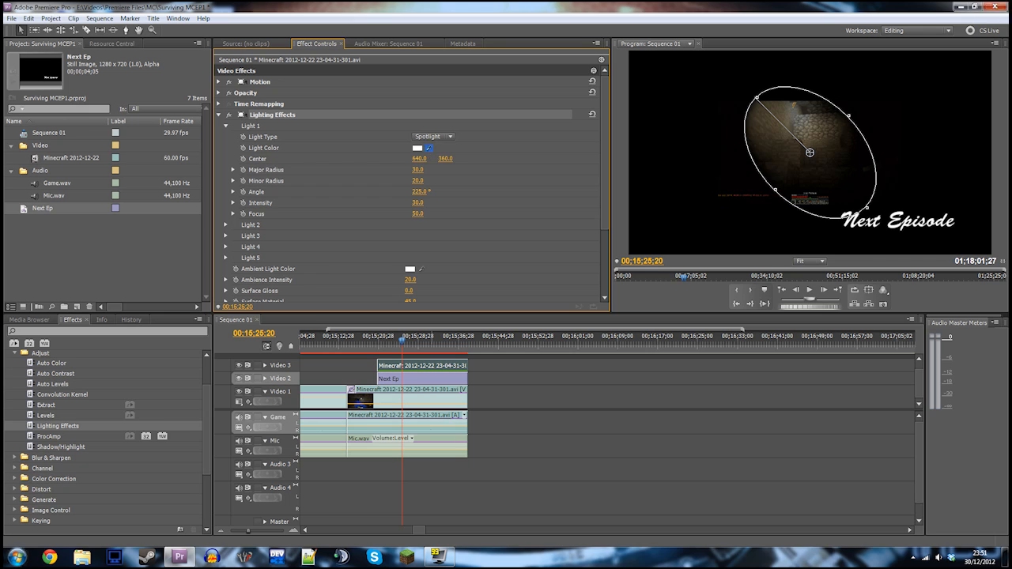
{"action": "left_click", "coordinate": [428, 150]}
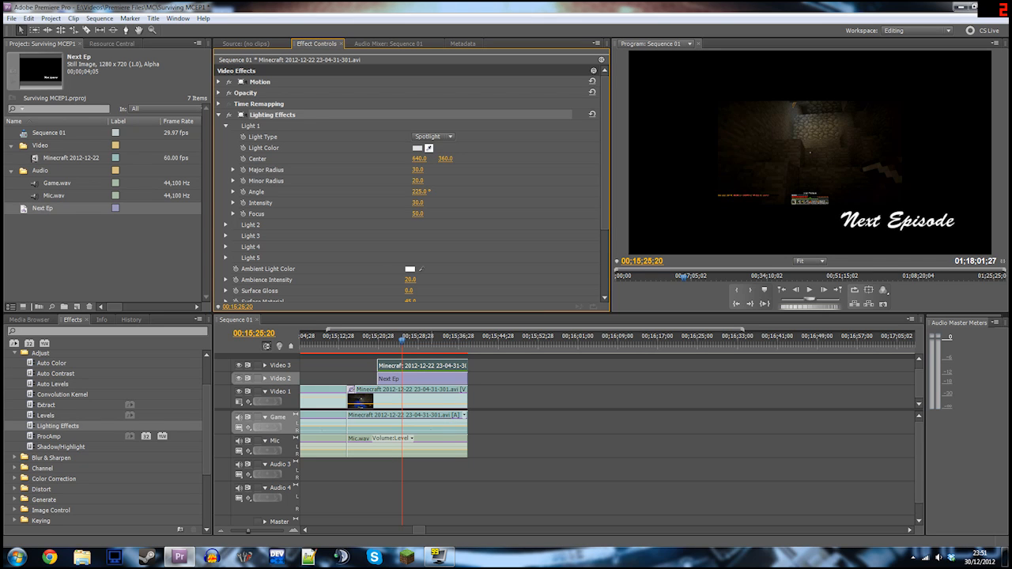
{"action": "left_click", "coordinate": [417, 150]}
{"action": "mouse_move", "coordinate": [401, 349]}
{"action": "left_mouse_down"}
{"action": "mouse_move", "coordinate": [374, 369]}
{"action": "mouse_move", "coordinate": [366, 347]}
{"action": "left_mouse_up"}
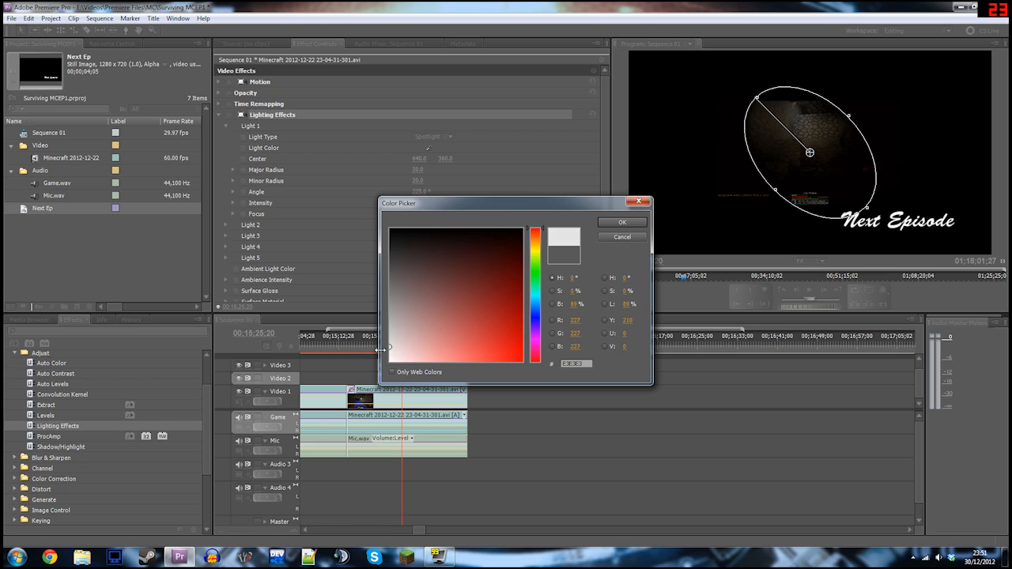
{"action": "left_click", "coordinate": [619, 224]}
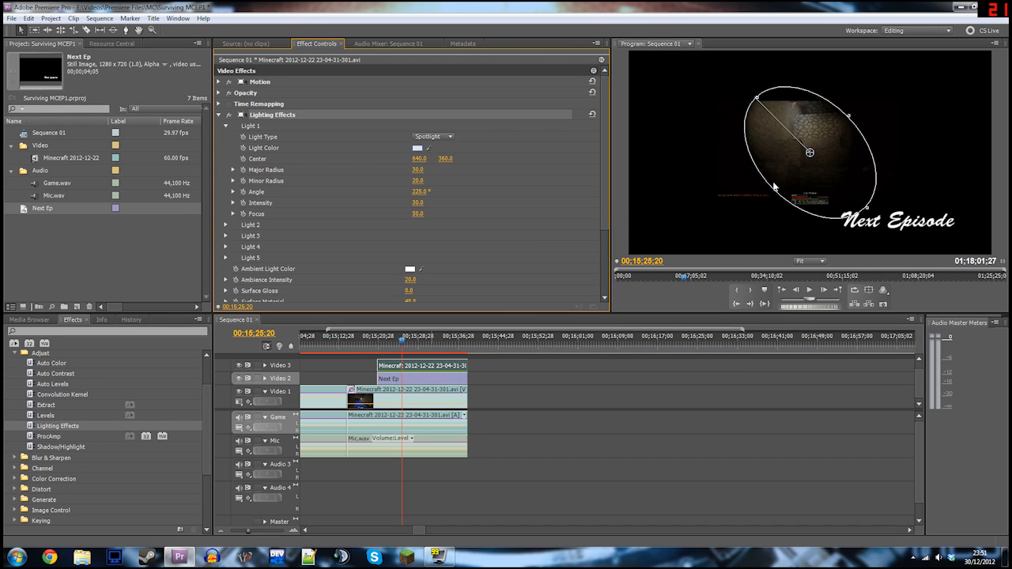
Reshape Light 1's spotlight in the preview to a major radius of about 20.1 and minor radius of 15.5, centred near 678.3, 356.4.
{"action": "left_click_drag", "start_coordinate": [775, 189], "coordinate": [754, 204]}
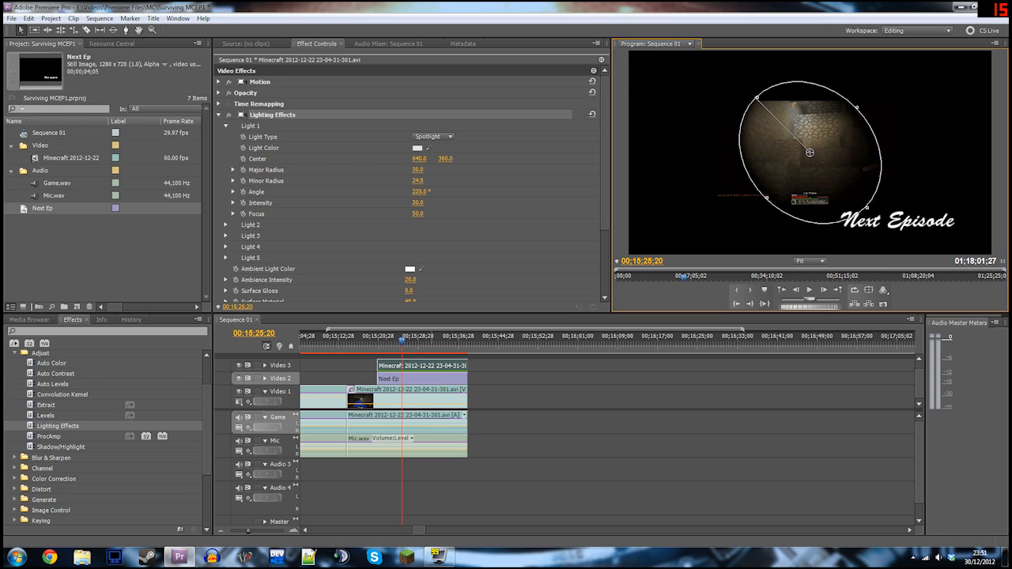
{"action": "left_click_drag", "start_coordinate": [757, 98], "coordinate": [722, 173]}
{"action": "left_click_drag", "start_coordinate": [809, 151], "coordinate": [831, 154]}
{"action": "left_click_drag", "start_coordinate": [787, 108], "coordinate": [815, 152]}
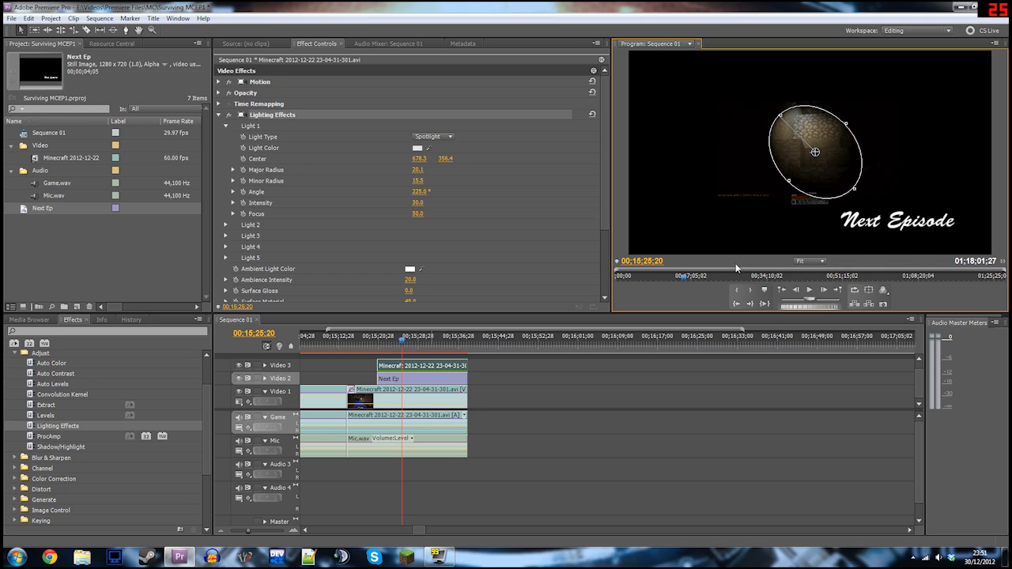
{"action": "left_click", "coordinate": [575, 404]}
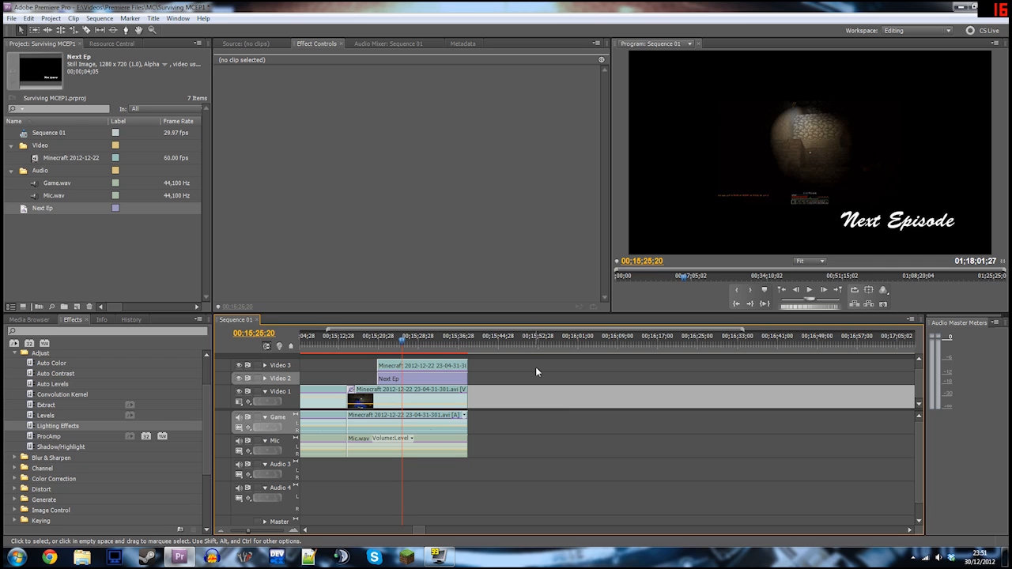
Rotate Light 1's angle on the Video 3 preview clip to 156.3°.
{"action": "left_click", "coordinate": [405, 366]}
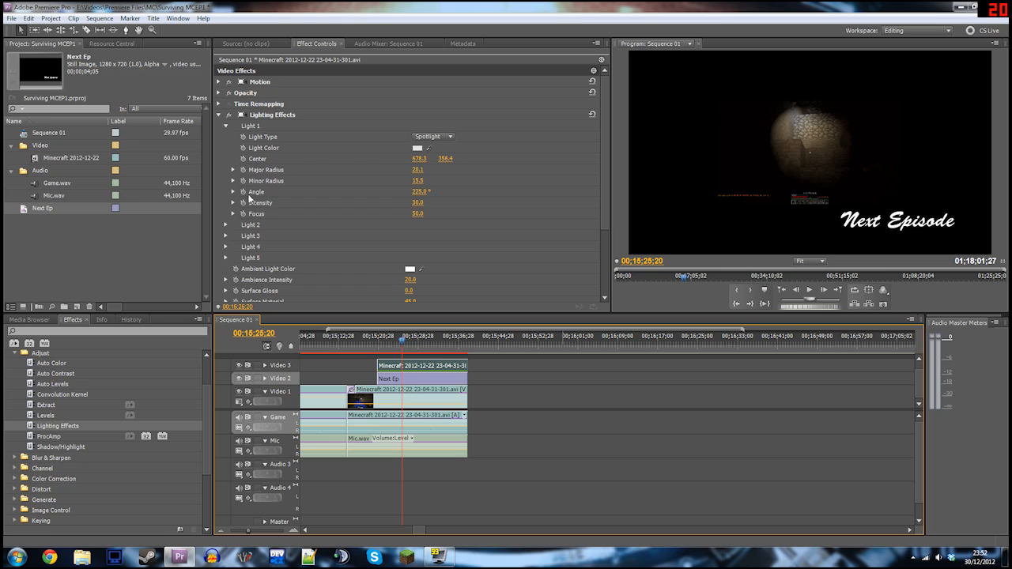
{"action": "left_click", "coordinate": [234, 192]}
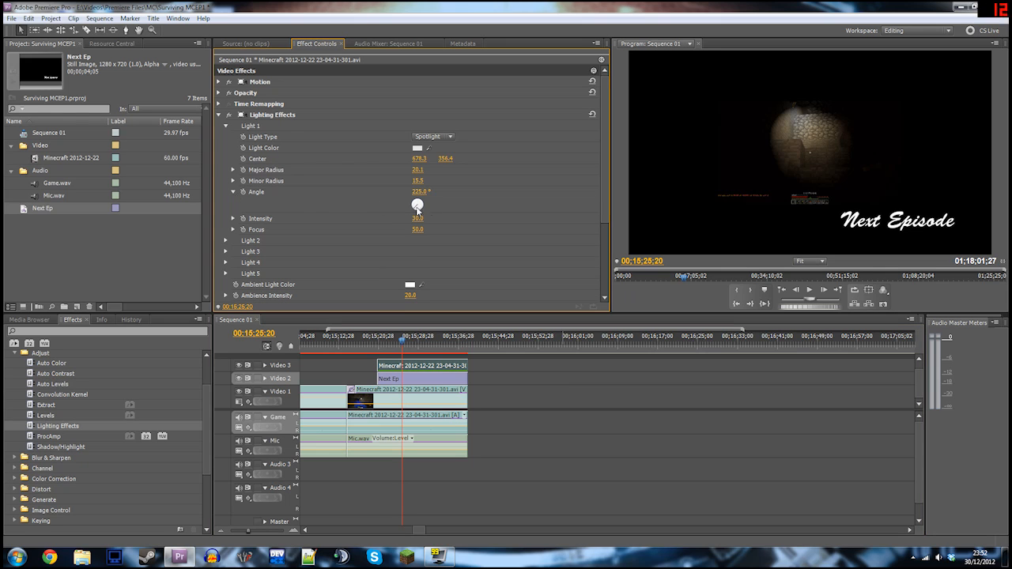
{"action": "left_click_drag", "start_coordinate": [417, 206], "coordinate": [429, 235]}
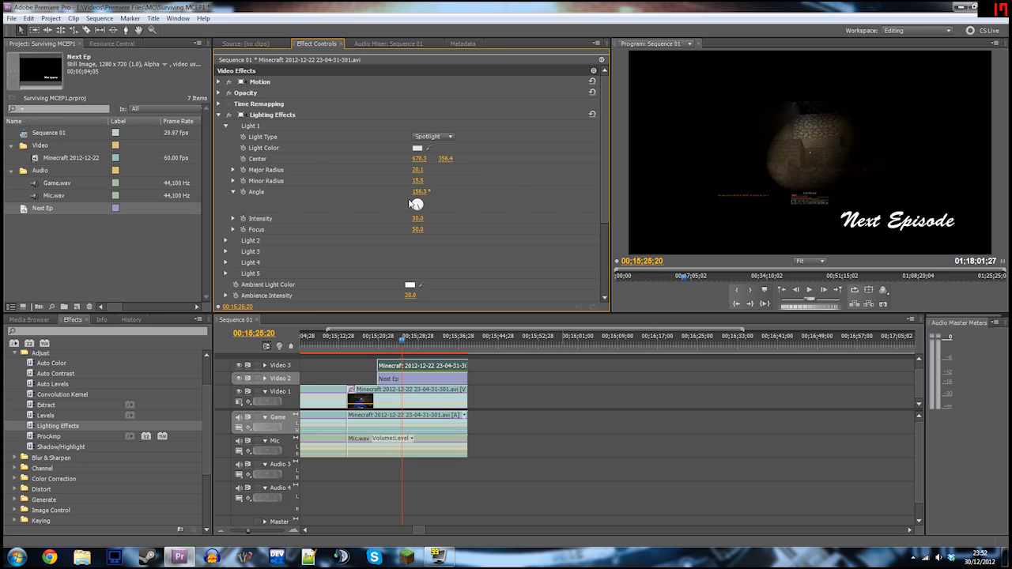
Set Light 1's minor radius to 17.5 and its major radius to 27.9.
{"action": "left_click", "coordinate": [233, 181]}
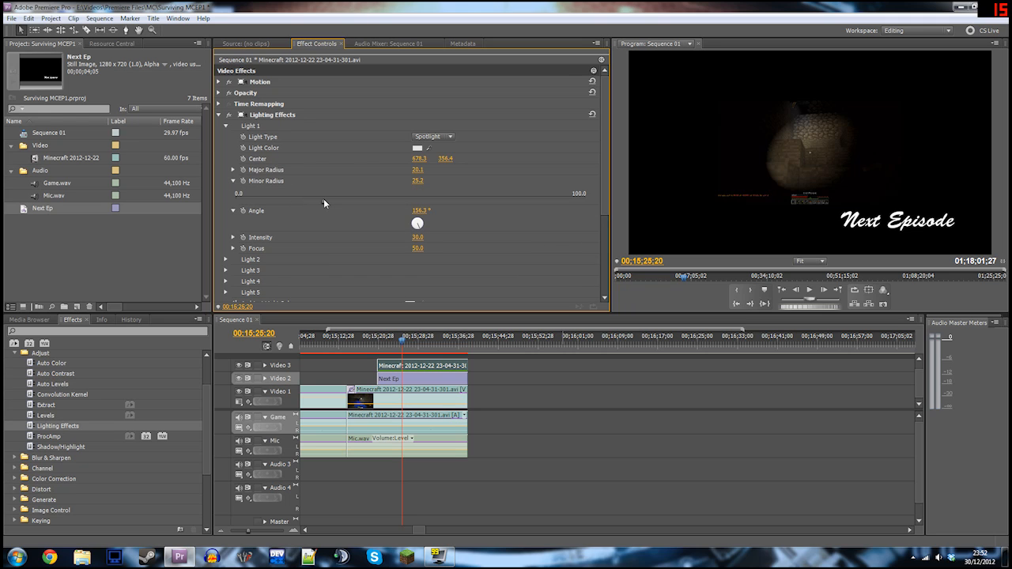
{"action": "left_click_drag", "start_coordinate": [305, 198], "coordinate": [297, 198]}
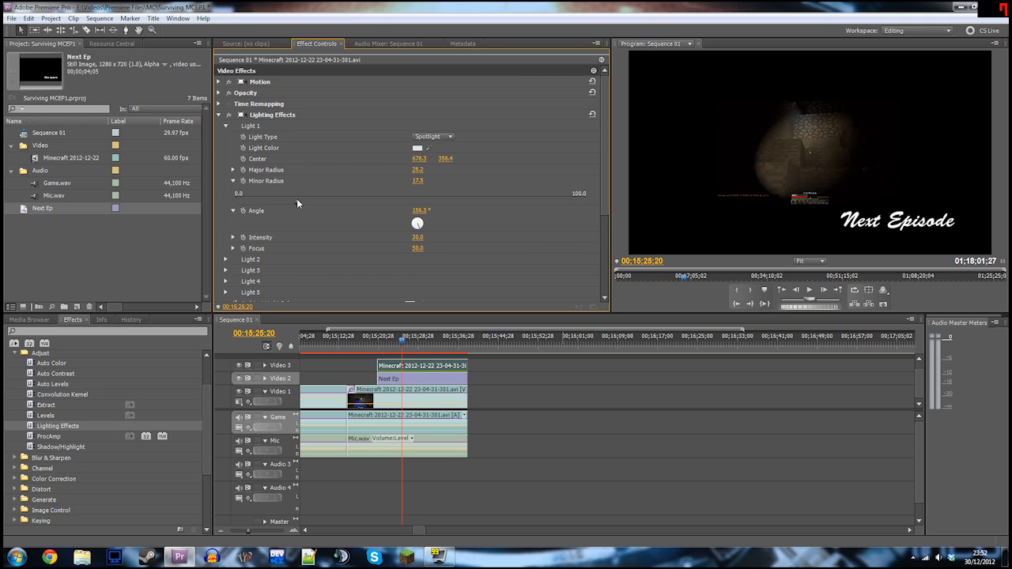
{"action": "left_click", "coordinate": [233, 181]}
{"action": "left_click", "coordinate": [233, 168]}
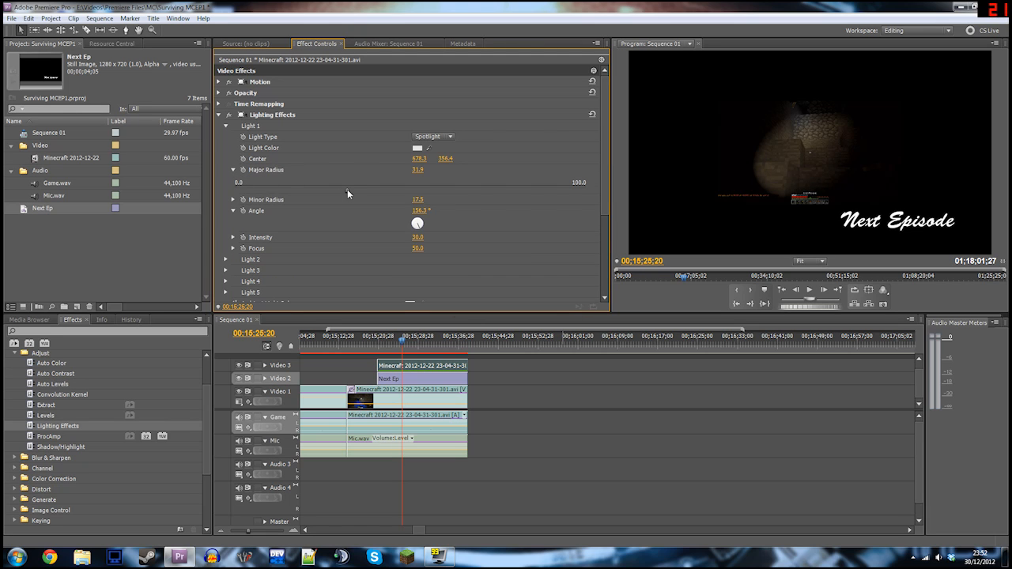
{"action": "left_click_drag", "start_coordinate": [347, 189], "coordinate": [356, 187]}
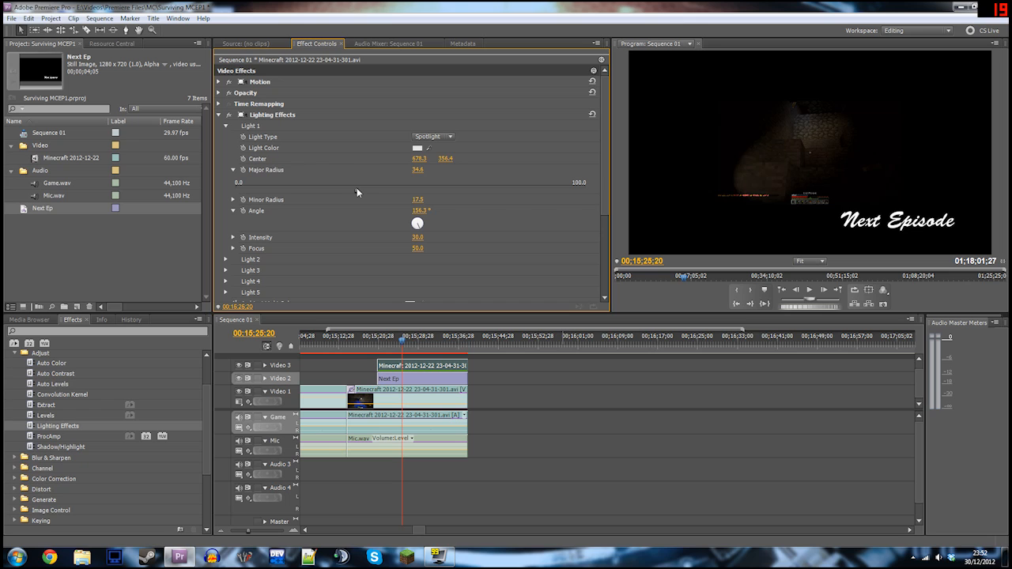
{"action": "left_click_drag", "start_coordinate": [339, 187], "coordinate": [333, 189]}
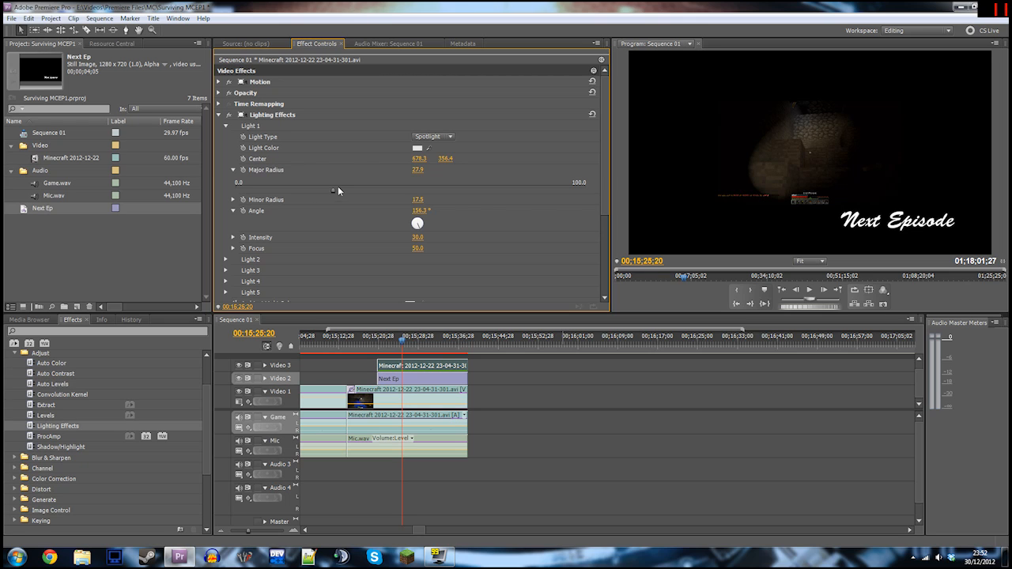
{"action": "left_click", "coordinate": [233, 170]}
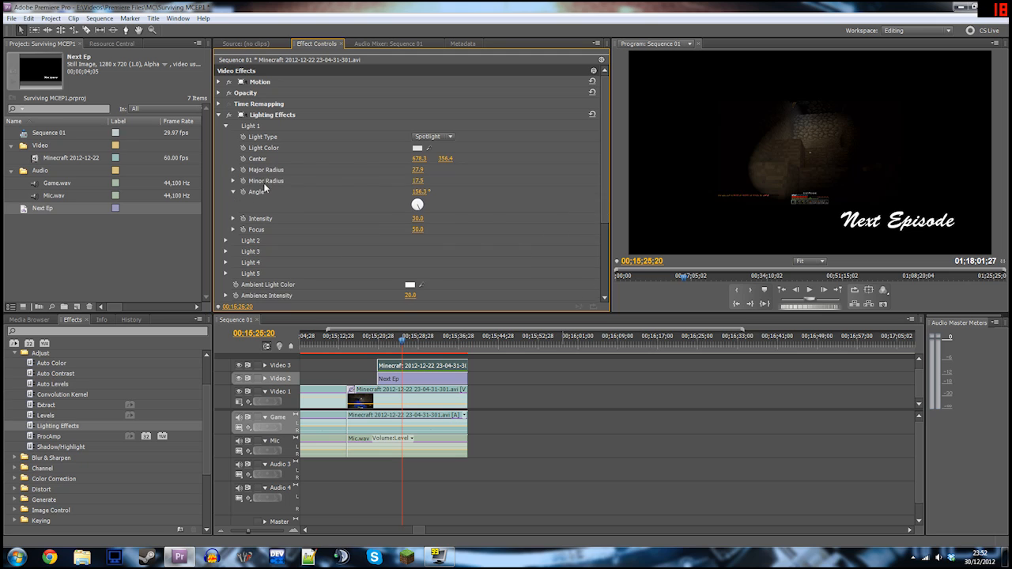
Set Light 1's intensity to 48.4 and its focus to 40.3 on the Video 3 preview clip.
{"action": "left_click", "coordinate": [233, 218]}
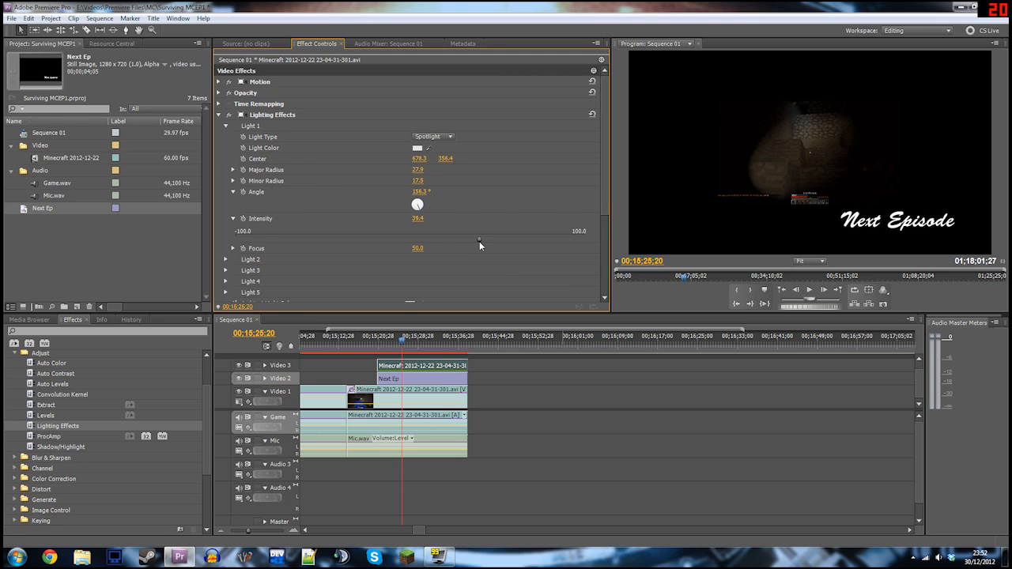
{"action": "left_click_drag", "start_coordinate": [479, 241], "coordinate": [498, 241]}
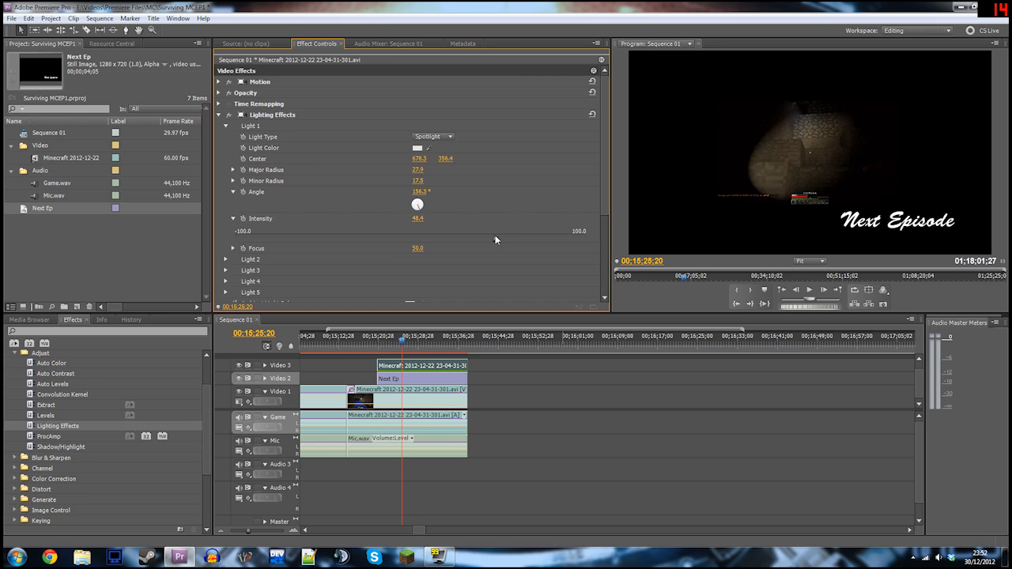
{"action": "left_click", "coordinate": [233, 218]}
{"action": "left_click", "coordinate": [233, 229]}
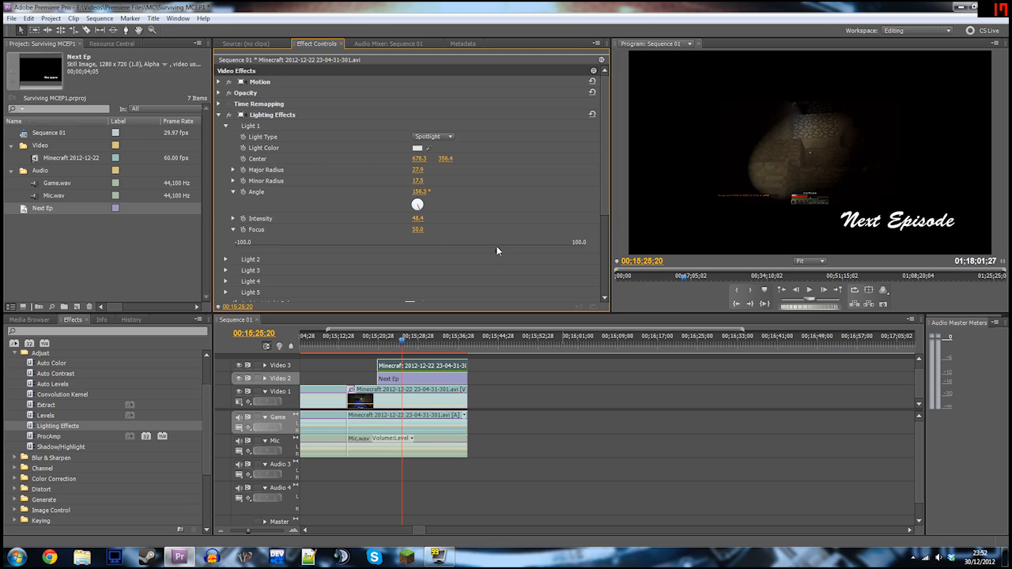
{"action": "left_click_drag", "start_coordinate": [457, 250], "coordinate": [575, 260]}
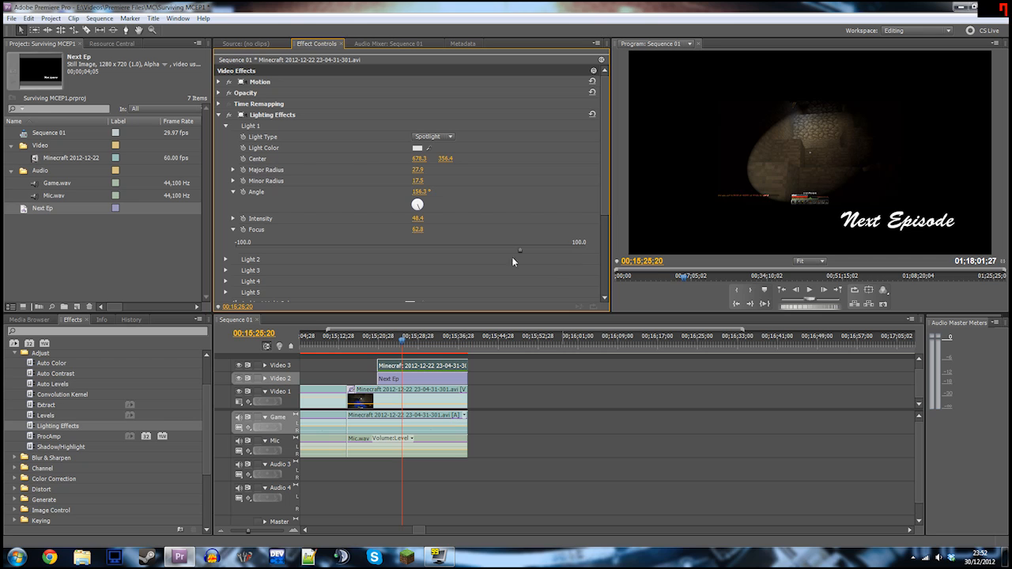
{"action": "left_click", "coordinate": [233, 229]}
Set the Lighting Effects ambient light colour to black by sampling the black background in the program preview.
{"action": "scroll", "coordinate": [379, 170], "scroll_direction": "down", "scroll_amount": 1}
{"action": "scroll", "coordinate": [379, 165], "scroll_direction": "down", "scroll_amount": 2}
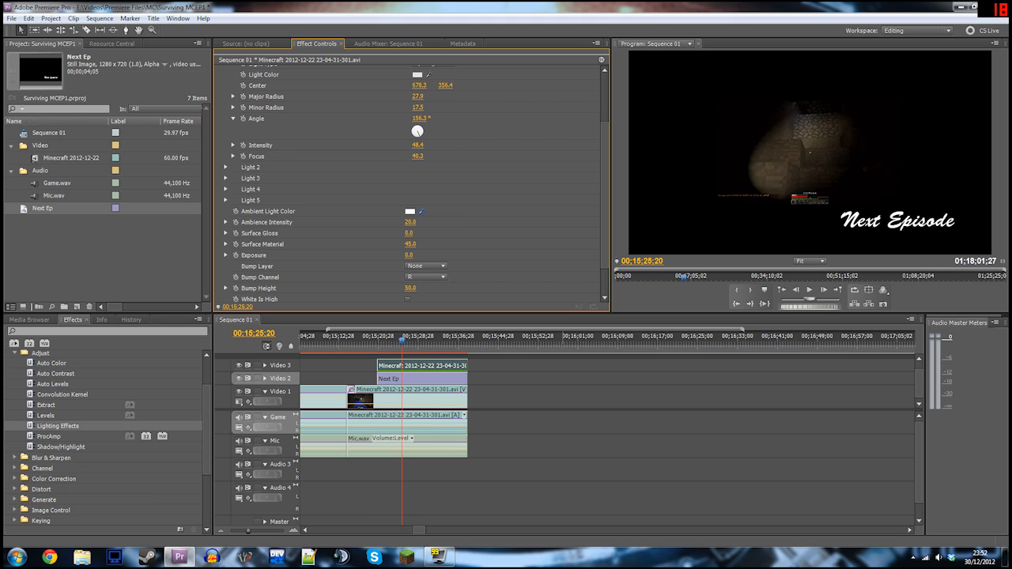
{"action": "left_click", "coordinate": [658, 237]}
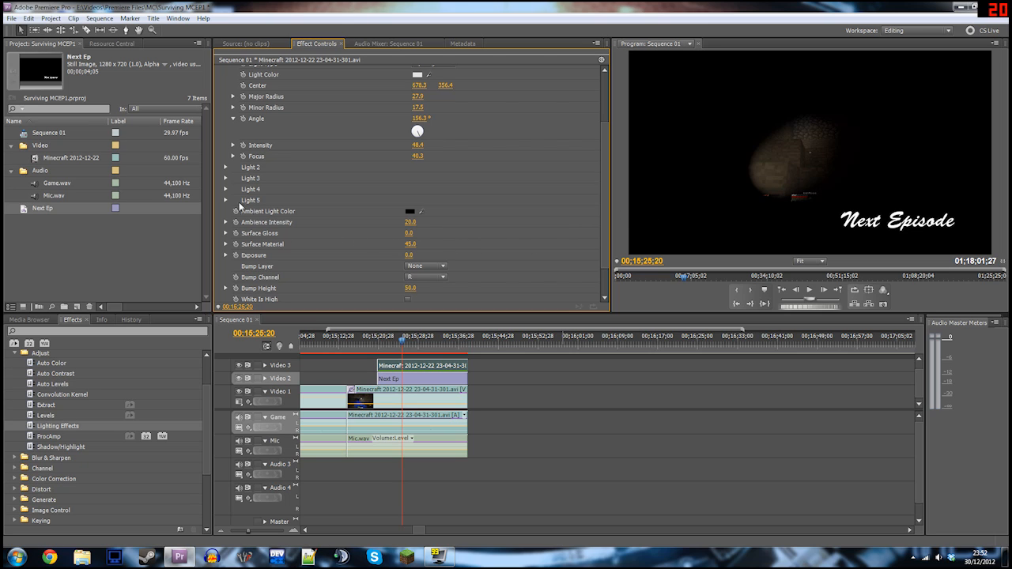
Set both Light 1's intensity and its focus to 48.4.
{"action": "left_click", "coordinate": [234, 145]}
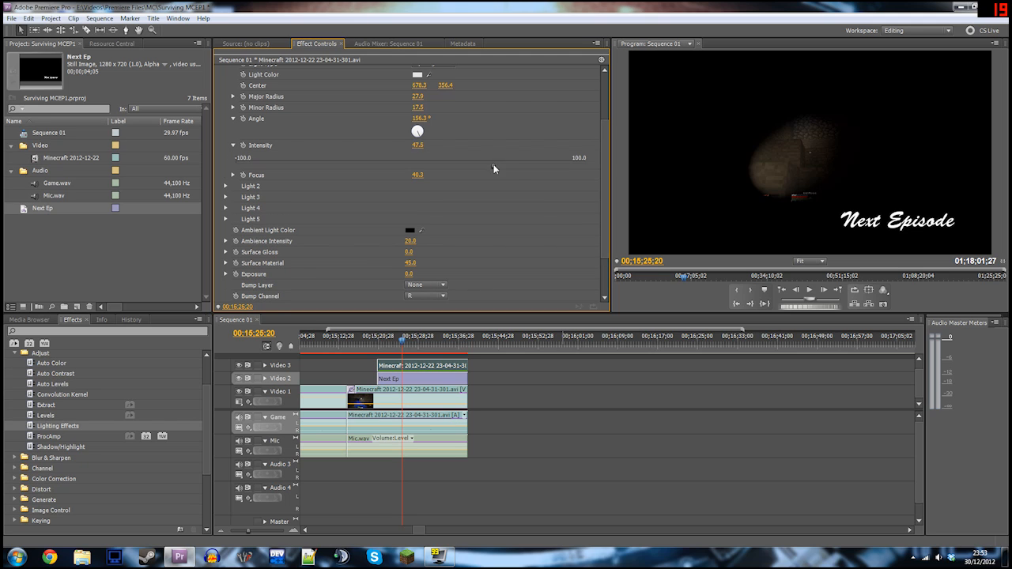
{"action": "left_click_drag", "start_coordinate": [529, 167], "coordinate": [495, 166]}
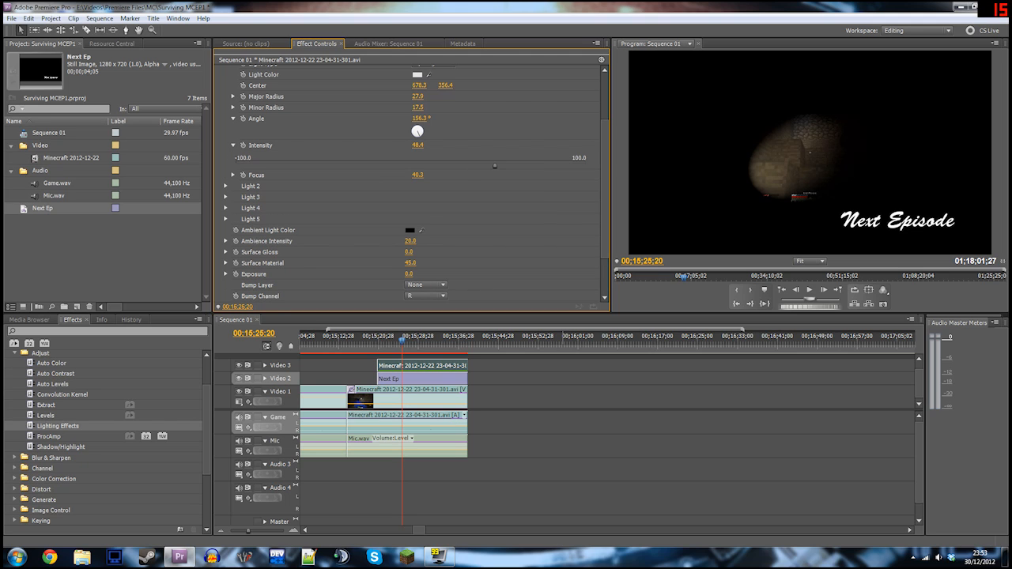
{"action": "left_click", "coordinate": [233, 146]}
{"action": "left_click", "coordinate": [234, 156]}
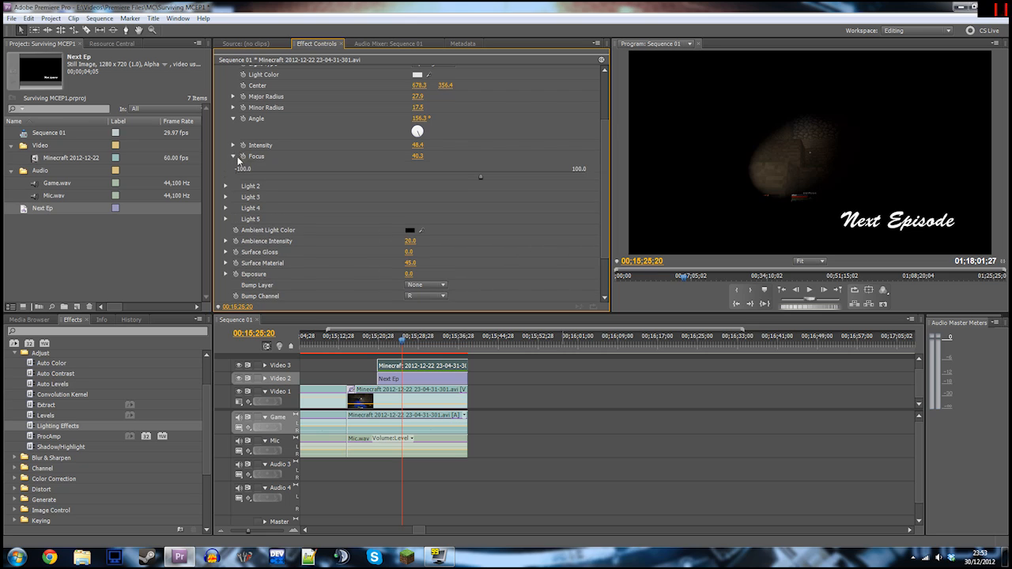
{"action": "left_click_drag", "start_coordinate": [480, 176], "coordinate": [495, 177]}
Reshape Light 1's spotlight in the preview to a major radius of about 33.8 and minor radius of 16.4, centred at 787.7, 323.6.
{"action": "left_click", "coordinate": [813, 166]}
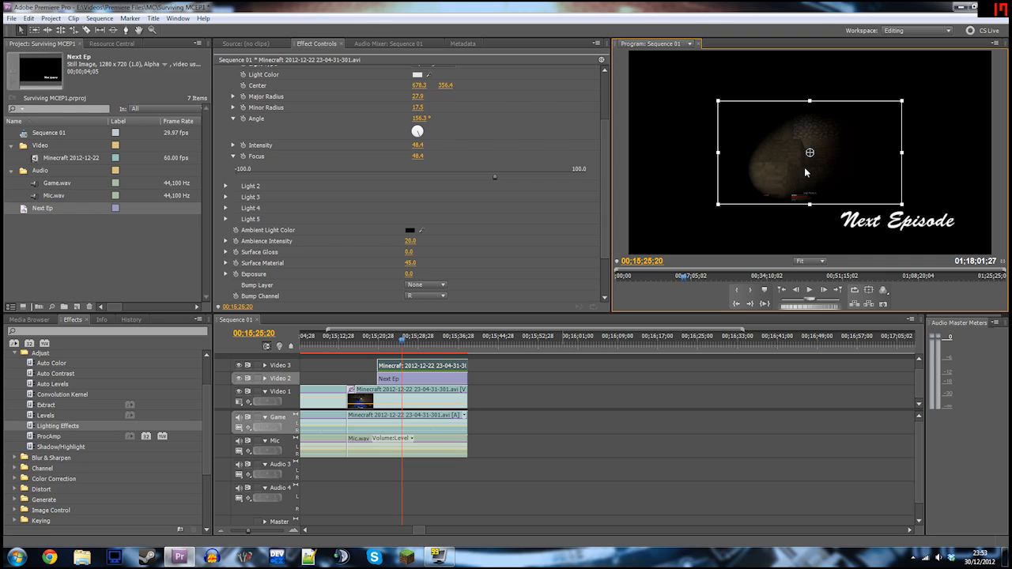
{"action": "left_click_drag", "start_coordinate": [606, 195], "coordinate": [610, 130]}
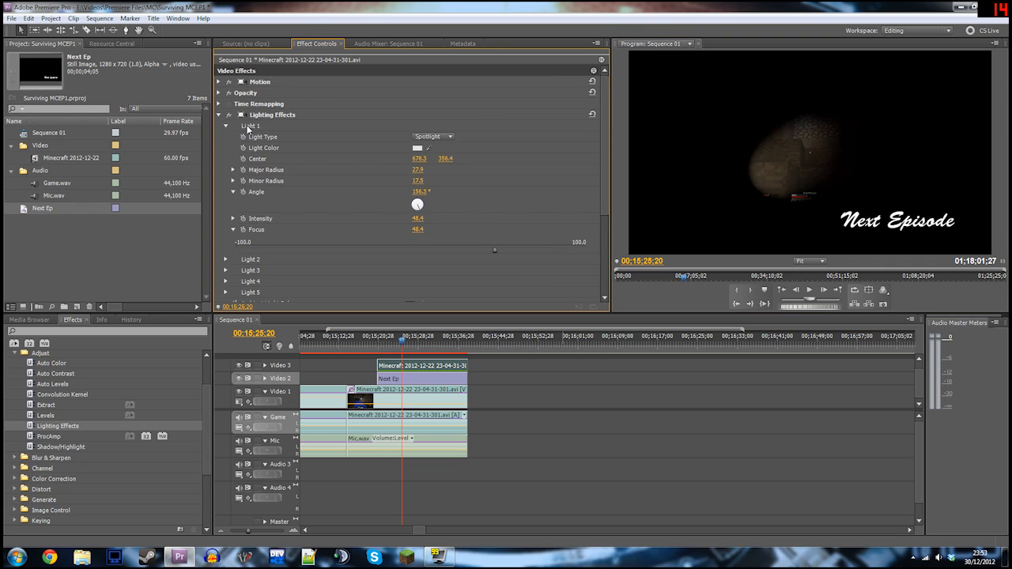
{"action": "left_click", "coordinate": [281, 115]}
{"action": "left_click_drag", "start_coordinate": [838, 193], "coordinate": [843, 212]}
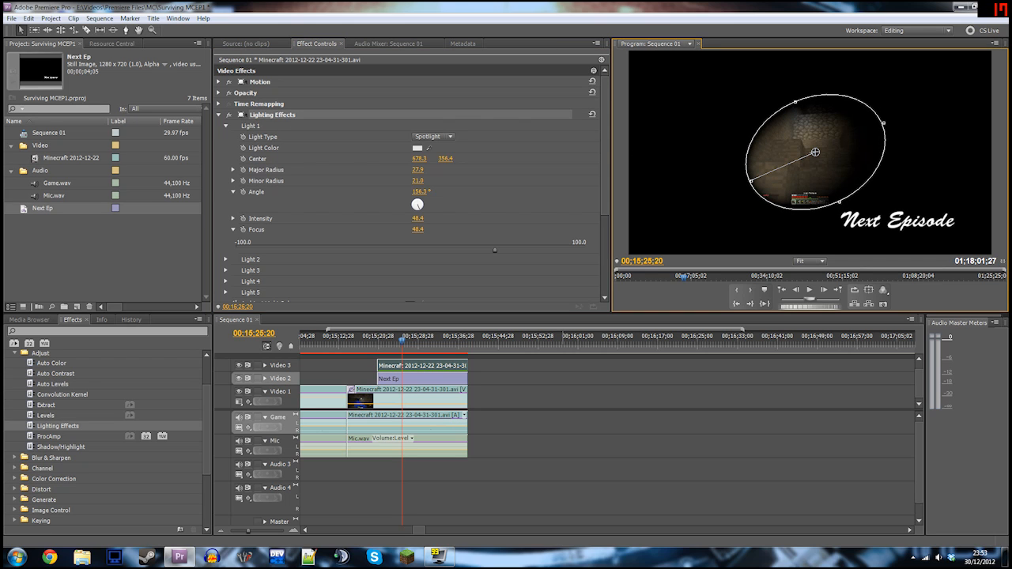
{"action": "left_click_drag", "start_coordinate": [883, 123], "coordinate": [905, 124]}
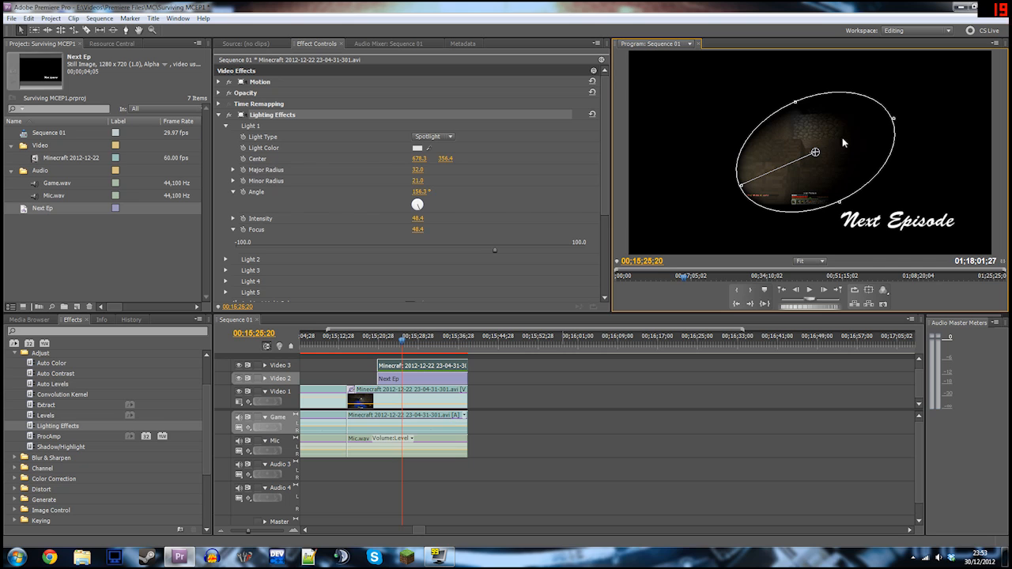
{"action": "mouse_move", "coordinate": [816, 152]}
{"action": "left_mouse_down"}
{"action": "mouse_move", "coordinate": [841, 146]}
{"action": "mouse_move", "coordinate": [870, 172]}
{"action": "mouse_move", "coordinate": [815, 150]}
{"action": "mouse_move", "coordinate": [858, 156]}
{"action": "mouse_move", "coordinate": [831, 147]}
{"action": "left_mouse_up"}
{"action": "left_click_drag", "start_coordinate": [823, 111], "coordinate": [827, 117]}
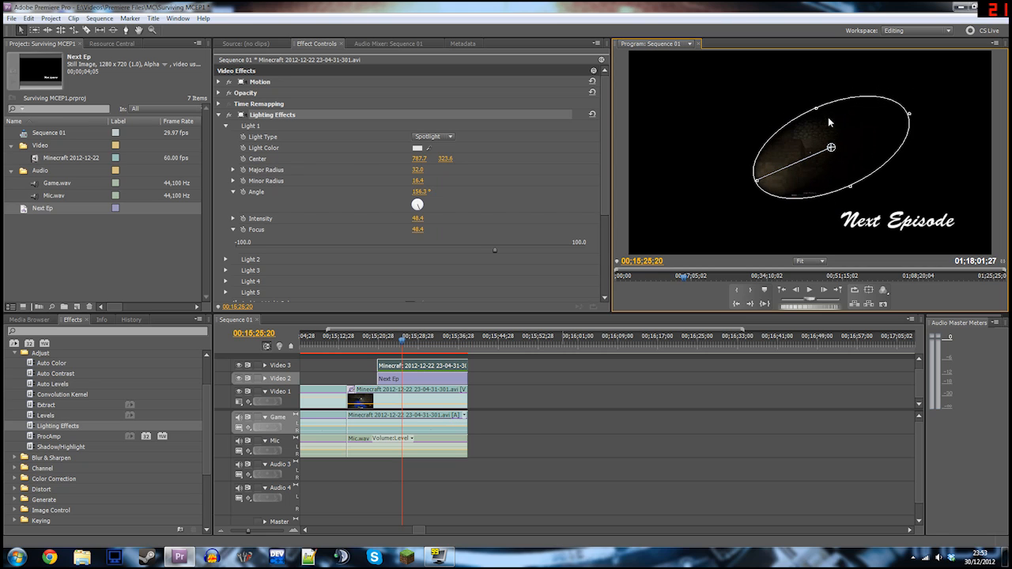
{"action": "mouse_move", "coordinate": [909, 113]}
{"action": "left_mouse_down"}
{"action": "mouse_move", "coordinate": [941, 99]}
{"action": "mouse_move", "coordinate": [905, 113]}
{"action": "mouse_move", "coordinate": [916, 113]}
{"action": "left_mouse_up"}
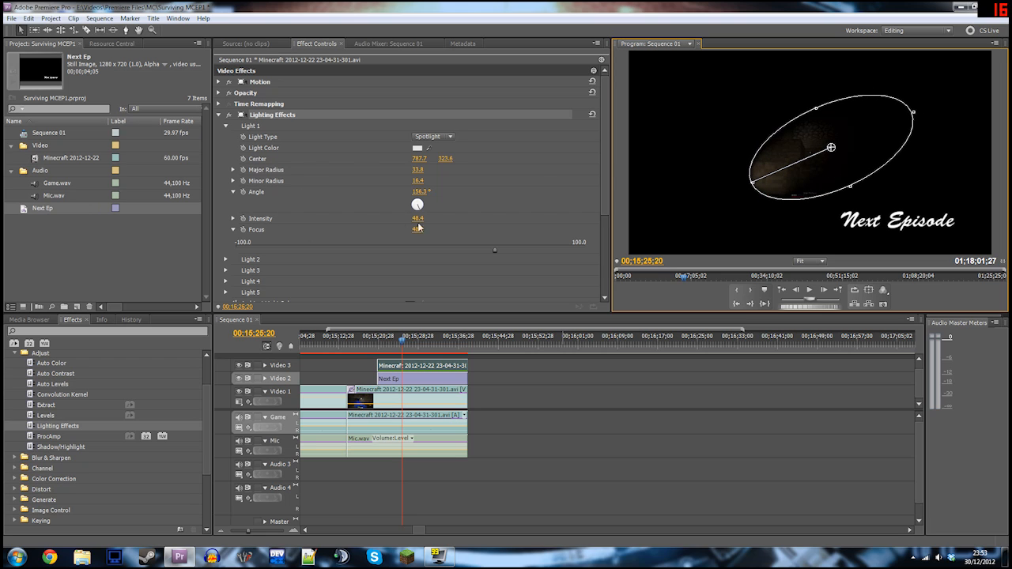
Raise Light 1's intensity to 65.5 and its focus to 88.0.
{"action": "left_click", "coordinate": [232, 218]}
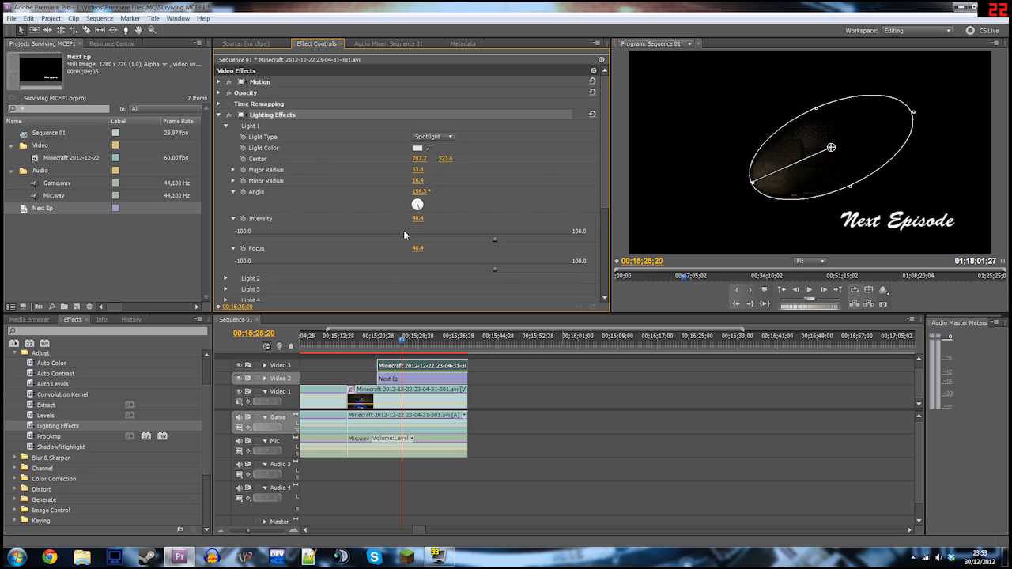
{"action": "left_click_drag", "start_coordinate": [500, 238], "coordinate": [564, 266]}
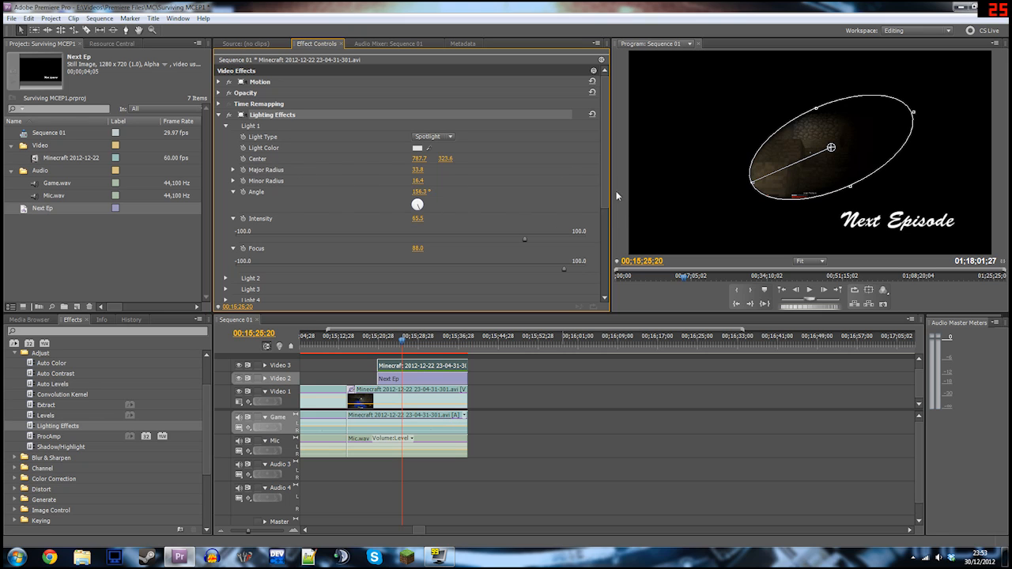
Set the Lighting Effects exposure to 28.3 and slightly widen the spotlight's minor radius in the preview.
{"action": "left_click_drag", "start_coordinate": [607, 205], "coordinate": [595, 283]}
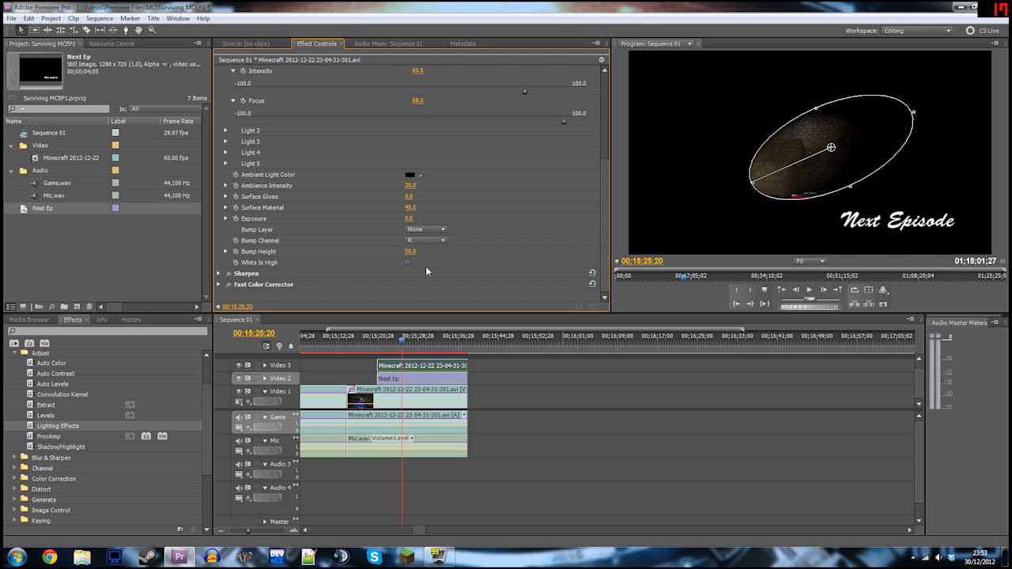
{"action": "left_click", "coordinate": [227, 219]}
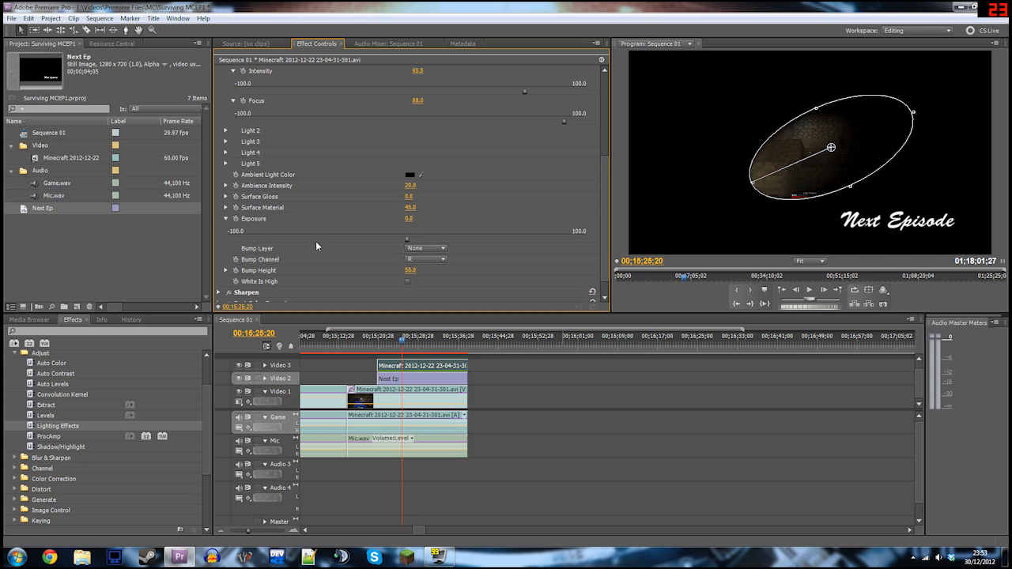
{"action": "left_click_drag", "start_coordinate": [405, 241], "coordinate": [457, 233]}
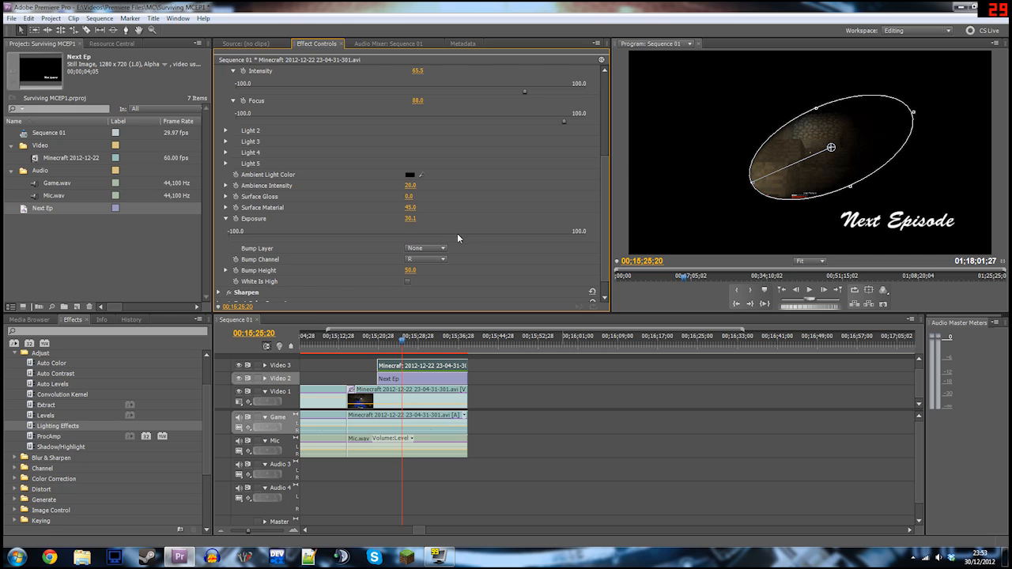
{"action": "mouse_move", "coordinate": [850, 187]}
{"action": "left_mouse_down"}
{"action": "mouse_move", "coordinate": [865, 206]}
{"action": "mouse_move", "coordinate": [858, 199]}
{"action": "left_mouse_up"}
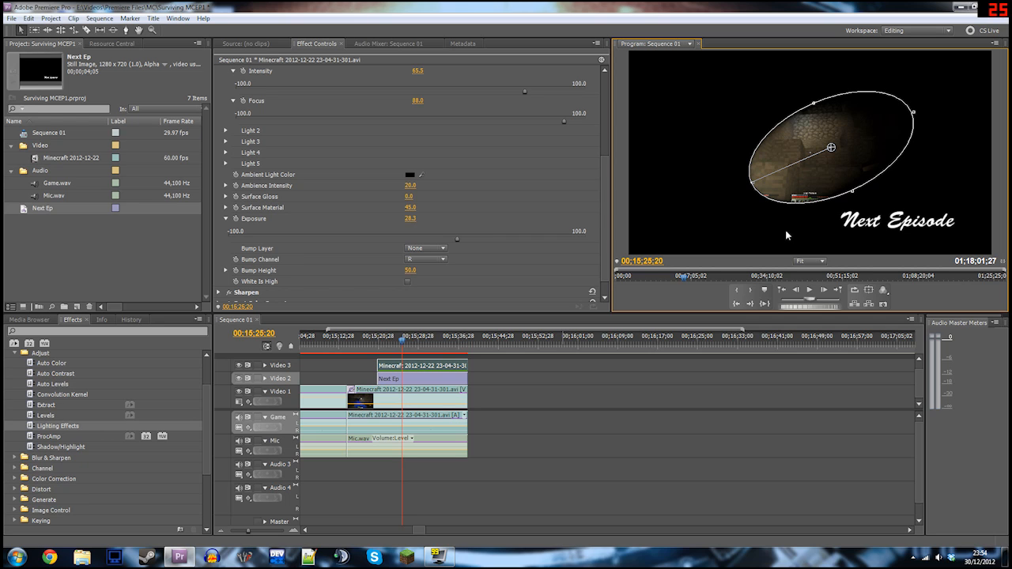
{"action": "left_click", "coordinate": [581, 382]}
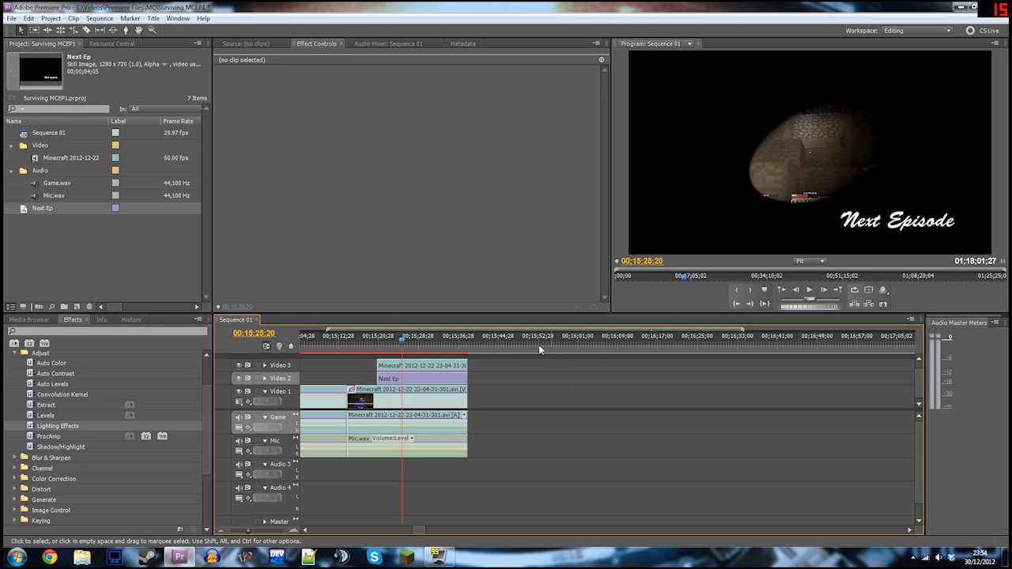
Add a Cross Dissolve to the start of the Video 3 preview clip and play back the ending.
{"action": "left_click", "coordinate": [207, 407]}
{"action": "left_click", "coordinate": [15, 399]}
{"action": "left_click", "coordinate": [9, 388]}
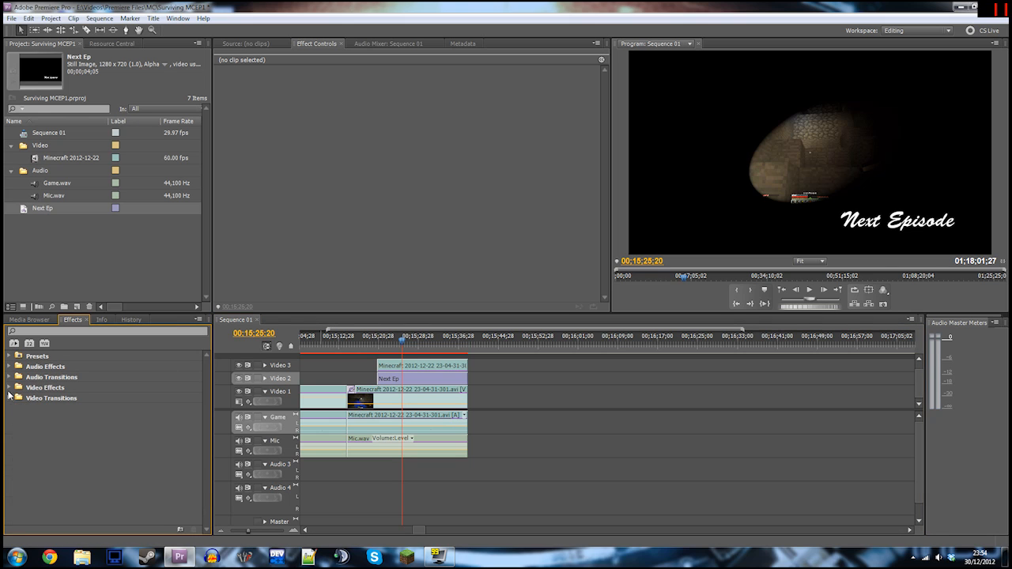
{"action": "left_click", "coordinate": [10, 399]}
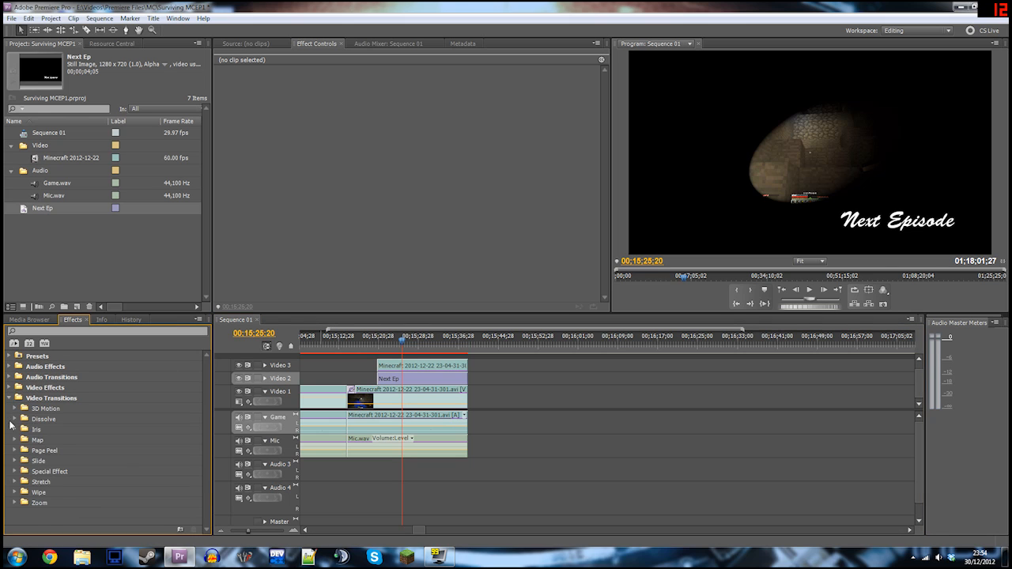
{"action": "left_click", "coordinate": [14, 420]}
{"action": "mouse_move", "coordinate": [57, 440]}
{"action": "left_mouse_down"}
{"action": "mouse_move", "coordinate": [378, 381]}
{"action": "mouse_move", "coordinate": [380, 365]}
{"action": "mouse_move", "coordinate": [344, 357]}
{"action": "left_mouse_up"}
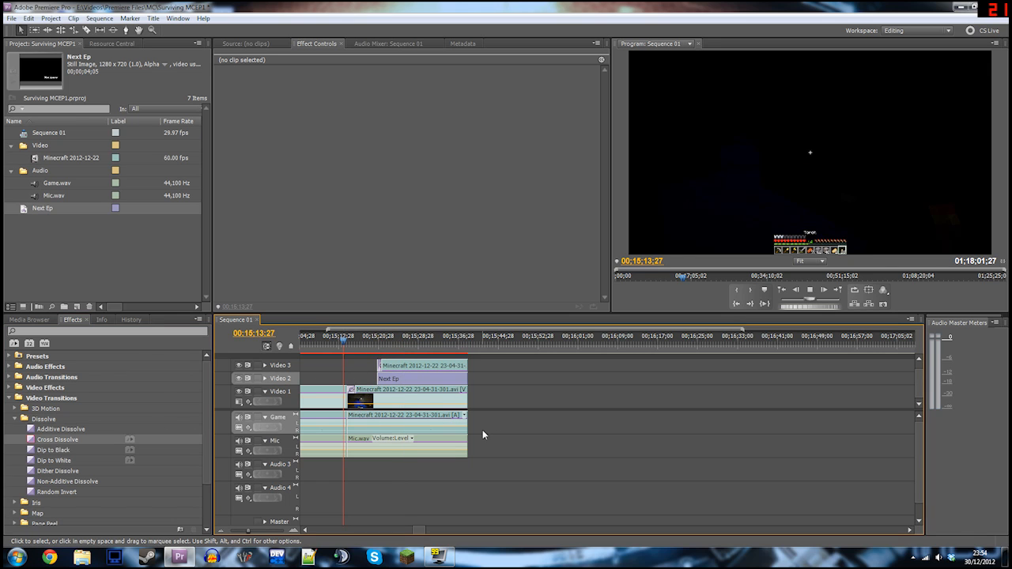
{"action": "key", "text": "space"}
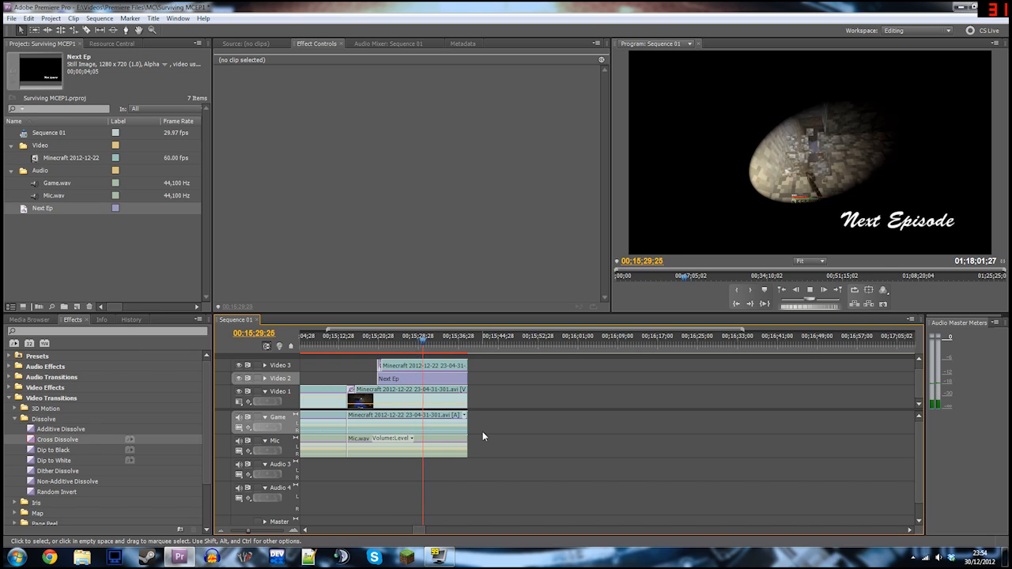
Unlink the last Video 1 clip from its audio on the Game track.
{"action": "right_click", "coordinate": [447, 393]}
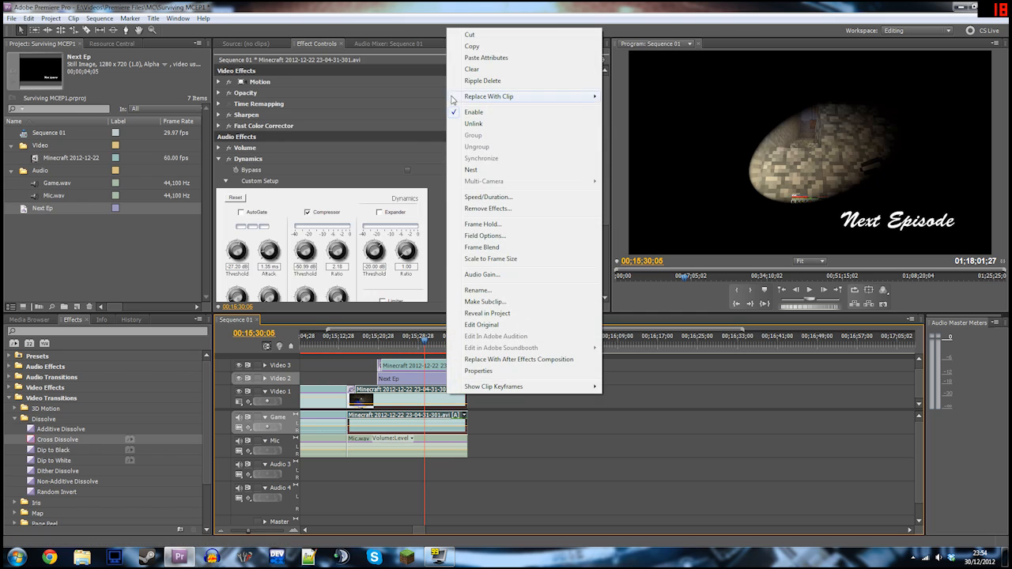
{"action": "left_click", "coordinate": [522, 469]}
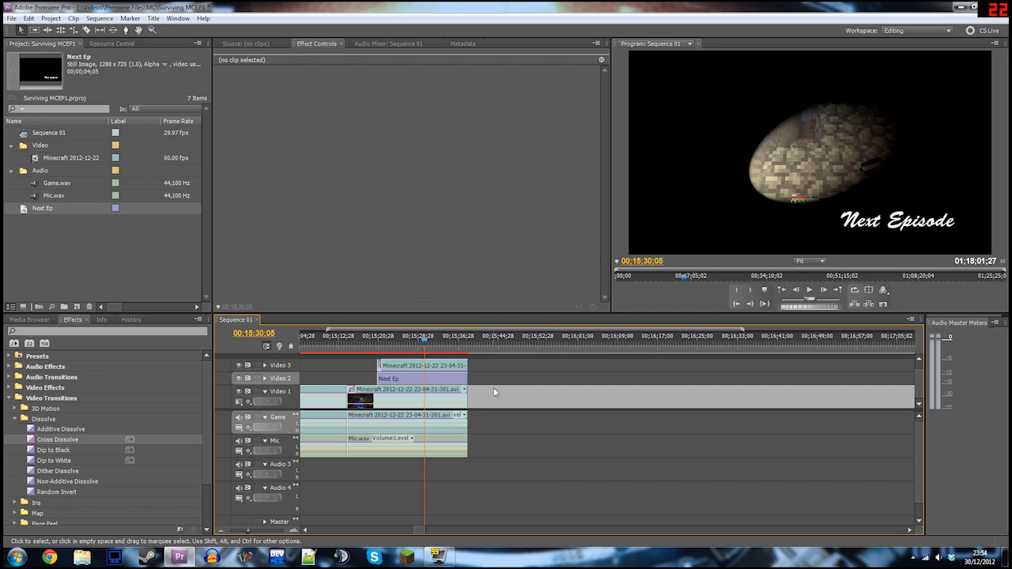
{"action": "left_click", "coordinate": [439, 402]}
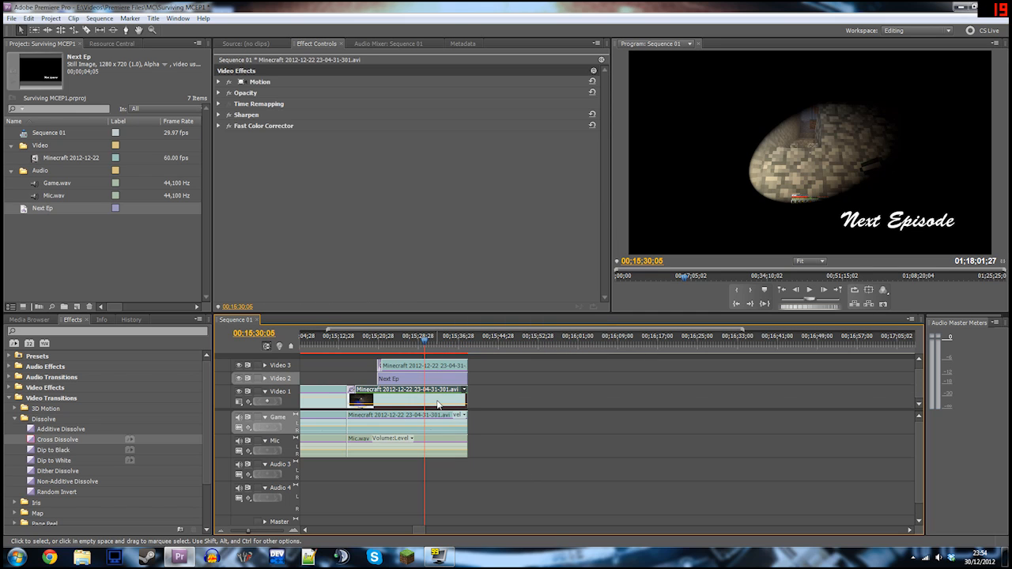
{"action": "left_click", "coordinate": [496, 409]}
Split the last Video 1 clip shortly after the fade to black and delete the part after the cut.
{"action": "key", "text": "c"}
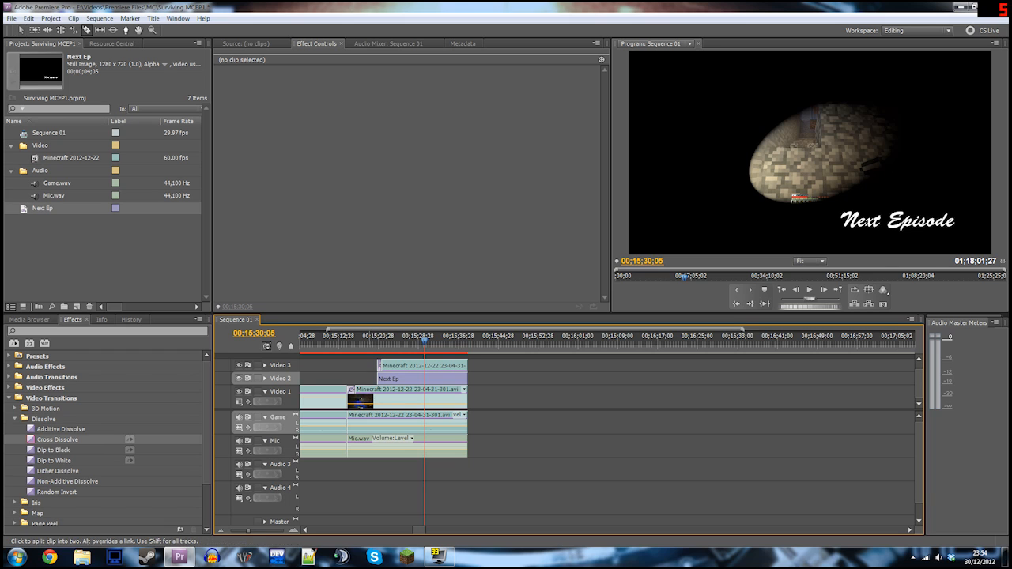
{"action": "left_click", "coordinate": [361, 400]}
{"action": "key", "text": "v"}
{"action": "left_click", "coordinate": [453, 401]}
{"action": "key", "text": "Delete"}
Play back the sequence from about 00;15;14;07 to review the trimmed fade-out.
{"action": "left_click", "coordinate": [346, 348]}
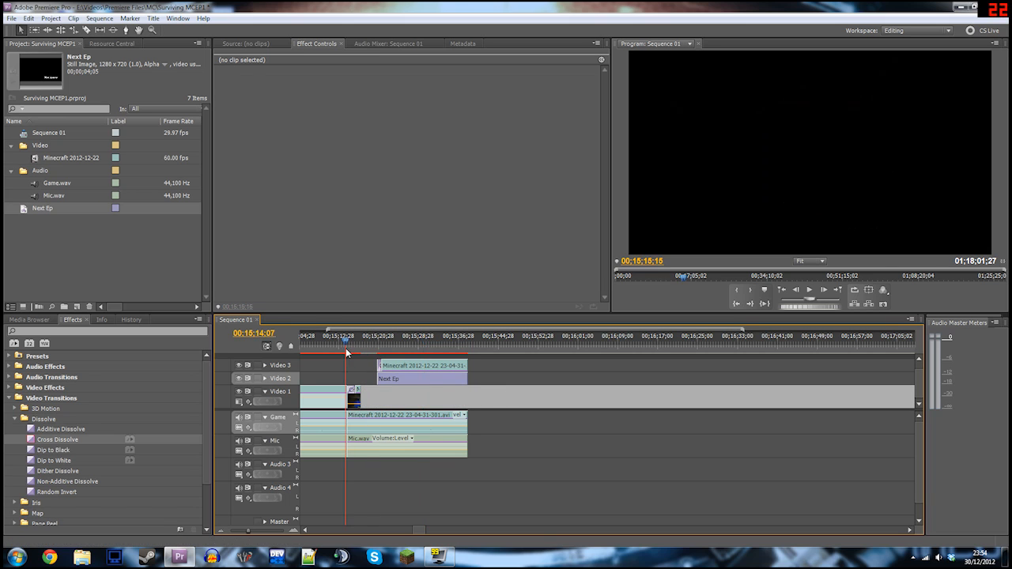
{"action": "left_click", "coordinate": [533, 434]}
{"action": "key", "text": "space"}
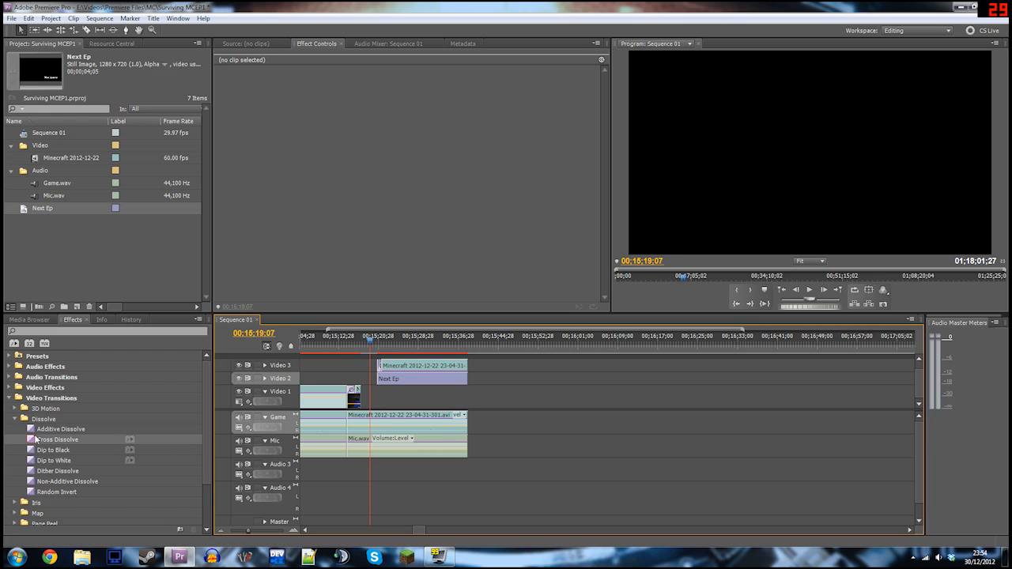
Add a Cross Dissolve to the start of the Next Ep title on Video 2 and play back the result.
{"action": "left_click_drag", "start_coordinate": [36, 439], "coordinate": [383, 379]}
{"action": "left_click", "coordinate": [606, 416]}
{"action": "key", "text": "space"}
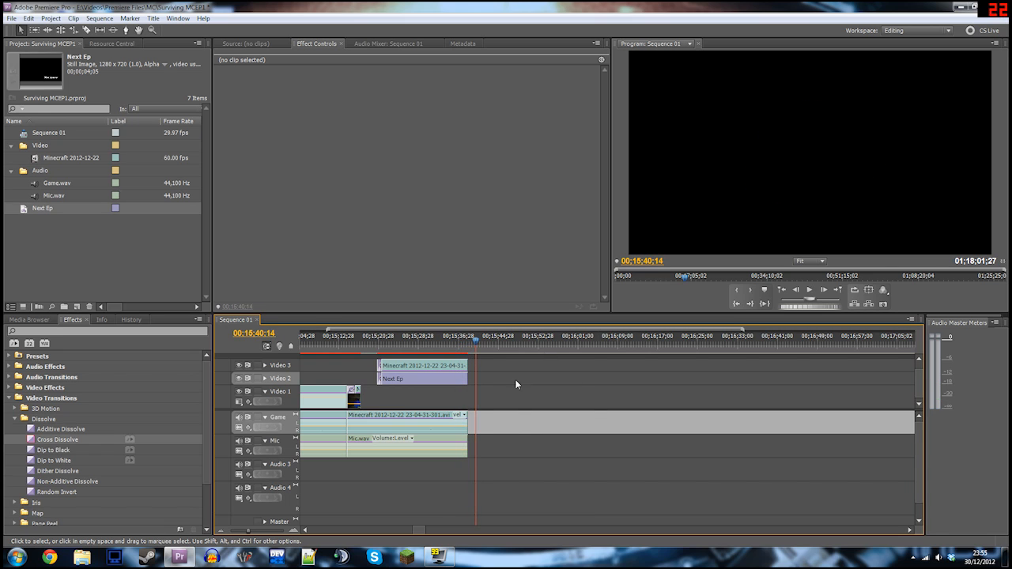
Add Constant Power crossfades to the ends of the last Game and Mic audio clips beneath the Next Ep title.
{"action": "left_click", "coordinate": [527, 441]}
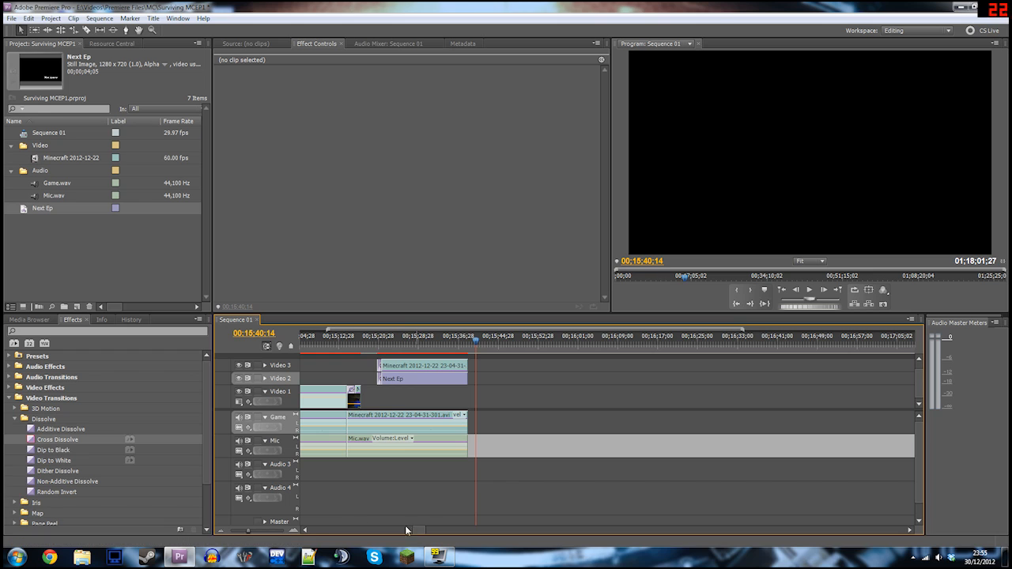
{"action": "left_click_drag", "start_coordinate": [247, 530], "coordinate": [243, 530]}
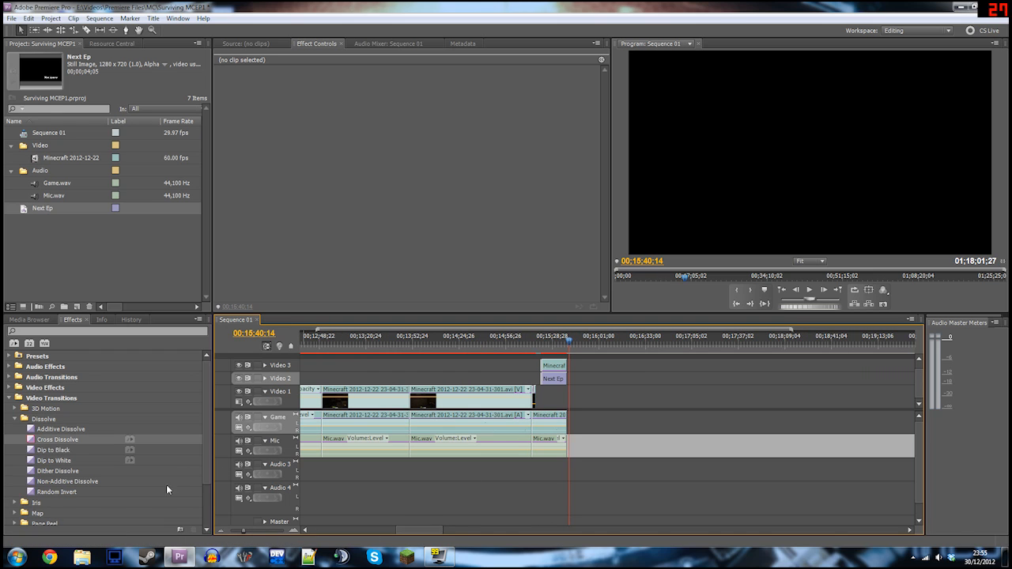
{"action": "left_click", "coordinate": [9, 399]}
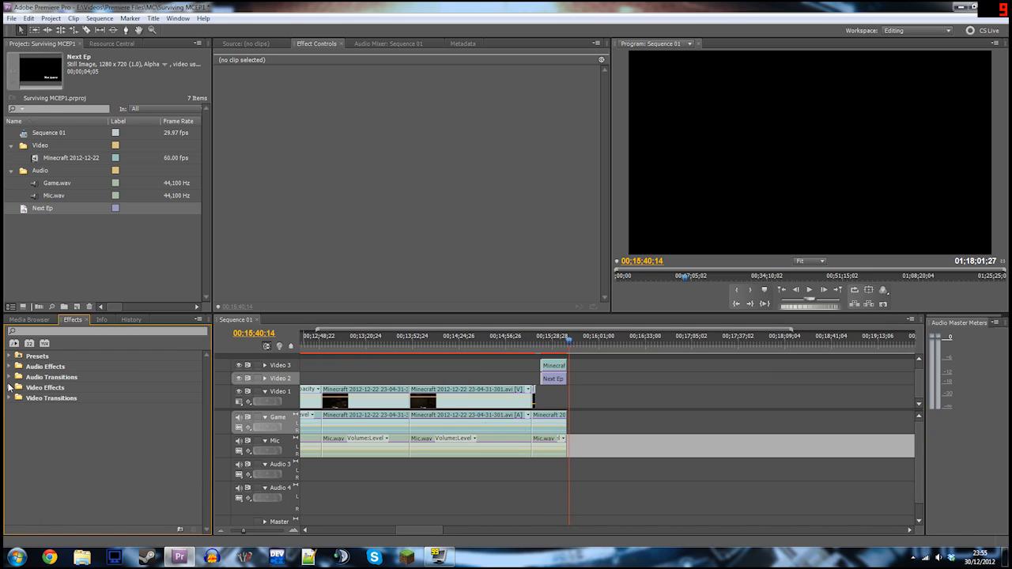
{"action": "left_click", "coordinate": [10, 377]}
{"action": "left_click", "coordinate": [18, 388]}
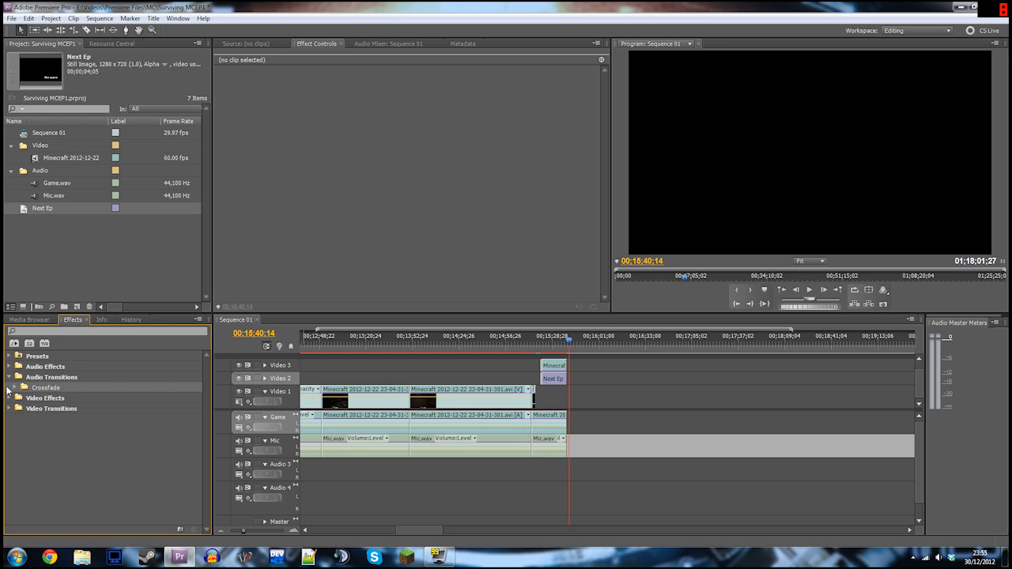
{"action": "left_click", "coordinate": [31, 407]}
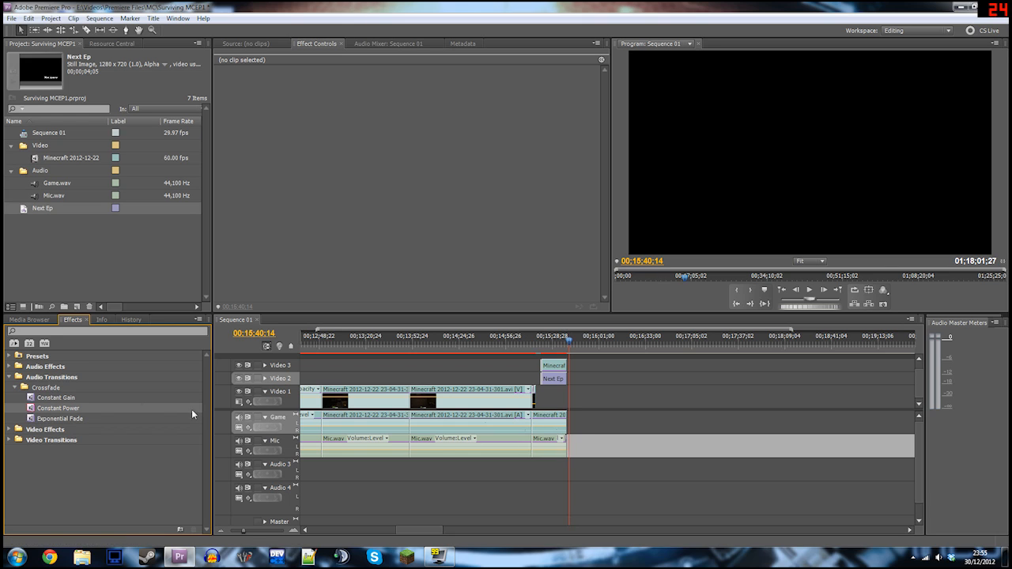
{"action": "left_click_drag", "start_coordinate": [79, 411], "coordinate": [586, 420]}
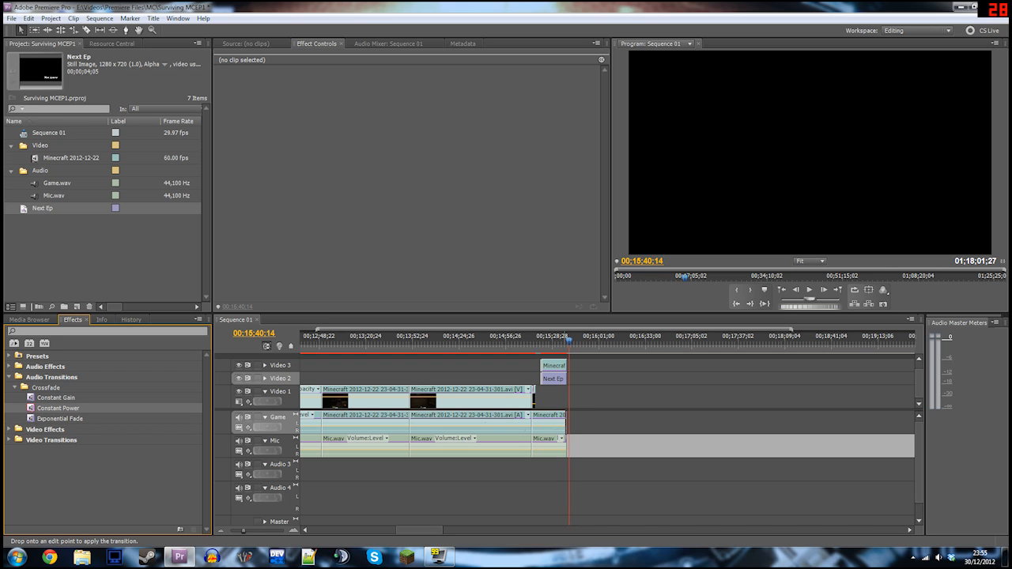
{"action": "left_click_drag", "start_coordinate": [243, 531], "coordinate": [266, 536]}
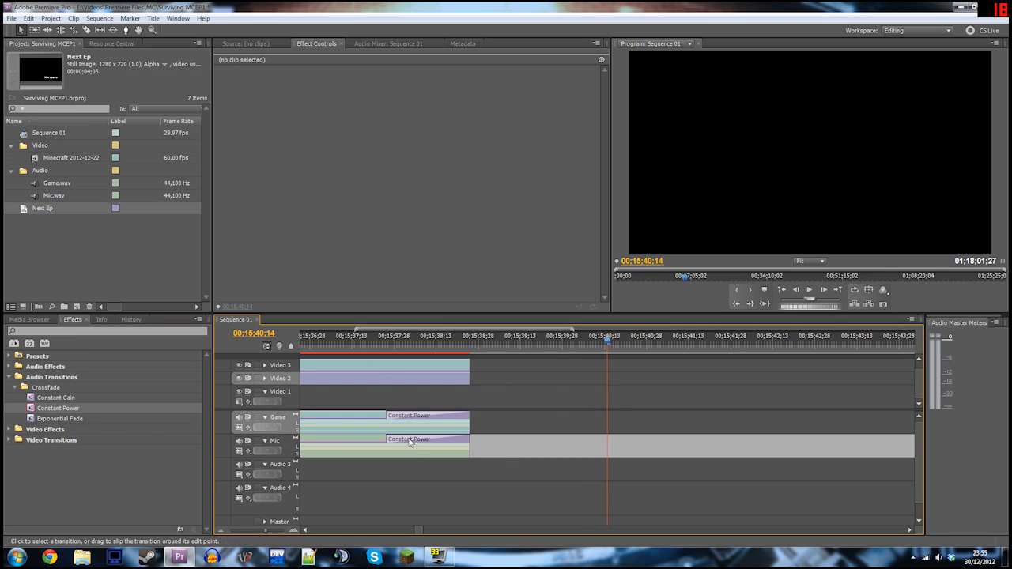
Lengthen the closing Constant Power fades on Game and Mic to 5 seconds and play back from 00;15;32;27.
{"action": "key", "text": "minus"}
{"action": "left_click_drag", "start_coordinate": [531, 420], "coordinate": [414, 419]}
{"action": "left_click_drag", "start_coordinate": [531, 444], "coordinate": [415, 445]}
{"action": "left_click", "coordinate": [386, 348]}
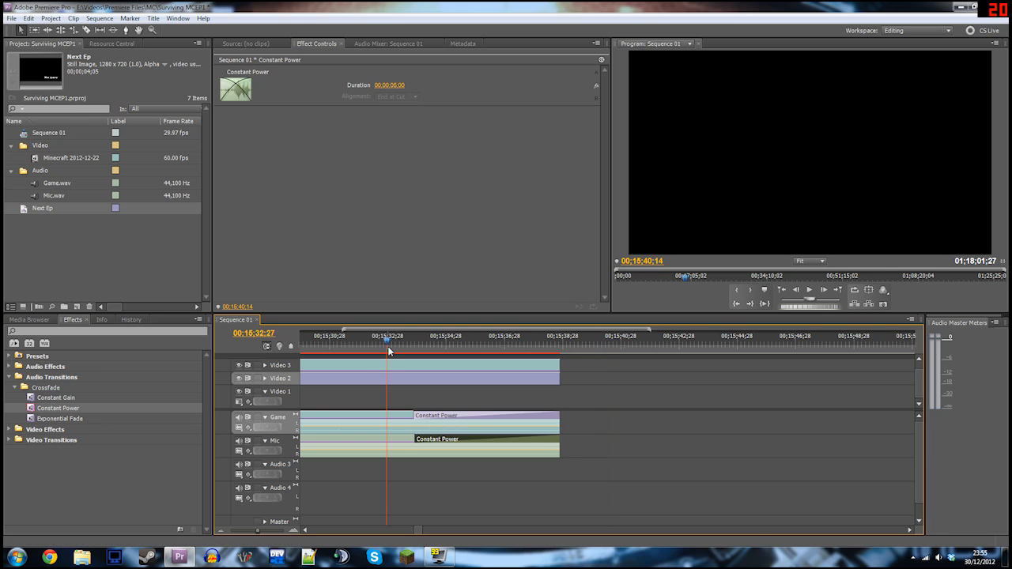
{"action": "key", "text": "space"}
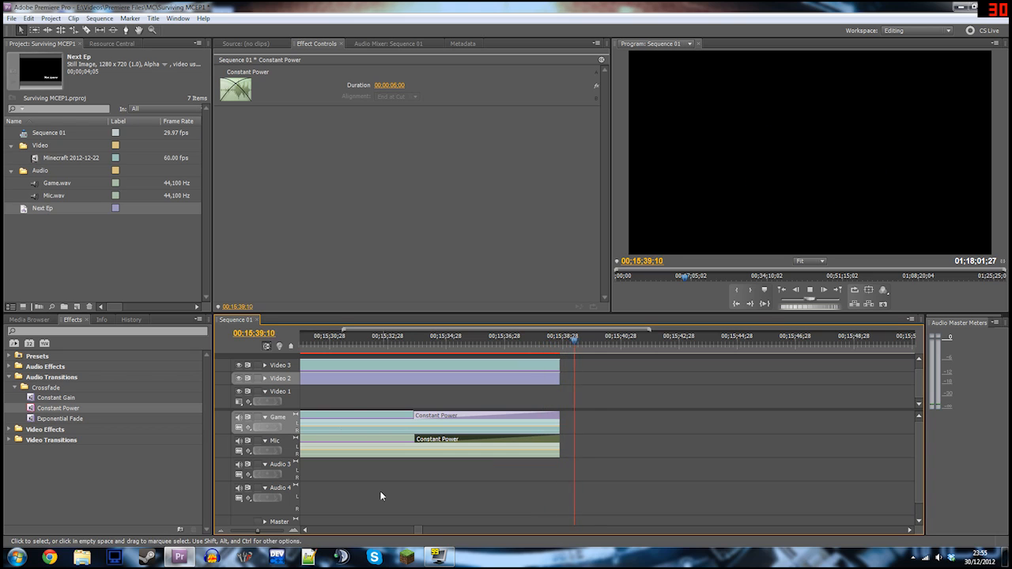
Move the playhead to the end of the next-episode preview at 00;15;38;22 to check the closing frame.
{"action": "left_click_drag", "start_coordinate": [257, 531], "coordinate": [245, 531]}
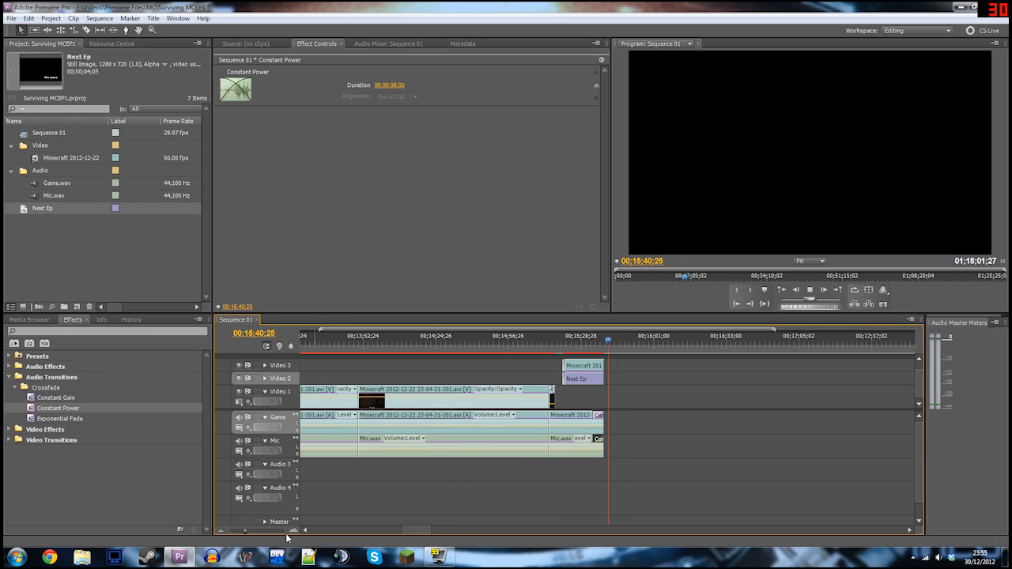
{"action": "left_click", "coordinate": [237, 532]}
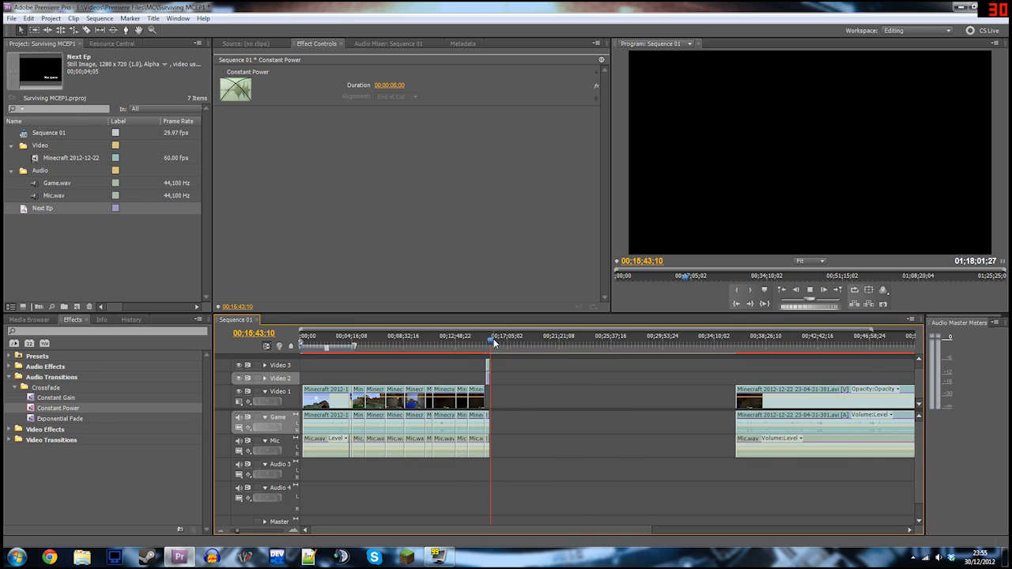
{"action": "left_click_drag", "start_coordinate": [250, 531], "coordinate": [253, 531]}
{"action": "left_click_drag", "start_coordinate": [536, 347], "coordinate": [531, 348]}
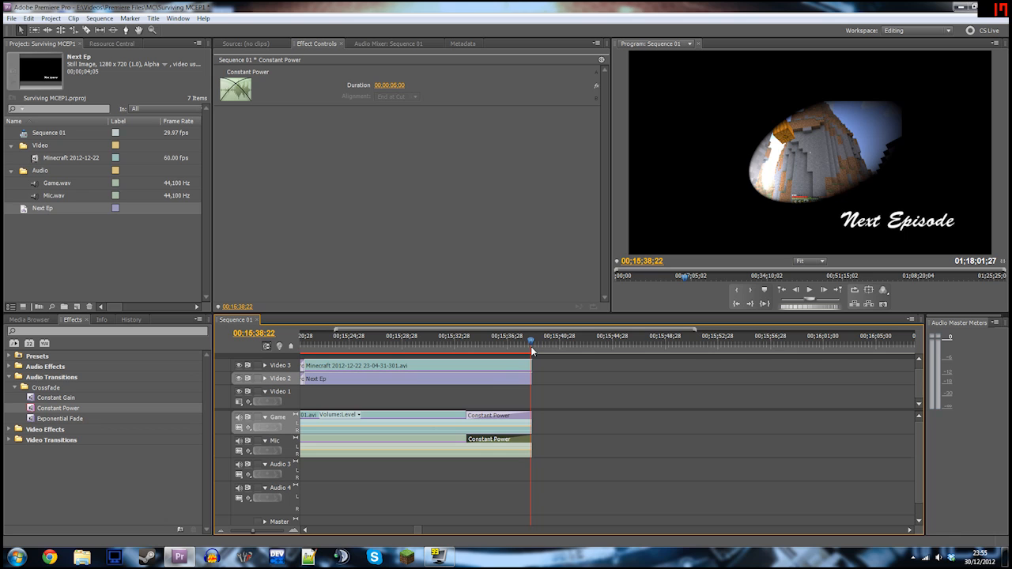
Play across the cut near 00;05;22 and examine the gameplay cuts near 00;08;38 and 00;07;04.
{"action": "left_click_drag", "start_coordinate": [252, 531], "coordinate": [246, 531]}
{"action": "left_click_drag", "start_coordinate": [419, 531], "coordinate": [352, 535]}
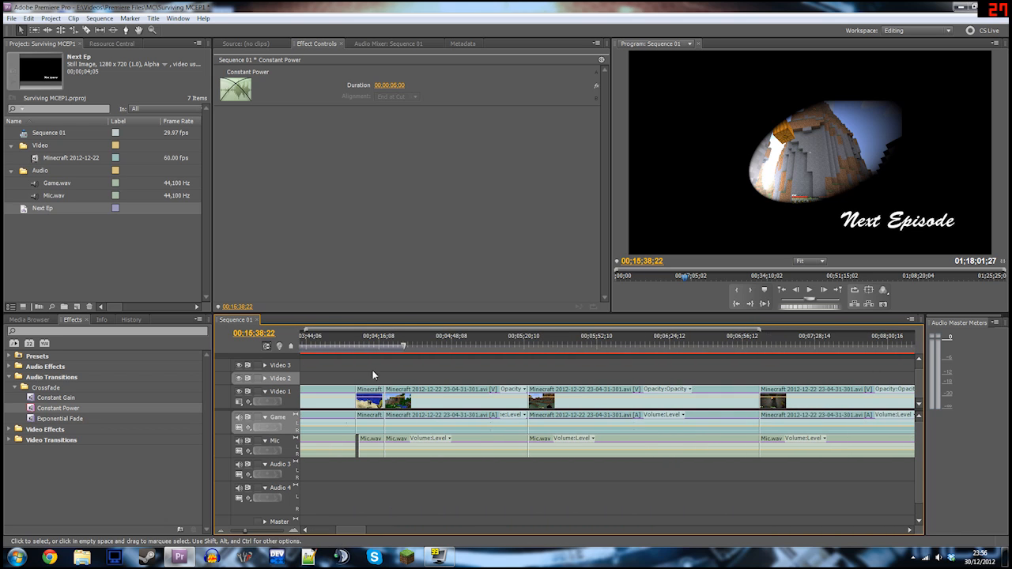
{"action": "left_click_drag", "start_coordinate": [352, 345], "coordinate": [524, 371]}
{"action": "key", "text": "space"}
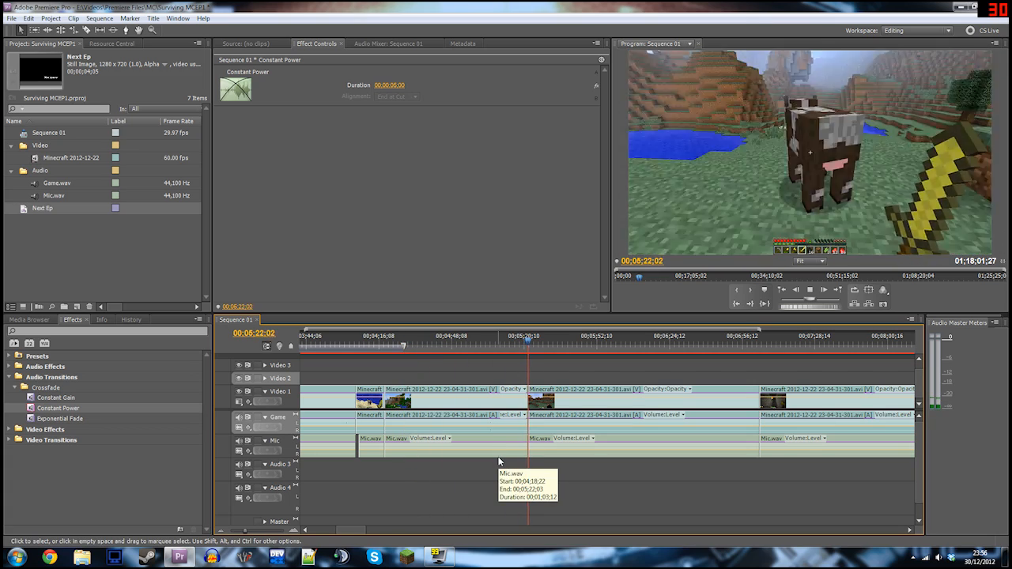
{"action": "key", "text": "space"}
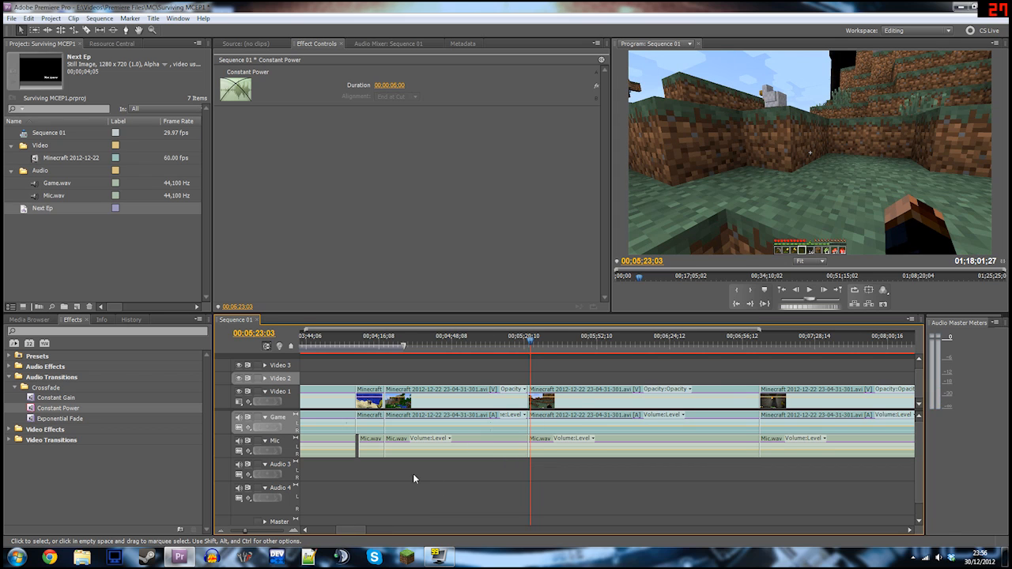
{"action": "left_click_drag", "start_coordinate": [351, 531], "coordinate": [367, 520]}
{"action": "left_click", "coordinate": [426, 338]}
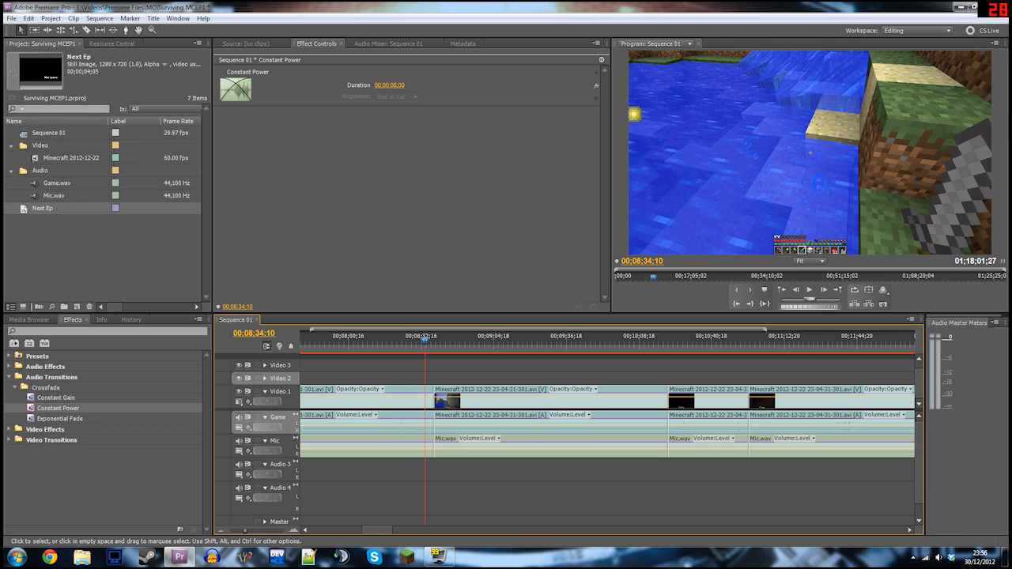
{"action": "left_click_drag", "start_coordinate": [453, 345], "coordinate": [459, 345]}
{"action": "scroll", "coordinate": [375, 534], "scroll_direction": "left", "scroll_amount": 5}
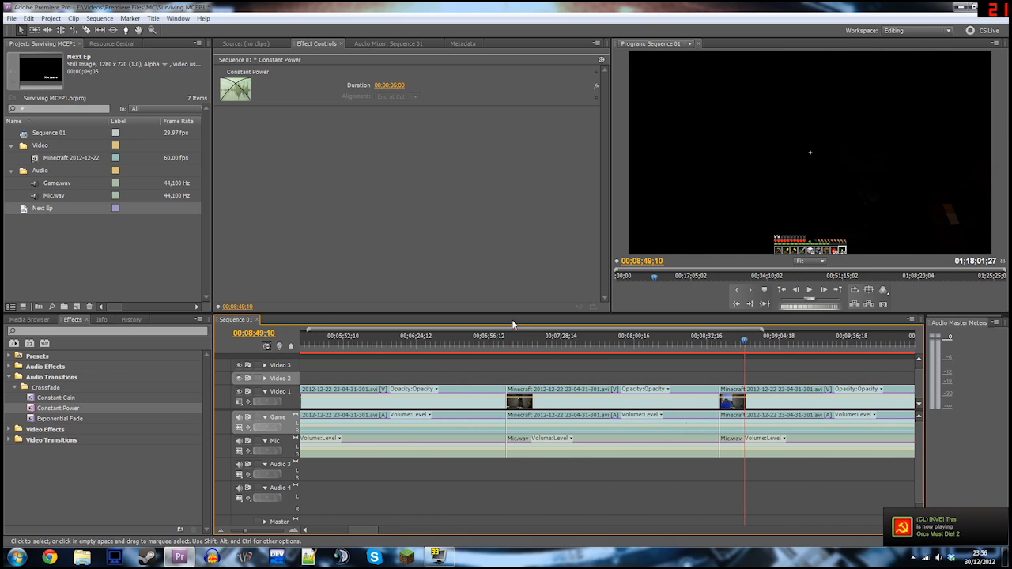
{"action": "left_click", "coordinate": [493, 345]}
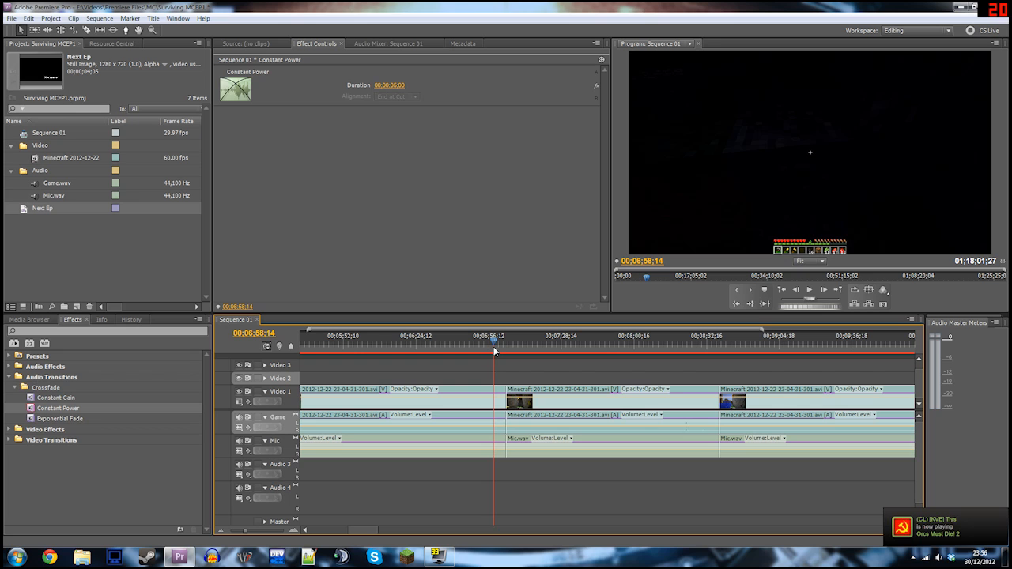
Try a Dip to Black transition at the Video 1 cut near 00;07;04.
{"action": "left_click", "coordinate": [13, 388]}
{"action": "left_click", "coordinate": [9, 377]}
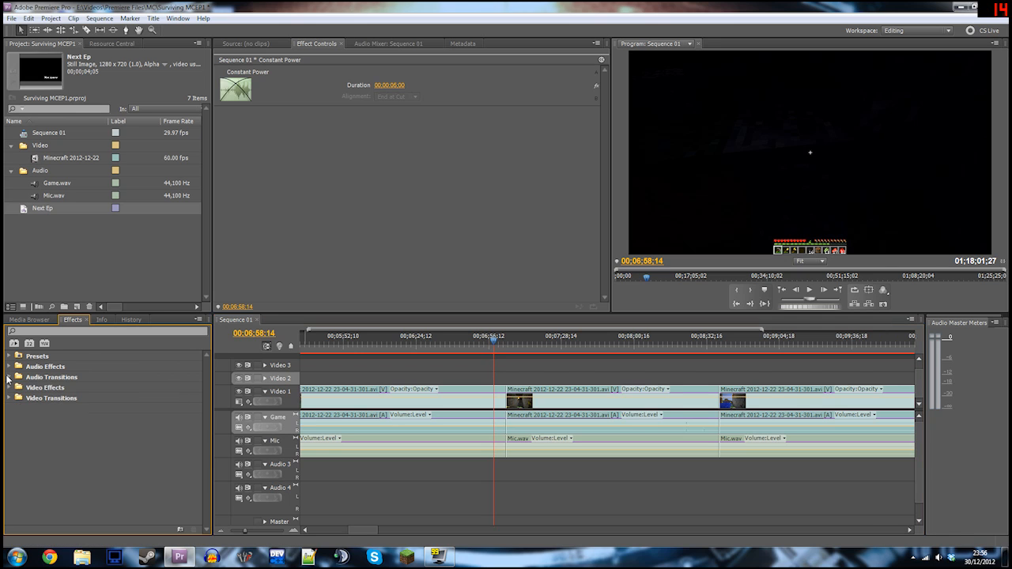
{"action": "left_click", "coordinate": [9, 399]}
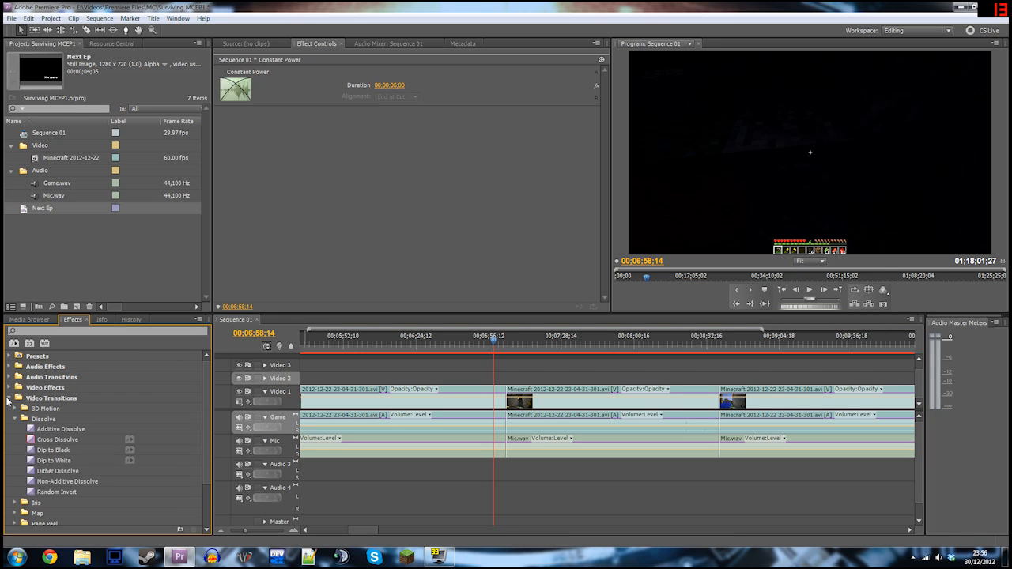
{"action": "left_click", "coordinate": [32, 453]}
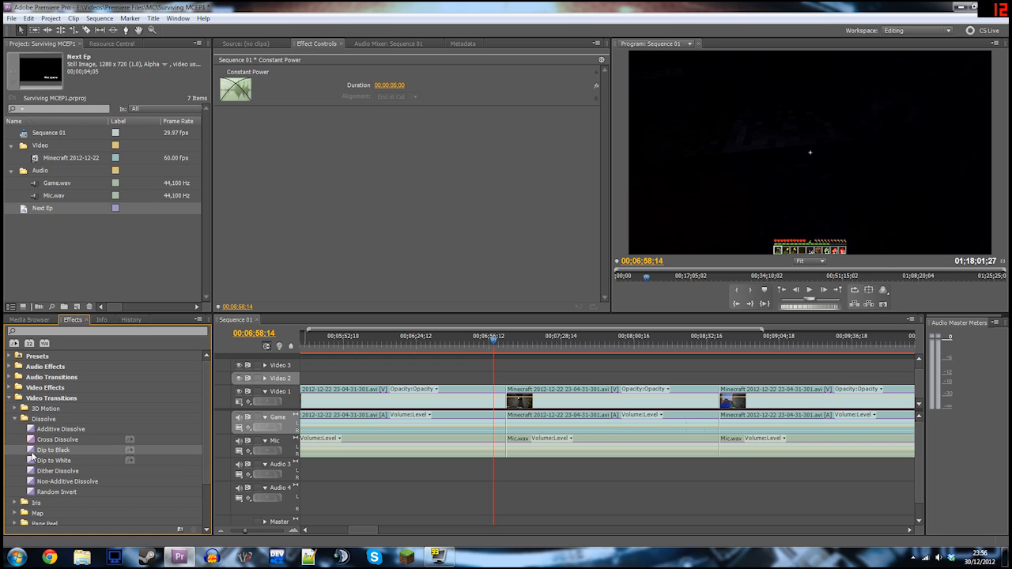
{"action": "left_click_drag", "start_coordinate": [32, 453], "coordinate": [507, 399]}
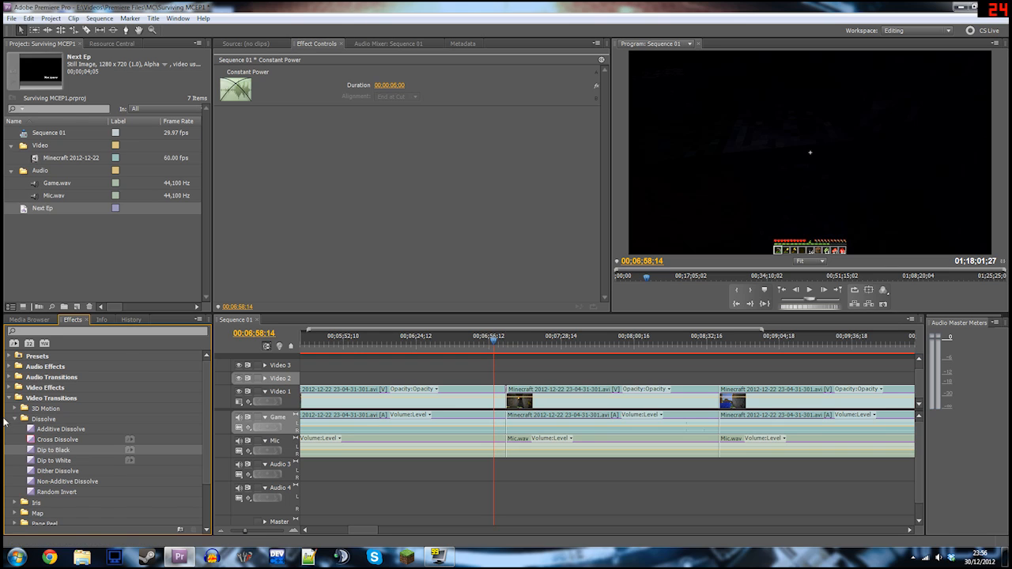
Add Constant Power crossfades to the Game and Mic audio at the cut near 00;07;04.
{"action": "left_click", "coordinate": [18, 419]}
{"action": "left_click", "coordinate": [9, 398]}
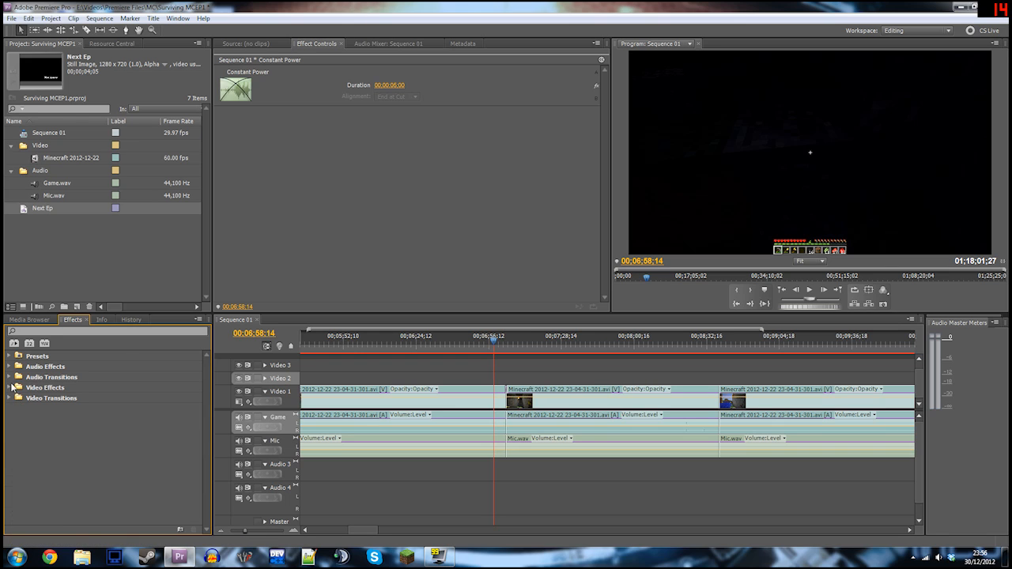
{"action": "left_click", "coordinate": [10, 378]}
{"action": "left_click", "coordinate": [16, 388]}
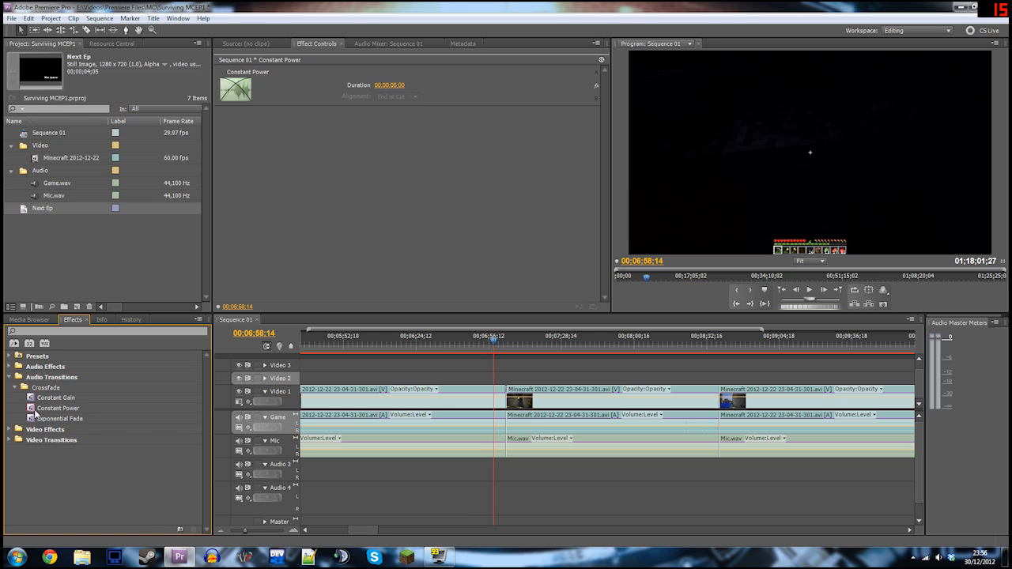
{"action": "left_click", "coordinate": [35, 409]}
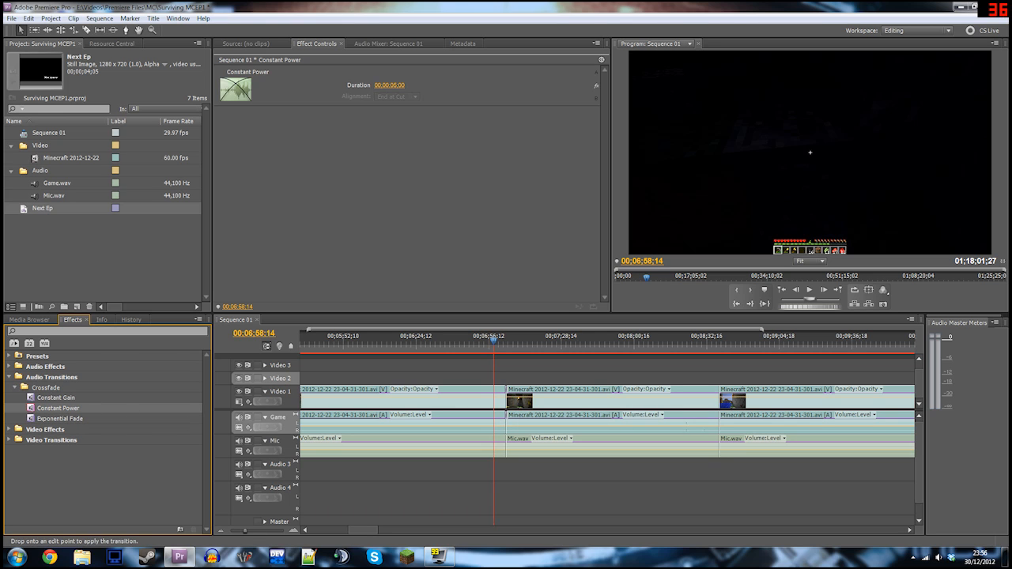
Add Constant Power crossfades at the early Game and Mic cuts near 00;04;06 and 00;04;19, and at the Mic cut near 00;05;22.
{"action": "left_click", "coordinate": [241, 532]}
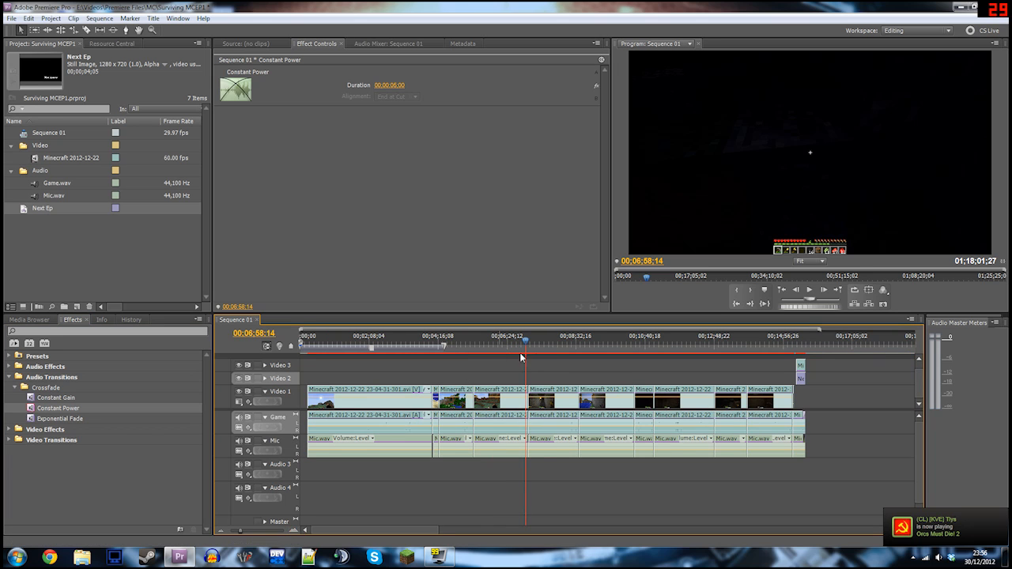
{"action": "left_click_drag", "start_coordinate": [523, 342], "coordinate": [463, 352]}
{"action": "left_click", "coordinate": [40, 409]}
{"action": "left_click_drag", "start_coordinate": [54, 410], "coordinate": [367, 424]}
{"action": "left_click_drag", "start_coordinate": [438, 424], "coordinate": [440, 424]}
{"action": "left_click_drag", "start_coordinate": [71, 414], "coordinate": [465, 453]}
{"action": "left_click_drag", "start_coordinate": [433, 446], "coordinate": [436, 446]}
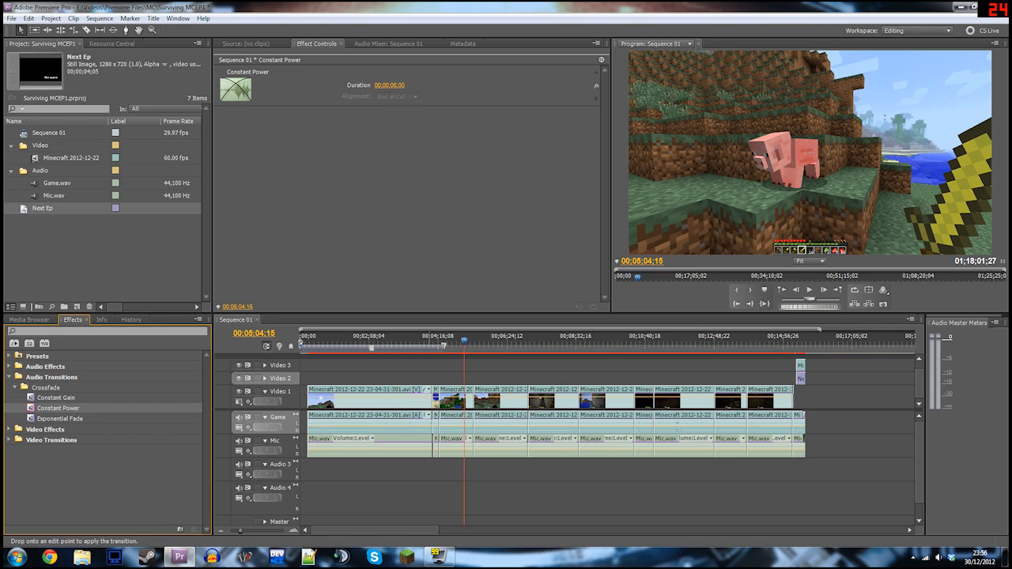
{"action": "left_click_drag", "start_coordinate": [433, 448], "coordinate": [434, 447]}
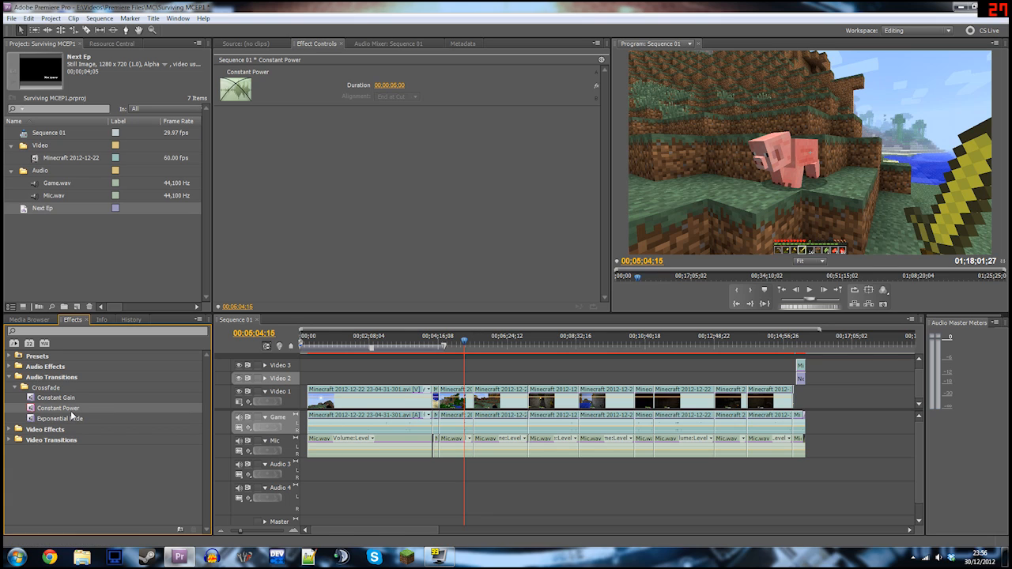
{"action": "left_click_drag", "start_coordinate": [59, 408], "coordinate": [484, 449]}
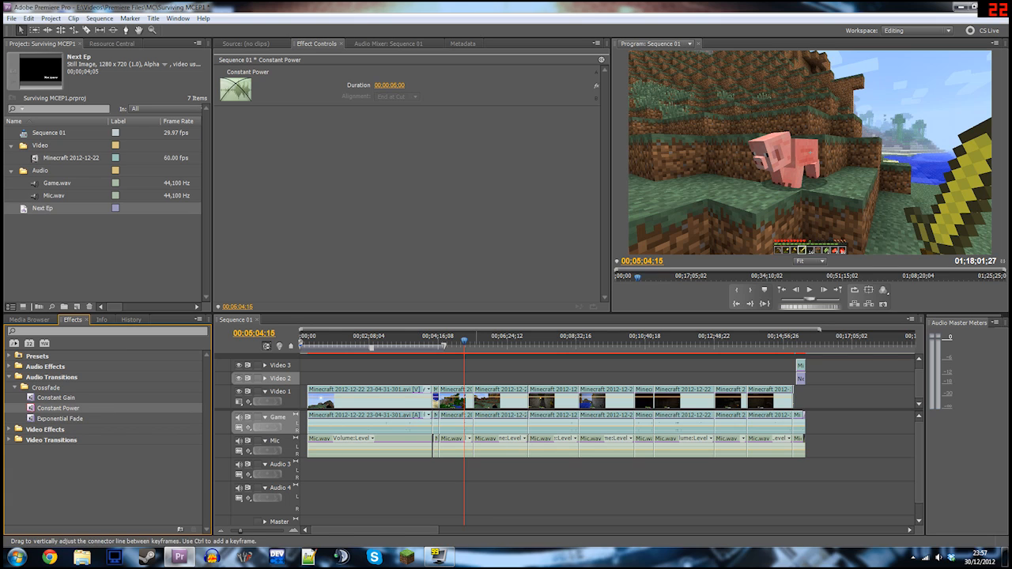
Add Constant Power crossfades to the Game audio at the cuts near 00;05;22 and 00;08;38.
{"action": "left_click_drag", "start_coordinate": [241, 533], "coordinate": [248, 533]}
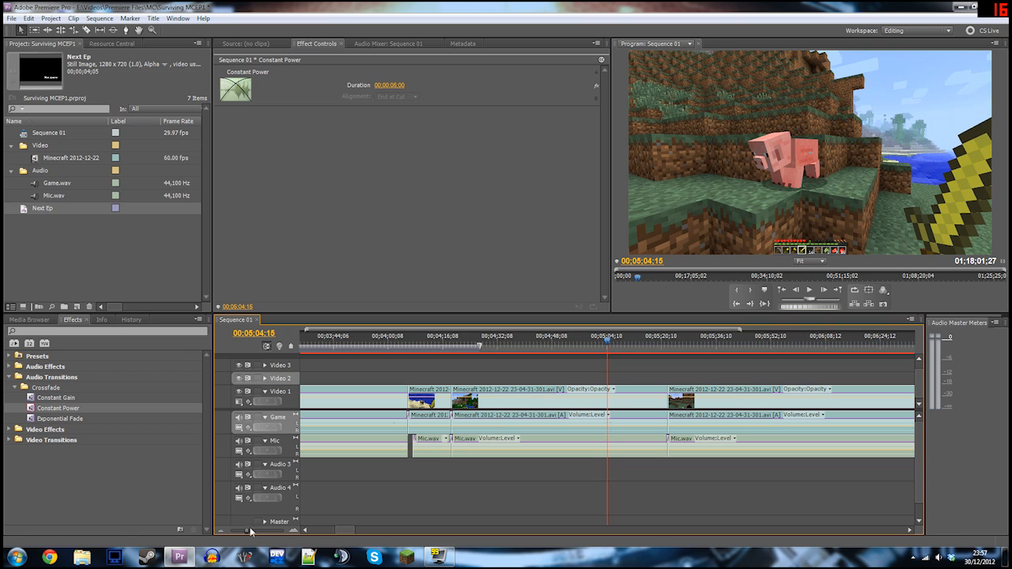
{"action": "left_click_drag", "start_coordinate": [72, 410], "coordinate": [667, 423]}
{"action": "left_click_drag", "start_coordinate": [348, 530], "coordinate": [378, 531]}
{"action": "left_click_drag", "start_coordinate": [77, 413], "coordinate": [478, 423]}
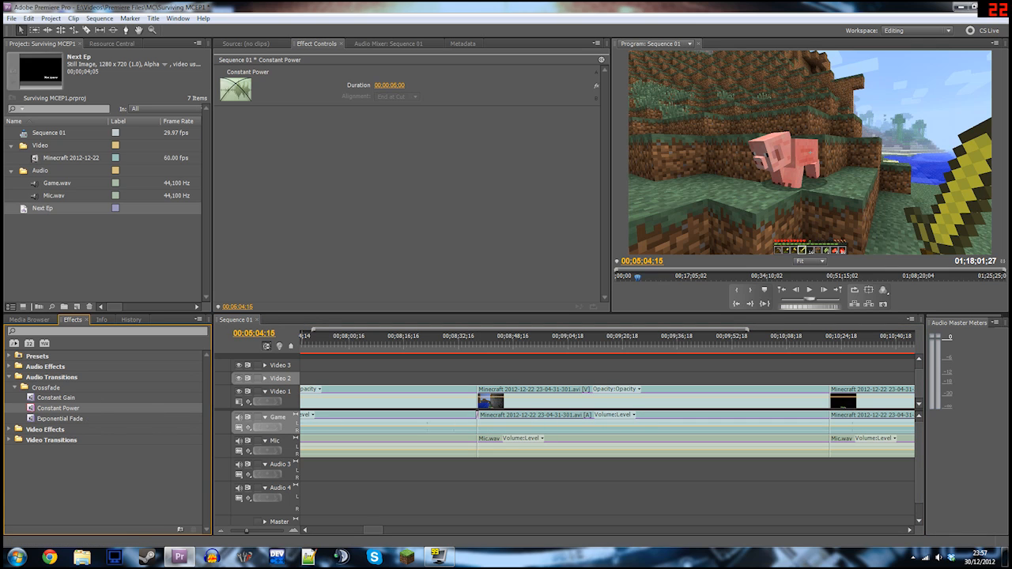
Add Constant Power crossfades on both Game and Mic at the cuts near 00;10;21 and 00;10;56.
{"action": "left_click_drag", "start_coordinate": [375, 534], "coordinate": [385, 534]}
{"action": "left_click_drag", "start_coordinate": [73, 415], "coordinate": [73, 415]}
{"action": "left_click_drag", "start_coordinate": [450, 424], "coordinate": [451, 425]}
{"action": "mouse_move", "coordinate": [79, 411]}
{"action": "left_mouse_down"}
{"action": "mouse_move", "coordinate": [465, 442]}
{"action": "mouse_move", "coordinate": [449, 446]}
{"action": "left_mouse_up"}
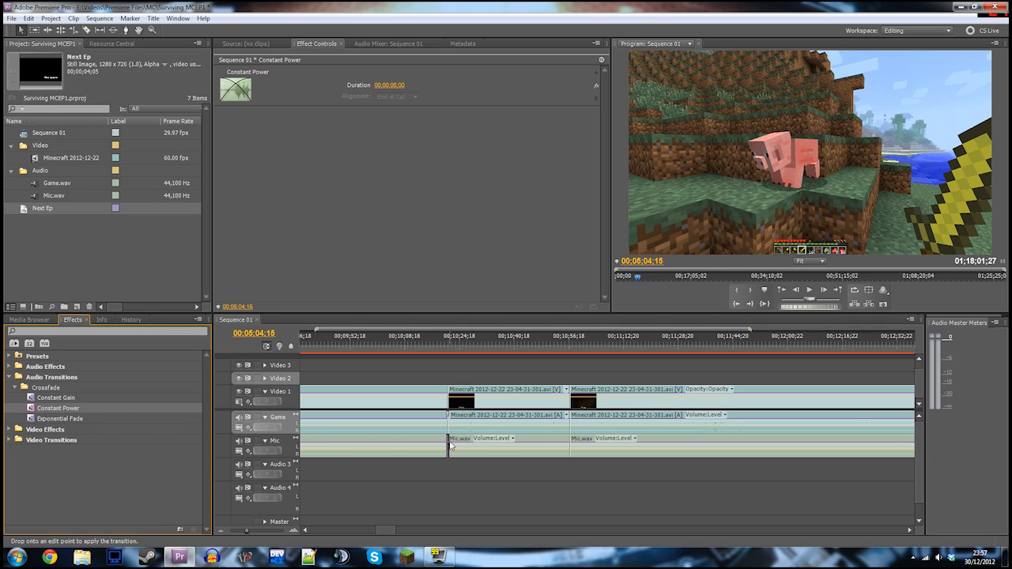
{"action": "left_click_drag", "start_coordinate": [70, 410], "coordinate": [572, 423]}
{"action": "left_click_drag", "start_coordinate": [71, 408], "coordinate": [570, 448]}
Add Constant Power crossfades on both Game and Mic at the cuts near 00;12;50 and 00;13;51.
{"action": "left_click_drag", "start_coordinate": [387, 529], "coordinate": [406, 525]}
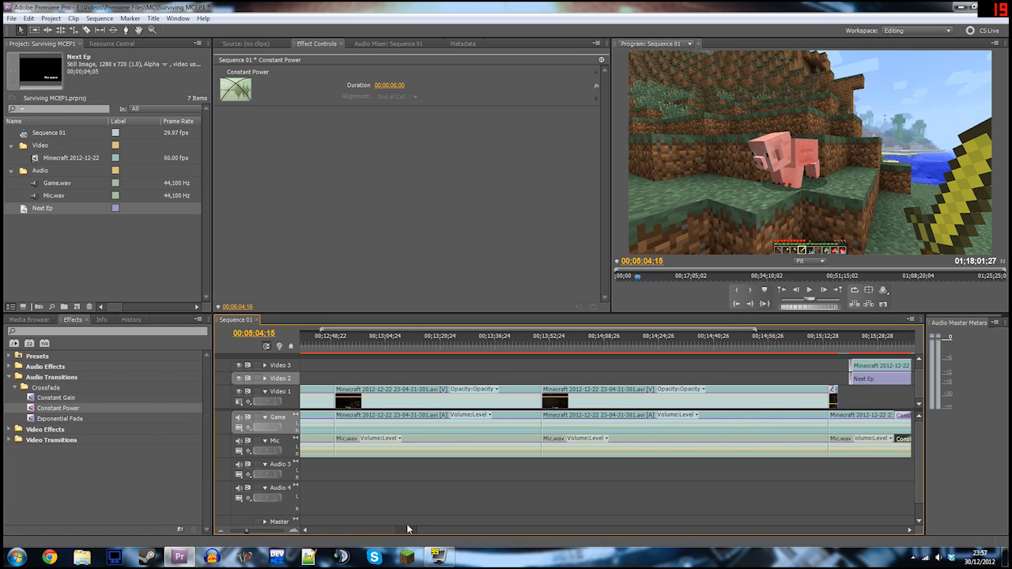
{"action": "left_click_drag", "start_coordinate": [72, 409], "coordinate": [335, 423]}
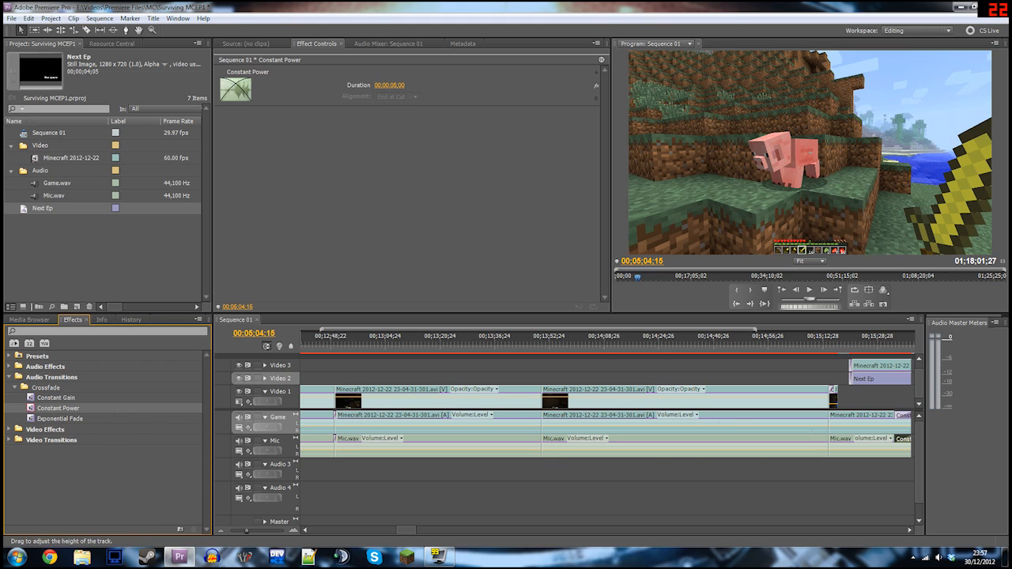
{"action": "left_click_drag", "start_coordinate": [71, 409], "coordinate": [542, 426]}
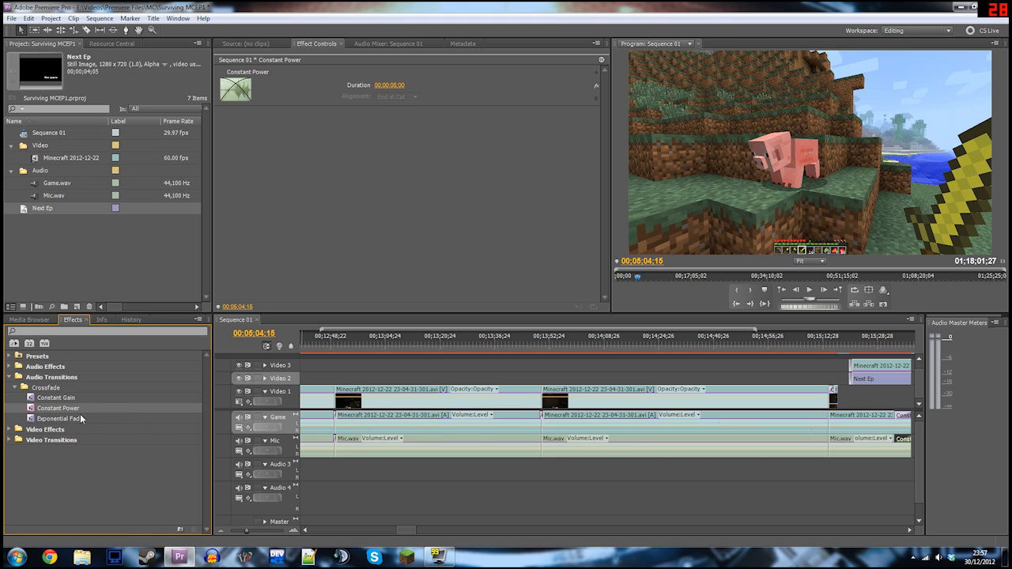
{"action": "left_click_drag", "start_coordinate": [53, 411], "coordinate": [543, 447]}
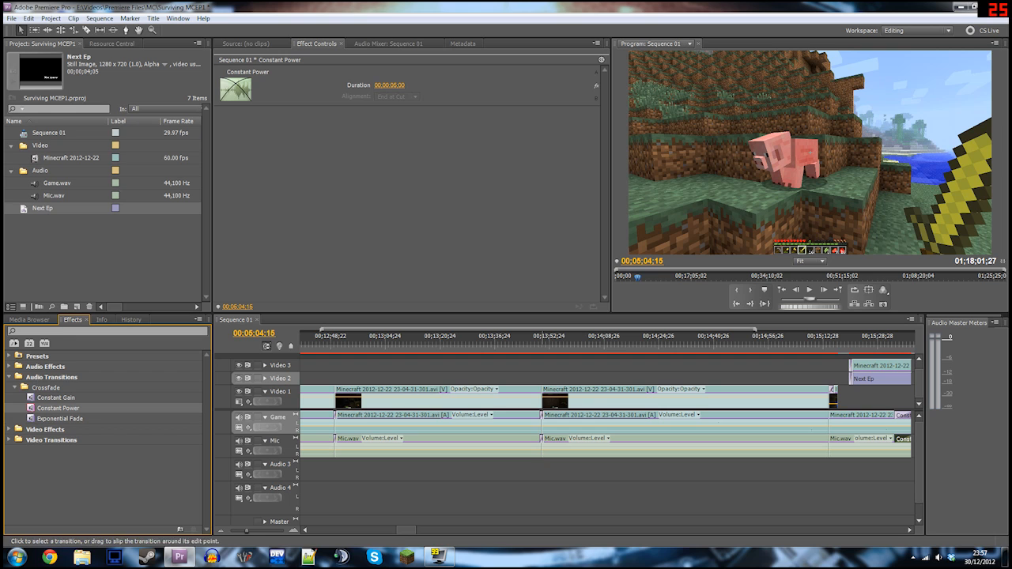
{"action": "scroll", "coordinate": [407, 531], "scroll_direction": "down", "scroll_amount": 3}
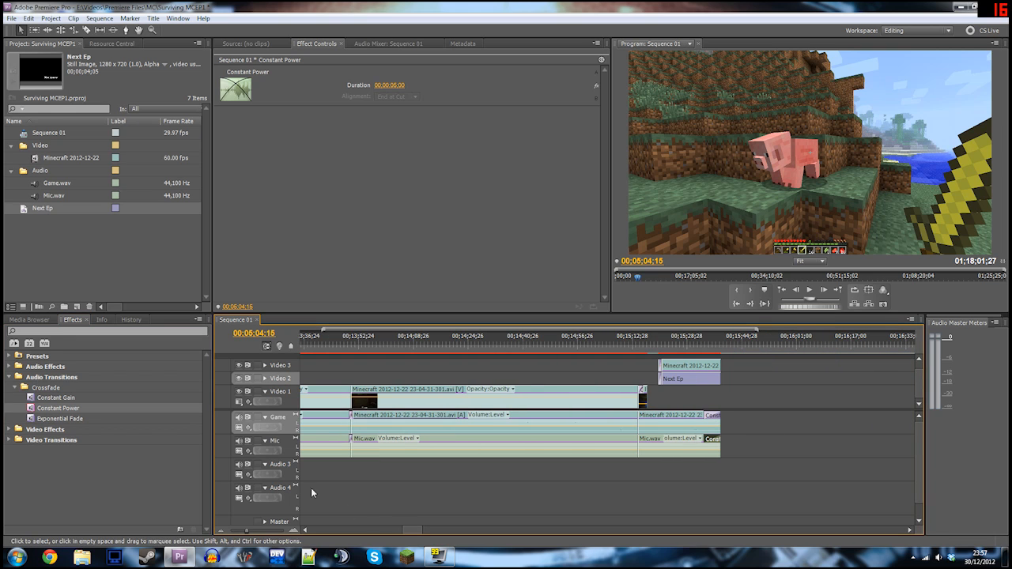
{"action": "left_click_drag", "start_coordinate": [411, 530], "coordinate": [326, 532]}
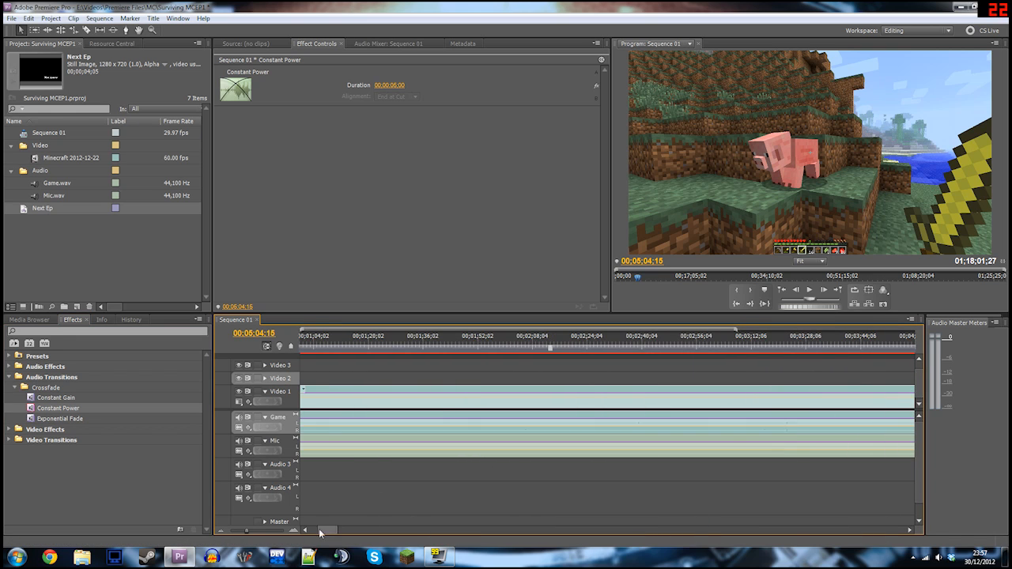
{"action": "left_click_drag", "start_coordinate": [245, 531], "coordinate": [241, 533]}
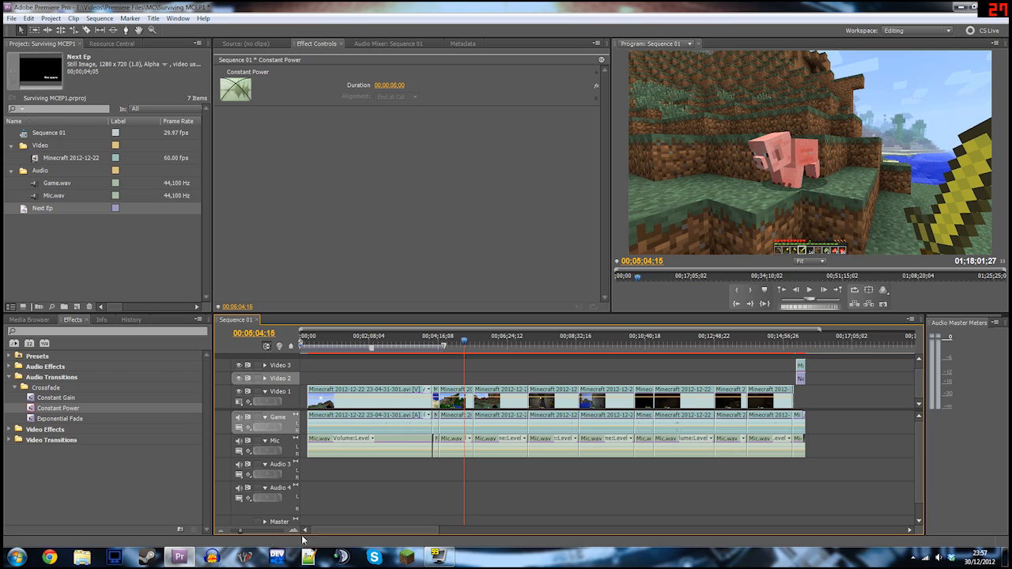
Return to the start of the sequence and open the Minecraft folder inside Game Footage in the Videos library in Windows Explorer.
{"action": "left_click", "coordinate": [307, 346]}
{"action": "left_click", "coordinate": [307, 346]}
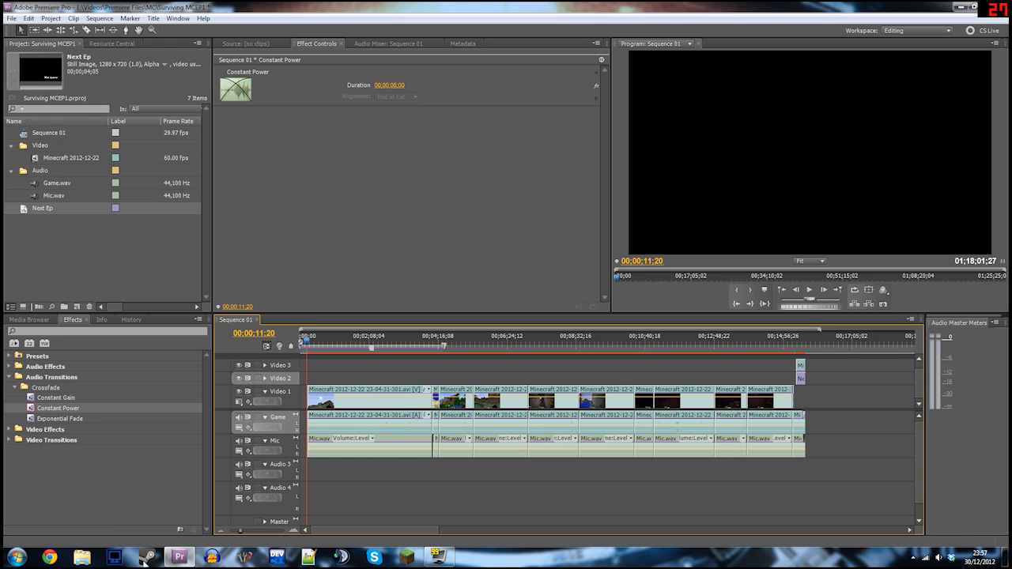
{"action": "left_click", "coordinate": [82, 557]}
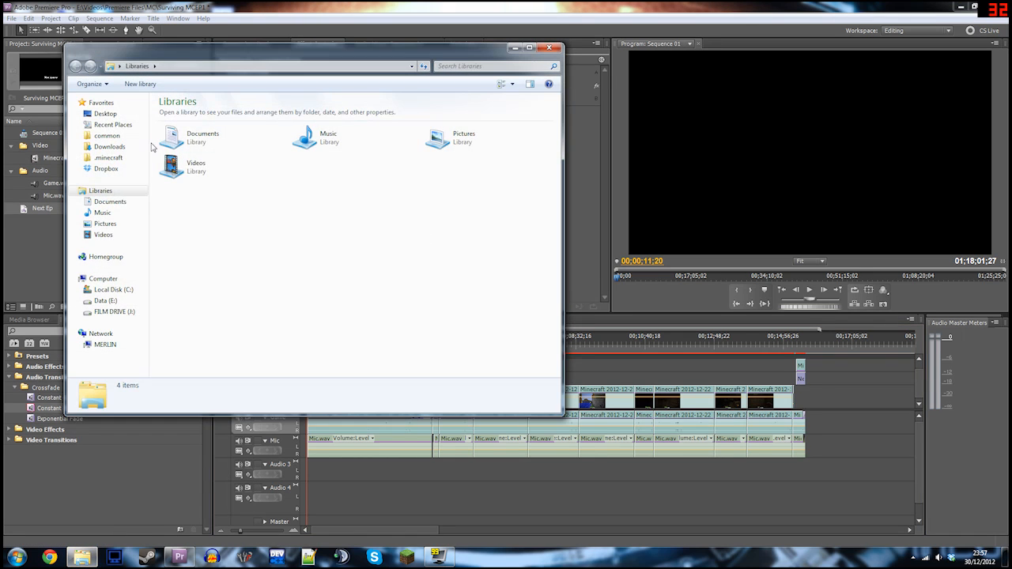
{"action": "left_click", "coordinate": [103, 235]}
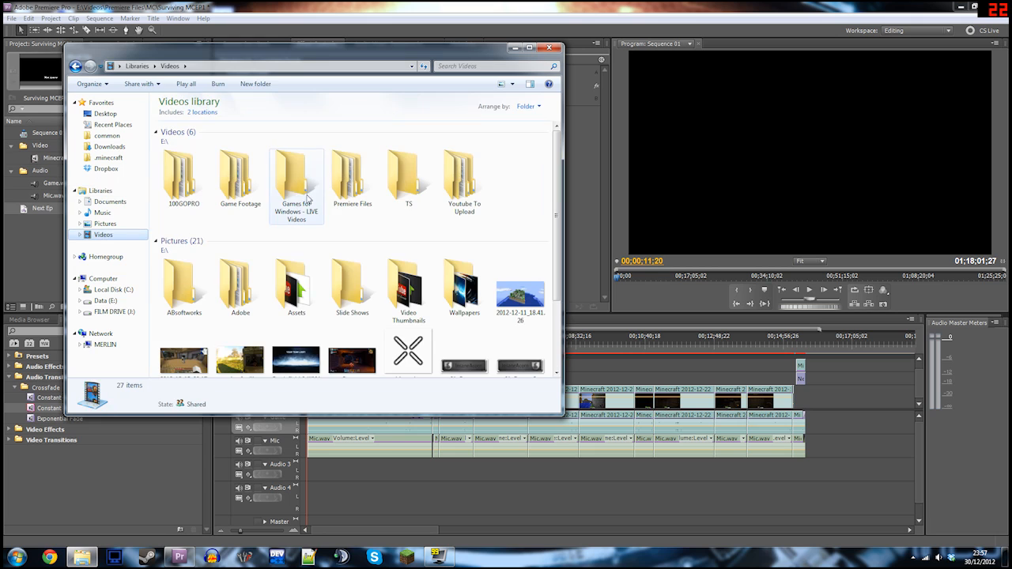
{"action": "double_click", "coordinate": [237, 175]}
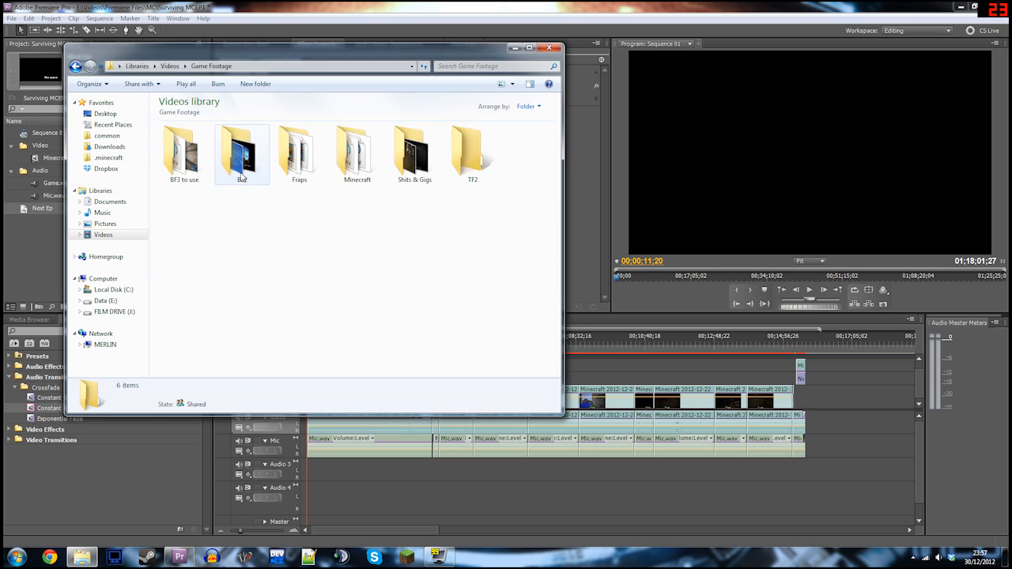
{"action": "double_click", "coordinate": [364, 163]}
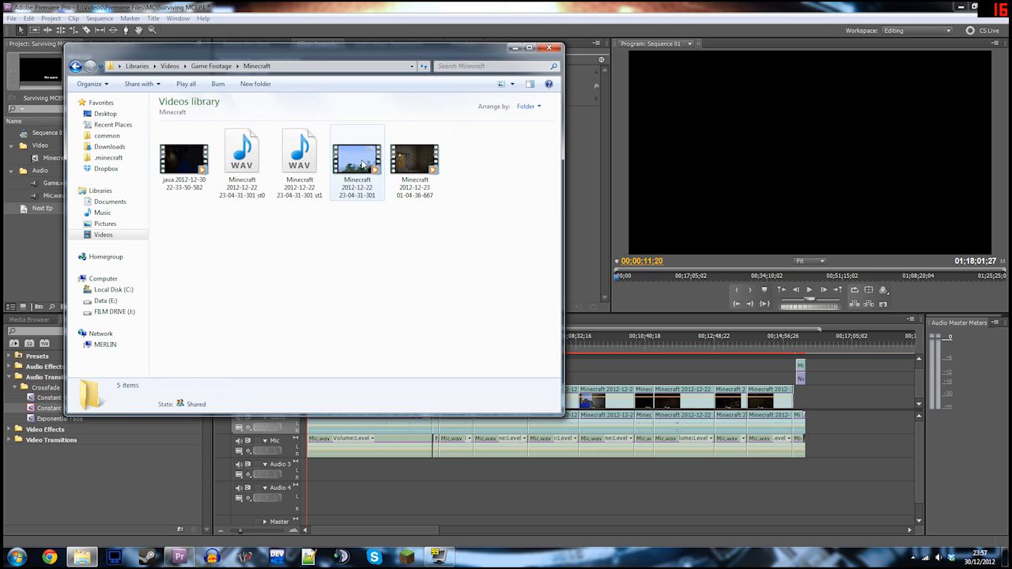
{"action": "left_click", "coordinate": [418, 170]}
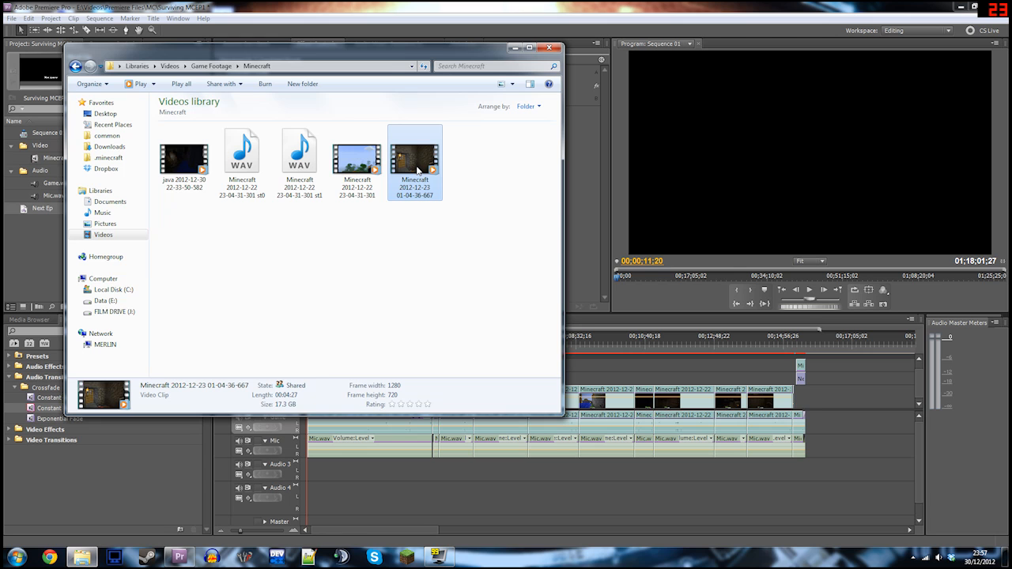
{"action": "left_click_drag", "start_coordinate": [316, 48], "coordinate": [461, 65]}
{"action": "left_click_drag", "start_coordinate": [328, 173], "coordinate": [88, 243]}
{"action": "left_click_drag", "start_coordinate": [24, 223], "coordinate": [28, 151]}
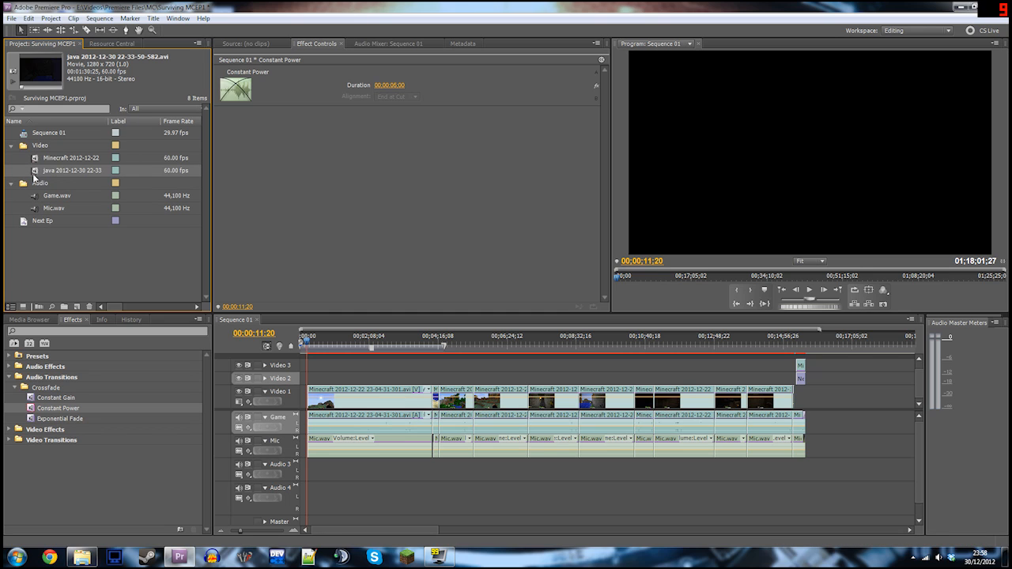
Rename the newly imported java clip as intofootage.avi.
{"action": "left_click", "coordinate": [53, 174]}
{"action": "left_click_drag", "start_coordinate": [97, 171], "coordinate": [41, 170]}
{"action": "key", "text": "BackSpace"}
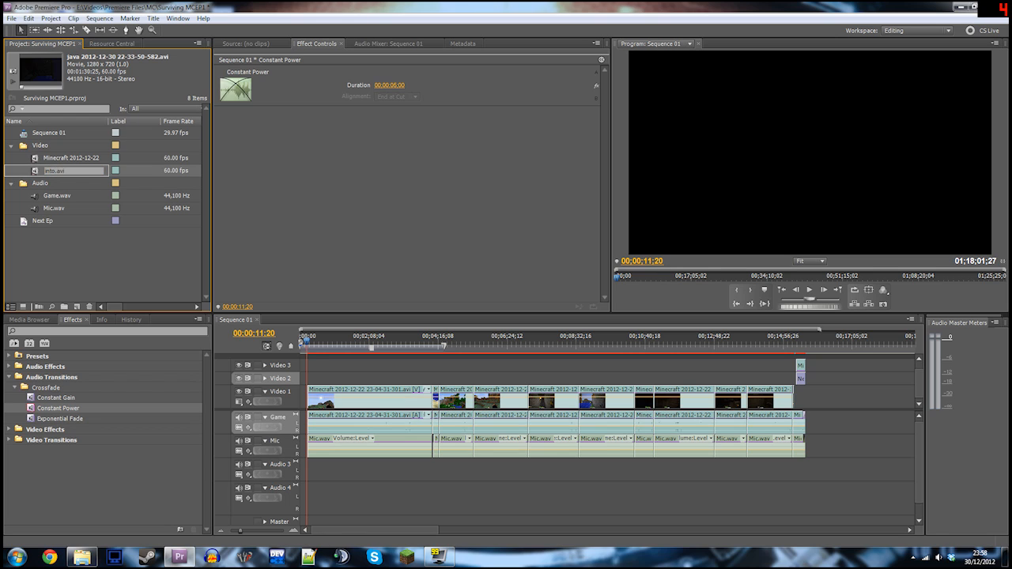
{"action": "key", "text": "Tab"}
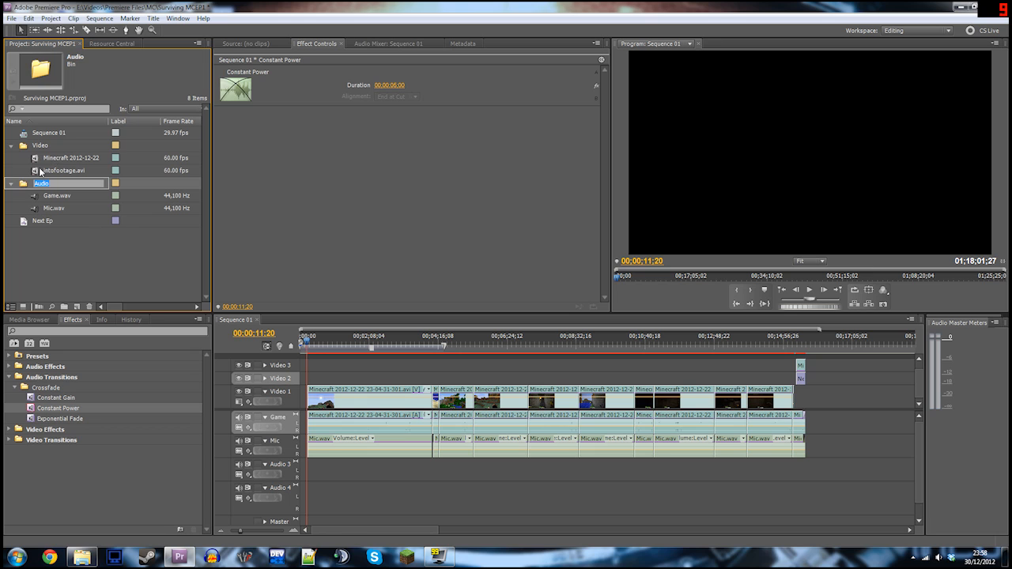
{"action": "left_click", "coordinate": [57, 233]}
Place intofootage.avi on Video 1 in the empty space after the episode, split it near 00;17;59;02 and delete the part before the cut.
{"action": "left_click_drag", "start_coordinate": [34, 173], "coordinate": [842, 395]}
{"action": "left_click_drag", "start_coordinate": [844, 349], "coordinate": [885, 355]}
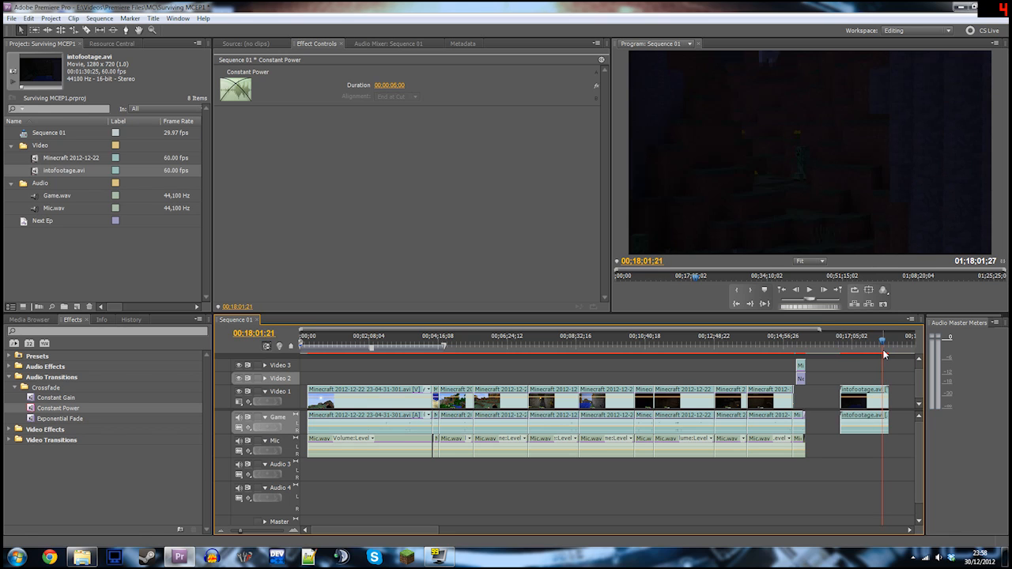
{"action": "left_click", "coordinate": [263, 531]}
{"action": "key", "text": "c"}
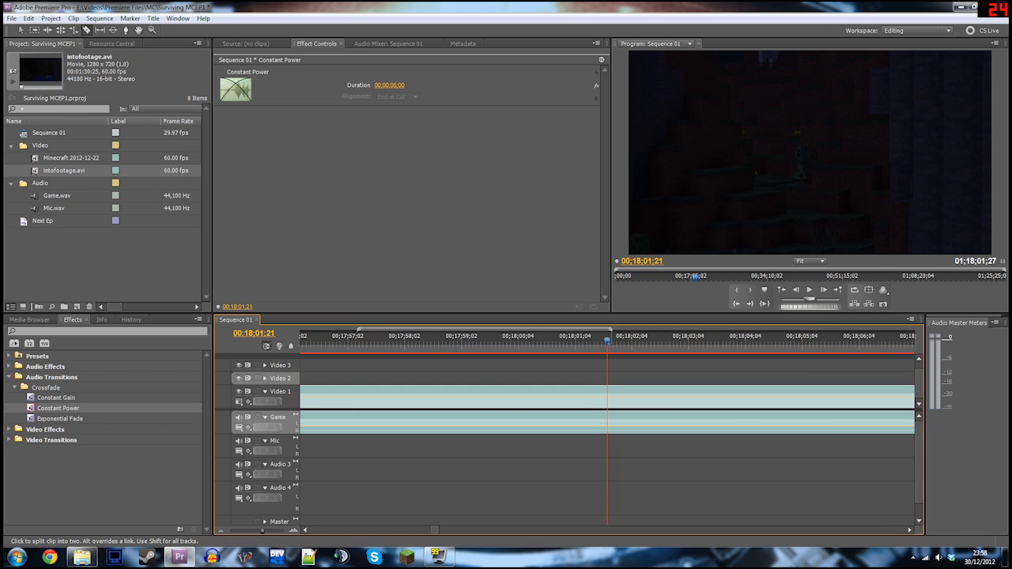
{"action": "left_click", "coordinate": [459, 396]}
{"action": "key", "text": "v"}
{"action": "left_click", "coordinate": [416, 399]}
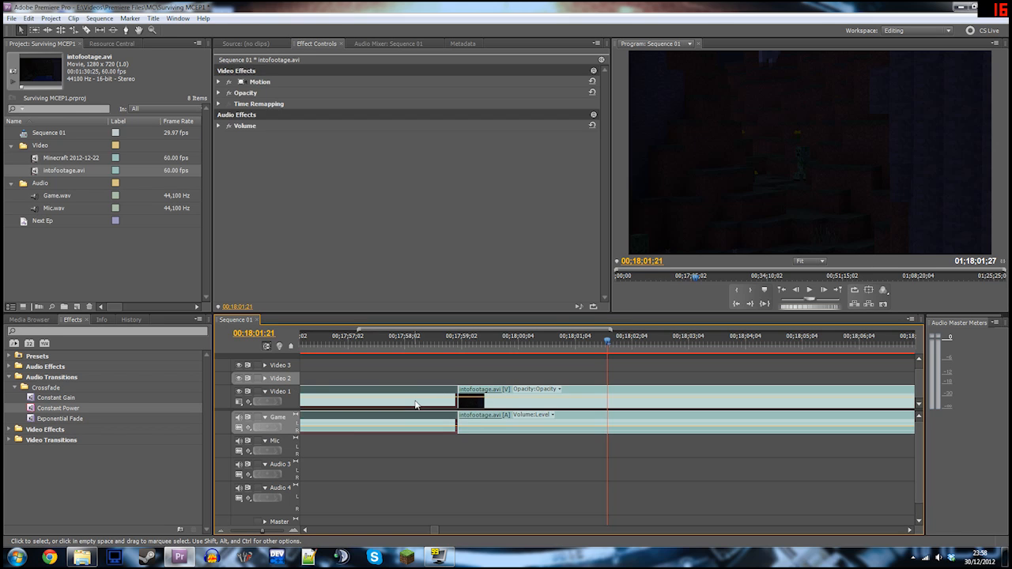
{"action": "key", "text": "Delete"}
{"action": "left_click", "coordinate": [488, 395]}
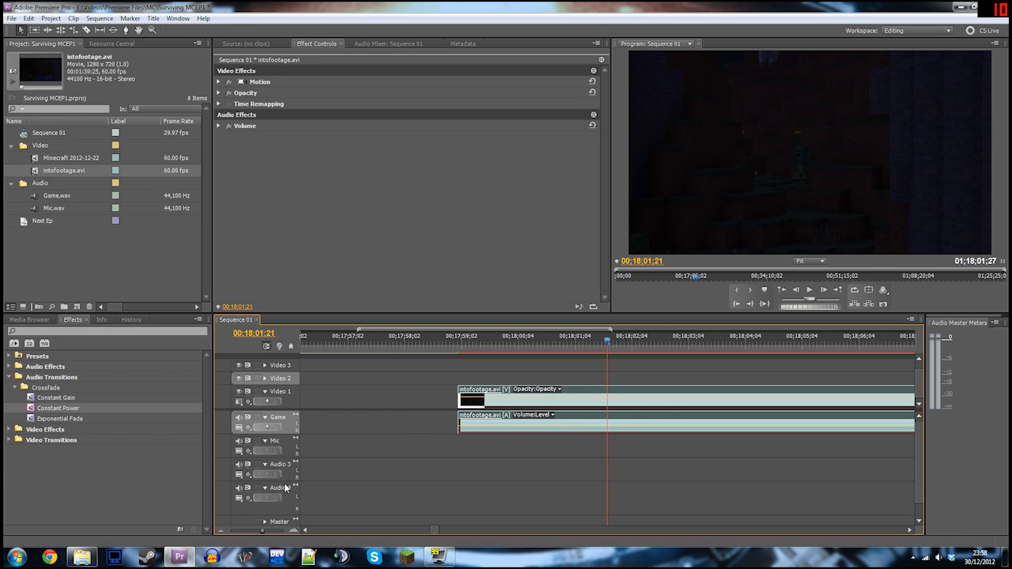
Move the remaining intofootage.avi clip to the very start of the sequence on Video 1.
{"action": "left_click", "coordinate": [252, 531]}
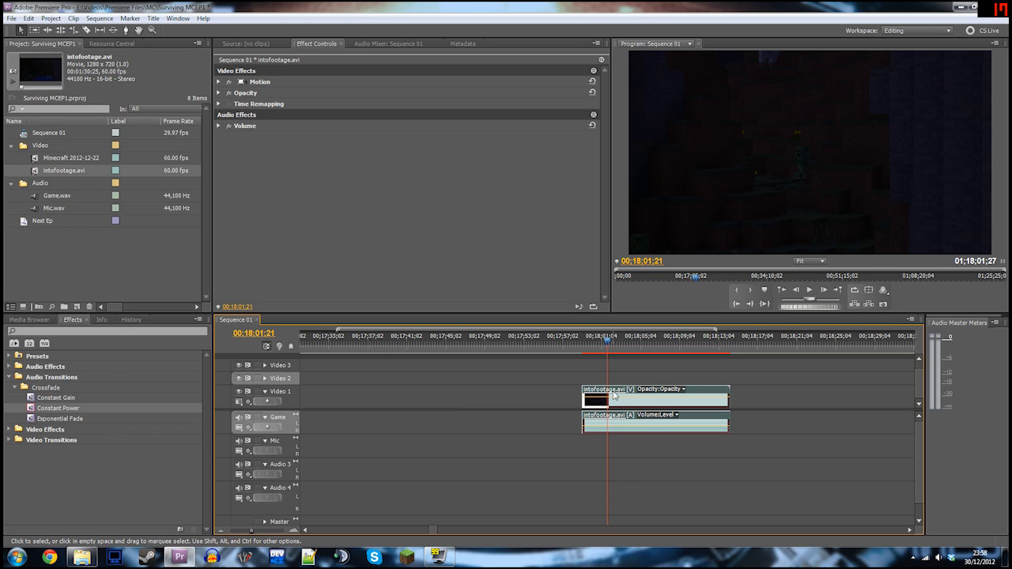
{"action": "left_click_drag", "start_coordinate": [625, 393], "coordinate": [413, 394]}
{"action": "left_click_drag", "start_coordinate": [252, 531], "coordinate": [235, 531]}
{"action": "left_click_drag", "start_coordinate": [455, 404], "coordinate": [297, 407]}
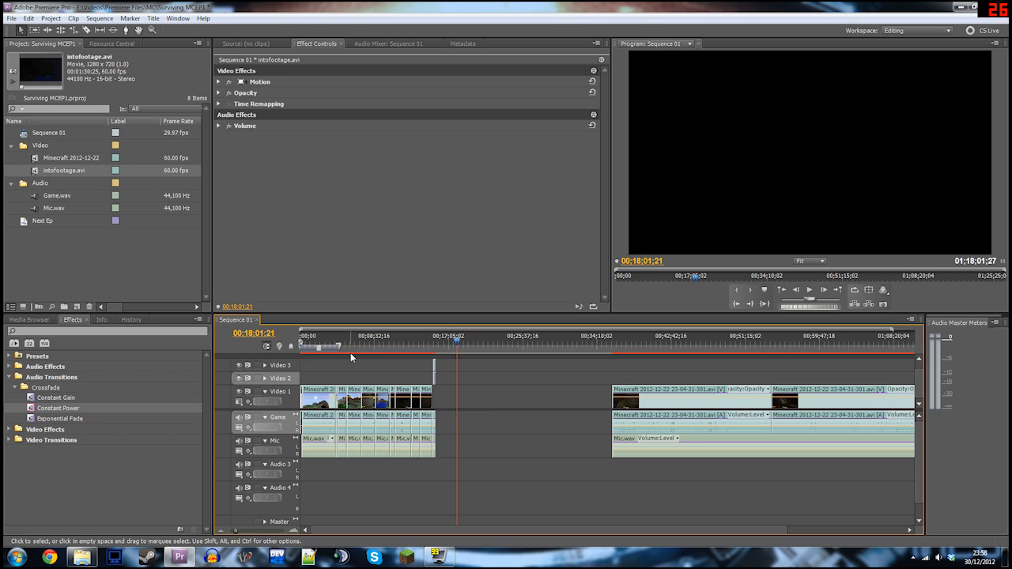
Split the intofootage.avi clip at 00;00;11;02 and delete the part after the cut.
{"action": "left_click_drag", "start_coordinate": [320, 341], "coordinate": [267, 351]}
{"action": "left_click_drag", "start_coordinate": [231, 529], "coordinate": [254, 534]}
{"action": "left_click_drag", "start_coordinate": [370, 348], "coordinate": [494, 363]}
{"action": "key", "text": "c"}
{"action": "left_click", "coordinate": [493, 399]}
{"action": "key", "text": "v"}
{"action": "left_click", "coordinate": [517, 407]}
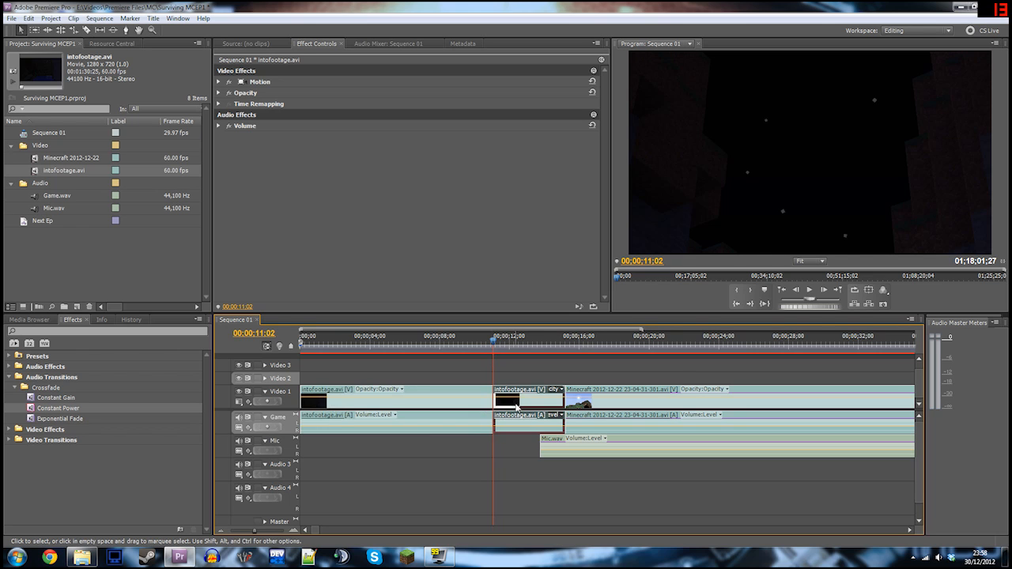
{"action": "key", "text": "Delete"}
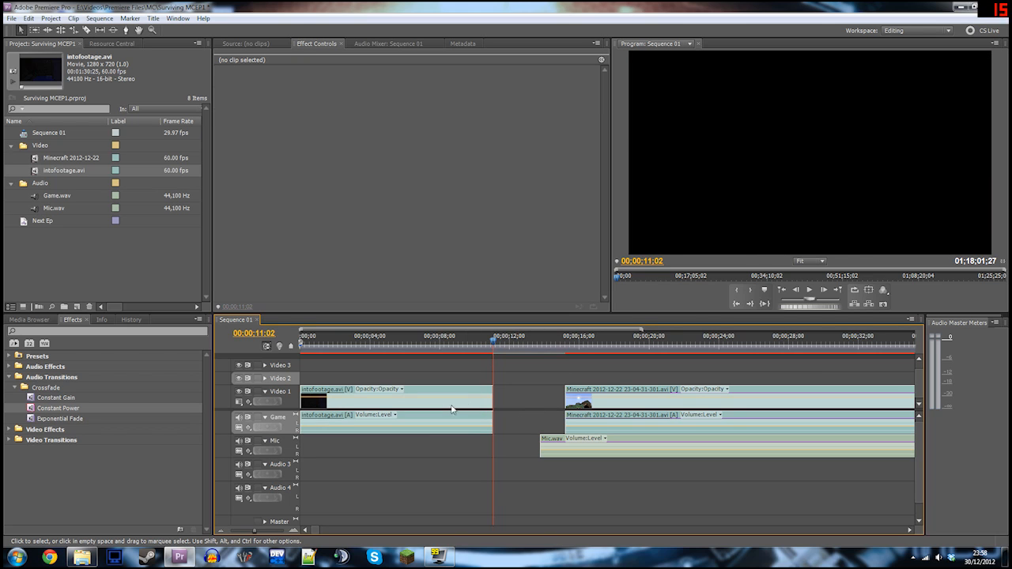
Adjust the start of the first Minecraft clip to match the Mic audio near 00;00;13;26, and play back the gap before it.
{"action": "left_click_drag", "start_coordinate": [544, 381], "coordinate": [541, 425]}
{"action": "left_click", "coordinate": [523, 448]}
{"action": "left_click", "coordinate": [542, 351]}
{"action": "key", "text": "space"}
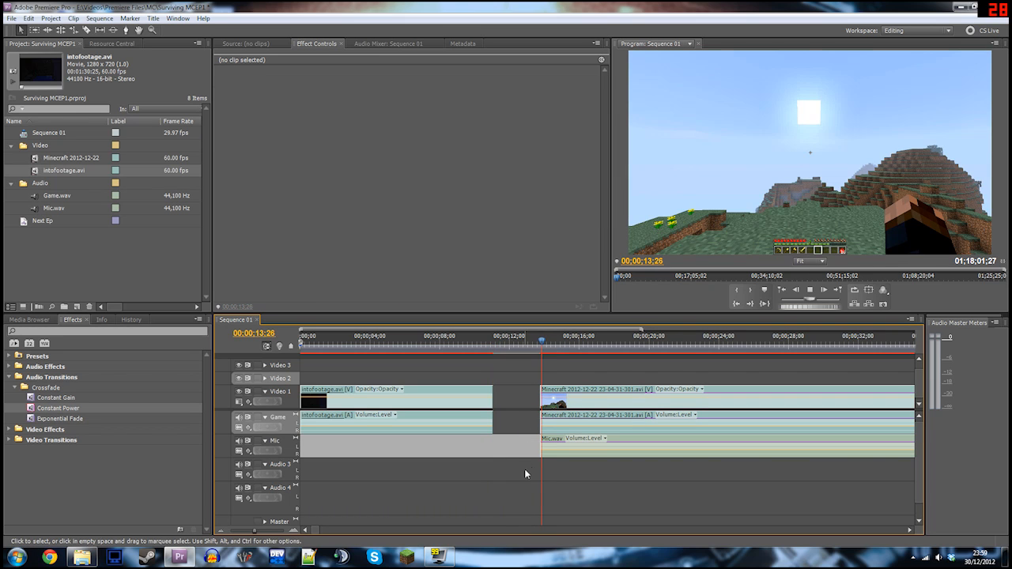
{"action": "mouse_move", "coordinate": [500, 349]}
{"action": "left_mouse_down"}
{"action": "mouse_move", "coordinate": [529, 349]}
{"action": "mouse_move", "coordinate": [490, 349]}
{"action": "left_mouse_up"}
{"action": "key", "text": "space"}
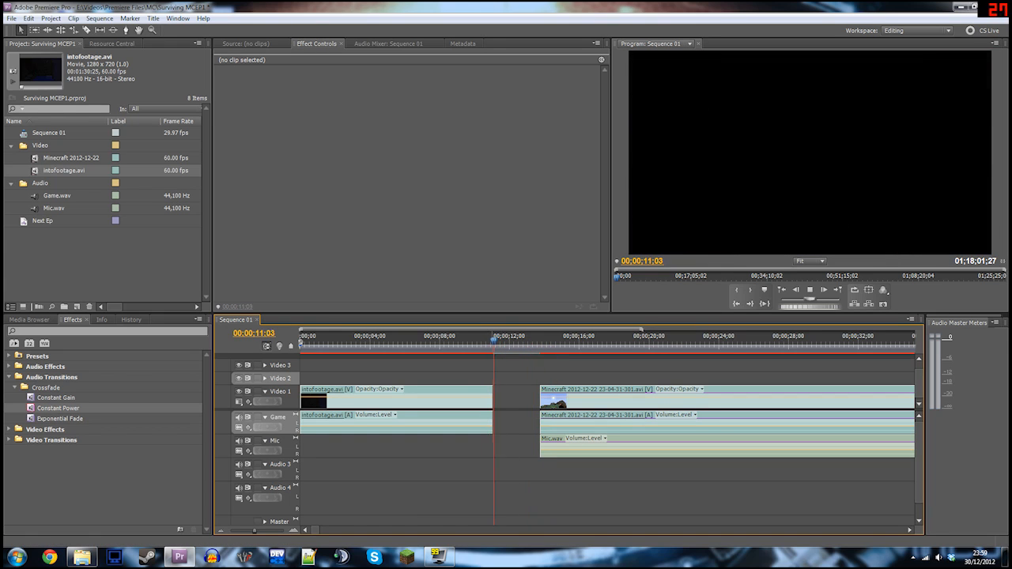
{"action": "key", "text": "space"}
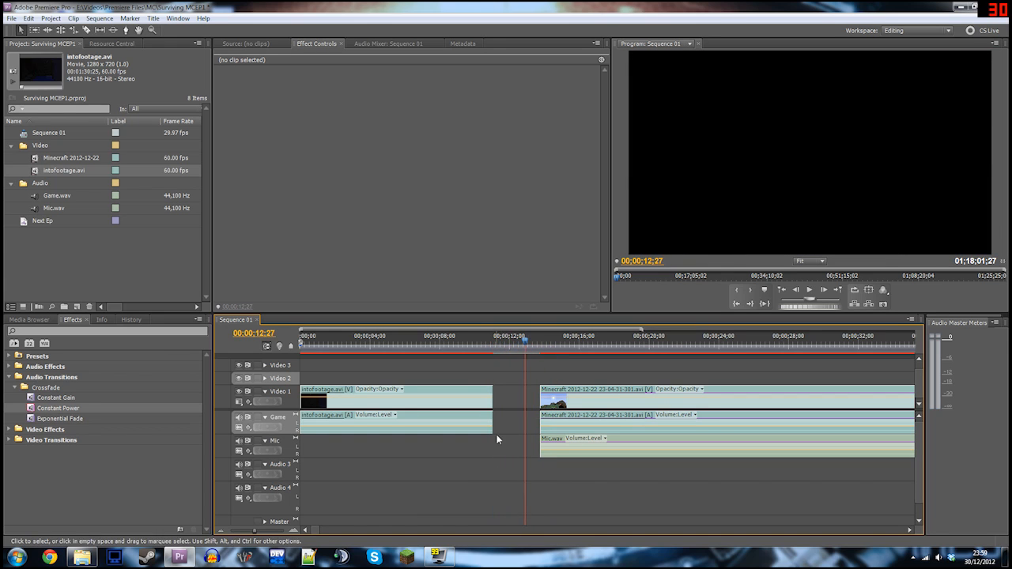
Split the intofootage.avi clip at 00;00;10;22 and delete the short remainder after the cut.
{"action": "mouse_move", "coordinate": [504, 383]}
{"action": "left_mouse_down"}
{"action": "mouse_move", "coordinate": [496, 391]}
{"action": "mouse_move", "coordinate": [516, 396]}
{"action": "left_mouse_up"}
{"action": "left_click", "coordinate": [493, 444]}
{"action": "left_click_drag", "start_coordinate": [508, 348], "coordinate": [487, 354]}
{"action": "key", "text": "c"}
{"action": "left_click", "coordinate": [487, 396]}
{"action": "key", "text": "v"}
{"action": "left_click", "coordinate": [506, 407]}
{"action": "key", "text": "Delete"}
Shift intofootage.avi to end near 00;00;12;00, extend its start back to 00;00;00;00, and play it through.
{"action": "mouse_move", "coordinate": [438, 408]}
{"action": "left_mouse_down"}
{"action": "mouse_move", "coordinate": [459, 407]}
{"action": "mouse_move", "coordinate": [432, 390]}
{"action": "left_mouse_up"}
{"action": "left_click_drag", "start_coordinate": [325, 423], "coordinate": [301, 424]}
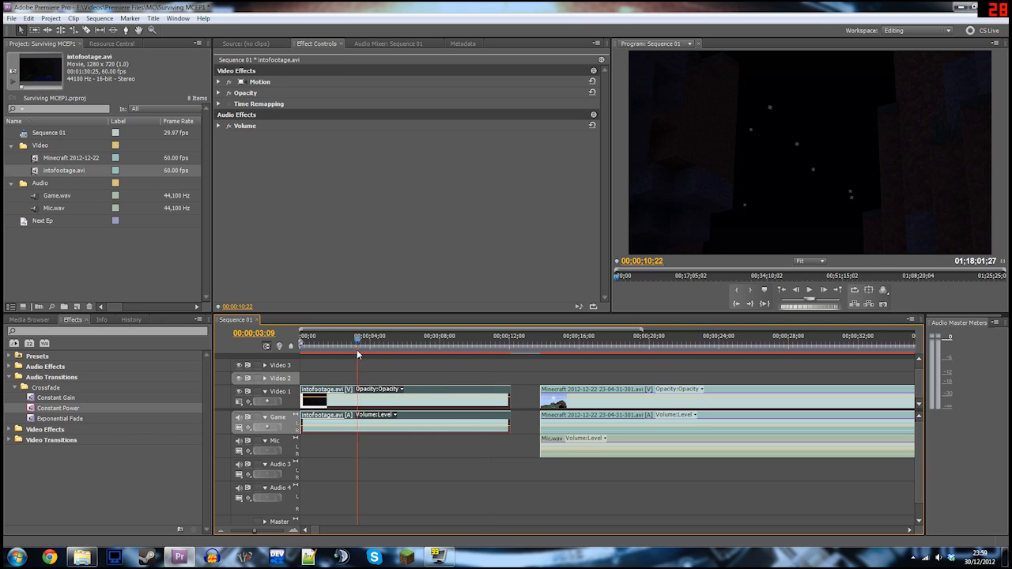
{"action": "left_click", "coordinate": [295, 353]}
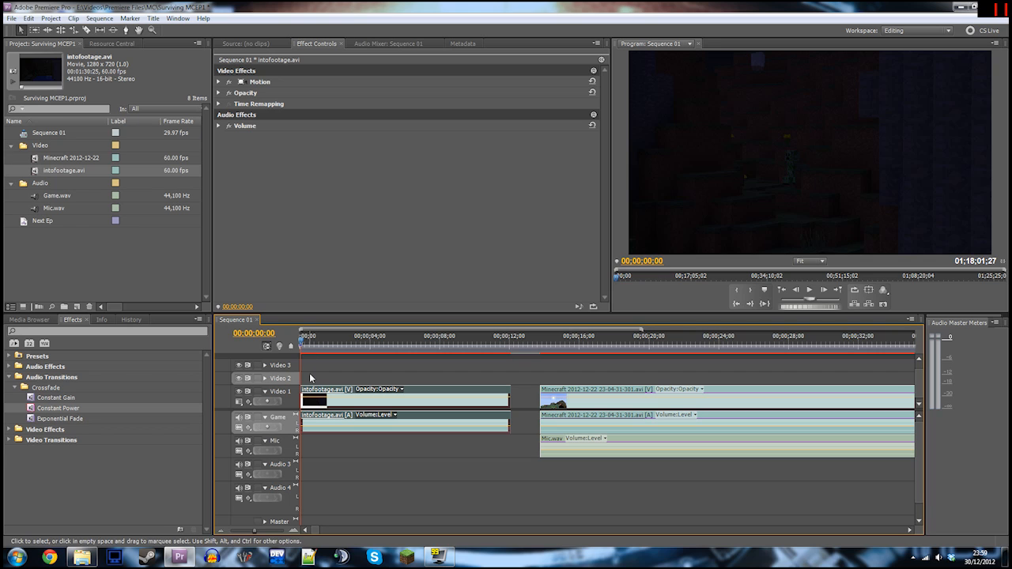
{"action": "key", "text": "space"}
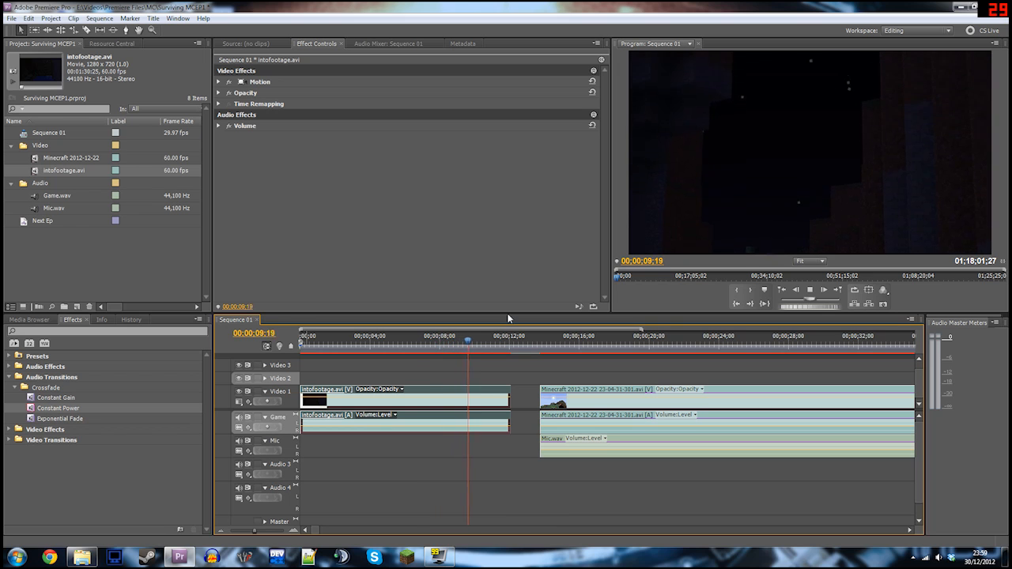
{"action": "key", "text": "space"}
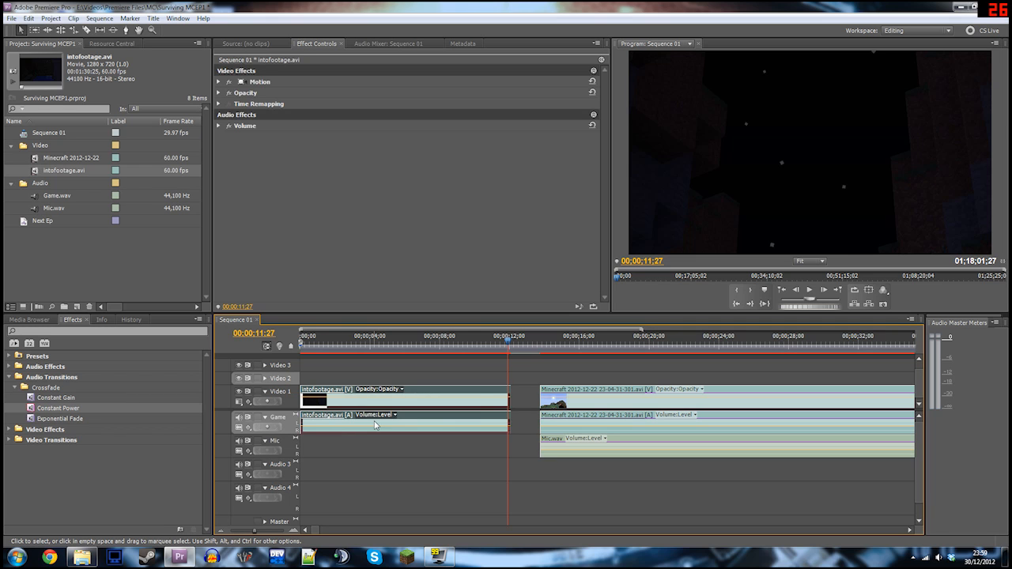
Unlink the intofootage.avi clip's video and audio, and delete its audio from the Game track.
{"action": "right_click", "coordinate": [329, 425]}
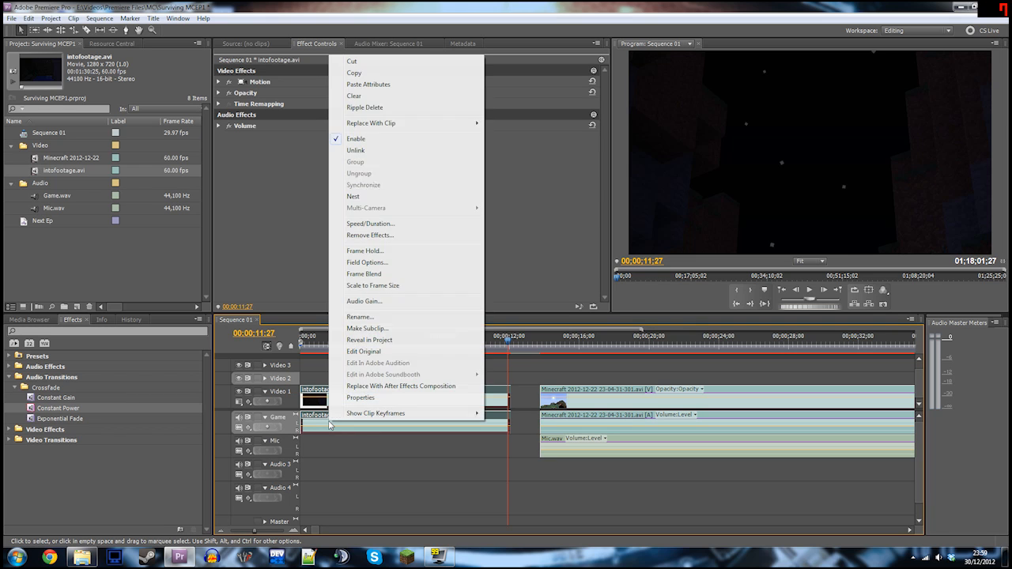
{"action": "left_click", "coordinate": [371, 150]}
{"action": "left_click", "coordinate": [420, 441]}
{"action": "left_click", "coordinate": [404, 425]}
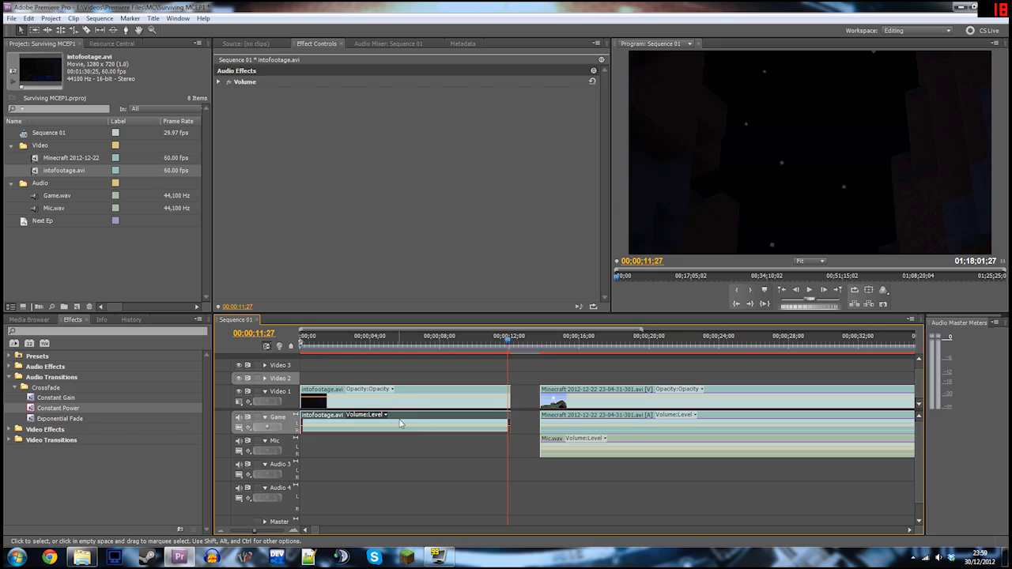
{"action": "key", "text": "Delete"}
Apply a Dip to Black video transition to the end of the intofootage.avi clip.
{"action": "left_click", "coordinate": [11, 386]}
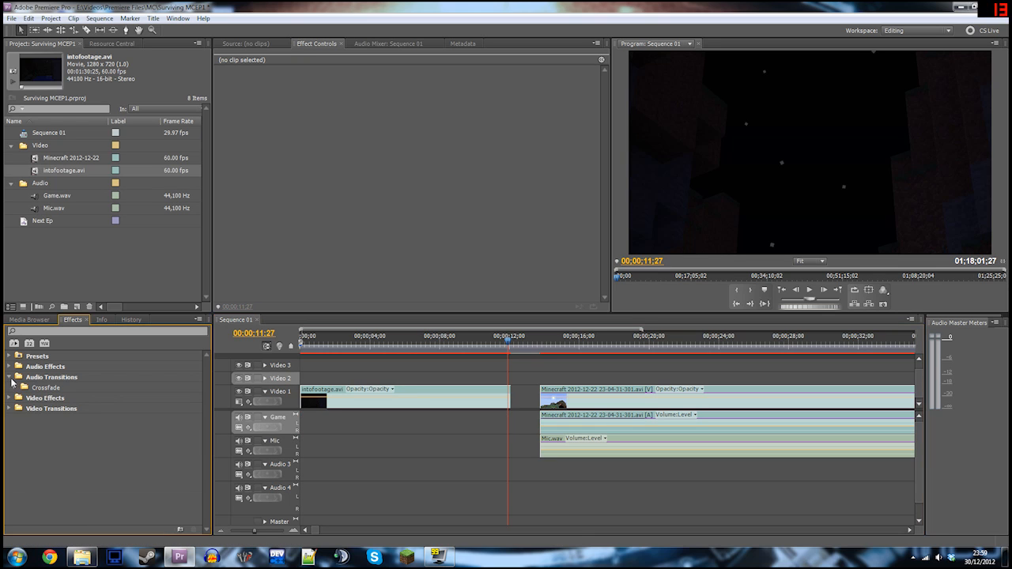
{"action": "left_click", "coordinate": [10, 377]}
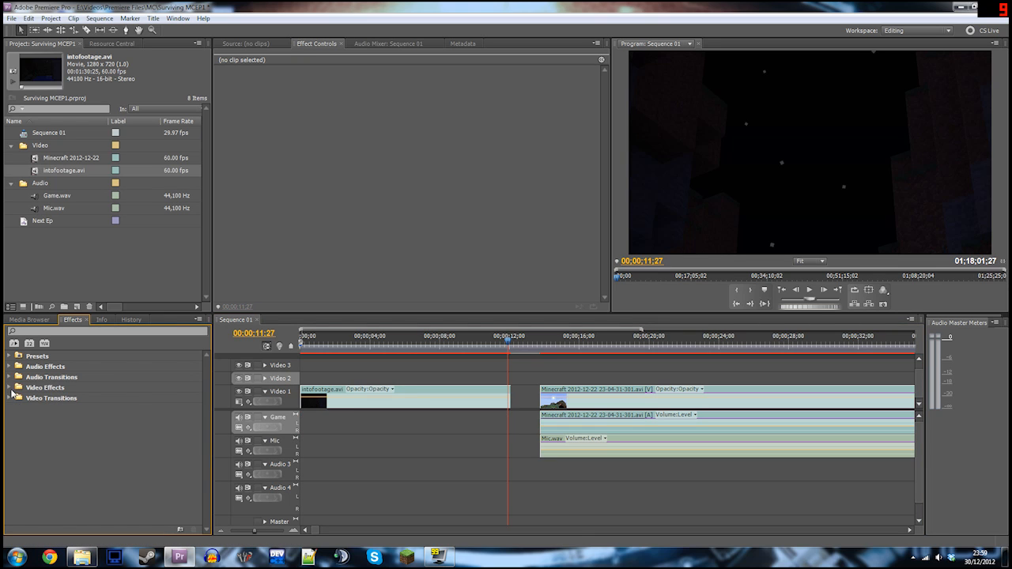
{"action": "left_click", "coordinate": [10, 387]}
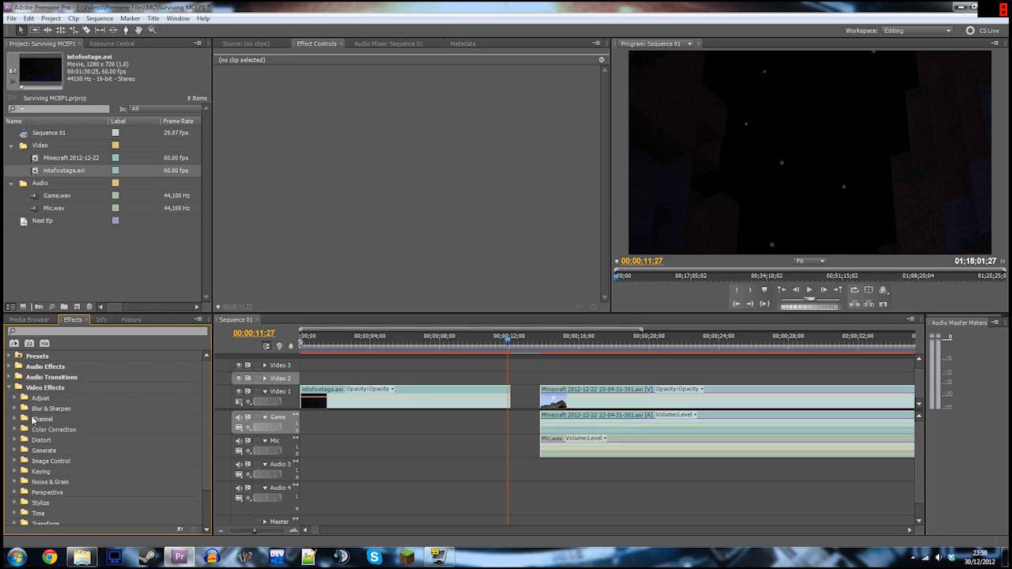
{"action": "left_click", "coordinate": [10, 387]}
{"action": "left_click", "coordinate": [10, 398]}
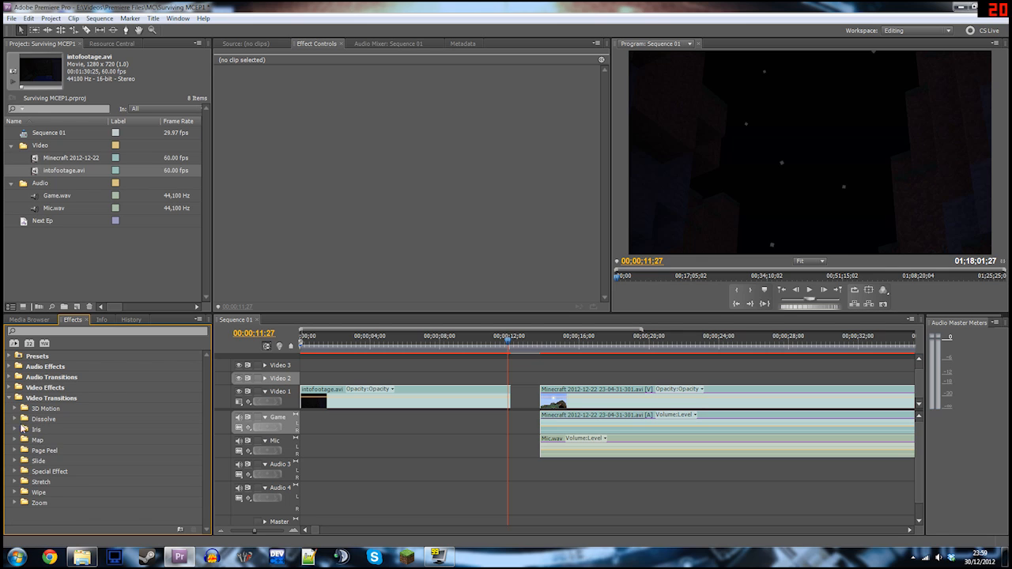
{"action": "left_click", "coordinate": [15, 419]}
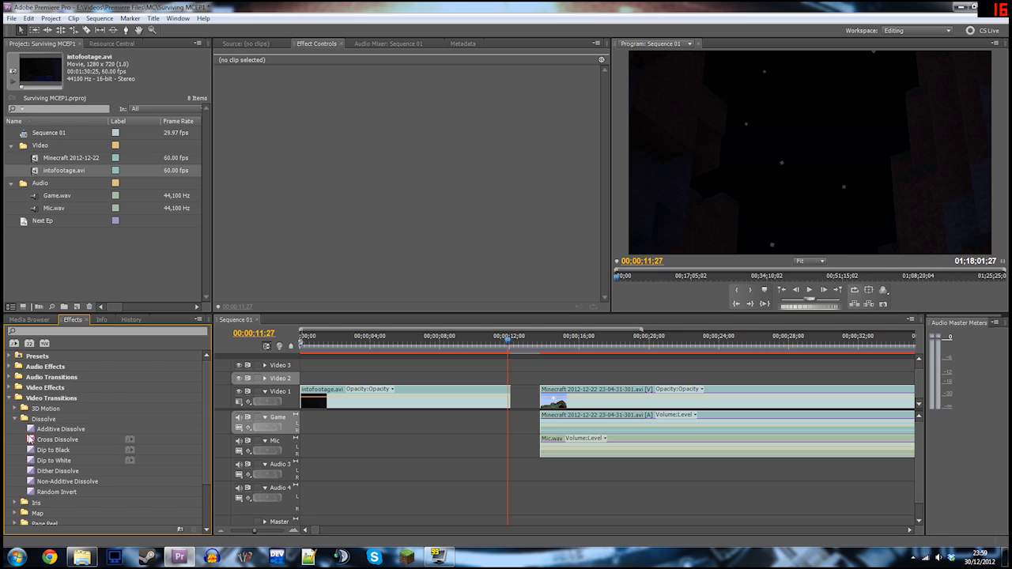
{"action": "left_click", "coordinate": [30, 451]}
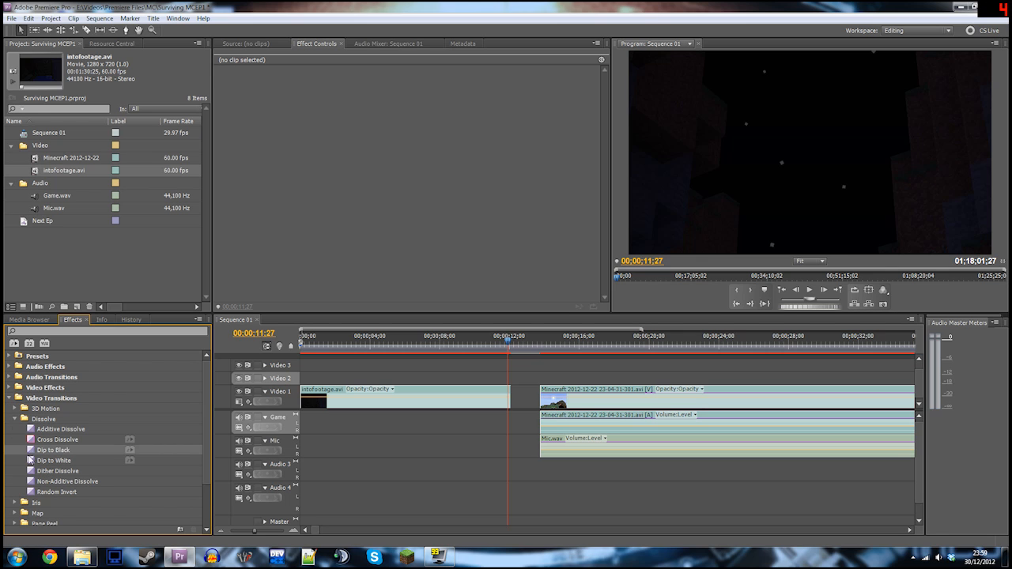
{"action": "left_click_drag", "start_coordinate": [30, 452], "coordinate": [504, 396]}
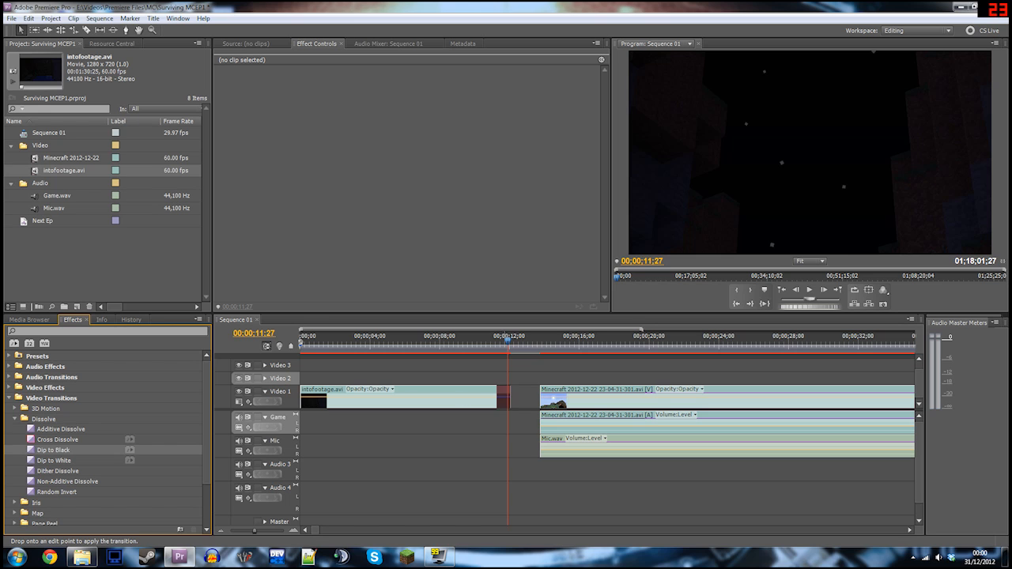
Play back the fade-out at the end of the intro footage from 00;00;10;22 and save the project.
{"action": "left_click", "coordinate": [487, 343]}
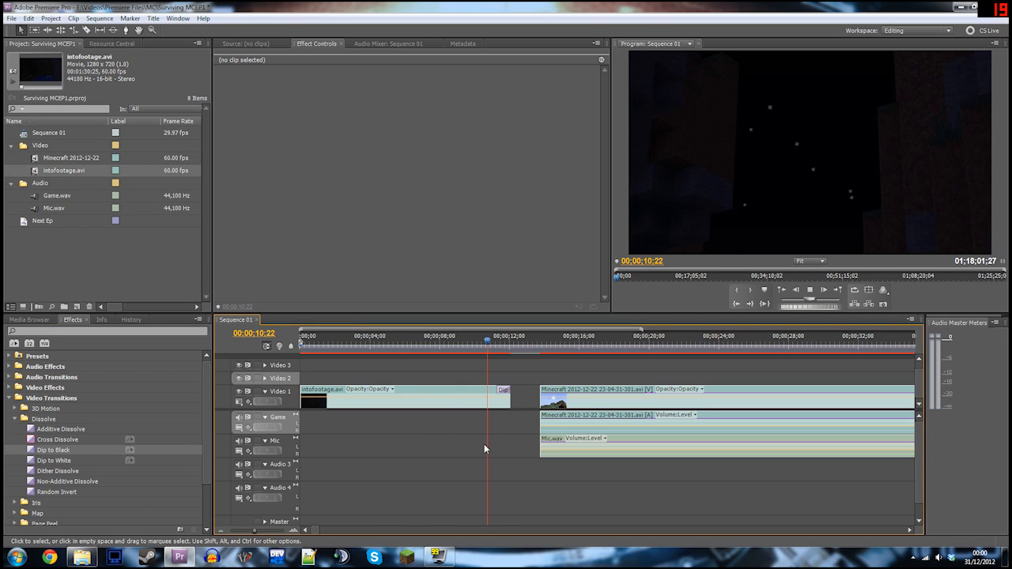
{"action": "key", "text": "space"}
{"action": "left_click", "coordinate": [452, 452]}
{"action": "key", "text": "space"}
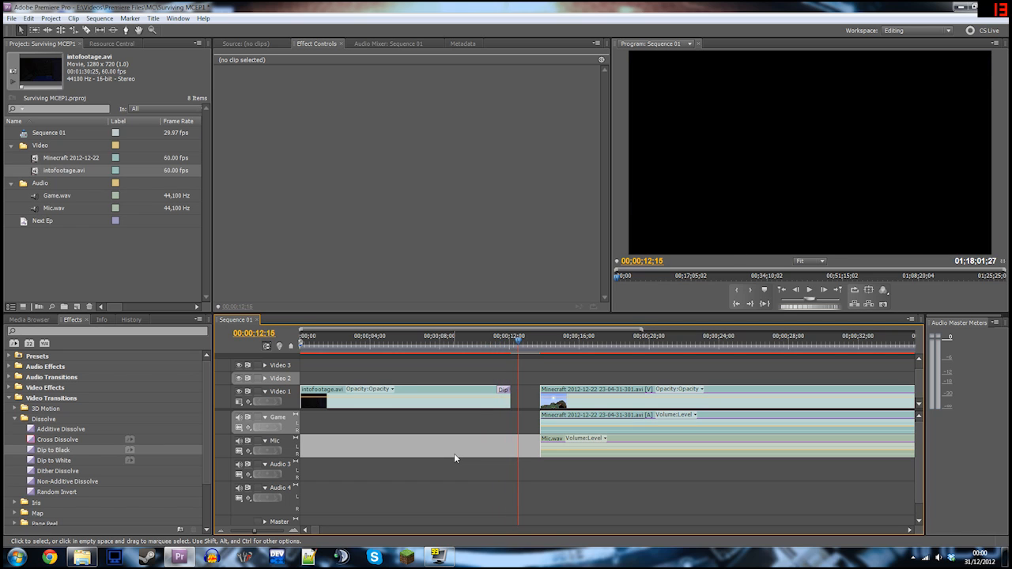
{"action": "key", "text": "ctrl+s"}
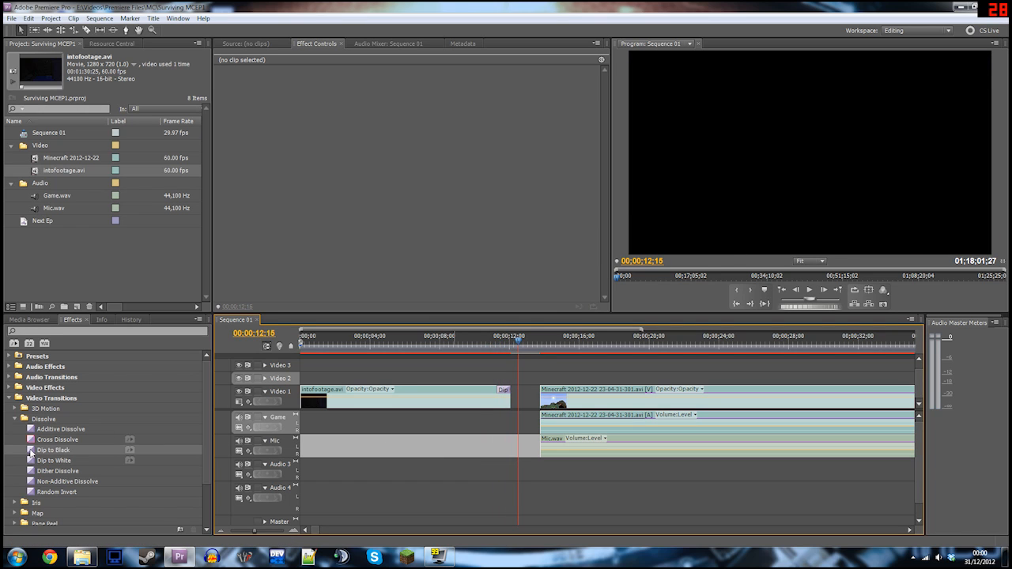
Apply a Dip to Black transition to the start of the first Minecraft clip on Video 1.
{"action": "left_click_drag", "start_coordinate": [33, 450], "coordinate": [546, 395]}
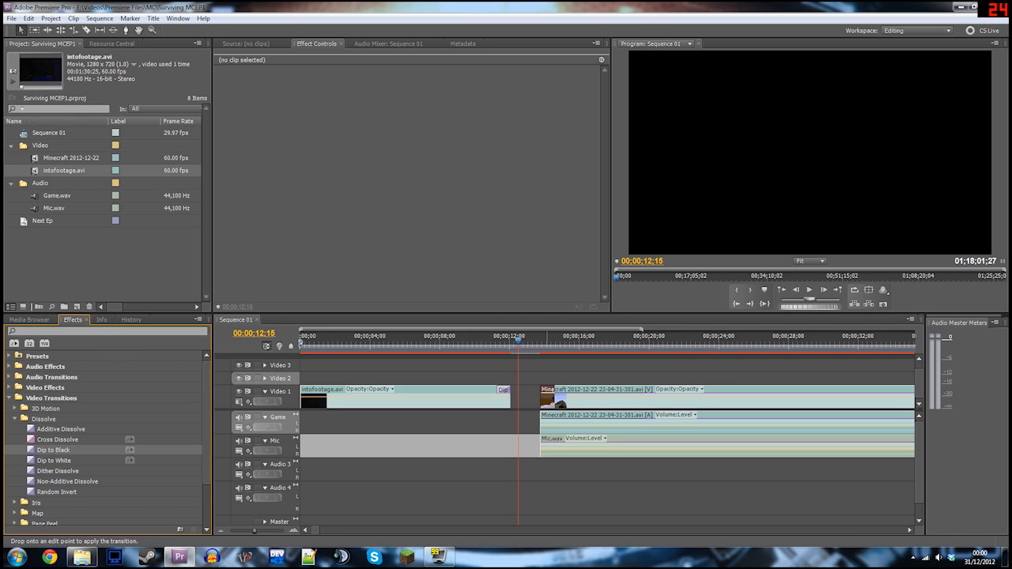
Play back the fade-in from black at the start of the first Minecraft clip.
{"action": "key", "text": "space"}
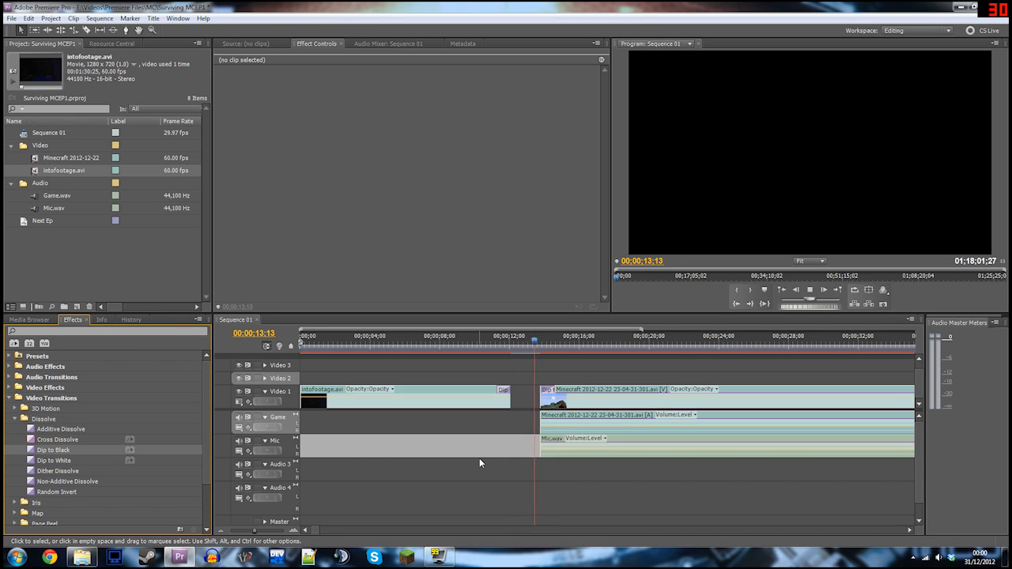
{"action": "key", "text": "space"}
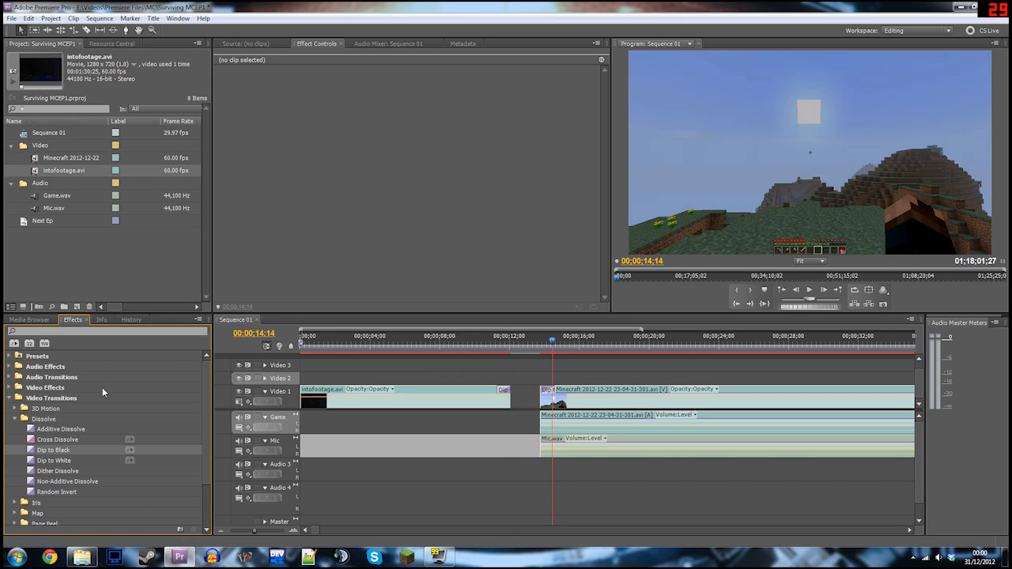
Apply a Constant Power audio crossfade to the start of the first clips on the Game and Mic tracks.
{"action": "left_click", "coordinate": [10, 398]}
{"action": "left_click", "coordinate": [9, 377]}
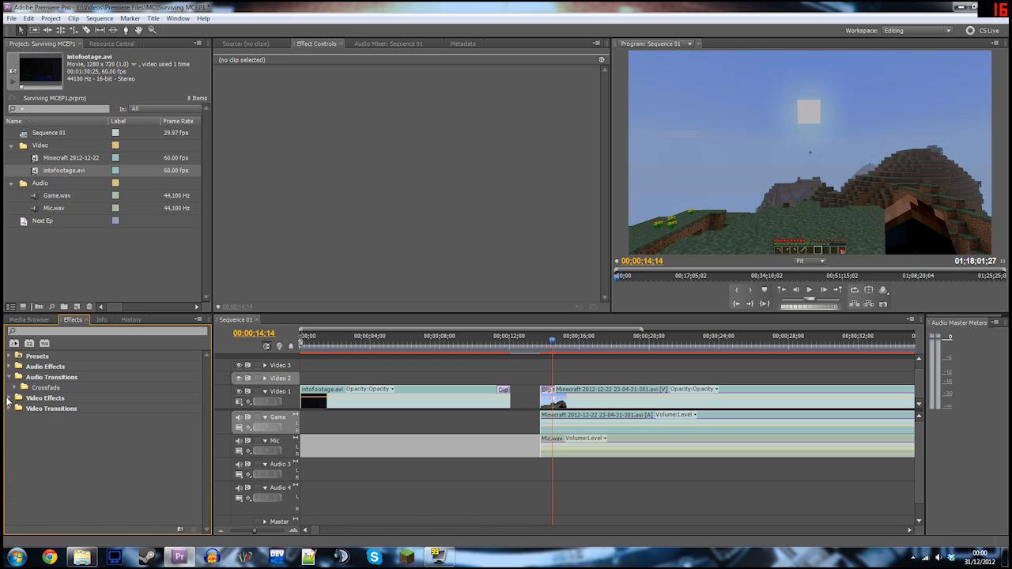
{"action": "left_click", "coordinate": [14, 388]}
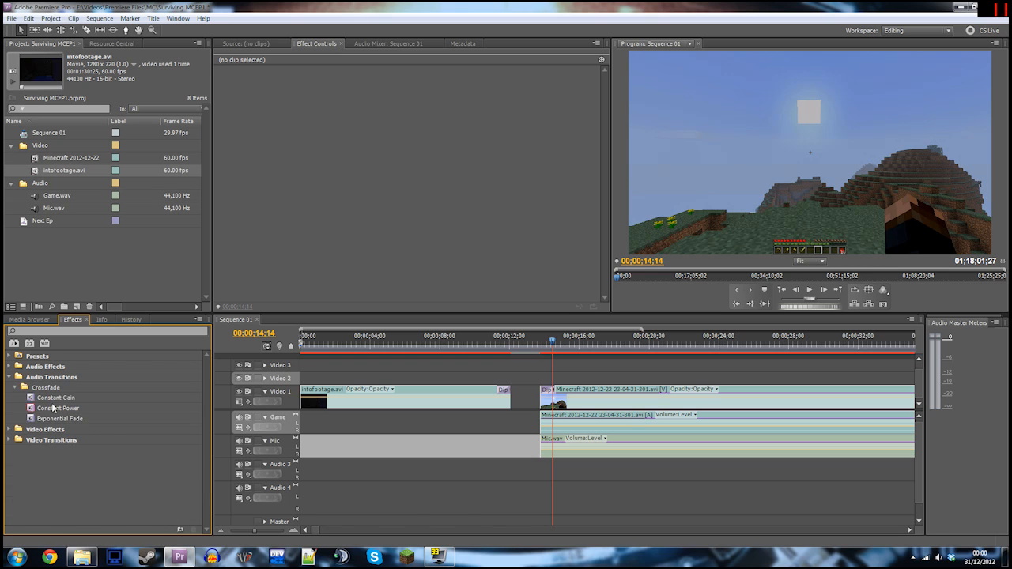
{"action": "left_click_drag", "start_coordinate": [53, 408], "coordinate": [546, 444]}
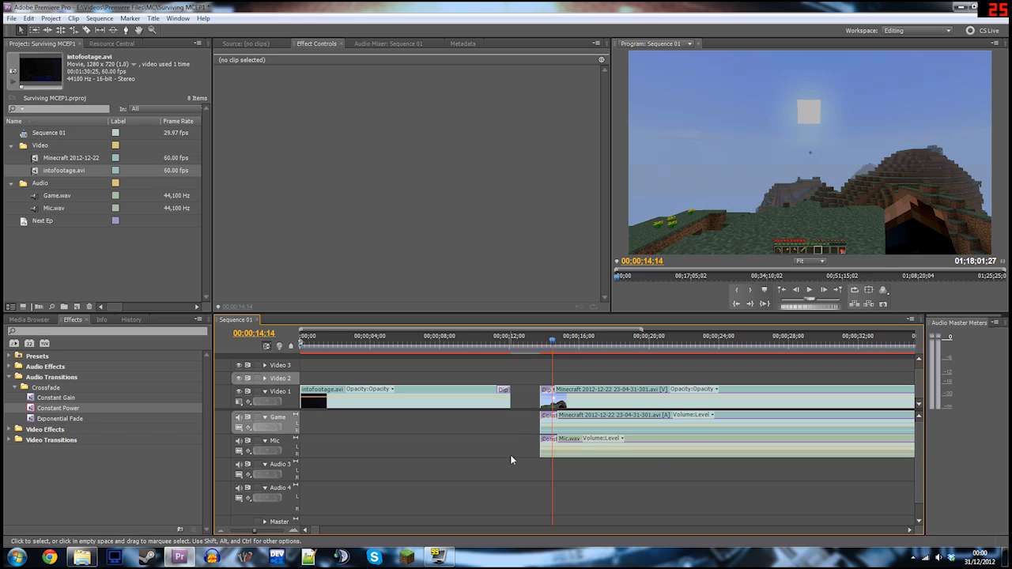
Play back the start of the Minecraft footage to check the video and audio fade-ins together.
{"action": "key", "text": "Up"}
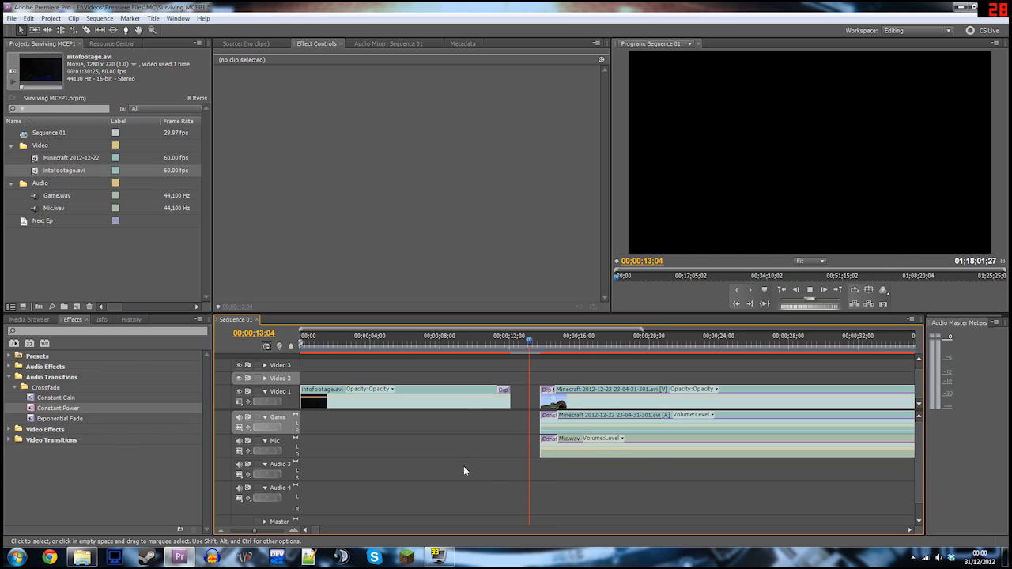
{"action": "key", "text": "space"}
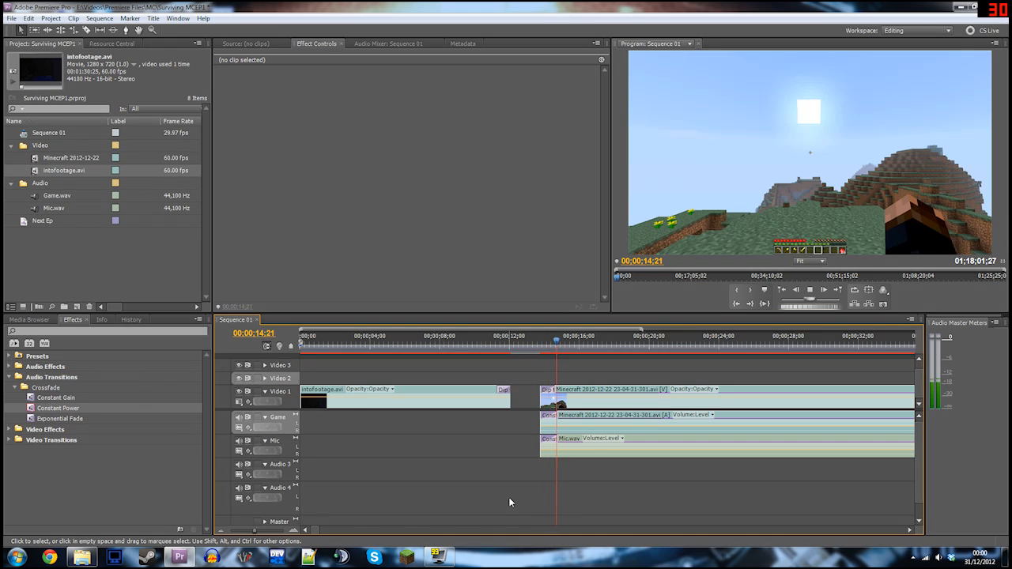
{"action": "key", "text": "space"}
{"action": "left_click", "coordinate": [425, 452]}
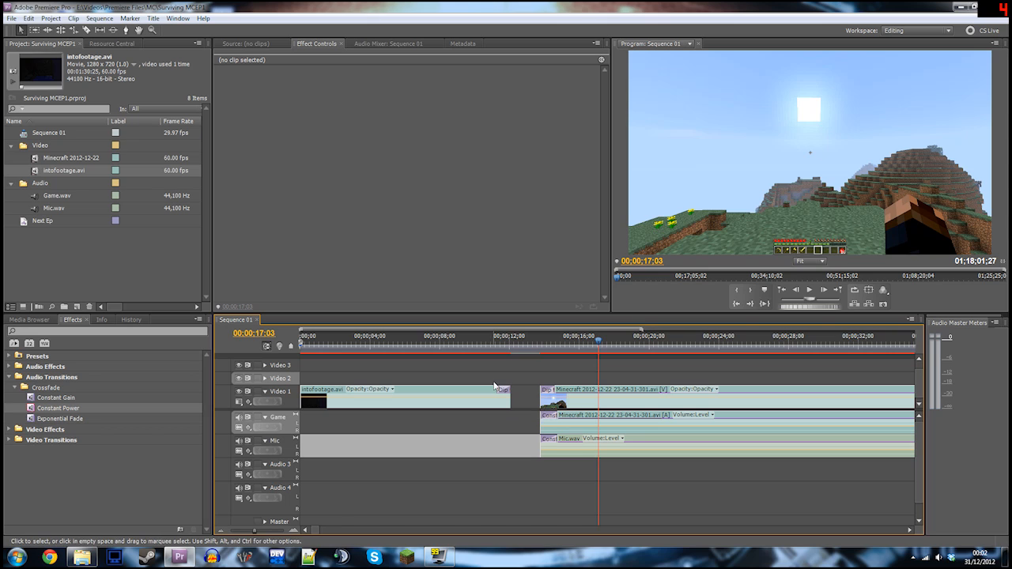
{"action": "left_click", "coordinate": [405, 462]}
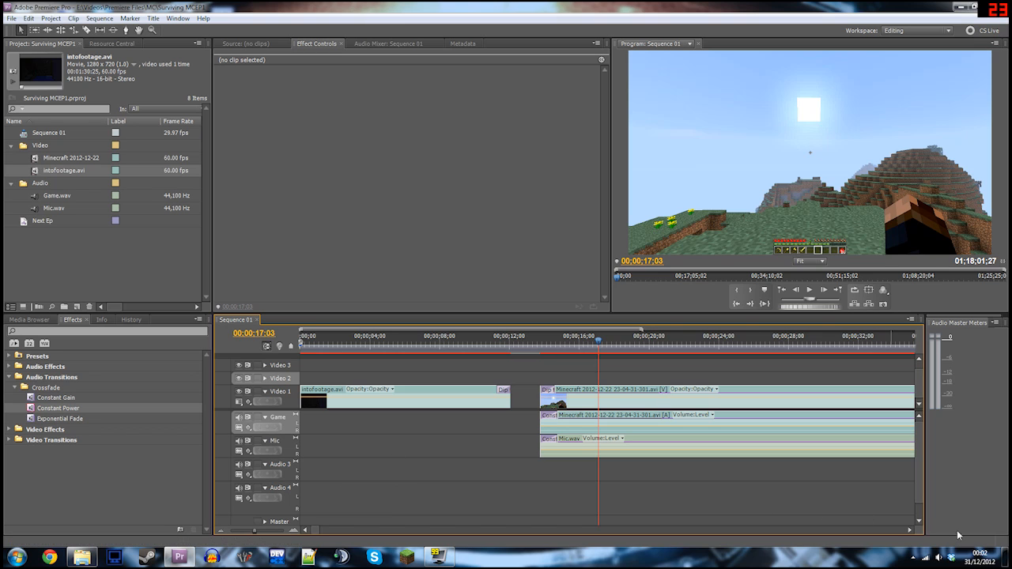
{"action": "right_click", "coordinate": [951, 558]}
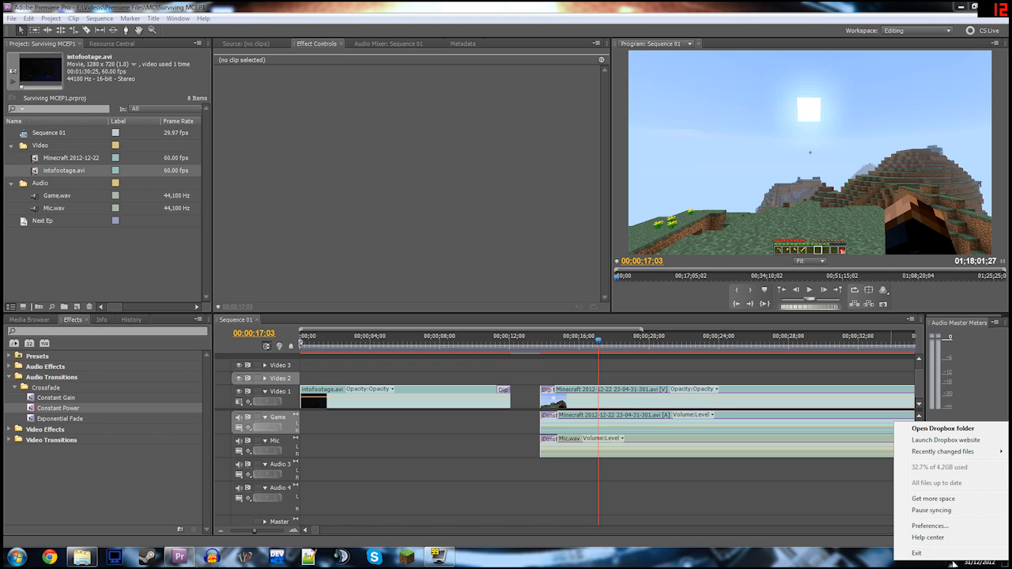
{"action": "left_click", "coordinate": [379, 442]}
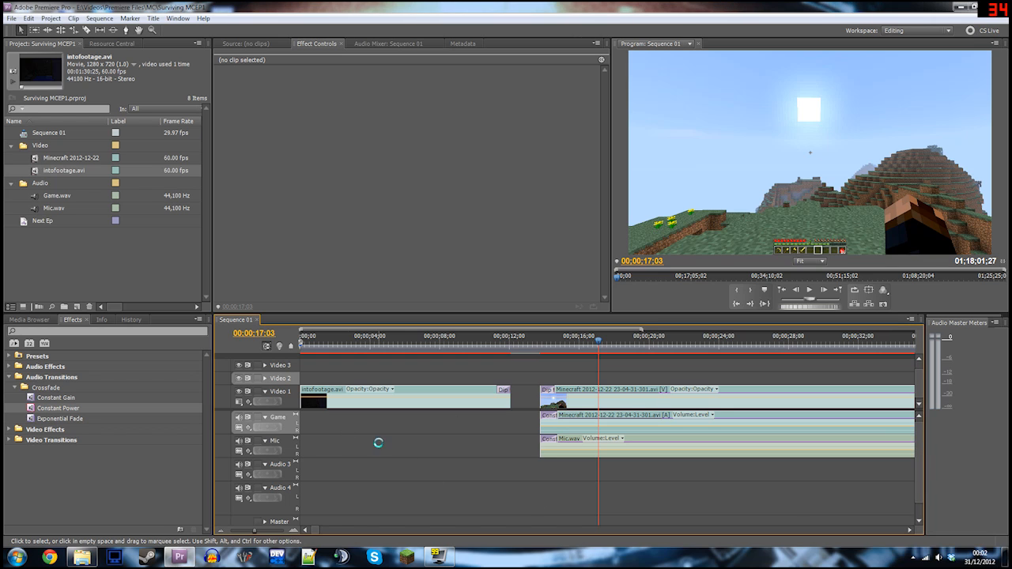
{"action": "left_click", "coordinate": [379, 442]}
Move the playhead to 00;00;05;28 over the intro footage and create a new title named Title.
{"action": "left_click", "coordinate": [390, 352]}
{"action": "left_click_drag", "start_coordinate": [389, 351], "coordinate": [341, 350]}
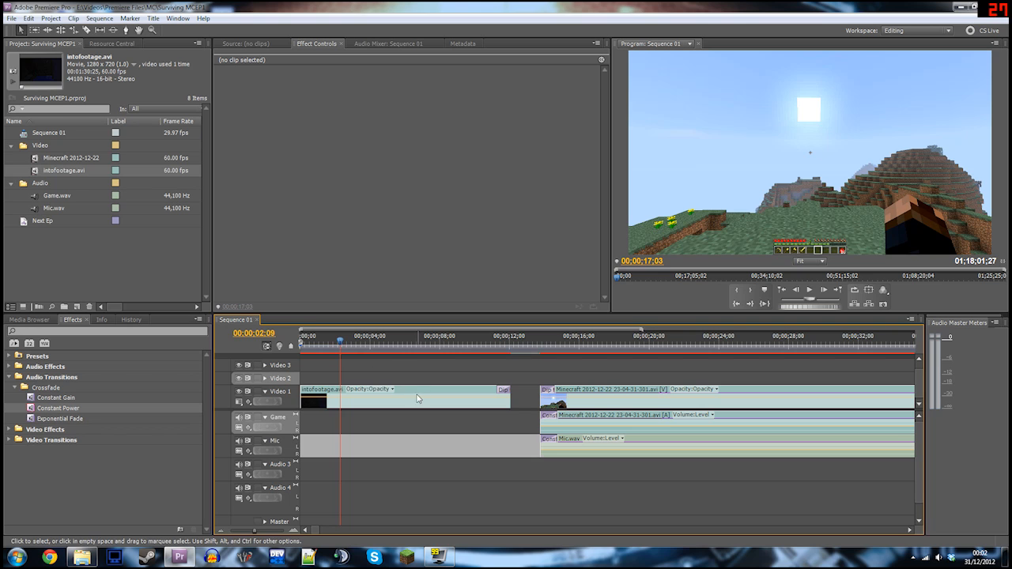
{"action": "left_click", "coordinate": [419, 401]}
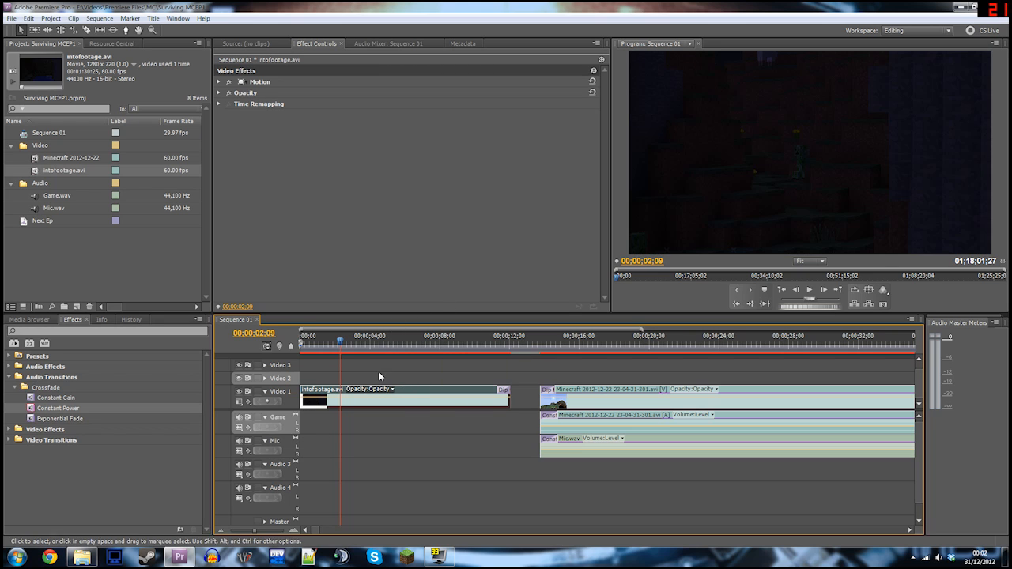
{"action": "left_click_drag", "start_coordinate": [343, 343], "coordinate": [404, 343]}
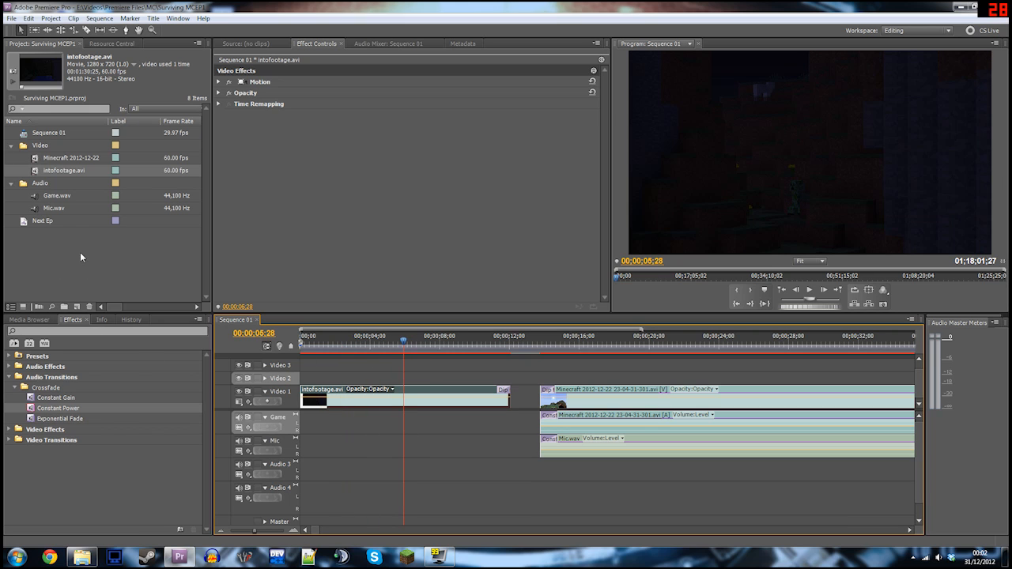
{"action": "right_click", "coordinate": [45, 248]}
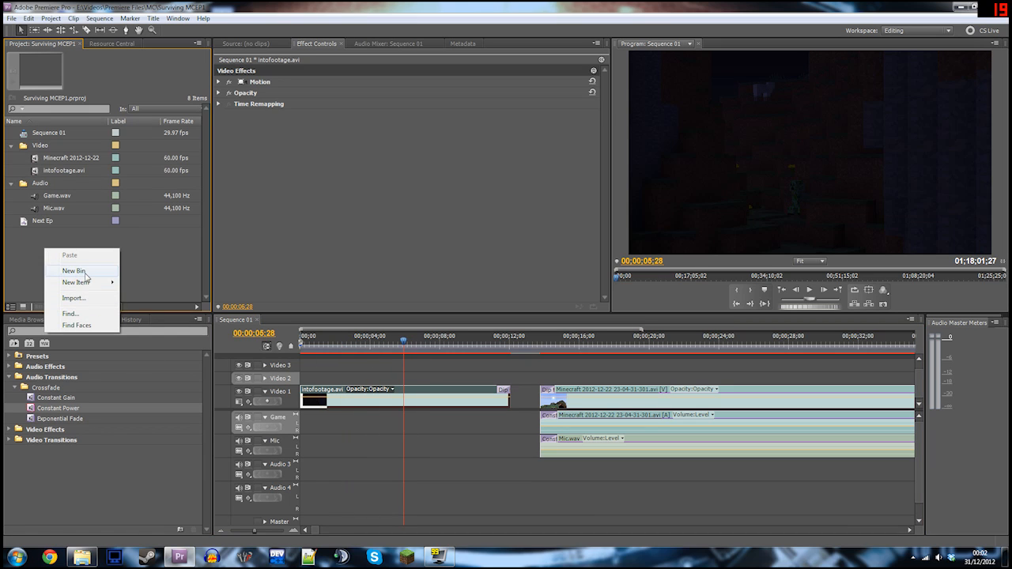
{"action": "mouse_move", "coordinate": [93, 282]}
{"action": "left_click", "coordinate": [164, 309]}
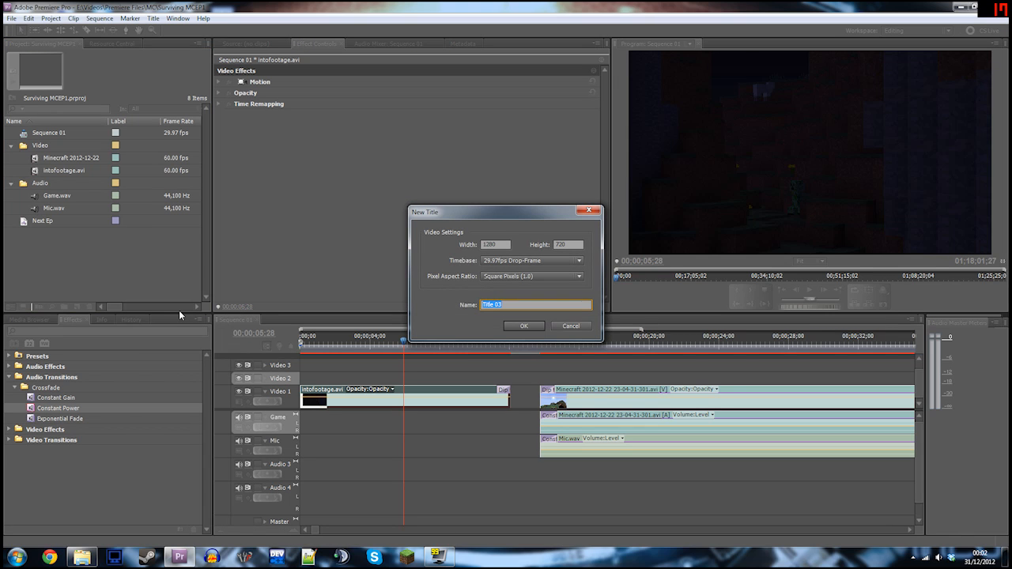
{"action": "key", "text": "Right"}
{"action": "key", "text": "Return"}
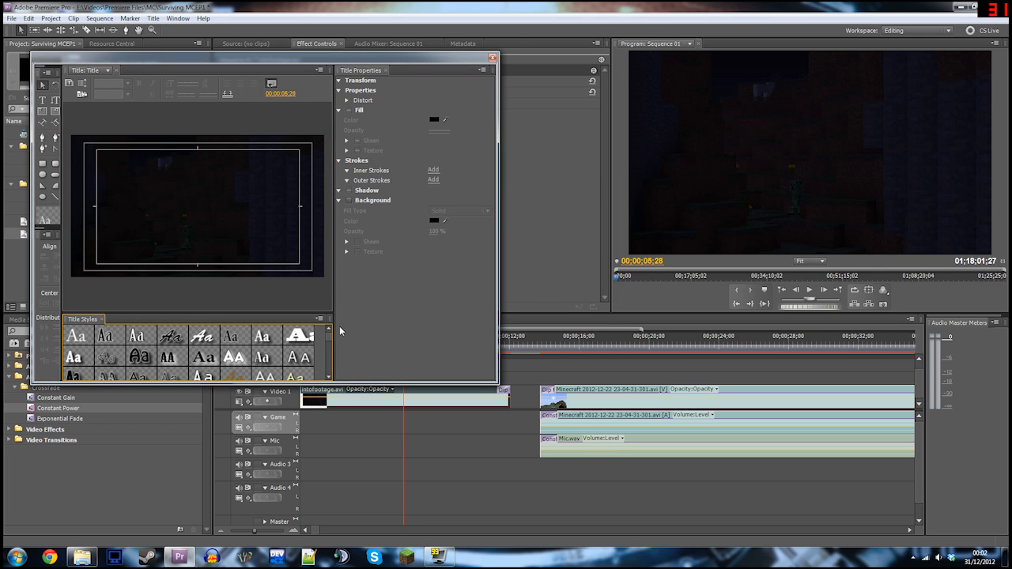
Add the text "Surviving Minecraft" in the upper part of the title, using the white Brush Script style.
{"action": "left_click", "coordinate": [207, 336]}
{"action": "left_click", "coordinate": [42, 101]}
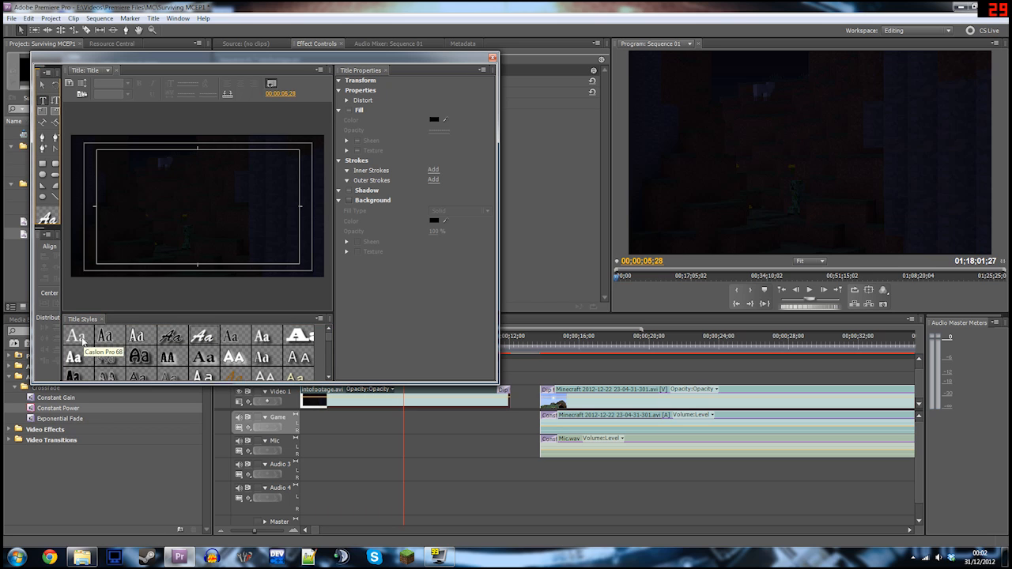
{"action": "left_click", "coordinate": [211, 339]}
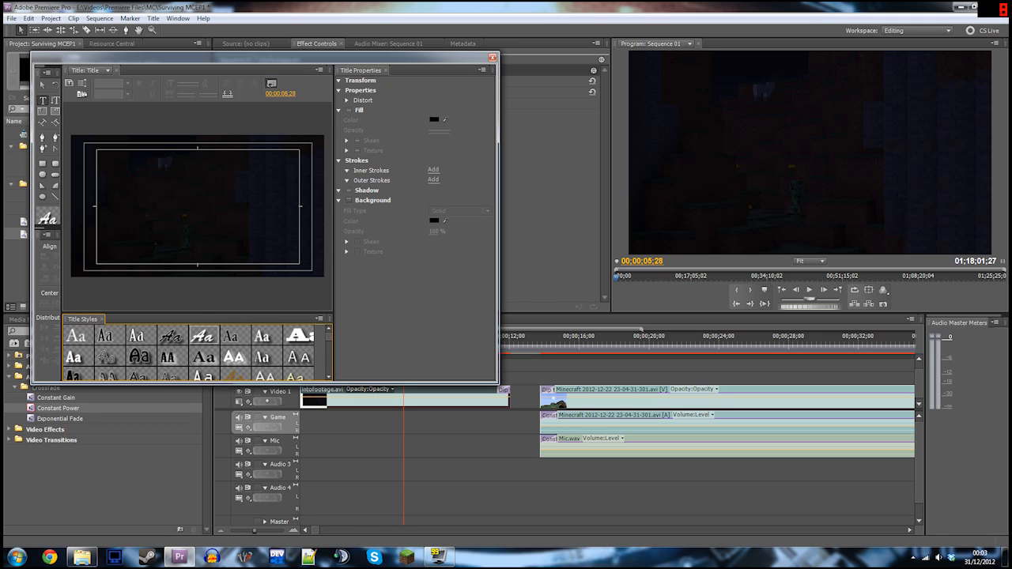
{"action": "left_click", "coordinate": [111, 181]}
{"action": "type", "text": "S"}
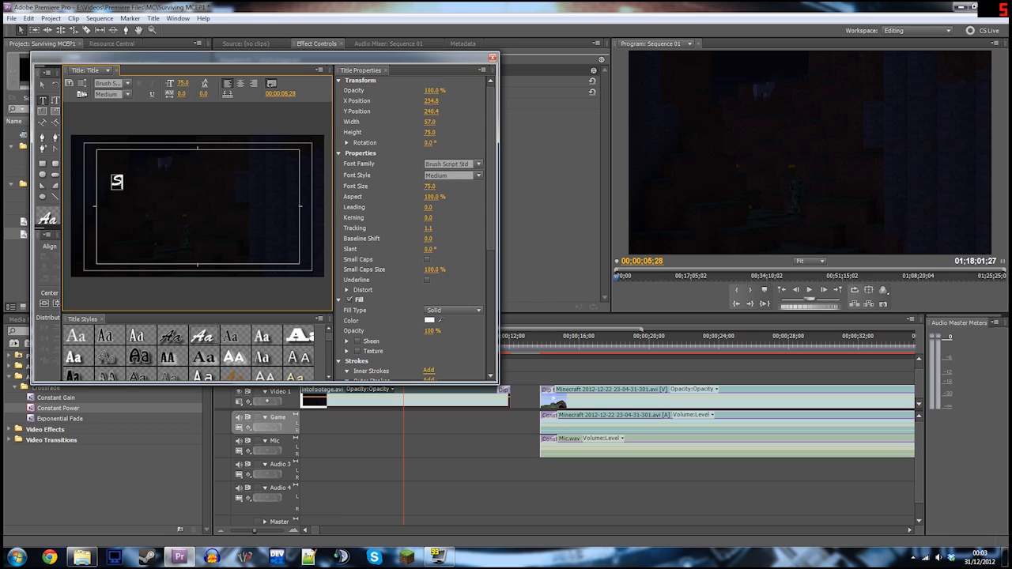
{"action": "type", "text": "urviving M"}
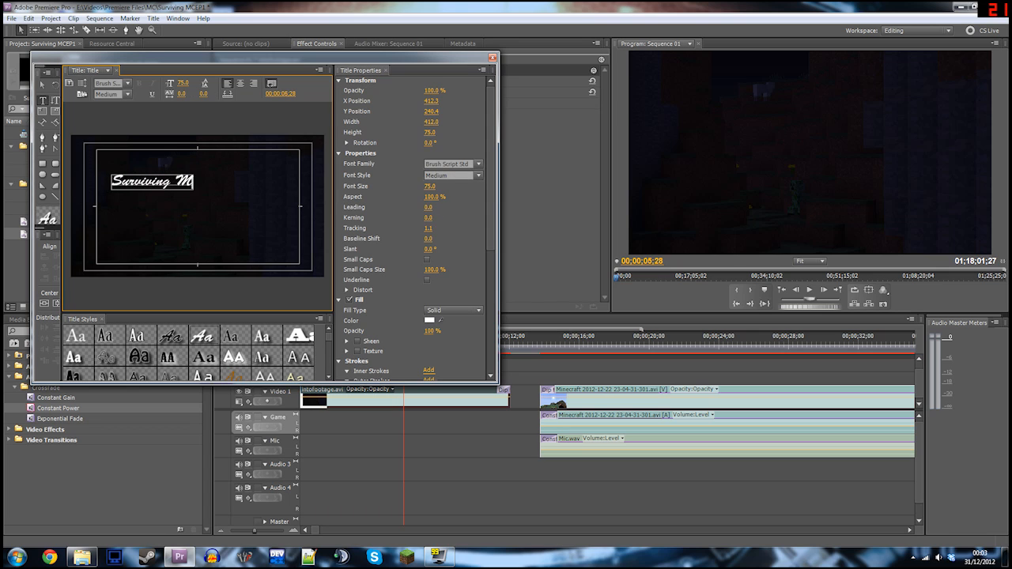
{"action": "type", "text": "inecraft"}
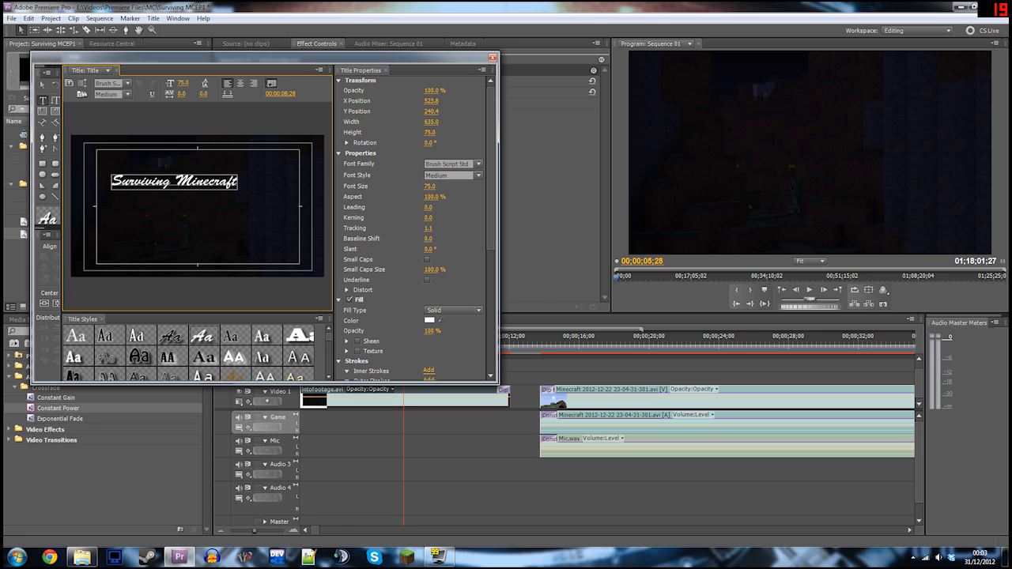
Shrink the "Surviving Minecraft" text to about font size 55 and place it in the upper-left corner of the safe title margin.
{"action": "left_click", "coordinate": [43, 85]}
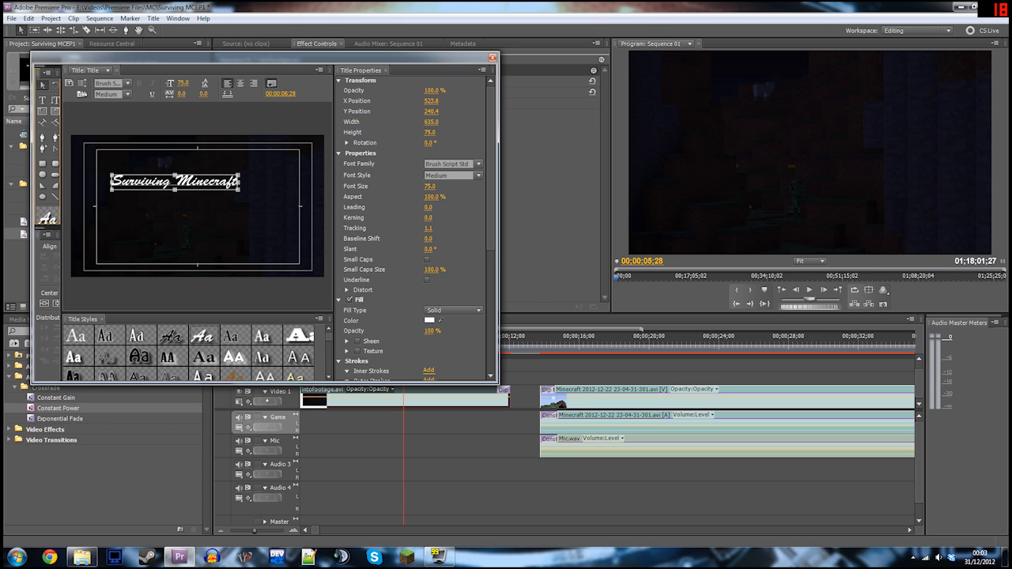
{"action": "left_click_drag", "start_coordinate": [238, 190], "coordinate": [153, 157]}
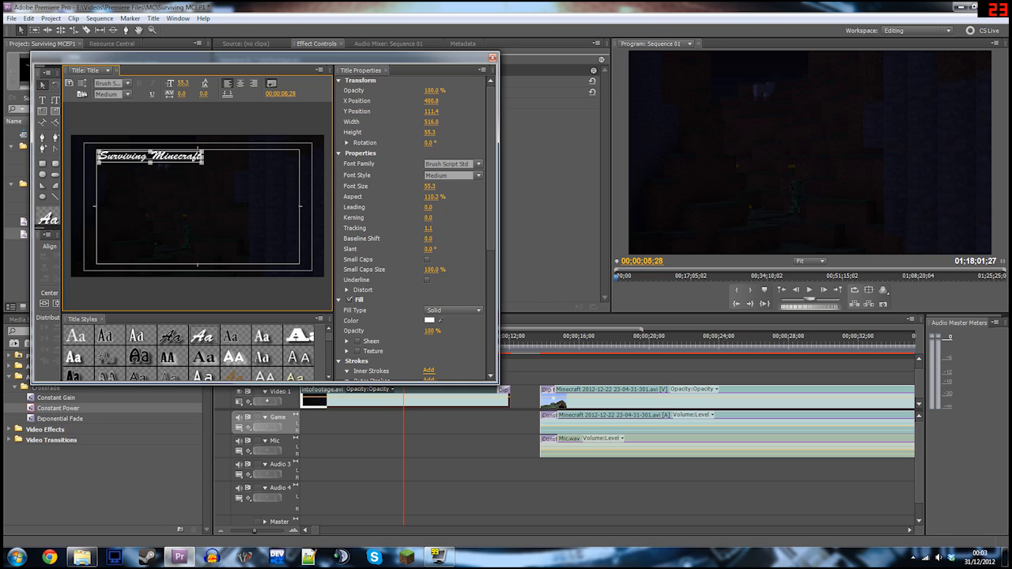
{"action": "left_click", "coordinate": [175, 202]}
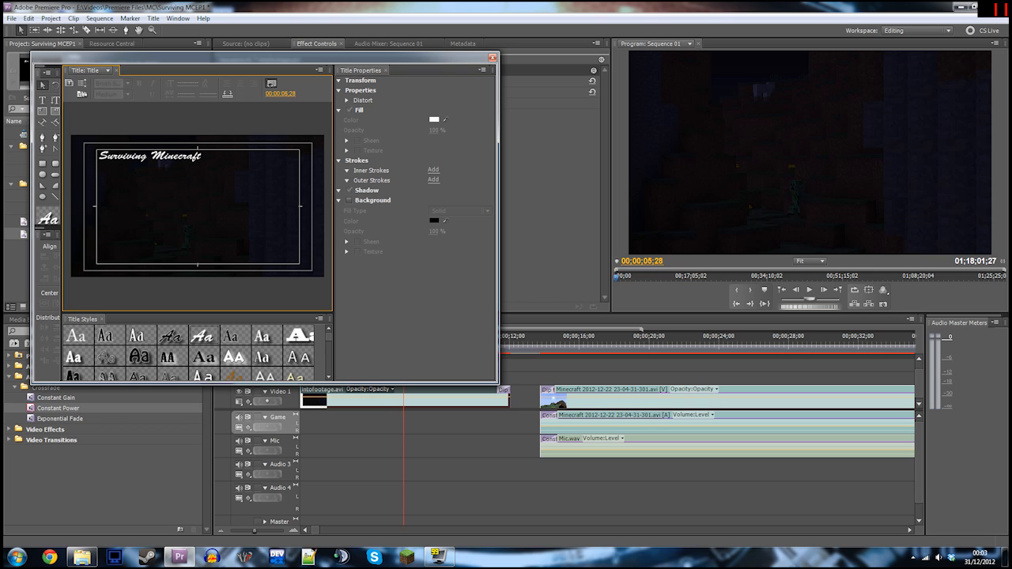
Restyle the "Surviving Minecraft" text with the Caslon Pro 68 title style.
{"action": "left_click", "coordinate": [42, 100]}
{"action": "left_click", "coordinate": [158, 156]}
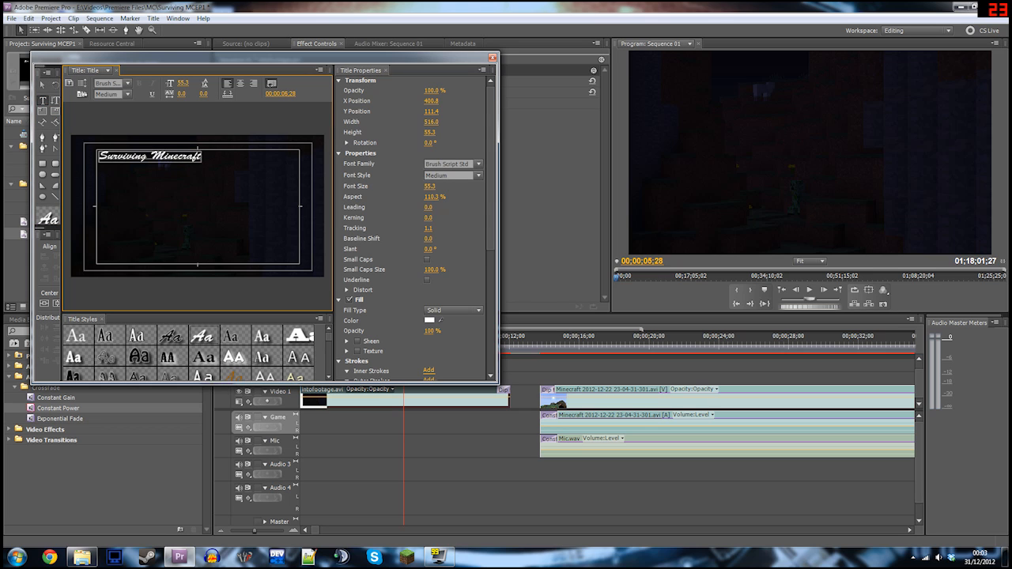
{"action": "left_click", "coordinate": [79, 340]}
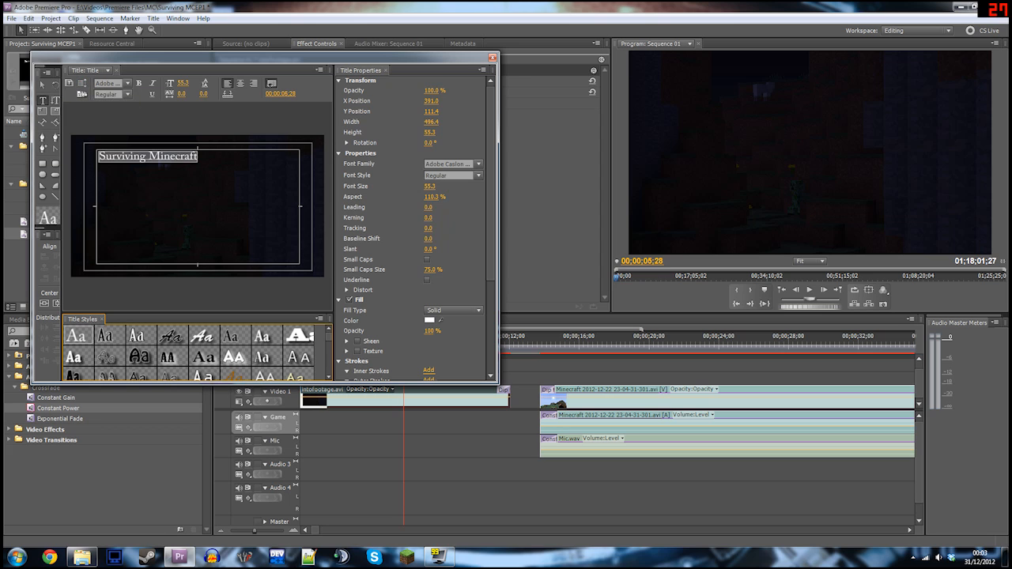
{"action": "left_click", "coordinate": [42, 85]}
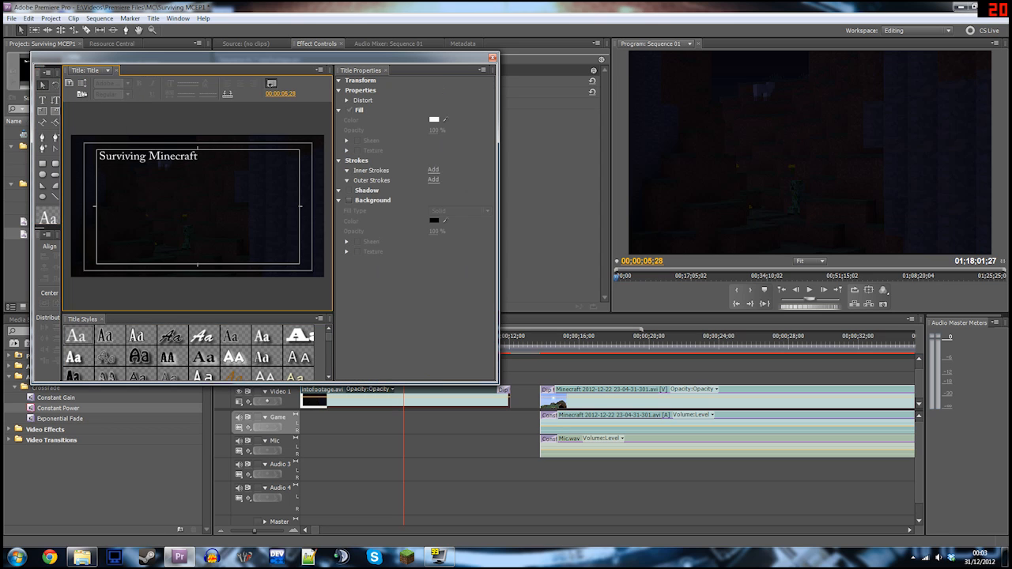
Add the text "Season 2 Premiere" in the lower-right corner of the safe title margin.
{"action": "left_click", "coordinate": [43, 99]}
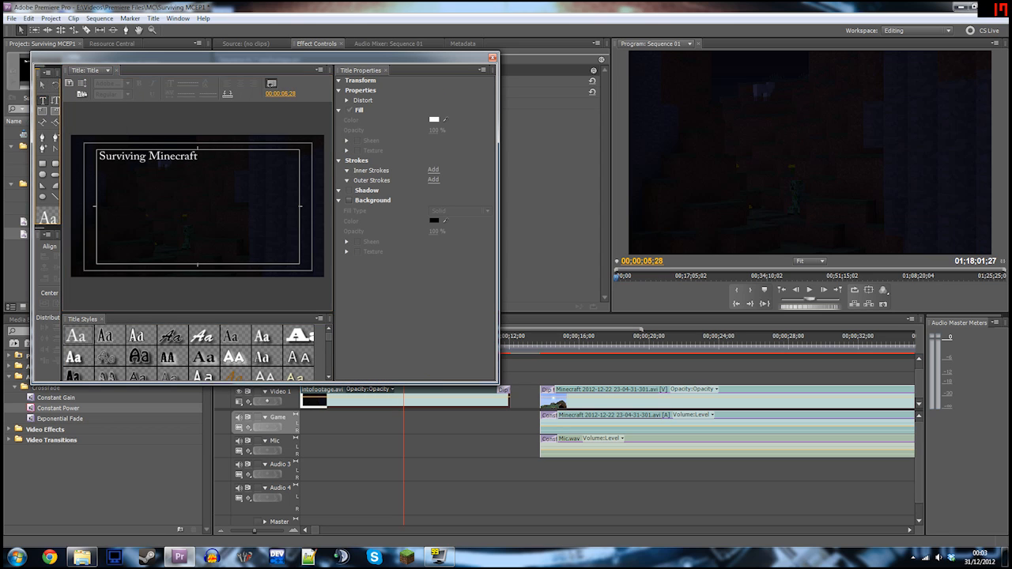
{"action": "left_click", "coordinate": [210, 251]}
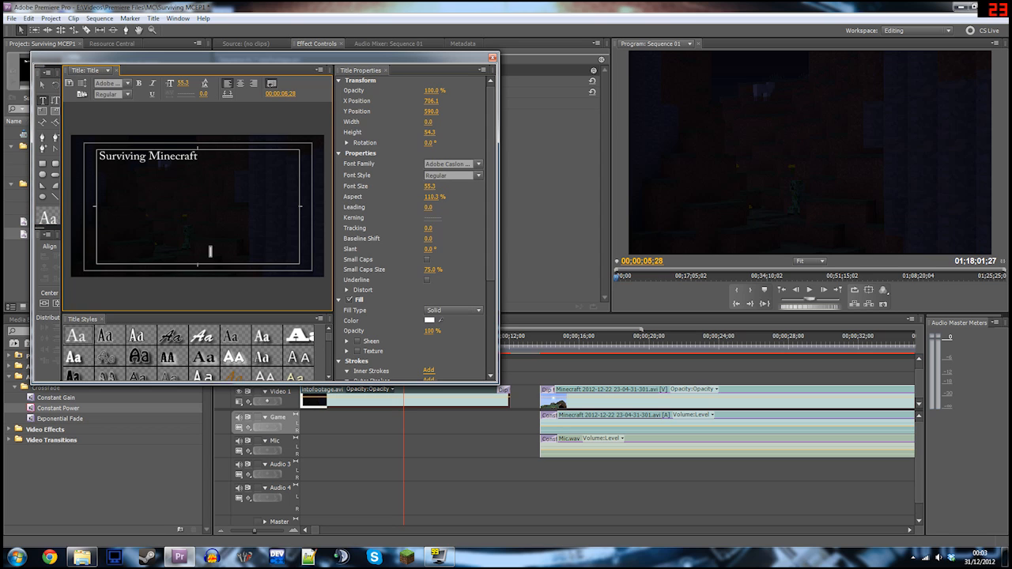
{"action": "type", "text": "Season 2"}
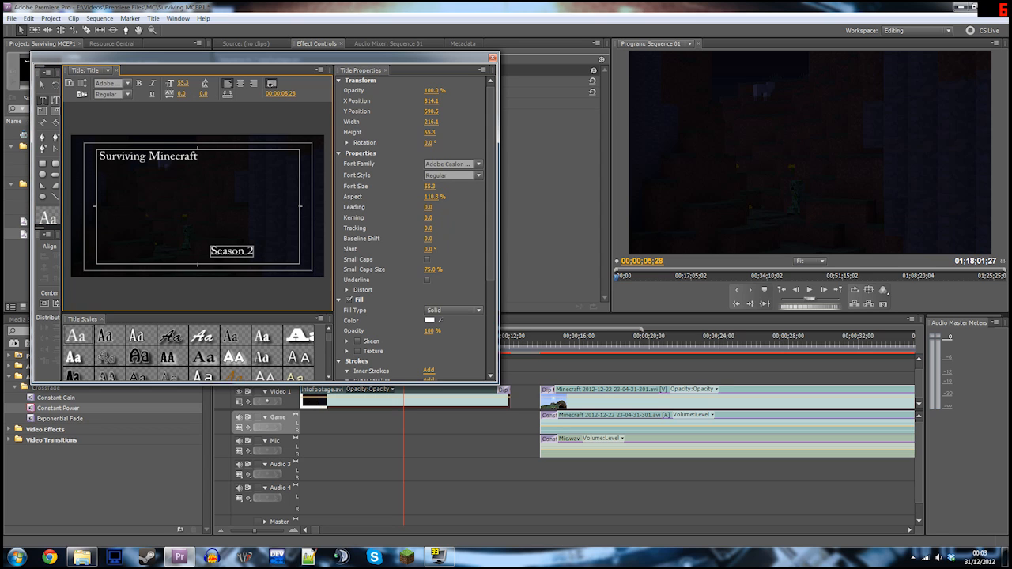
{"action": "type", "text": " Premiere"}
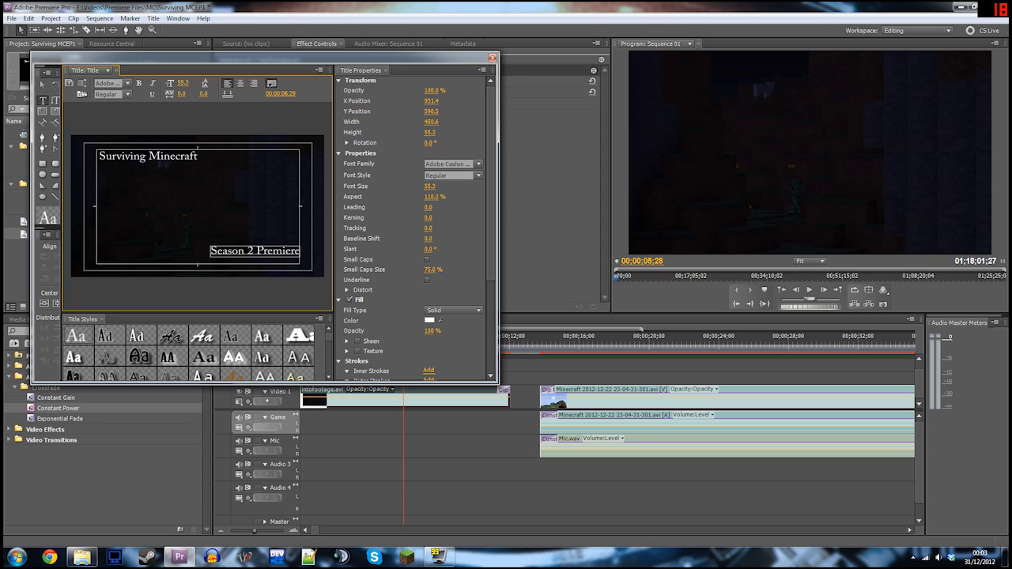
Set the fill color of the "Season 2 Premiere" text to red E01414.
{"action": "left_click", "coordinate": [42, 84]}
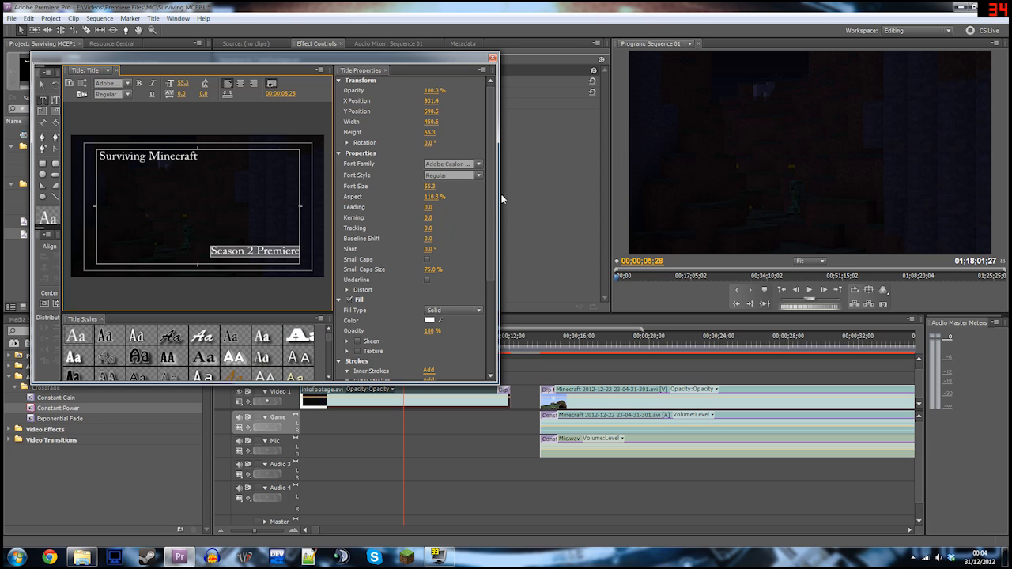
{"action": "scroll", "coordinate": [487, 208], "scroll_direction": "down", "scroll_amount": 1}
{"action": "scroll", "coordinate": [487, 212], "scroll_direction": "down", "scroll_amount": 3}
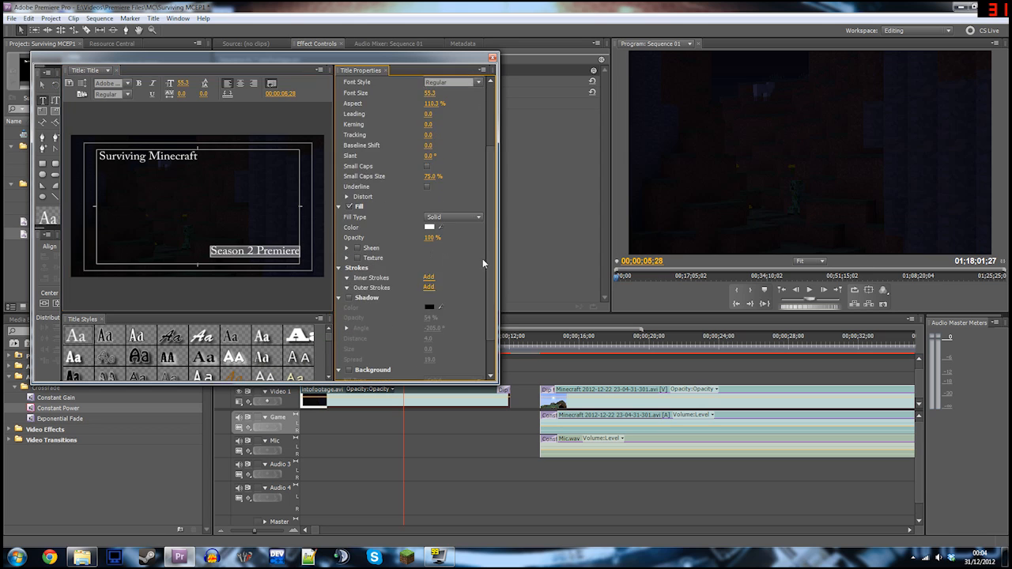
{"action": "left_click", "coordinate": [430, 228]}
{"action": "left_click_drag", "start_coordinate": [463, 271], "coordinate": [523, 228]}
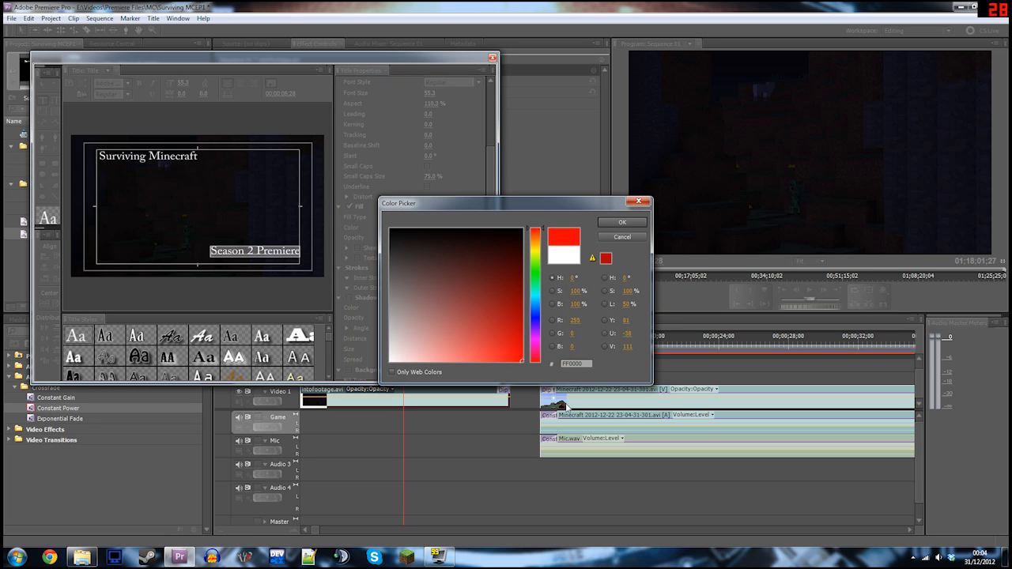
{"action": "mouse_move", "coordinate": [507, 326]}
{"action": "left_mouse_down"}
{"action": "mouse_move", "coordinate": [510, 348]}
{"action": "mouse_move", "coordinate": [497, 333]}
{"action": "mouse_move", "coordinate": [510, 345]}
{"action": "left_mouse_up"}
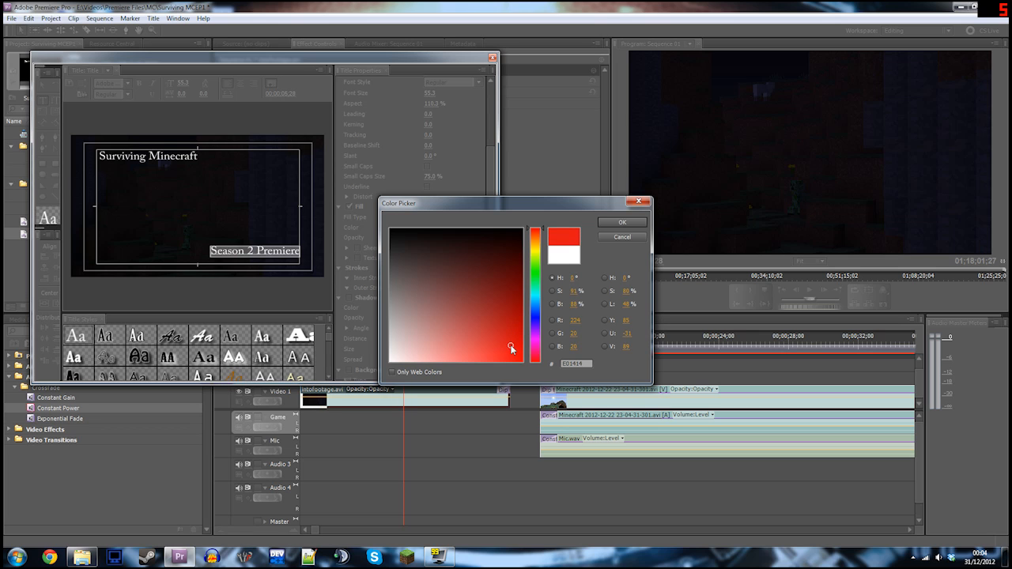
{"action": "left_click", "coordinate": [622, 223]}
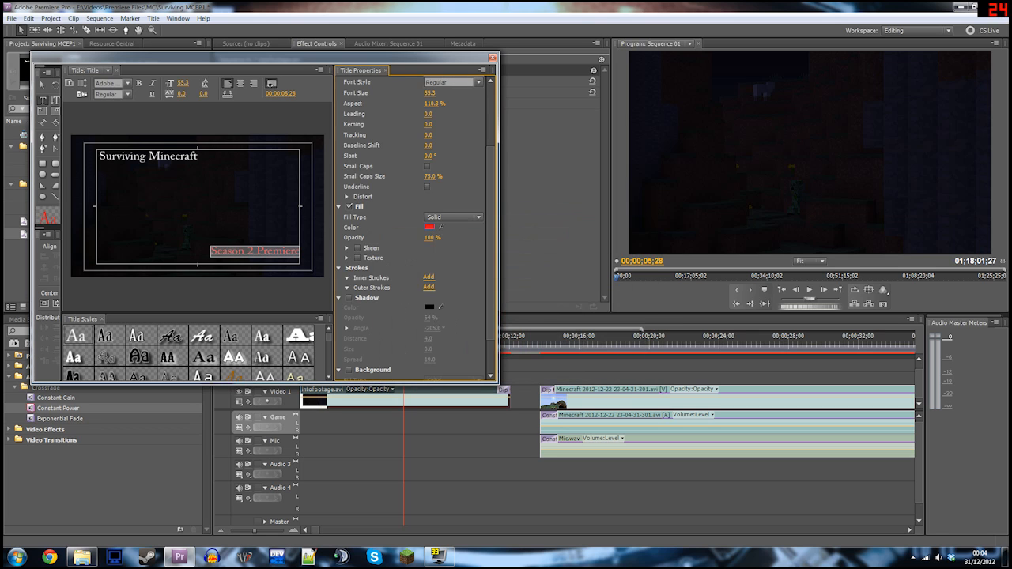
Restyle the "Season 2 Premiere" text with the slanted Brush Script title style and set its fill color to red FF0000.
{"action": "left_click", "coordinate": [201, 338]}
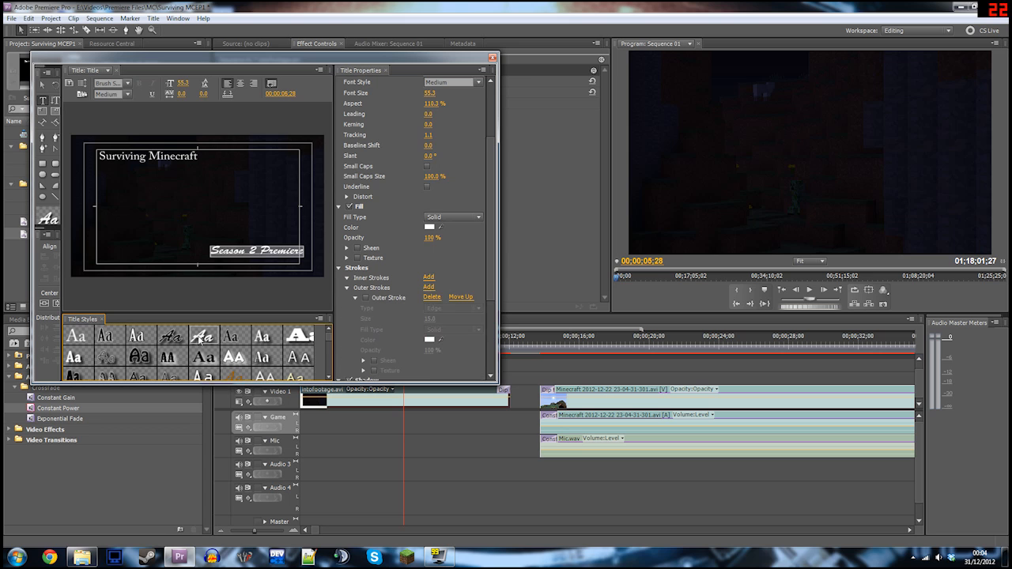
{"action": "left_click", "coordinate": [430, 227]}
{"action": "left_click", "coordinate": [521, 230]}
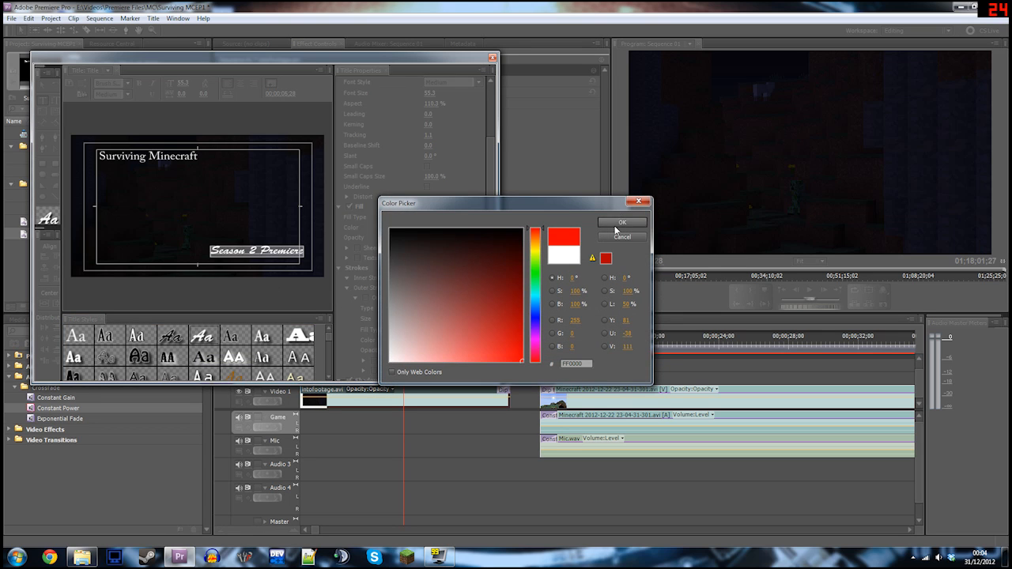
{"action": "left_click", "coordinate": [619, 223]}
Move the "Season 2 Premiere" text slightly left and down so it sits inside the side edge of the safe title margin.
{"action": "left_click", "coordinate": [43, 85]}
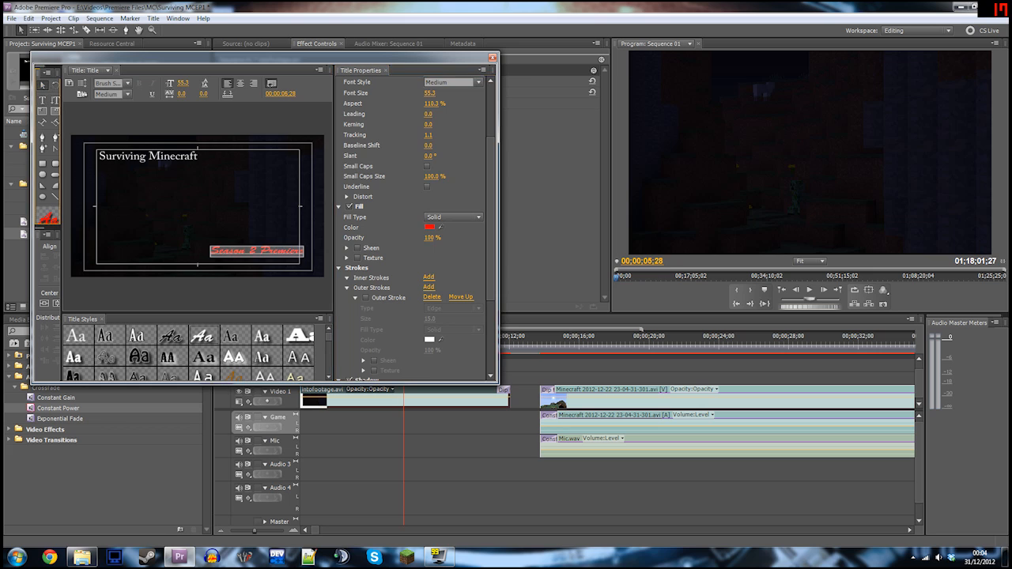
{"action": "left_click", "coordinate": [190, 212]}
{"action": "left_click_drag", "start_coordinate": [256, 251], "coordinate": [247, 256]}
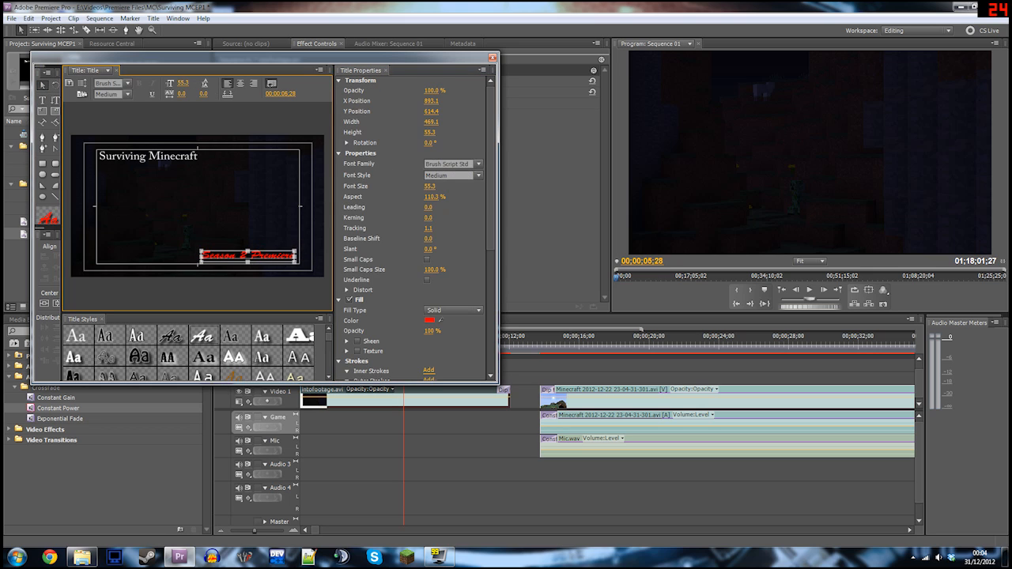
{"action": "left_click", "coordinate": [230, 217]}
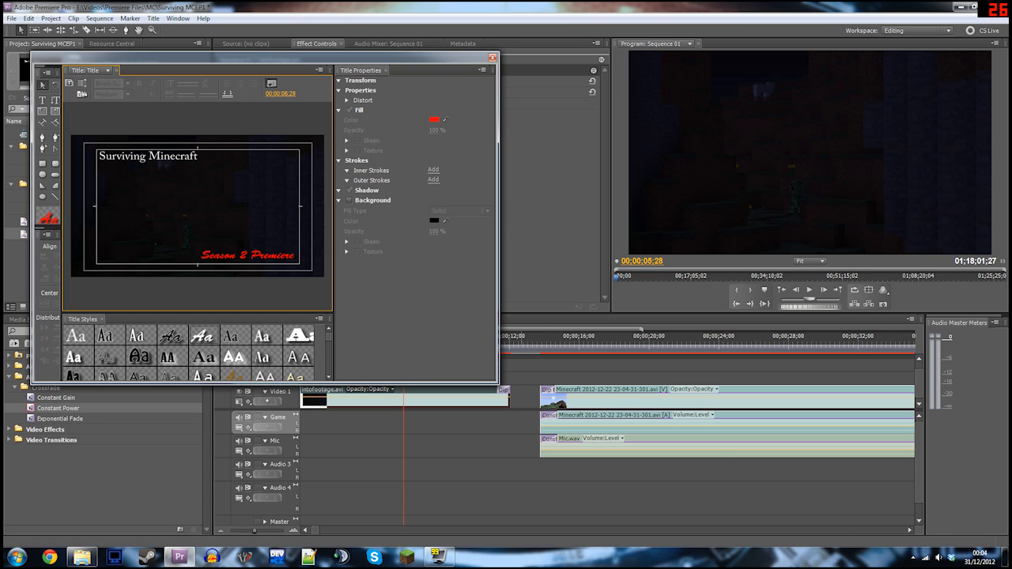
Close the title editor, place Title on Video 2 above the intro footage, and extend it to the end of intofootage.avi.
{"action": "left_click", "coordinate": [492, 58]}
{"action": "left_click_drag", "start_coordinate": [39, 234], "coordinate": [315, 380]}
{"action": "left_click_drag", "start_coordinate": [386, 378], "coordinate": [511, 378]}
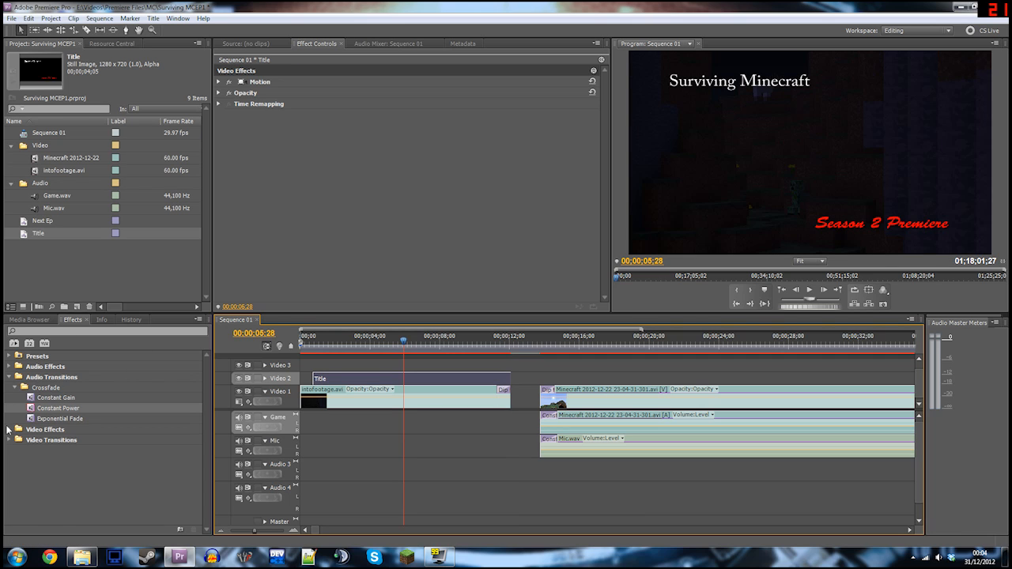
Apply a Cross Dissolve video transition to both the end and the start of the Title clip on Video 2.
{"action": "left_click", "coordinate": [9, 430]}
{"action": "left_click", "coordinate": [10, 431]}
{"action": "left_click", "coordinate": [10, 440]}
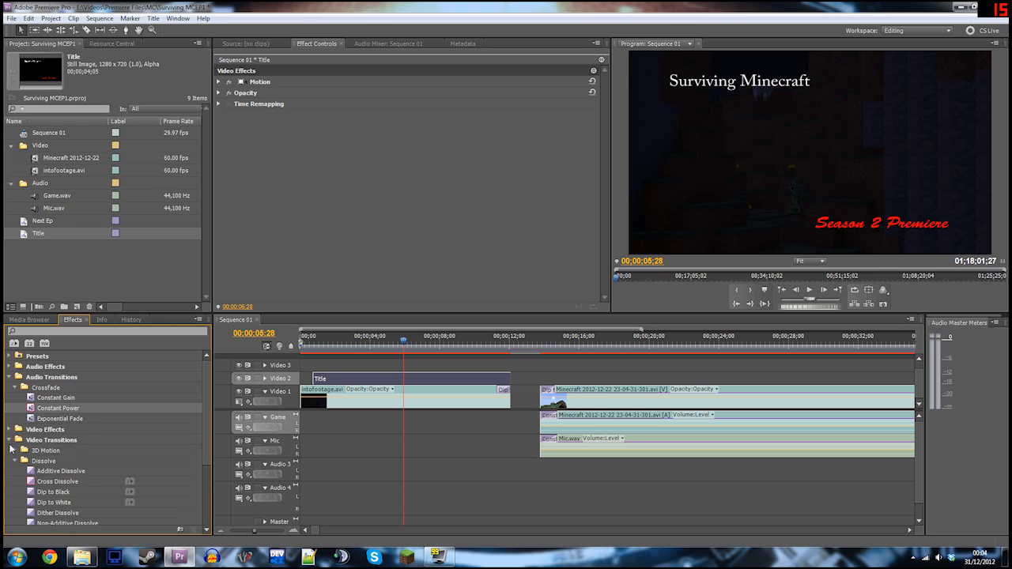
{"action": "left_click_drag", "start_coordinate": [36, 482], "coordinate": [504, 379]}
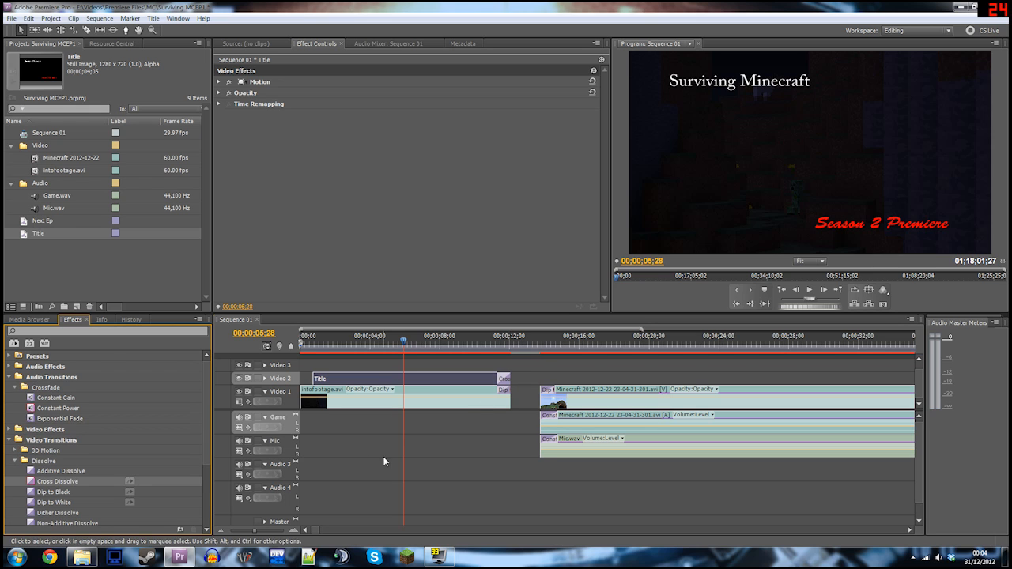
{"action": "left_click", "coordinate": [383, 455]}
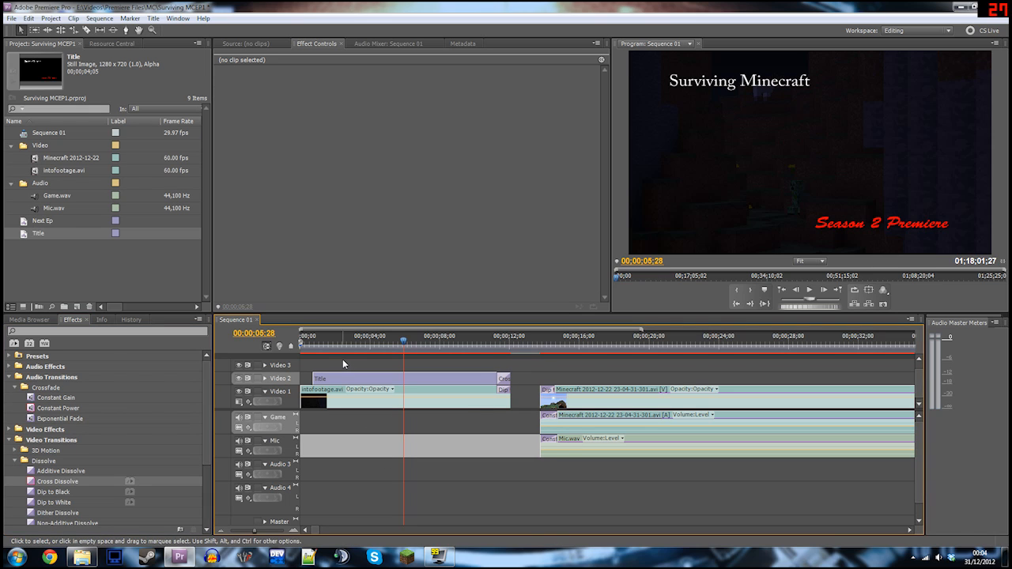
{"action": "left_click_drag", "start_coordinate": [318, 381], "coordinate": [320, 381]}
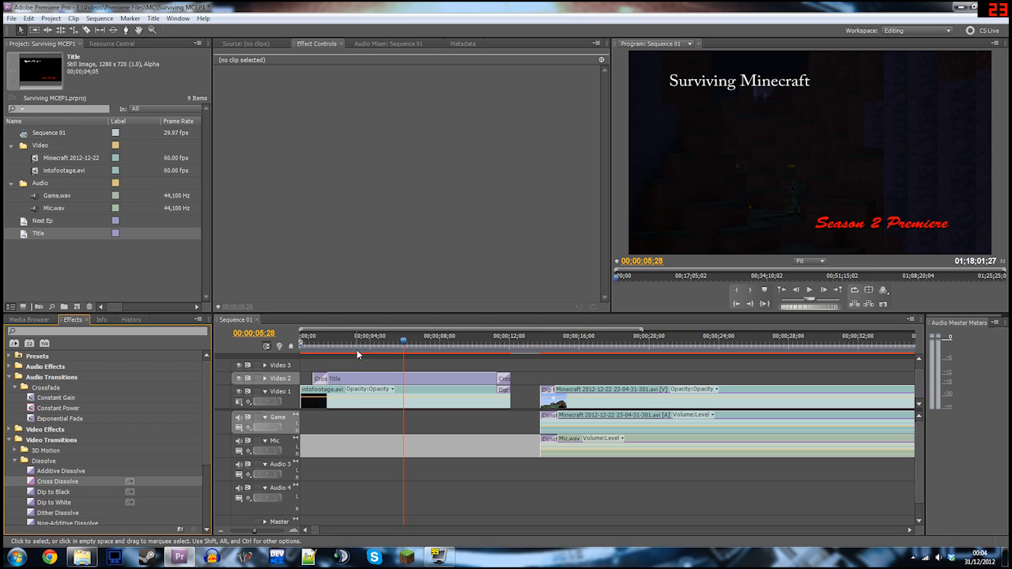
Preview the intro and lengthen the title's closing Cross Dissolve to about 2;08 and the intro footage's Dip to Black to about 1;27.
{"action": "left_click_drag", "start_coordinate": [333, 345], "coordinate": [293, 346]}
{"action": "key", "text": "space"}
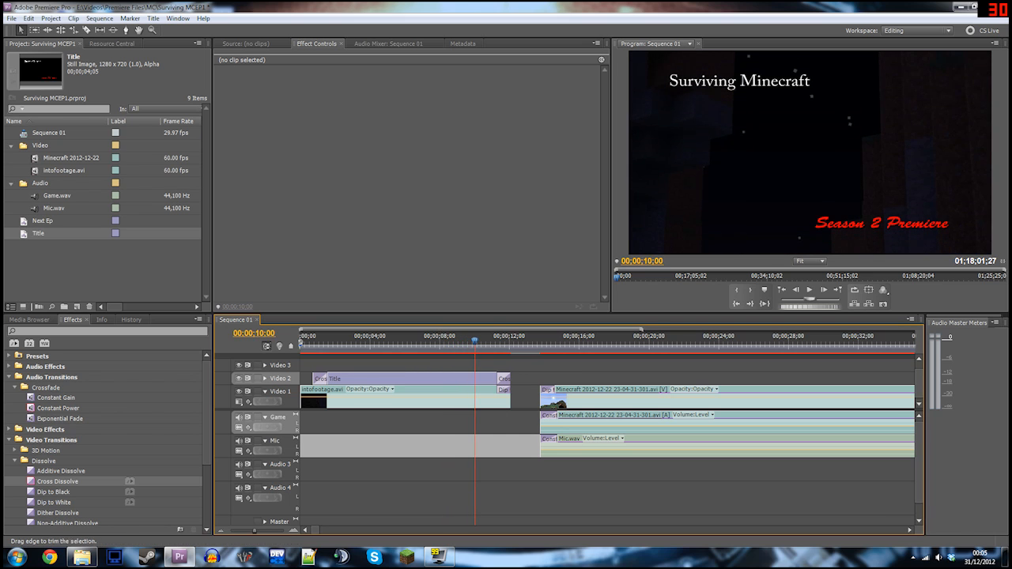
{"action": "left_click_drag", "start_coordinate": [498, 379], "coordinate": [473, 380]}
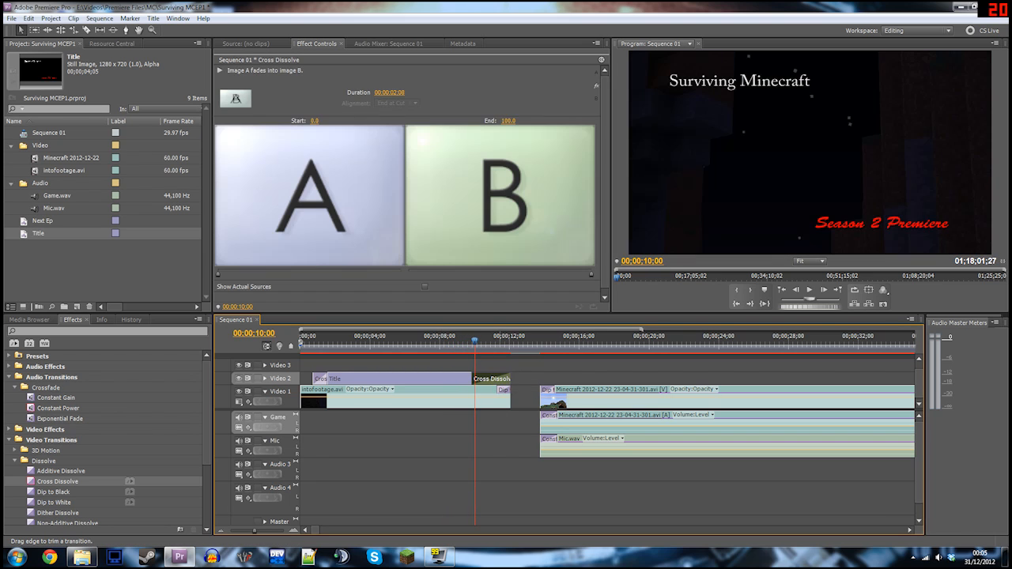
{"action": "key", "text": "space"}
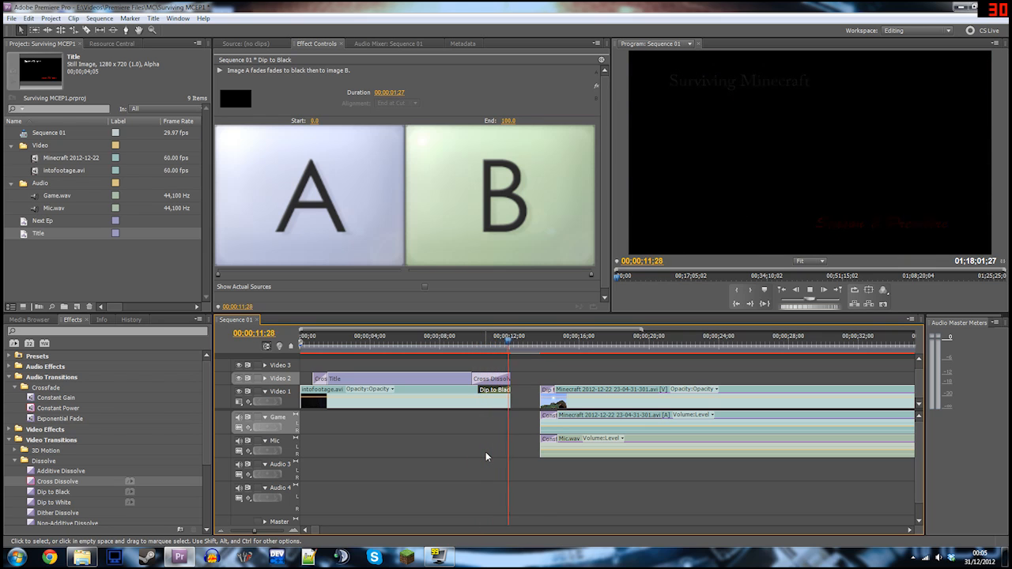
{"action": "left_click", "coordinate": [454, 446]}
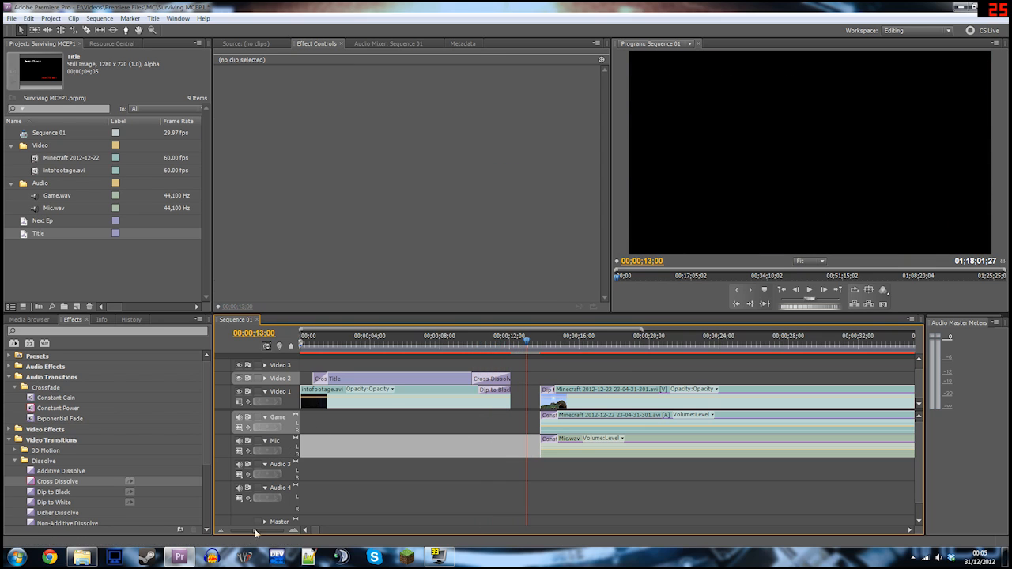
Import the Wind-Heavy and Sizzle 2 sound files from the Dropbox folder into the project.
{"action": "right_click", "coordinate": [951, 557]}
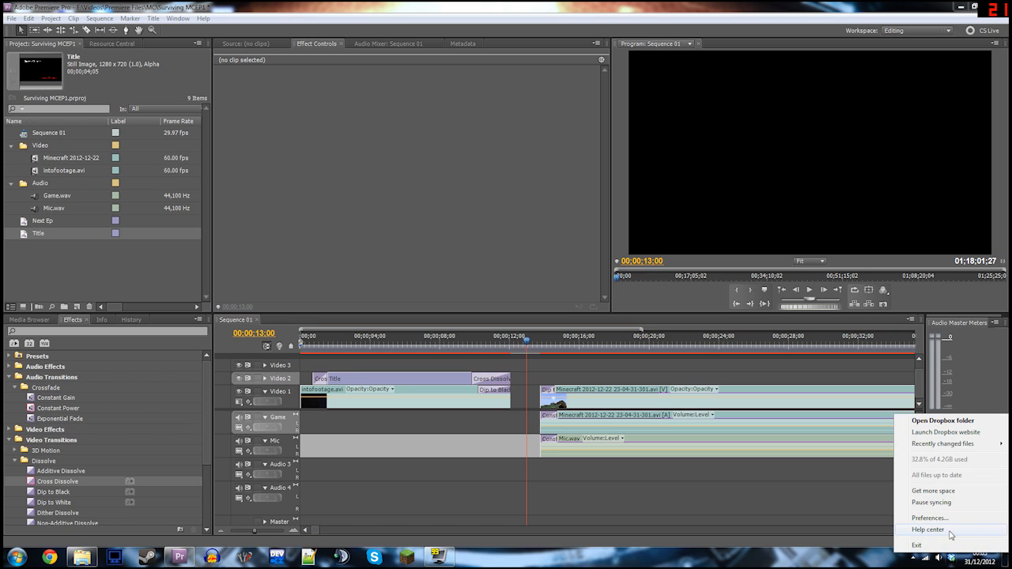
{"action": "left_click", "coordinate": [936, 423]}
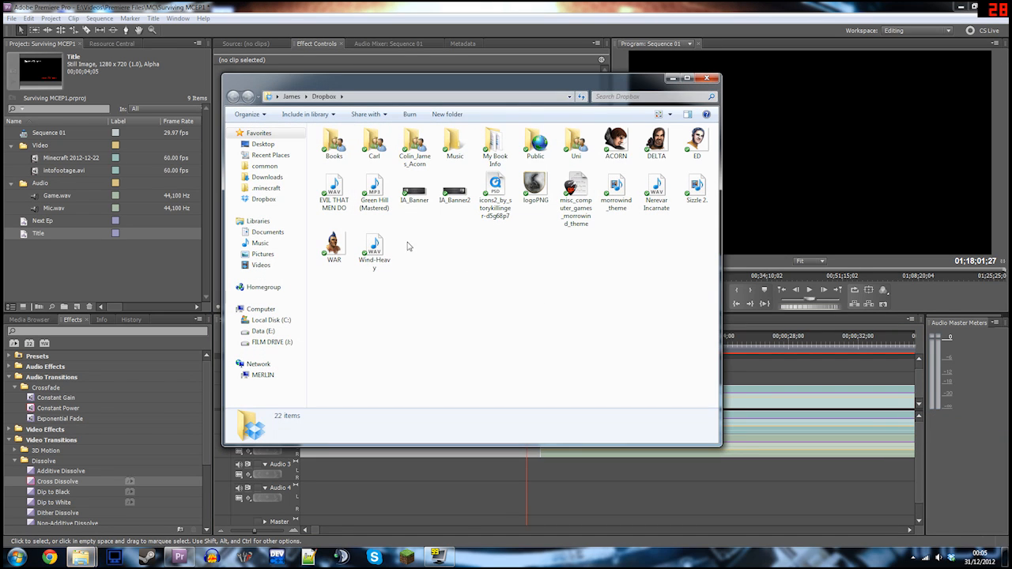
{"action": "left_click", "coordinate": [385, 257]}
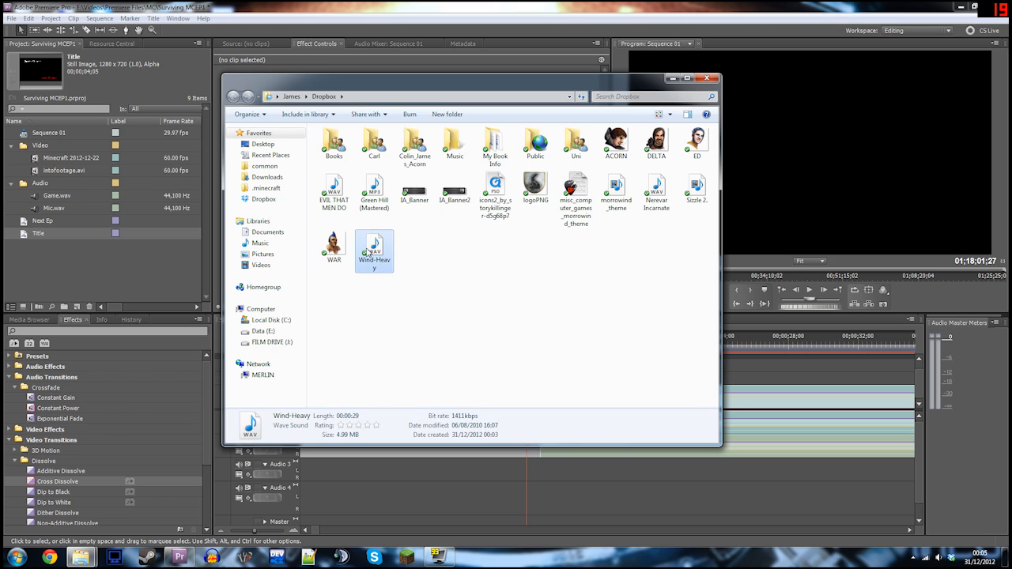
{"action": "left_click", "coordinate": [699, 190], "text": "ctrl"}
{"action": "left_click_drag", "start_coordinate": [680, 192], "coordinate": [54, 268]}
{"action": "left_click", "coordinate": [72, 262]}
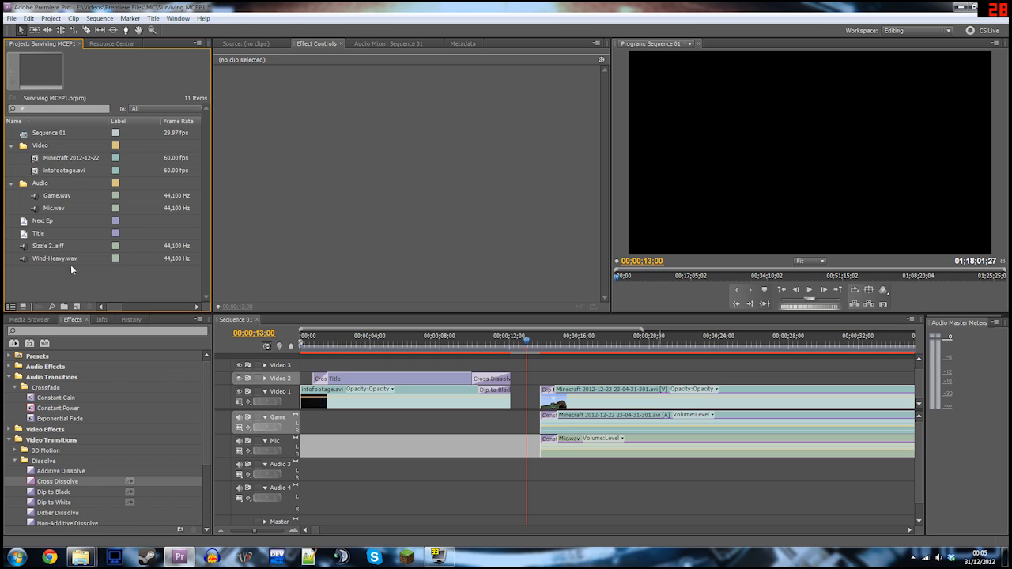
Create a project bin named Sounds and move Wind-Heavy.wav and the Sizzle 2 file into it.
{"action": "left_click", "coordinate": [12, 184]}
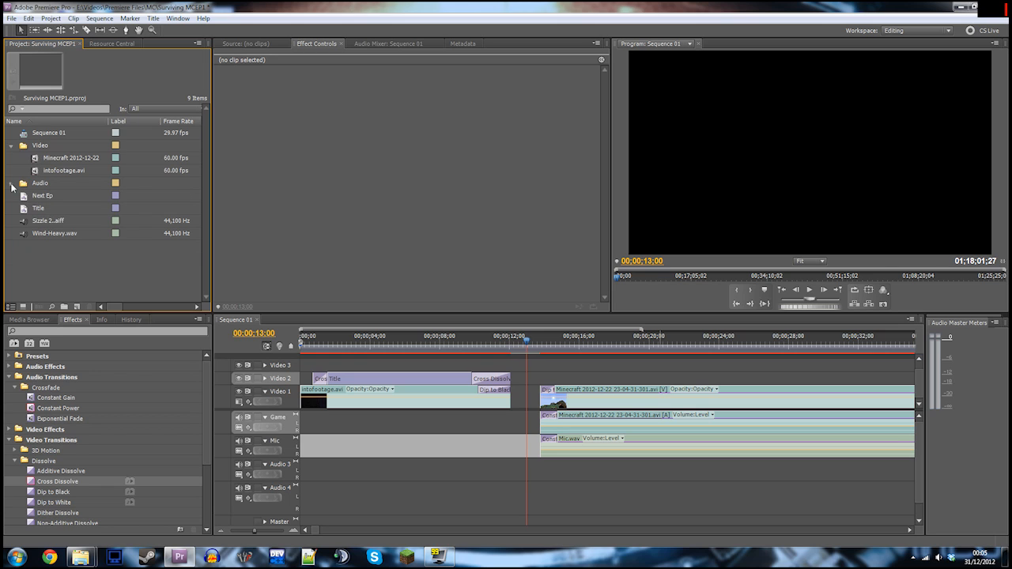
{"action": "right_click", "coordinate": [57, 270]}
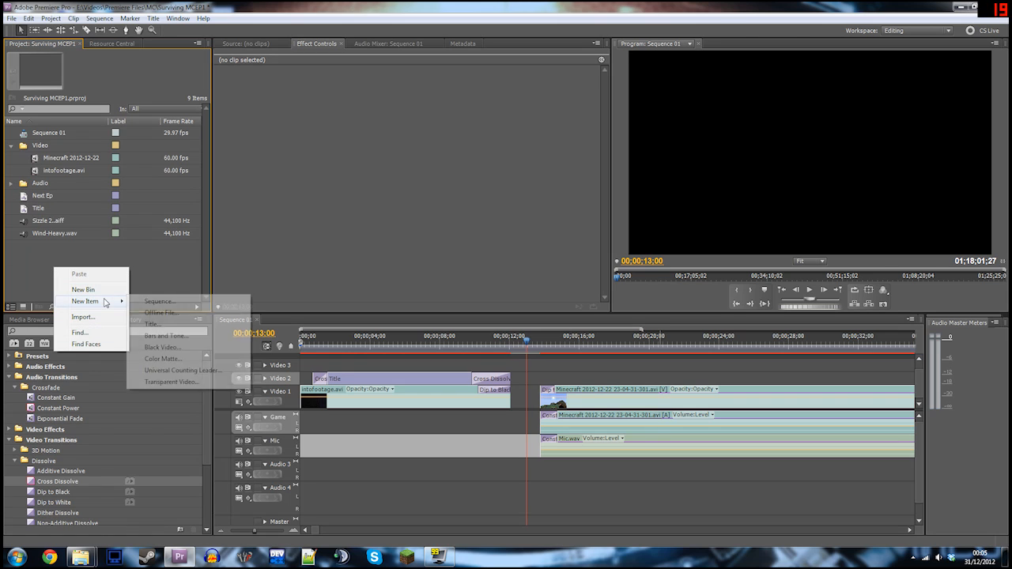
{"action": "left_click", "coordinate": [83, 289]}
{"action": "type", "text": "Sounds"}
{"action": "key", "text": "Return"}
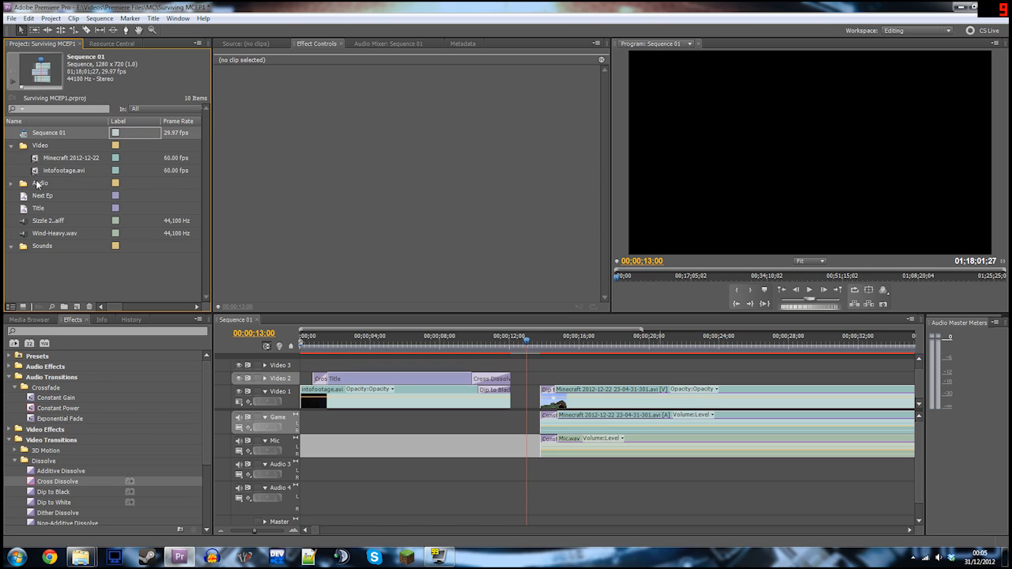
{"action": "left_click", "coordinate": [21, 234]}
{"action": "left_click", "coordinate": [31, 223], "text": "shift"}
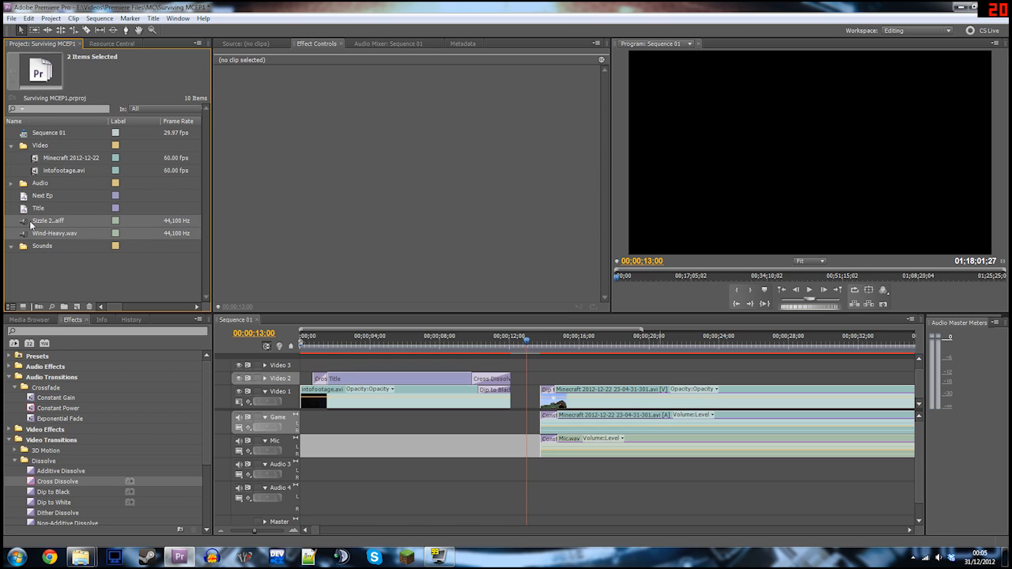
{"action": "left_click_drag", "start_coordinate": [43, 242], "coordinate": [42, 246]}
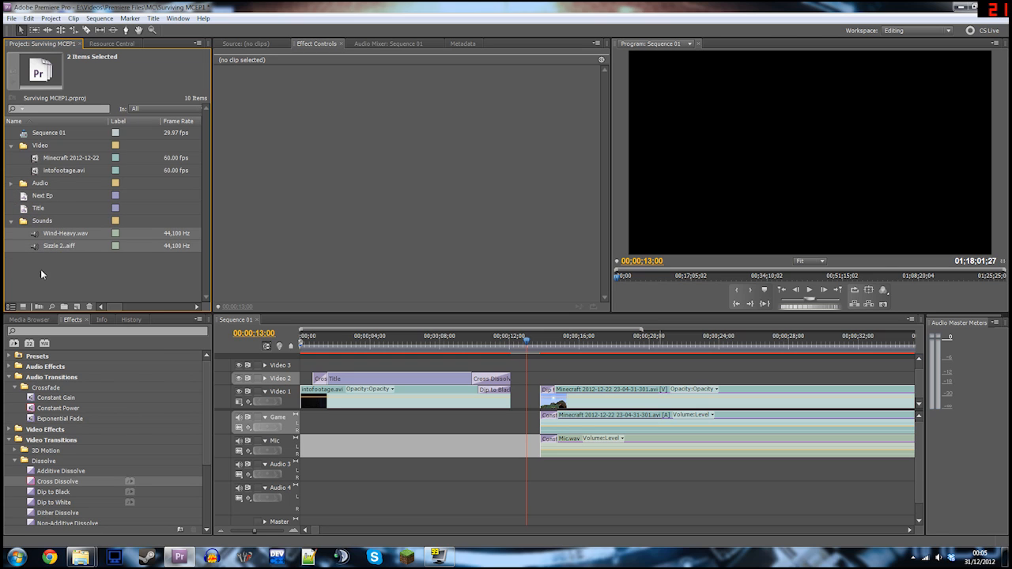
Create a bin named Titles, move Next Ep and Title into it, and collapse the Titles and Video bins.
{"action": "left_click", "coordinate": [39, 271]}
{"action": "right_click", "coordinate": [39, 272]}
{"action": "left_click", "coordinate": [81, 293]}
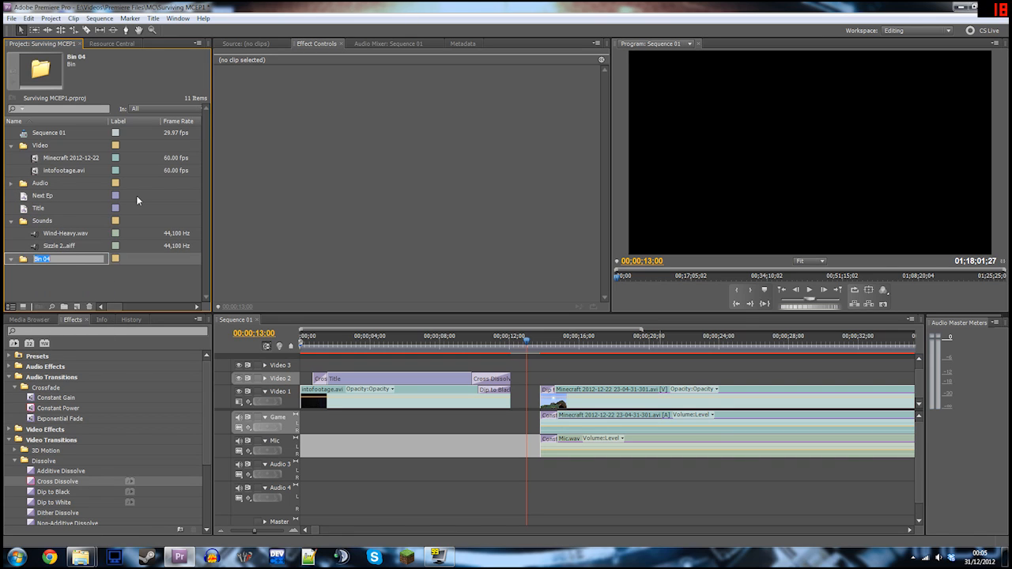
{"action": "key", "text": "Return"}
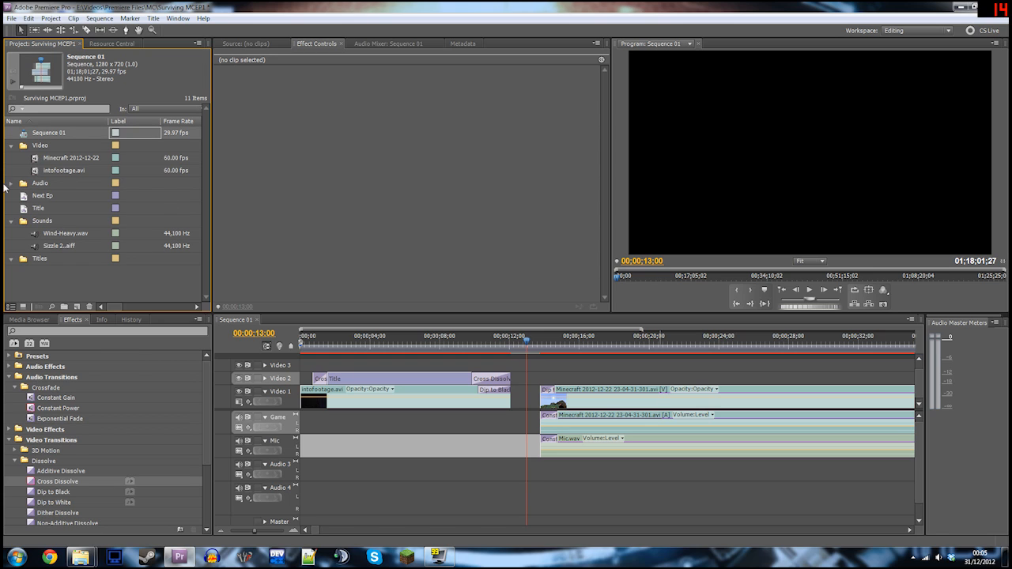
{"action": "left_click_drag", "start_coordinate": [14, 199], "coordinate": [30, 198]}
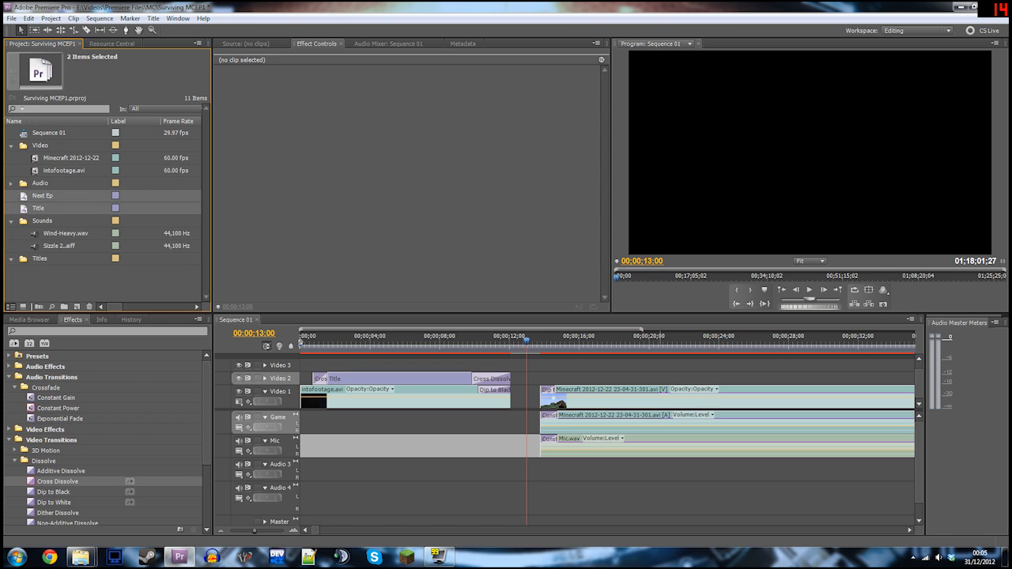
{"action": "left_click_drag", "start_coordinate": [35, 259], "coordinate": [25, 259]}
{"action": "left_click", "coordinate": [10, 234]}
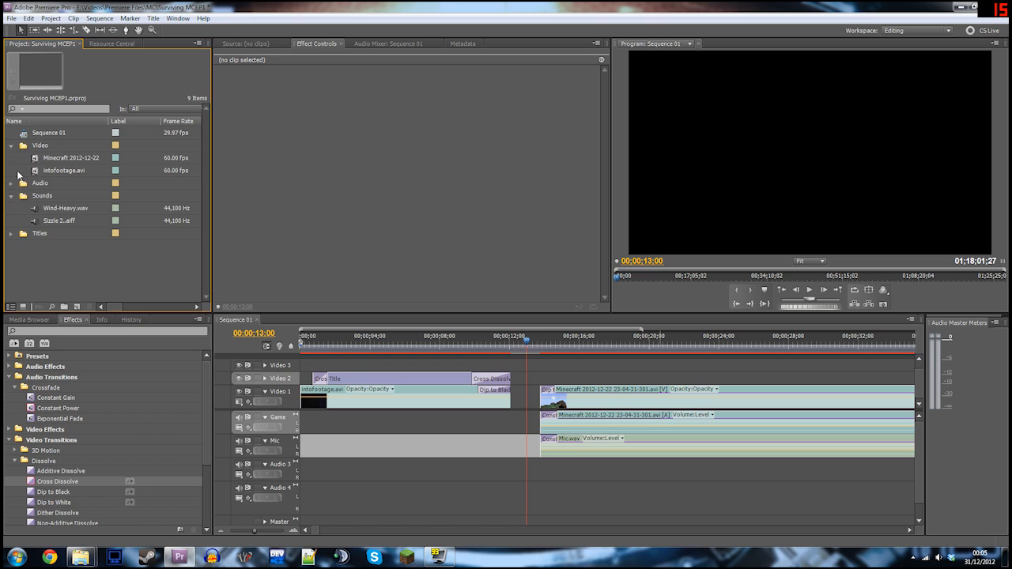
{"action": "left_click", "coordinate": [11, 145]}
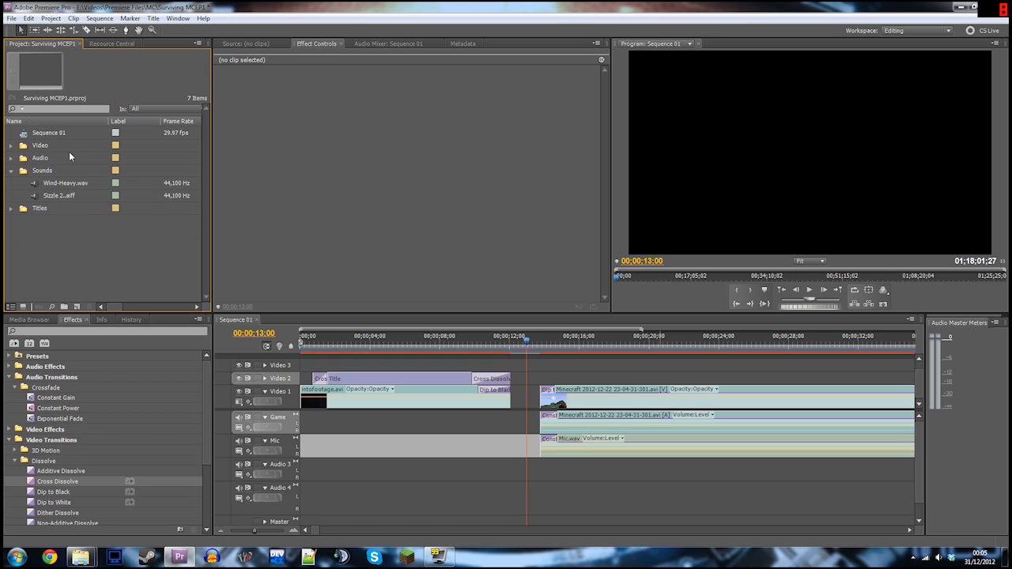
Place Wind-Heavy.wav at the start of Audio 3, cut it at 00;00;13;00, and delete the part after the cut.
{"action": "left_click_drag", "start_coordinate": [44, 183], "coordinate": [302, 471]}
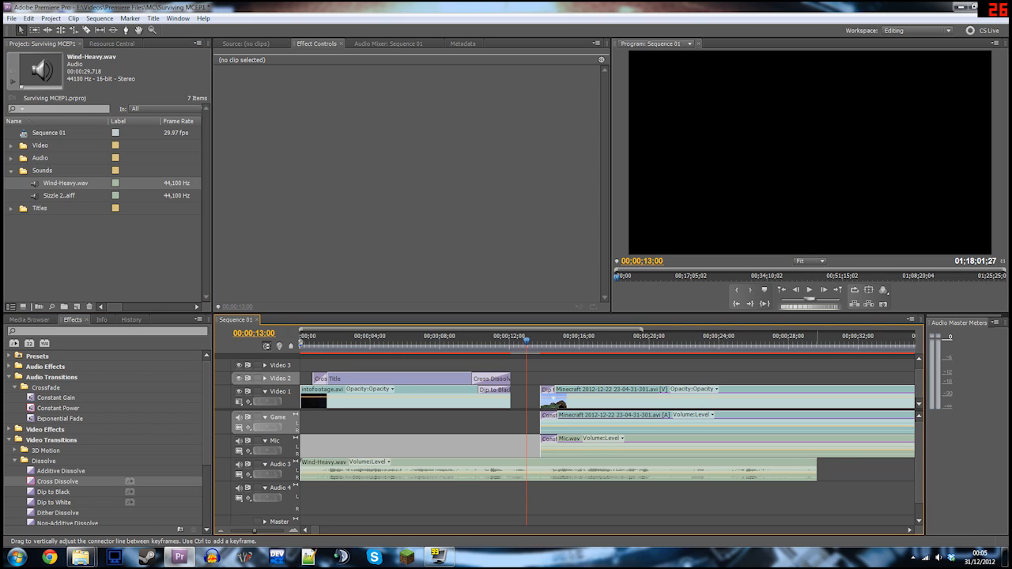
{"action": "key", "text": "c"}
{"action": "key", "text": "v"}
{"action": "key", "text": "c"}
{"action": "left_click", "coordinate": [526, 467]}
{"action": "key", "text": "v"}
{"action": "left_click", "coordinate": [543, 468]}
{"action": "key", "text": "Delete"}
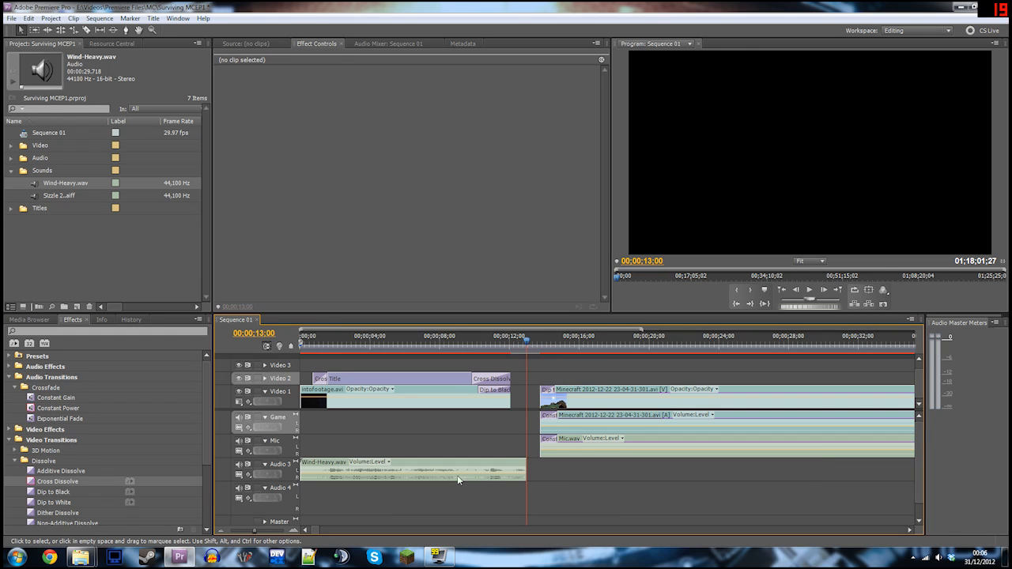
Trim the end of the Wind-Heavy.wav clip on Audio 3 to match the end of the intro footage.
{"action": "left_click", "coordinate": [513, 354]}
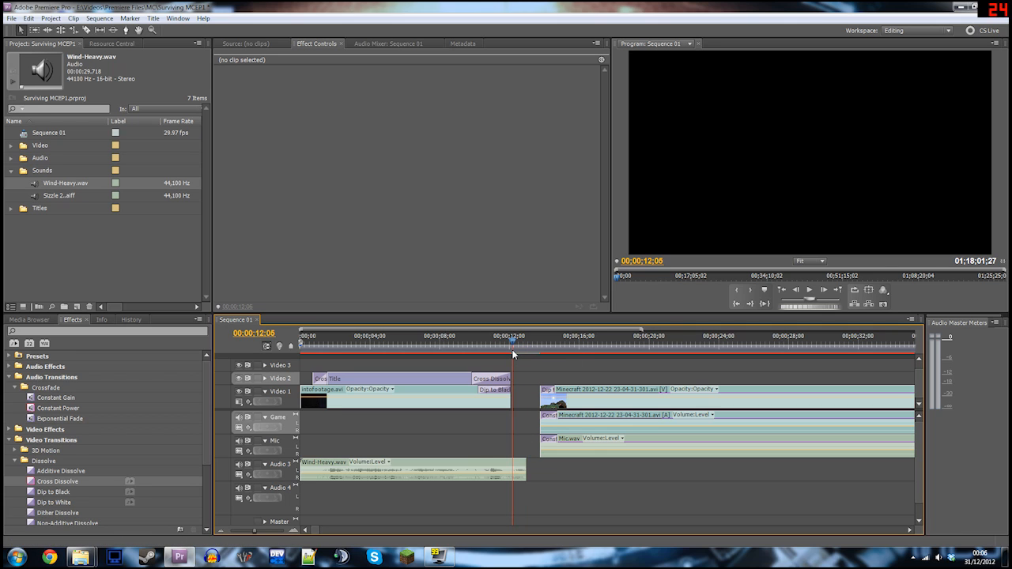
{"action": "left_click", "coordinate": [503, 354]}
{"action": "left_click_drag", "start_coordinate": [526, 471], "coordinate": [510, 472]}
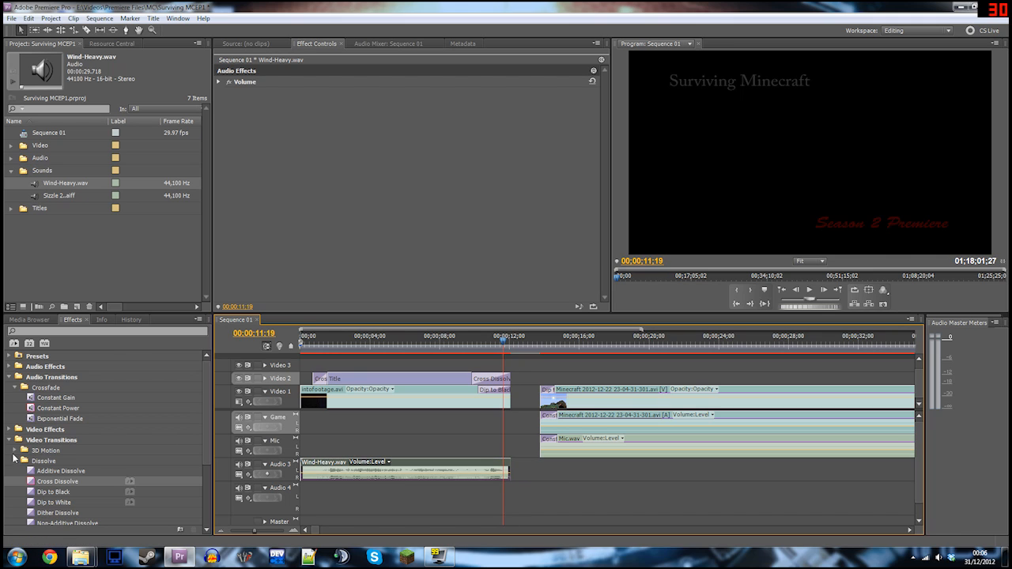
Add a Constant Power crossfade to the end of Wind-Heavy.wav and lengthen it to begin slightly before the title's closing Cross Dissolve.
{"action": "left_click", "coordinate": [11, 443]}
{"action": "left_click_drag", "start_coordinate": [35, 409], "coordinate": [431, 470]}
{"action": "left_click_drag", "start_coordinate": [503, 476], "coordinate": [503, 474]}
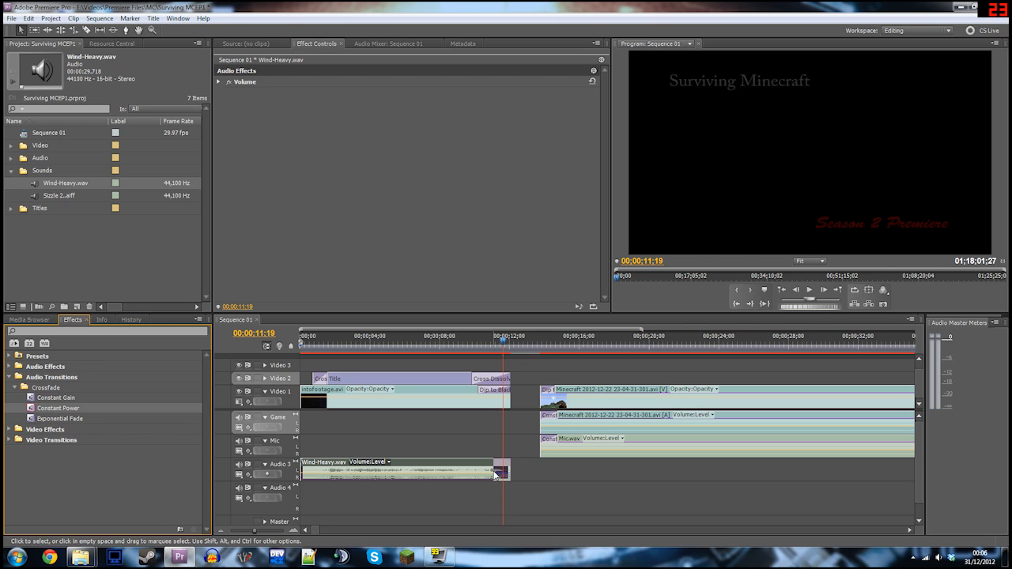
{"action": "left_click", "coordinate": [535, 491]}
{"action": "left_click_drag", "start_coordinate": [48, 408], "coordinate": [463, 469]}
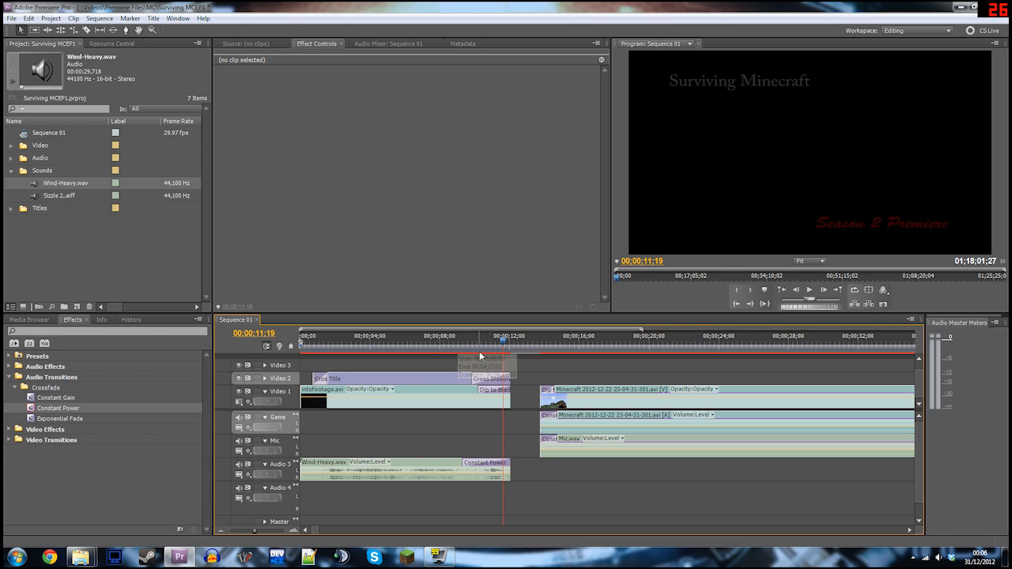
Lower the volume level of the Wind-Heavy.wav clip and play the intro back from the start.
{"action": "left_click", "coordinate": [399, 471]}
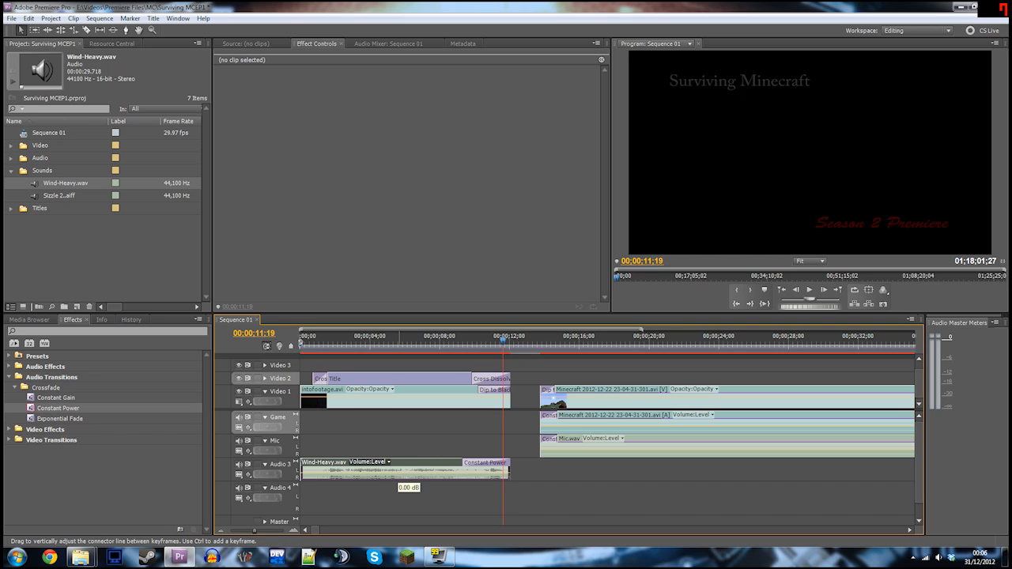
{"action": "left_click_drag", "start_coordinate": [402, 473], "coordinate": [402, 474]}
{"action": "left_click_drag", "start_coordinate": [500, 341], "coordinate": [299, 345]}
{"action": "key", "text": "space"}
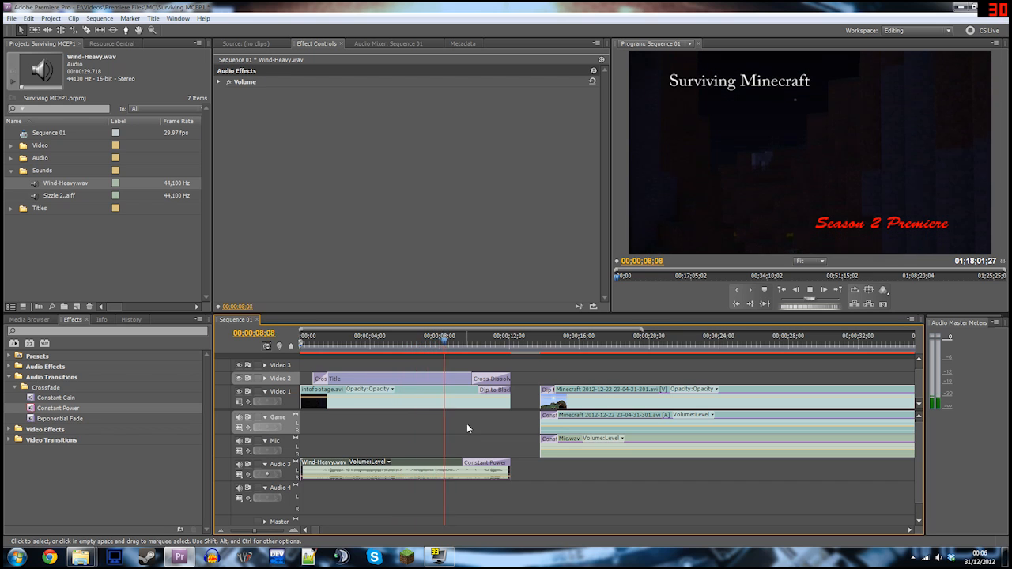
{"action": "key", "text": "space"}
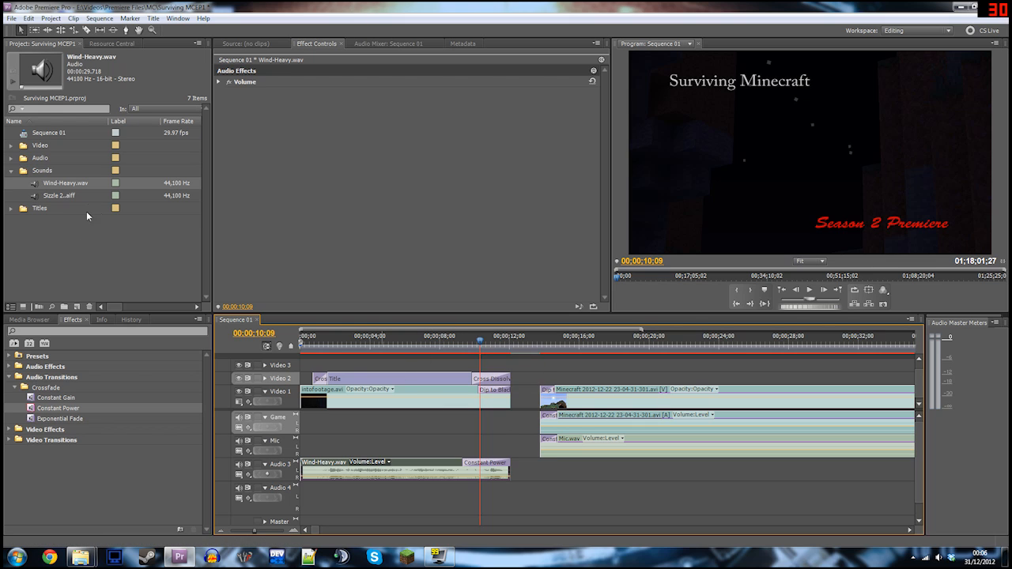
Place Sizzle 2..aiff on a new audio track below Audio 4, starting under the title's closing Cross Dissolve.
{"action": "left_click", "coordinate": [38, 198]}
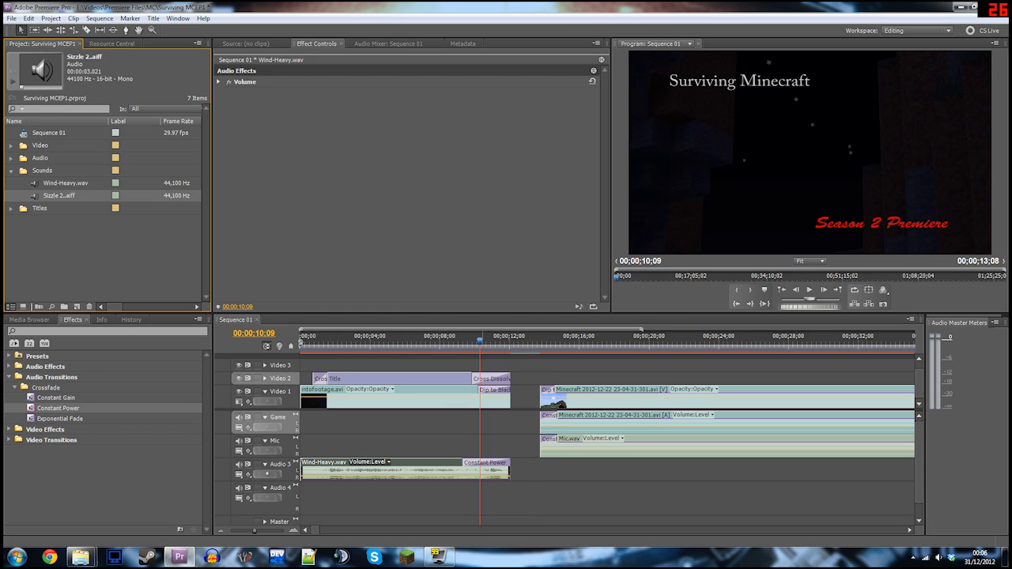
{"action": "left_click_drag", "start_coordinate": [919, 500], "coordinate": [916, 514]}
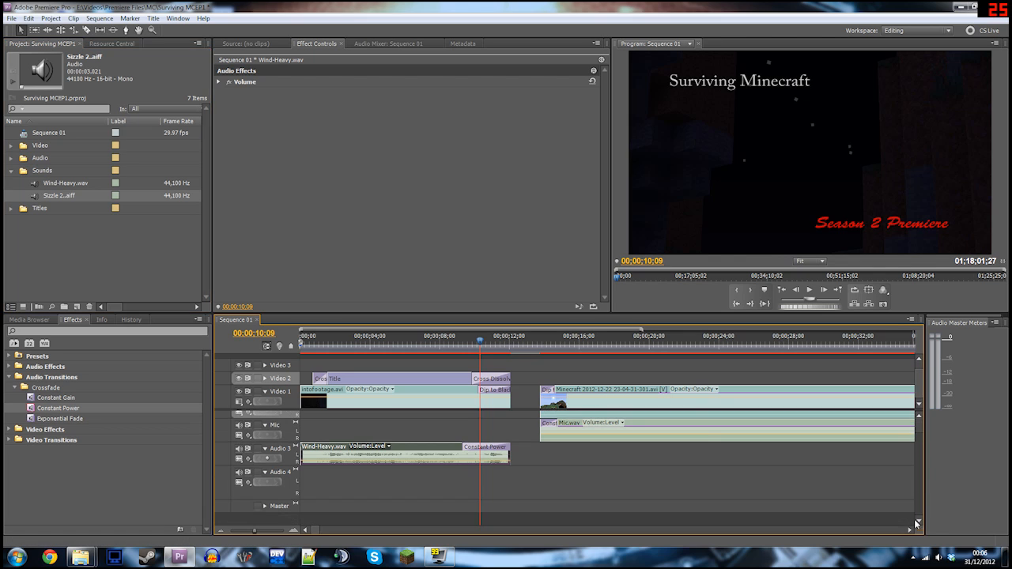
{"action": "left_click_drag", "start_coordinate": [38, 198], "coordinate": [496, 528]}
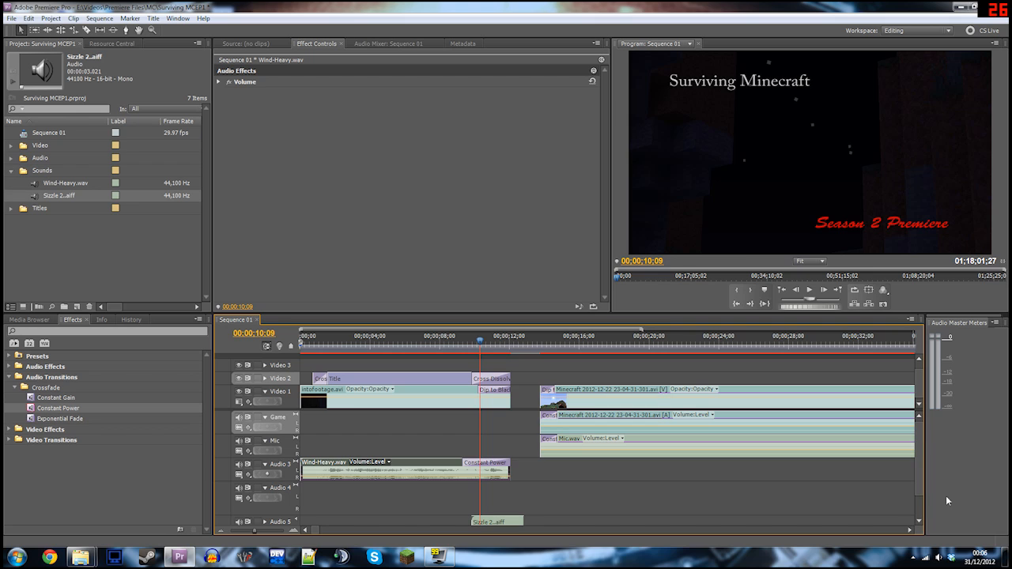
Preview Sizzle 2..aiff from a slightly later position on Audio 5, and realign its start with the title's closing Cross Dissolve.
{"action": "scroll", "coordinate": [921, 487], "scroll_direction": "down", "scroll_amount": 2}
{"action": "left_click_drag", "start_coordinate": [481, 496], "coordinate": [507, 492]}
{"action": "key", "text": "space"}
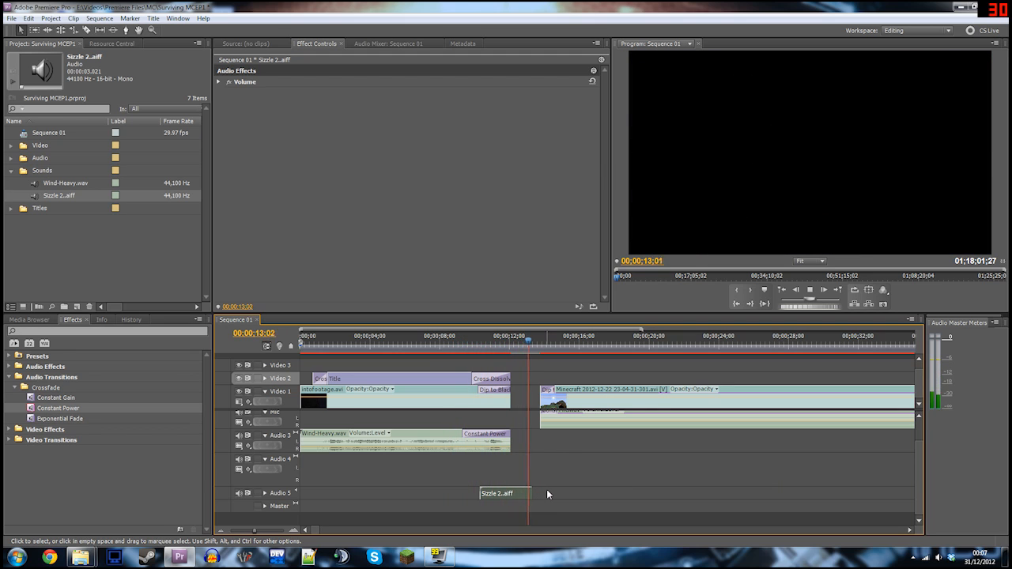
{"action": "key", "text": "space"}
{"action": "left_click_drag", "start_coordinate": [493, 493], "coordinate": [484, 493]}
{"action": "left_click", "coordinate": [584, 478]}
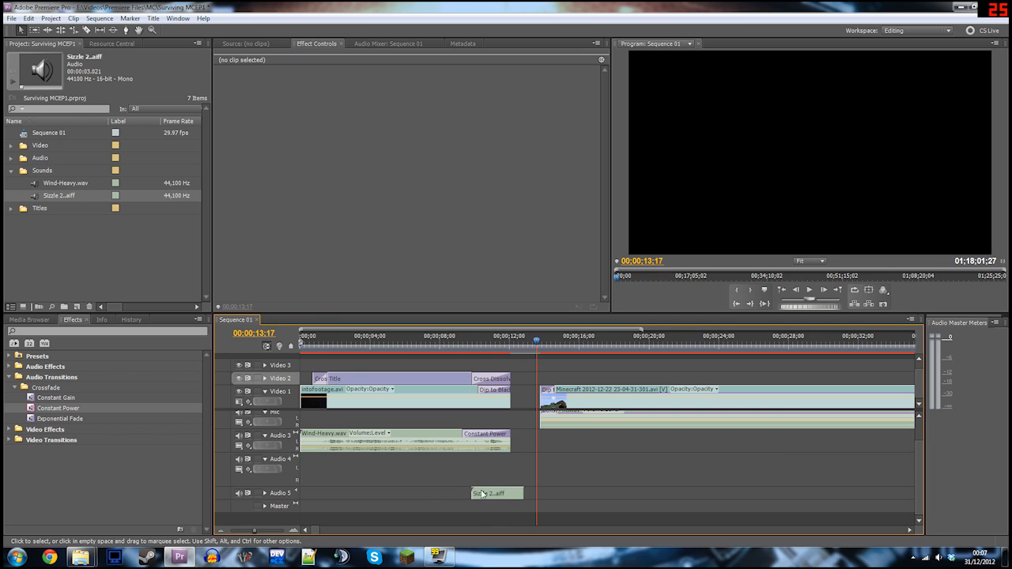
Expand Audio 5 and lower the Sizzle 2..aiff clip's volume level, with the playhead cued at about 00;00;09;08.
{"action": "left_click", "coordinate": [265, 494]}
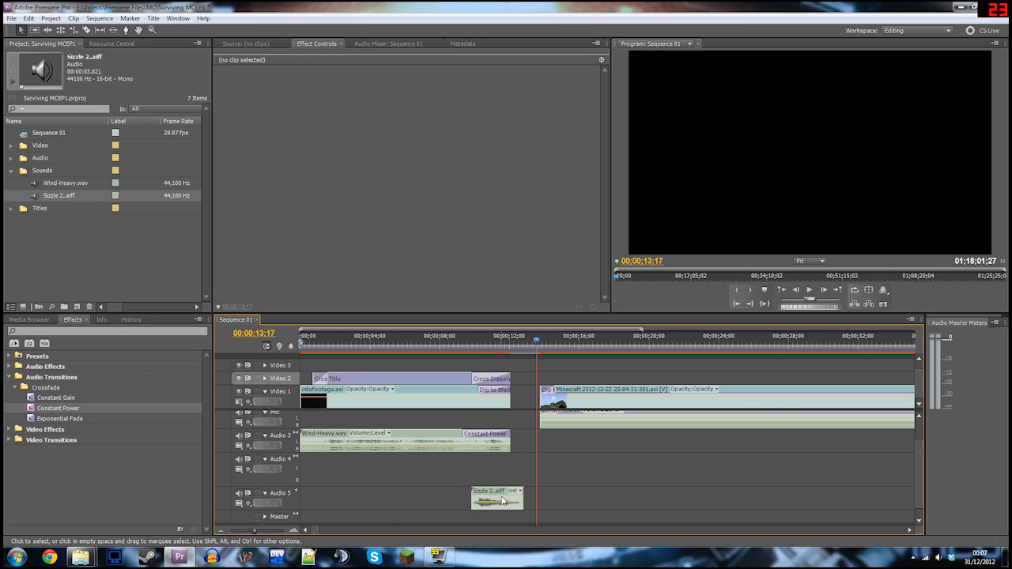
{"action": "left_click_drag", "start_coordinate": [918, 472], "coordinate": [918, 479]}
{"action": "left_click_drag", "start_coordinate": [498, 491], "coordinate": [499, 495]}
{"action": "left_click", "coordinate": [463, 345]}
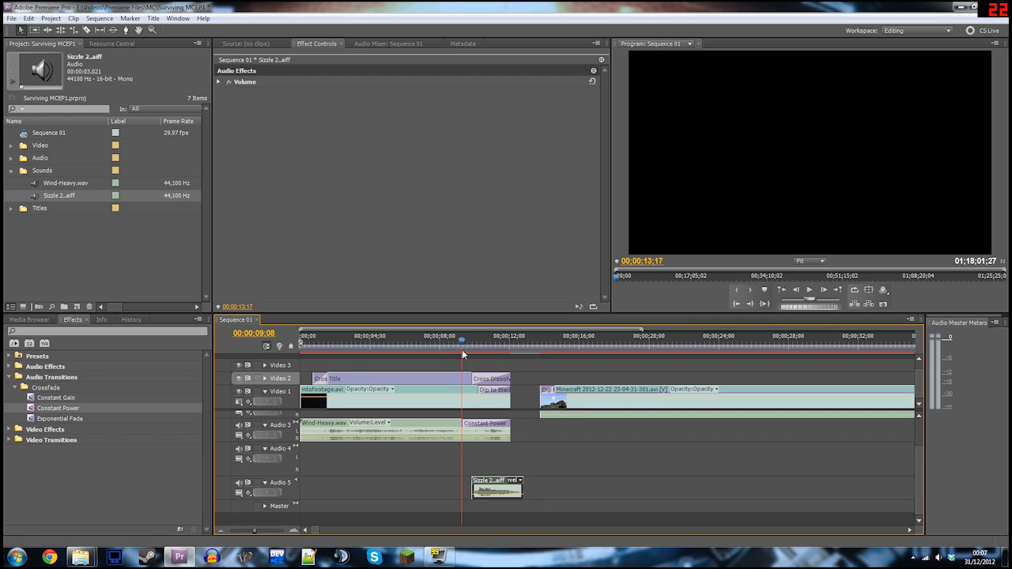
{"action": "key", "text": "space"}
{"action": "key", "text": "space"}
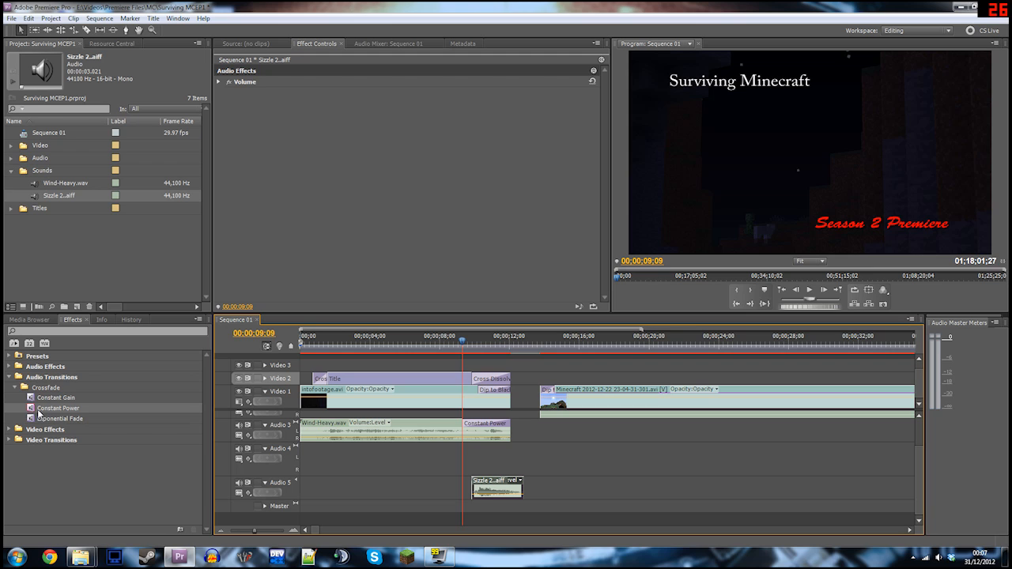
Add a Constant Gain crossfade to the start of Sizzle 2..aiff and a Constant Power crossfade to its end.
{"action": "left_click", "coordinate": [10, 378]}
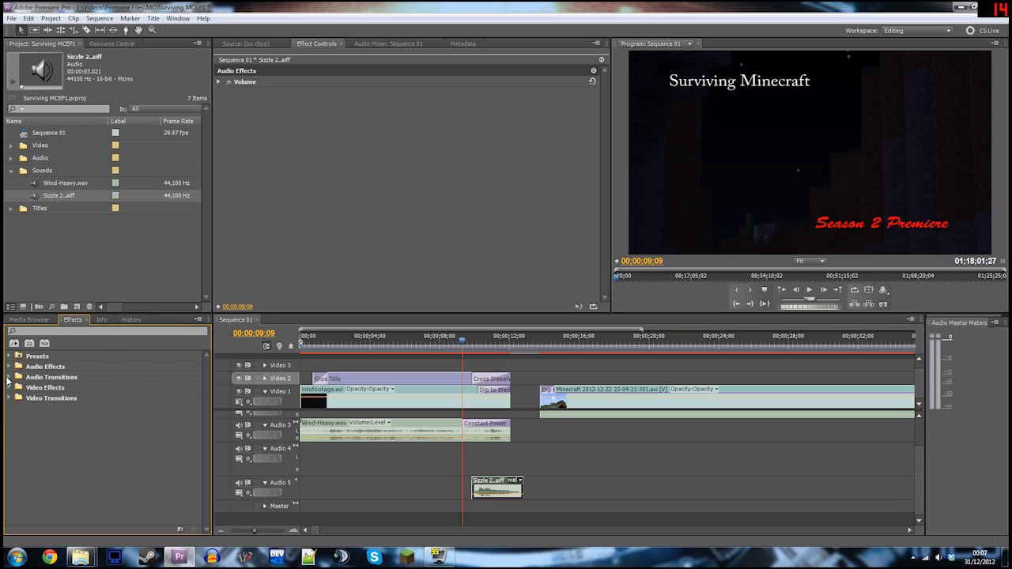
{"action": "left_click", "coordinate": [10, 378]}
{"action": "left_click_drag", "start_coordinate": [55, 398], "coordinate": [476, 487]}
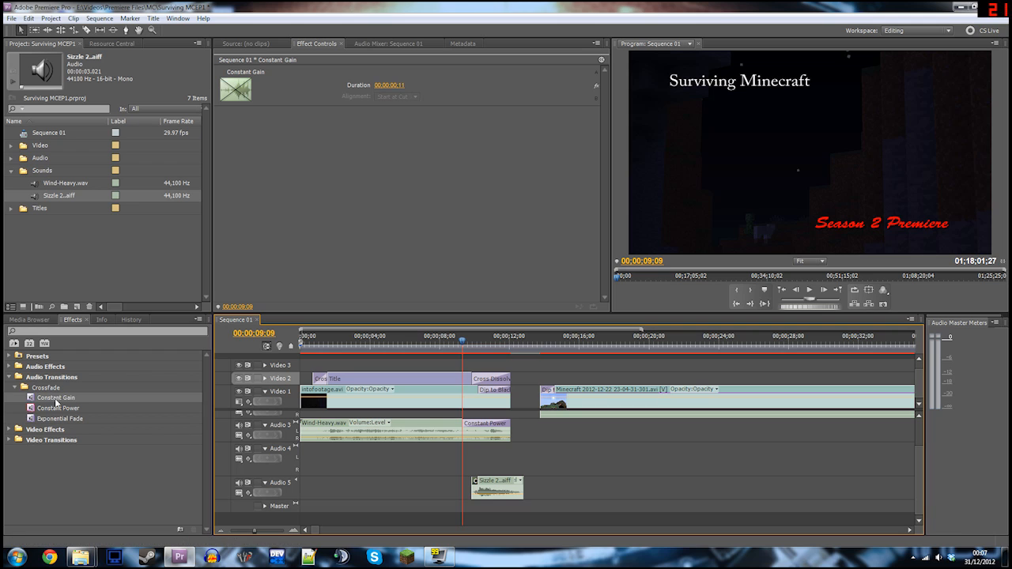
{"action": "left_click_drag", "start_coordinate": [47, 408], "coordinate": [515, 486]}
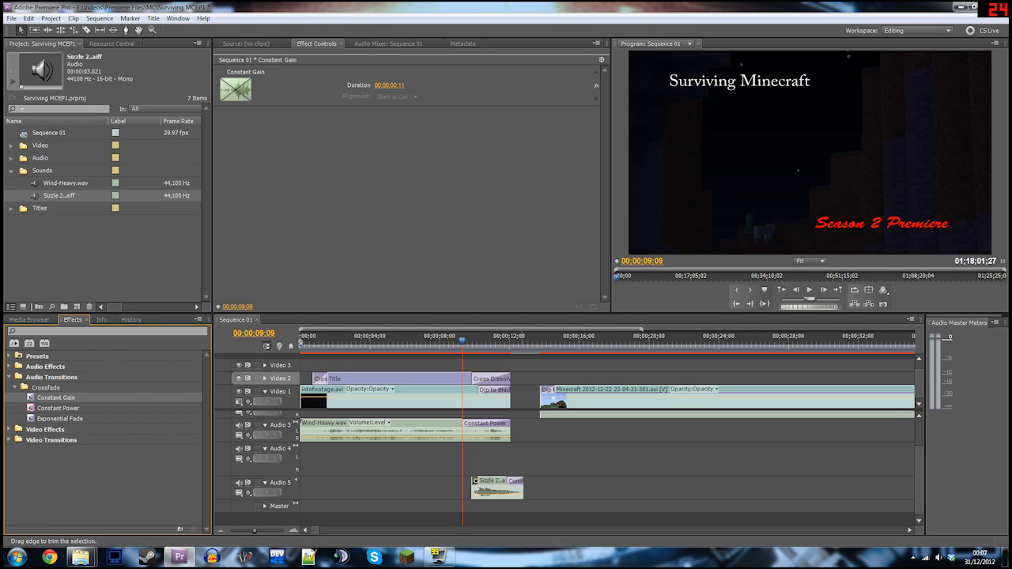
{"action": "left_click", "coordinate": [566, 486]}
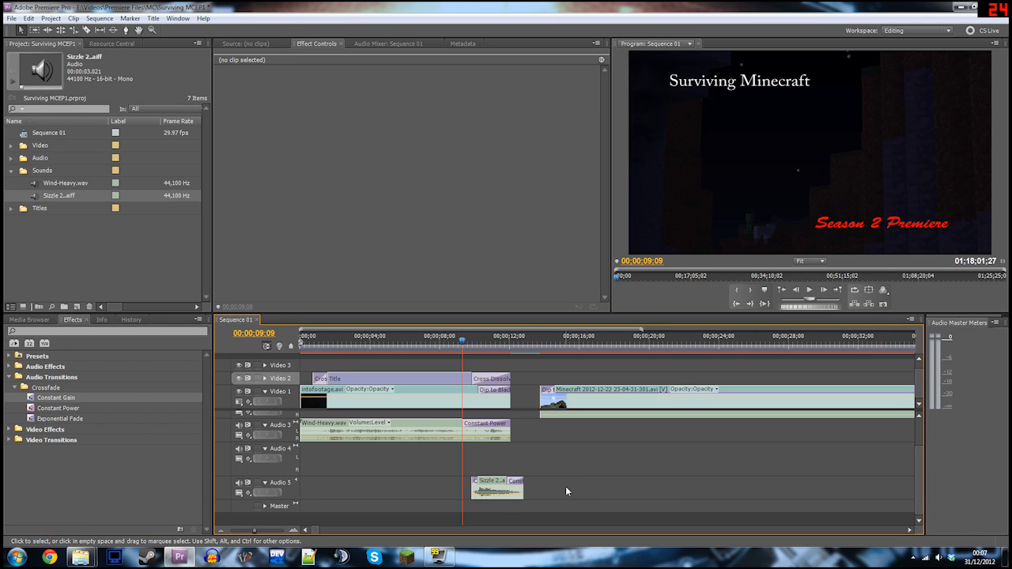
Play back the end of the intro with the sizzle sound, and replay the whole intro from the start into the gameplay.
{"action": "key", "text": "space"}
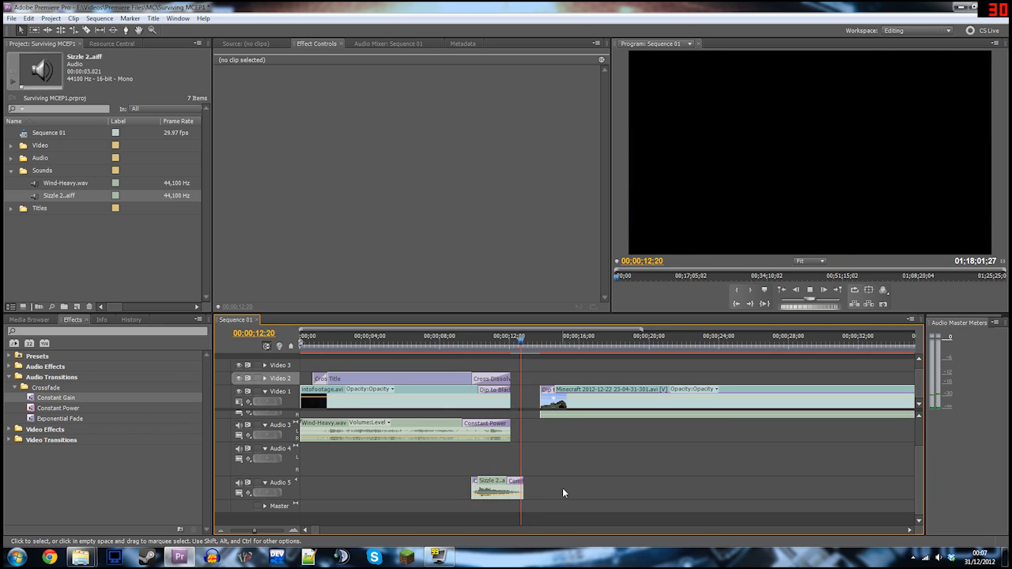
{"action": "key", "text": "space"}
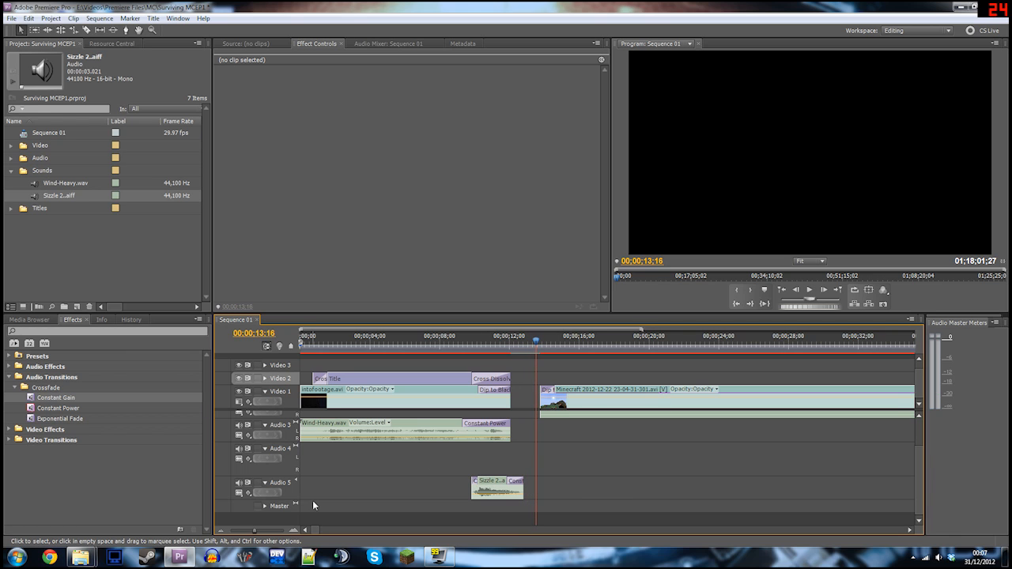
{"action": "left_click_drag", "start_coordinate": [503, 343], "coordinate": [480, 343]}
{"action": "key", "text": "Home"}
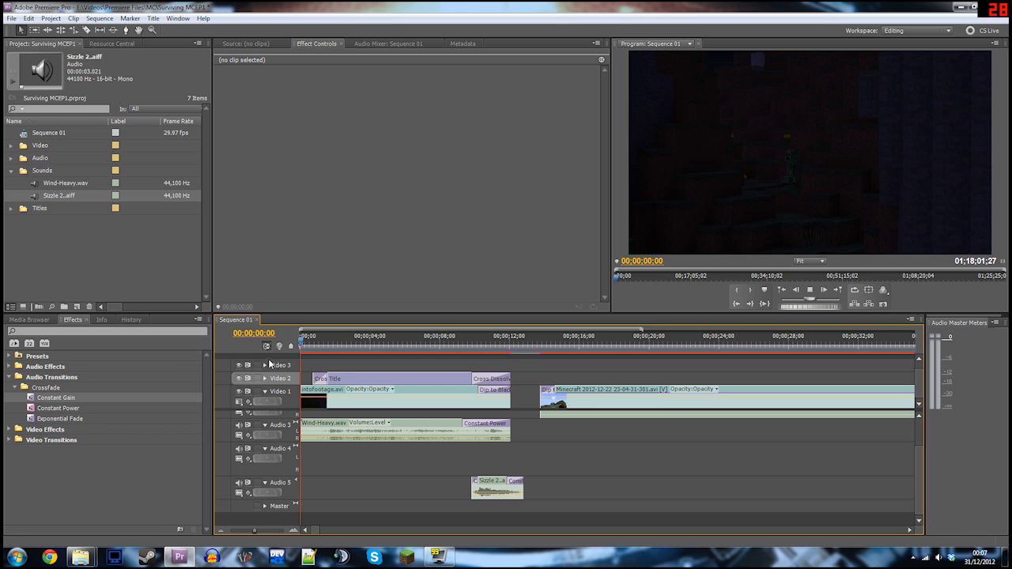
{"action": "key", "text": "space"}
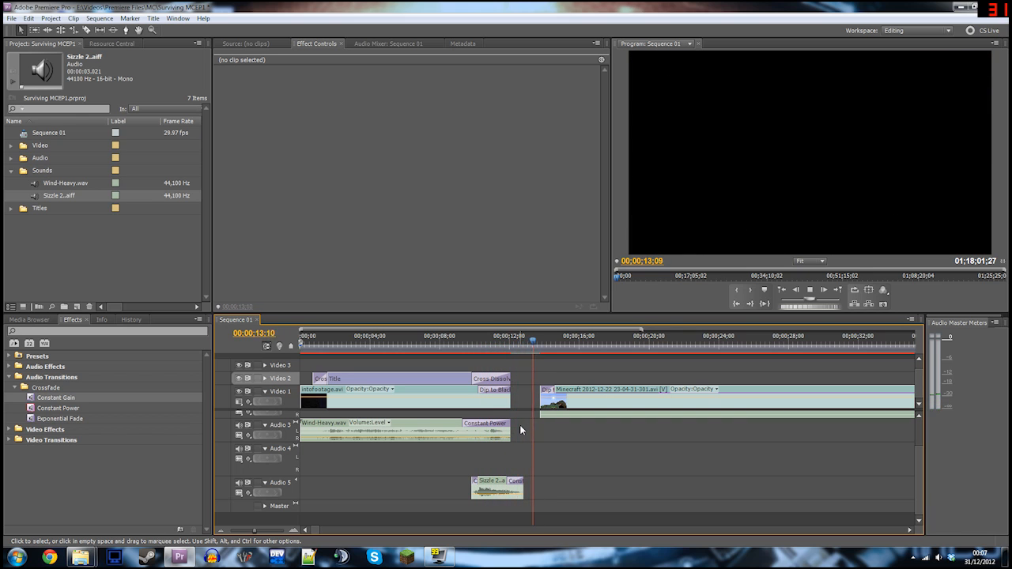
{"action": "key", "text": "space"}
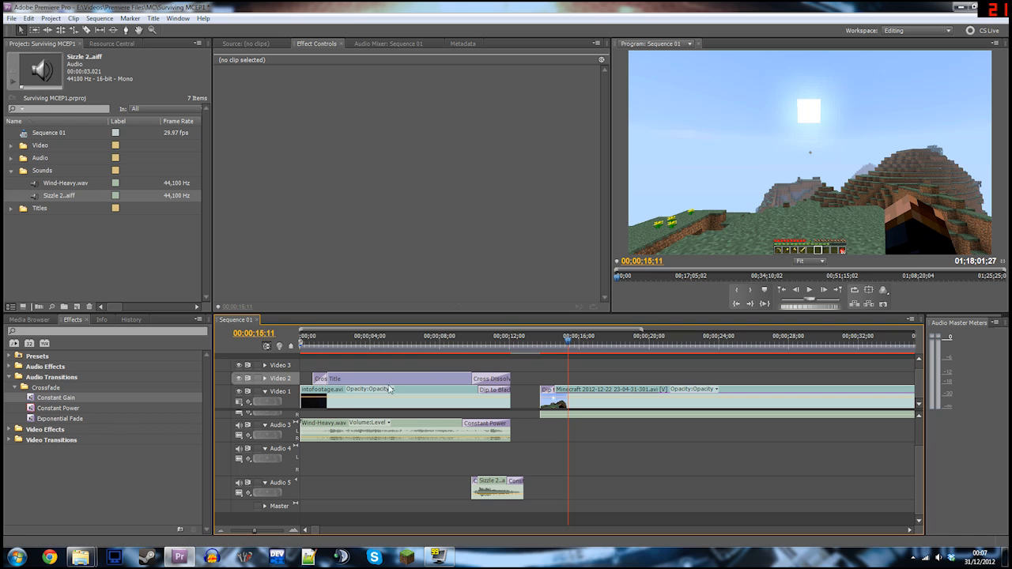
Extend the work area to the end of the last clip in the sequence and scrub through the edited episode.
{"action": "left_click", "coordinate": [246, 535]}
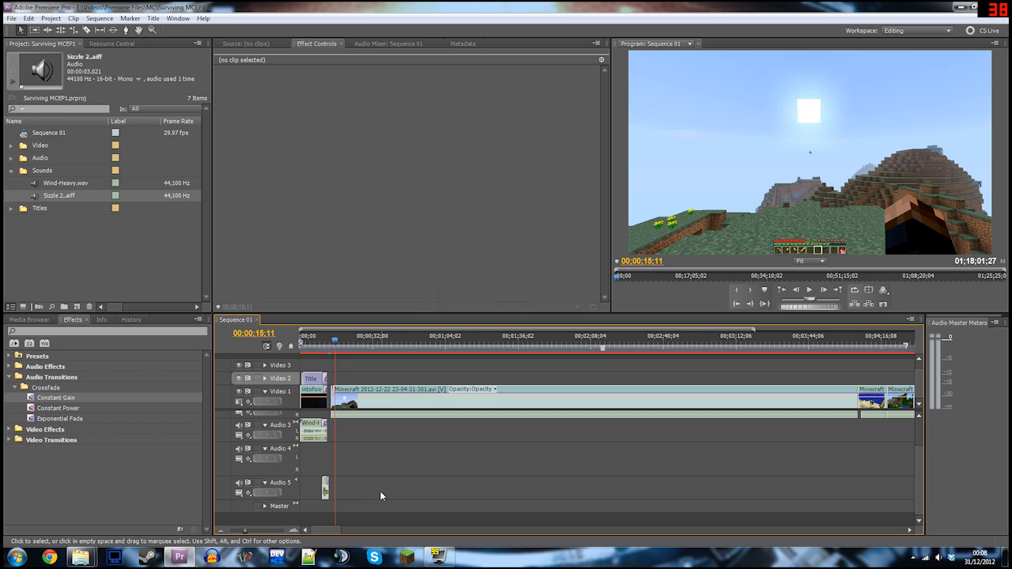
{"action": "left_click", "coordinate": [242, 532]}
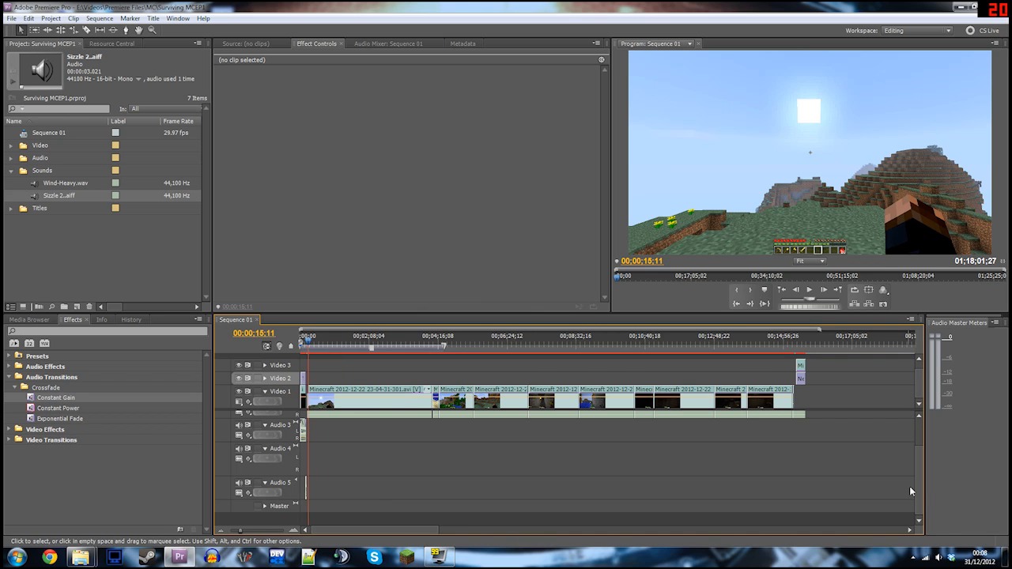
{"action": "left_click_drag", "start_coordinate": [919, 483], "coordinate": [921, 418]}
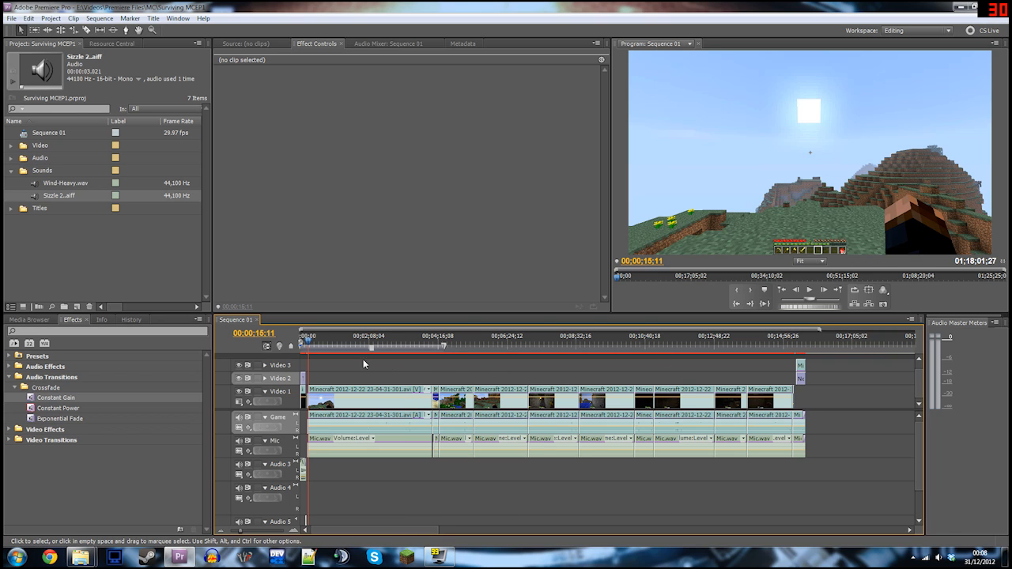
{"action": "left_click_drag", "start_coordinate": [441, 345], "coordinate": [805, 346]}
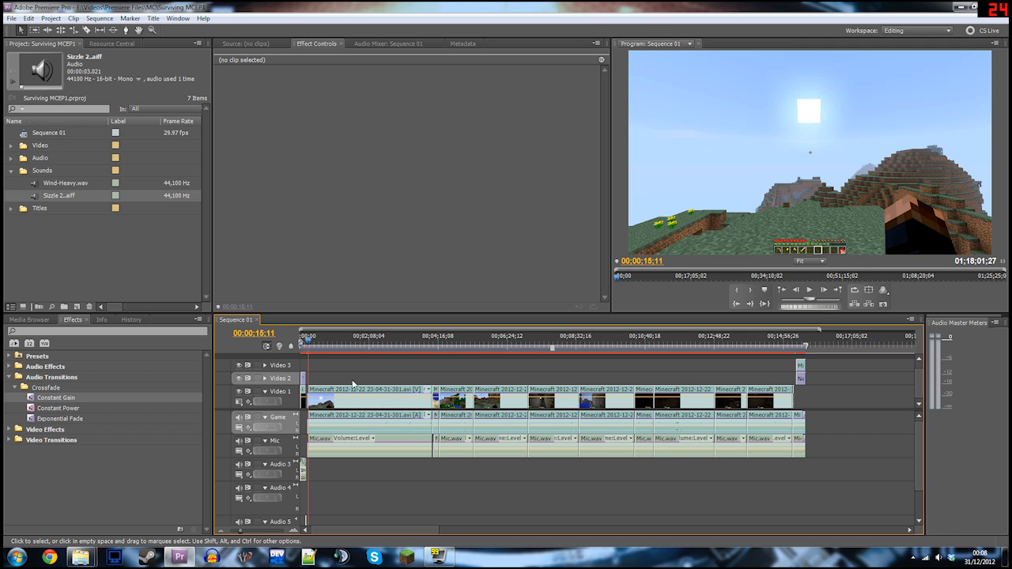
{"action": "left_click_drag", "start_coordinate": [328, 354], "coordinate": [681, 370]}
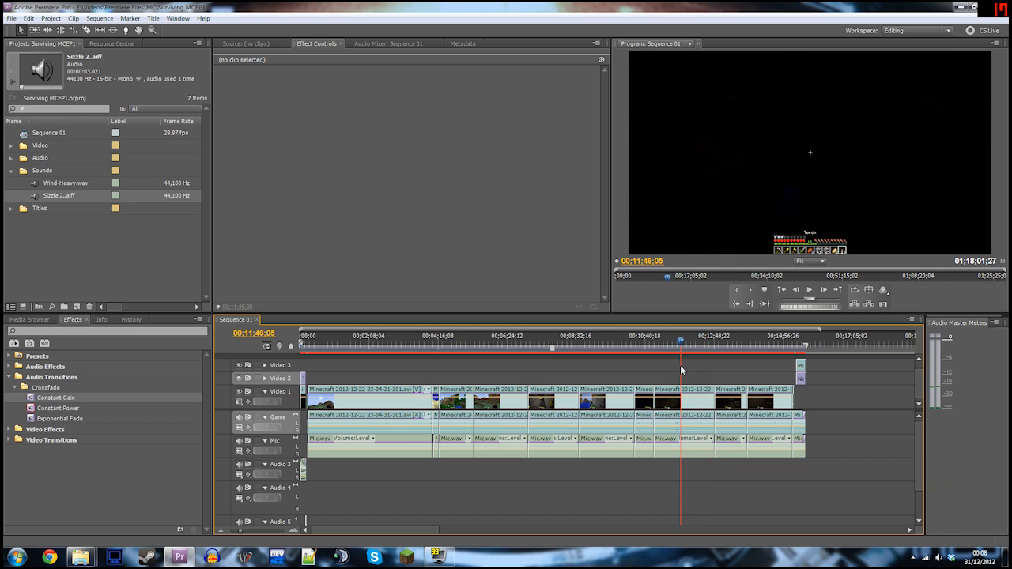
{"action": "left_click_drag", "start_coordinate": [681, 368], "coordinate": [719, 373]}
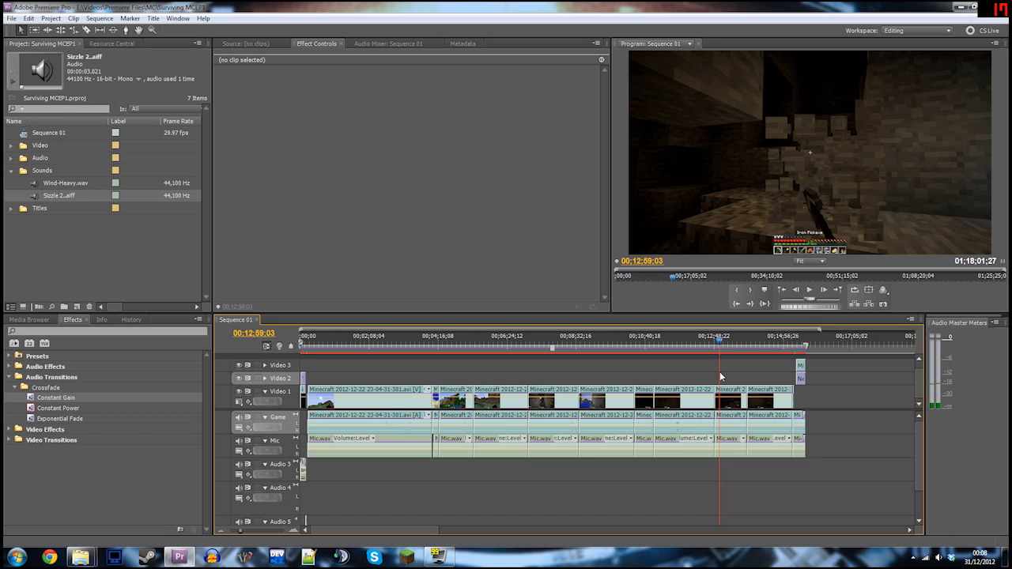
{"action": "left_click_drag", "start_coordinate": [721, 376], "coordinate": [805, 373]}
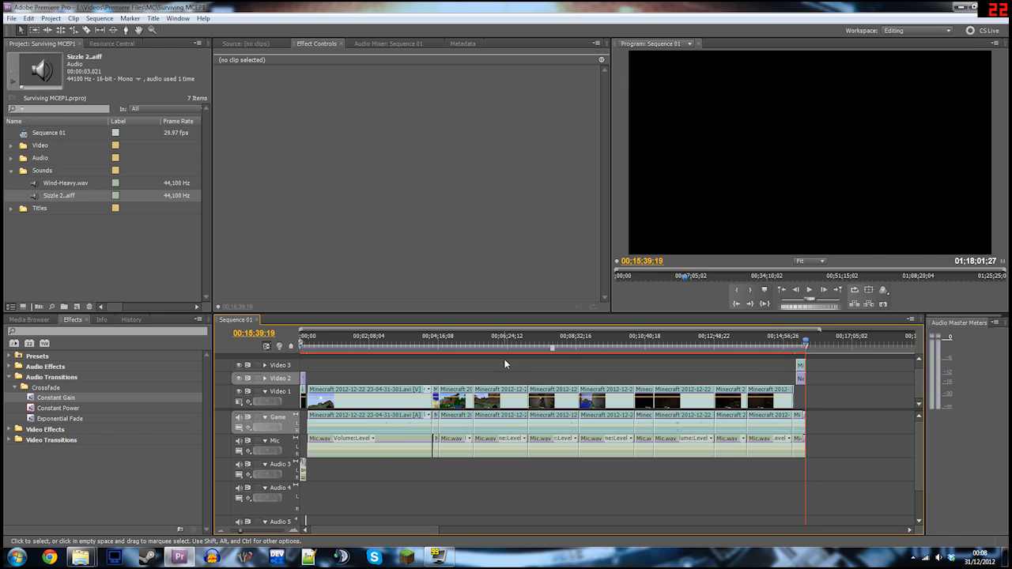
{"action": "left_click_drag", "start_coordinate": [501, 348], "coordinate": [450, 362]}
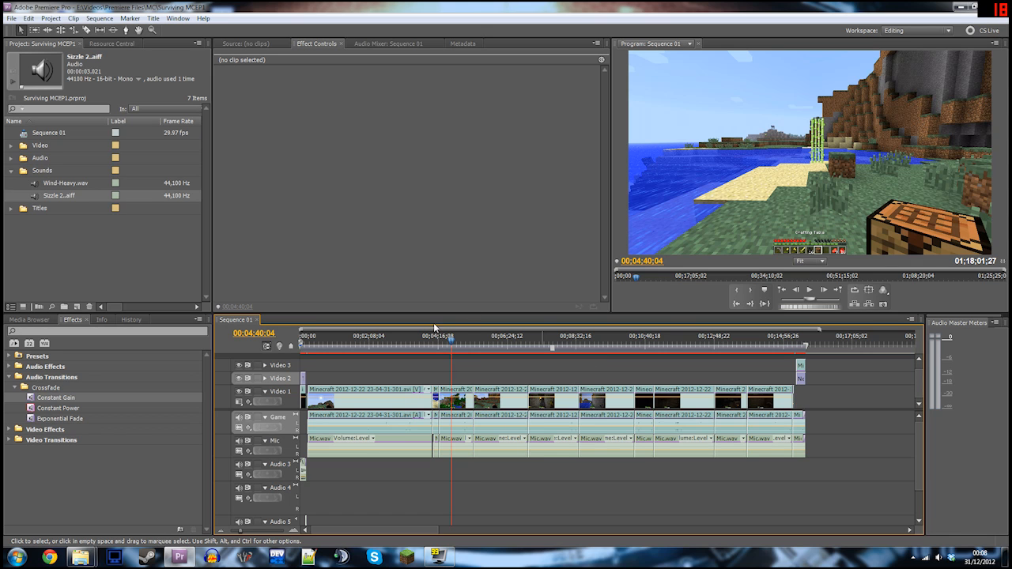
Open the export settings and name the output file Surviving Minecraft Season 2 Premiere in the Youtube To Upload folder.
{"action": "key", "text": "ctrl+m"}
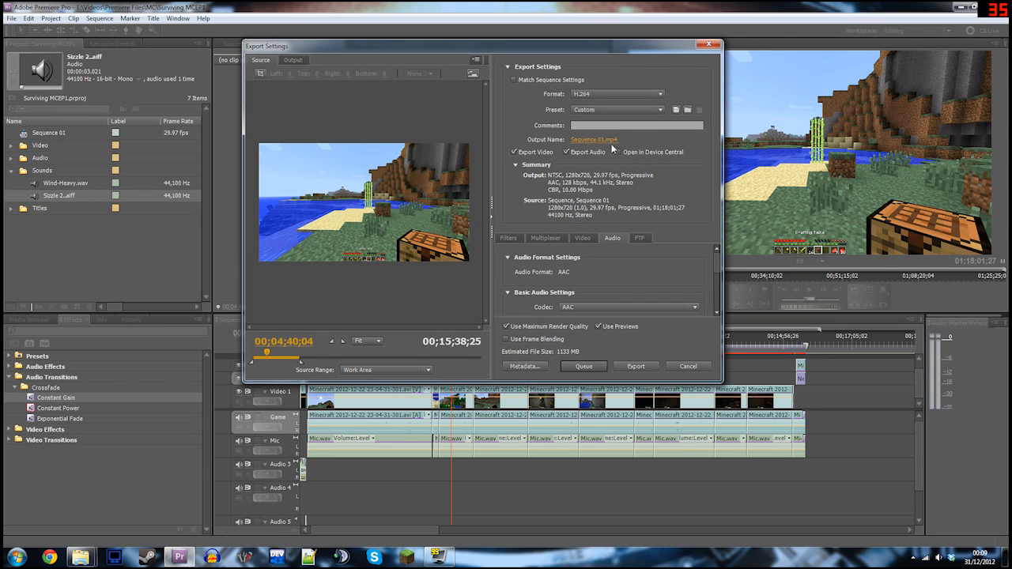
{"action": "left_click", "coordinate": [594, 140]}
{"action": "type", "text": "M"}
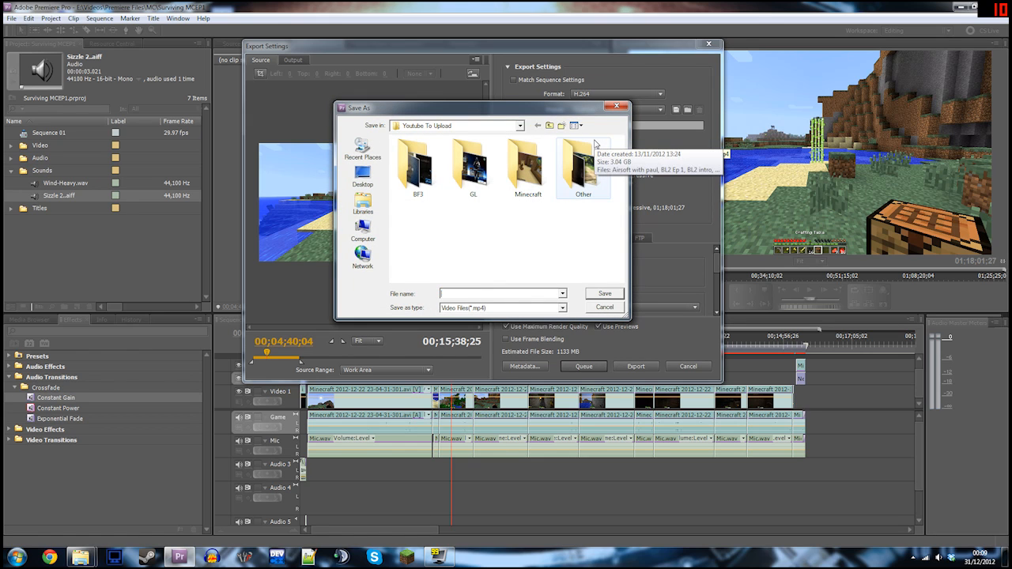
{"action": "key", "text": "BackSpace"}
{"action": "type", "text": "Surviving Minecraft Season 2 Premiere"}
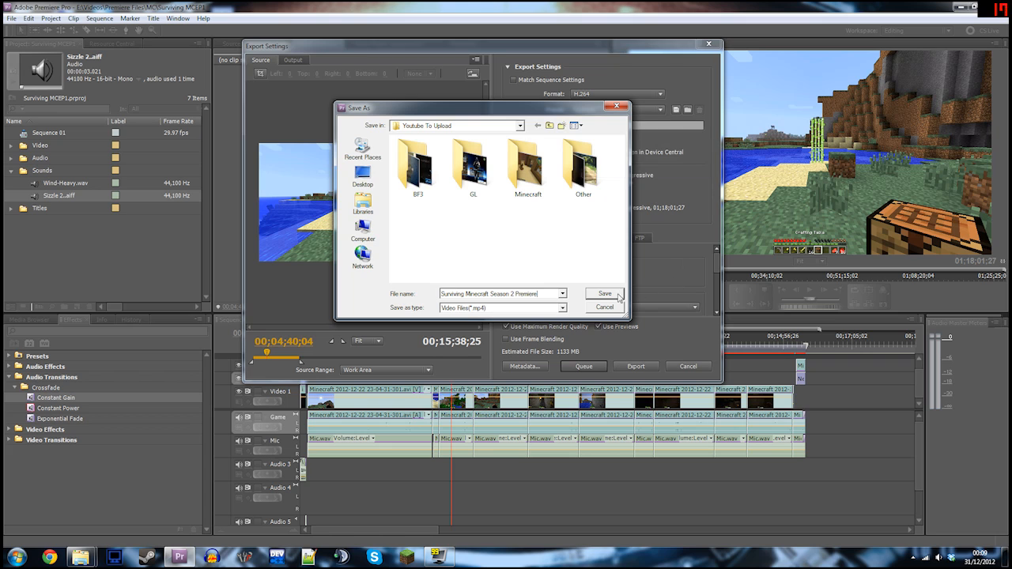
{"action": "left_click", "coordinate": [604, 294]}
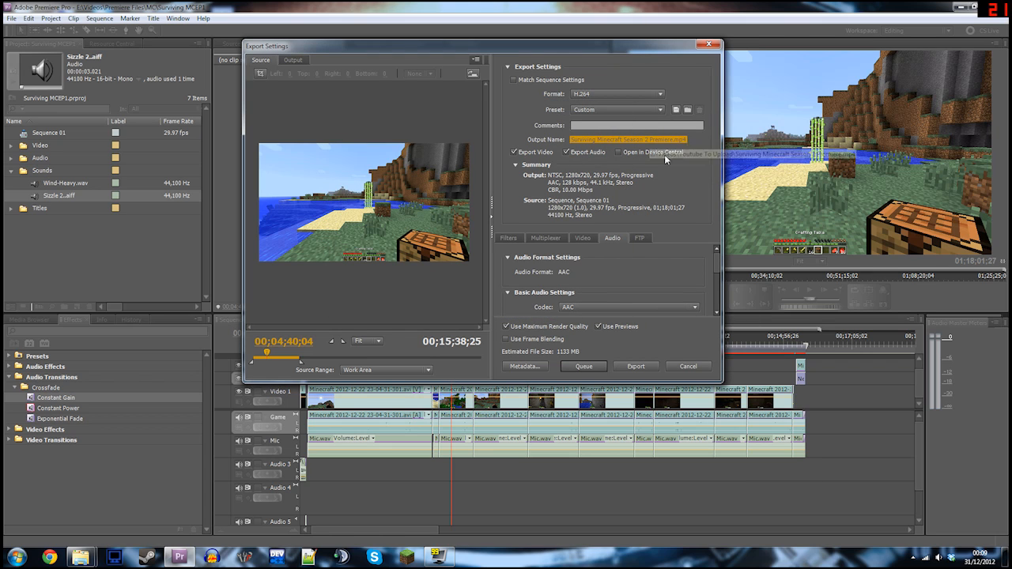
Examine the available export formats and the H.264 video settings, down to the bitrate encoding options.
{"action": "left_click", "coordinate": [592, 237]}
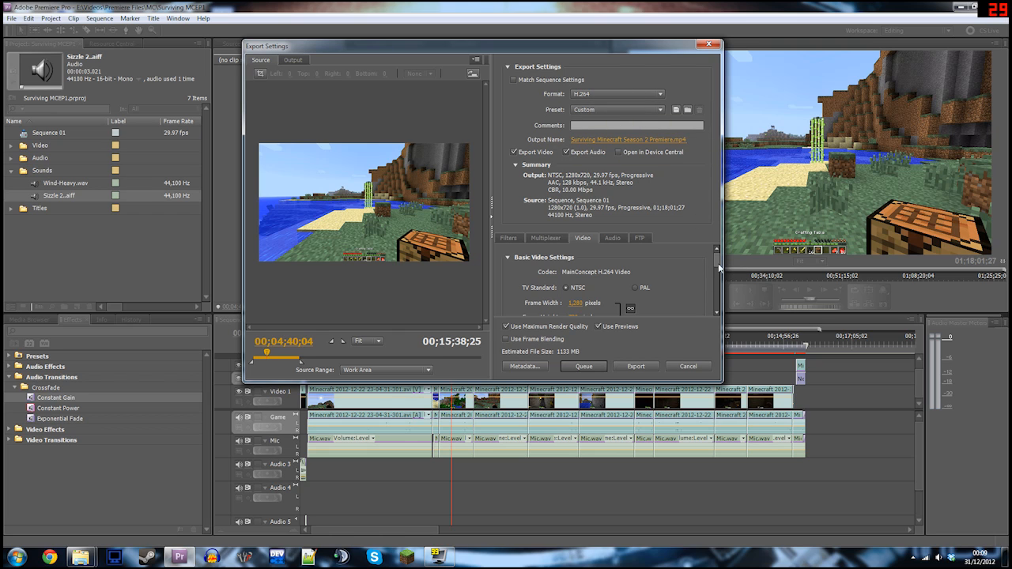
{"action": "left_click", "coordinate": [660, 94]}
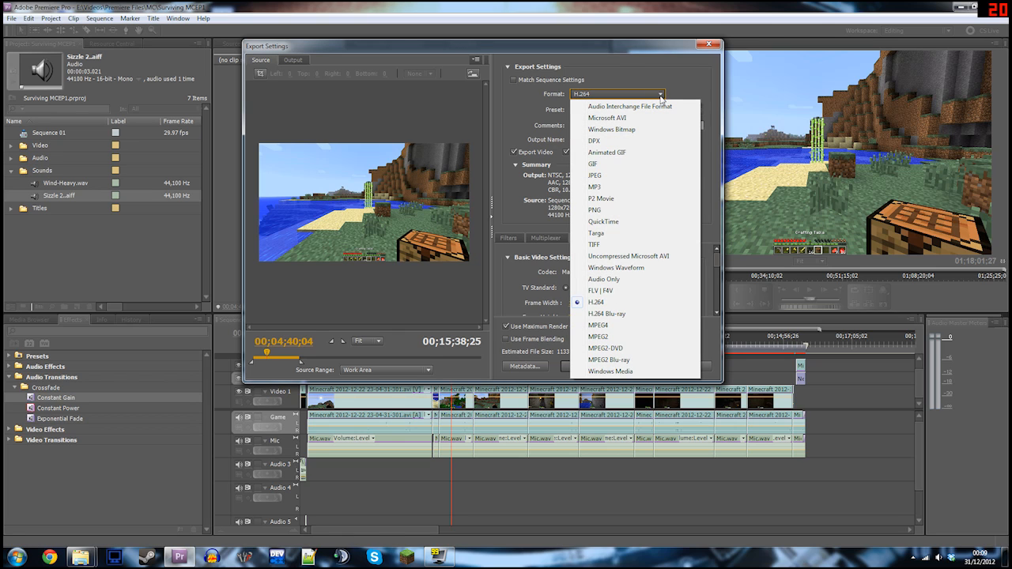
{"action": "left_click", "coordinate": [661, 98]}
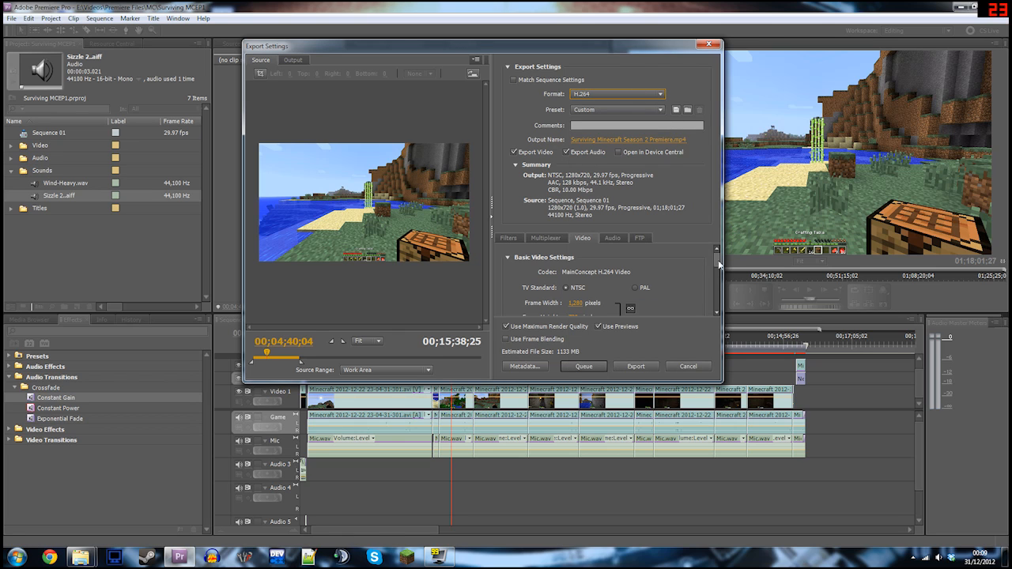
{"action": "scroll", "coordinate": [716, 266], "scroll_direction": "down", "scroll_amount": 3}
{"action": "scroll", "coordinate": [715, 273], "scroll_direction": "down", "scroll_amount": 2}
{"action": "scroll", "coordinate": [712, 280], "scroll_direction": "down", "scroll_amount": 4}
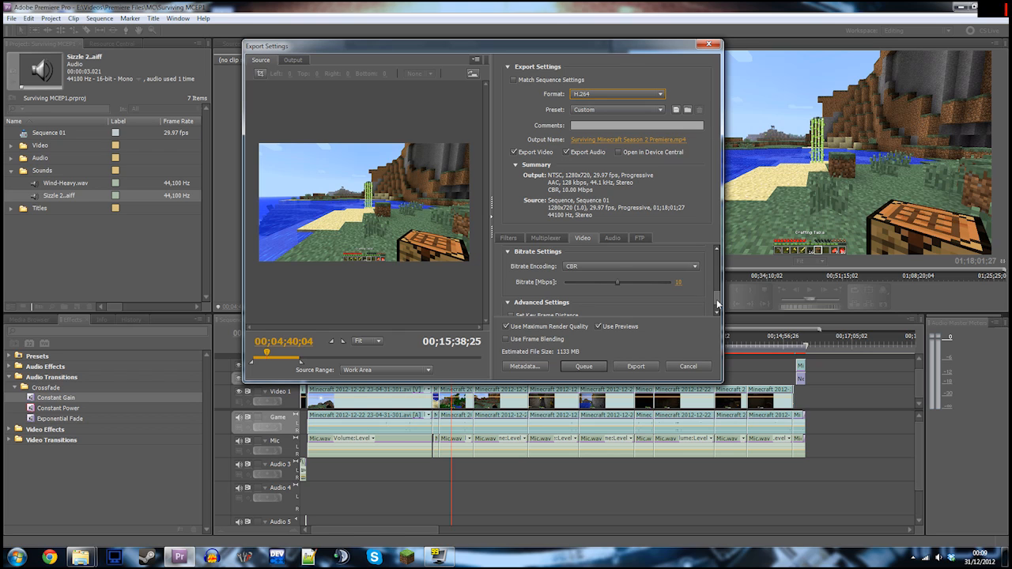
Review the audio export settings and choose 128 kbps as the audio bitrate.
{"action": "left_click", "coordinate": [613, 238]}
{"action": "scroll", "coordinate": [719, 275], "scroll_direction": "down", "scroll_amount": 4}
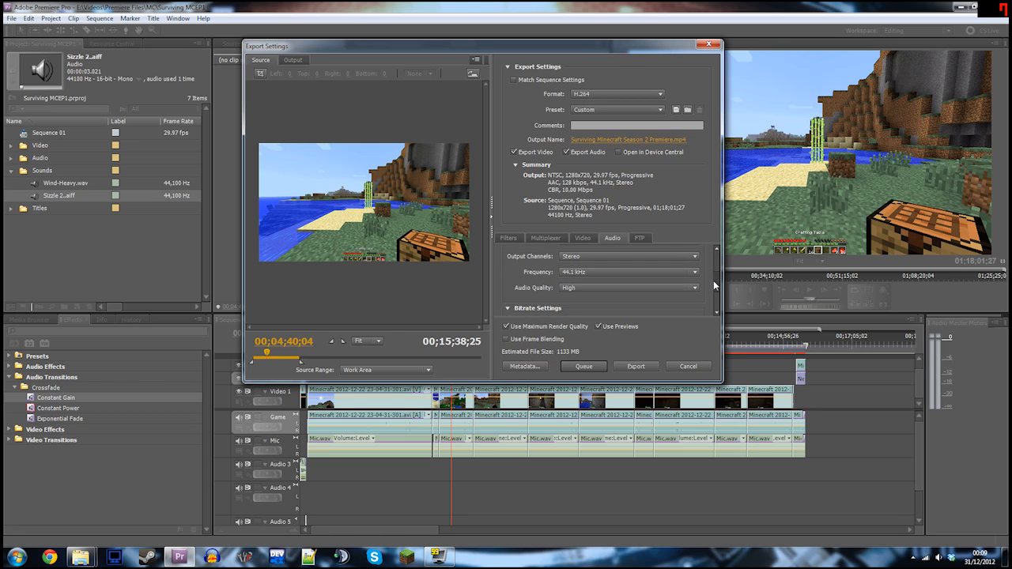
{"action": "scroll", "coordinate": [713, 275], "scroll_direction": "down", "scroll_amount": 3}
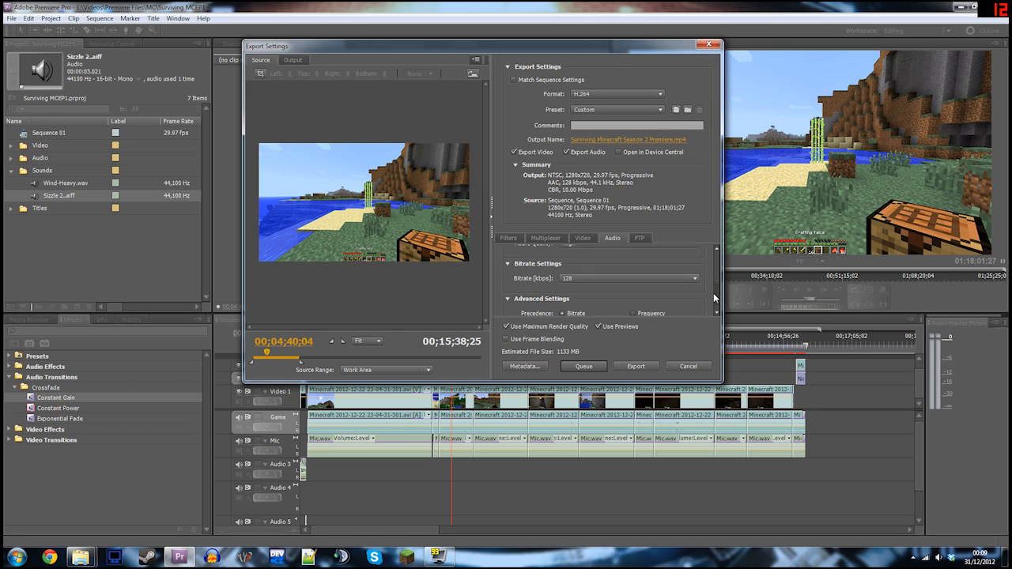
{"action": "left_click", "coordinate": [694, 278]}
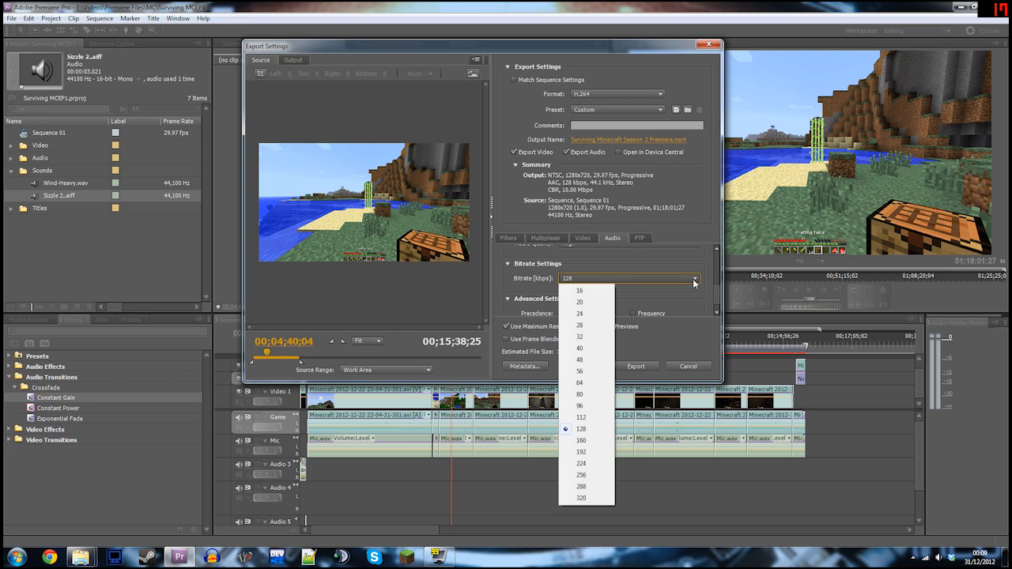
{"action": "left_click", "coordinate": [582, 432]}
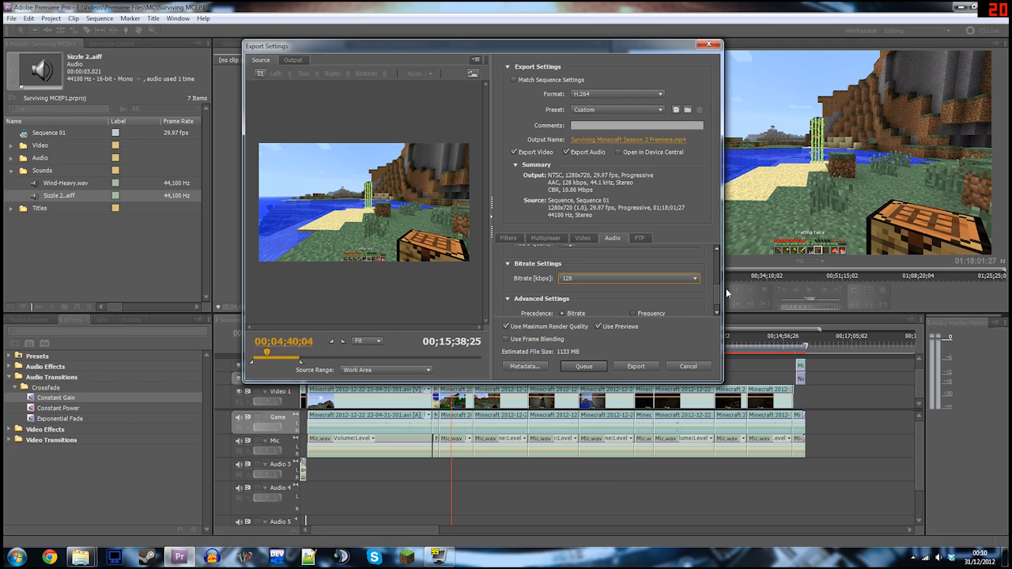
Review the remaining AAC audio export settings and close the export settings without exporting.
{"action": "scroll", "coordinate": [715, 308], "scroll_direction": "down", "scroll_amount": 1}
{"action": "left_click_drag", "start_coordinate": [715, 302], "coordinate": [709, 238]}
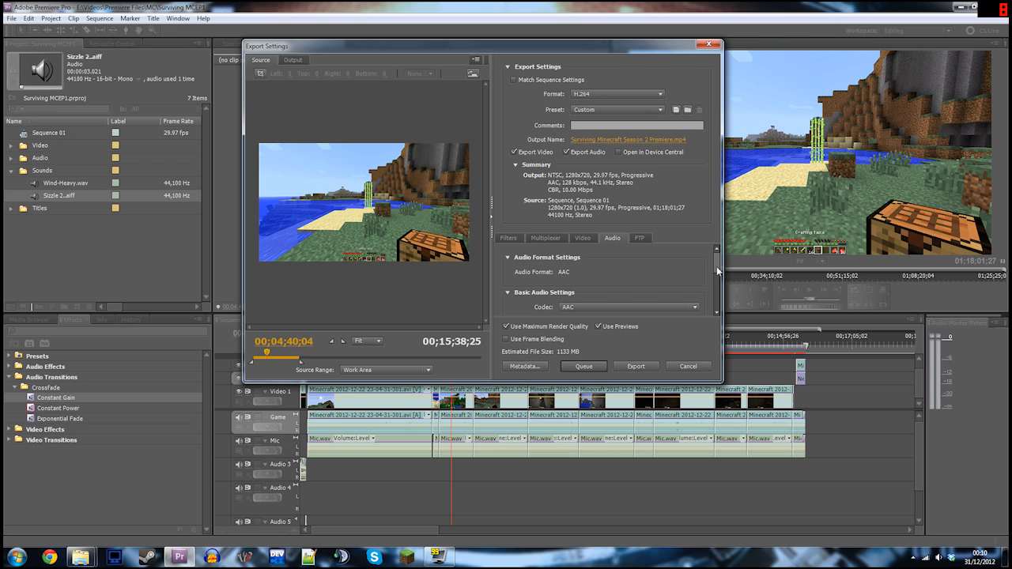
{"action": "mouse_move", "coordinate": [718, 271]}
{"action": "left_mouse_down"}
{"action": "mouse_move", "coordinate": [709, 321]}
{"action": "mouse_move", "coordinate": [712, 264]}
{"action": "left_mouse_up"}
{"action": "left_click", "coordinate": [688, 366]}
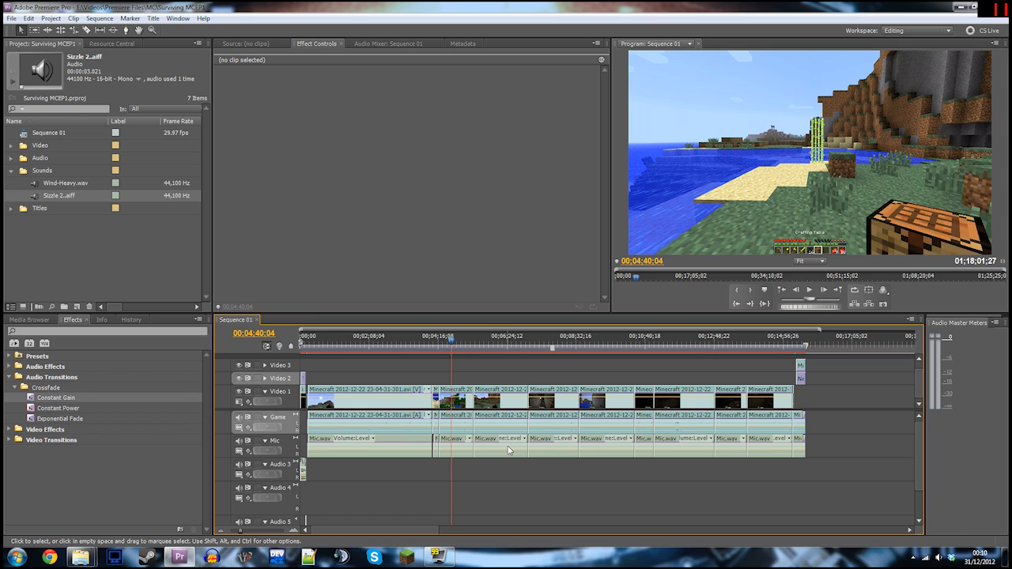
Show the edited episode together with the leftover footage in the timeline and target the Mic audio track.
{"action": "left_click_drag", "start_coordinate": [414, 531], "coordinate": [458, 529]}
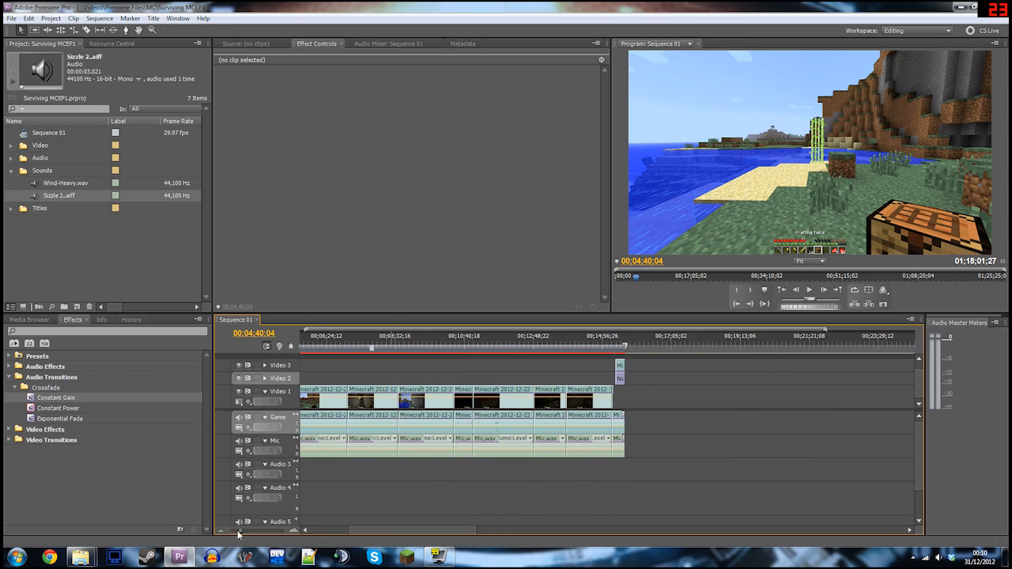
{"action": "left_click_drag", "start_coordinate": [241, 531], "coordinate": [239, 535]}
{"action": "left_click_drag", "start_coordinate": [348, 531], "coordinate": [239, 534]}
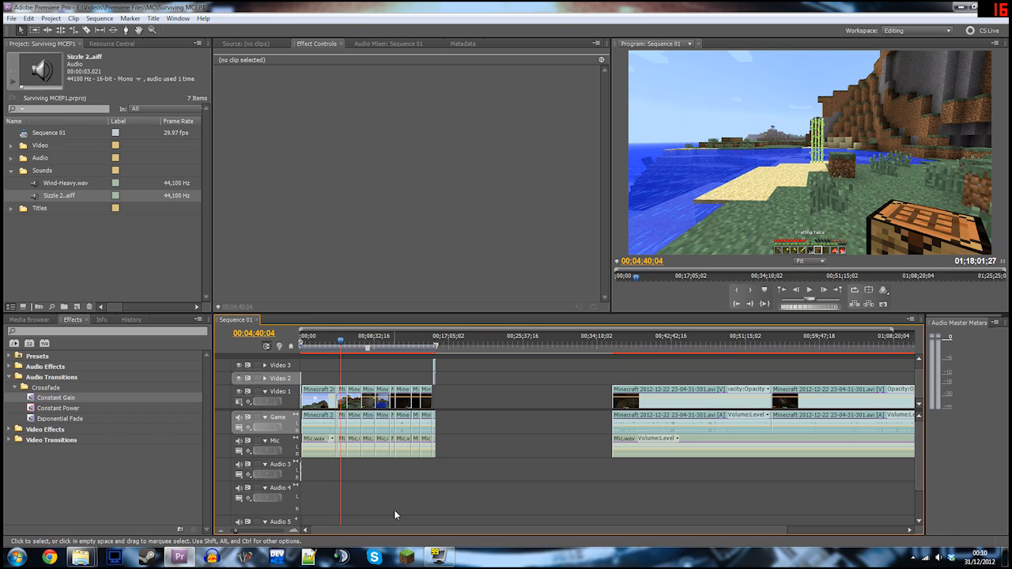
{"action": "left_click", "coordinate": [273, 445]}
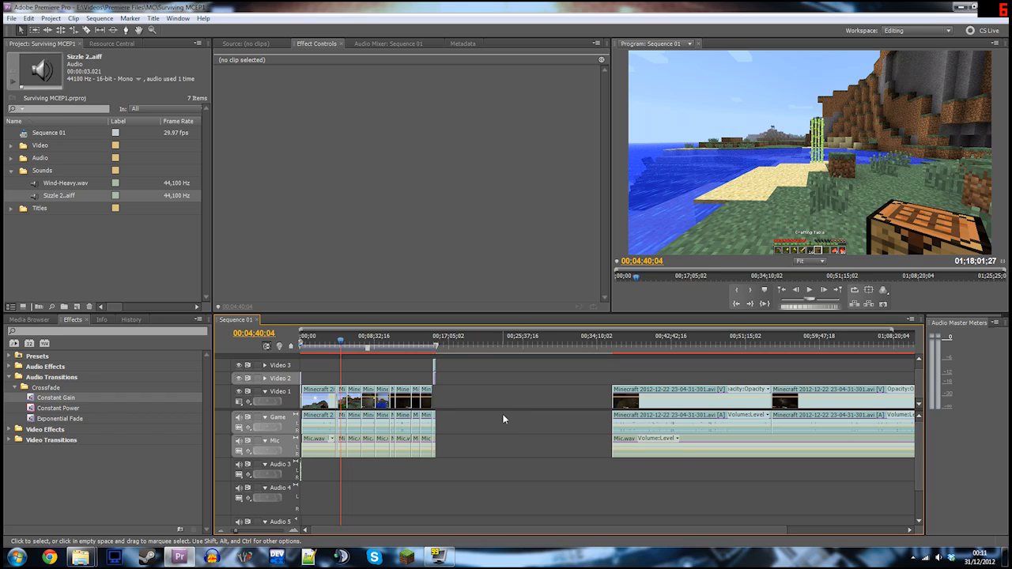
Scrub from the start of the leftover footage back across the empty gap into the edited episode.
{"action": "left_click_drag", "start_coordinate": [483, 451], "coordinate": [399, 445]}
{"action": "left_click", "coordinate": [537, 463]}
{"action": "left_click", "coordinate": [608, 346]}
{"action": "left_click_drag", "start_coordinate": [608, 344], "coordinate": [457, 343]}
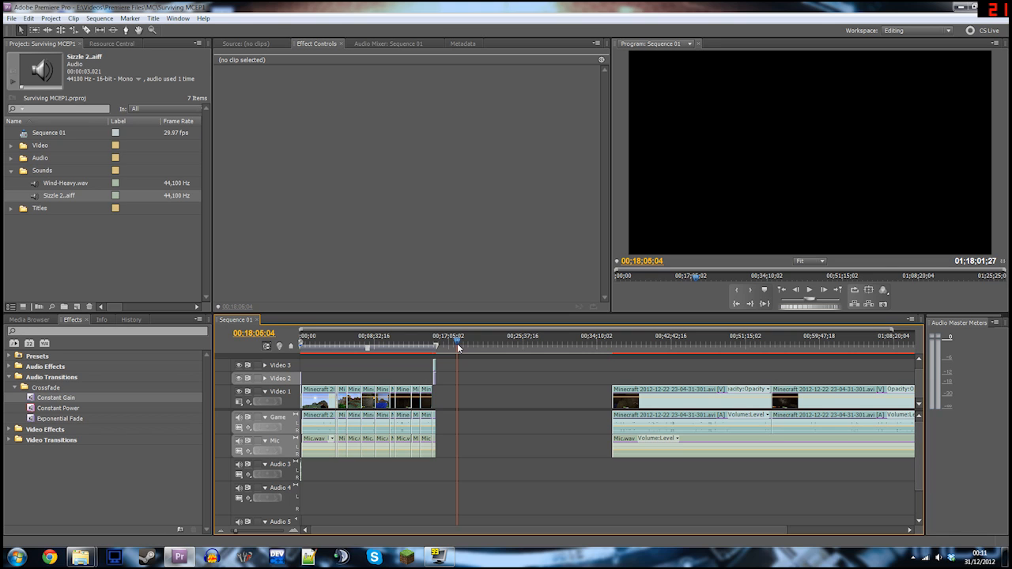
{"action": "left_click_drag", "start_coordinate": [457, 344], "coordinate": [389, 349]}
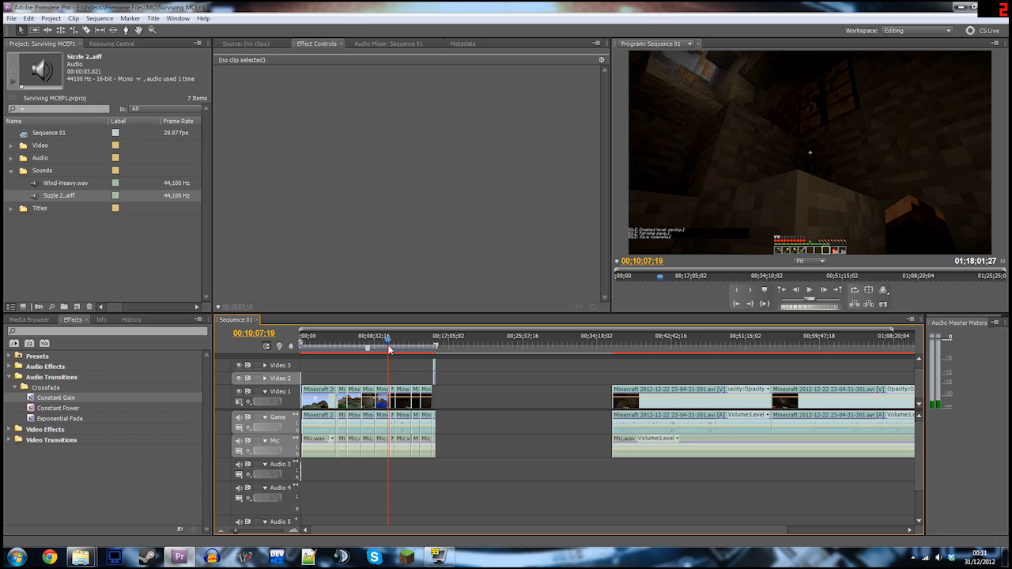